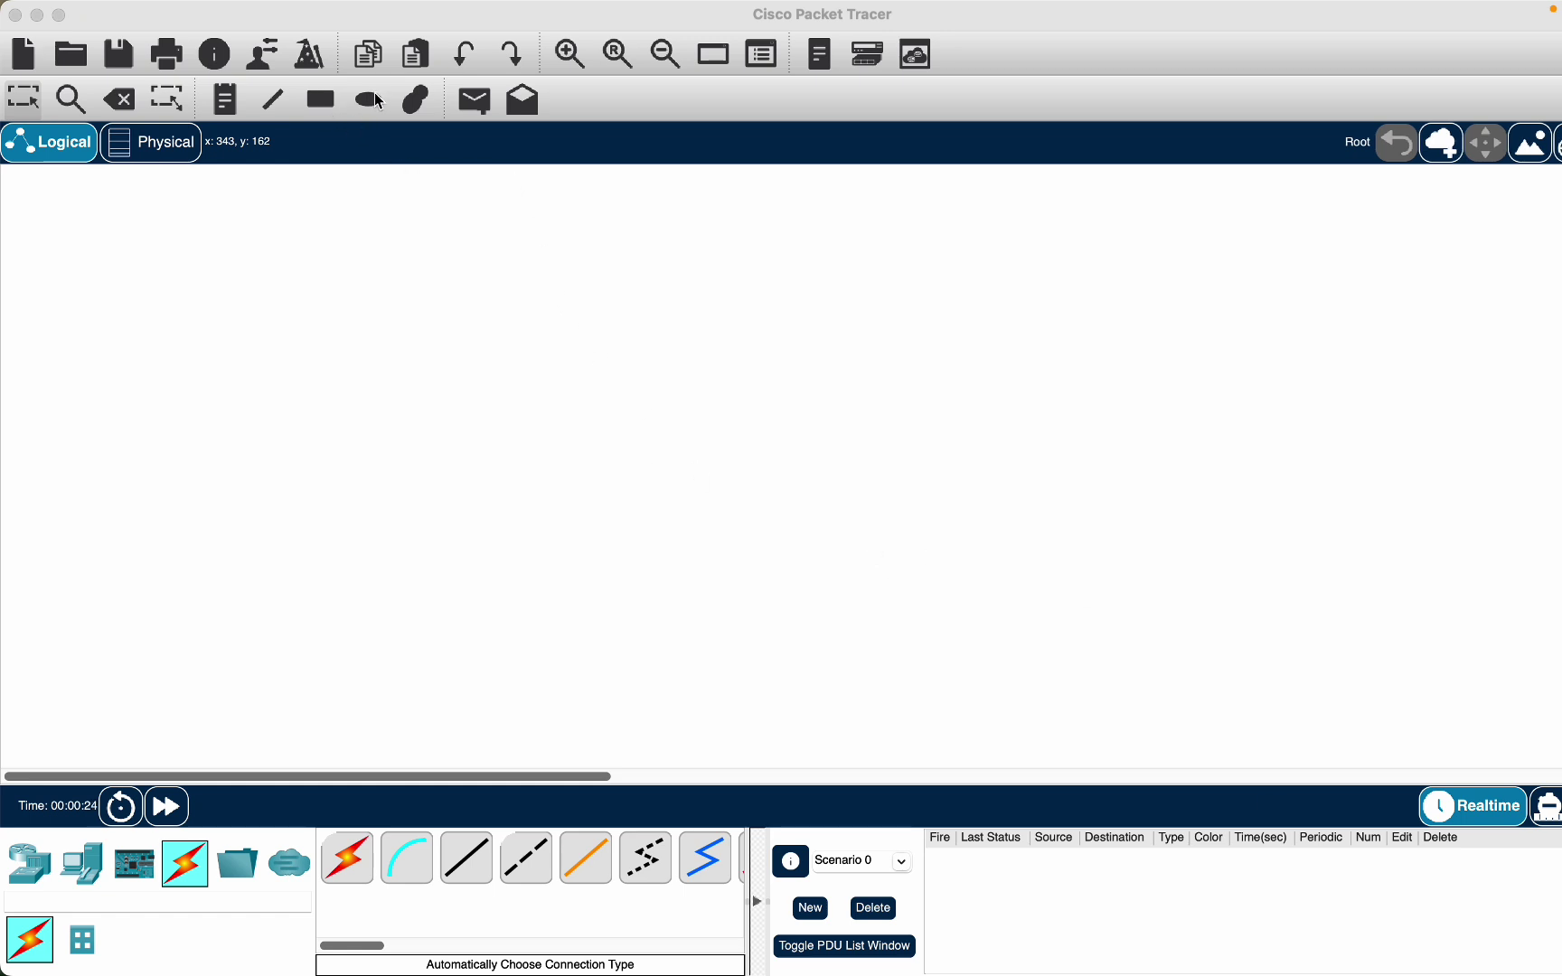
# Draw a yellow-filled rectangle with a black outline in the left part of the logical workspace
pyautogui.click(322, 103)
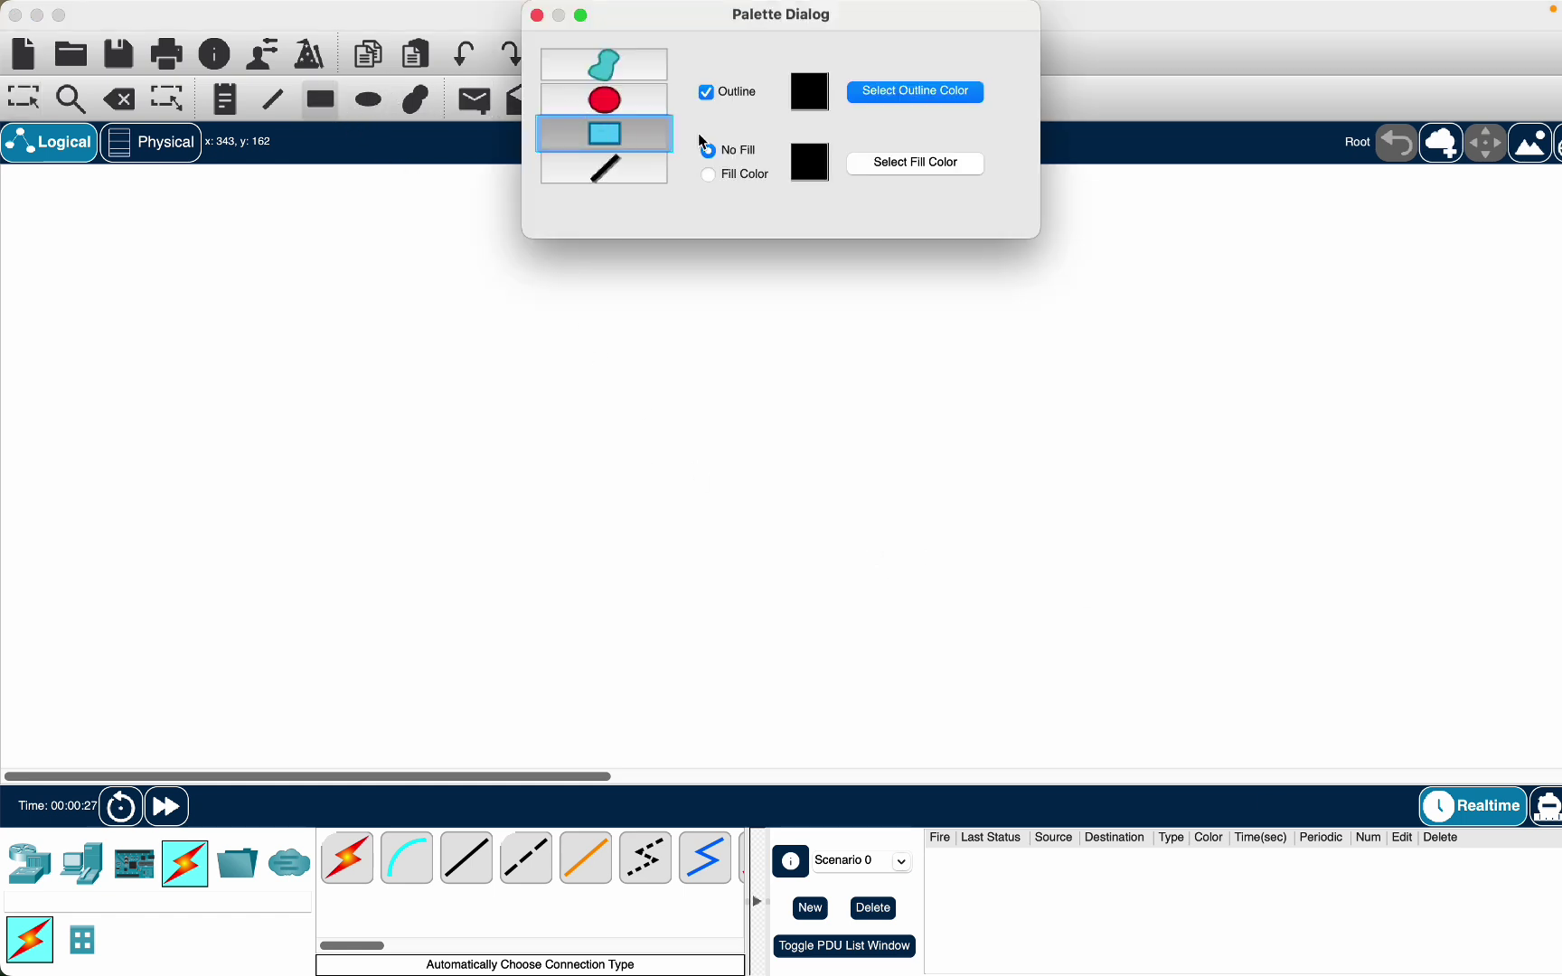
pyautogui.click(742, 180)
pyautogui.click(902, 174)
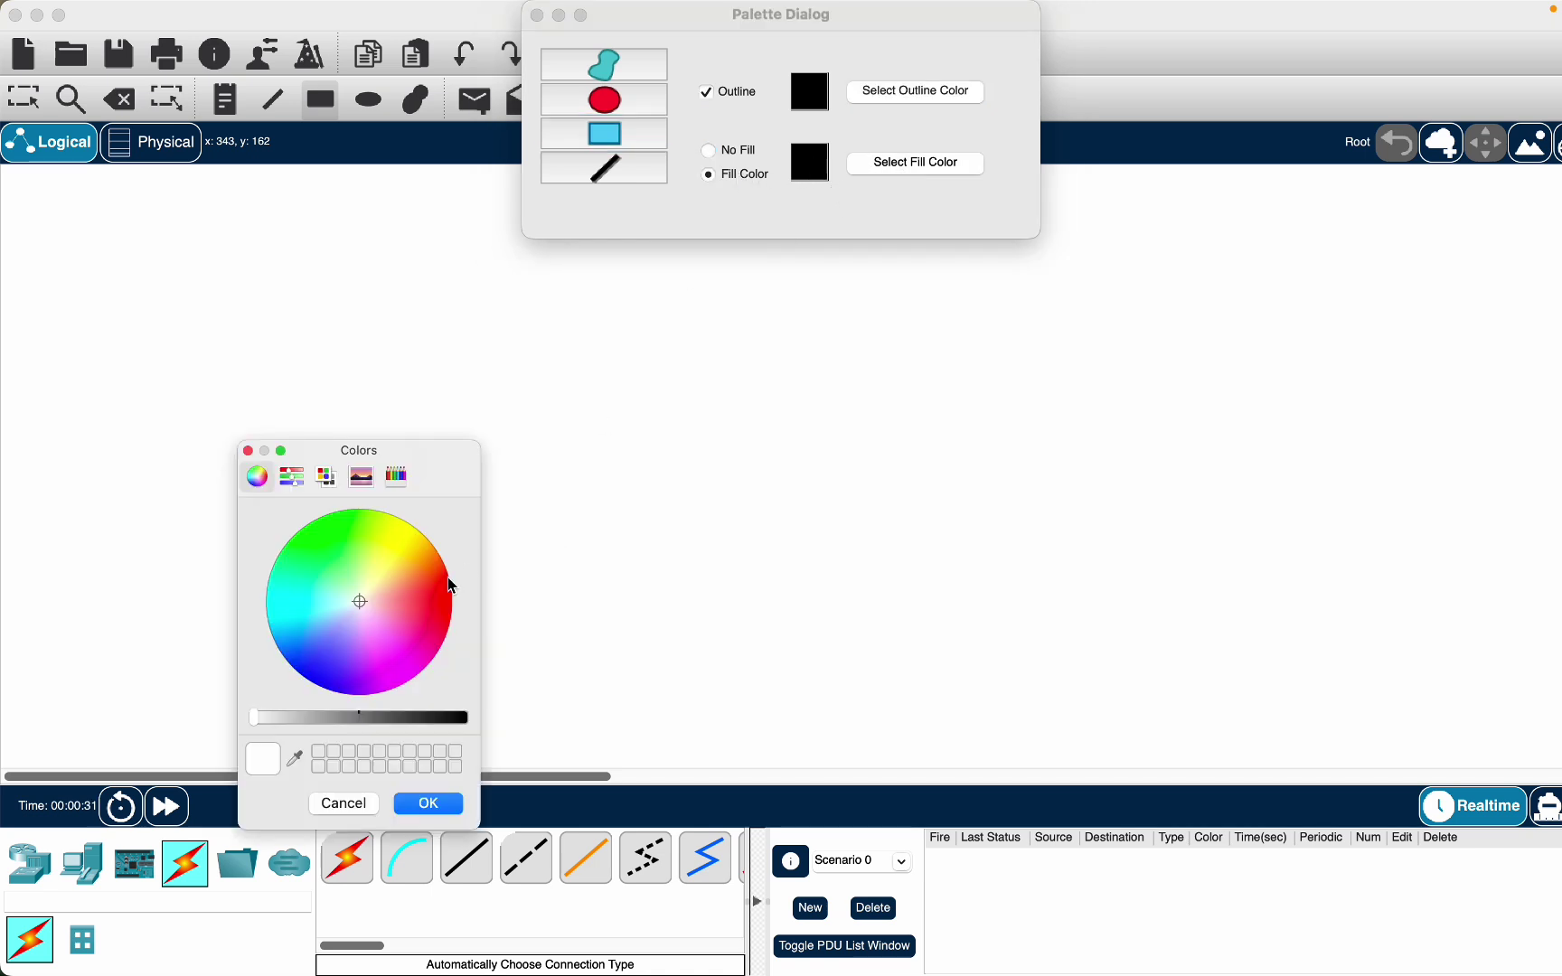
pyautogui.click(406, 552)
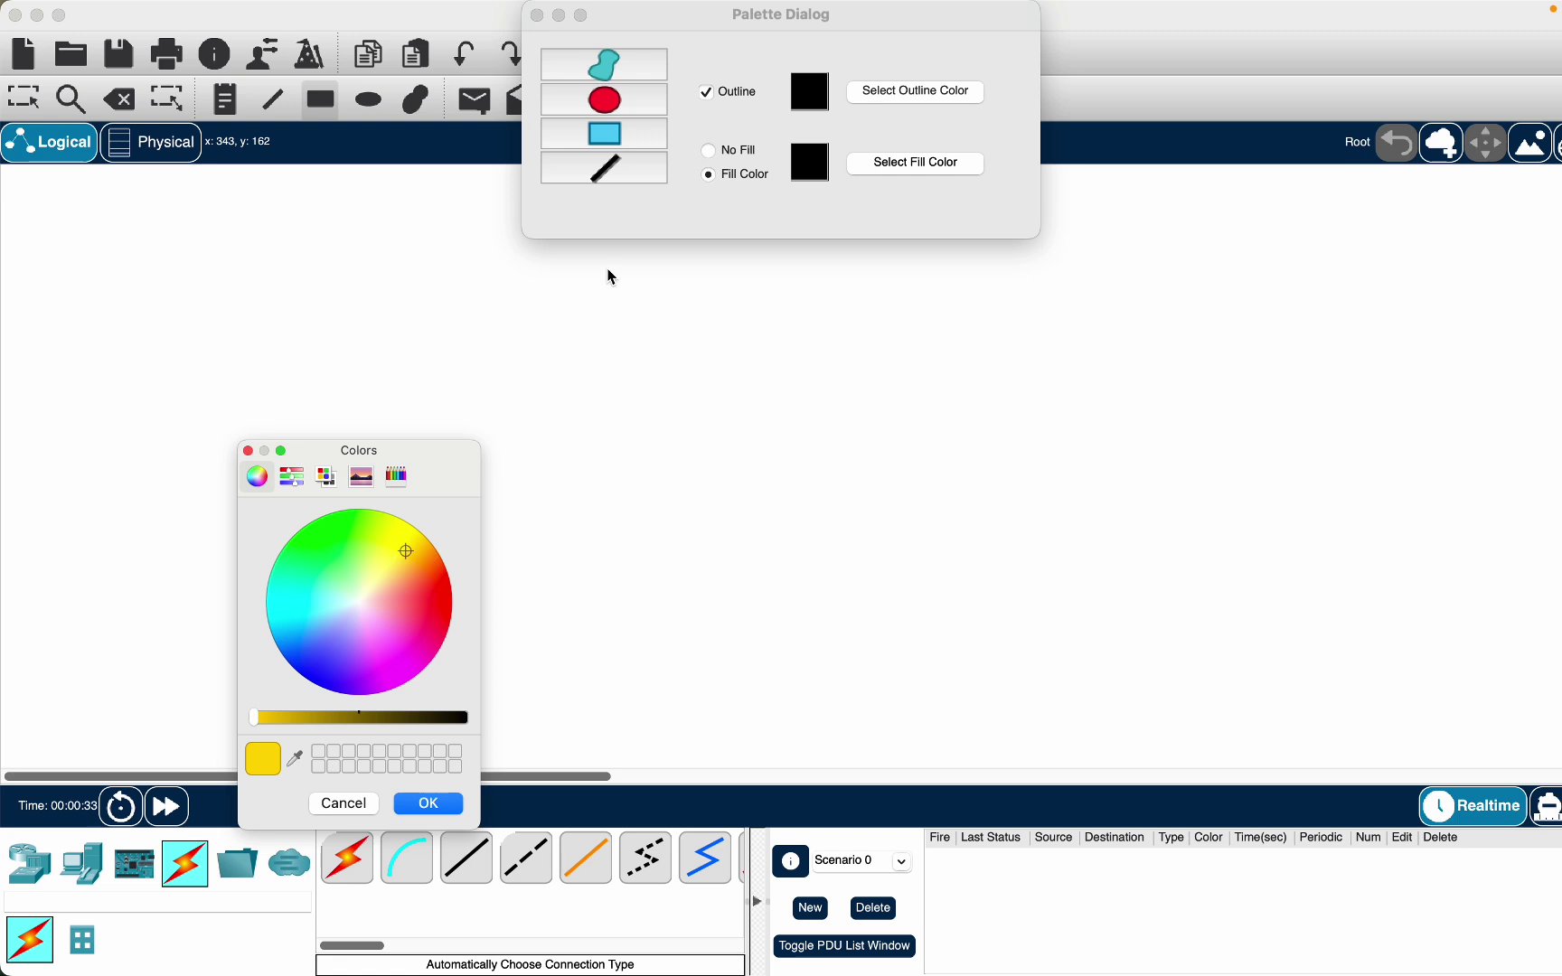
pyautogui.click(425, 803)
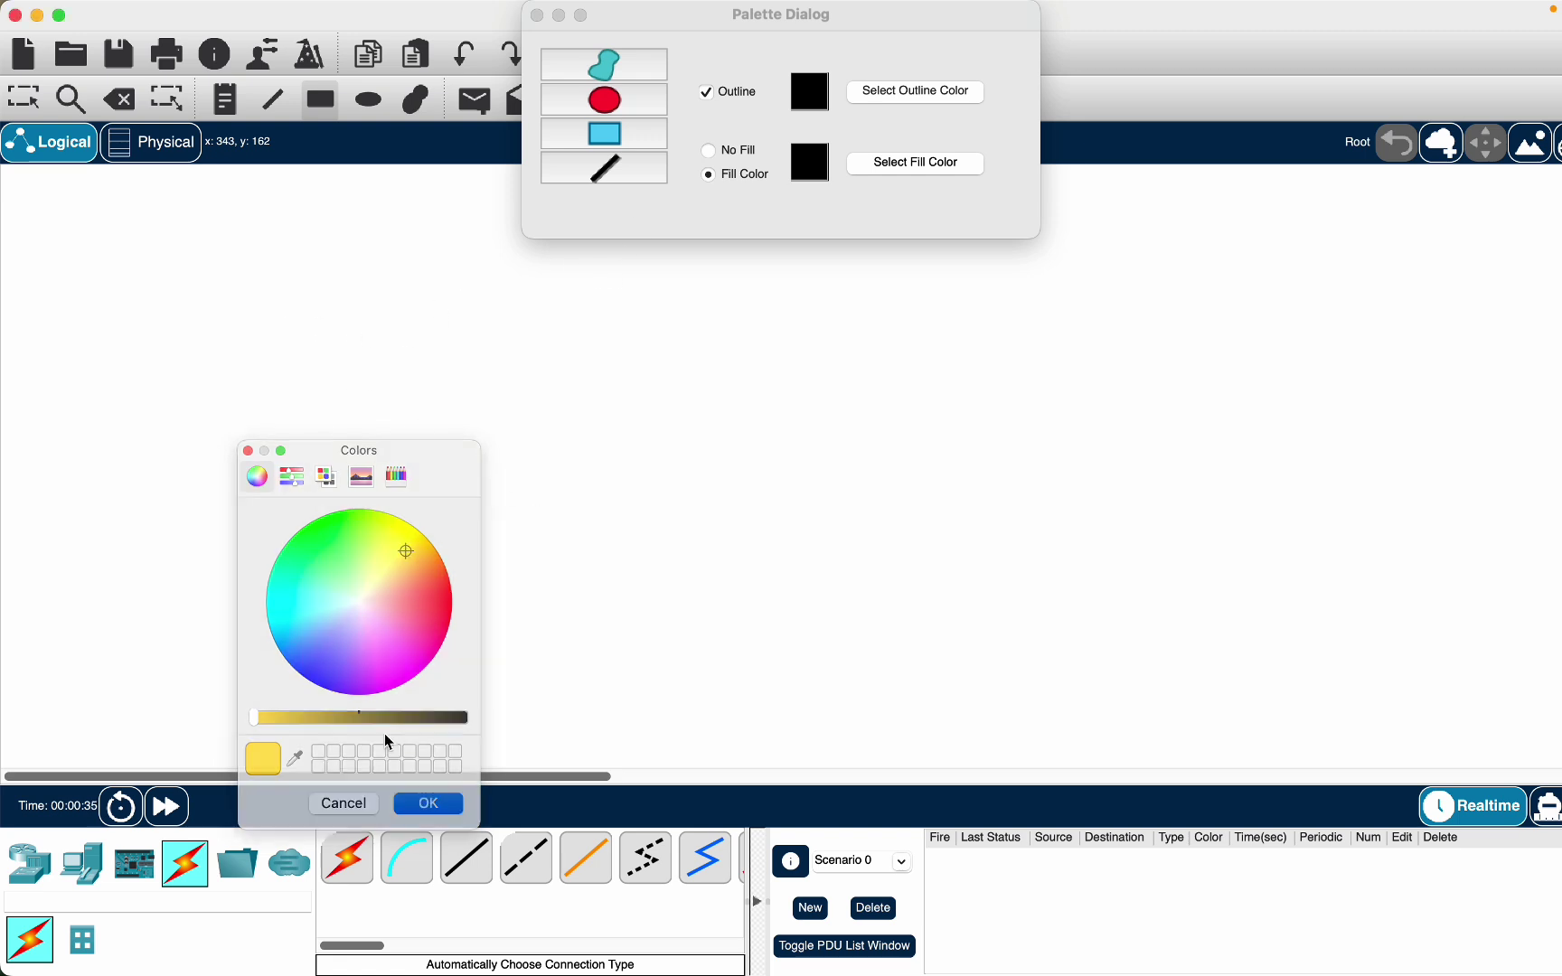
pyautogui.moveTo(122, 373); pyautogui.dragTo(613, 750)
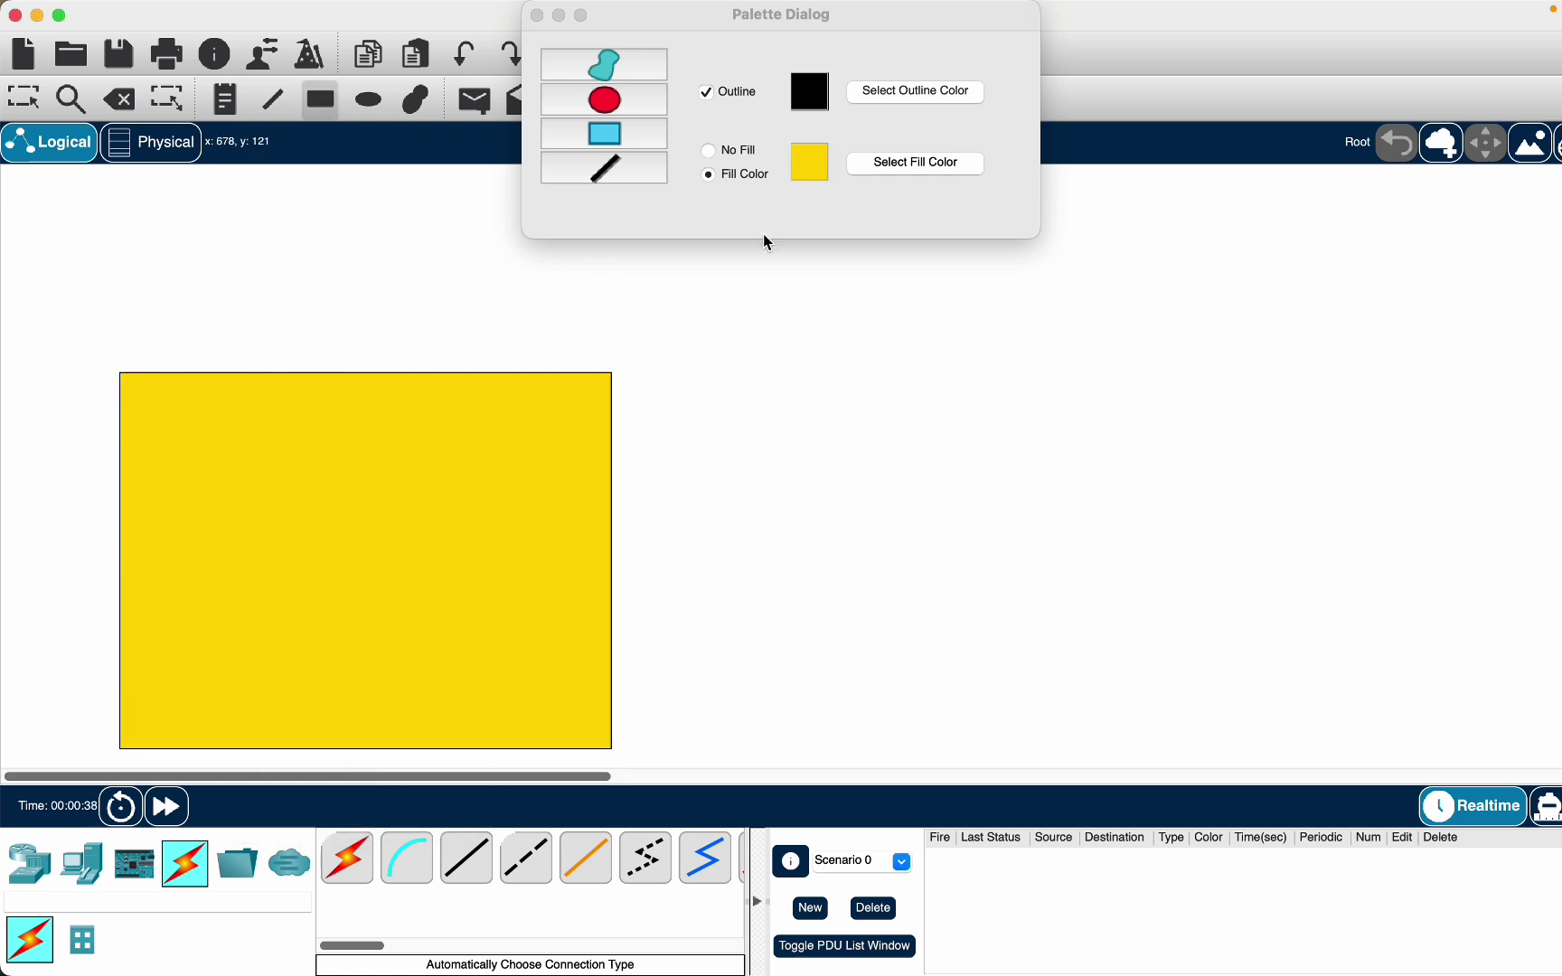
# Draw a cyan-filled rectangle beside the yellow one and close the drawing palette
pyautogui.click(809, 167)
pyautogui.click(902, 164)
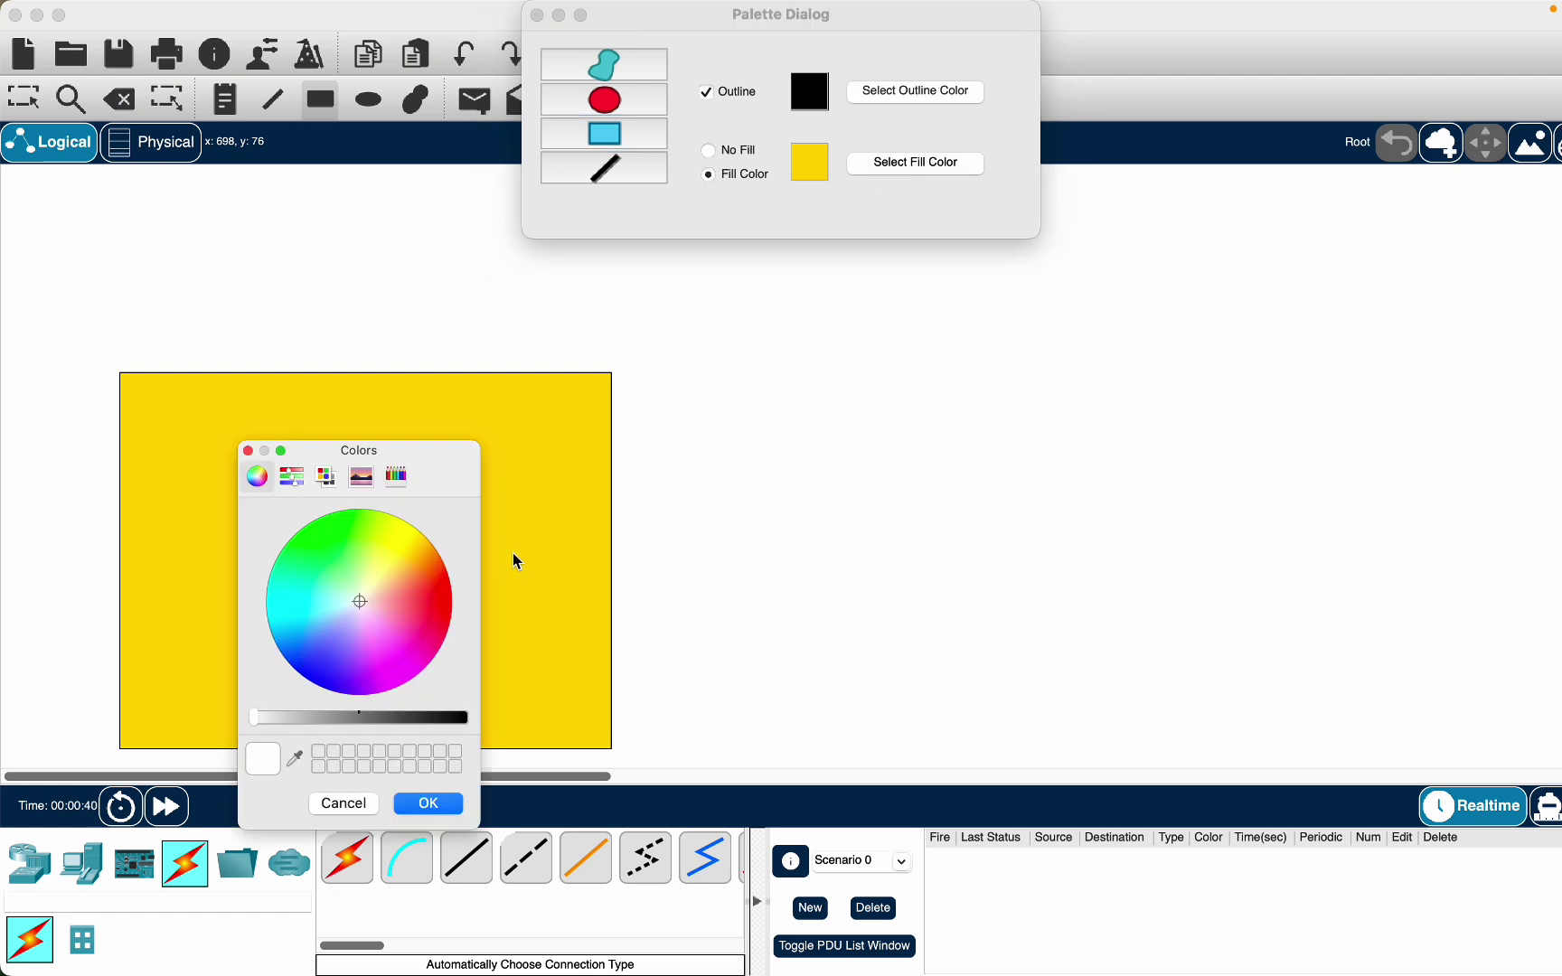
pyautogui.moveTo(389, 597); pyautogui.dragTo(318, 603)
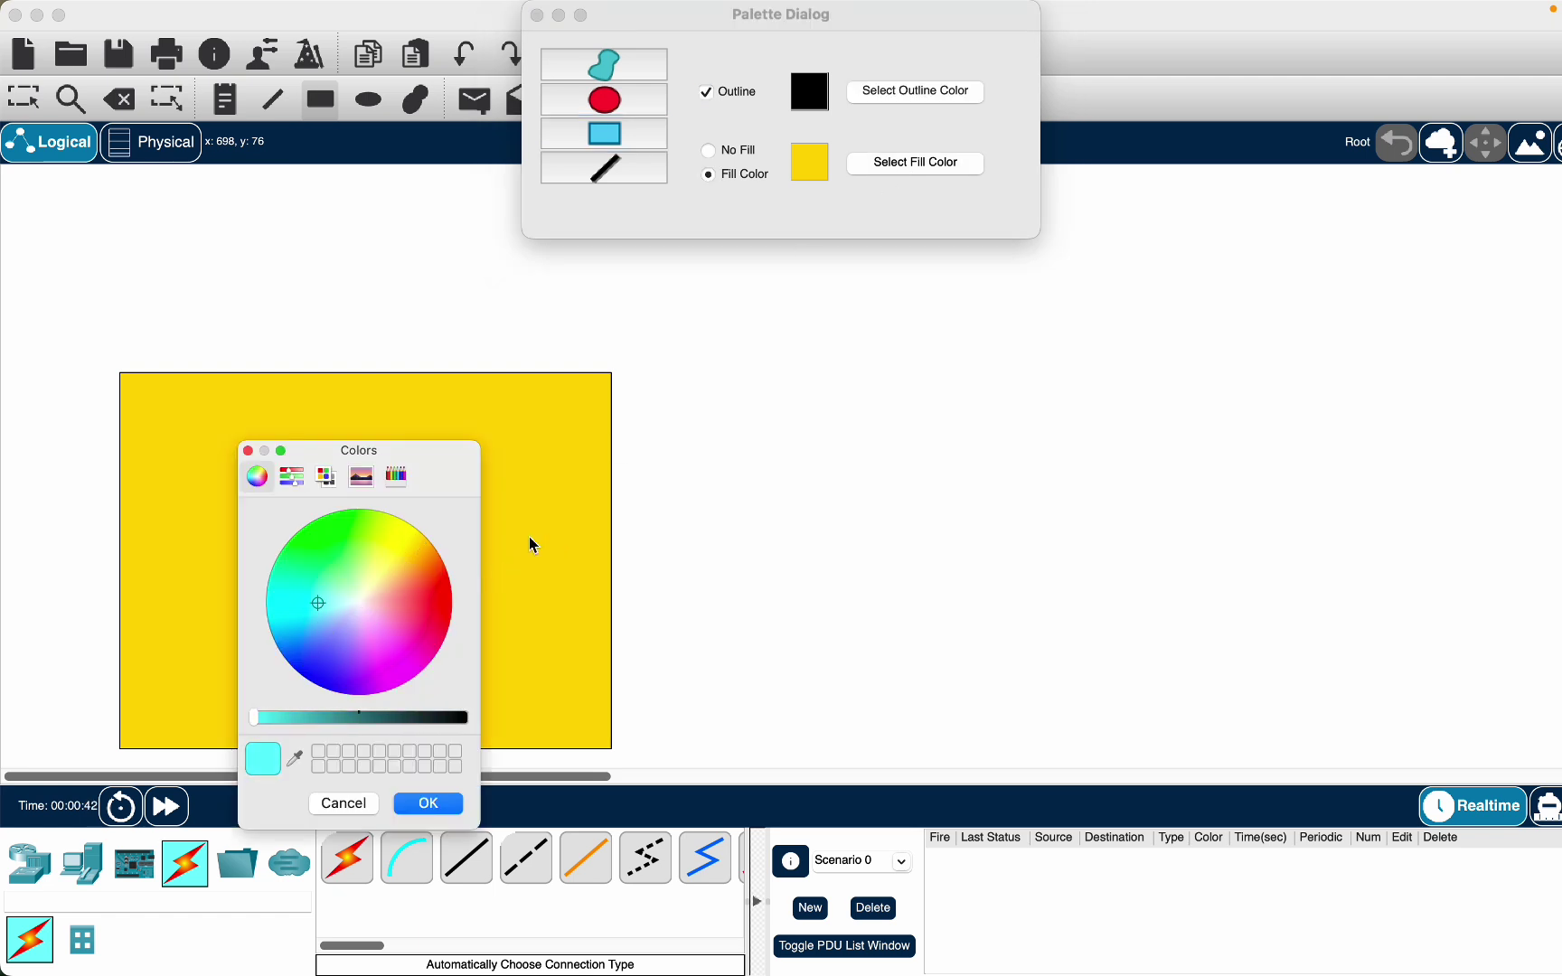
pyautogui.click(427, 804)
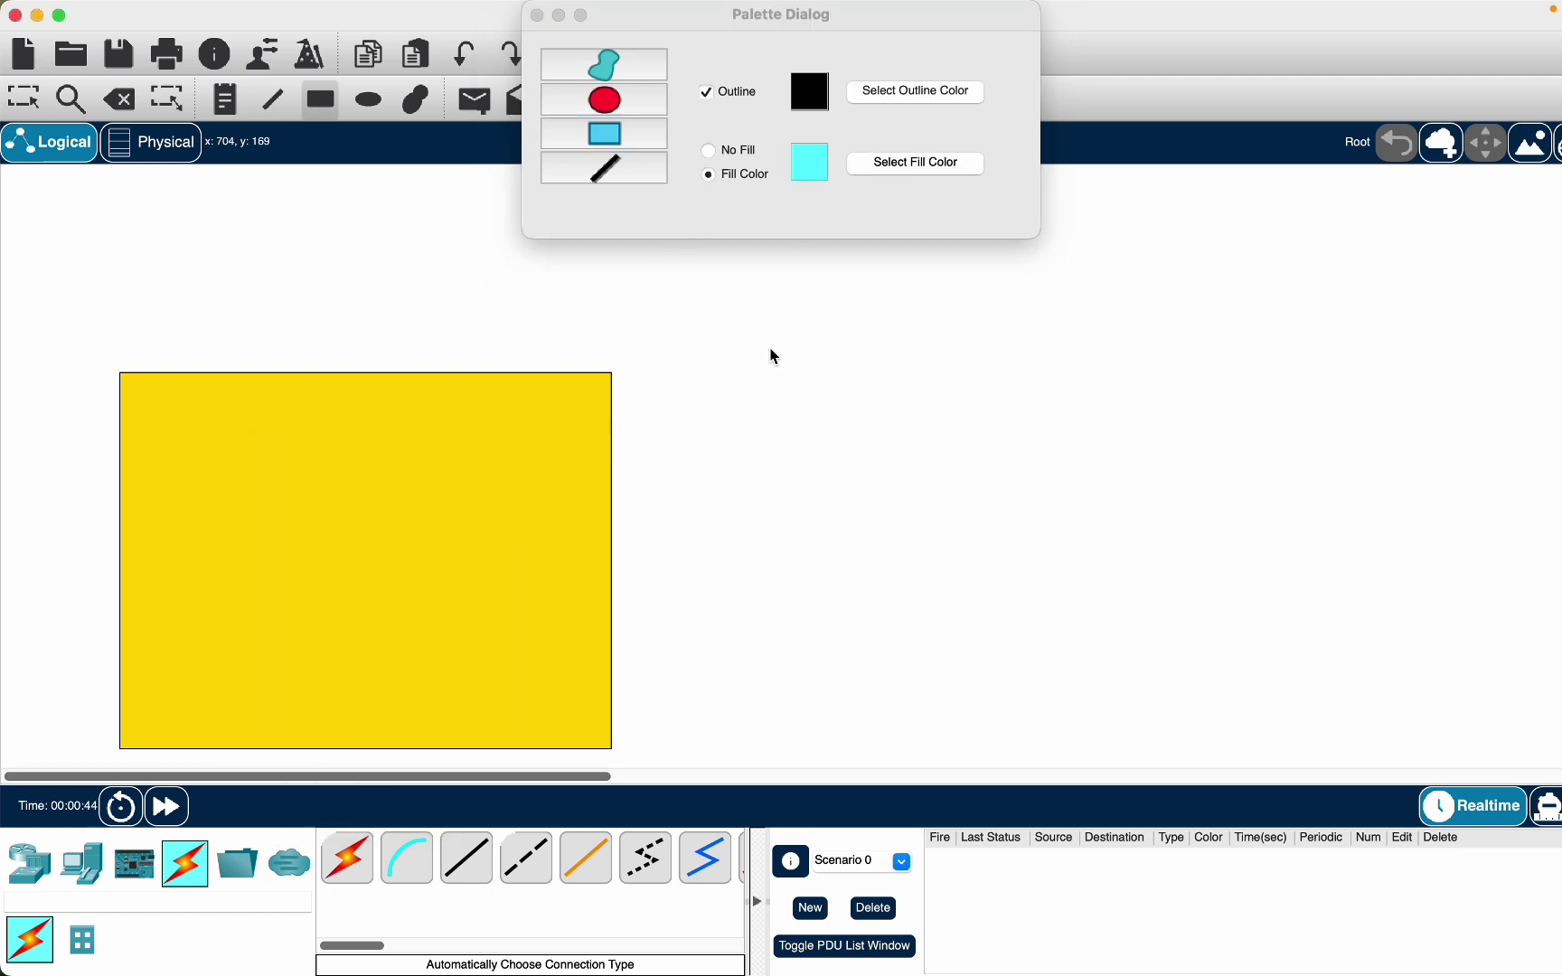
pyautogui.moveTo(803, 350)
pyautogui.mouseDown()
pyautogui.moveTo(1106, 603)
pyautogui.moveTo(1399, 750)
pyautogui.mouseUp()
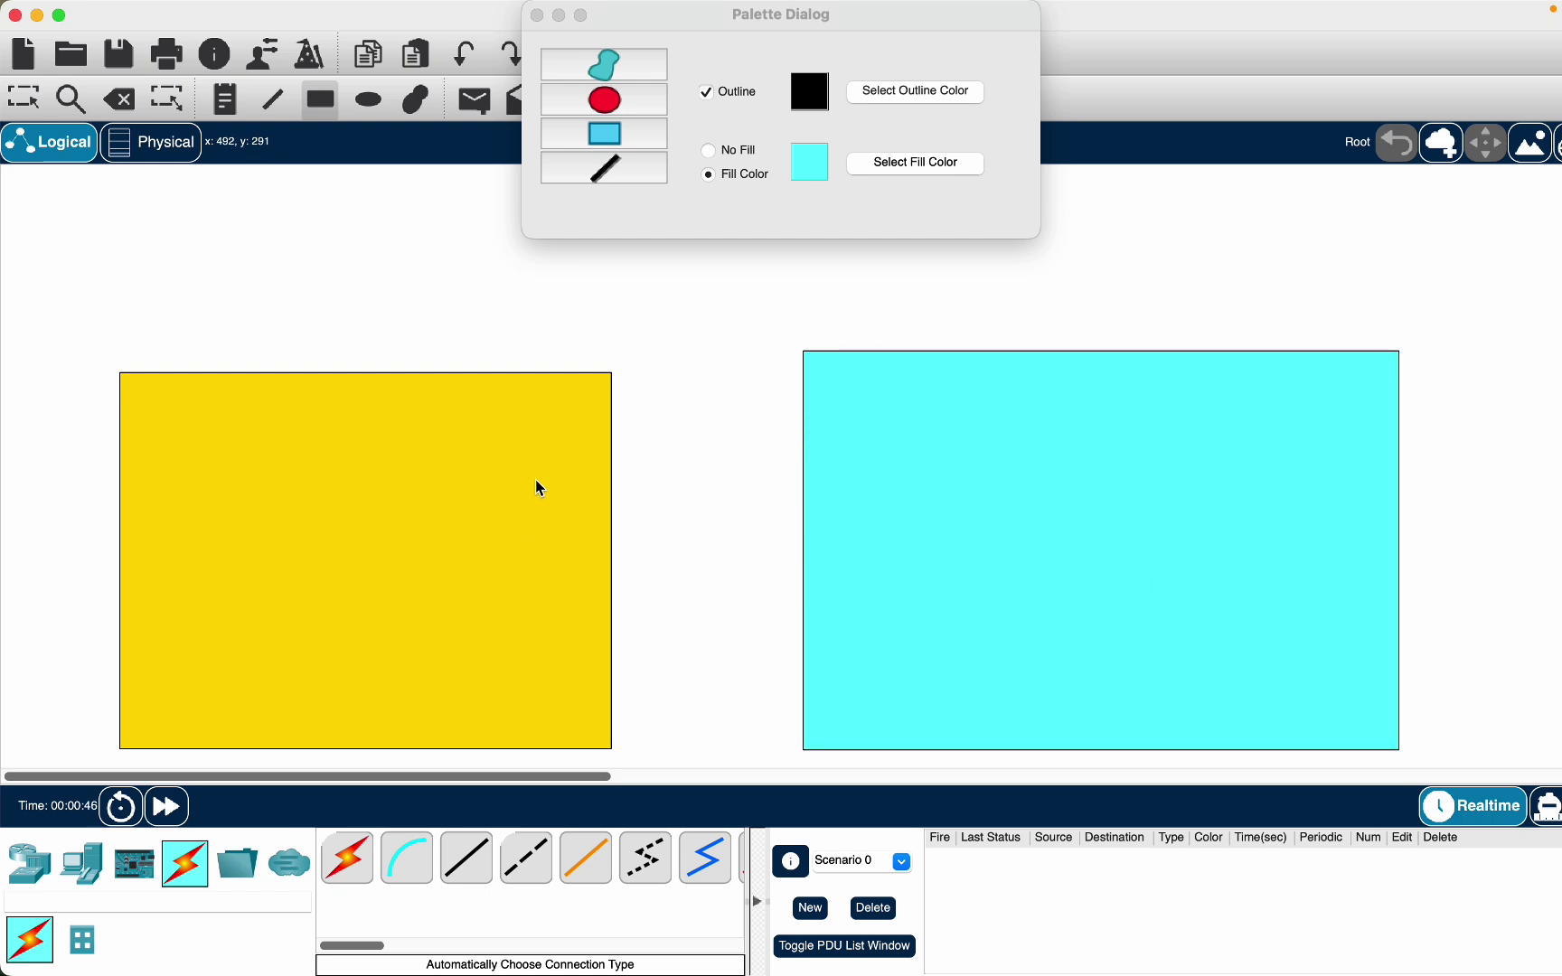
pyautogui.click(537, 15)
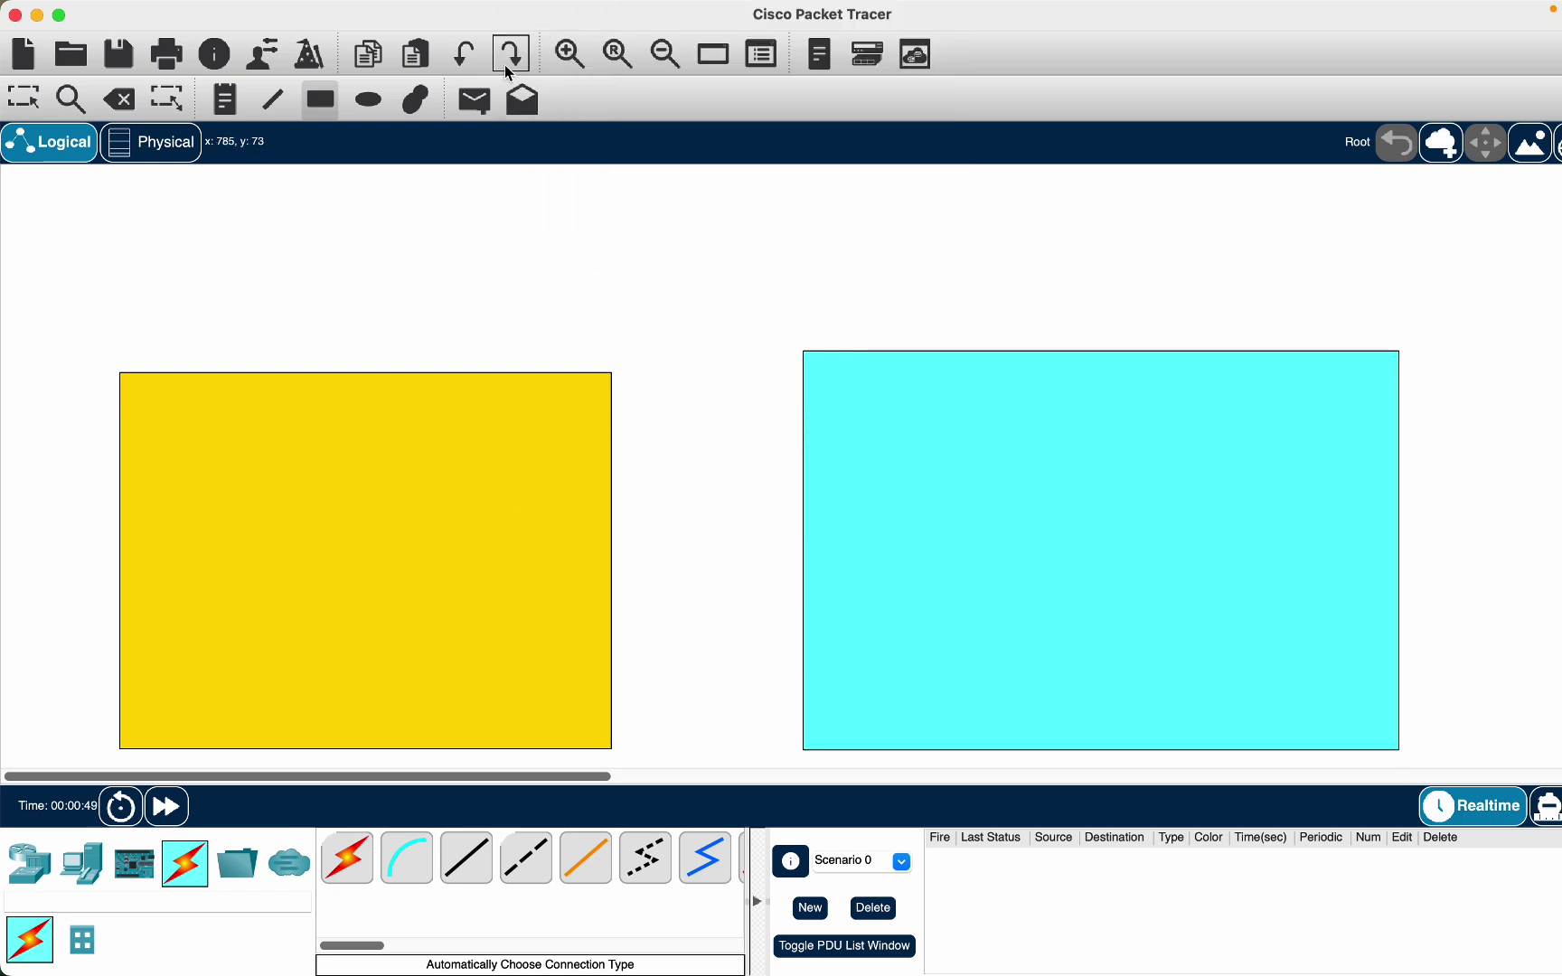
# Move the yellow rectangle up so its top edge lines up with the cyan rectangle's
pyautogui.click(24, 97)
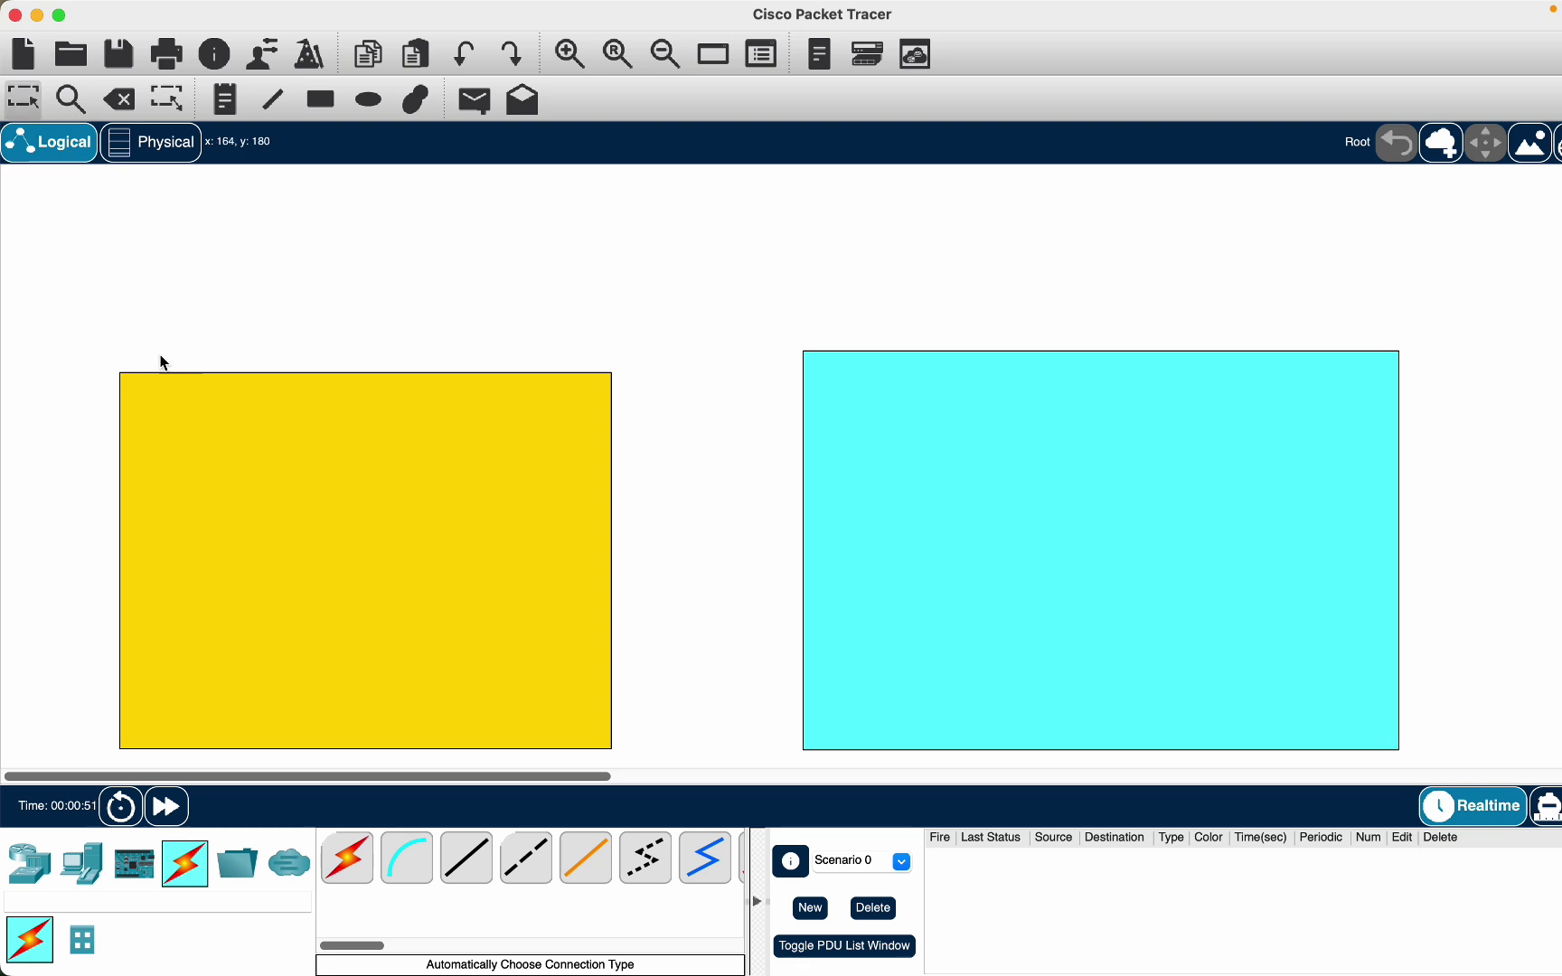
pyautogui.click(141, 386)
pyautogui.doubleClick(140, 386)
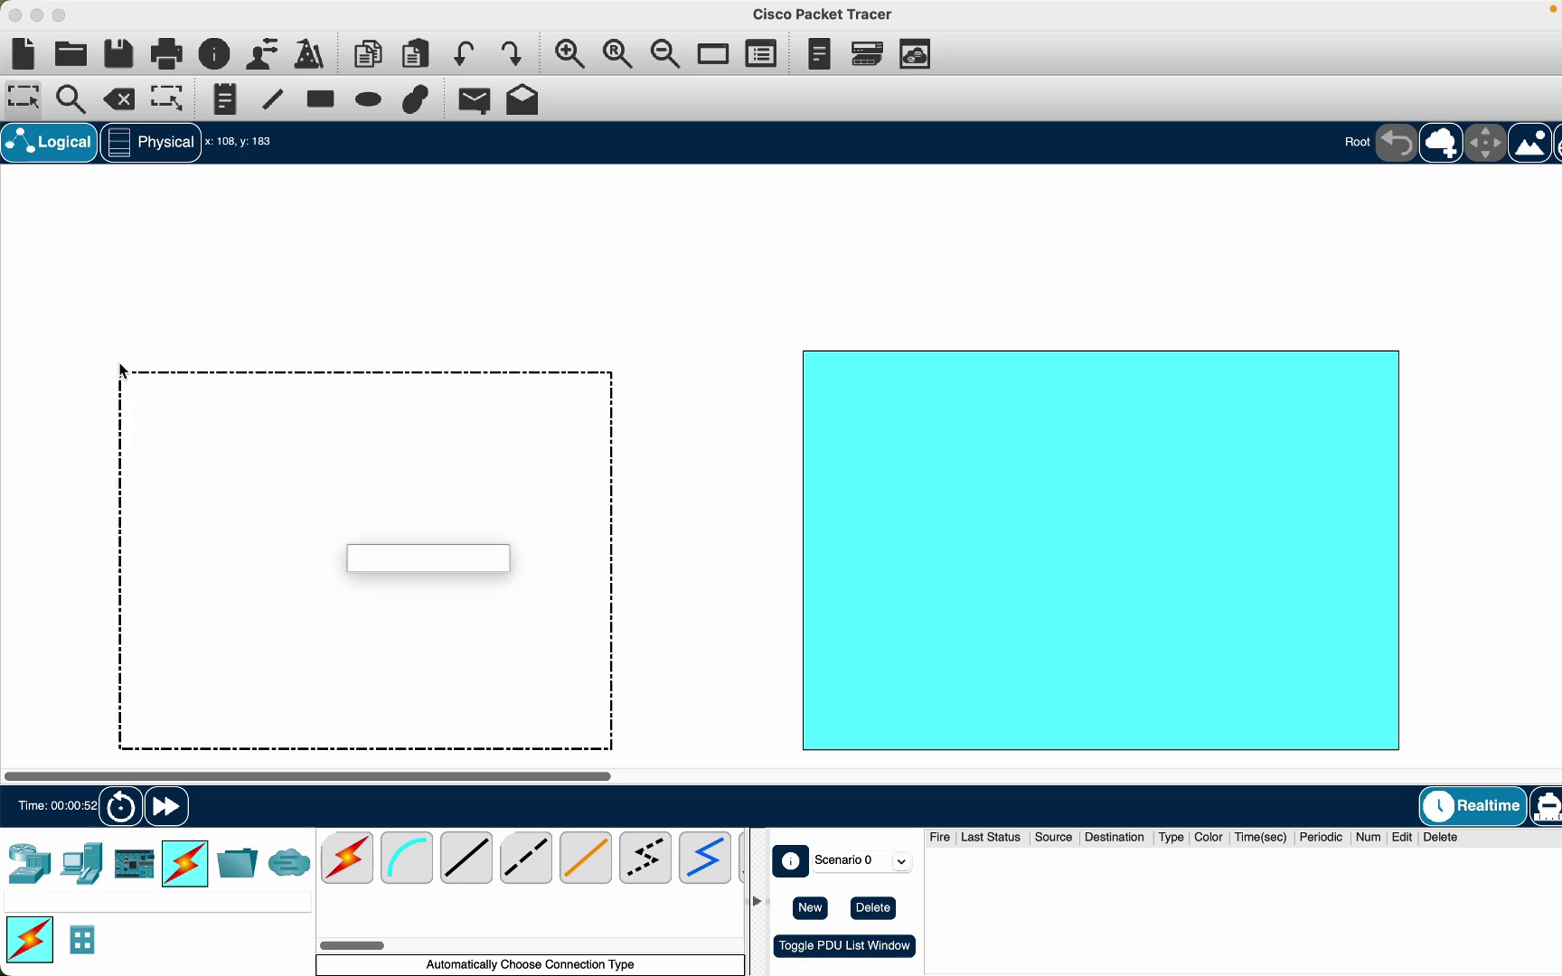
pyautogui.click(32, 112)
pyautogui.click(278, 310)
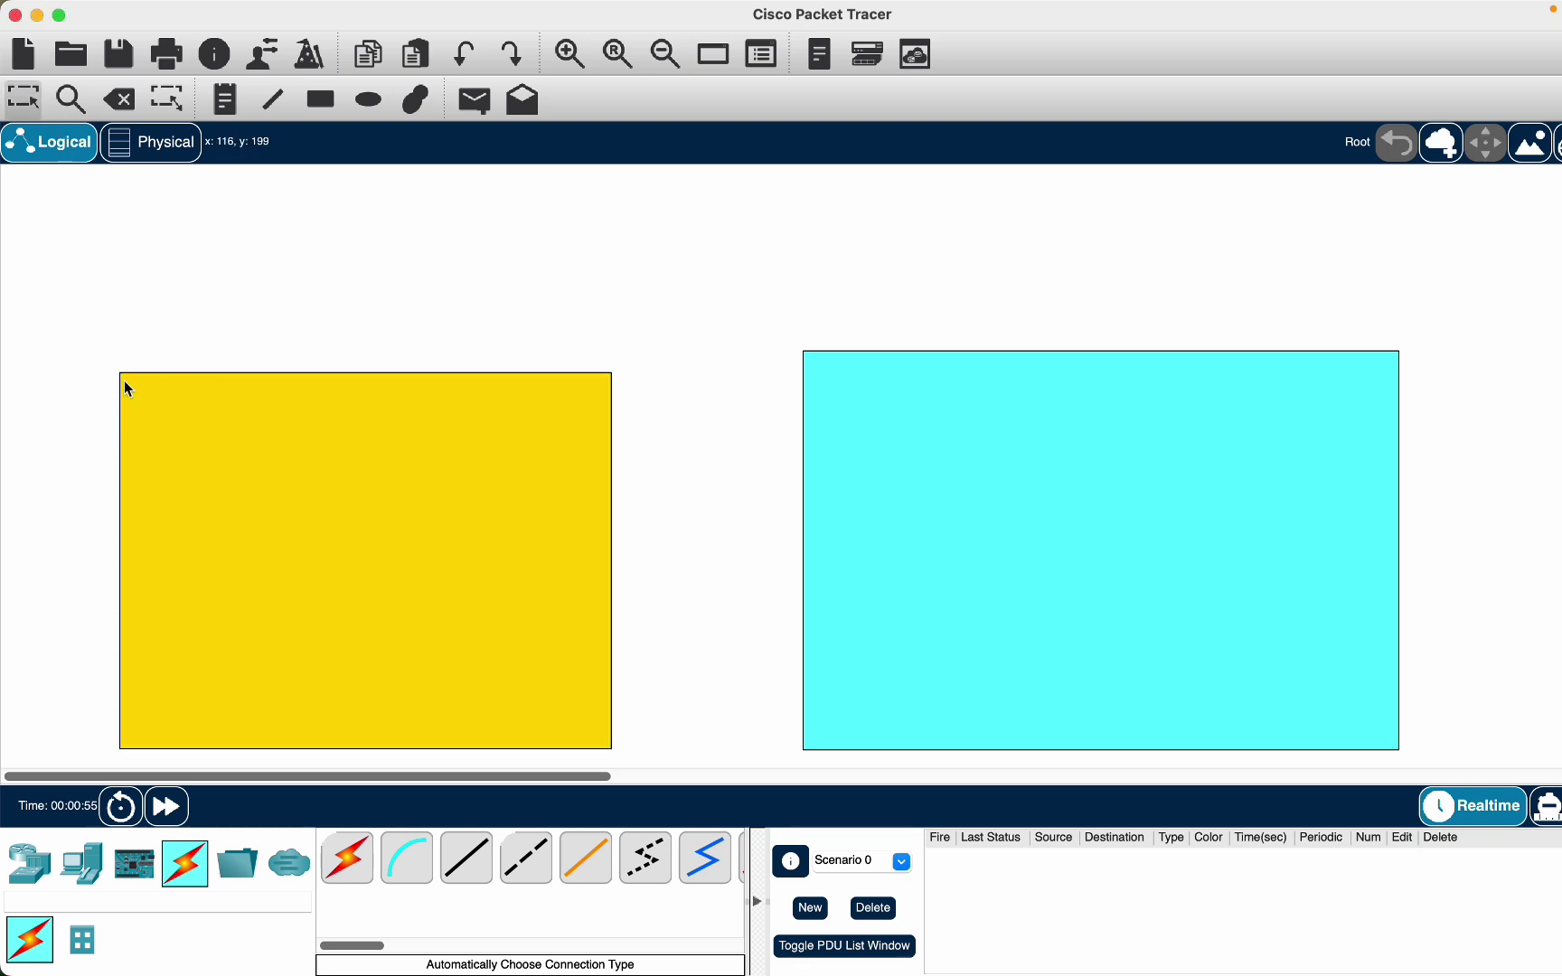
pyautogui.moveTo(136, 386); pyautogui.dragTo(282, 450)
pyautogui.click(297, 307)
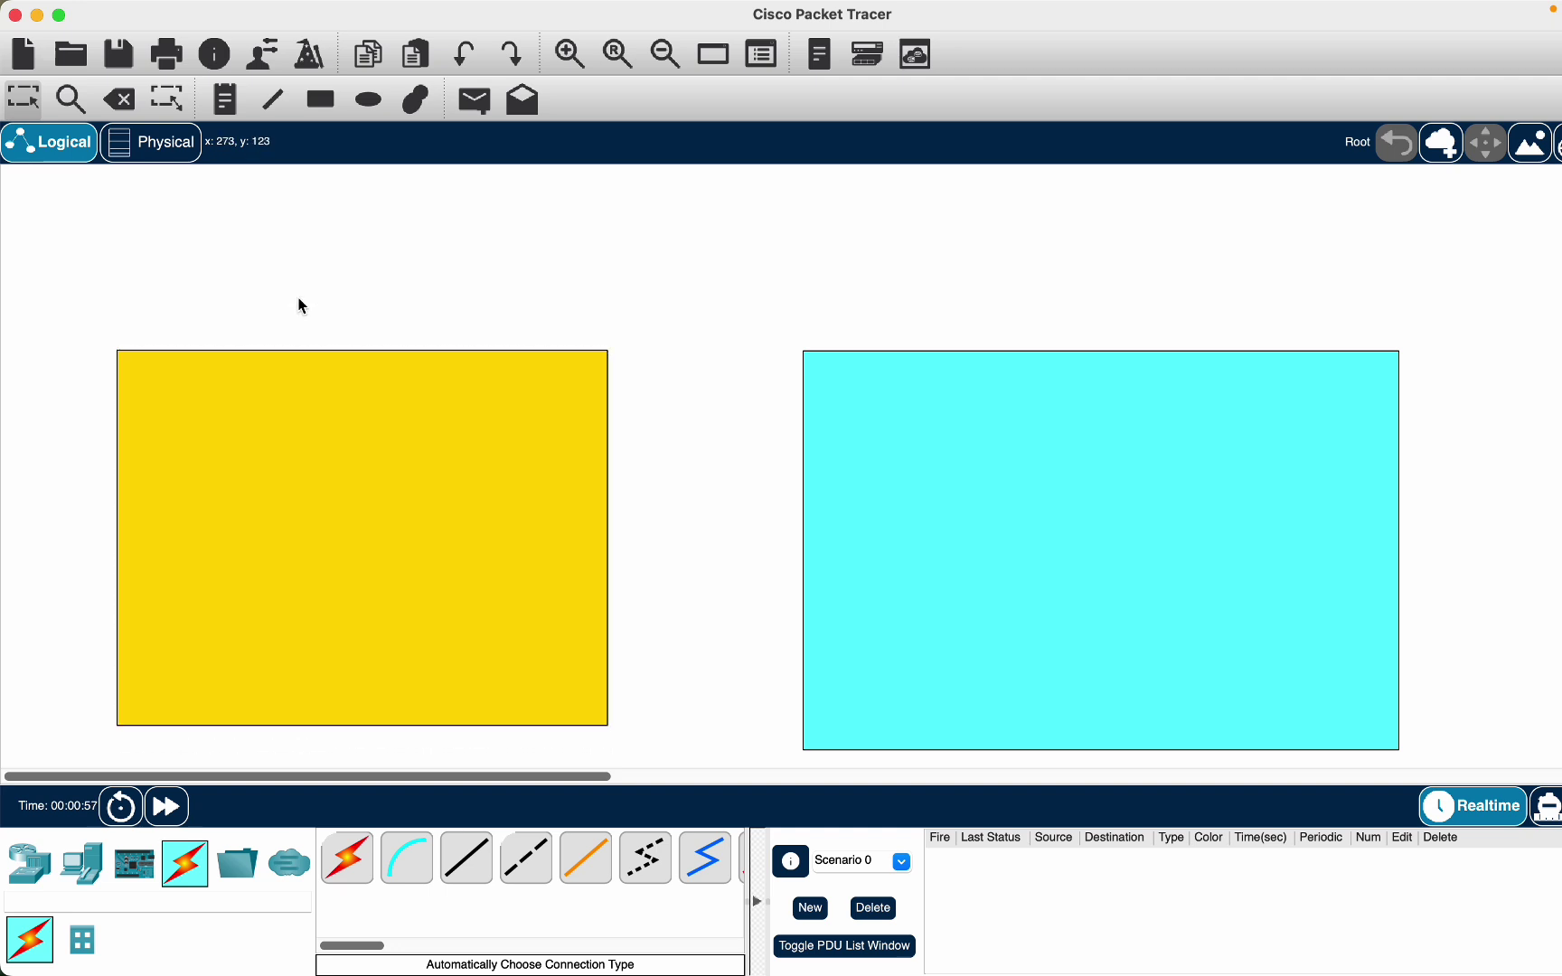
# Add the note "192.168.10.0" beneath the yellow rectangle
pyautogui.scroll(-3, 1005, 535)
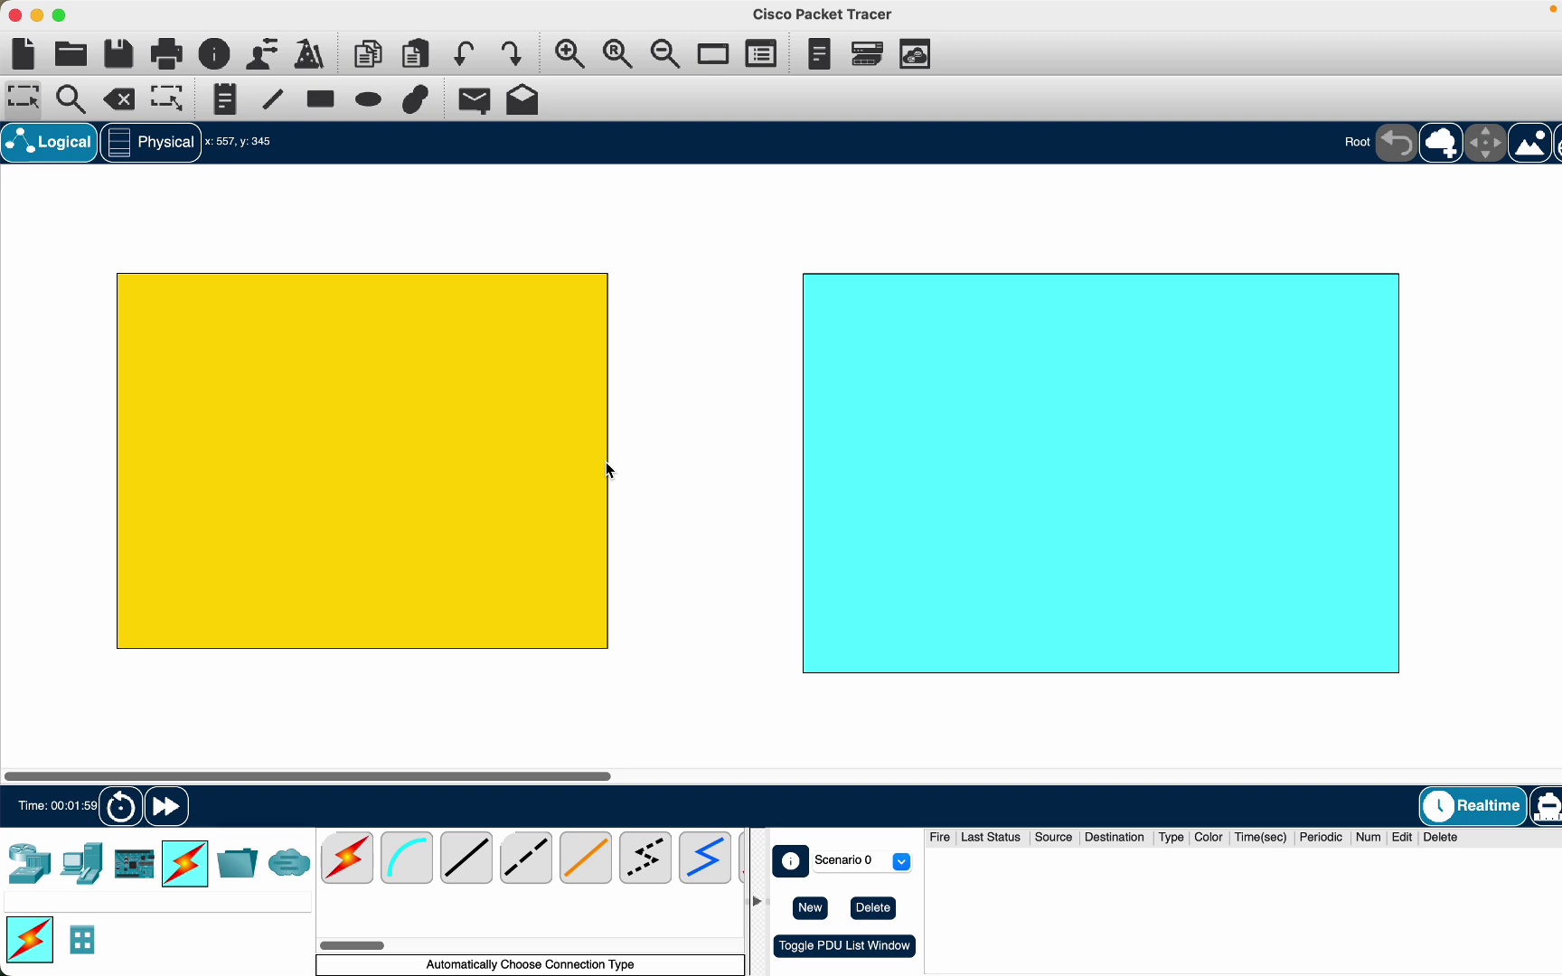
pyautogui.click(242, 95)
pyautogui.click(284, 676)
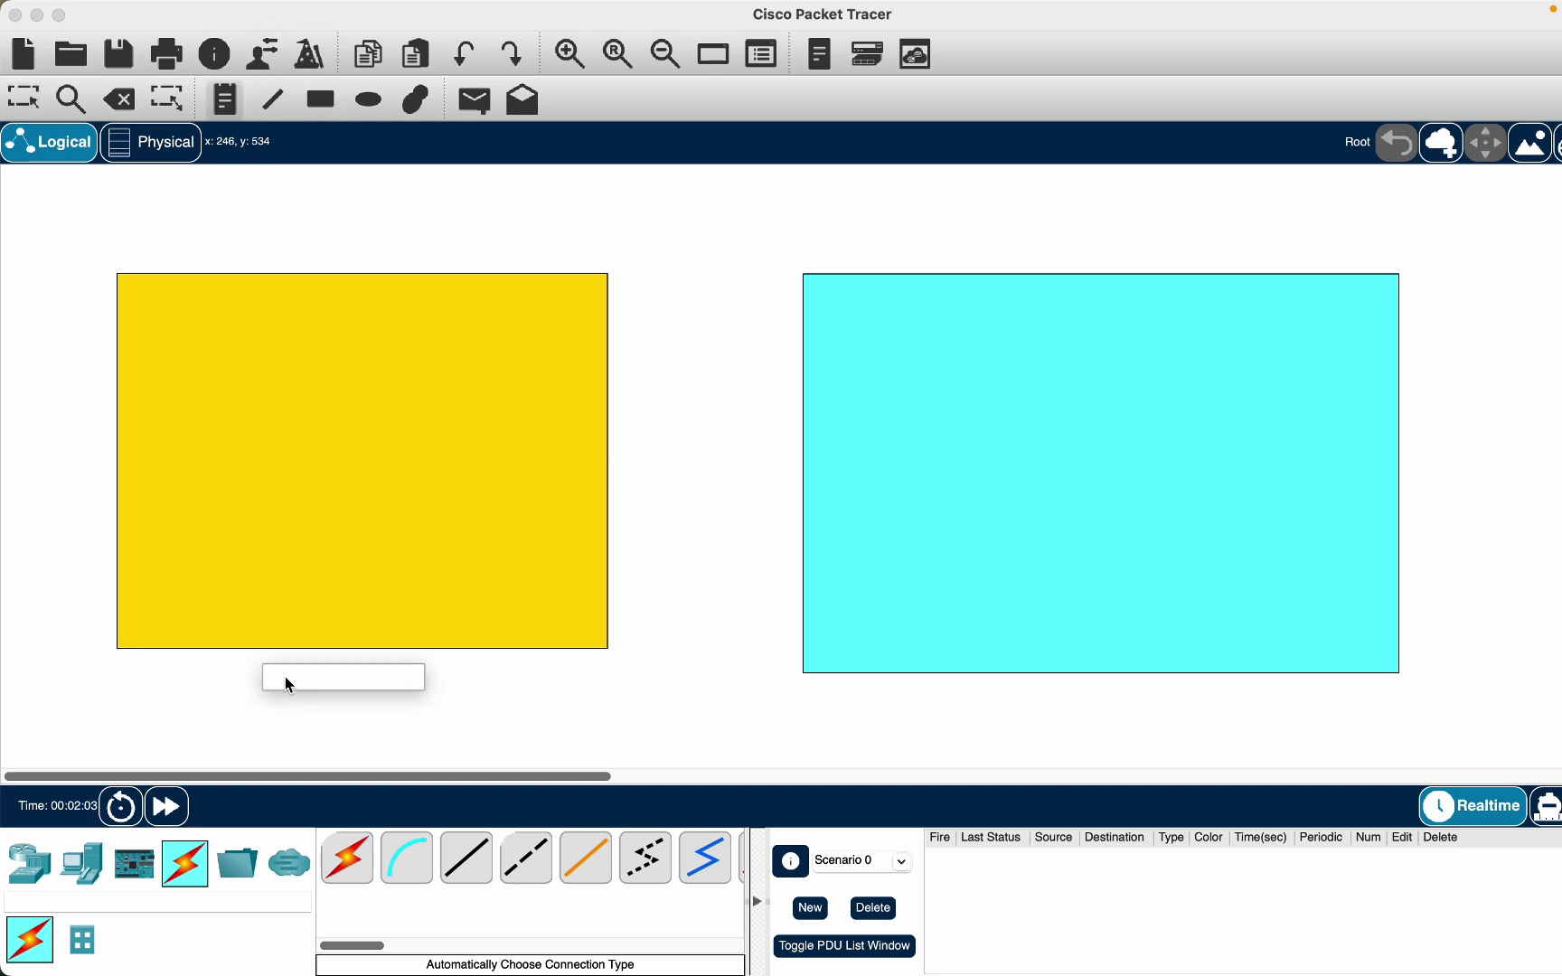
pyautogui.write('192.168.10.0')
# Add a note reading "192.168.20.0" from a copy of the first label and position it just beneath the cyan rectangle
pyautogui.press('super+a')
pyautogui.press('super+c')
pyautogui.click(1066, 705)
pyautogui.press('super+v')
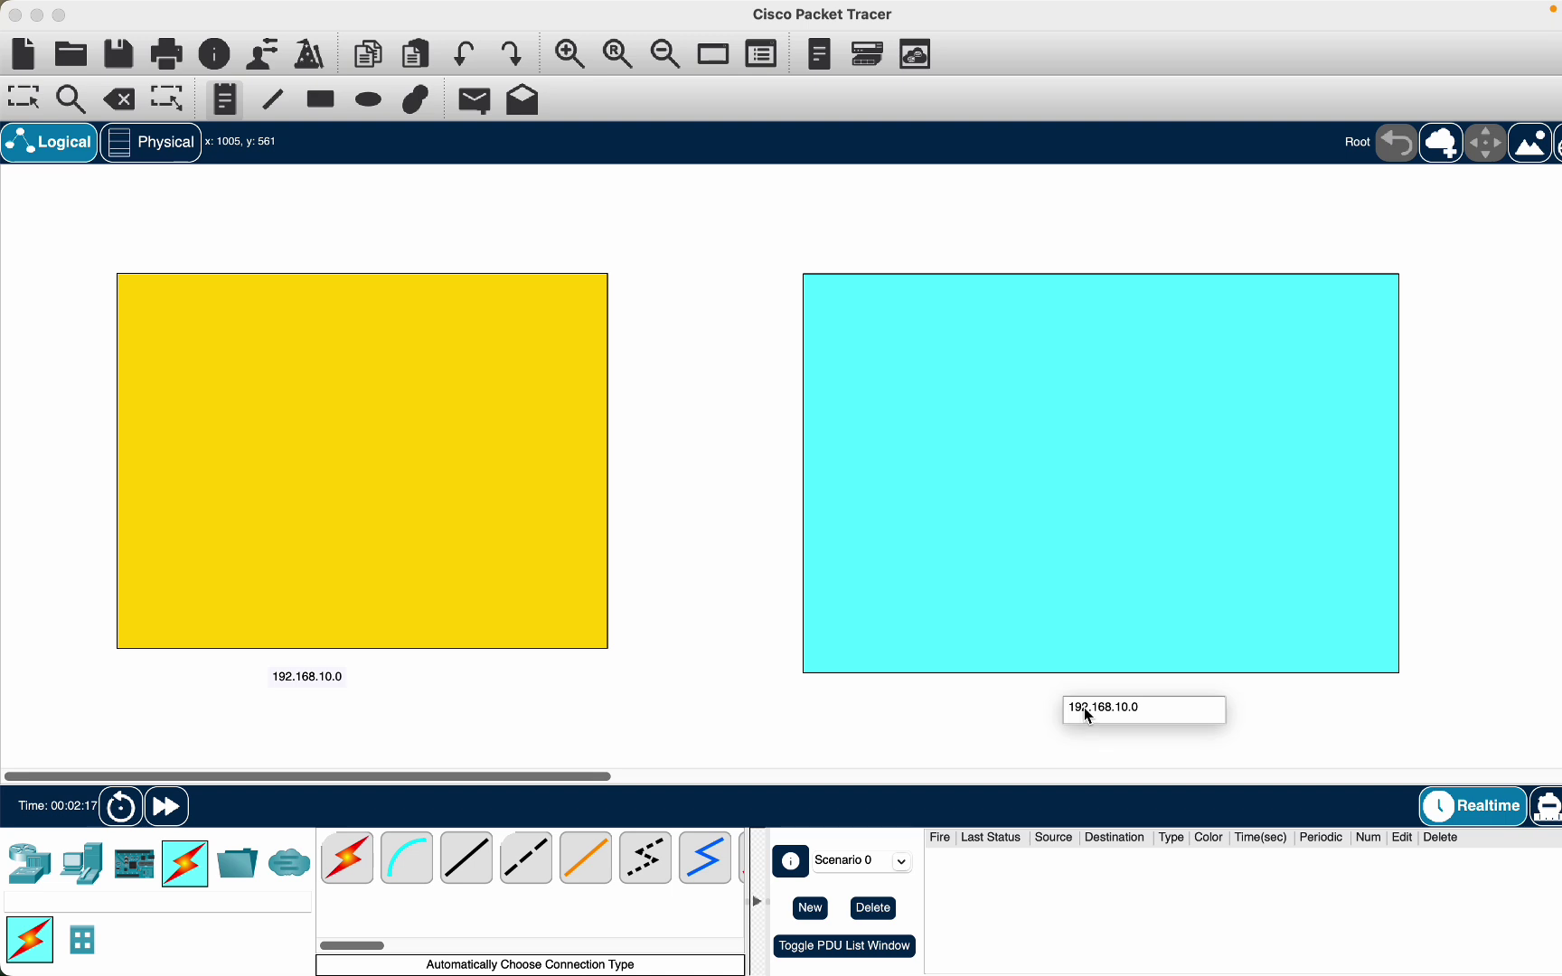
pyautogui.press('BackSpace')
pyautogui.write('20.0')
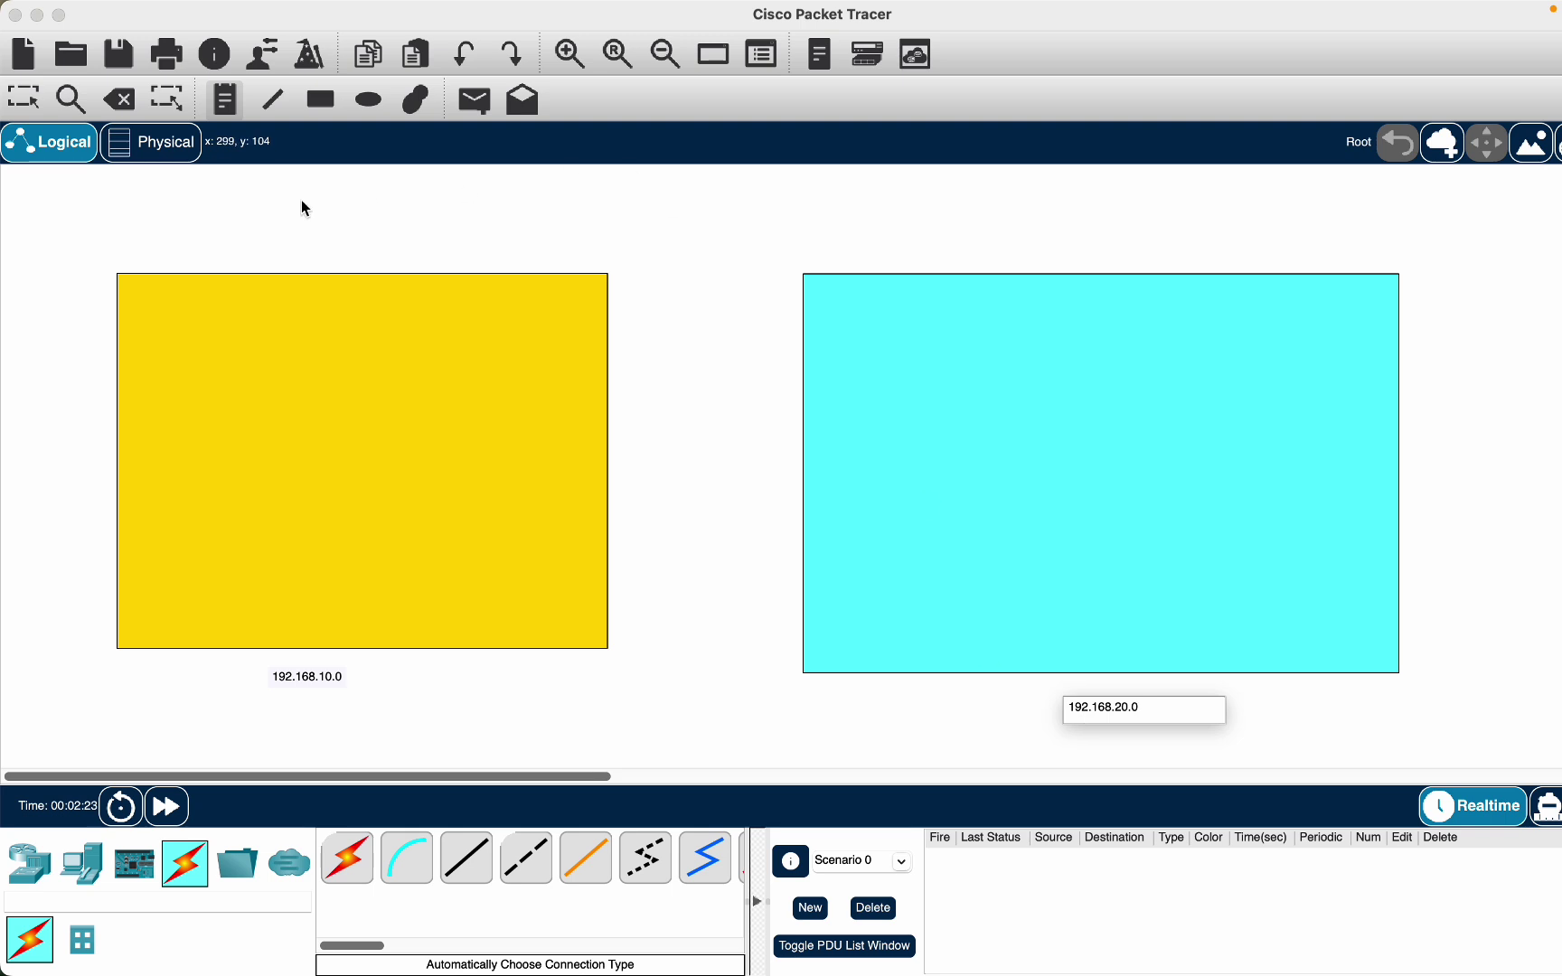
pyautogui.click(23, 97)
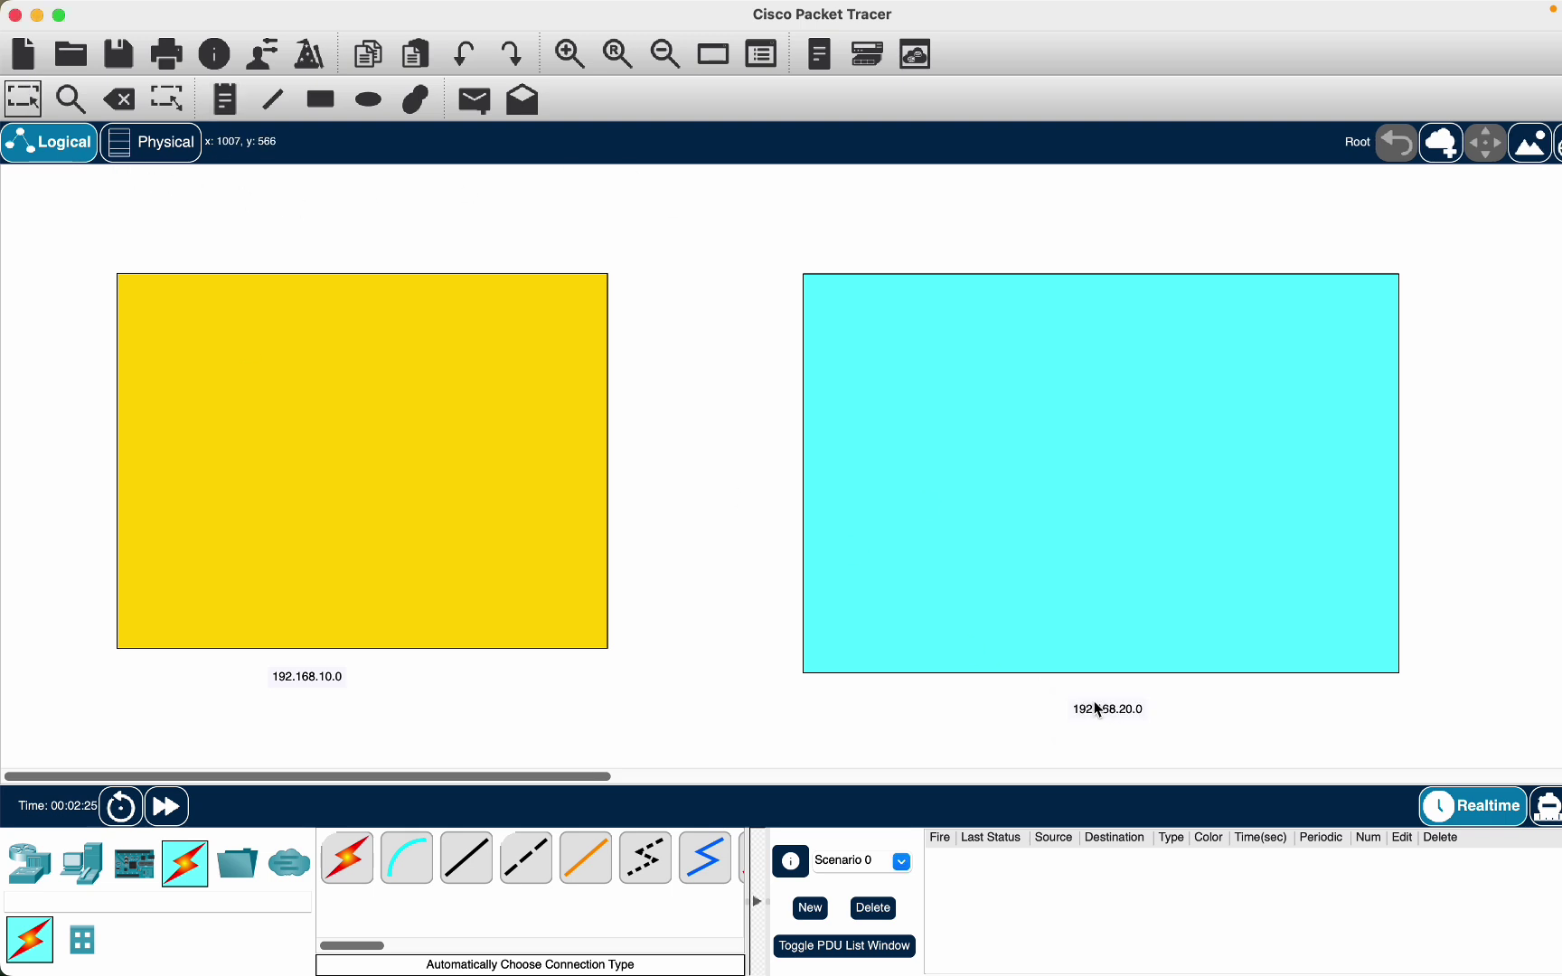
pyautogui.moveTo(1097, 714); pyautogui.dragTo(1111, 695)
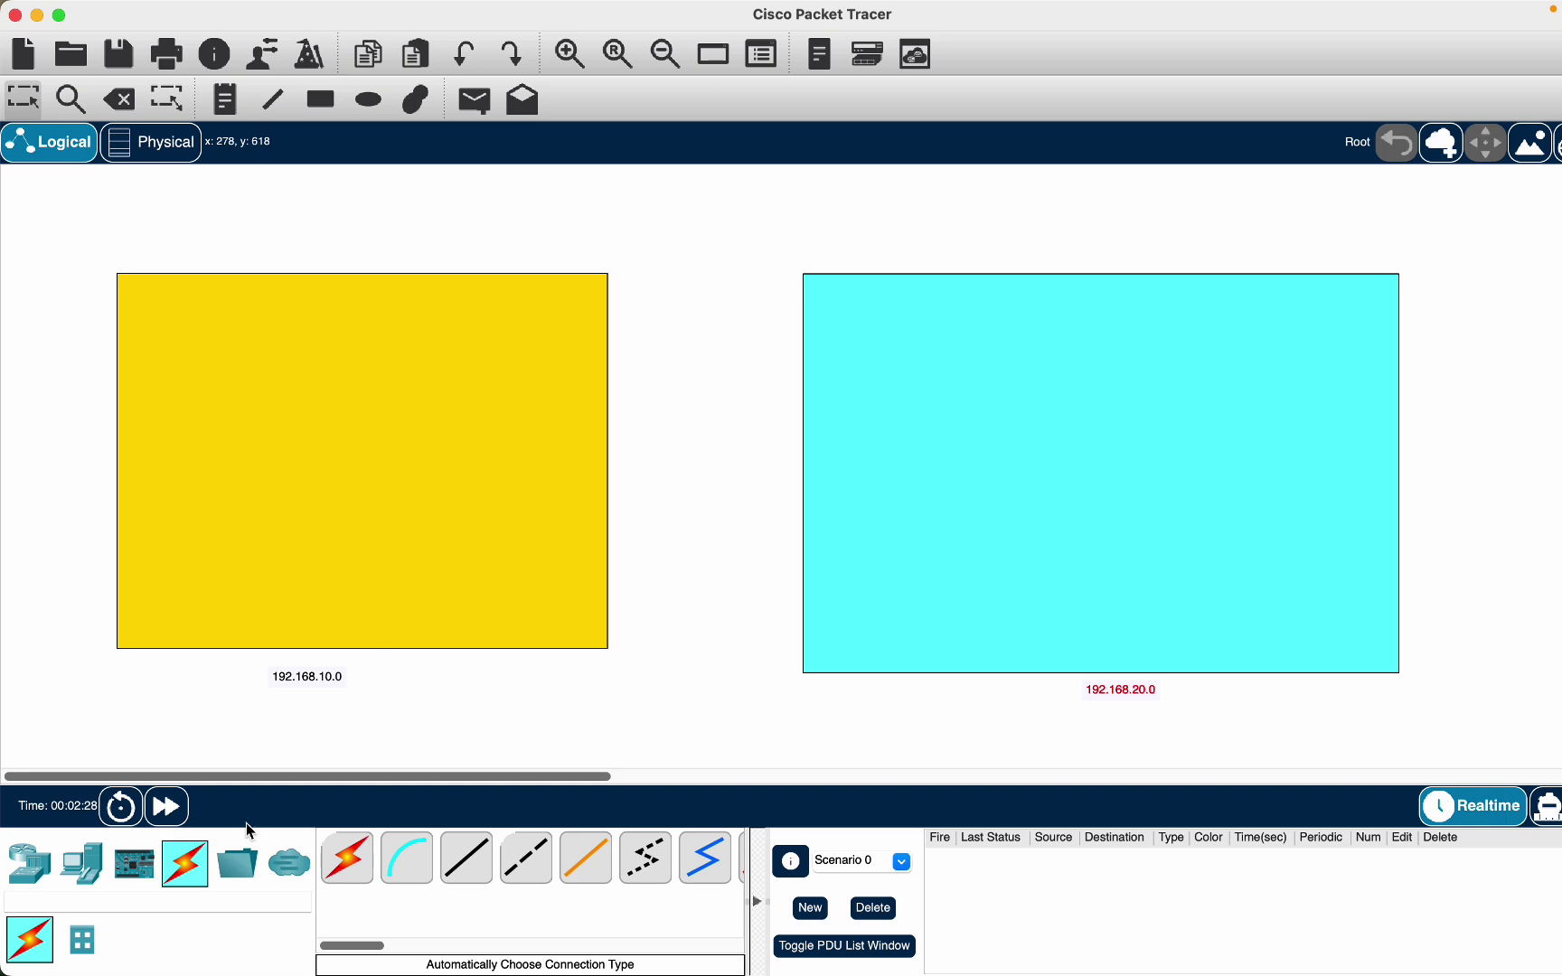
# Place three PCs in a row across the lower part of the yellow area
pyautogui.click(82, 863)
pyautogui.click(145, 540)
pyautogui.click(308, 540)
pyautogui.click(509, 533)
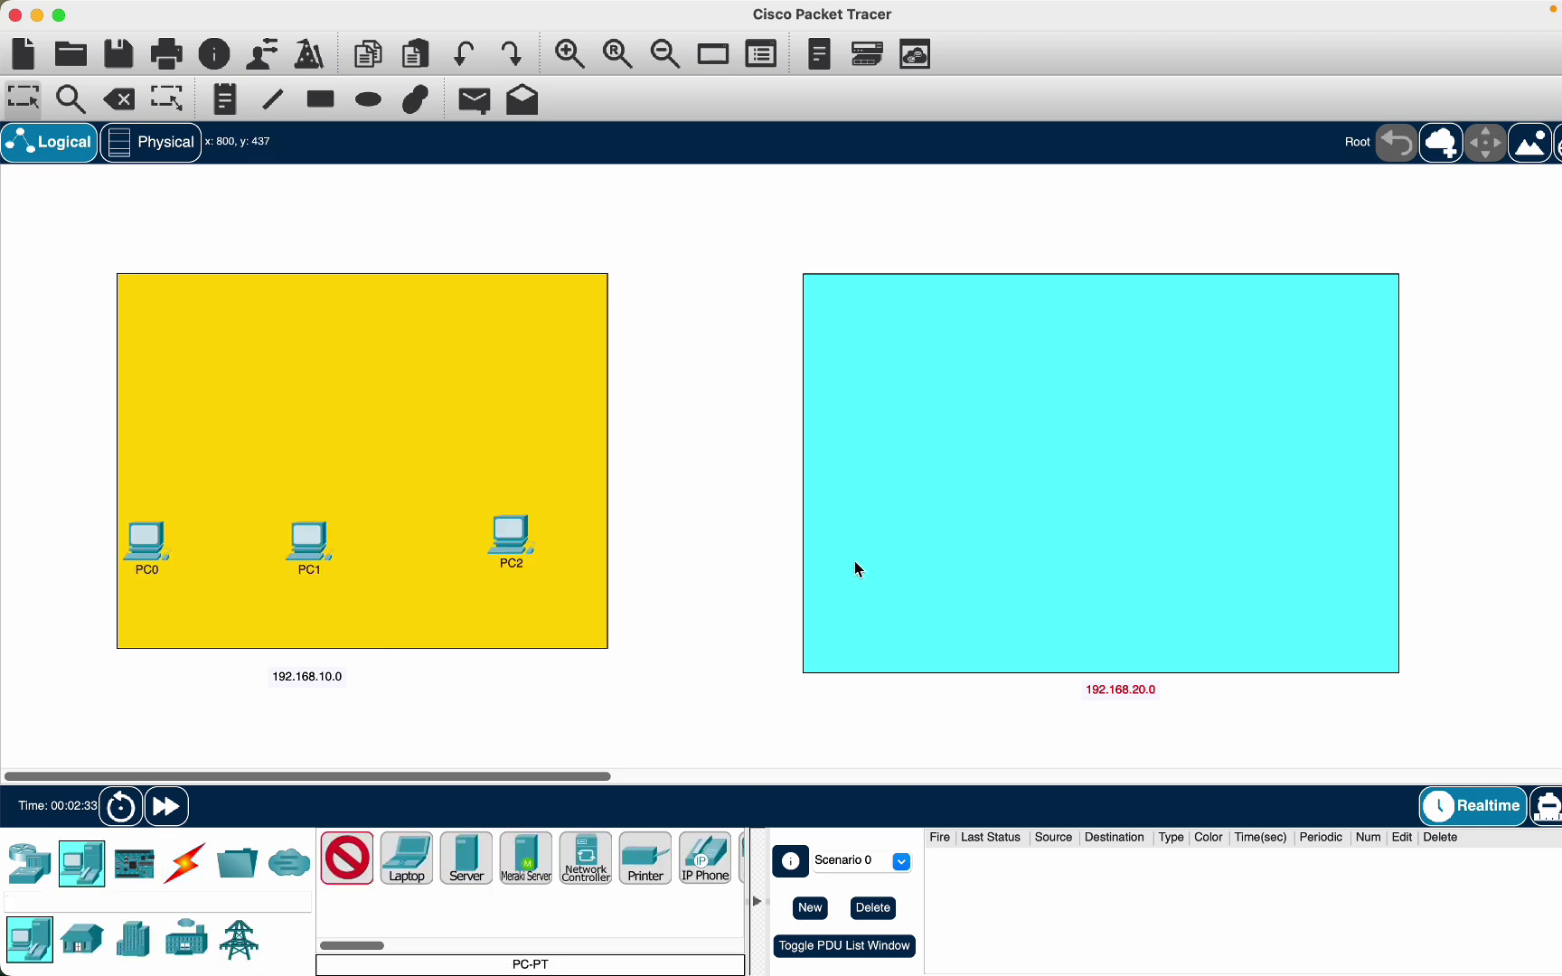
# Place four PCs in a row across the lower part of the cyan area
pyautogui.click(831, 562)
pyautogui.click(1011, 567)
pyautogui.click(1189, 553)
pyautogui.click(1327, 553)
# Place one switch above the PCs in the yellow area and another above those in the cyan area
pyautogui.click(29, 863)
pyautogui.click(81, 940)
pyautogui.moveTo(405, 854); pyautogui.dragTo(338, 398)
pyautogui.moveTo(402, 850); pyautogui.dragTo(1113, 380)
# Connect PC0, PC1 and PC2 to Switch0 using the automatic connection type
pyautogui.click(185, 863)
pyautogui.click(346, 857)
pyautogui.click(161, 533)
pyautogui.click(337, 399)
pyautogui.click(510, 534)
pyautogui.click(338, 398)
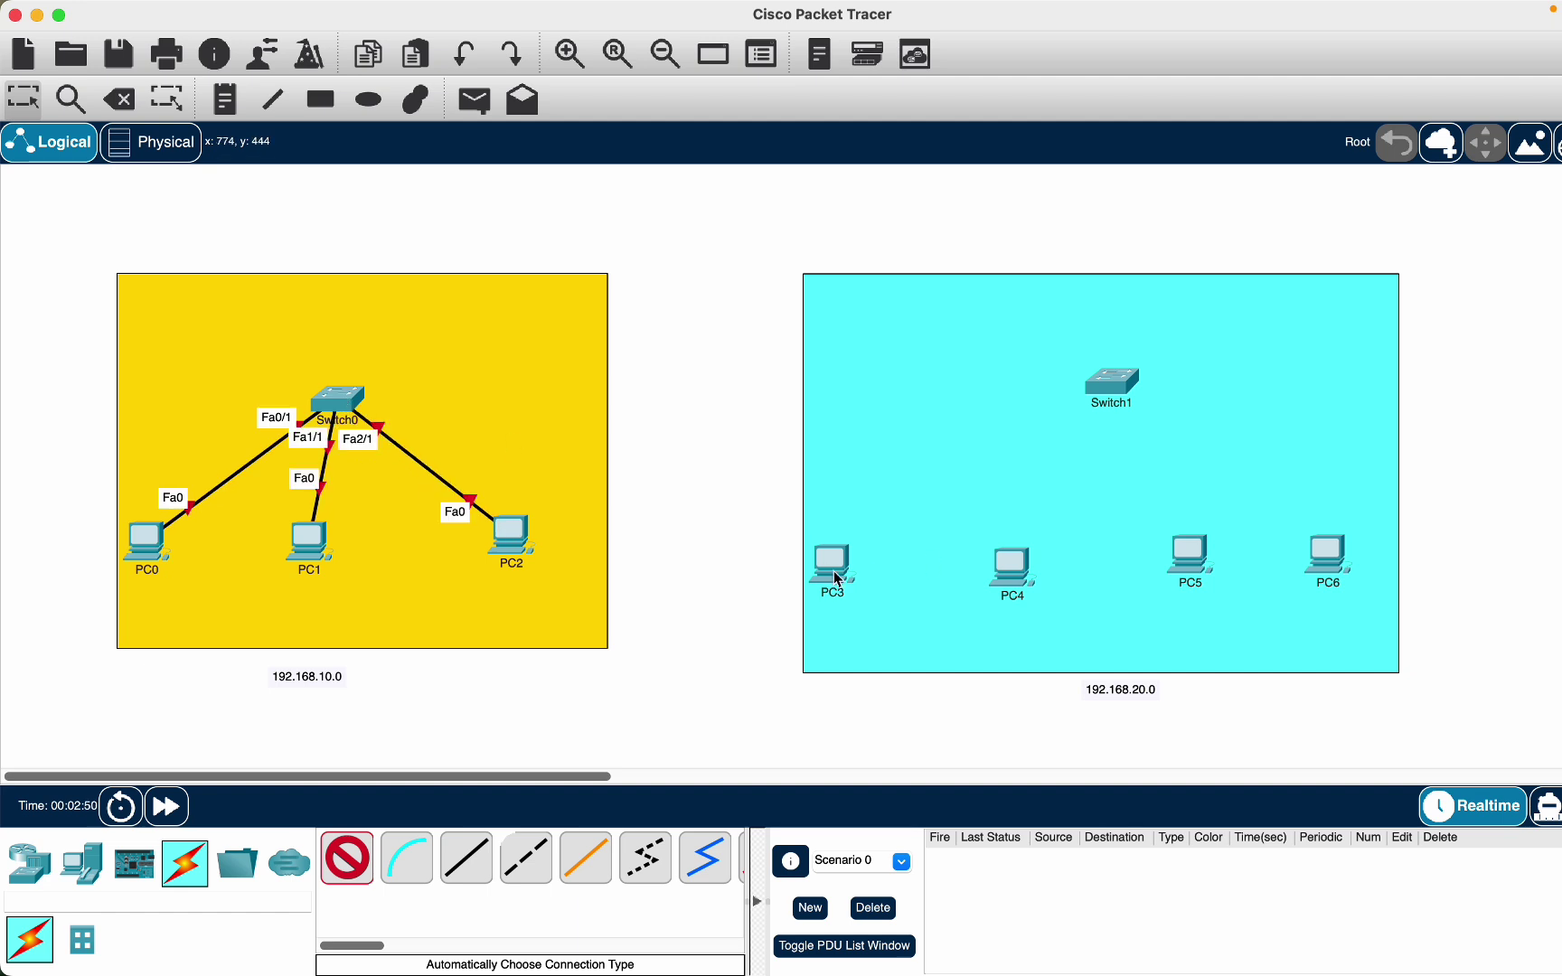
# Connect PC3, PC4, PC5 and PC6 to Switch1 using the automatic connection type, and end cabling
pyautogui.click(830, 562)
pyautogui.click(1113, 380)
pyautogui.click(1011, 567)
pyautogui.click(1112, 381)
pyautogui.click(1189, 553)
pyautogui.click(1112, 380)
pyautogui.click(1125, 380)
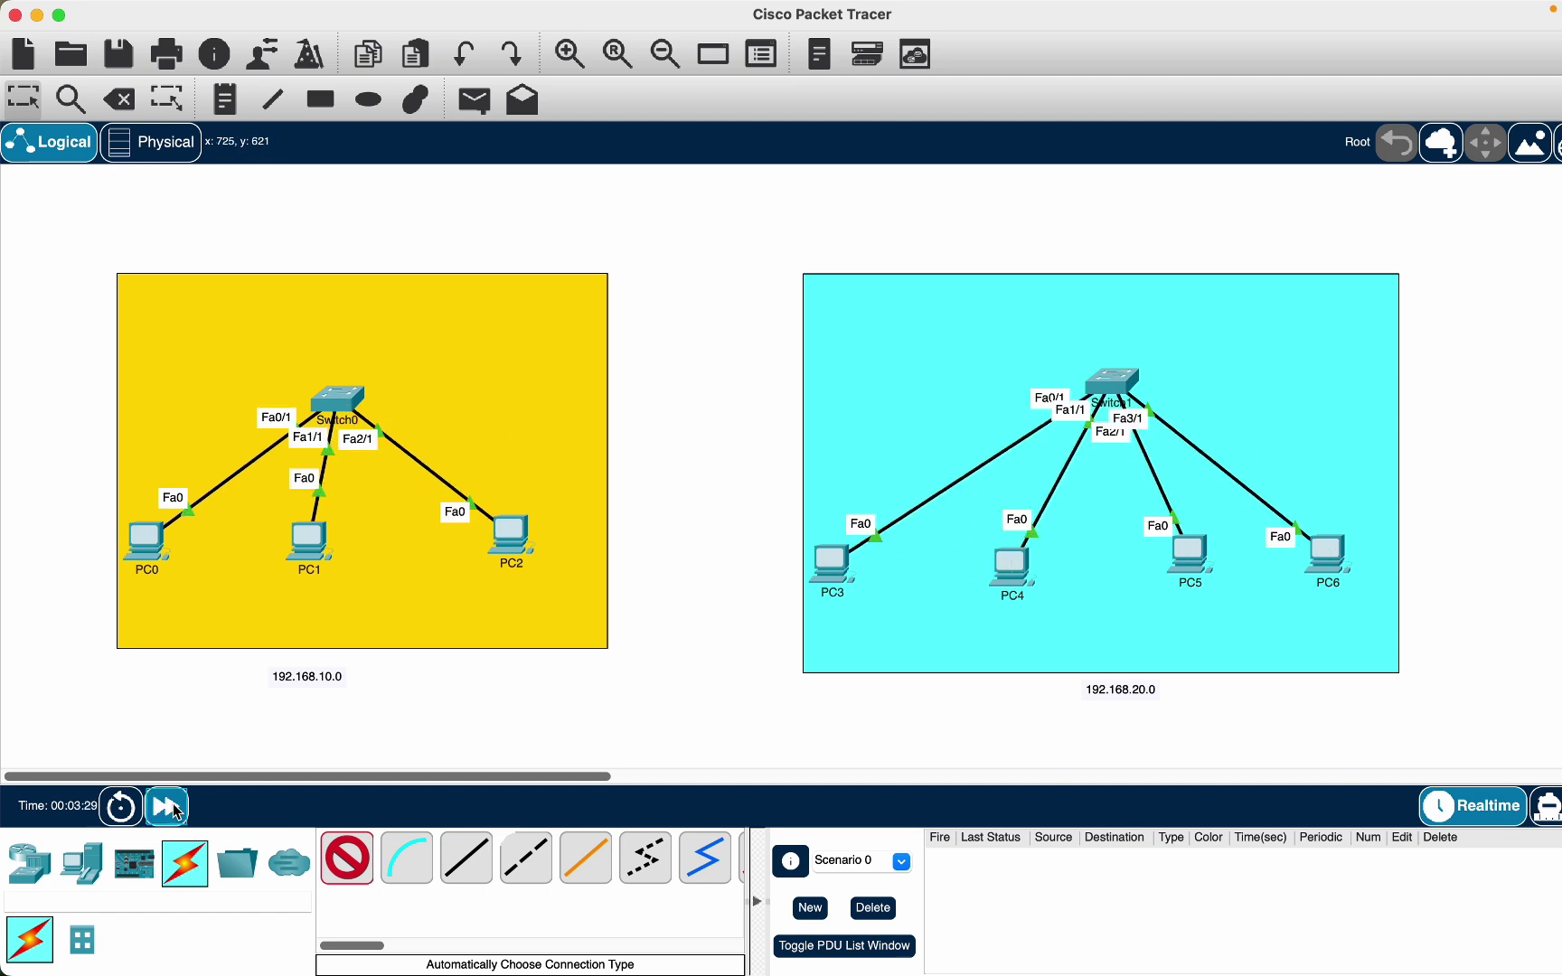
pyautogui.click(347, 857)
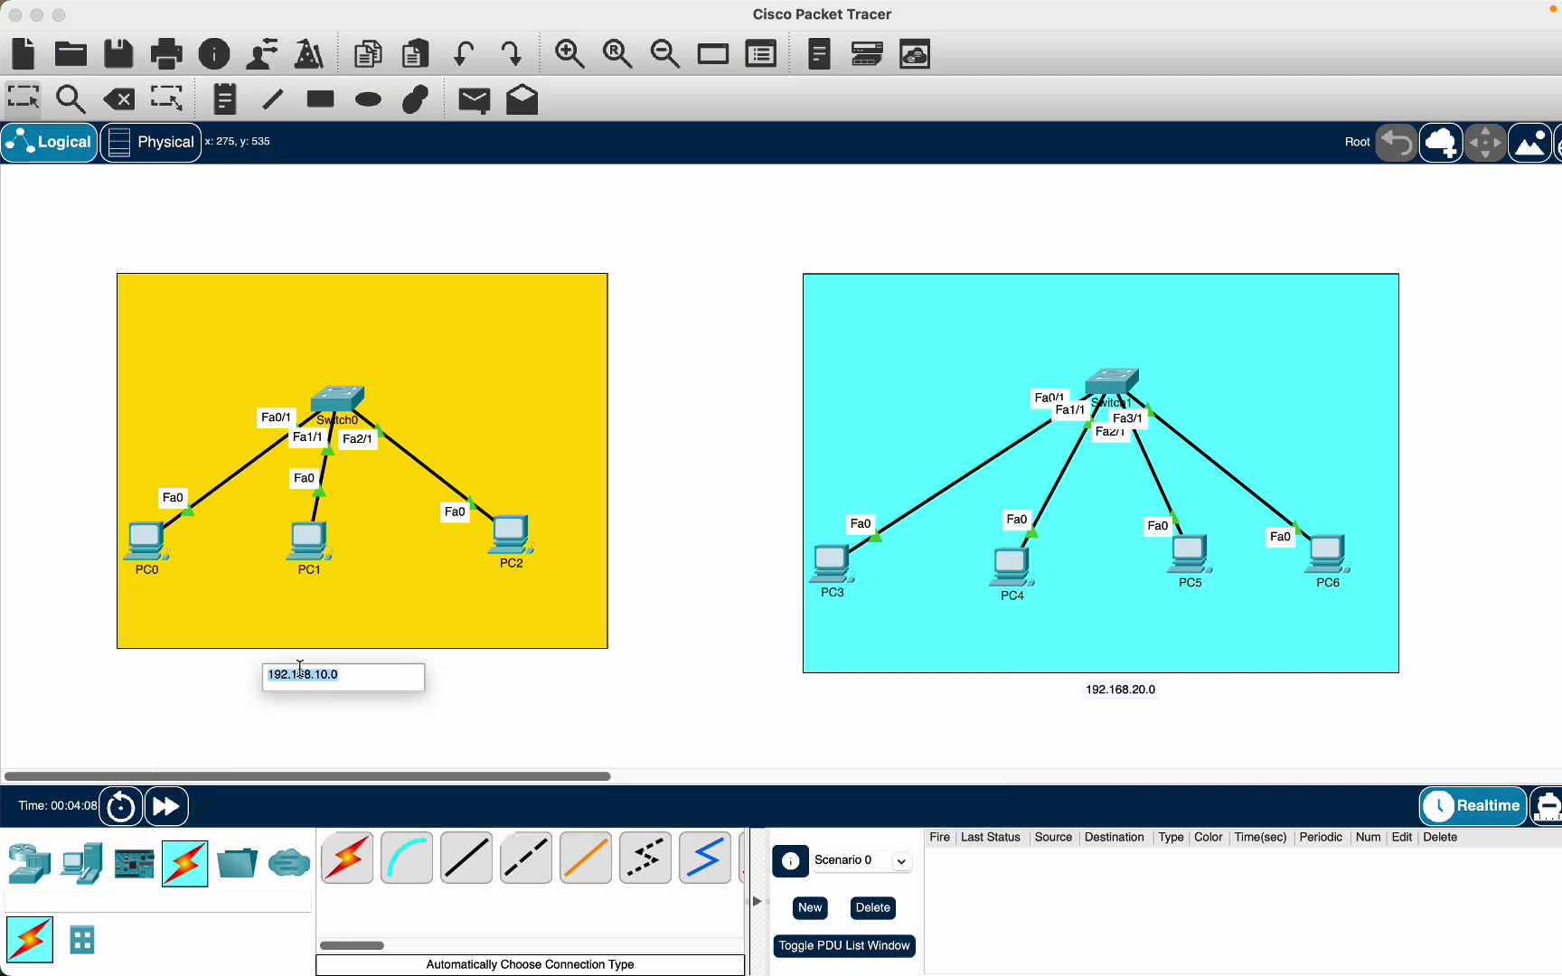
# Assign PC0 the static IPv4 address 192.168.10.2 with its default subnet mask
pyautogui.click(146, 541)
pyautogui.click(568, 297)
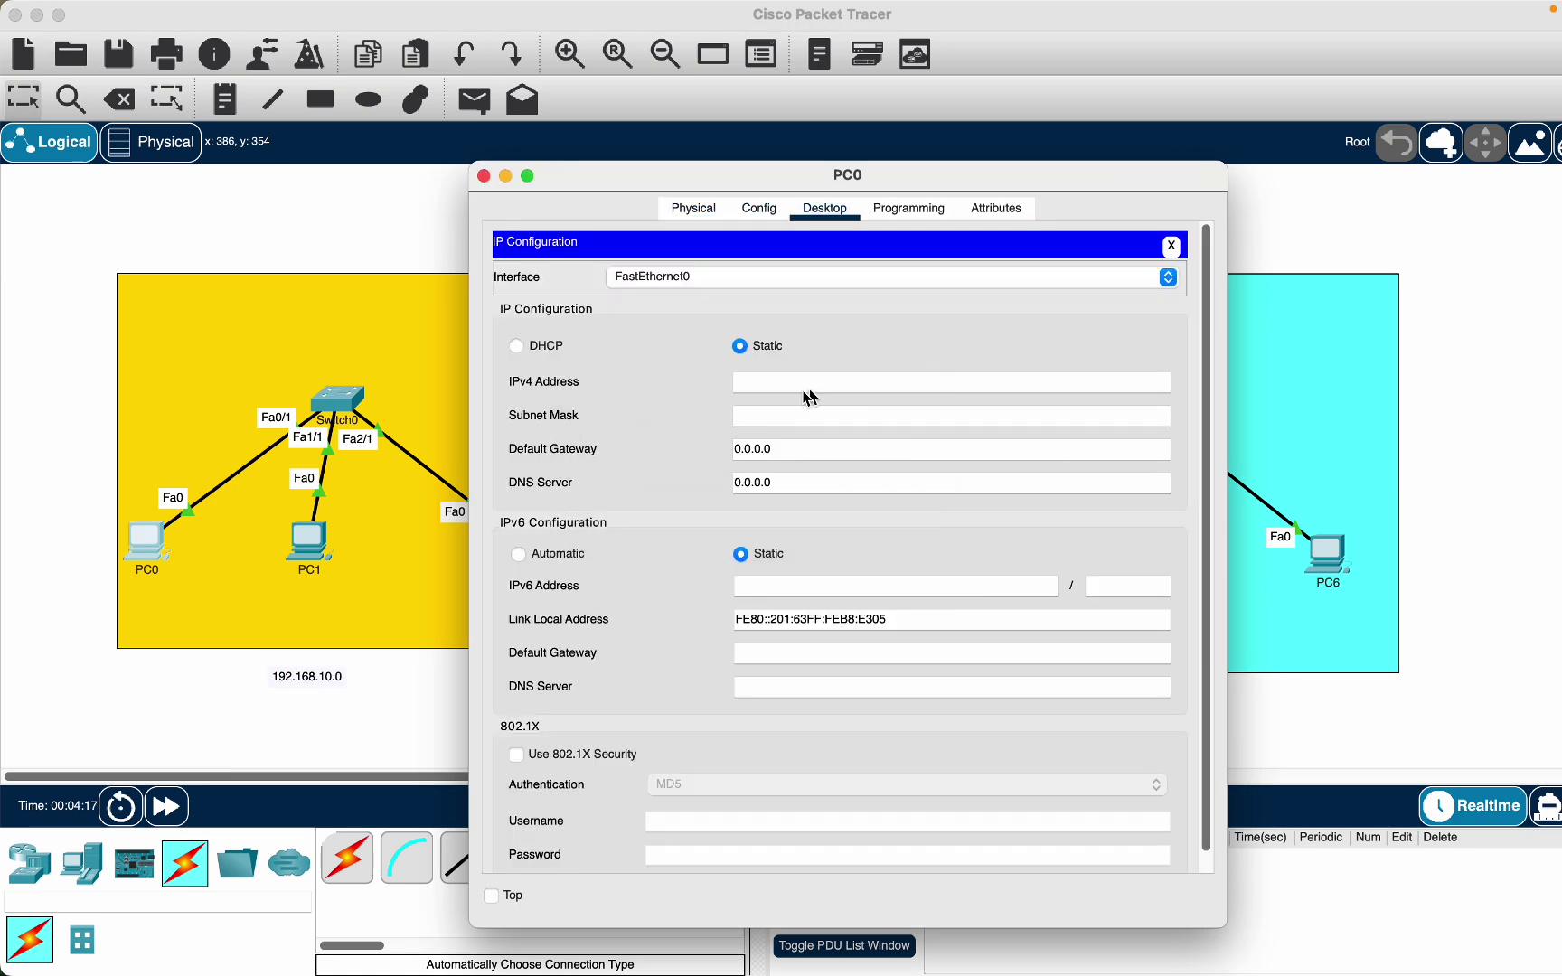
pyautogui.press('Tab')
pyautogui.click(483, 175)
# Assign PC1 a static IPv4 address in the 192.168.10.0 network and check PC0's IP configuration
pyautogui.click(310, 540)
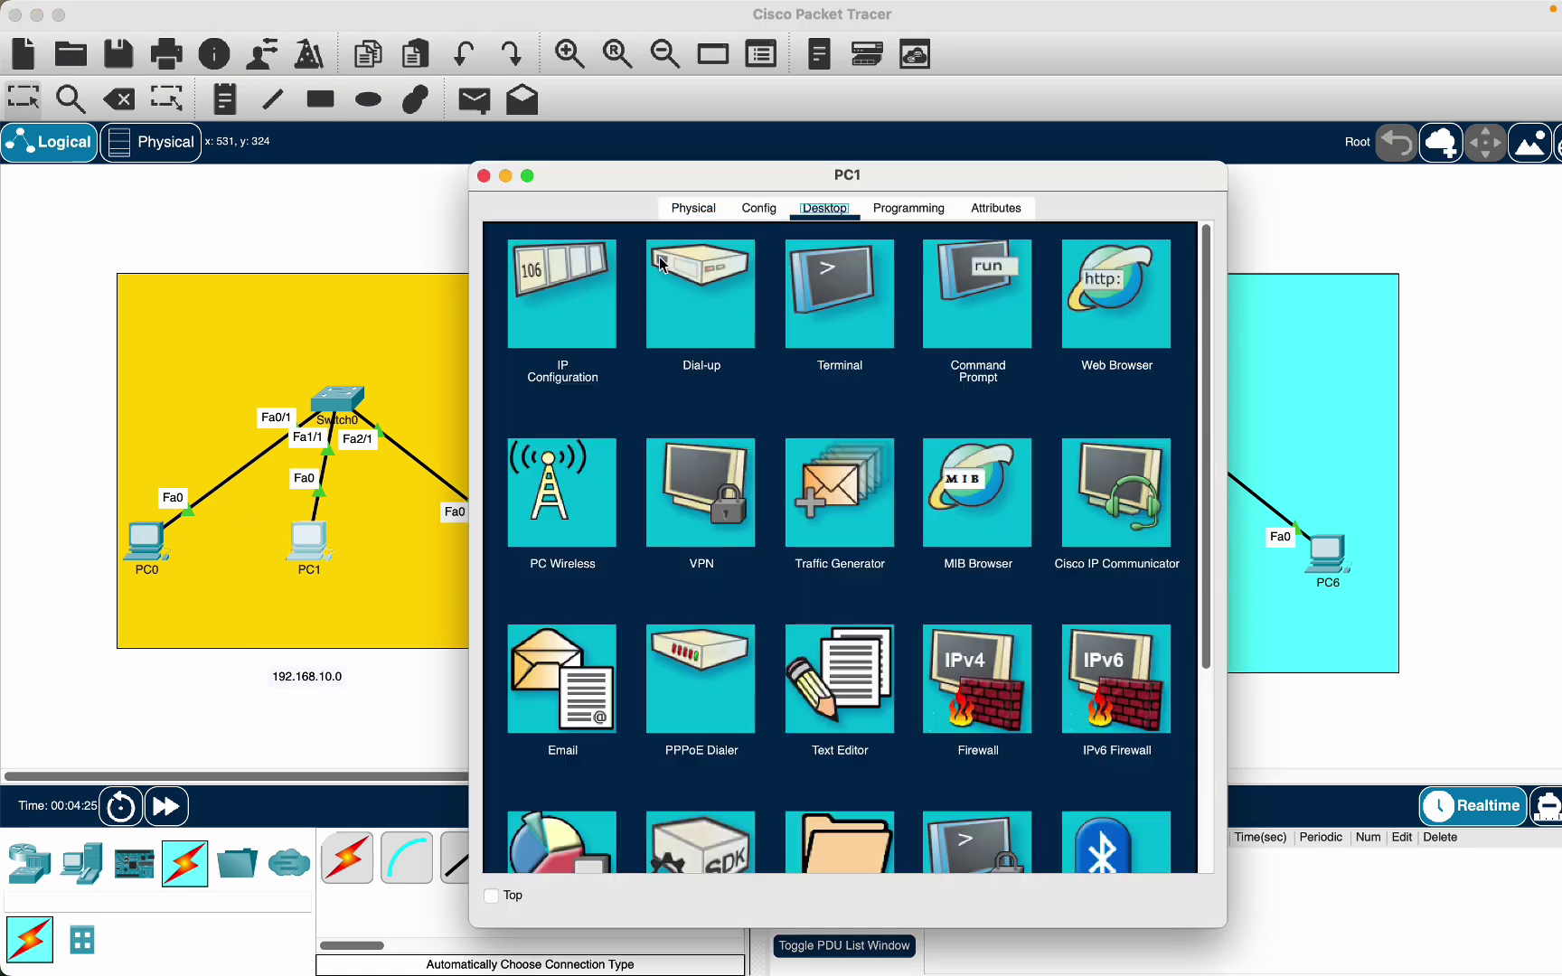
pyautogui.click(582, 292)
pyautogui.click(780, 381)
pyautogui.write('192.168.10.0')
pyautogui.press('Tab')
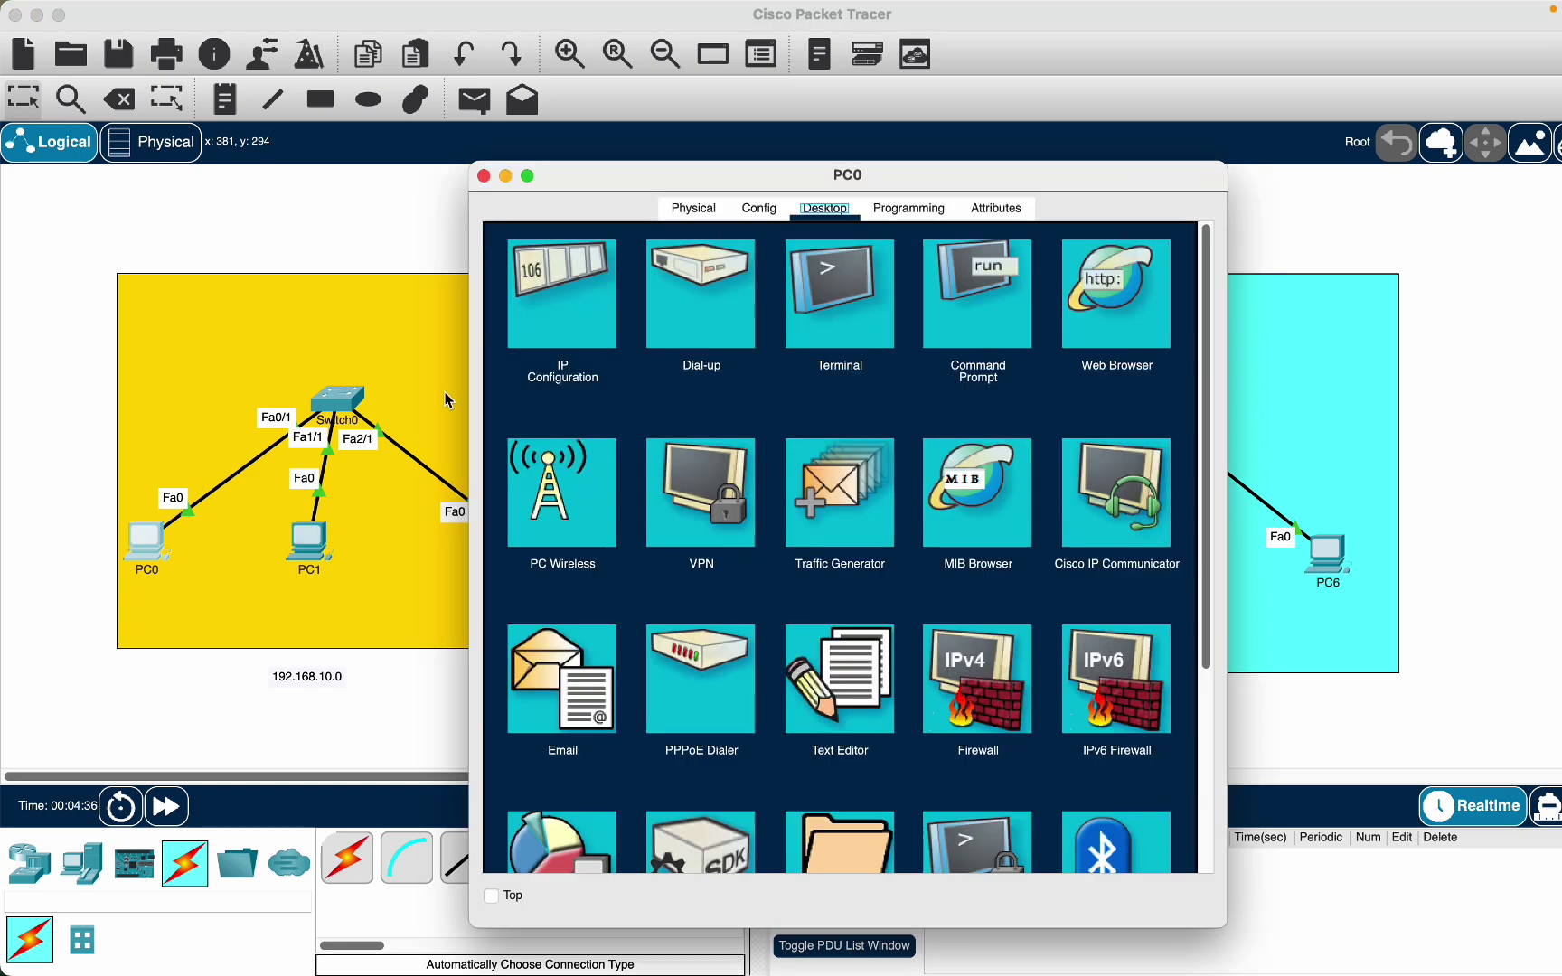
pyautogui.click(578, 299)
pyautogui.click(483, 175)
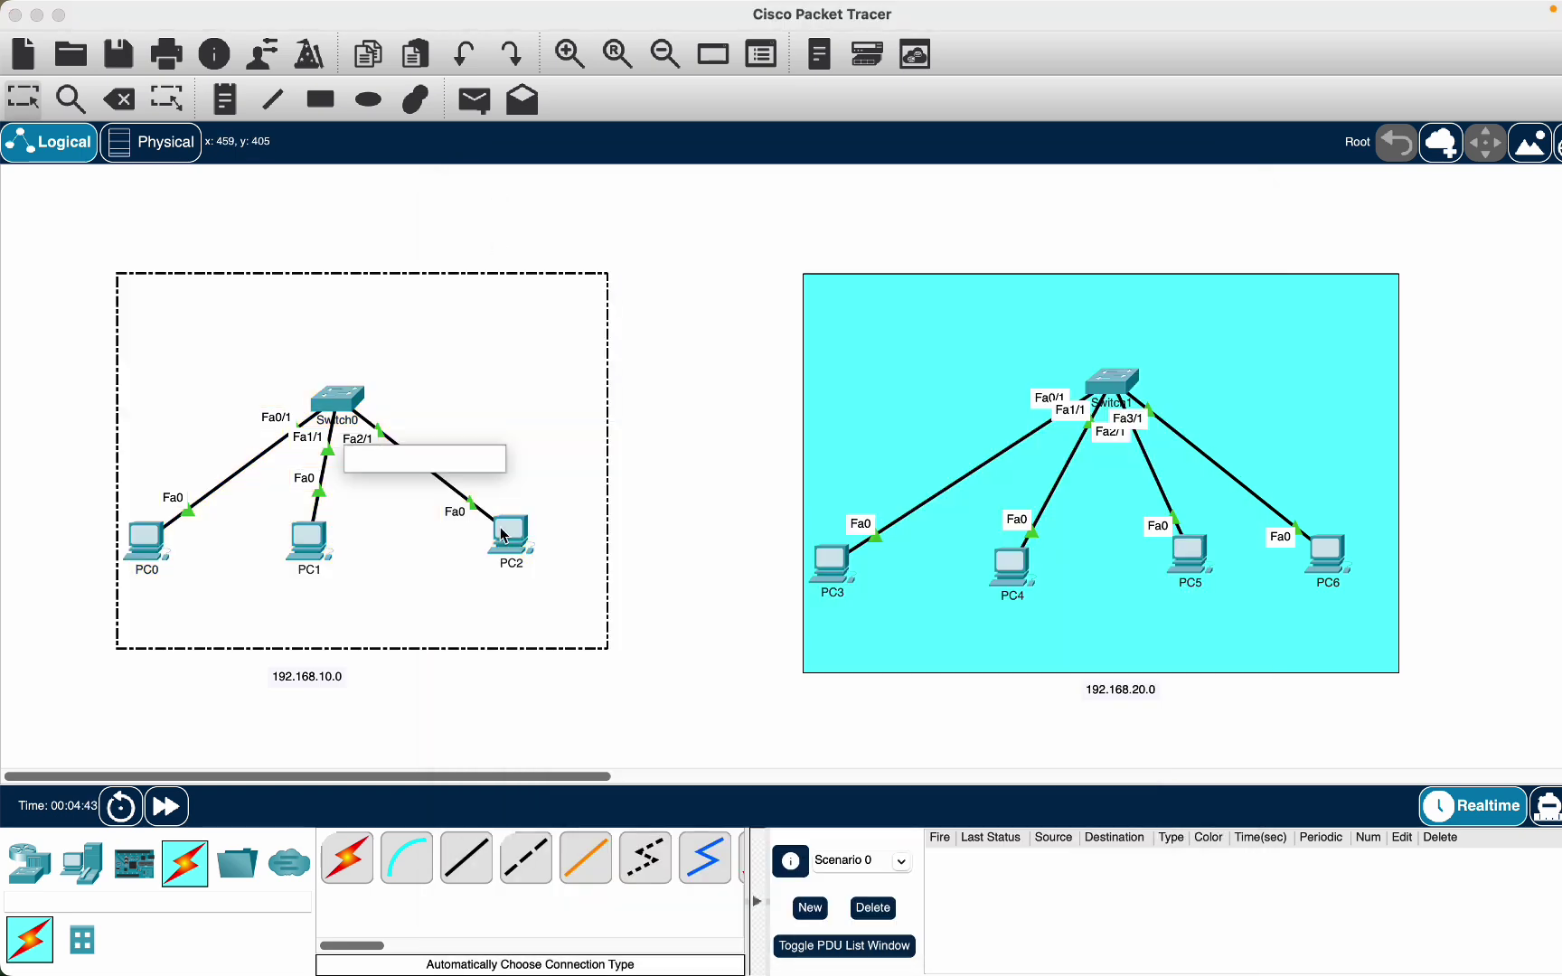
# Assign PC2 the static IPv4 address 192.168.10.4 with subnet mask 255.255.255.0
pyautogui.click(513, 533)
pyautogui.click(561, 298)
pyautogui.click(813, 384)
pyautogui.write('192.168.10.3')
pyautogui.press('Tab')
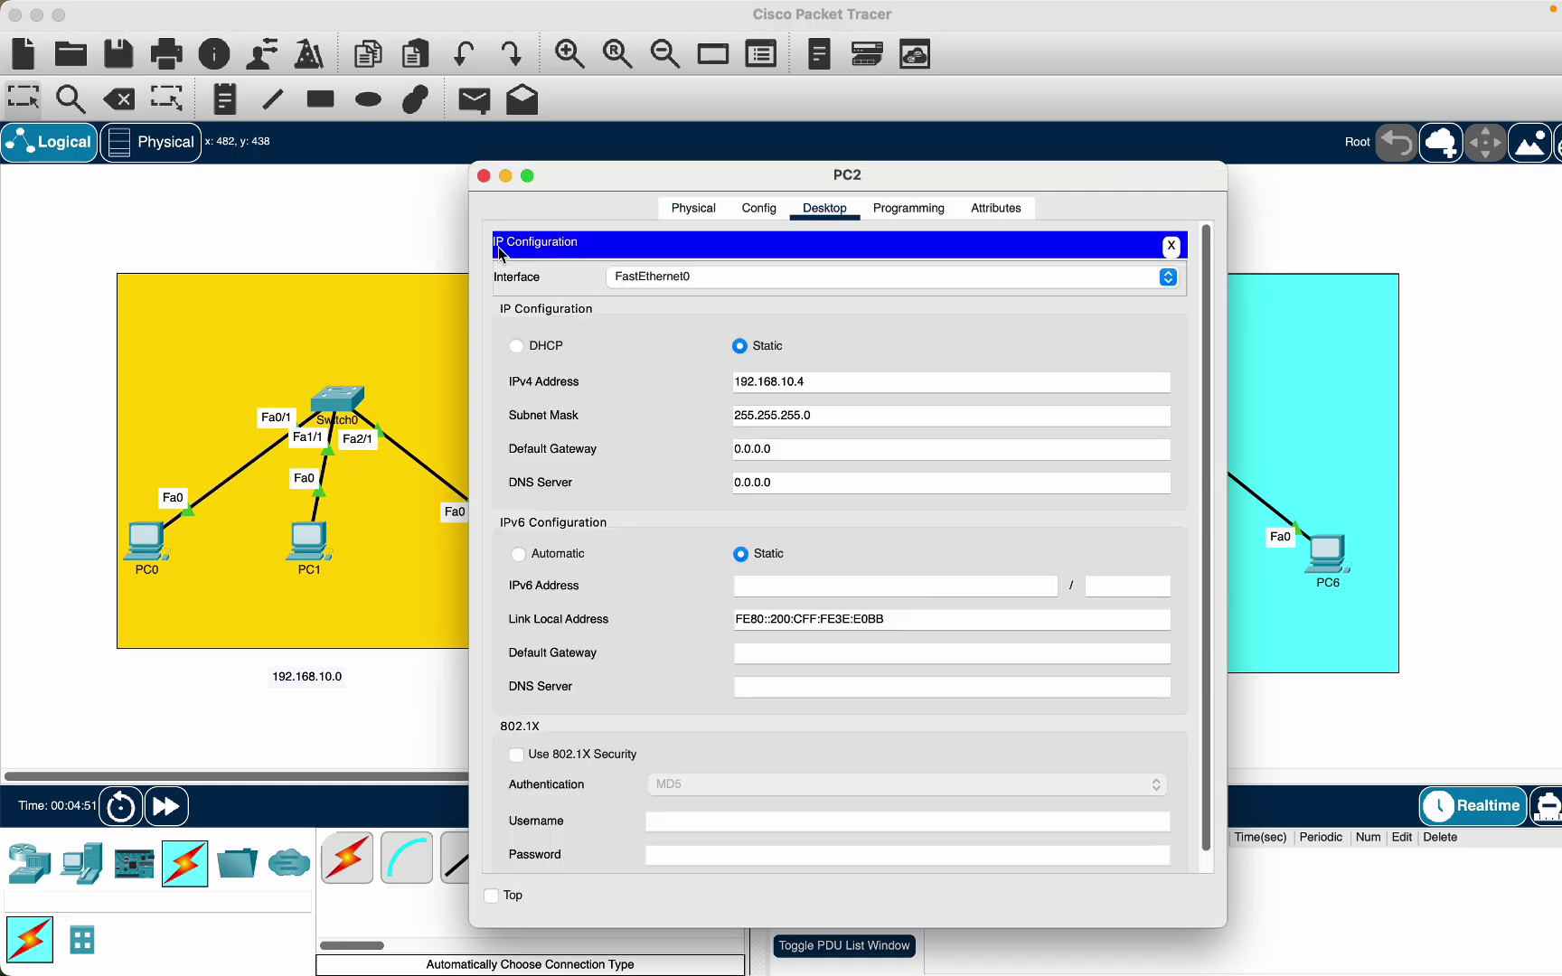
pyautogui.click(484, 175)
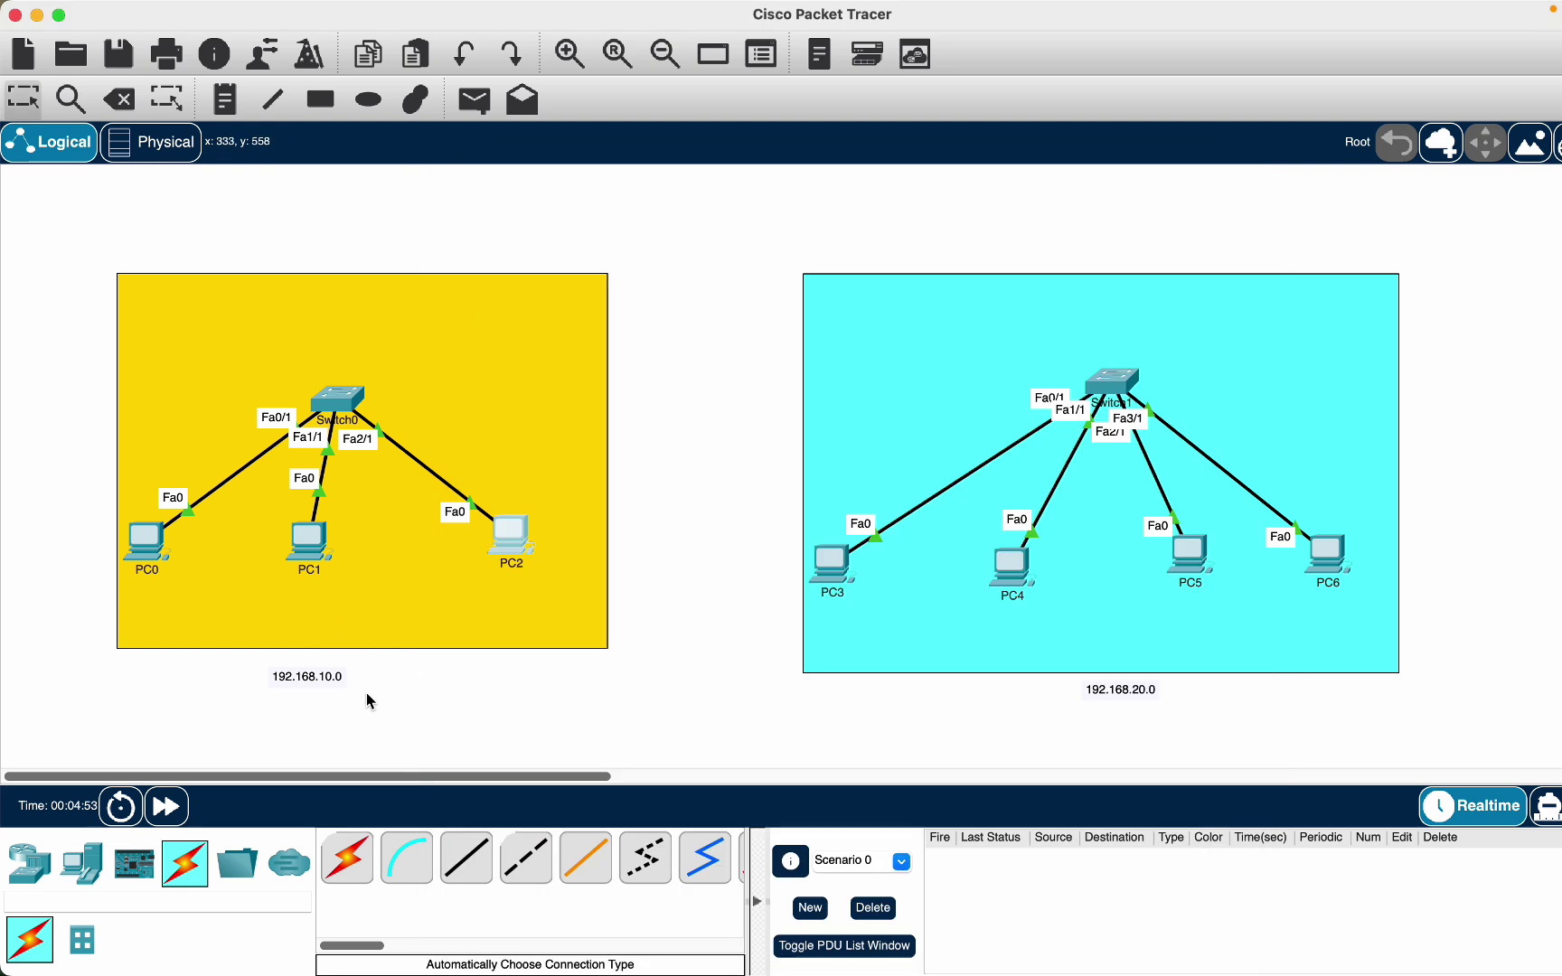
# Move PC1 directly beneath Switch0 and shift PC0 slightly outward to tidy the yellow network's layout
pyautogui.moveTo(309, 546); pyautogui.dragTo(337, 556)
pyautogui.moveTo(156, 549); pyautogui.dragTo(151, 551)
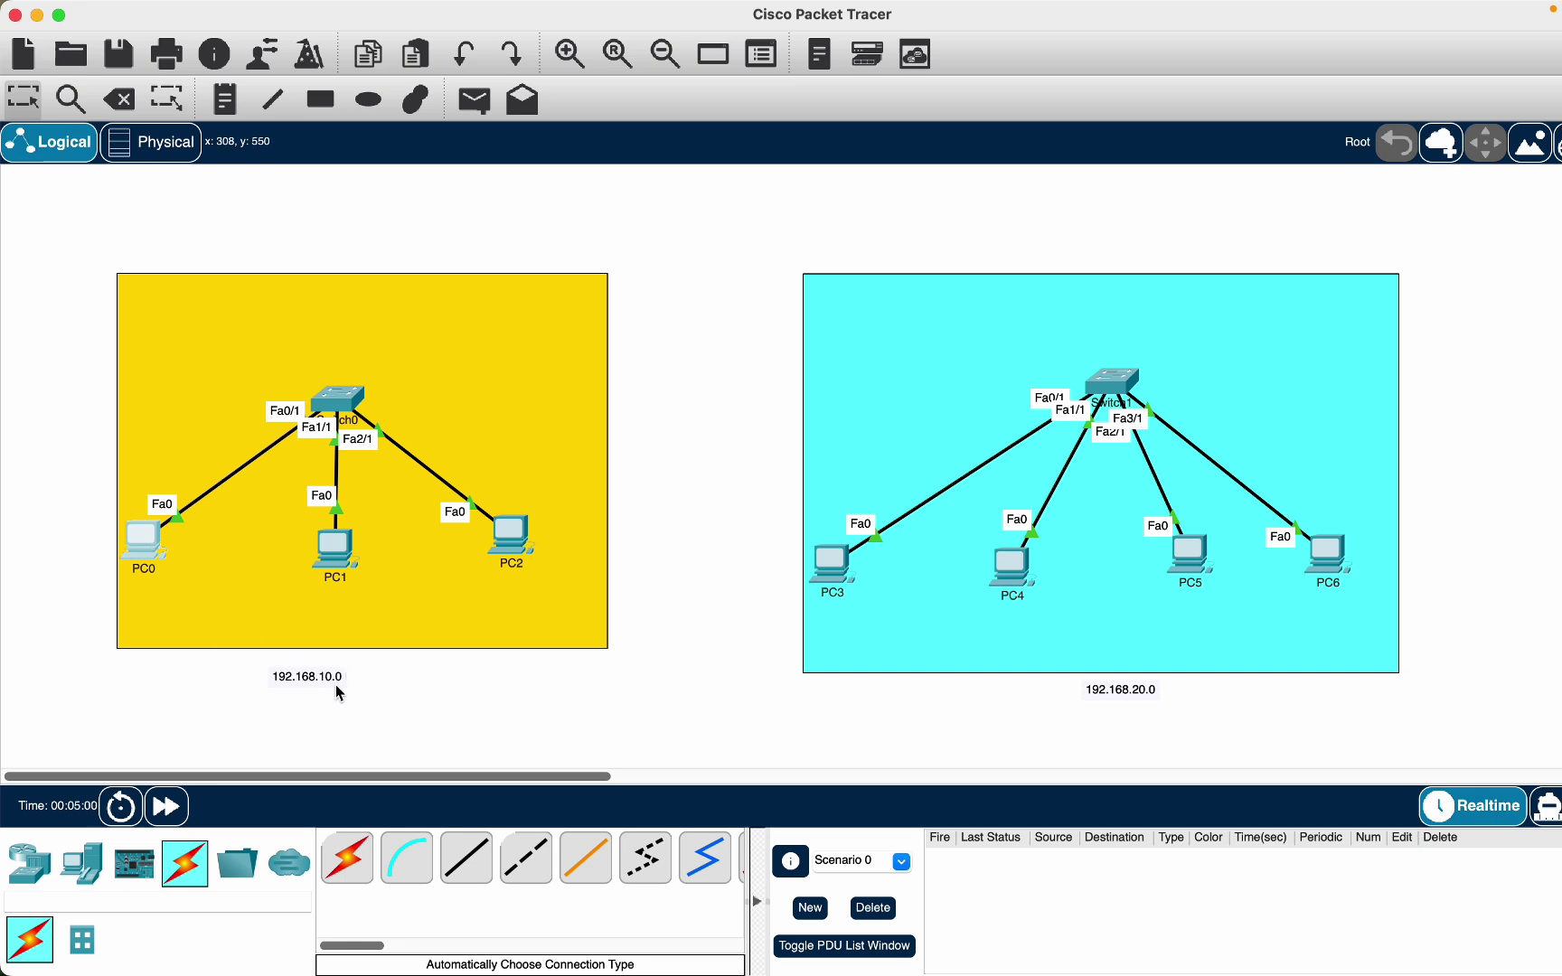
pyautogui.click(334, 568)
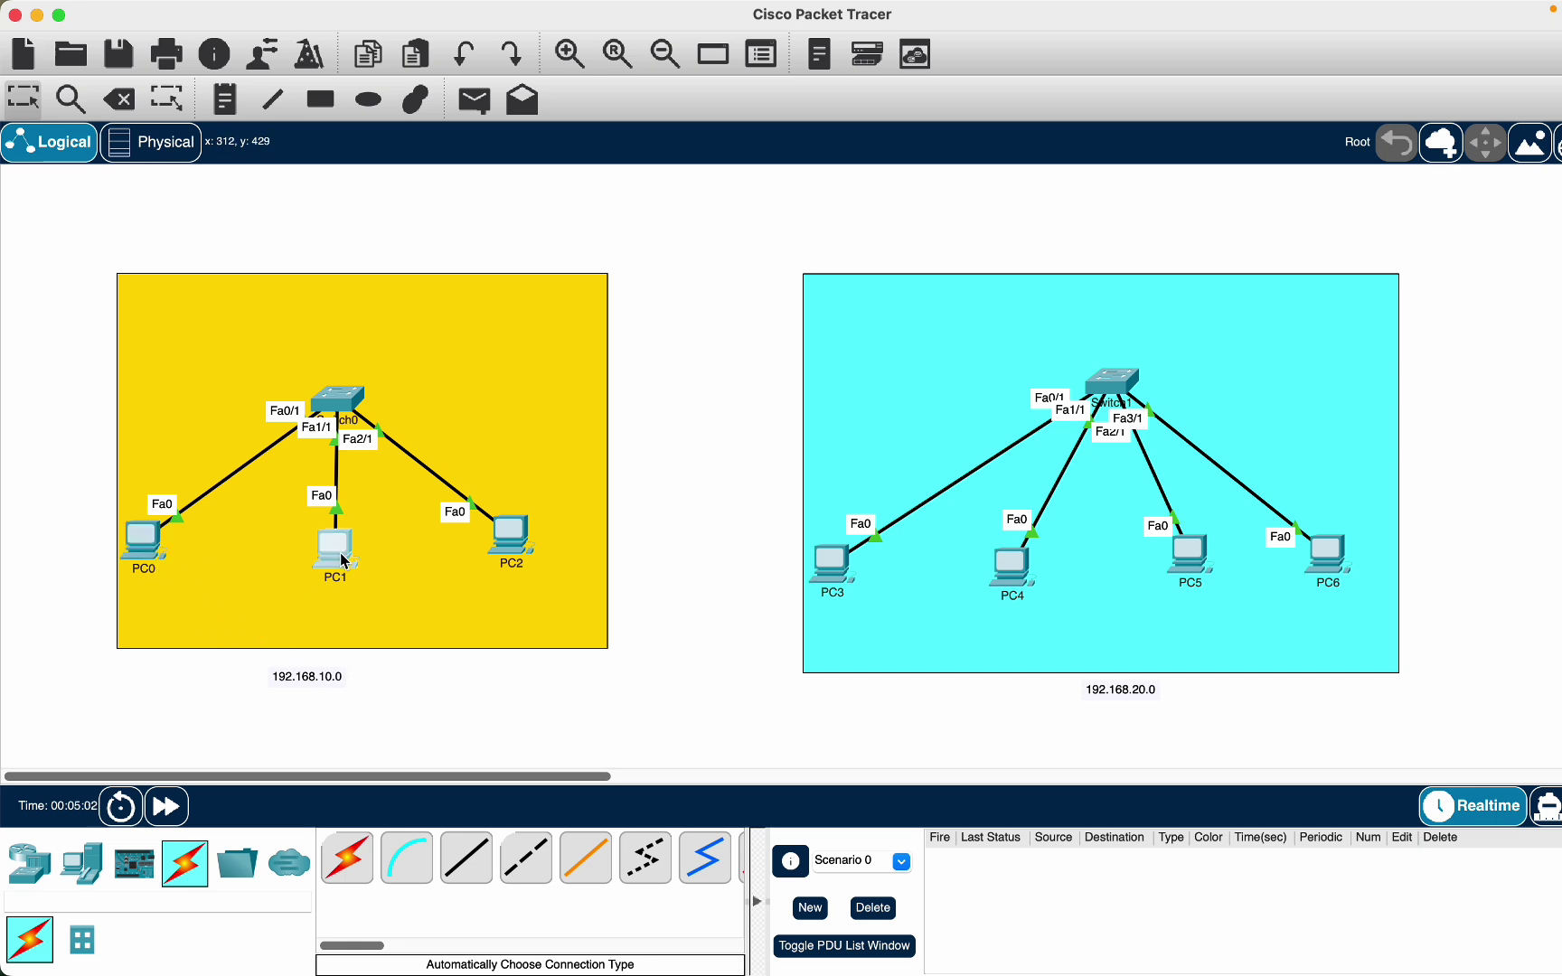
pyautogui.click(484, 176)
# Add notes beneath PC0, PC1 and PC2 reading 192.168.10.2, 192.168.10.3 and 192.168.10.4 respectively
pyautogui.click(225, 101)
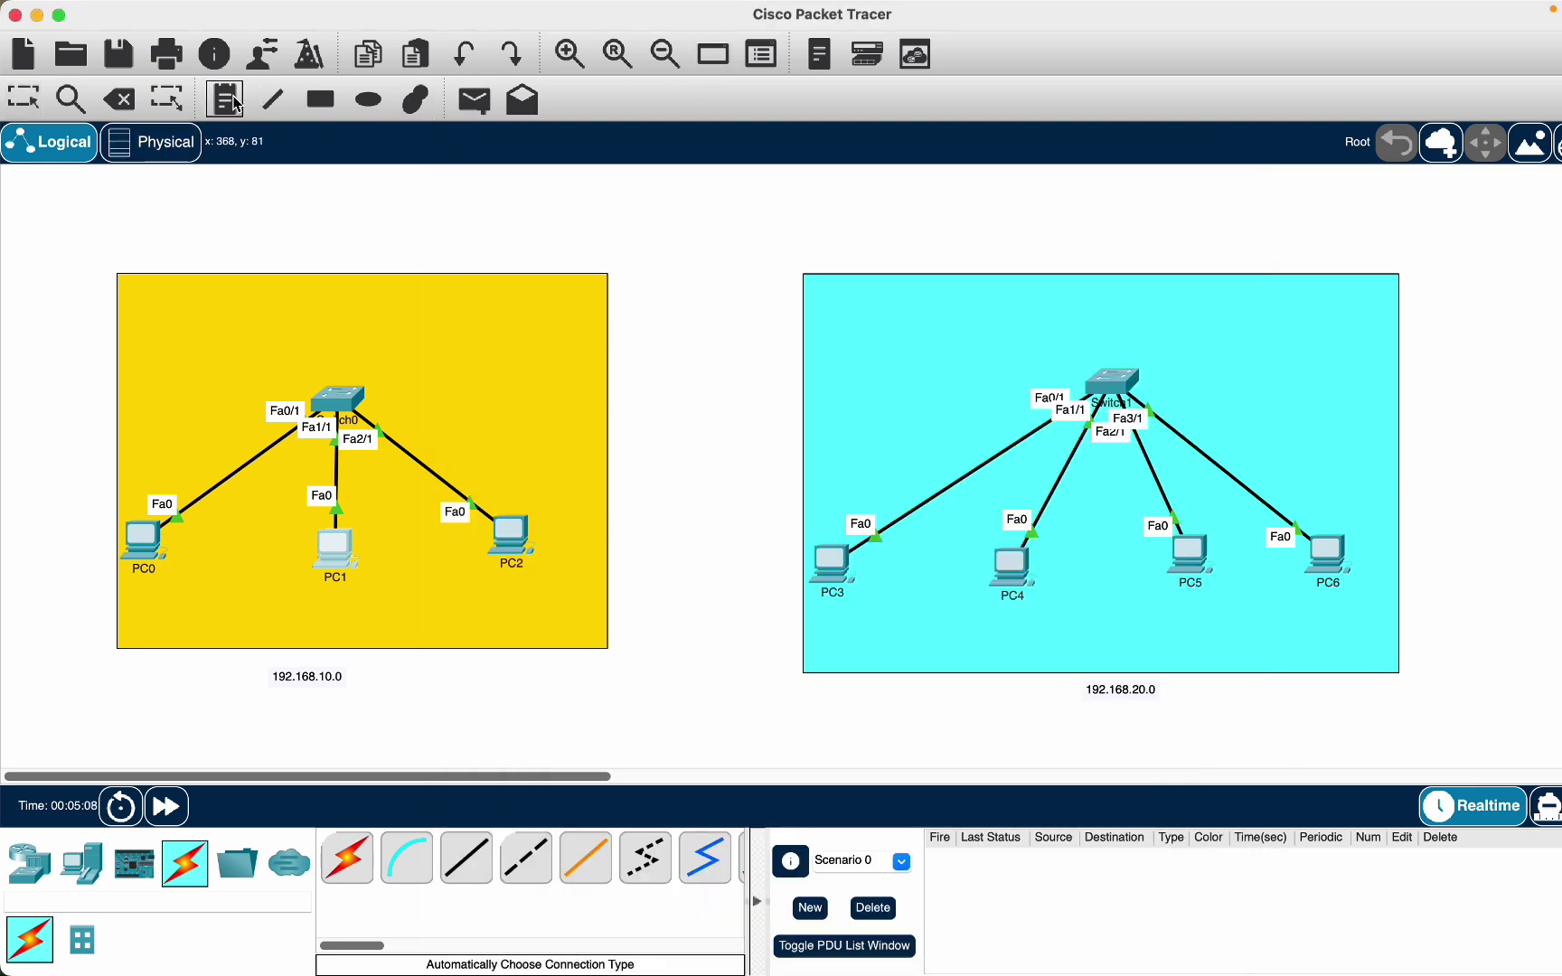
pyautogui.click(127, 596)
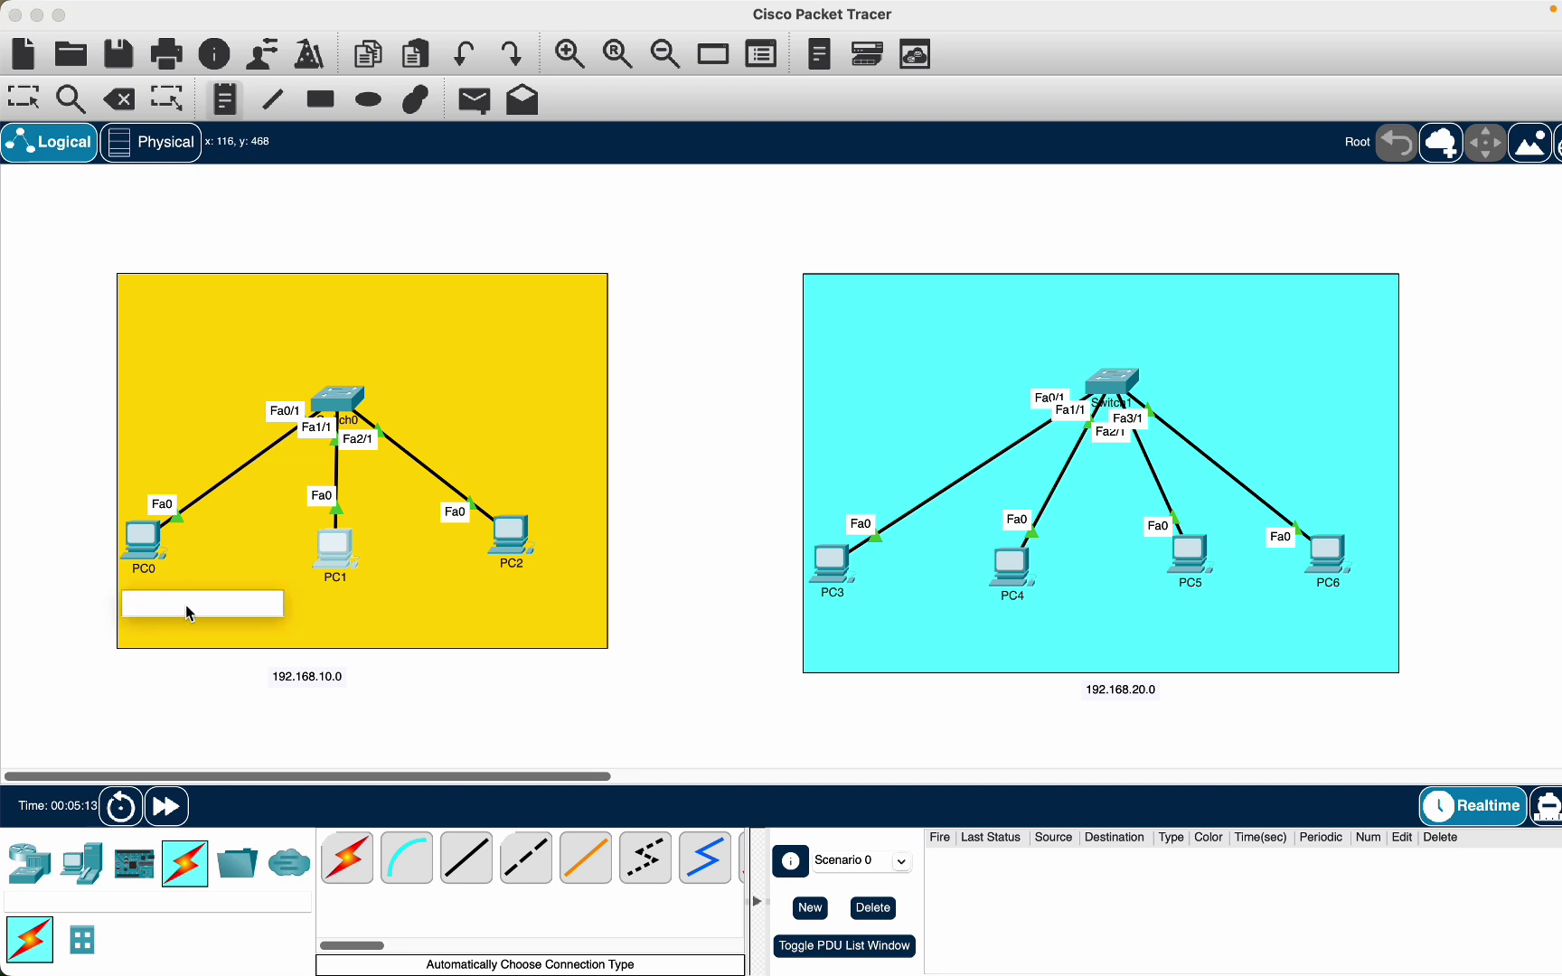
pyautogui.write('192.168.10.2')
pyautogui.click(312, 589)
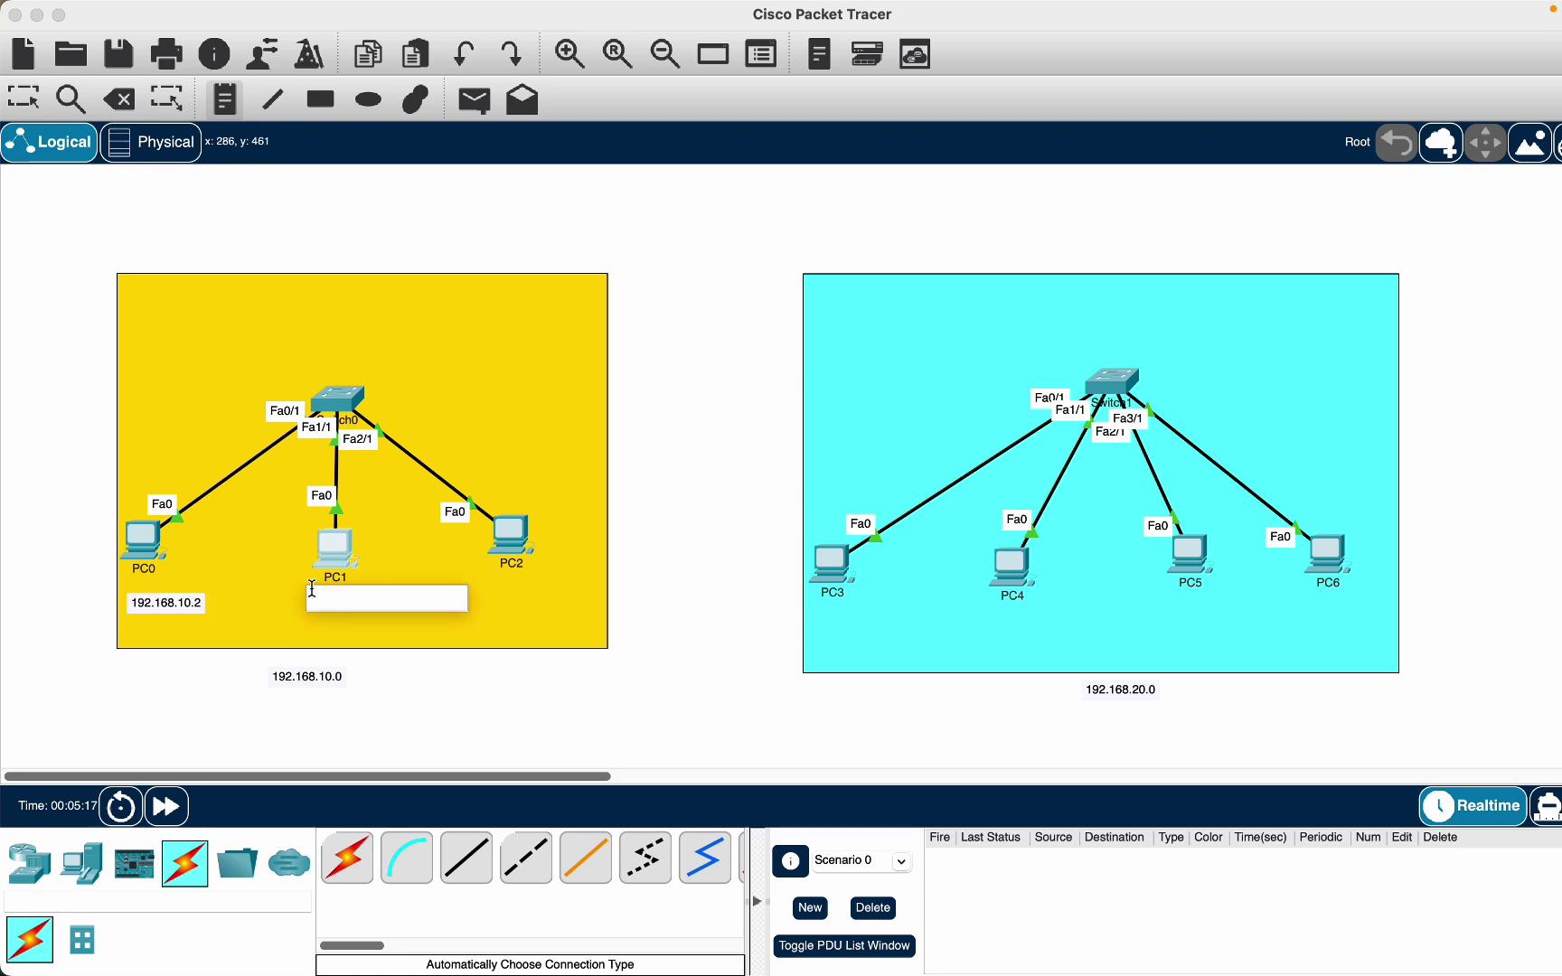
pyautogui.write('192.168.10.2')
pyautogui.press('BackSpace')
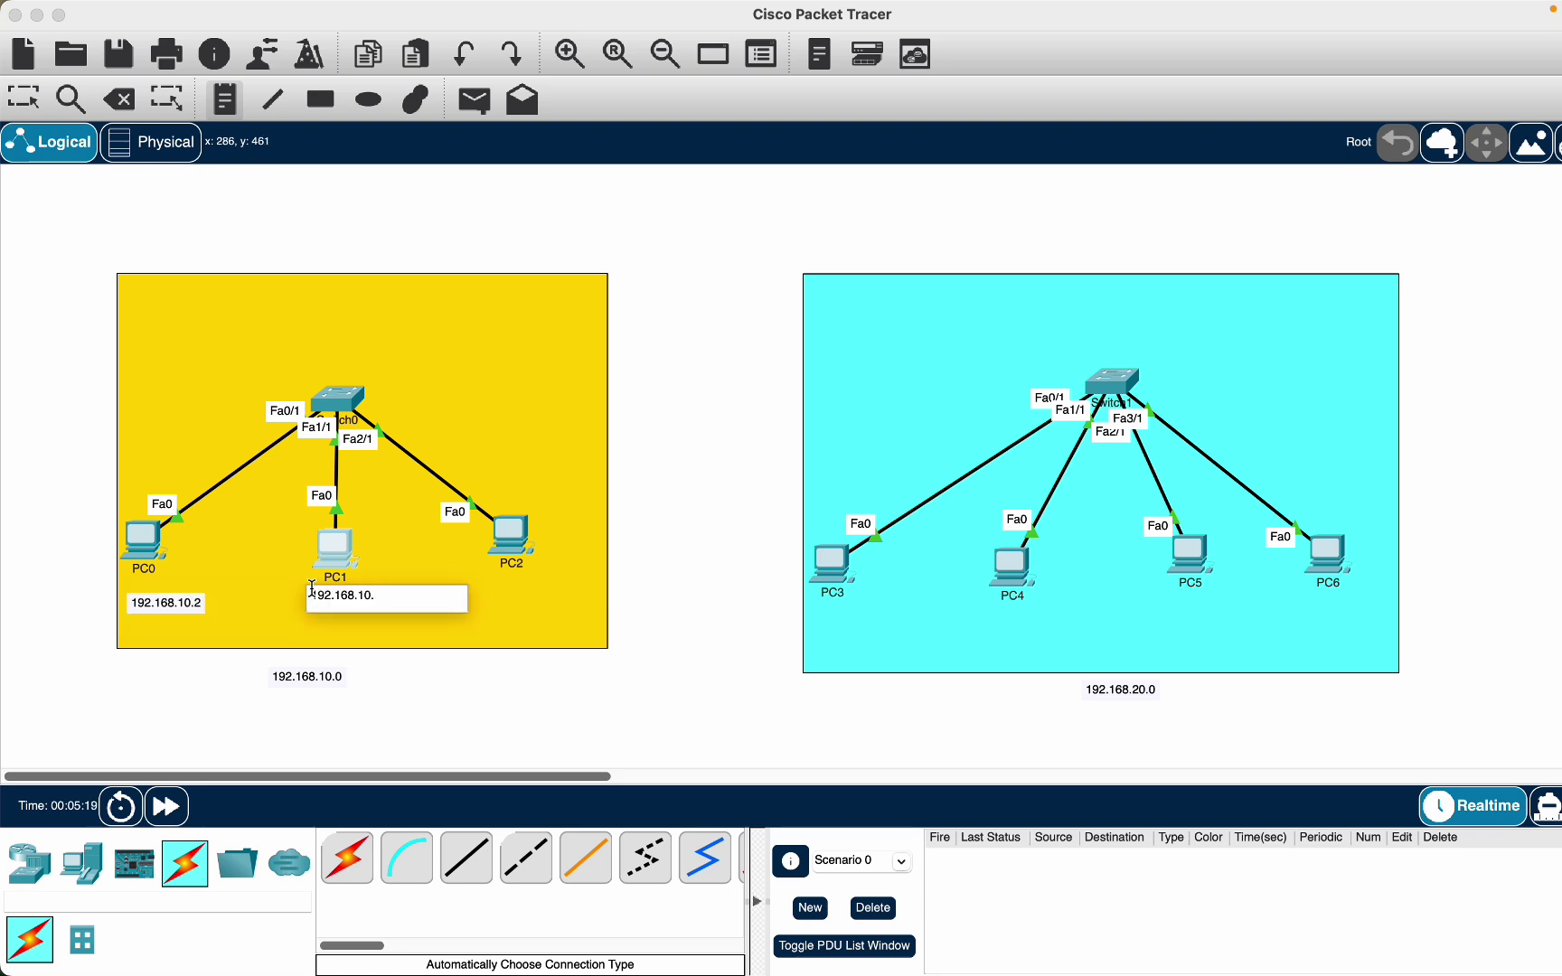
pyautogui.write('3')
pyautogui.click(491, 590)
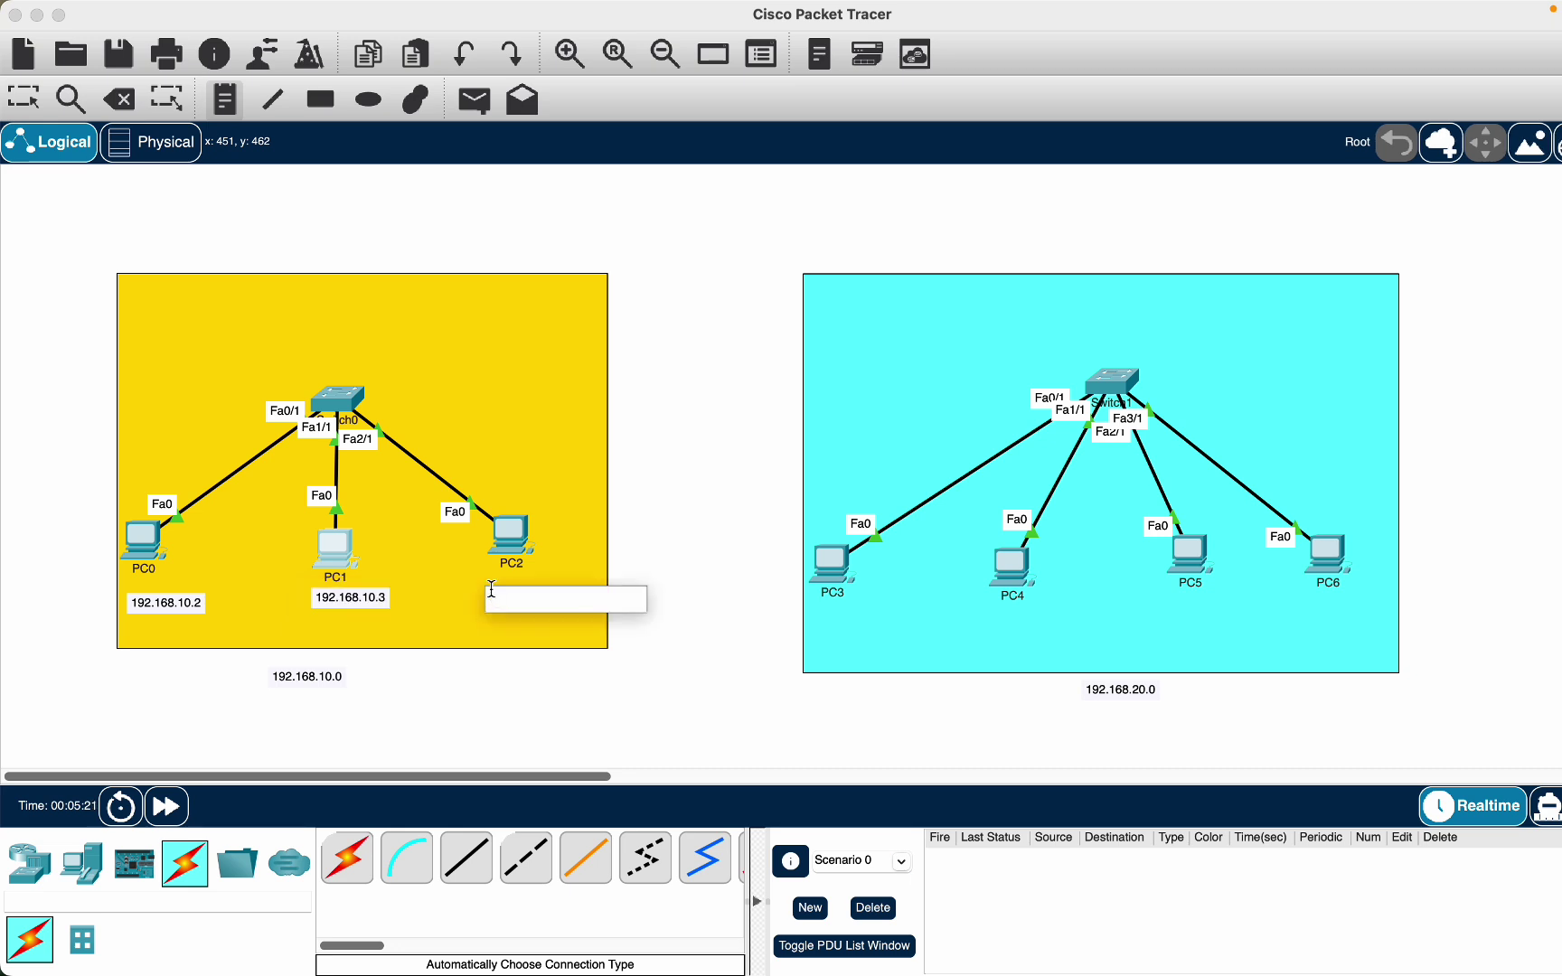
pyautogui.write('192.168.10.2')
pyautogui.press('BackSpace')
# Add the notes 192.168.20.2 beneath PC3 and 192.168.20.3 beneath PC4 in the cyan network
pyautogui.click(806, 617)
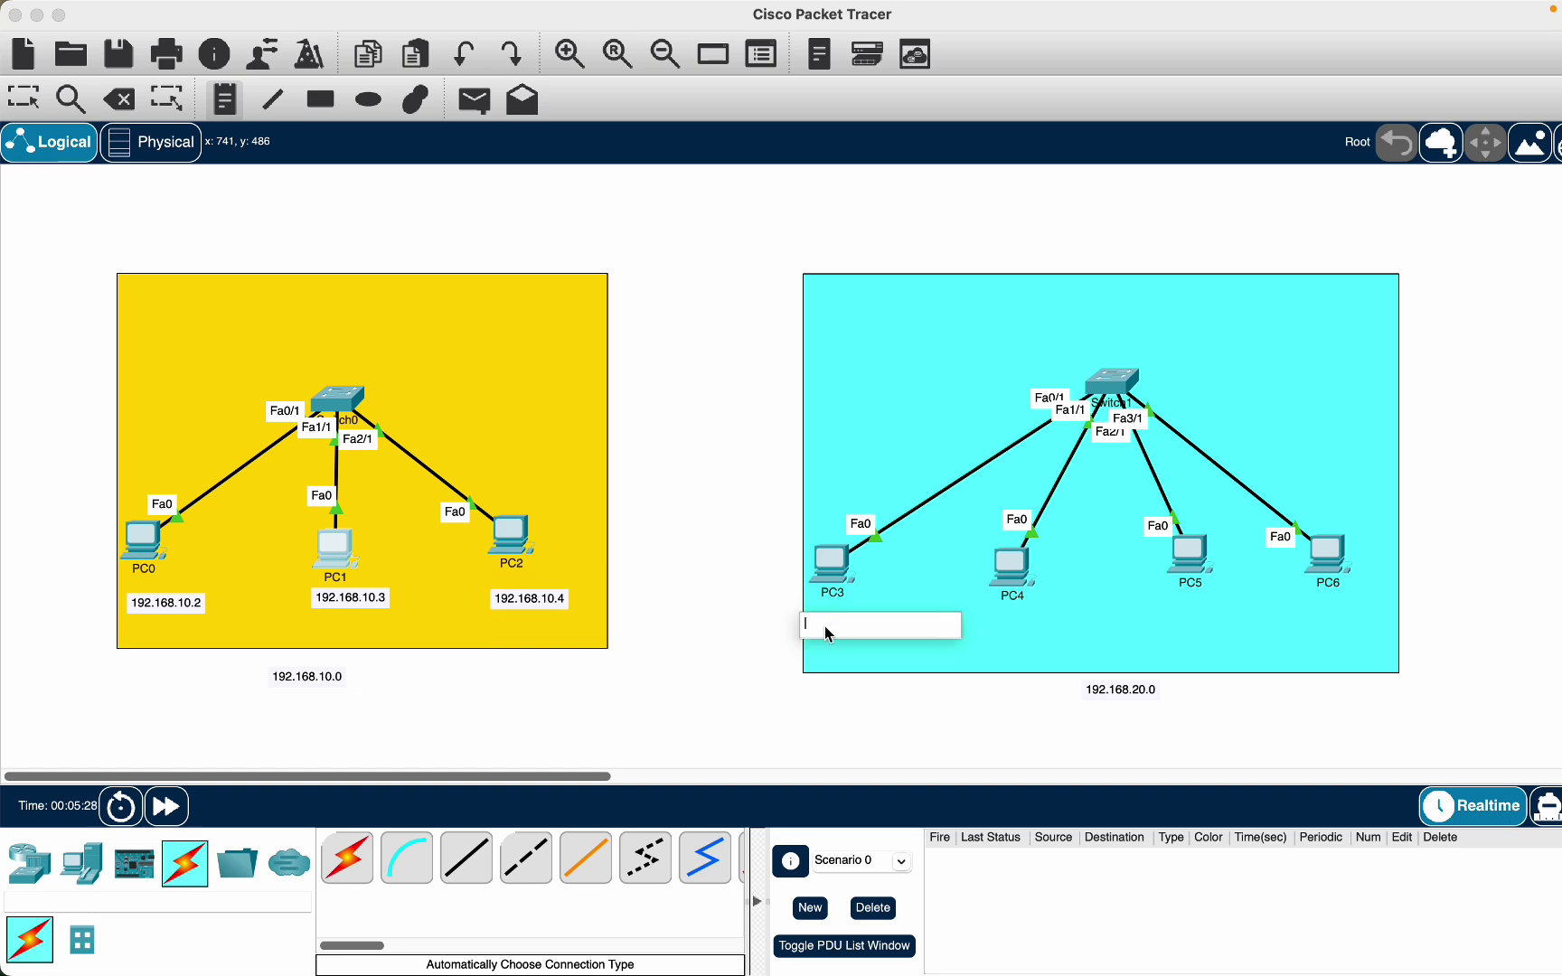
pyautogui.write('192.168.10.0')
pyautogui.press('BackSpace')
pyautogui.press('BackSpace')
pyautogui.write('20')
pyautogui.click(992, 624)
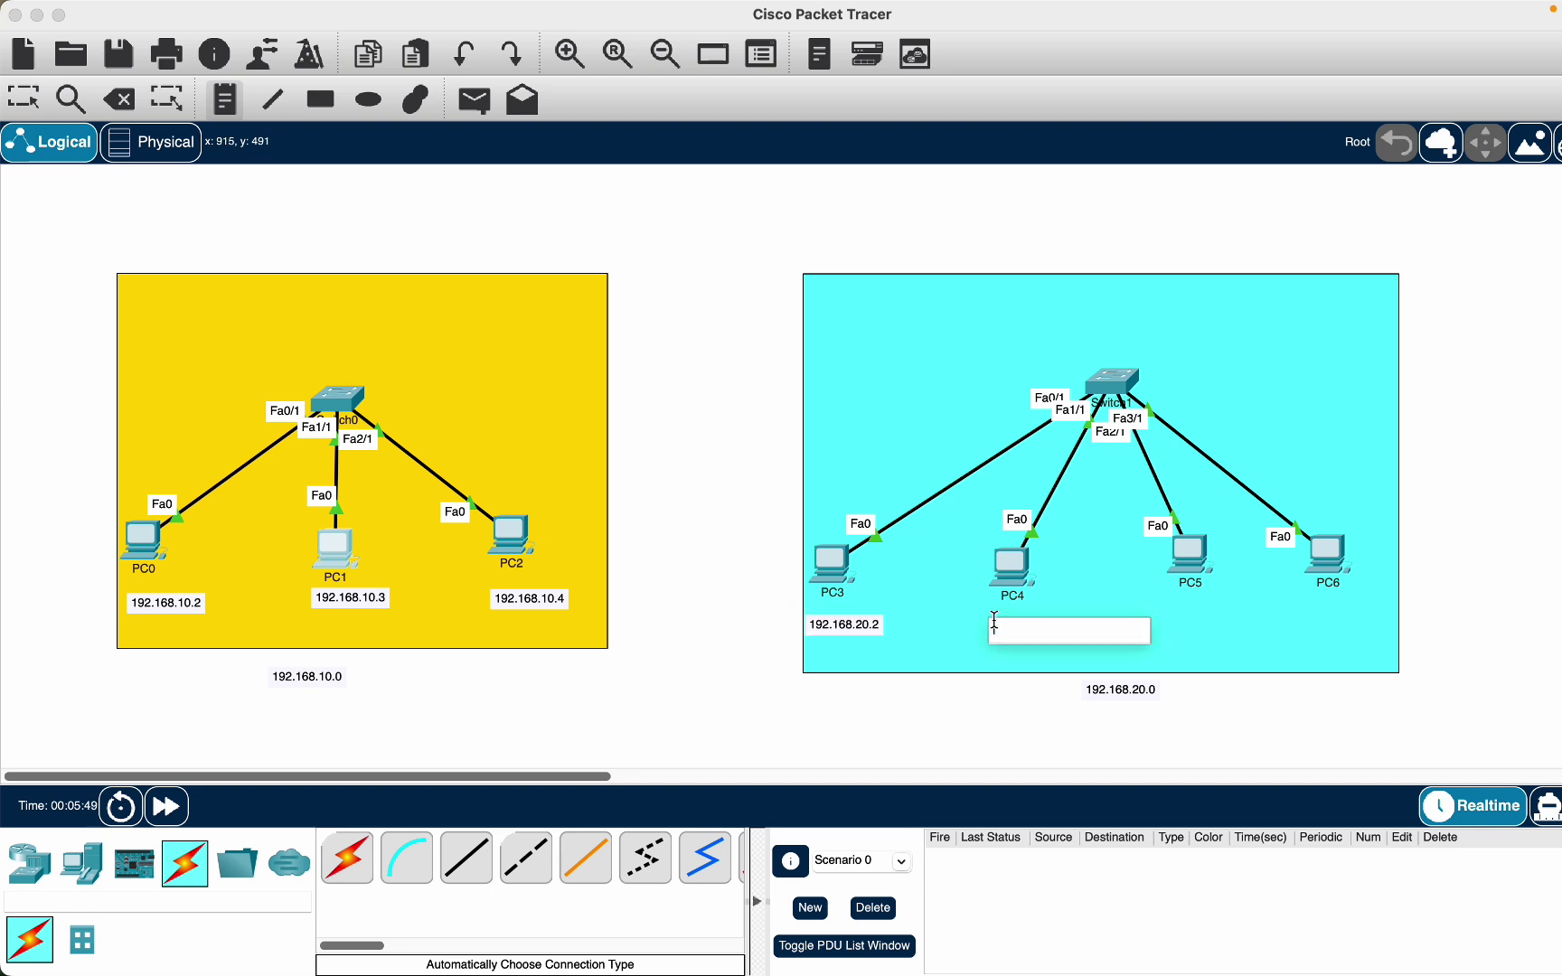
pyautogui.write('192.168.20.2')
pyautogui.press('BackSpace')
pyautogui.write('3')
# Add the notes 192.168.20.4 beneath PC5 and 192.168.20.5 beneath PC6 in the cyan network
pyautogui.click(1193, 616)
pyautogui.write('192.168.20.2')
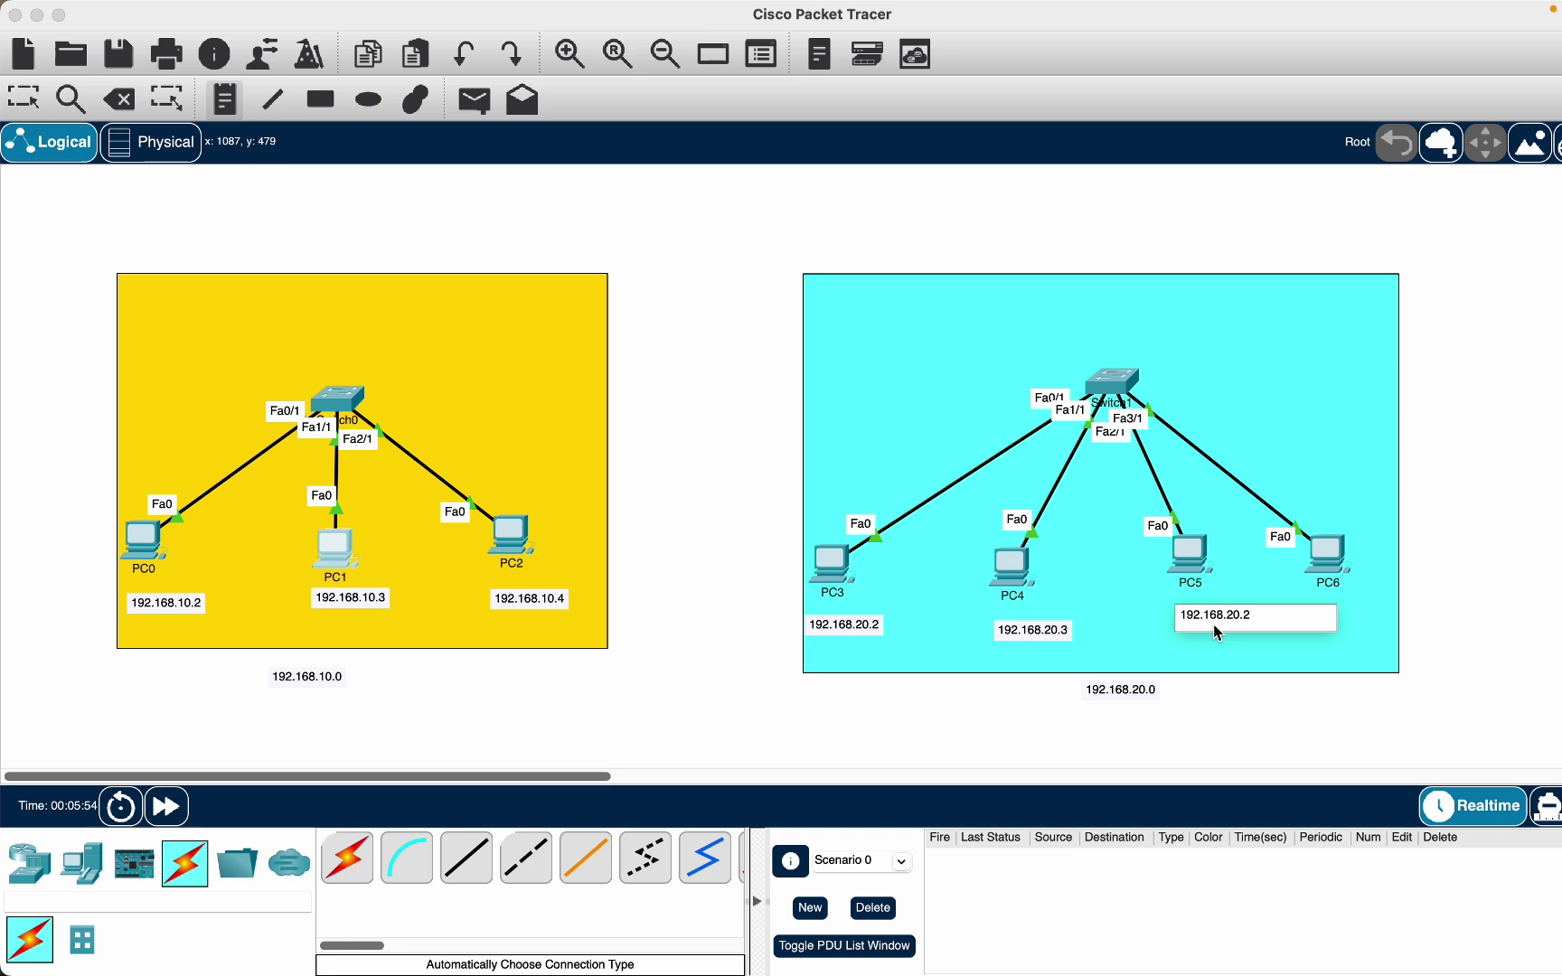
pyautogui.write('4')
pyautogui.click(1327, 606)
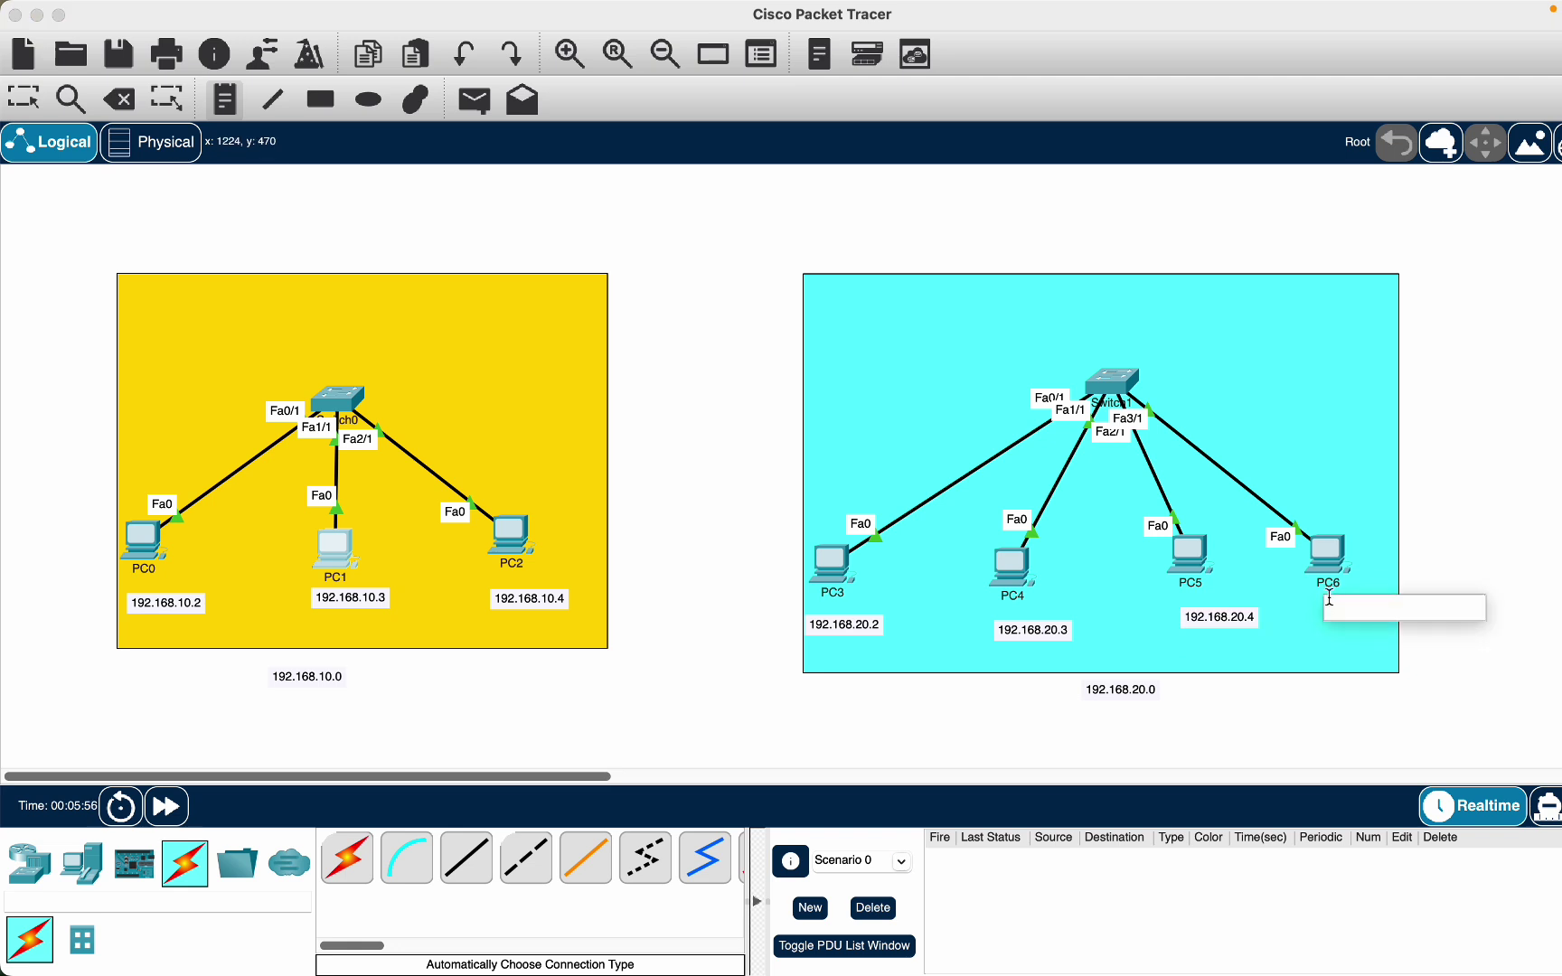
pyautogui.write('192.168.20.2')
pyautogui.press('BackSpace')
pyautogui.click(25, 108)
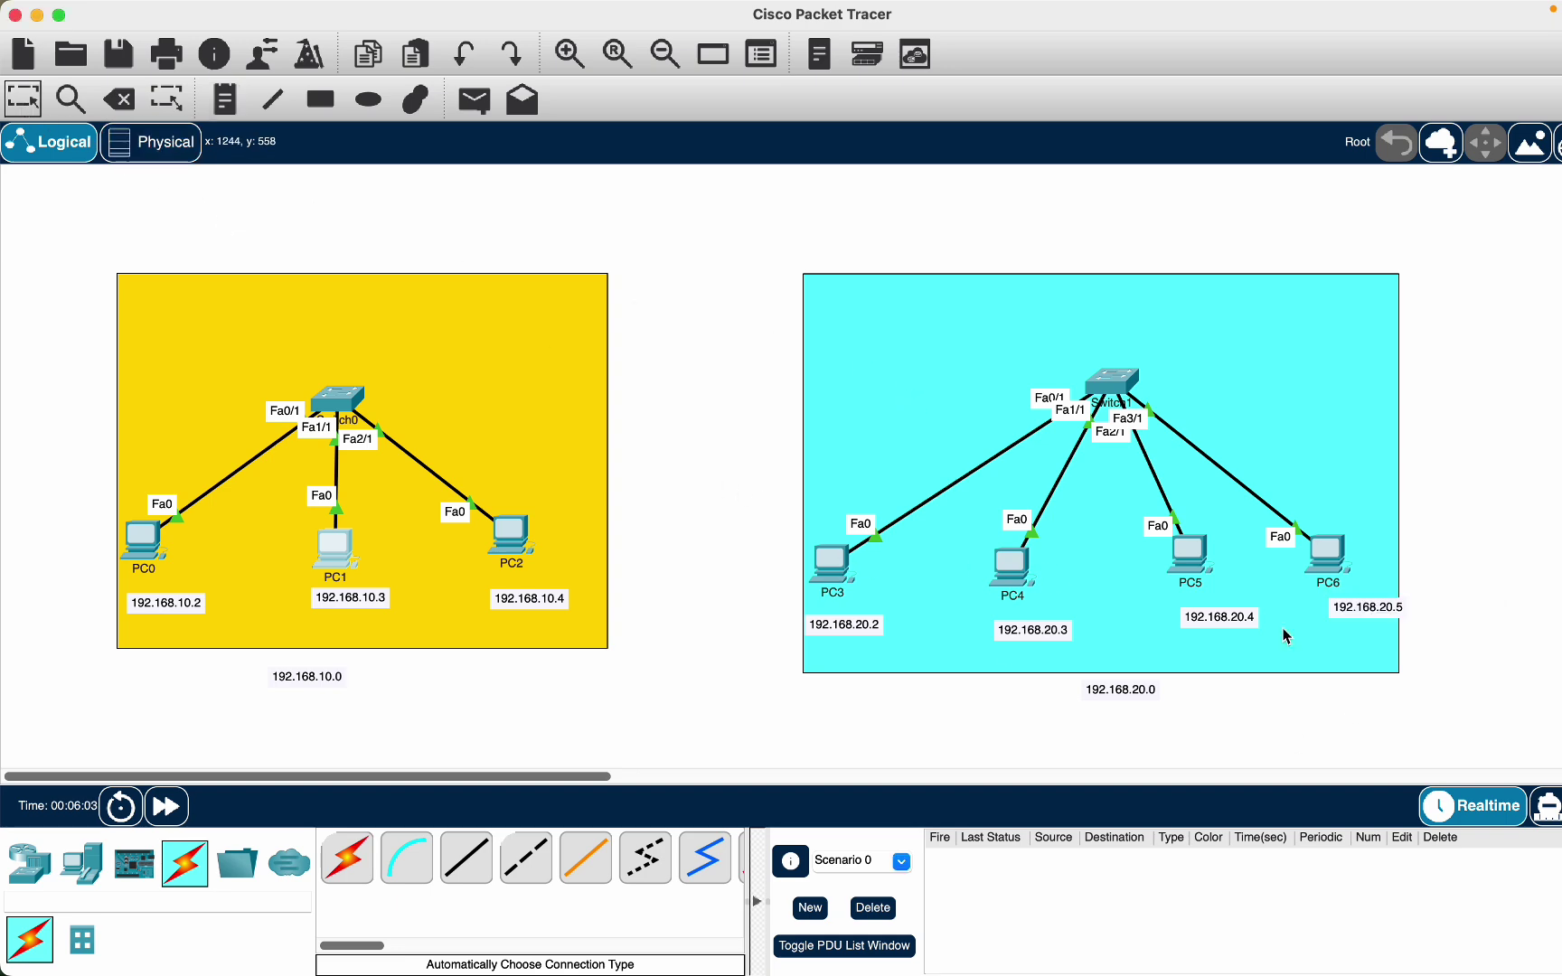
# Assign PC3 the static IPv4 address 192.168.20.2 with subnet mask 255.255.255.0
pyautogui.click(829, 564)
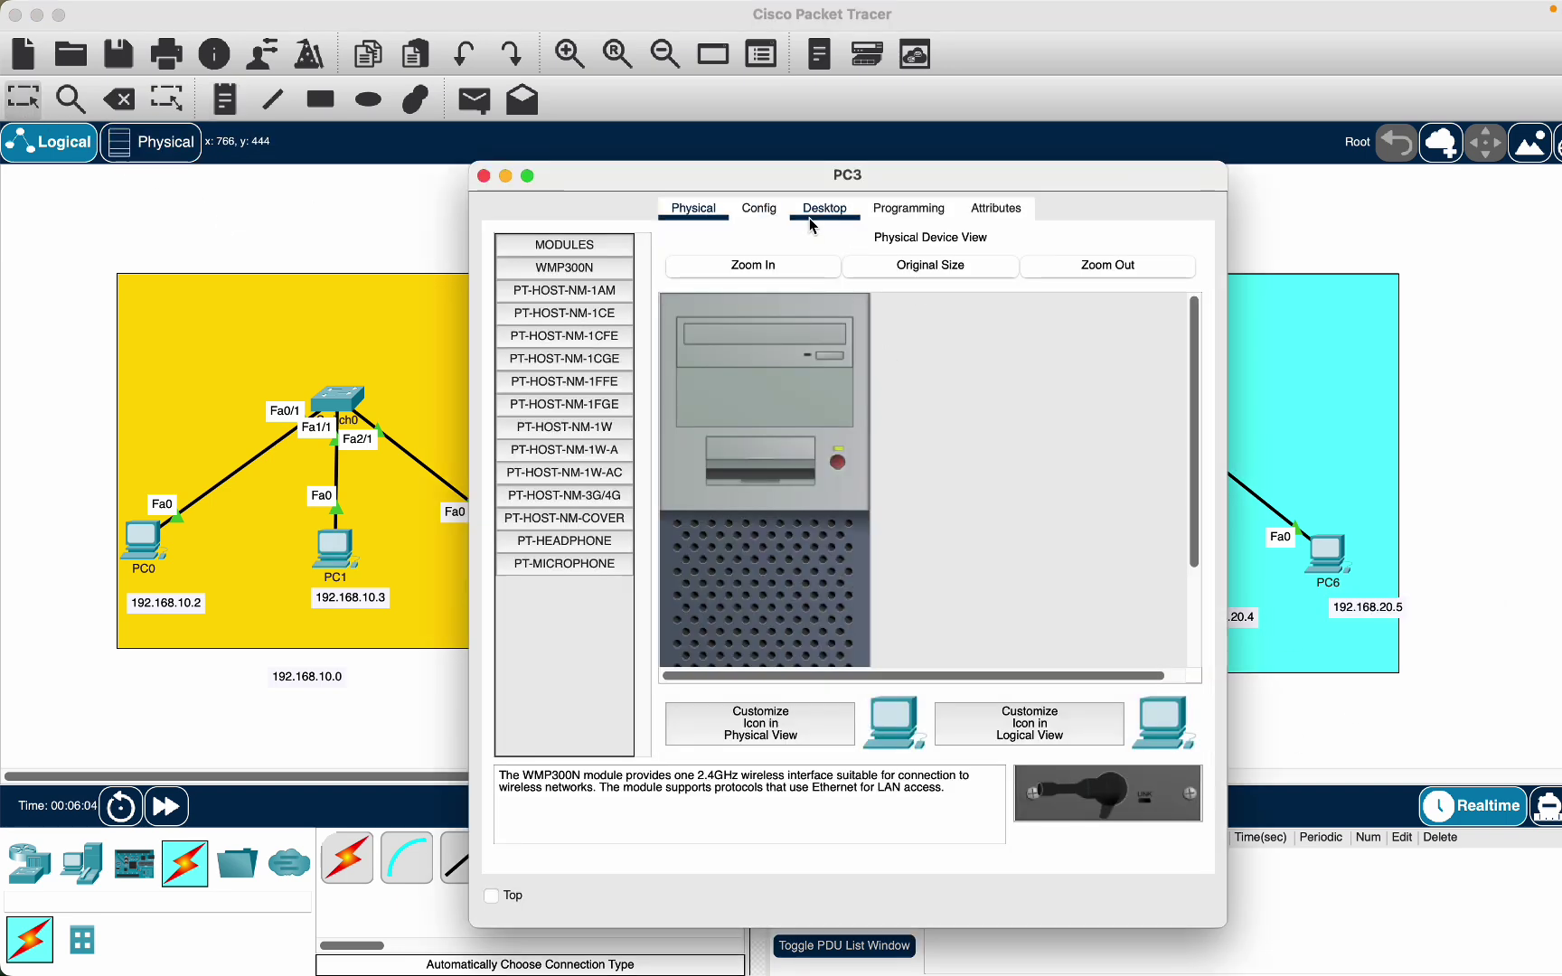
pyautogui.click(824, 208)
pyautogui.click(589, 306)
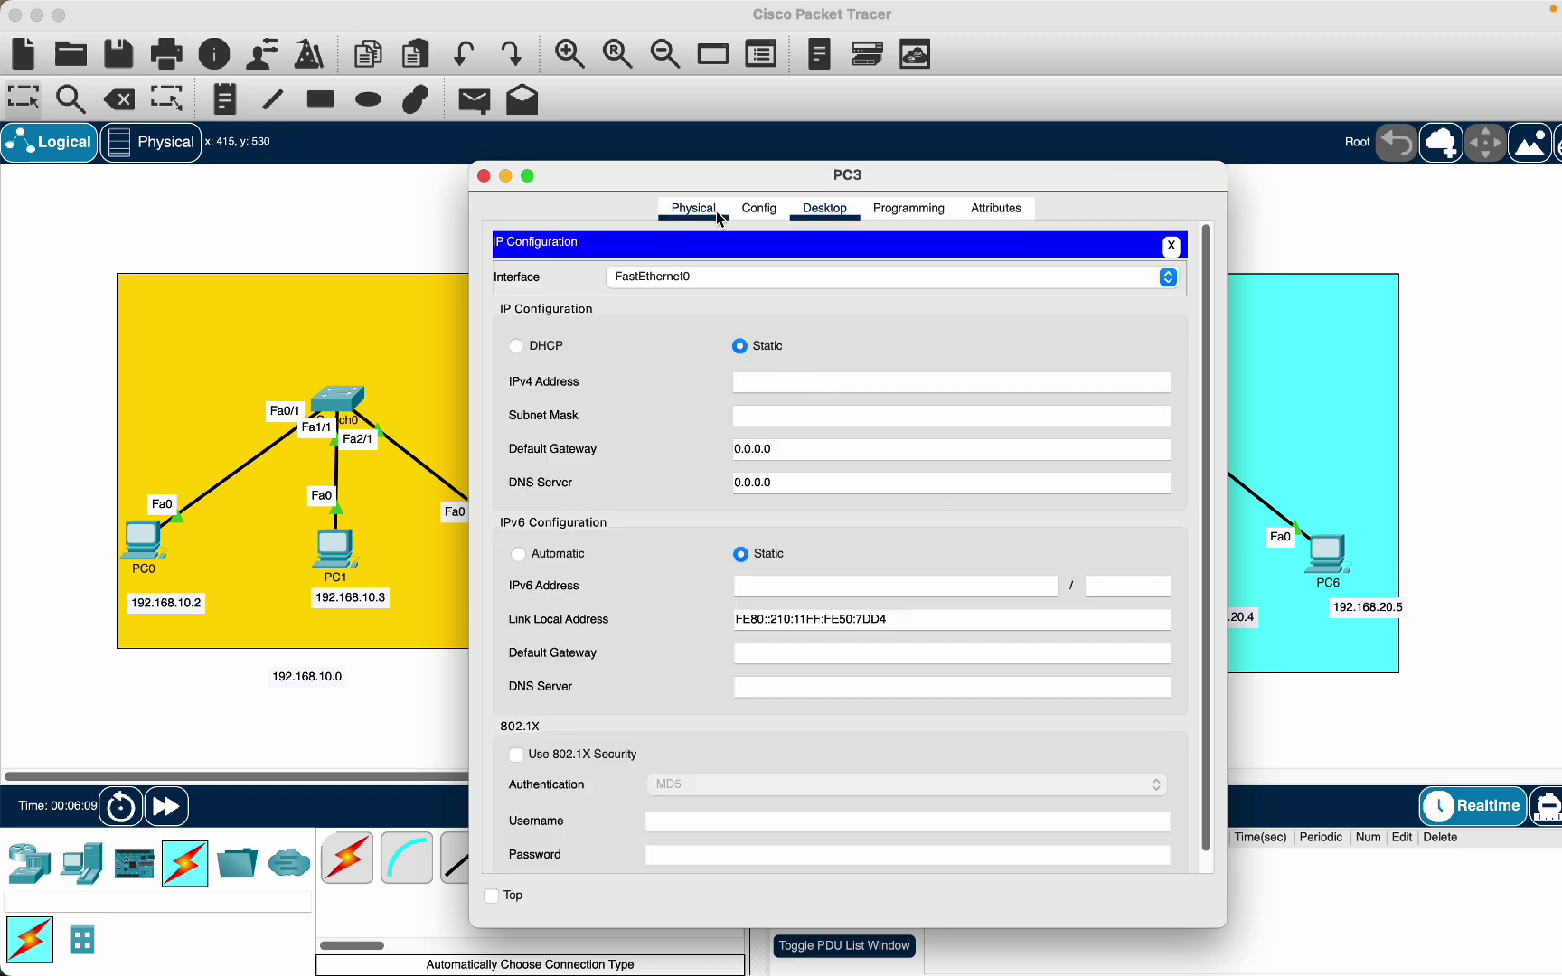
pyautogui.moveTo(778, 193); pyautogui.dragTo(1028, 160)
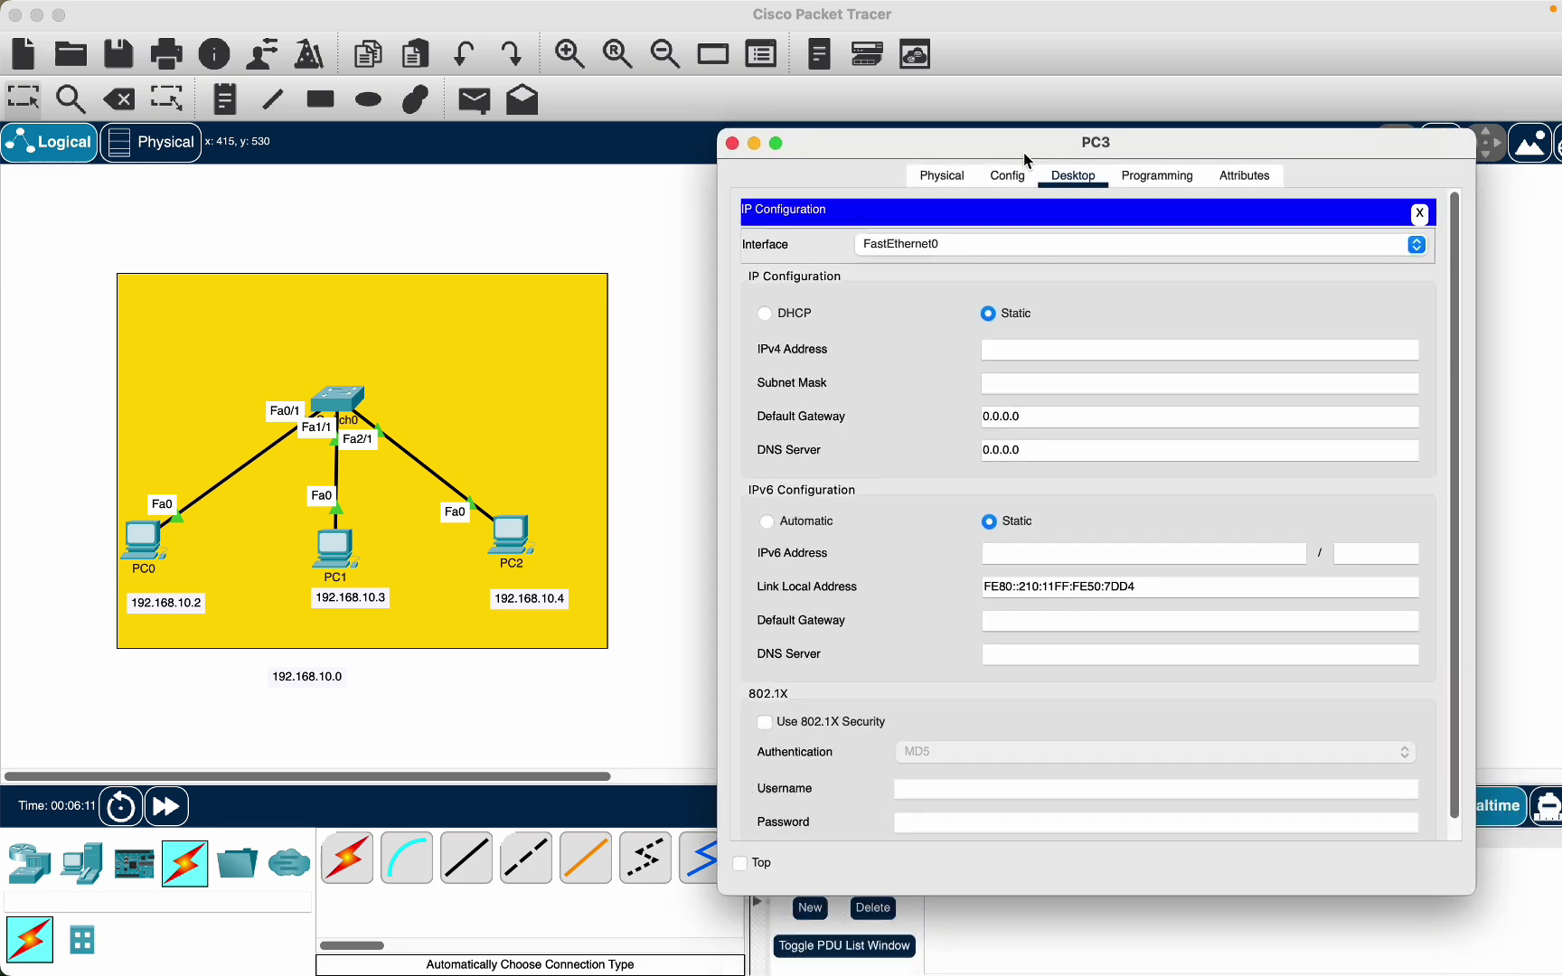
pyautogui.click(1062, 345)
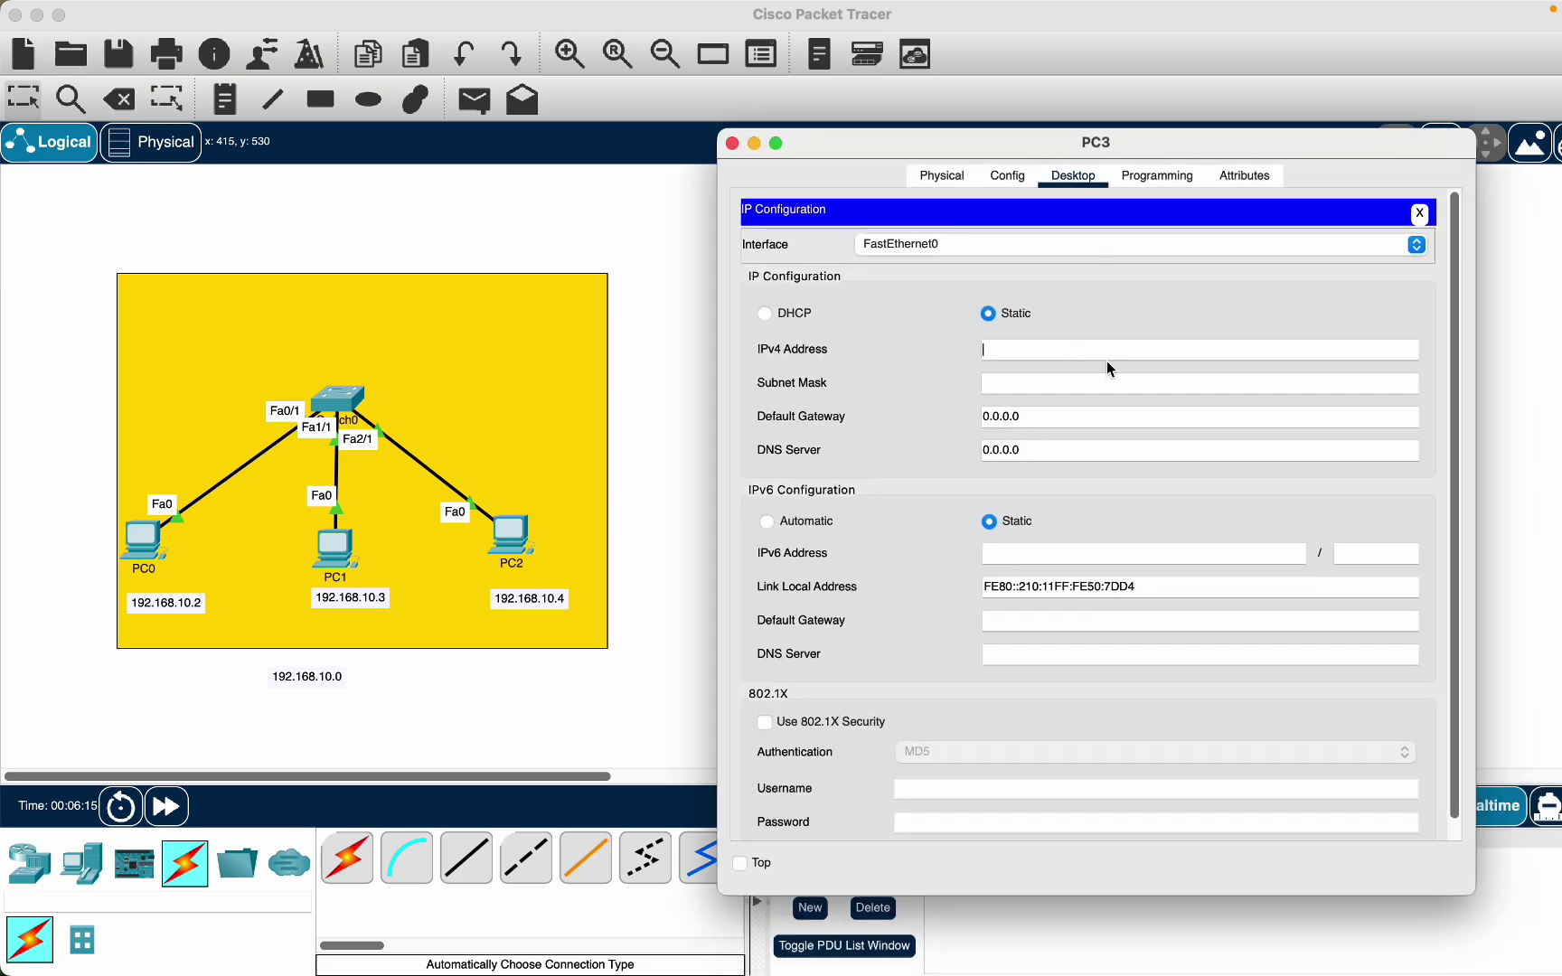
pyautogui.press('Tab')
pyautogui.click(1103, 348)
pyautogui.write('192.168.20.2')
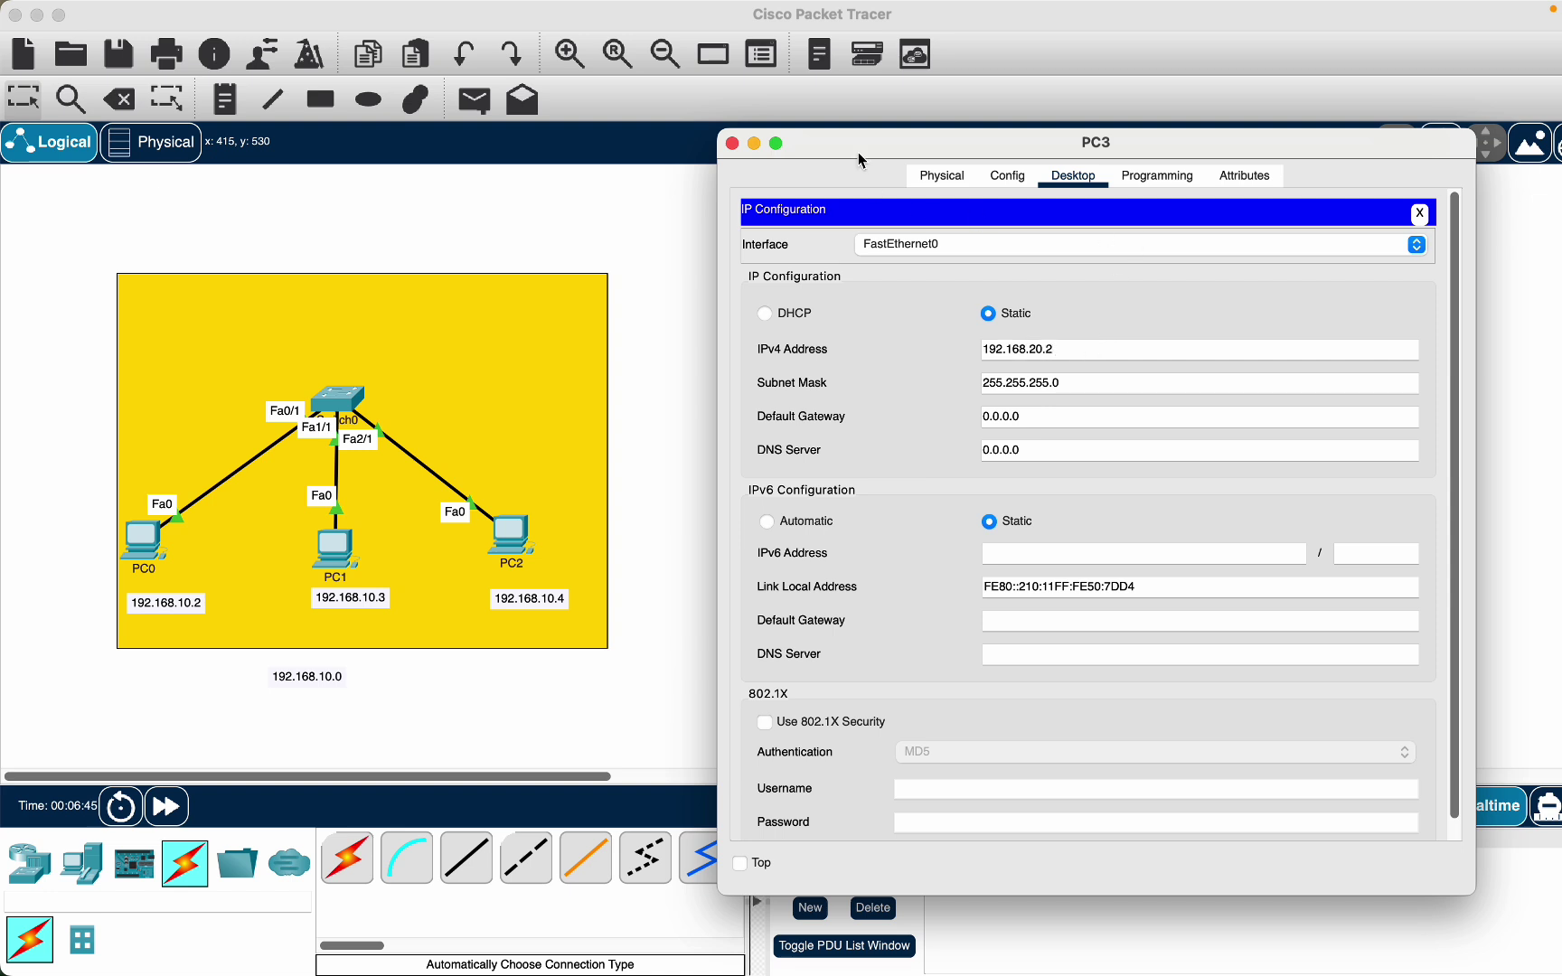
pyautogui.click(732, 143)
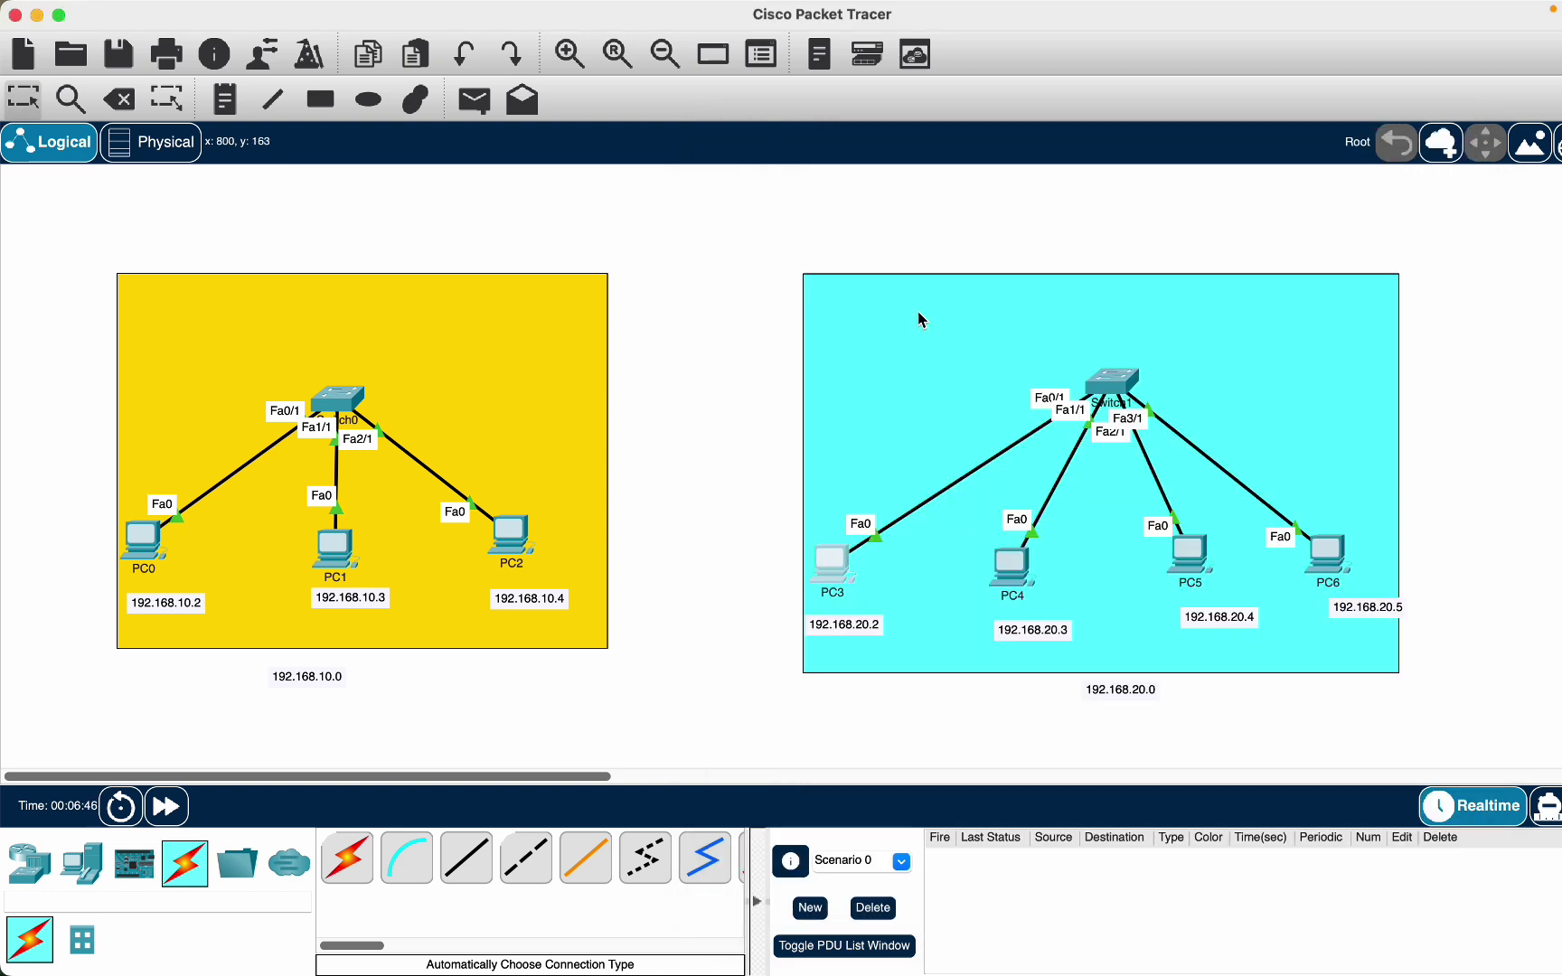
# Assign PC4 a static IPv4 address in the 192.168.20.0 network
pyautogui.click(1003, 583)
pyautogui.click(824, 208)
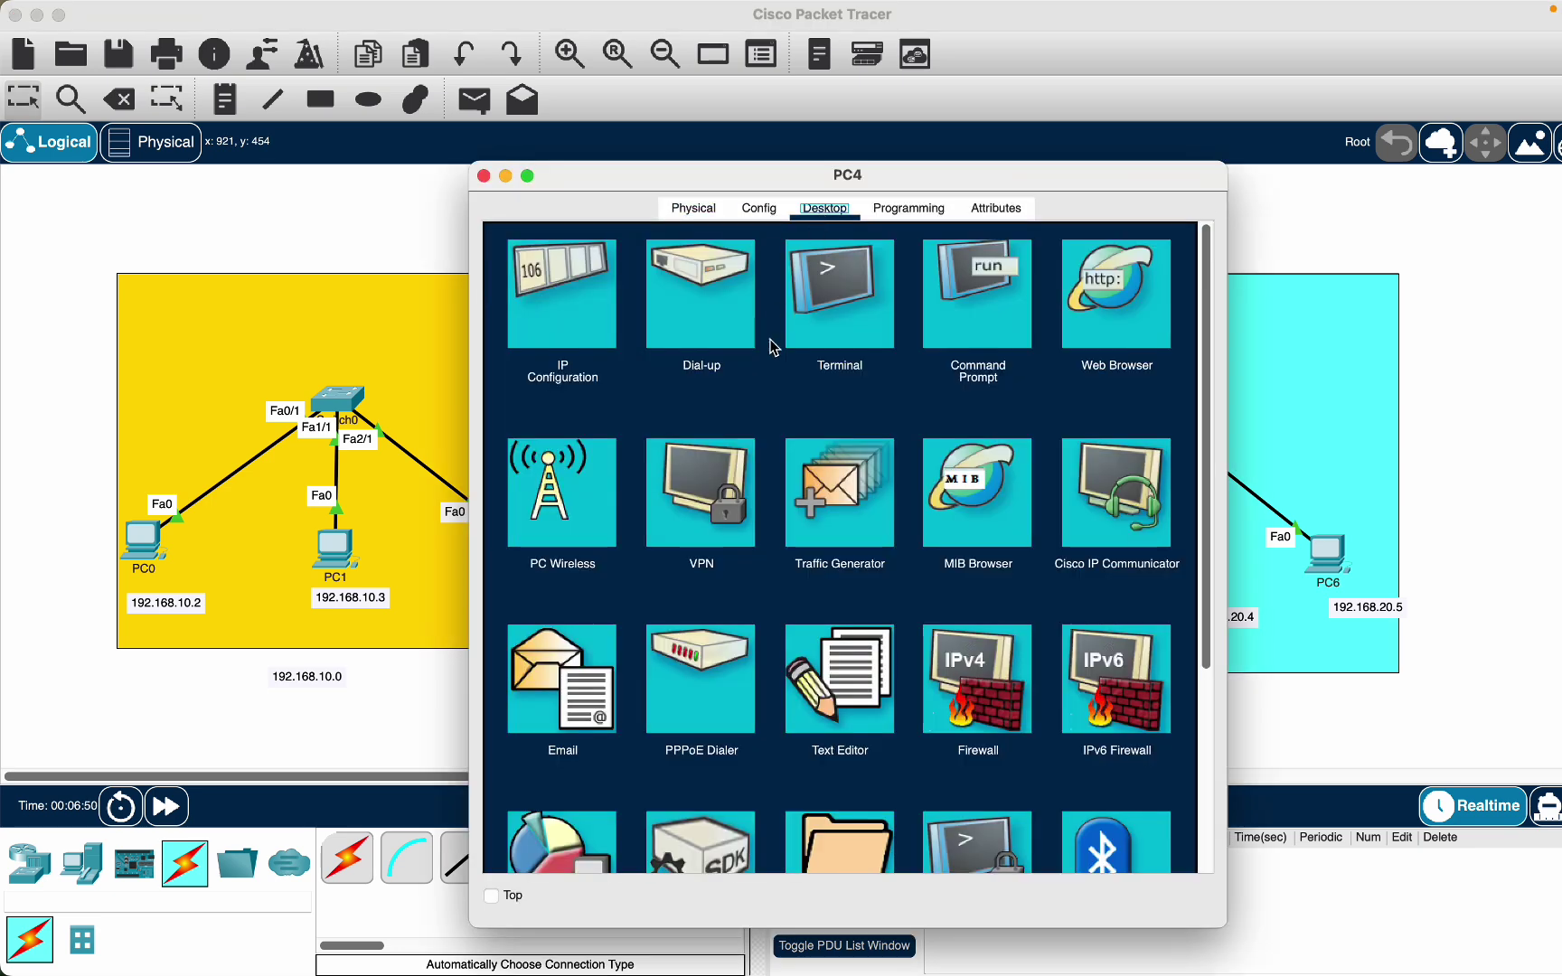
pyautogui.click(555, 319)
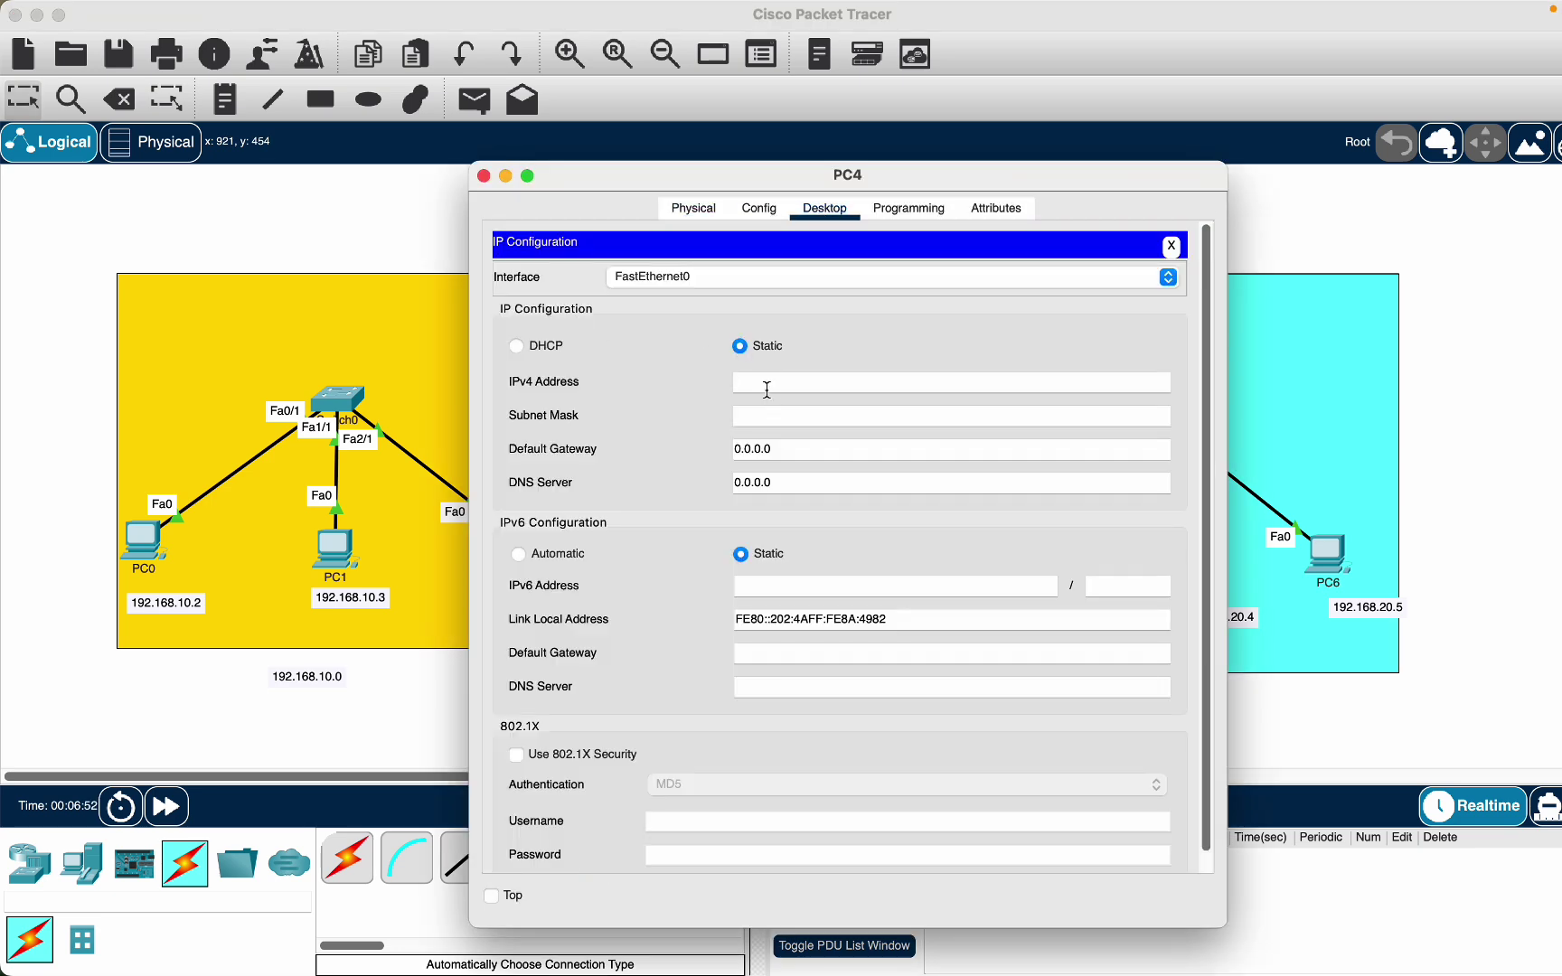
pyautogui.click(767, 383)
pyautogui.write('192.168.20.2')
pyautogui.click(483, 175)
# Assign PC5 a static IPv4 address in the 192.168.20.0 network
pyautogui.click(1182, 551)
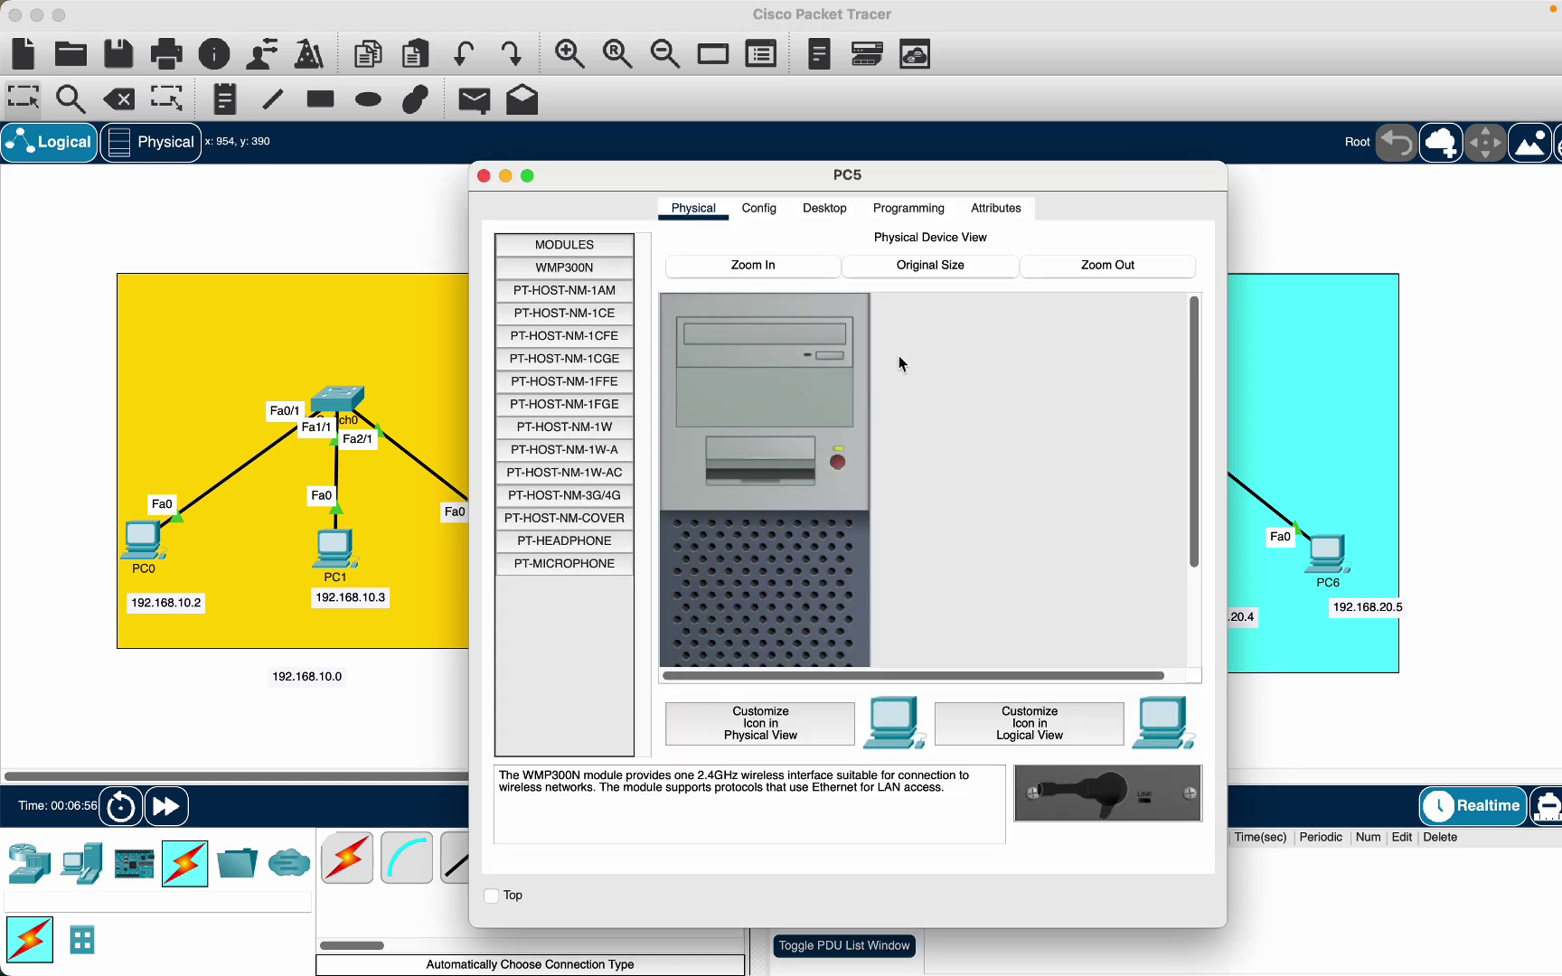
pyautogui.click(824, 208)
pyautogui.click(560, 289)
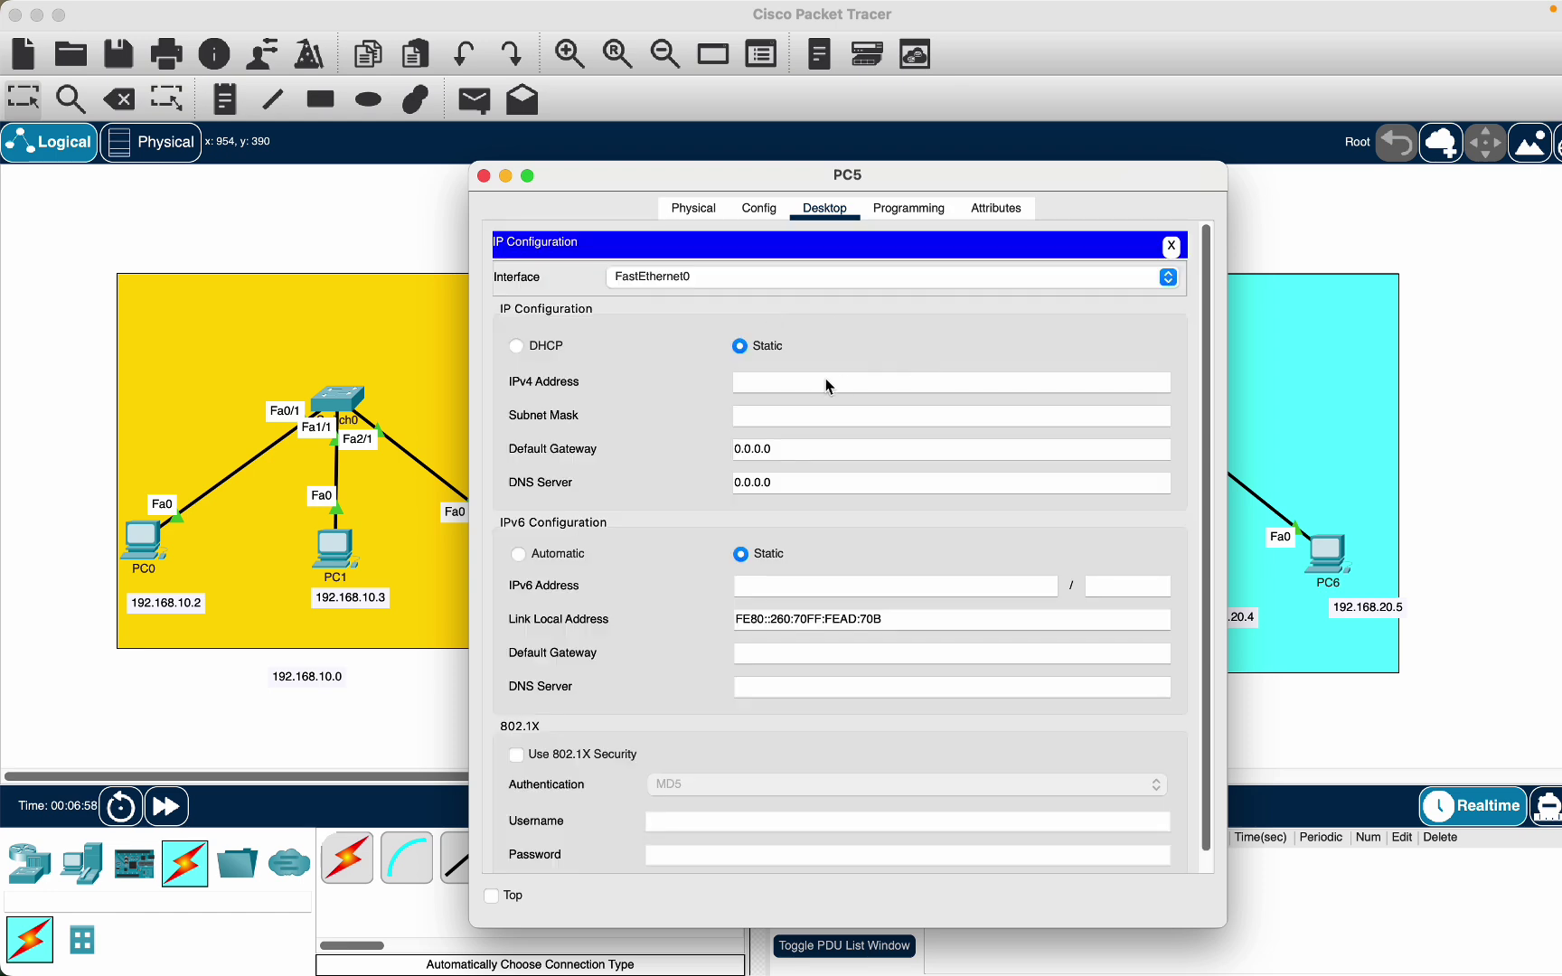
pyautogui.write('192.168.20.2')
pyautogui.click(485, 176)
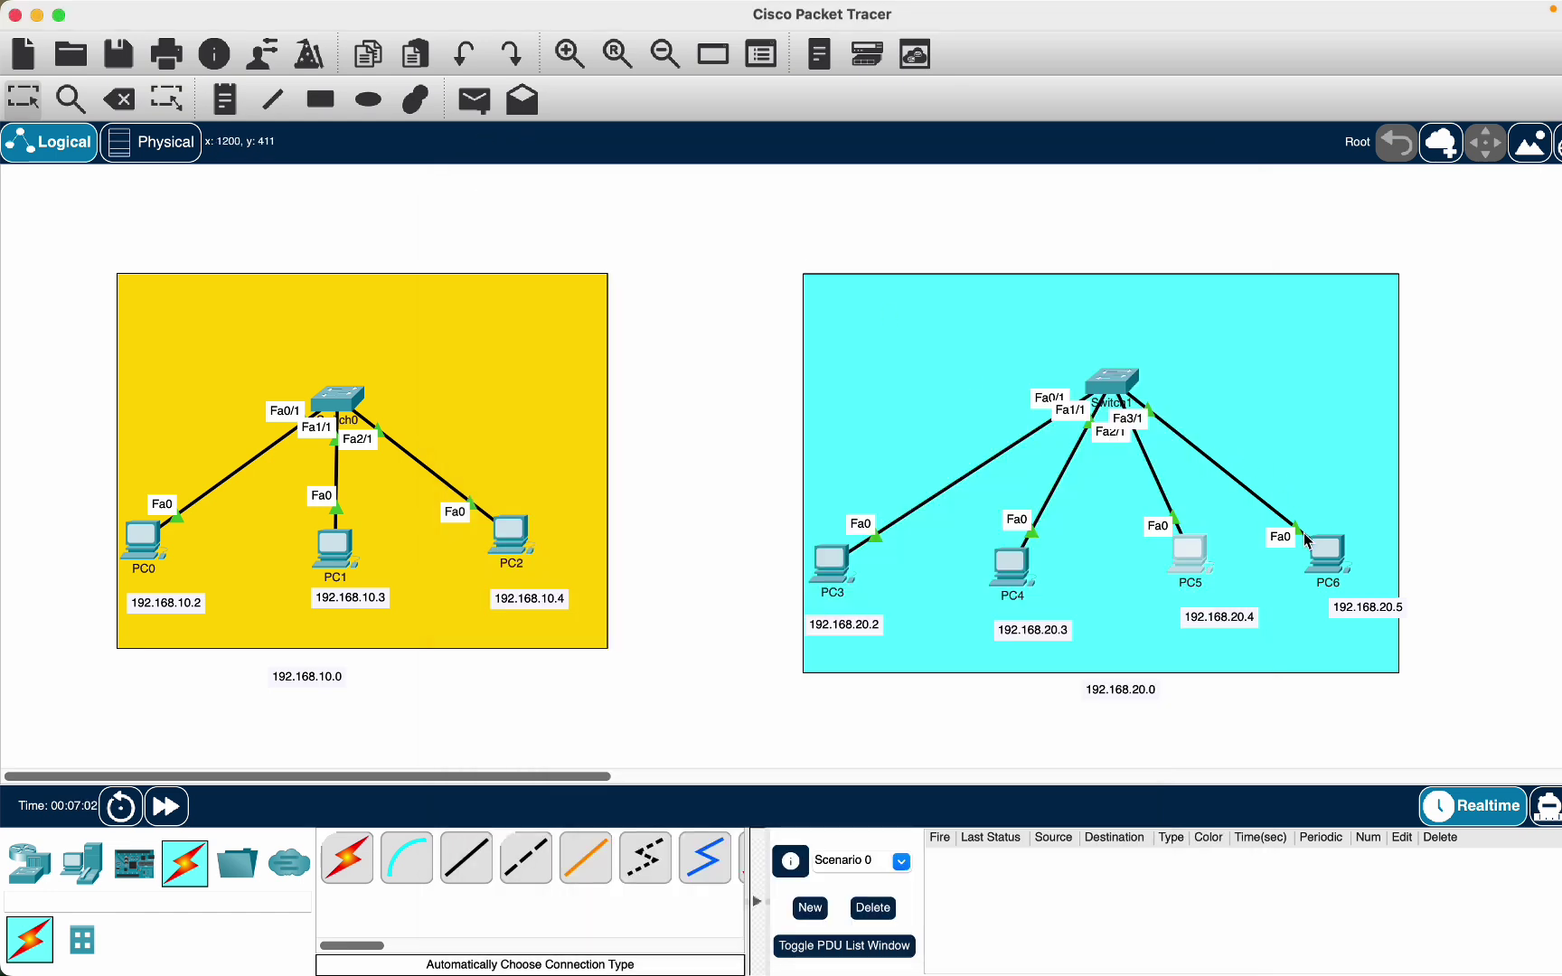
# Assign PC6 a static IPv4 address in the 192.168.20.0 network
pyautogui.click(1326, 553)
pyautogui.click(824, 208)
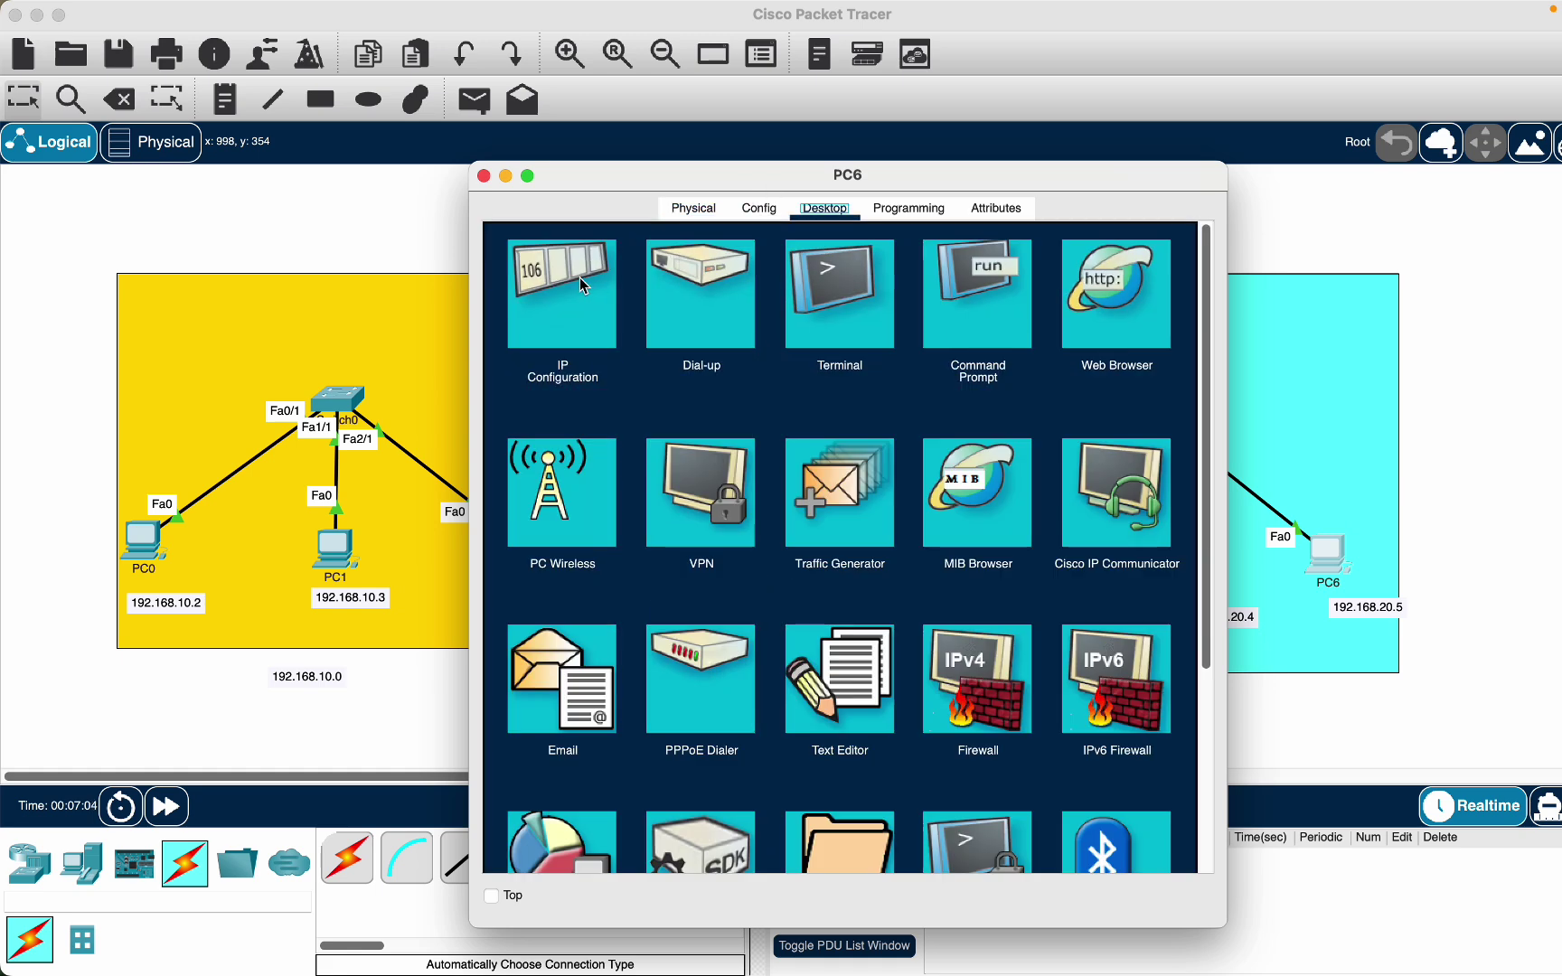
pyautogui.click(585, 286)
pyautogui.write('192.168.20.2')
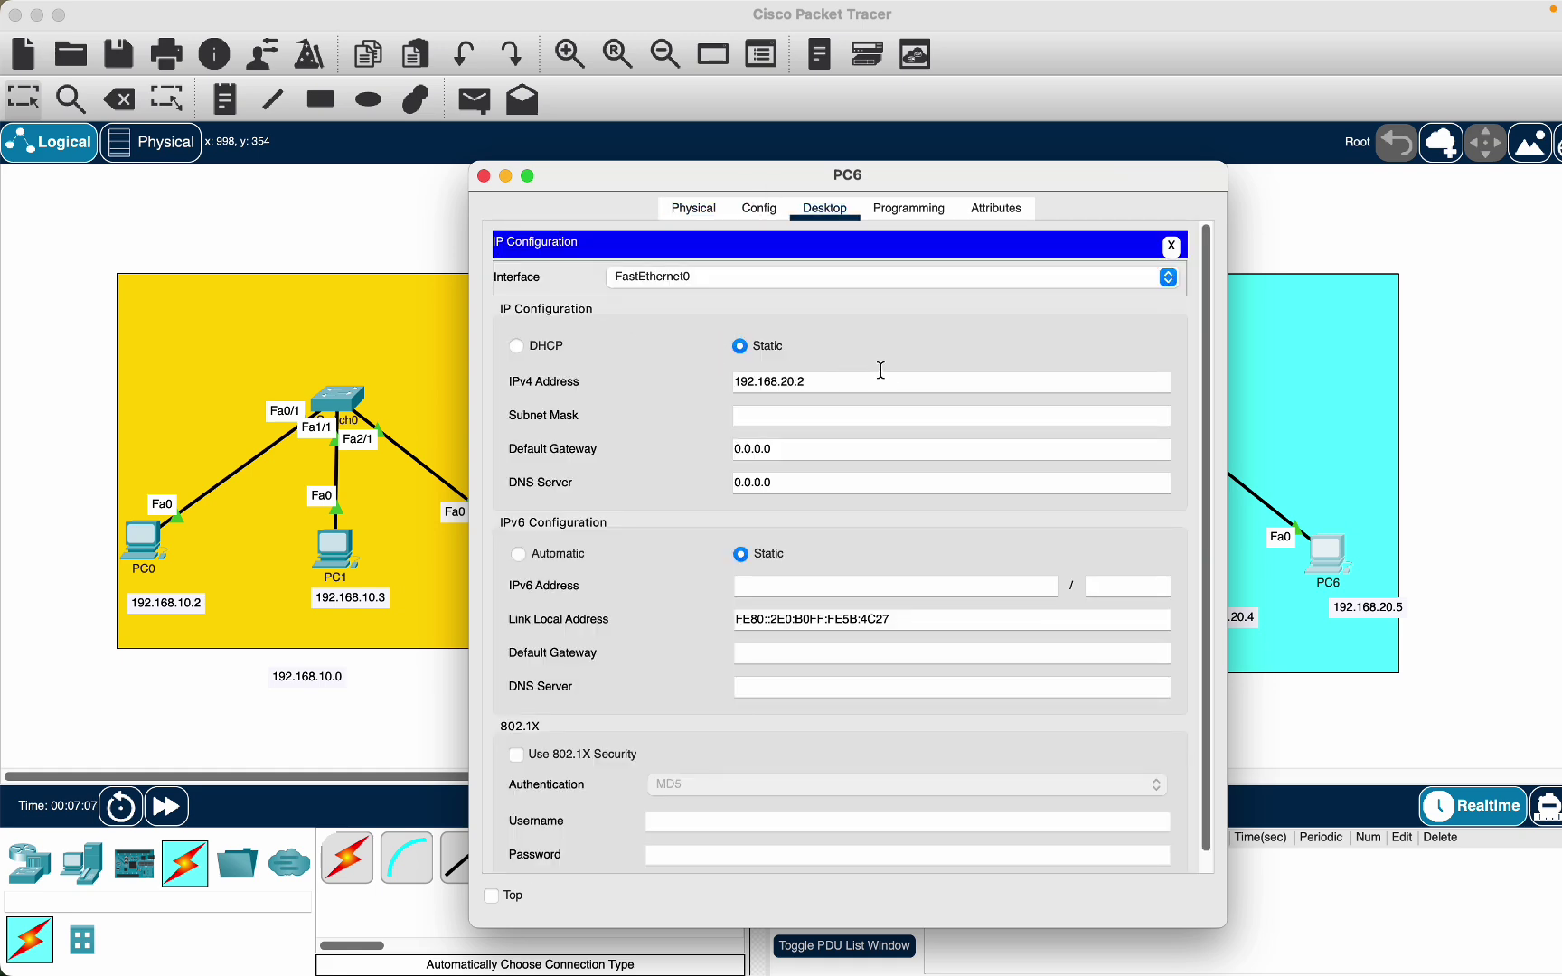
pyautogui.click(485, 177)
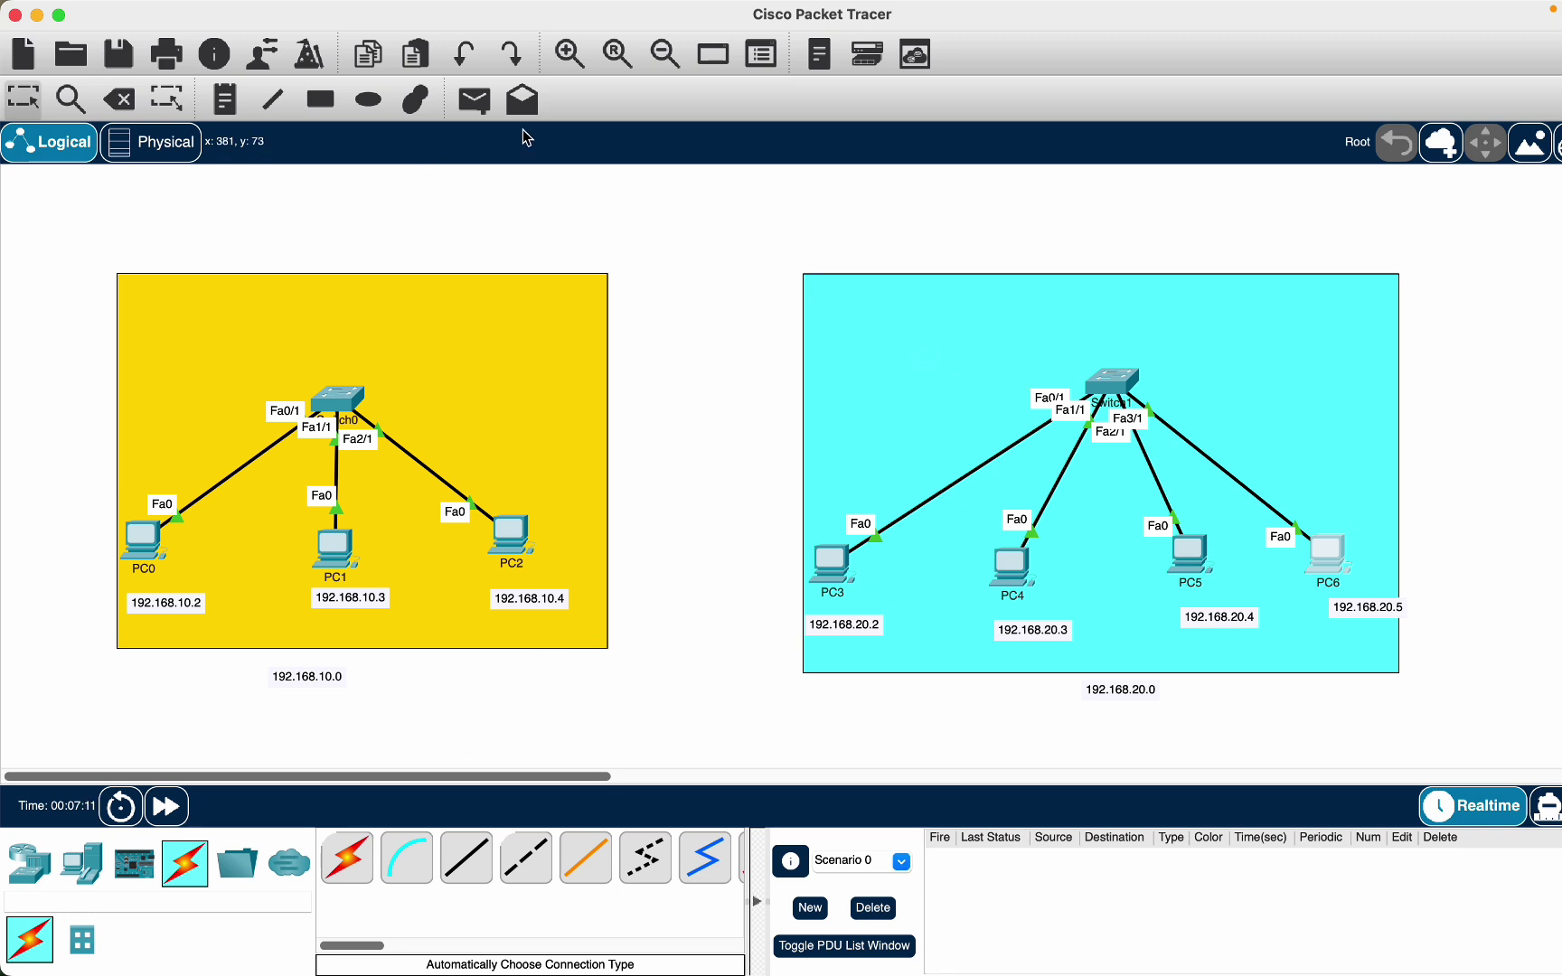
# Test connectivity within each LAN by sending a simple PDU from PC0 to PC2 and another from PC3 to PC6
pyautogui.click(474, 101)
pyautogui.click(143, 541)
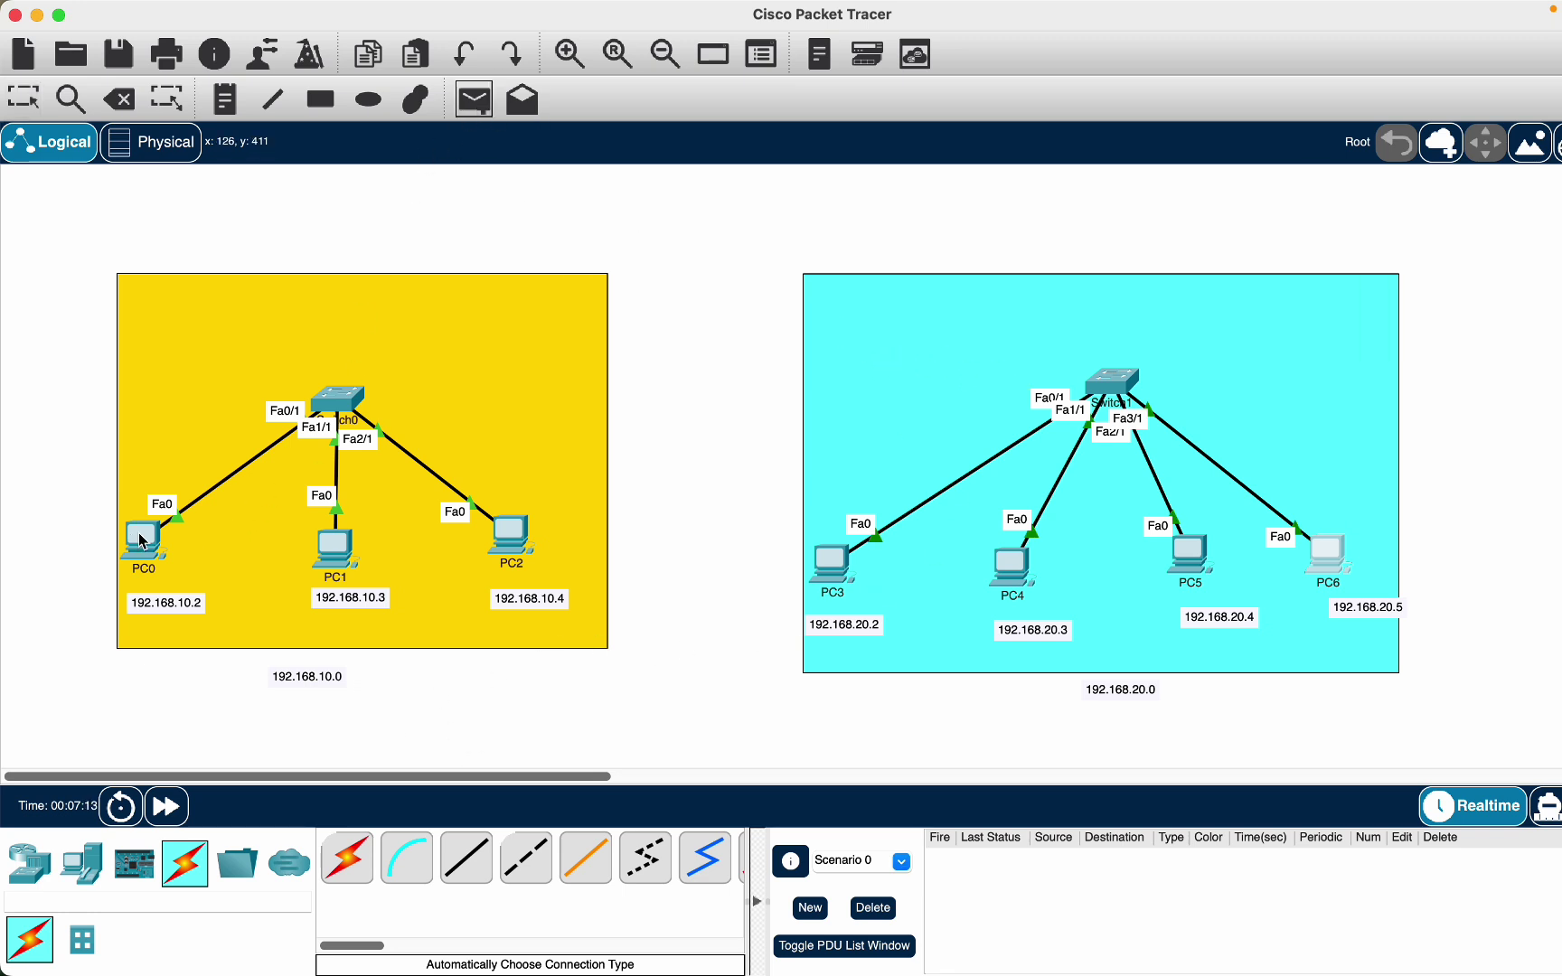
pyautogui.click(506, 533)
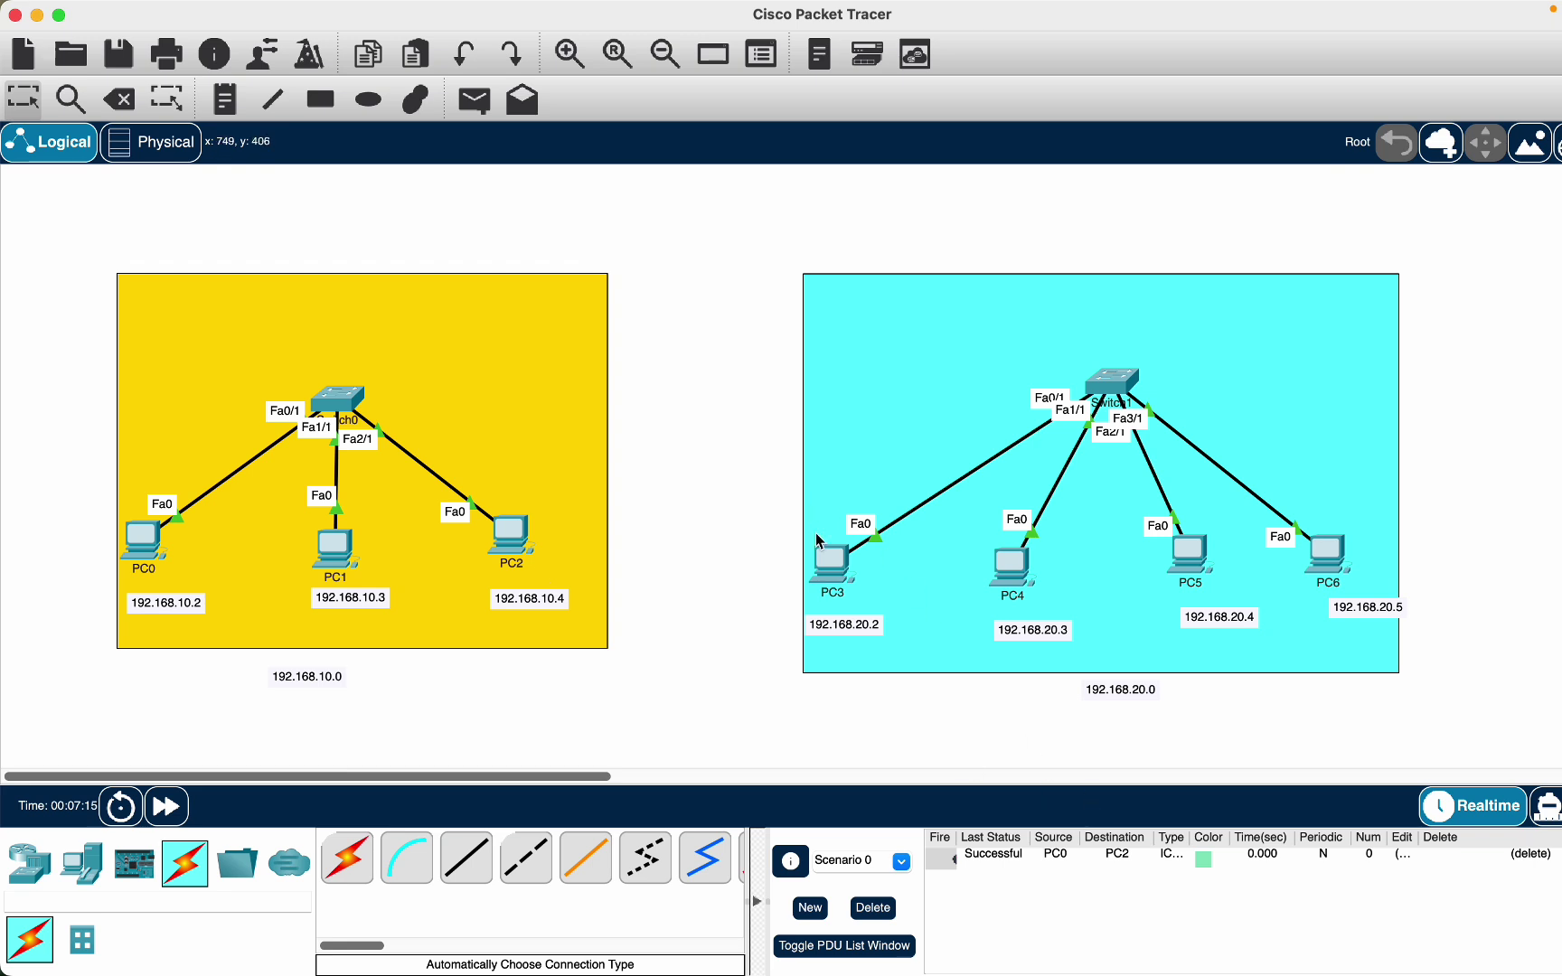
pyautogui.click(481, 90)
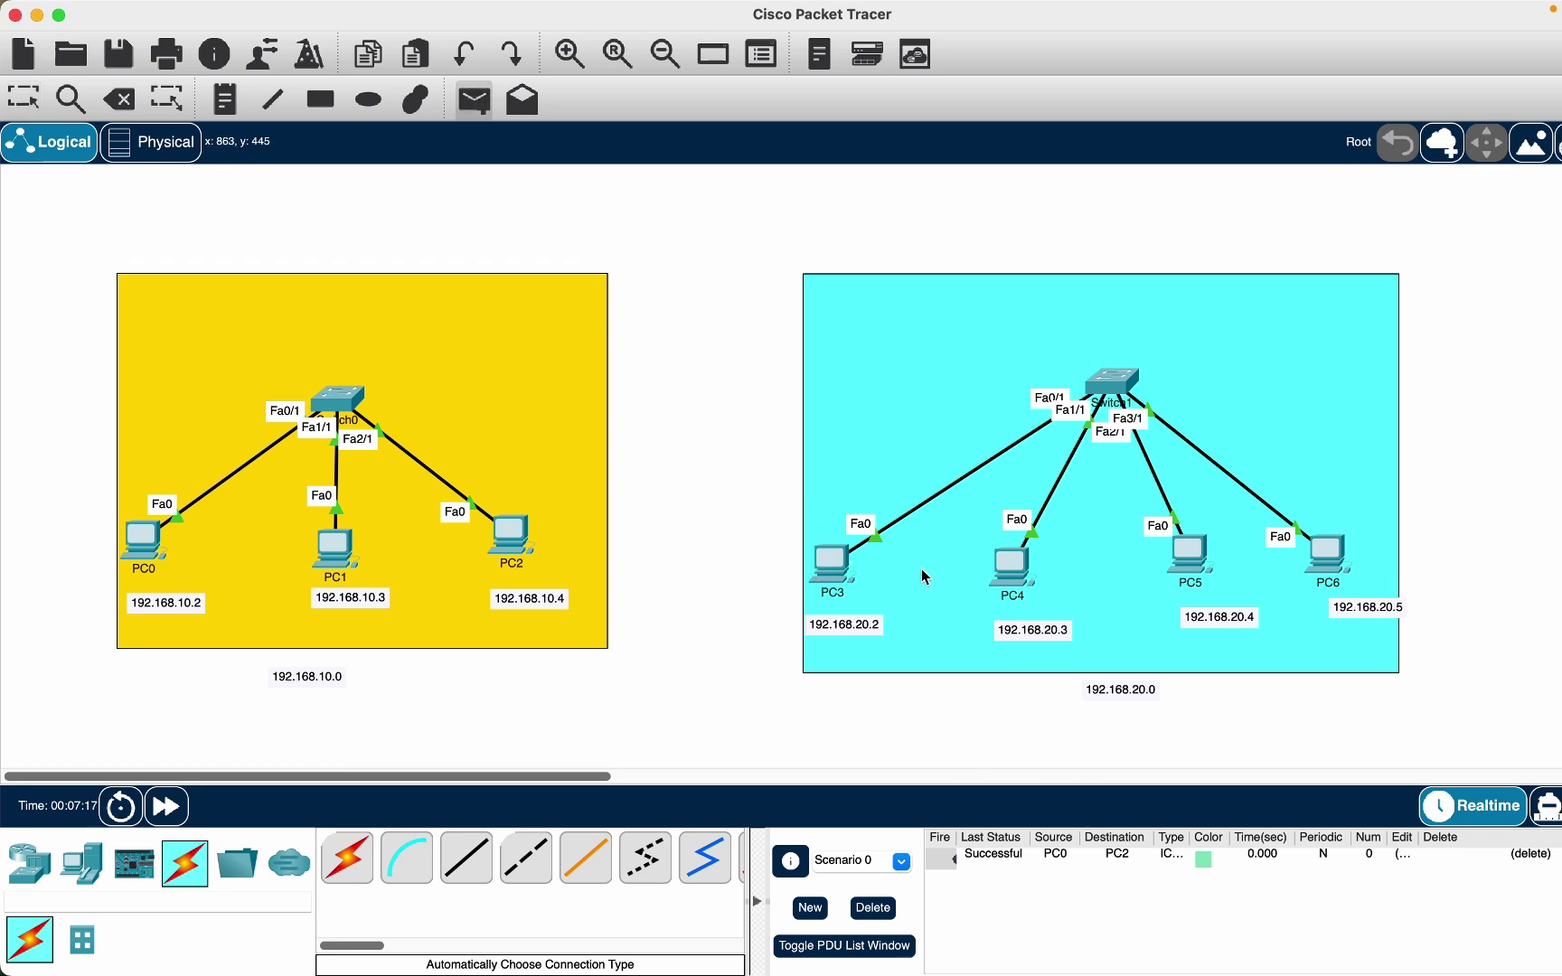
pyautogui.click(846, 562)
pyautogui.click(1344, 545)
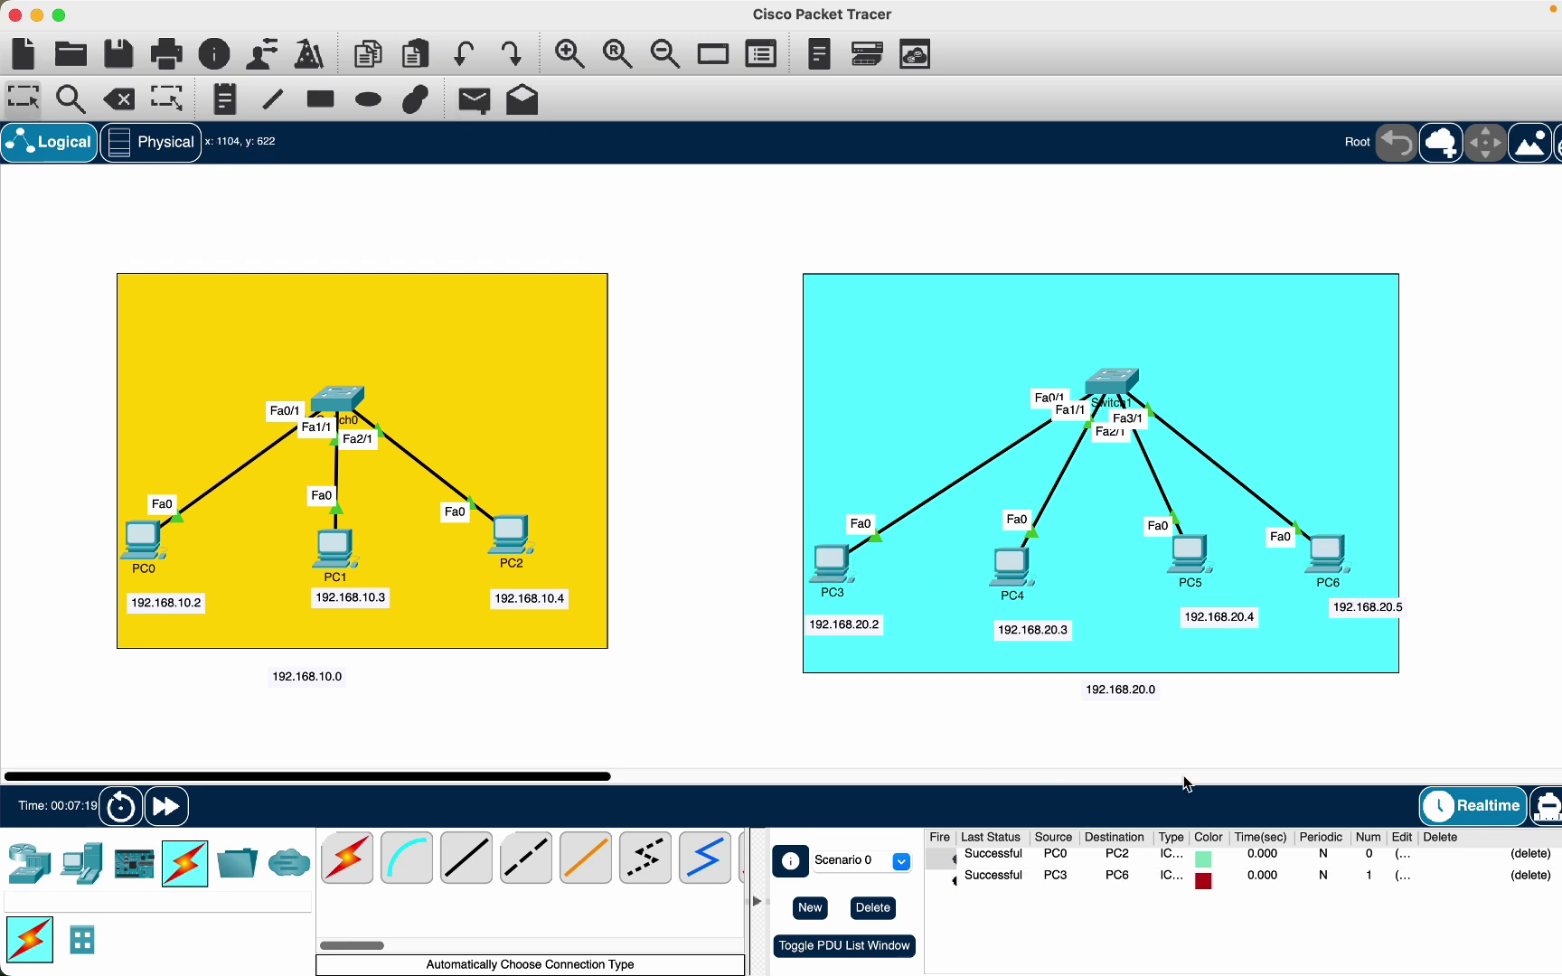
# Test connectivity between the two LANs by sending a simple PDU from PC0 to PC5
pyautogui.scroll(3, 930, 479)
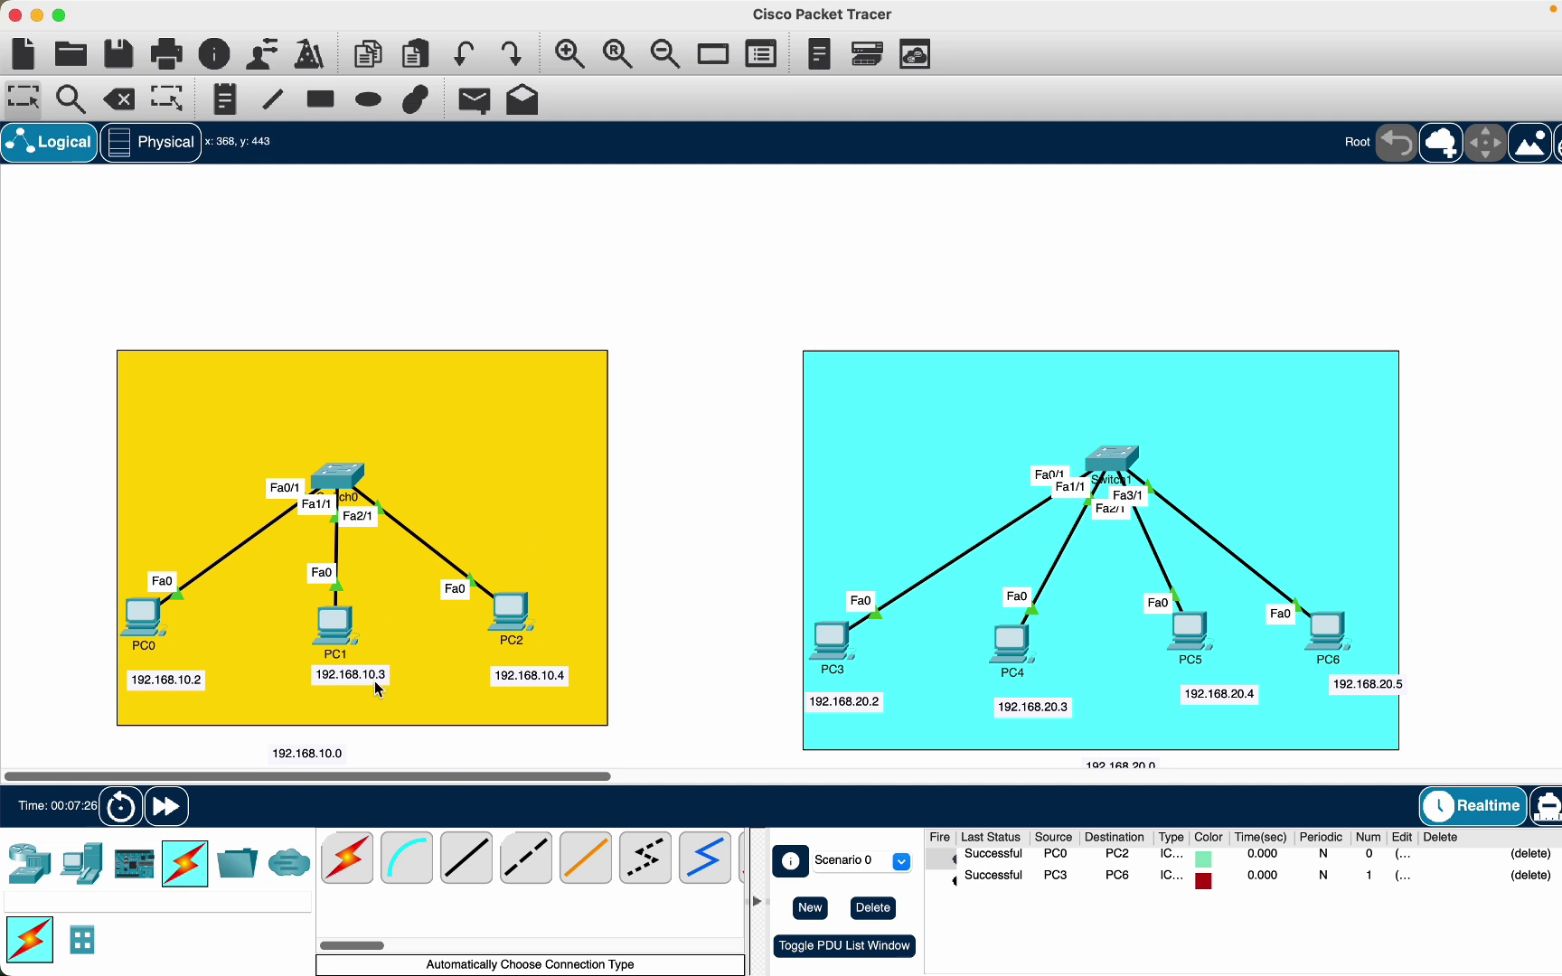
pyautogui.click(470, 103)
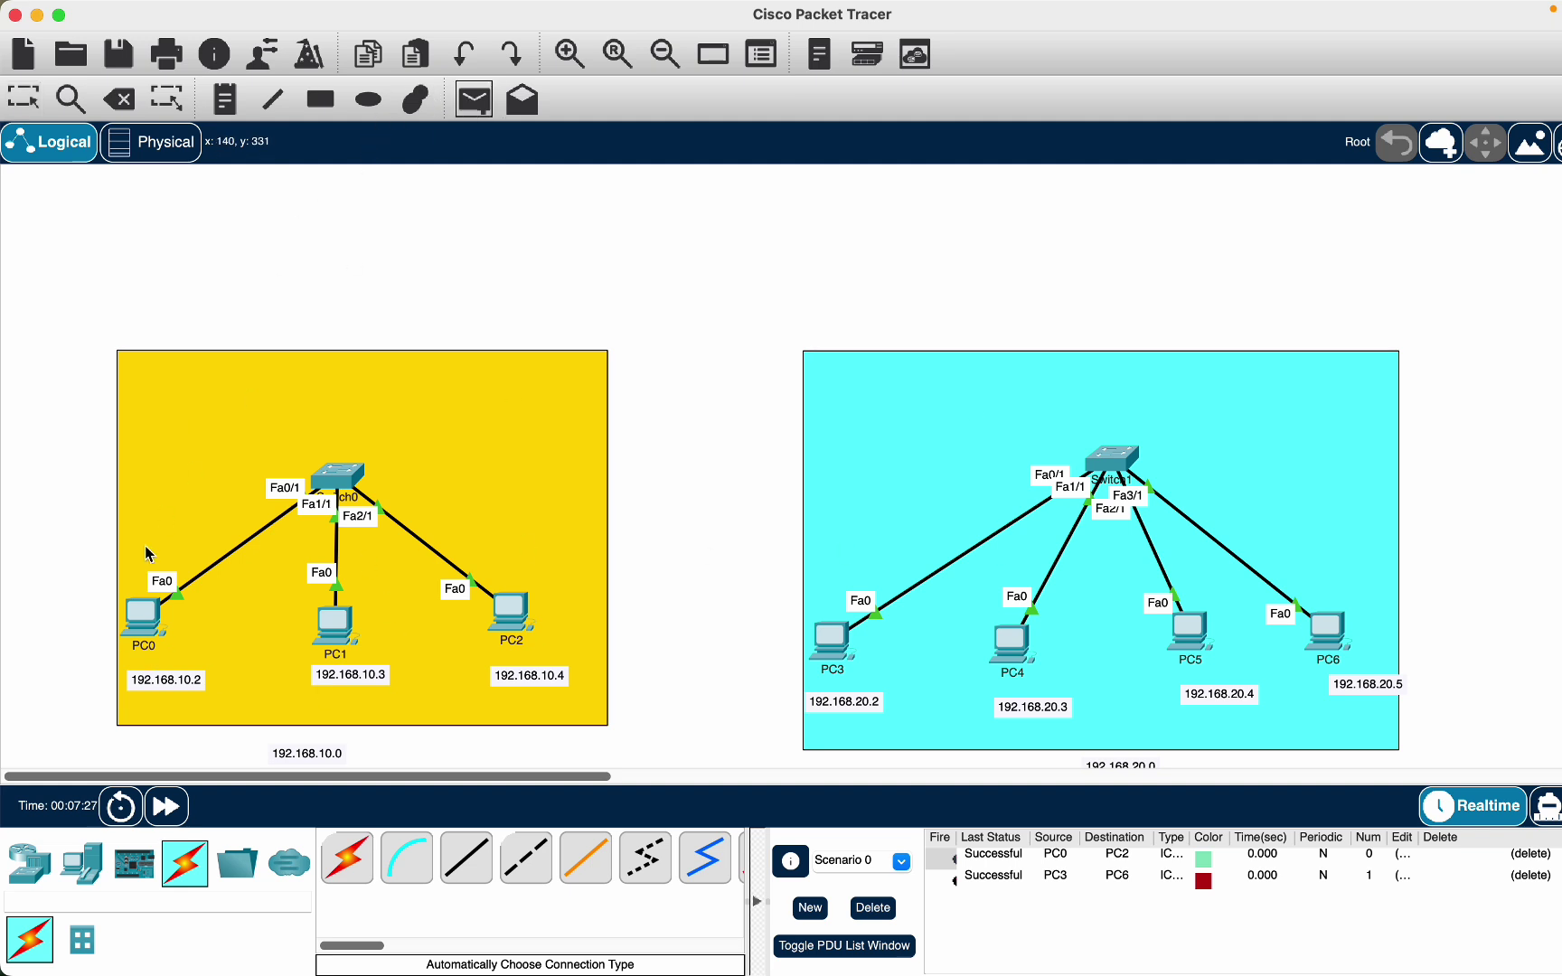
pyautogui.click(139, 621)
pyautogui.click(1188, 635)
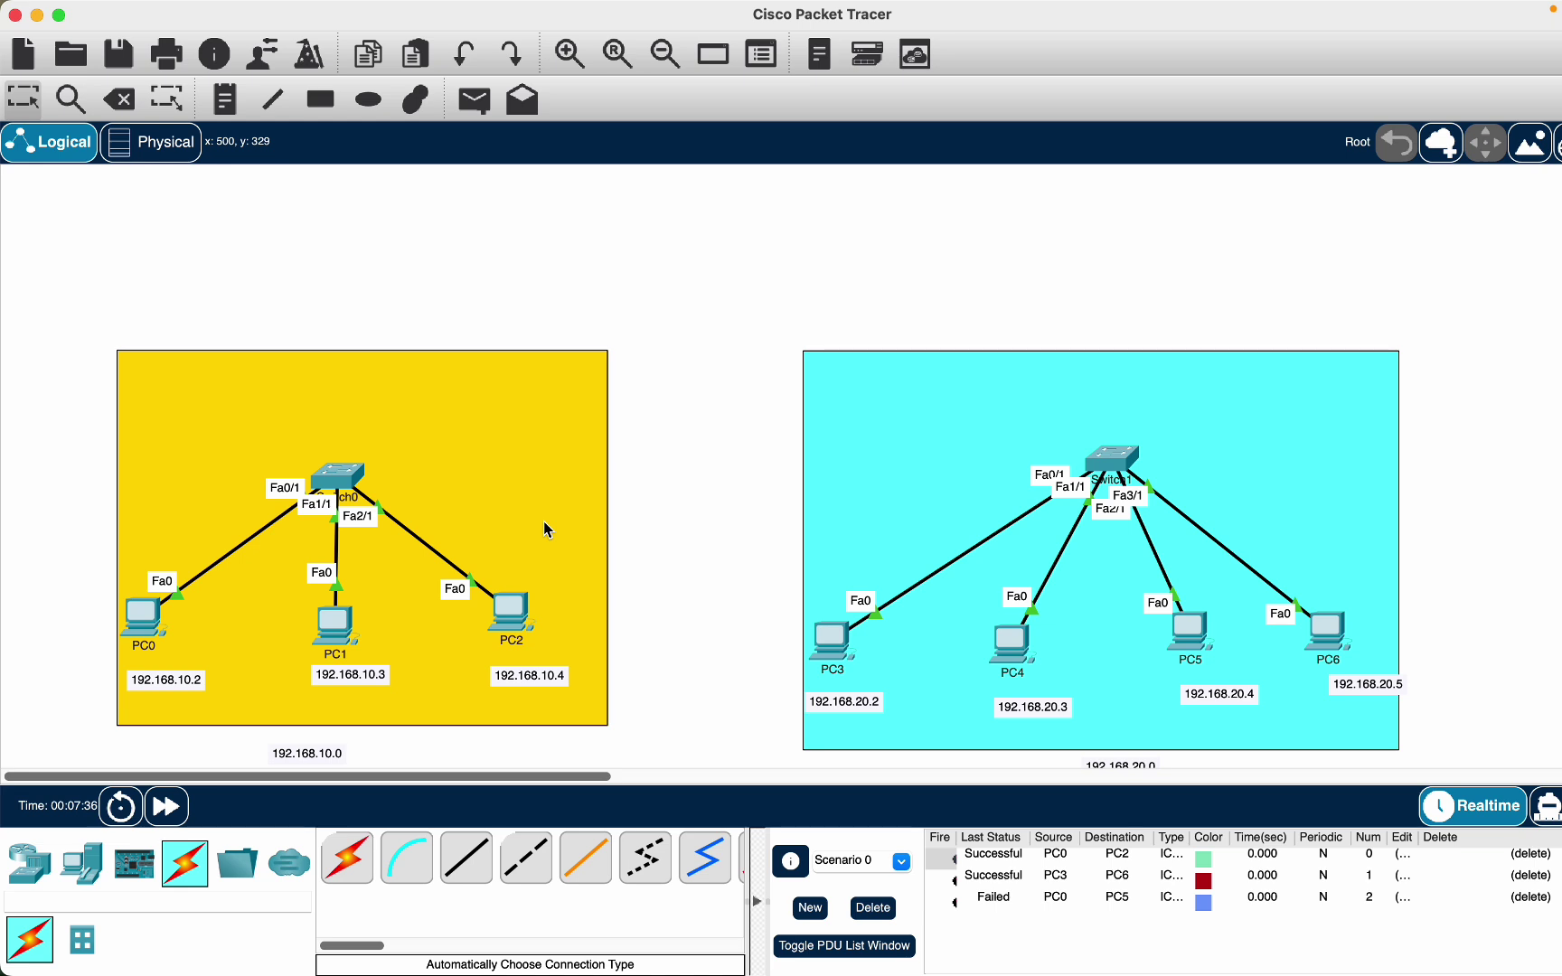
# Place a third switch above and between the two LANs and connect Switch0 to it with an automatically chosen cable
pyautogui.click(28, 863)
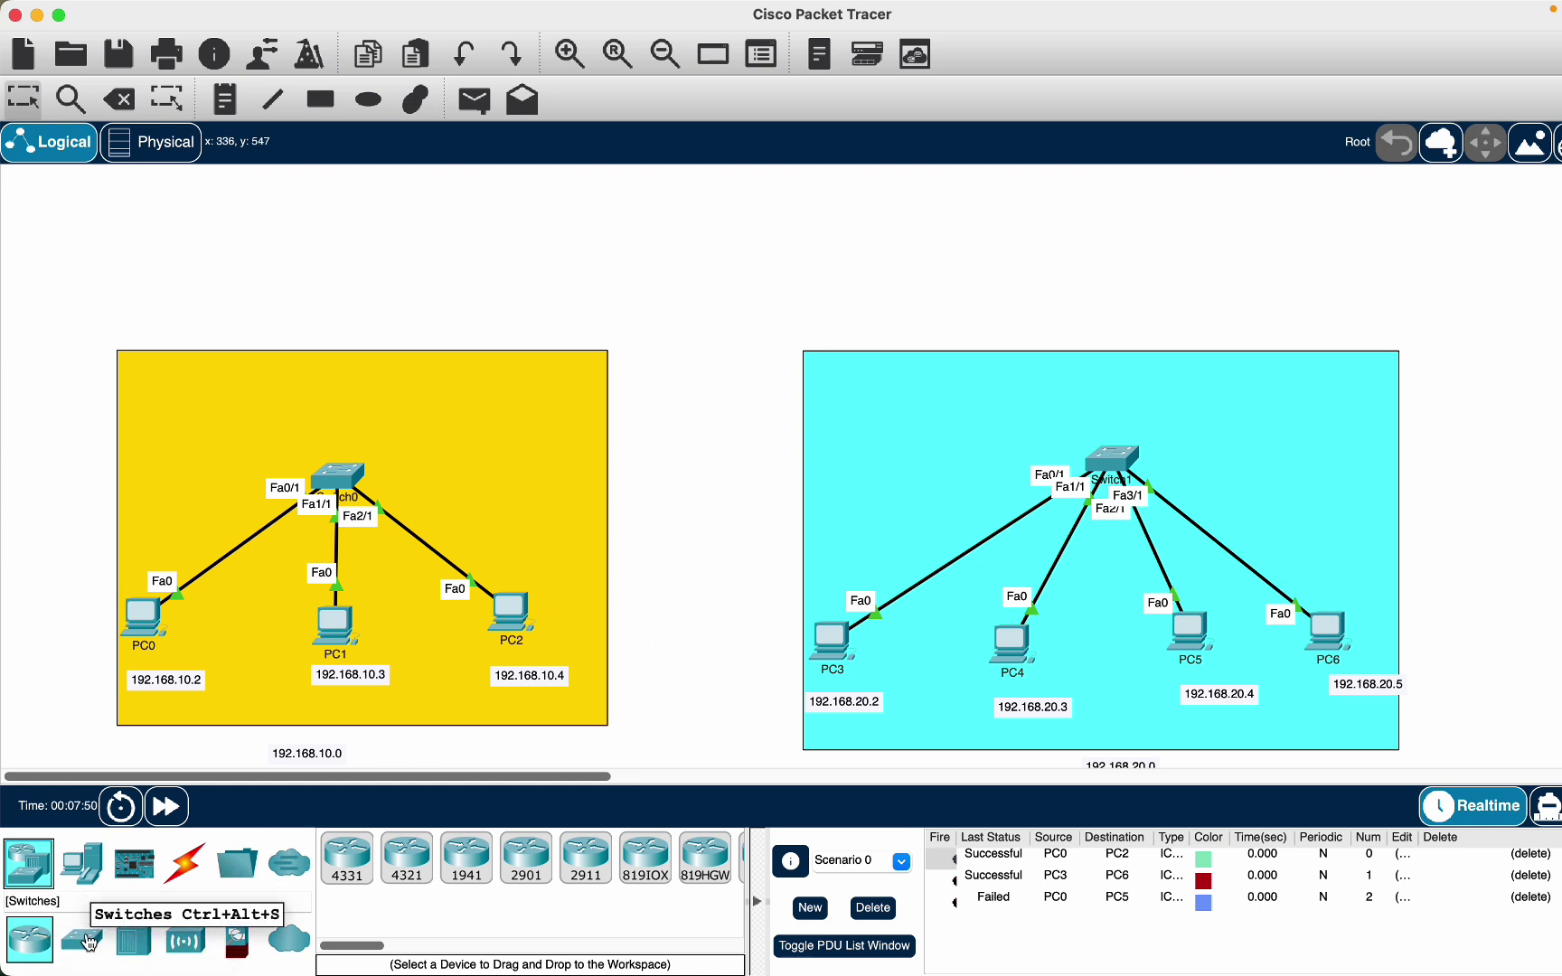
pyautogui.moveTo(81, 940); pyautogui.dragTo(688, 271)
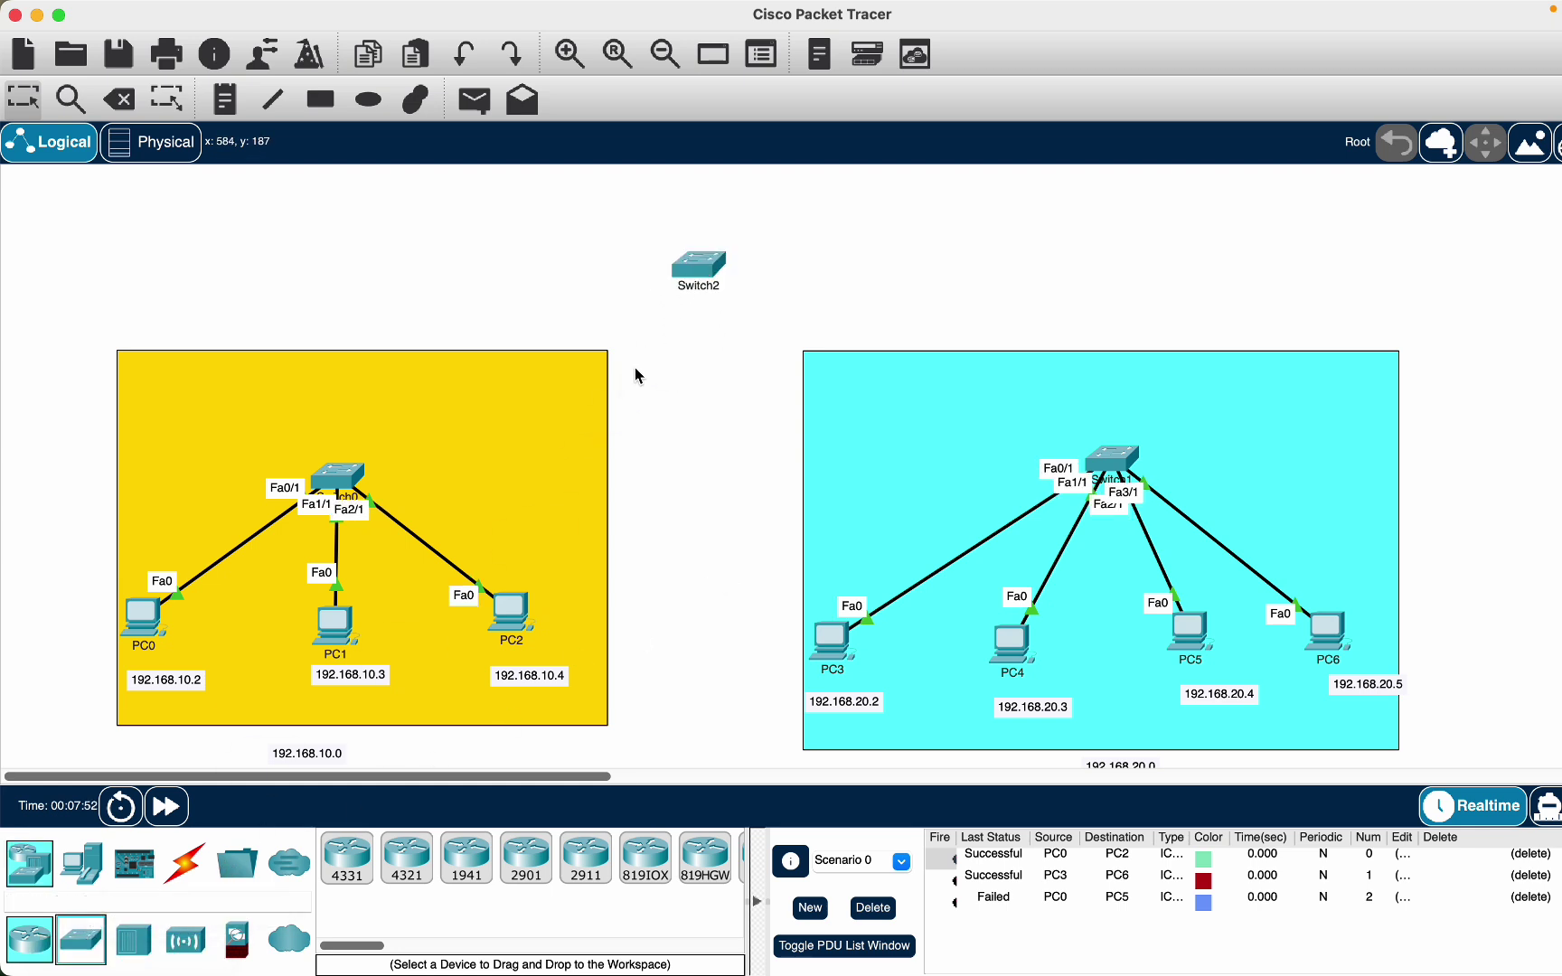
pyautogui.click(184, 863)
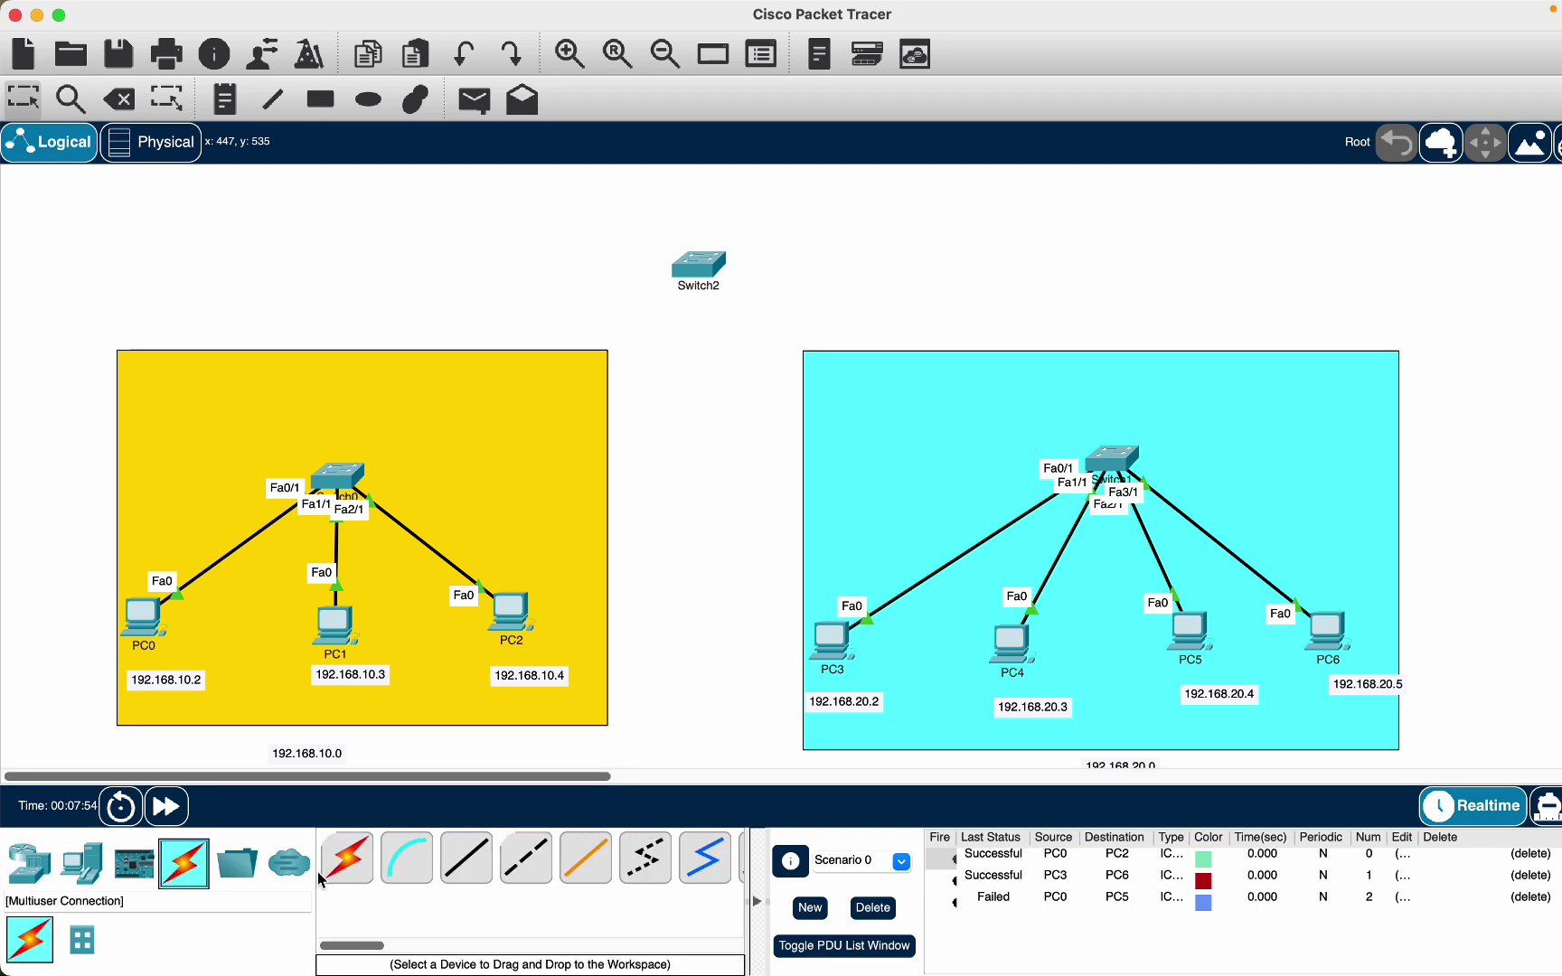
pyautogui.click(346, 857)
pyautogui.click(348, 479)
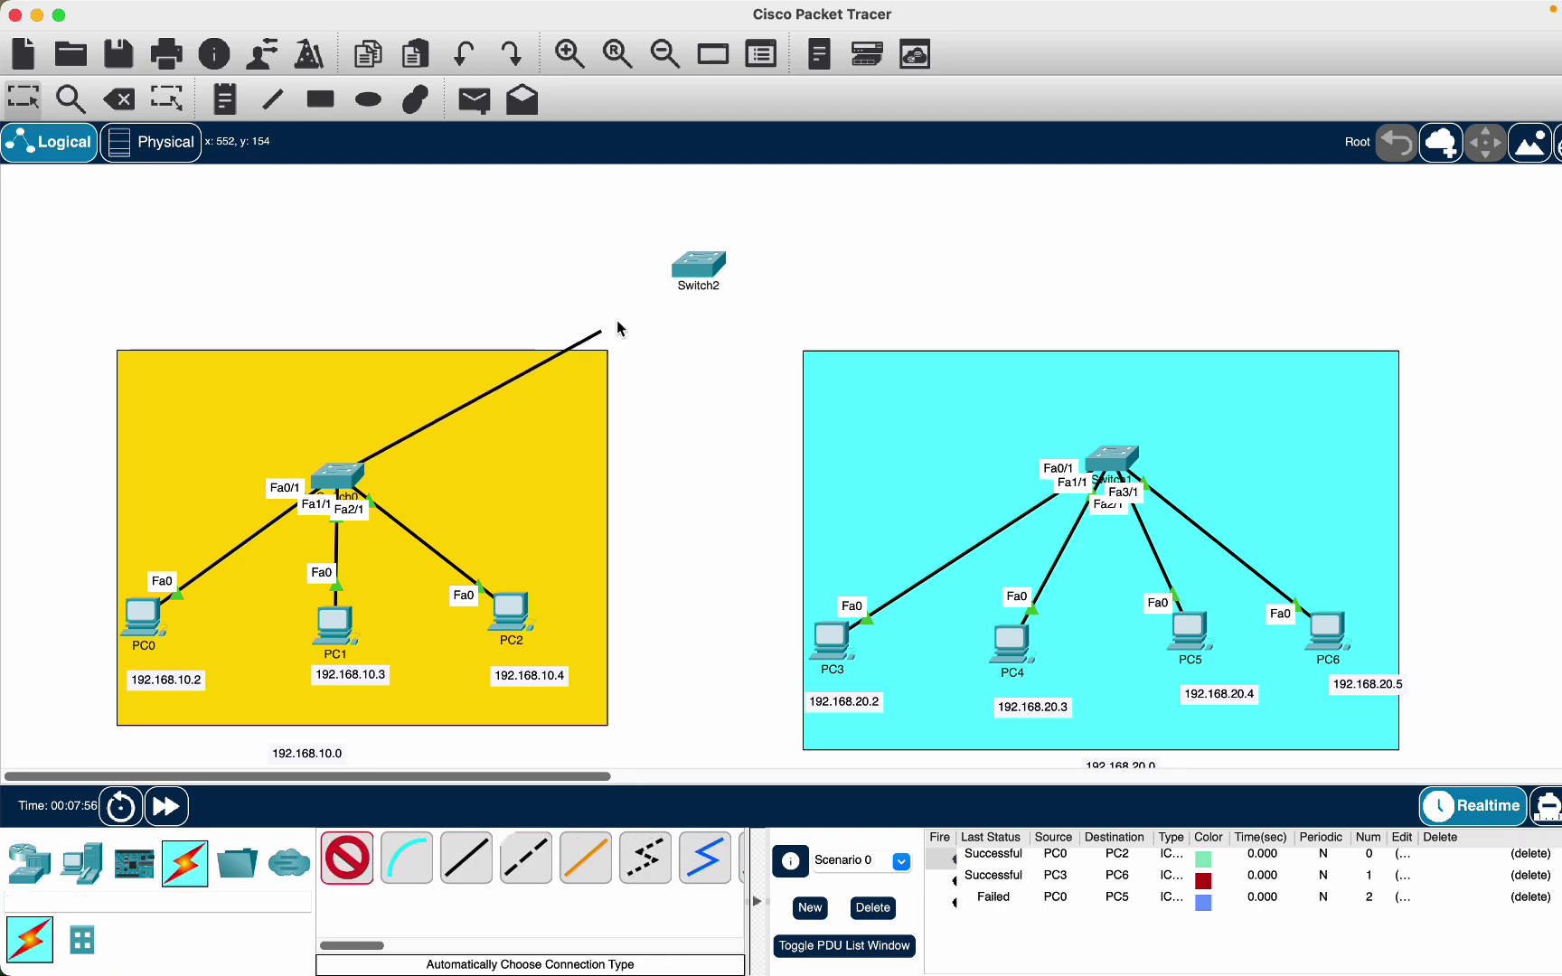
pyautogui.click(697, 265)
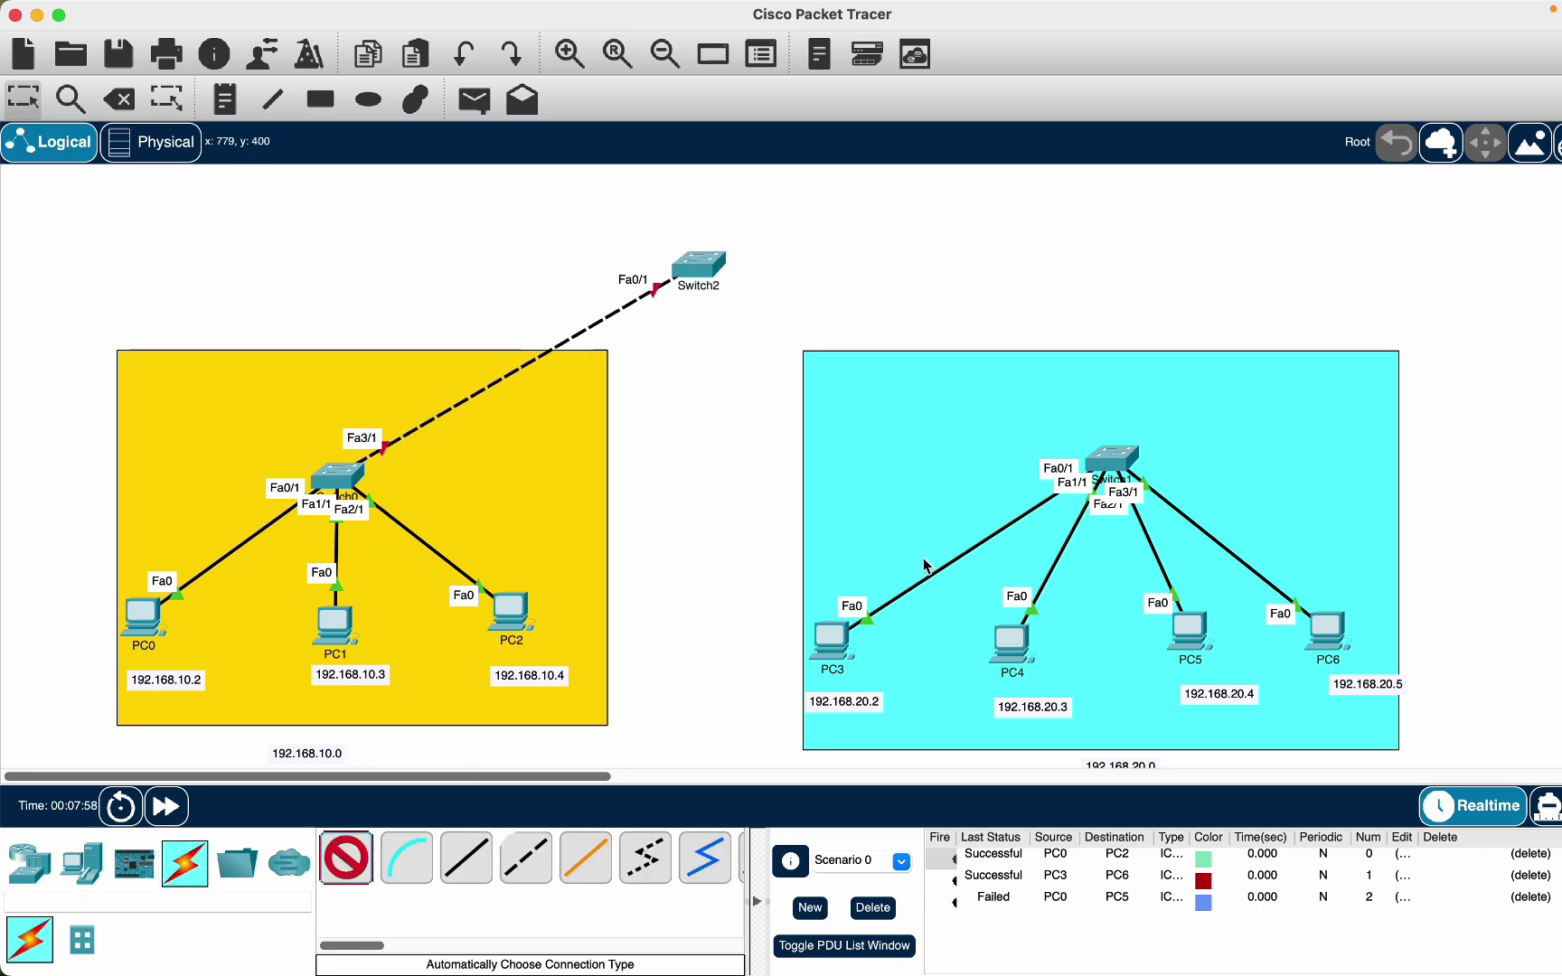
# Try to connect Switch1 to the third switch with an automatically chosen cable
pyautogui.click(1121, 457)
pyautogui.click(712, 289)
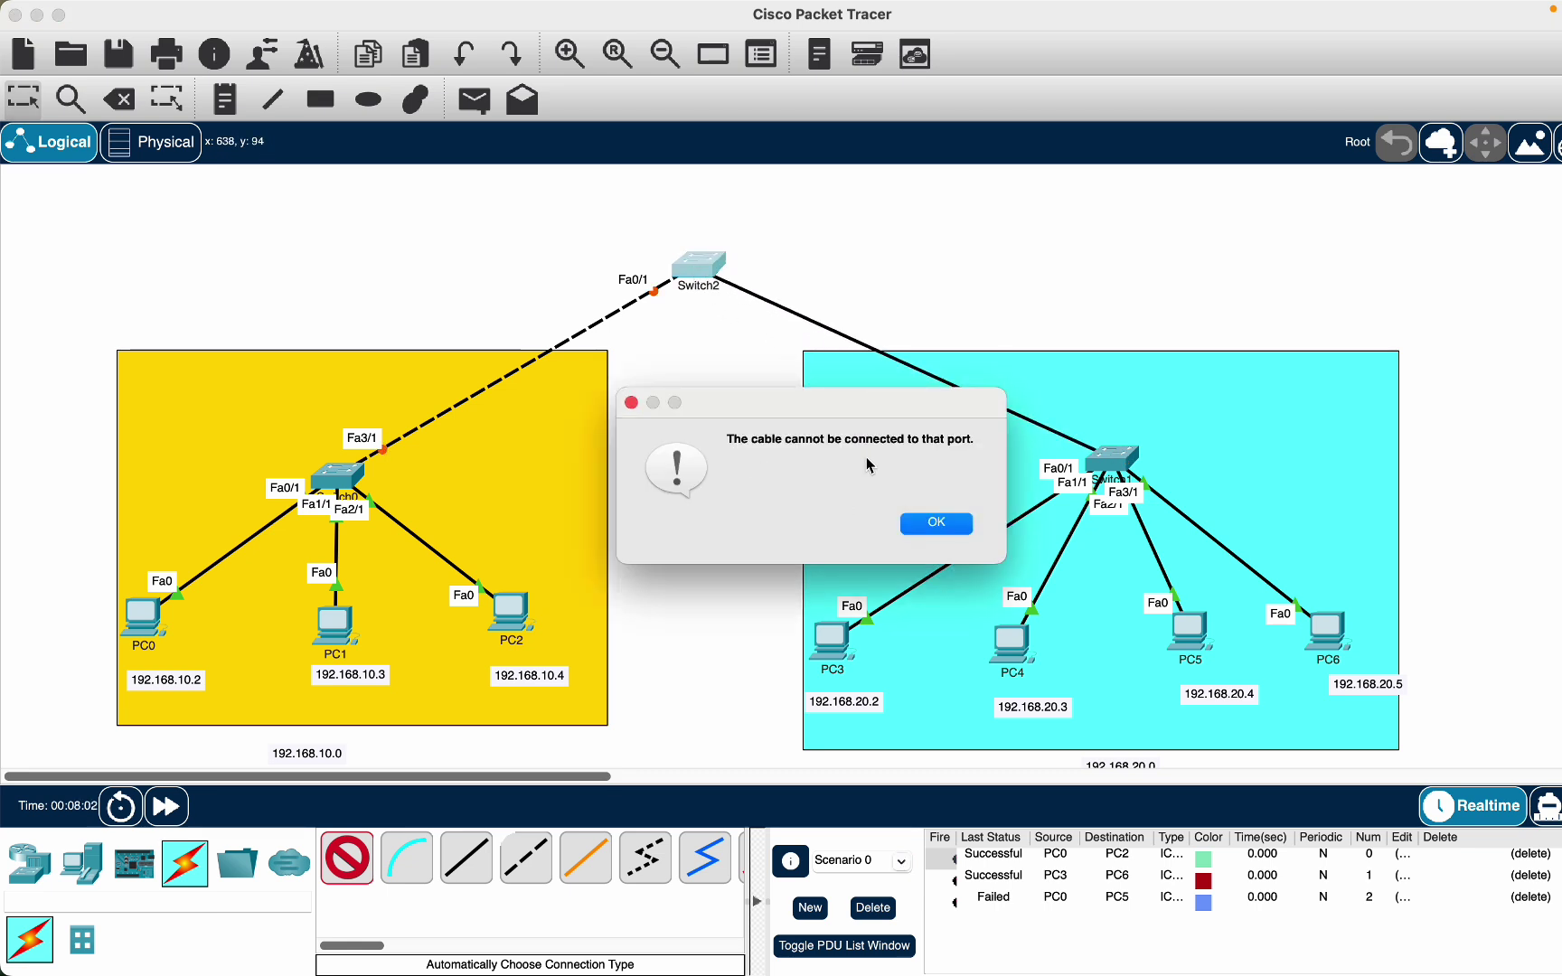
pyautogui.click(950, 524)
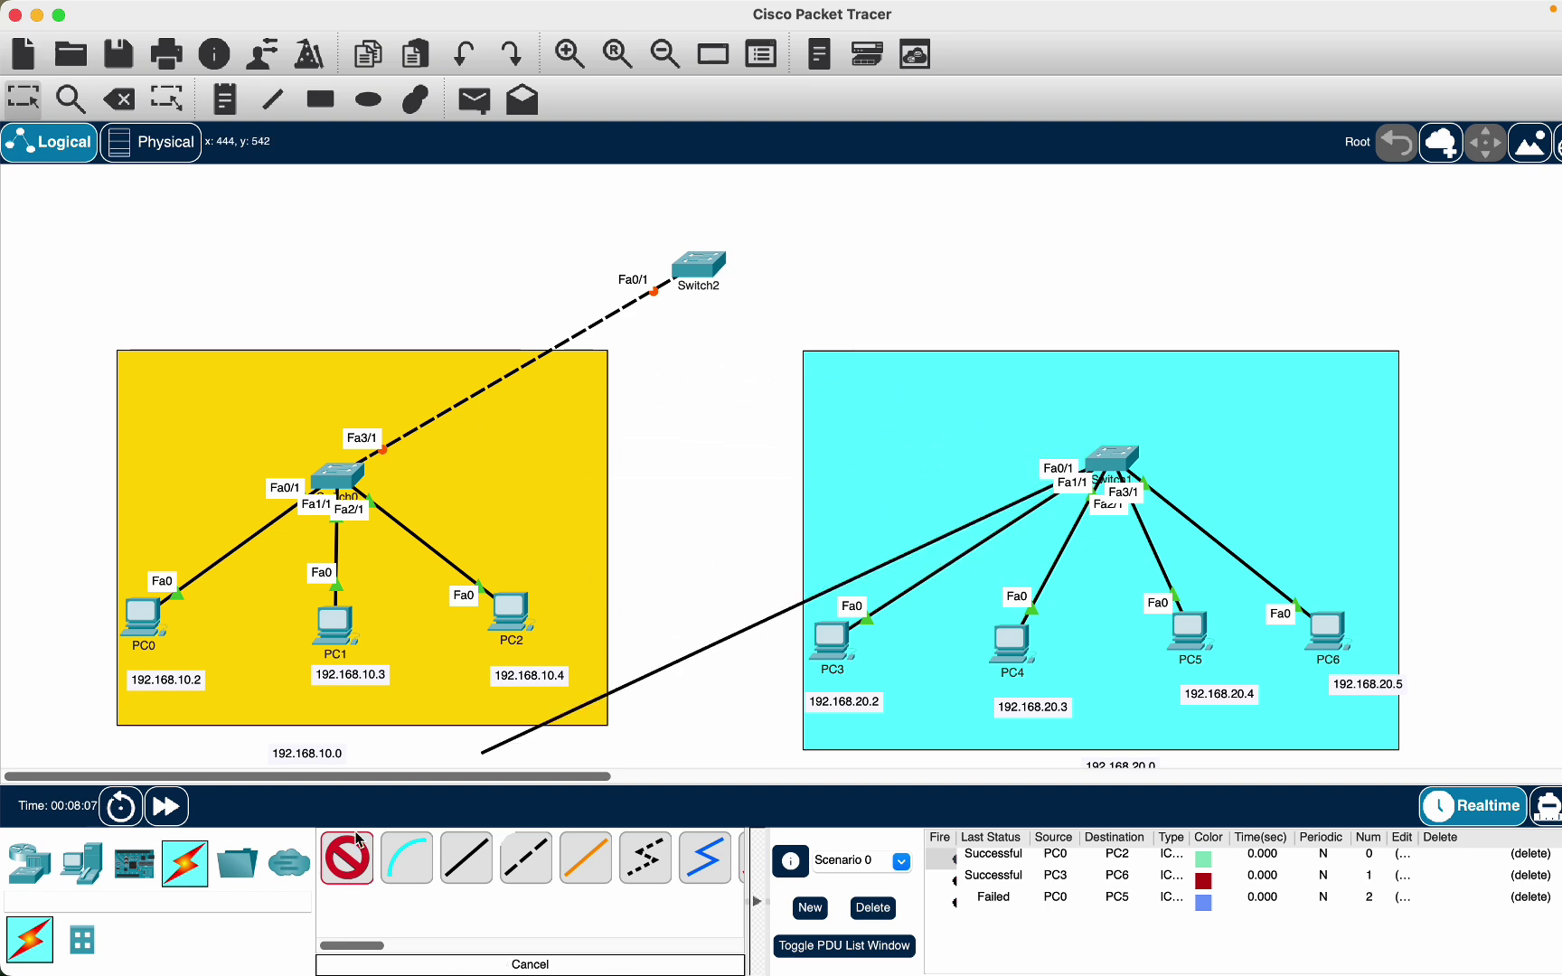
pyautogui.click(351, 878)
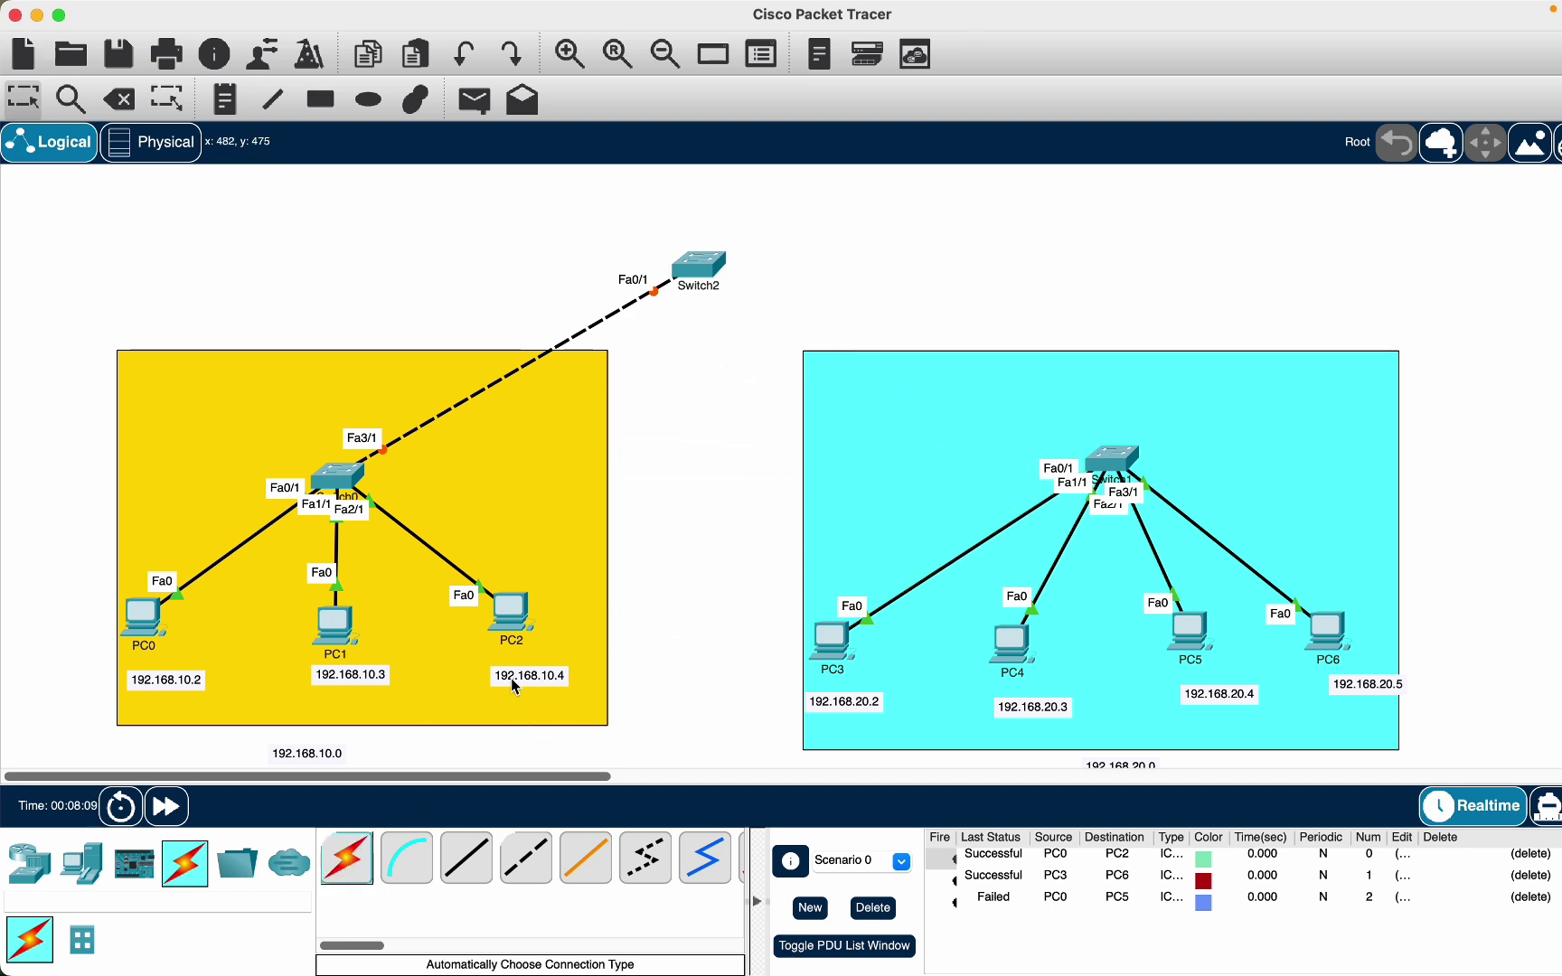
# Examine the network portion of the IP address labels under PC2, PC1, PC0 and PC4
pyautogui.doubleClick(546, 686)
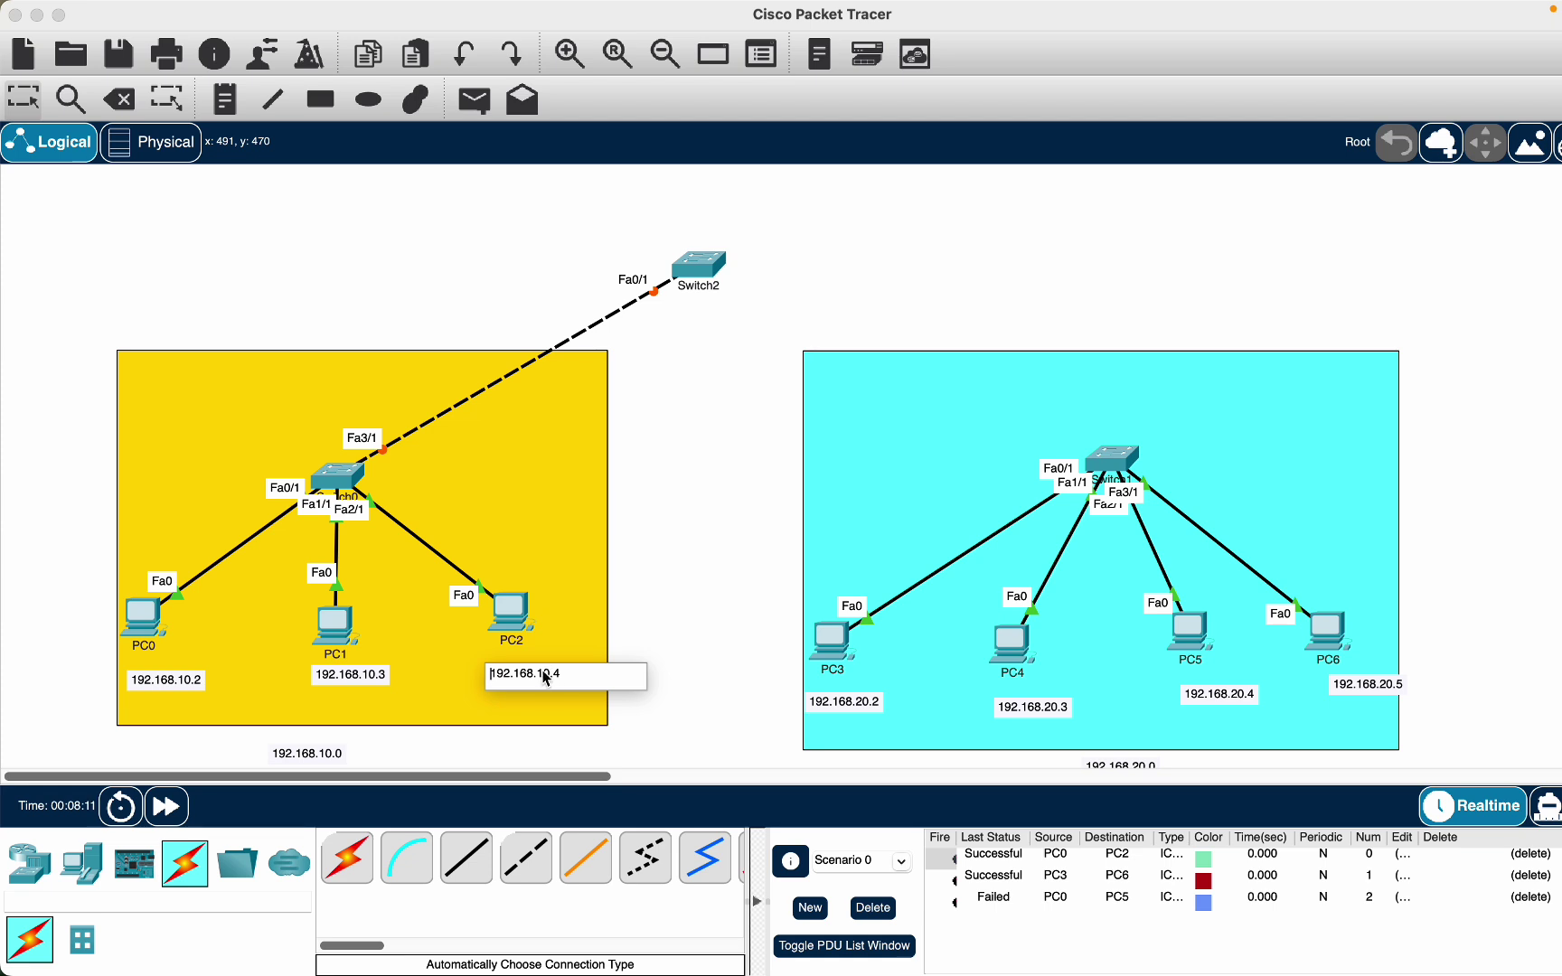
pyautogui.moveTo(553, 678); pyautogui.dragTo(482, 678)
pyautogui.doubleClick(378, 689)
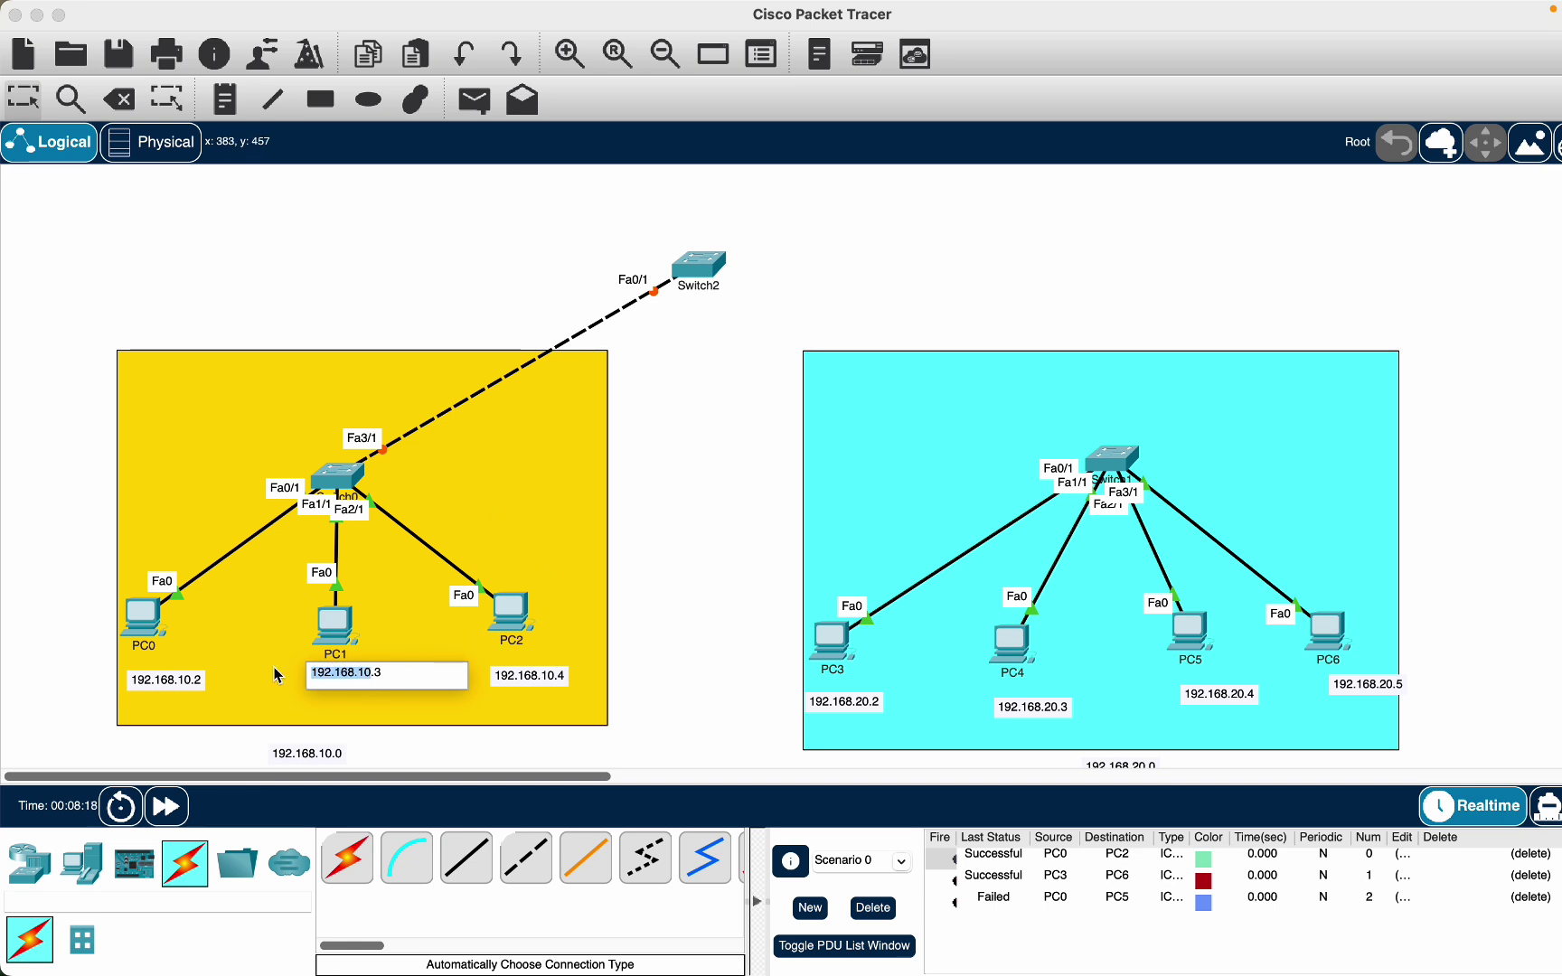
pyautogui.doubleClick(146, 687)
pyautogui.moveTo(187, 679); pyautogui.dragTo(85, 685)
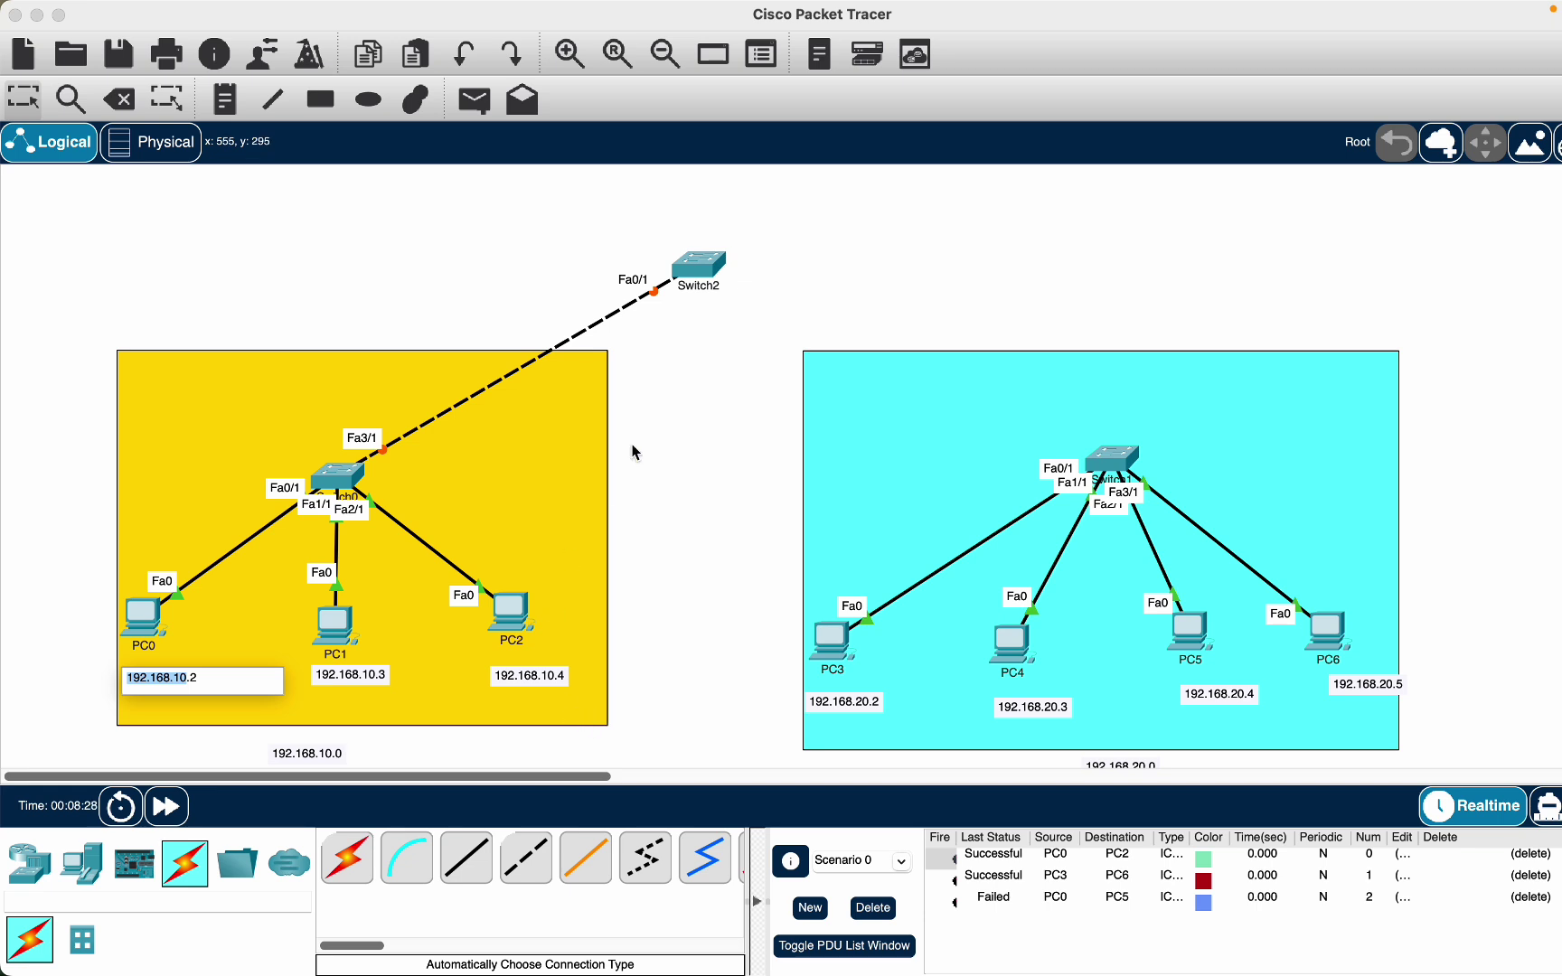
pyautogui.moveTo(700, 273); pyautogui.dragTo(664, 270)
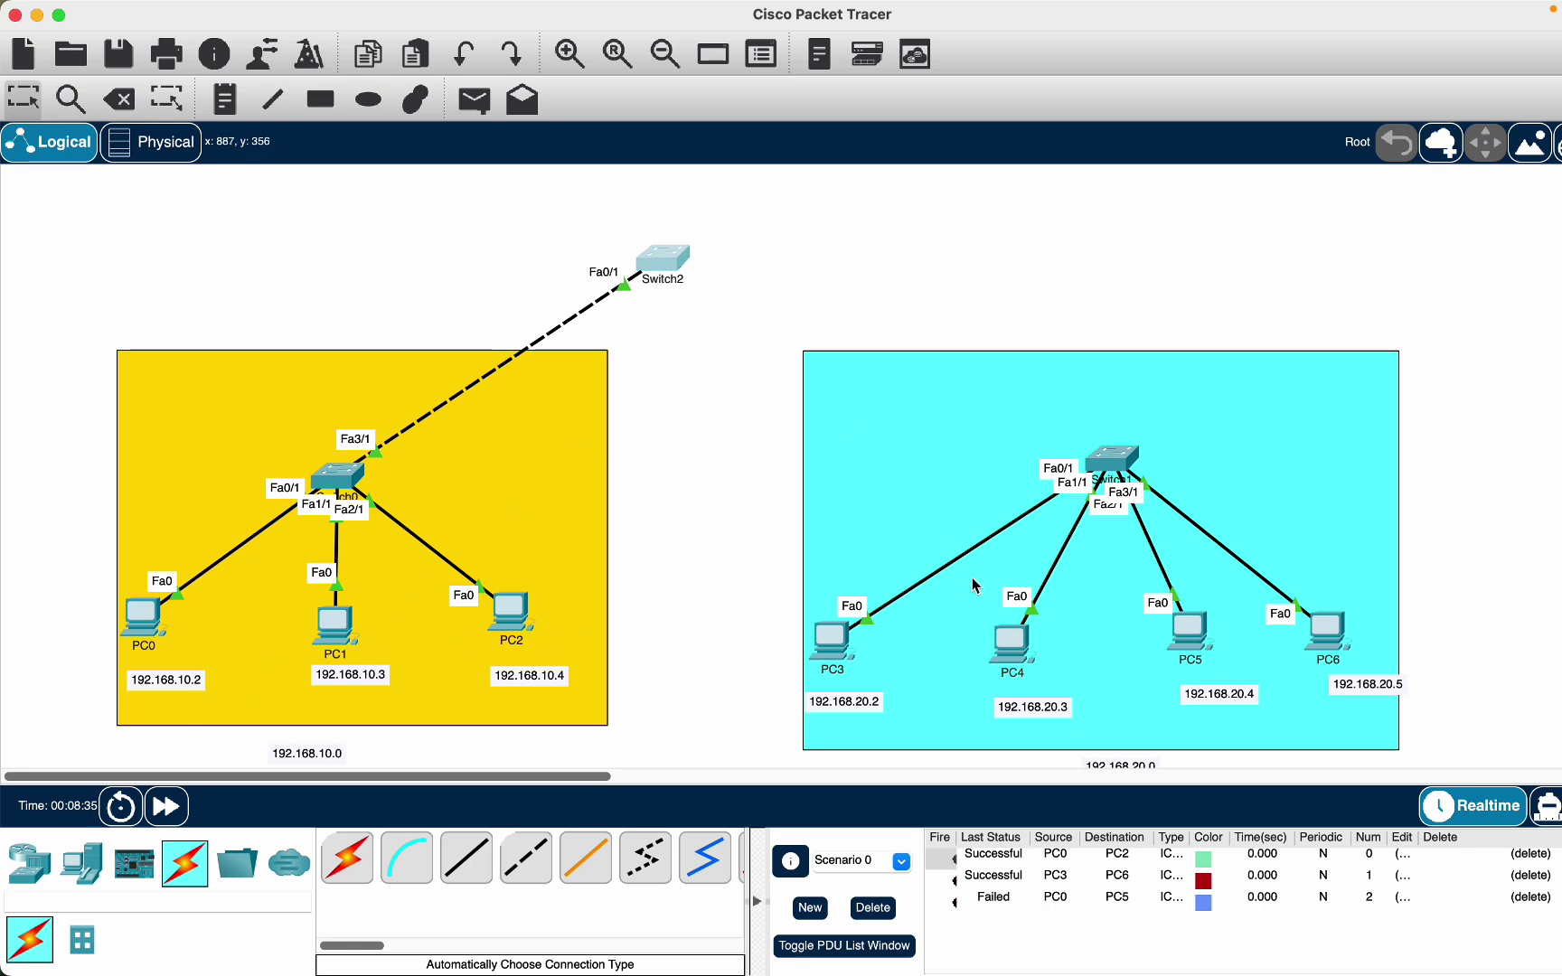
pyautogui.click(1069, 716)
pyautogui.moveTo(1052, 710); pyautogui.dragTo(972, 710)
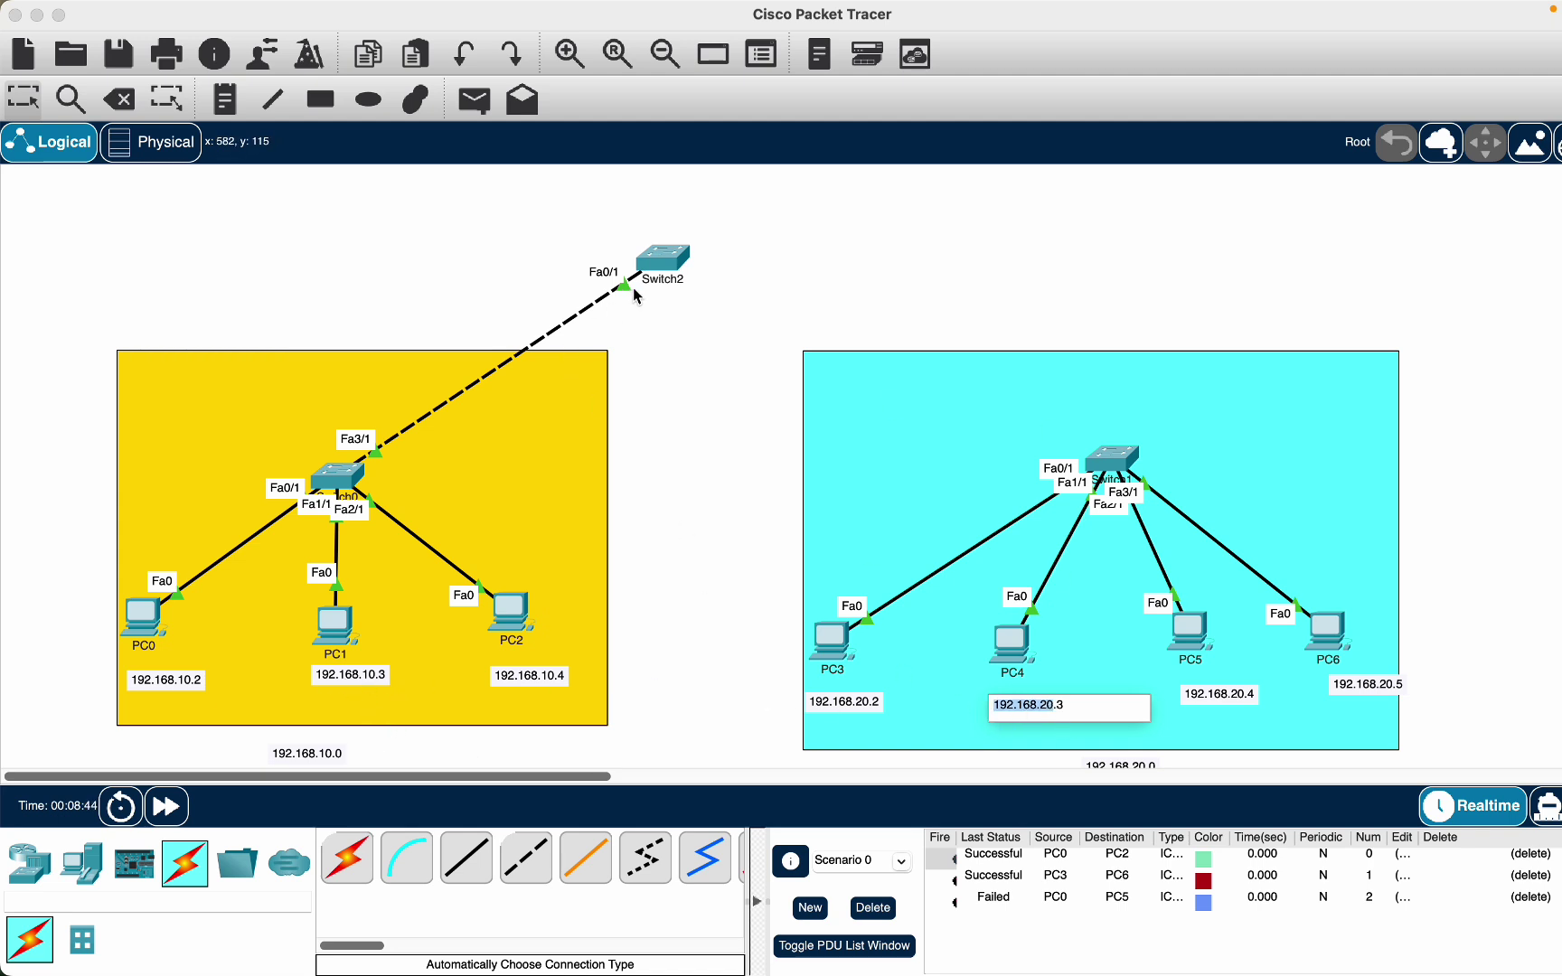
# Delete Switch2 and its cable from the workspace, keeping the yellow LAN rectangle
pyautogui.click(119, 98)
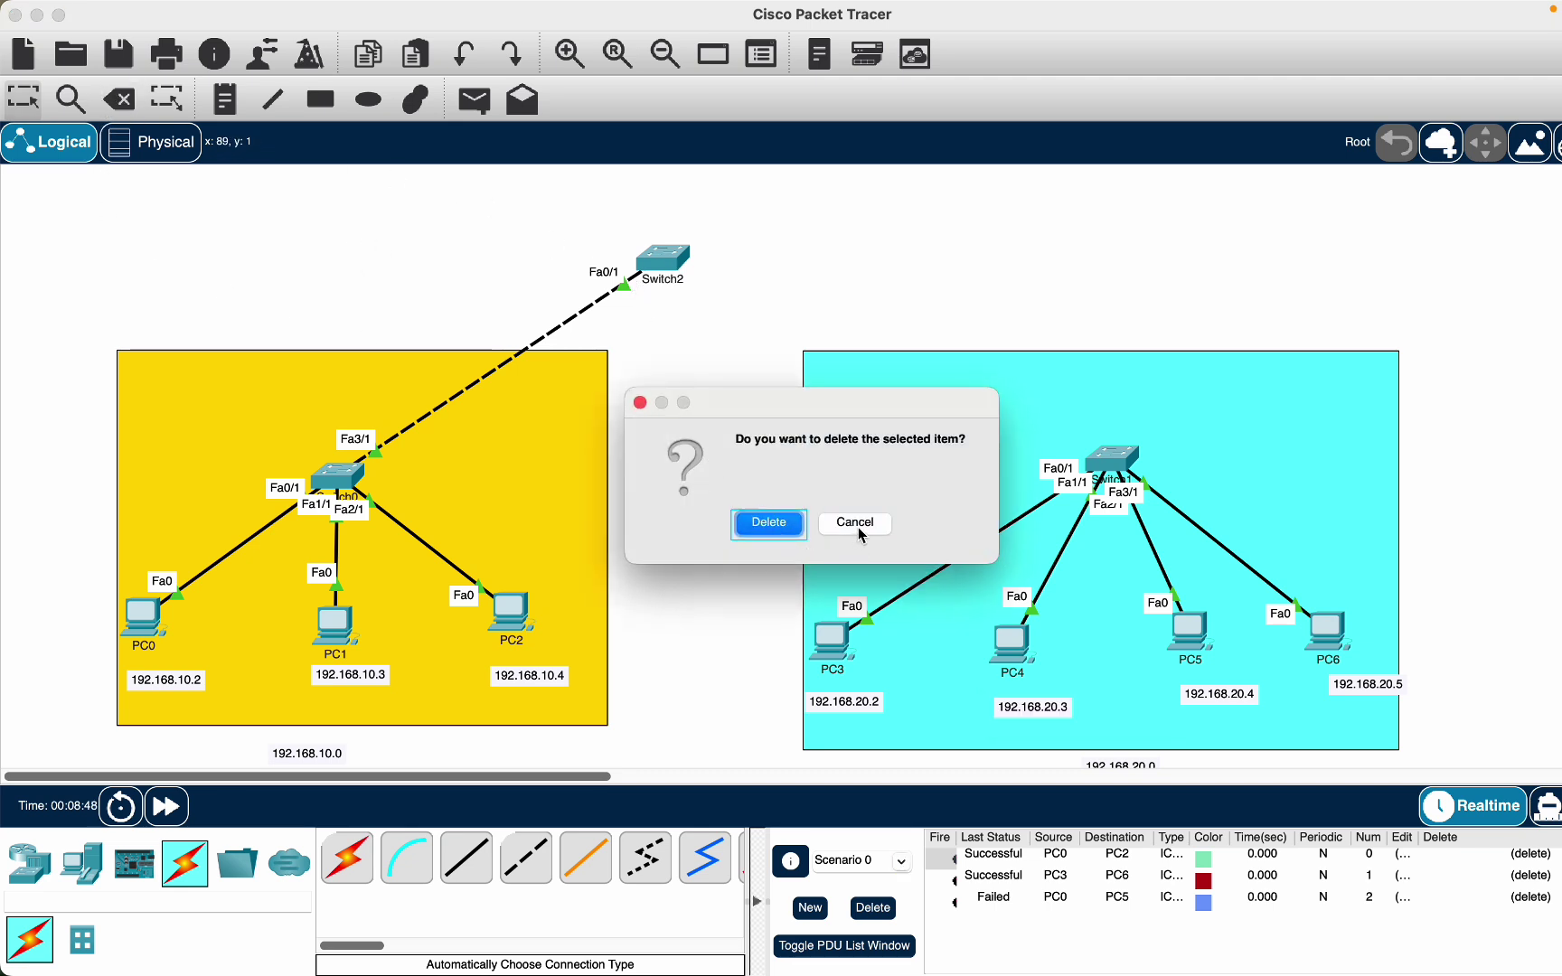
pyautogui.click(855, 523)
pyautogui.moveTo(671, 270); pyautogui.dragTo(605, 247)
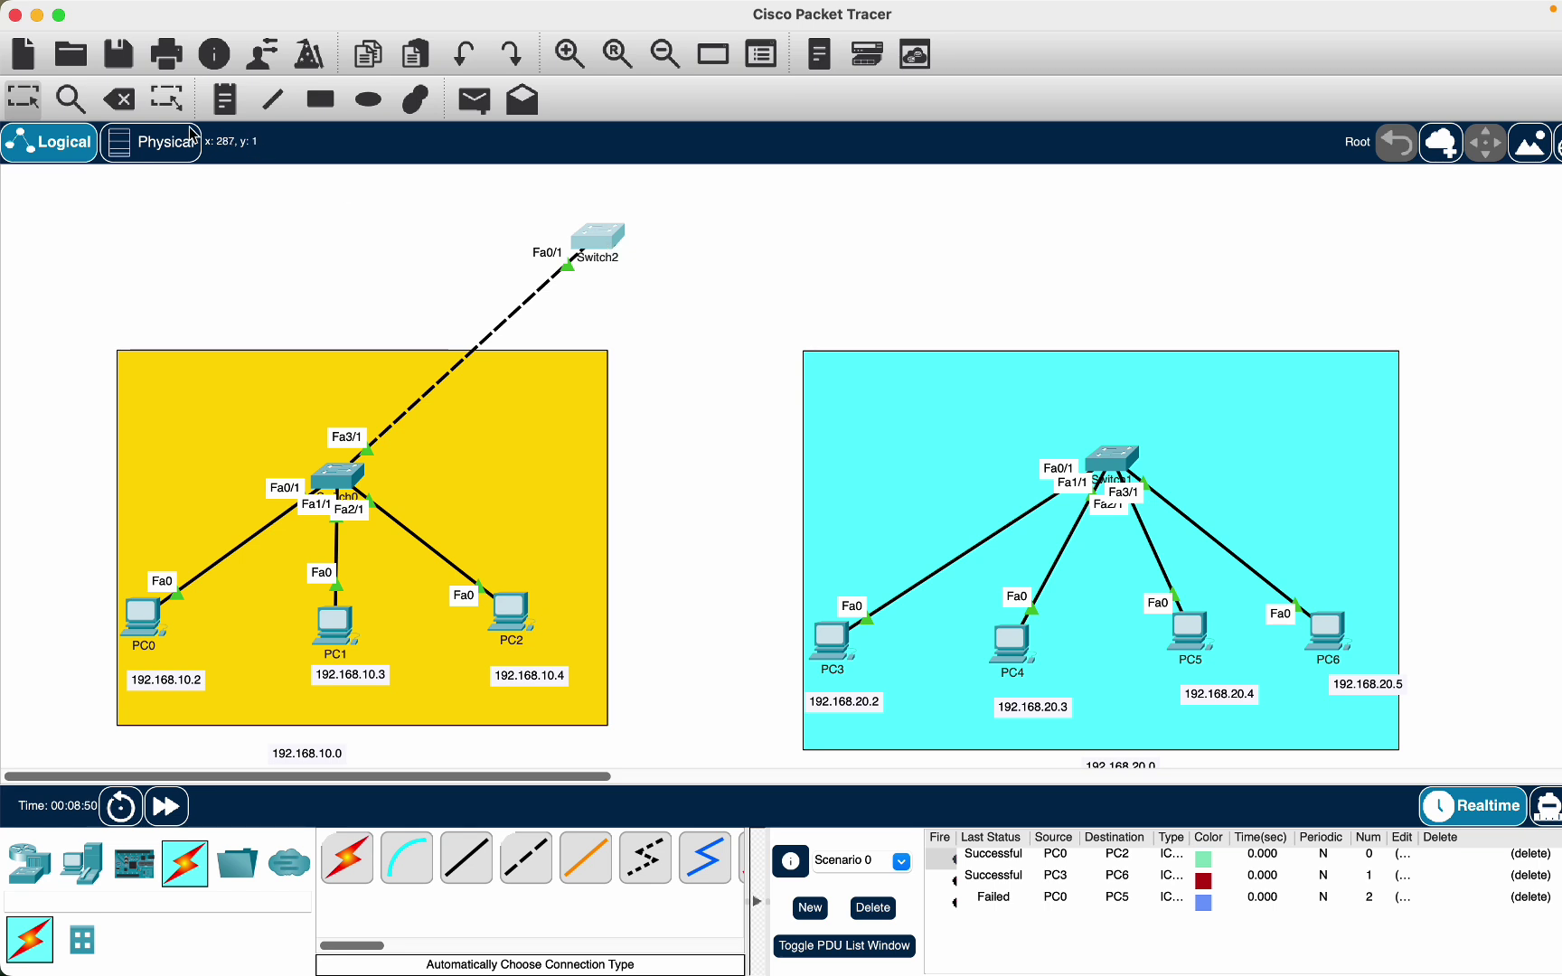
pyautogui.click(119, 99)
pyautogui.click(792, 524)
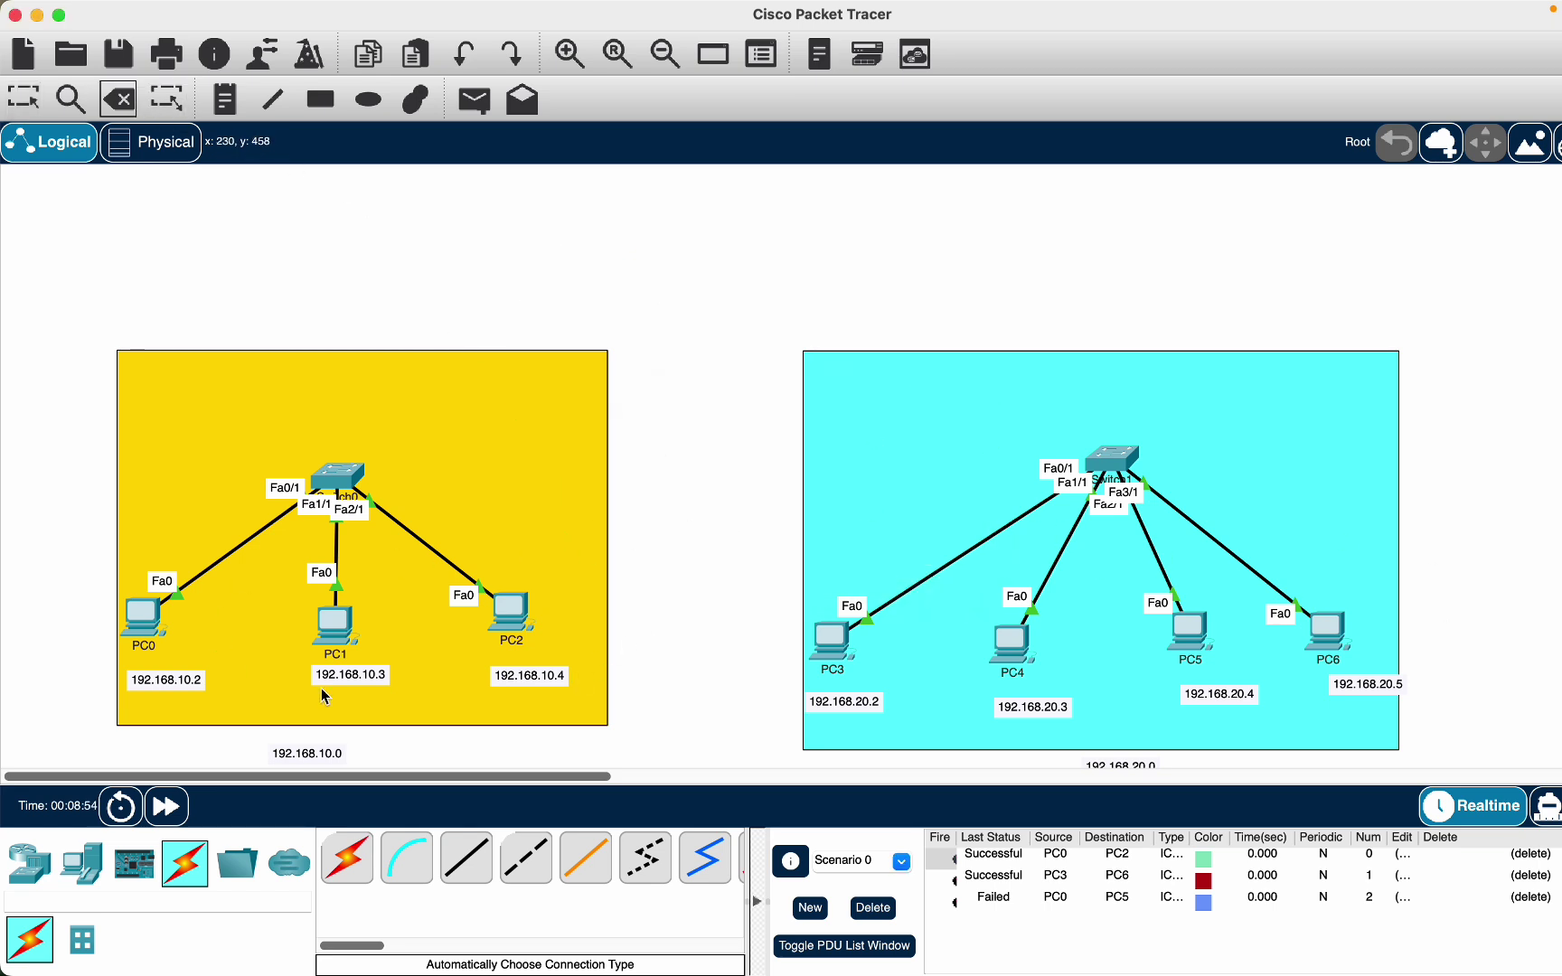
pyautogui.click(221, 414)
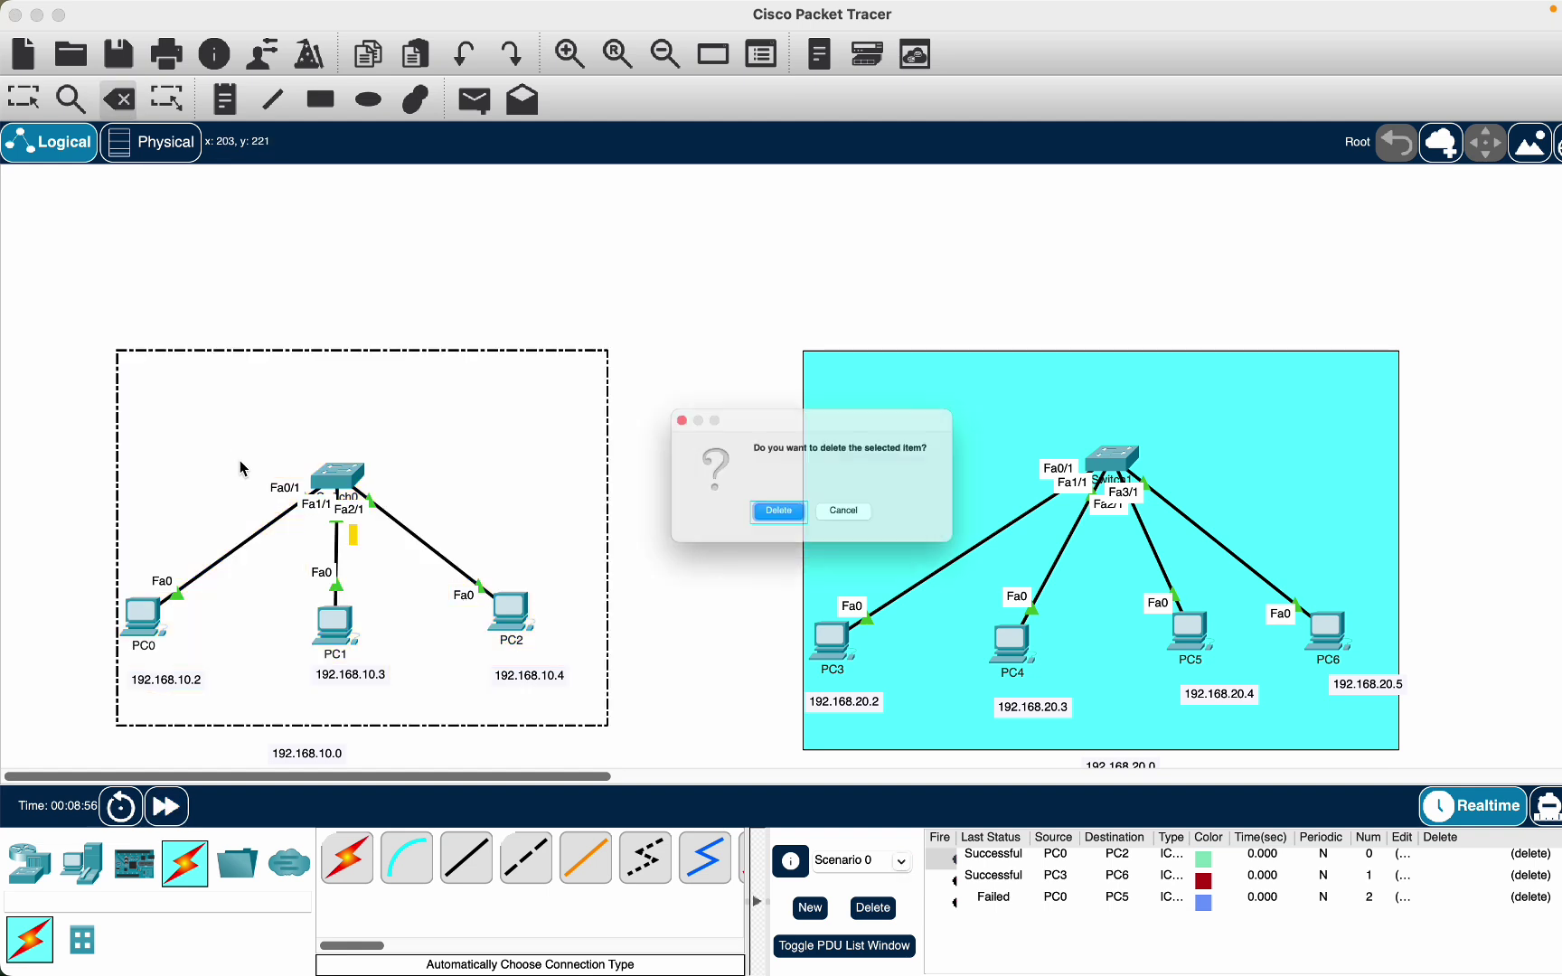
pyautogui.click(850, 524)
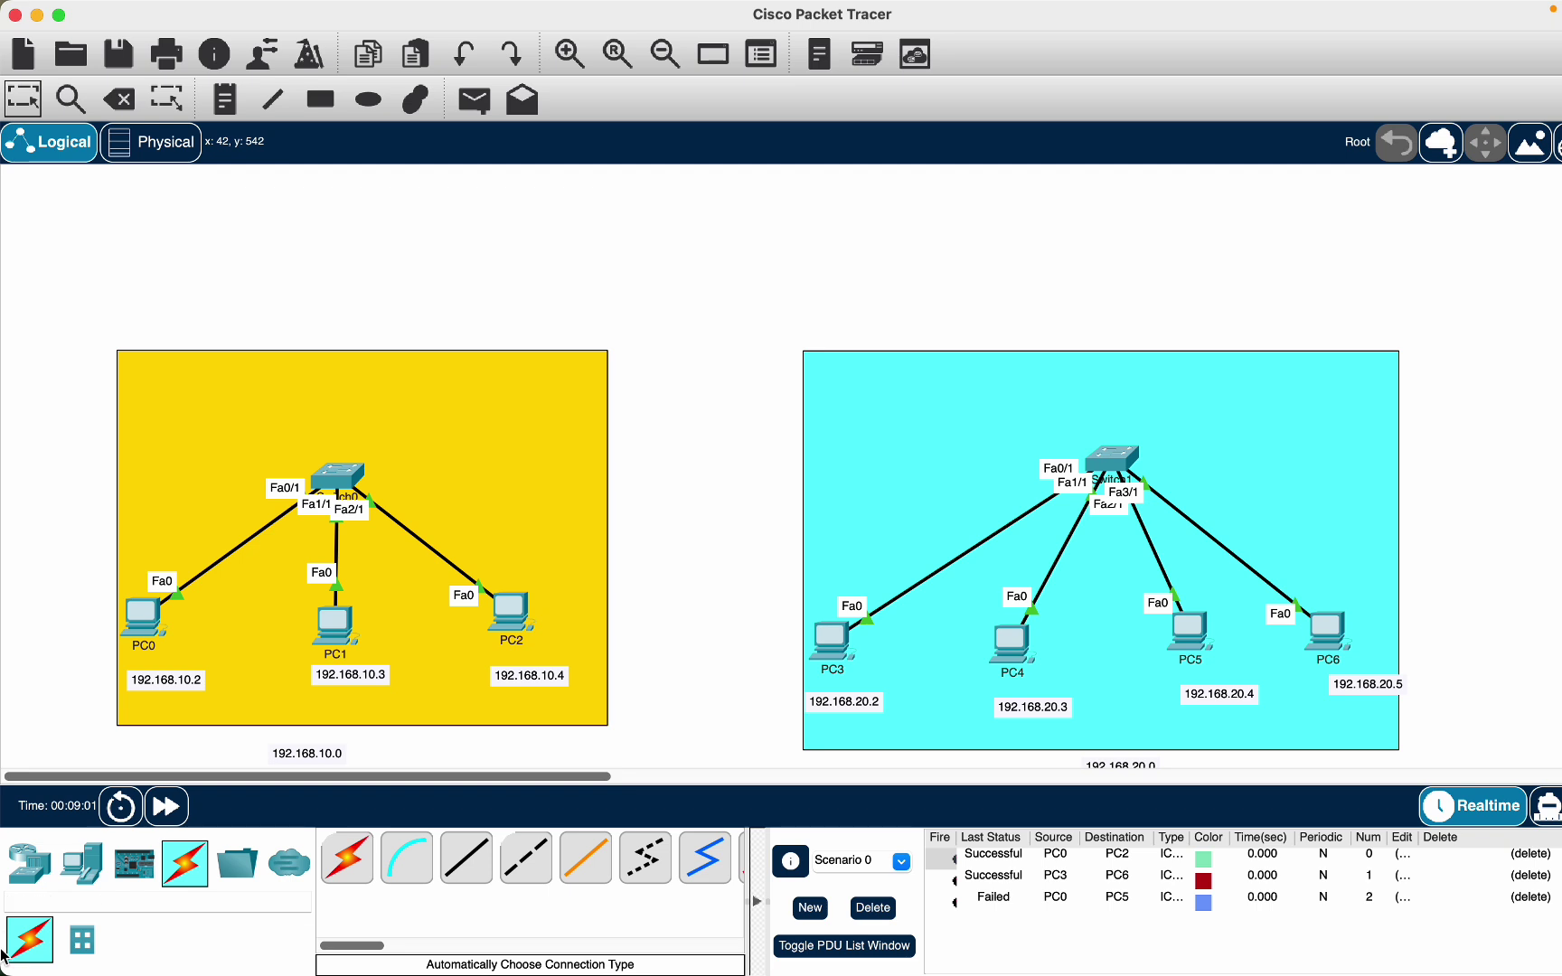
# Place one router above the 192.168.10.0 LAN and another above the 192.168.20.0 LAN
pyautogui.click(37, 874)
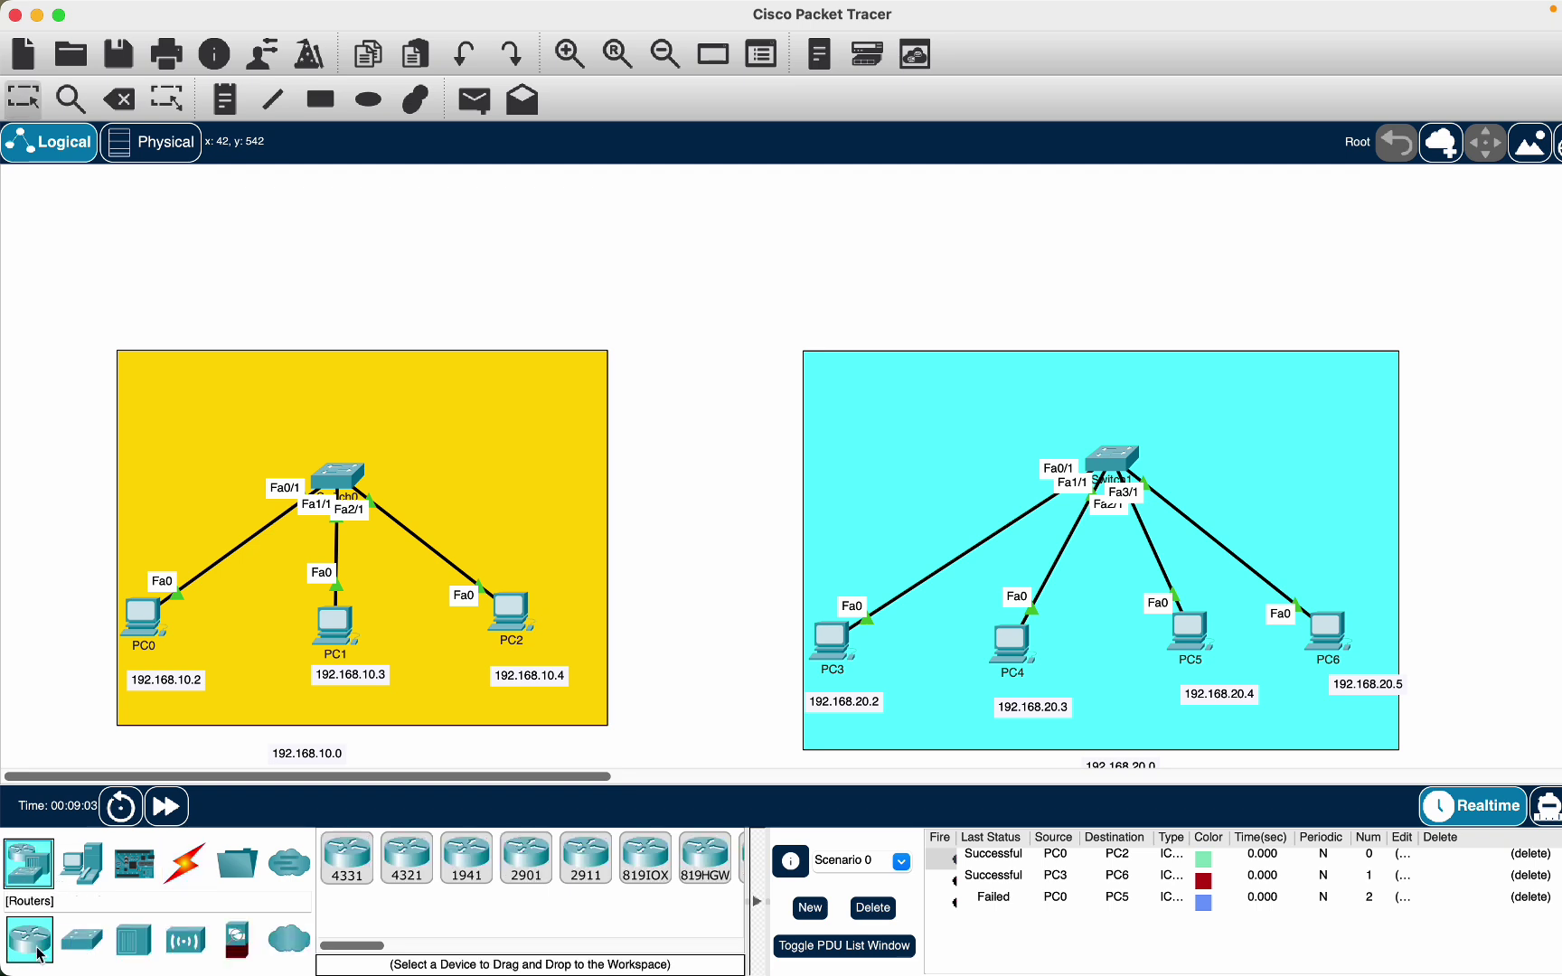
pyautogui.moveTo(36, 953); pyautogui.dragTo(352, 278)
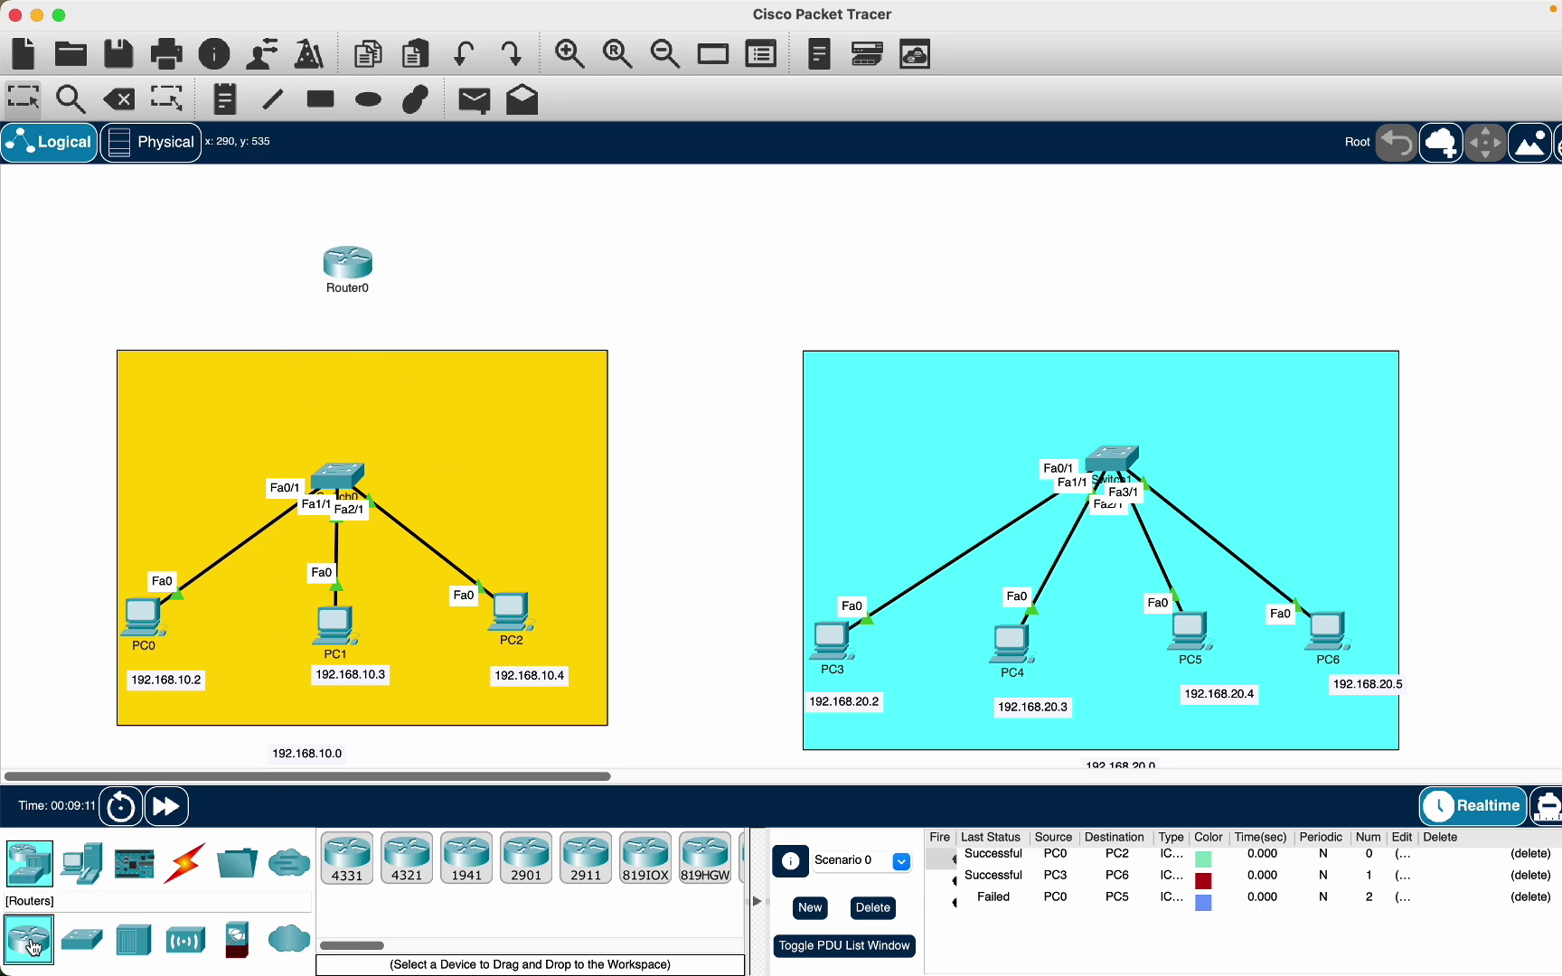
pyautogui.moveTo(30, 942); pyautogui.dragTo(1117, 271)
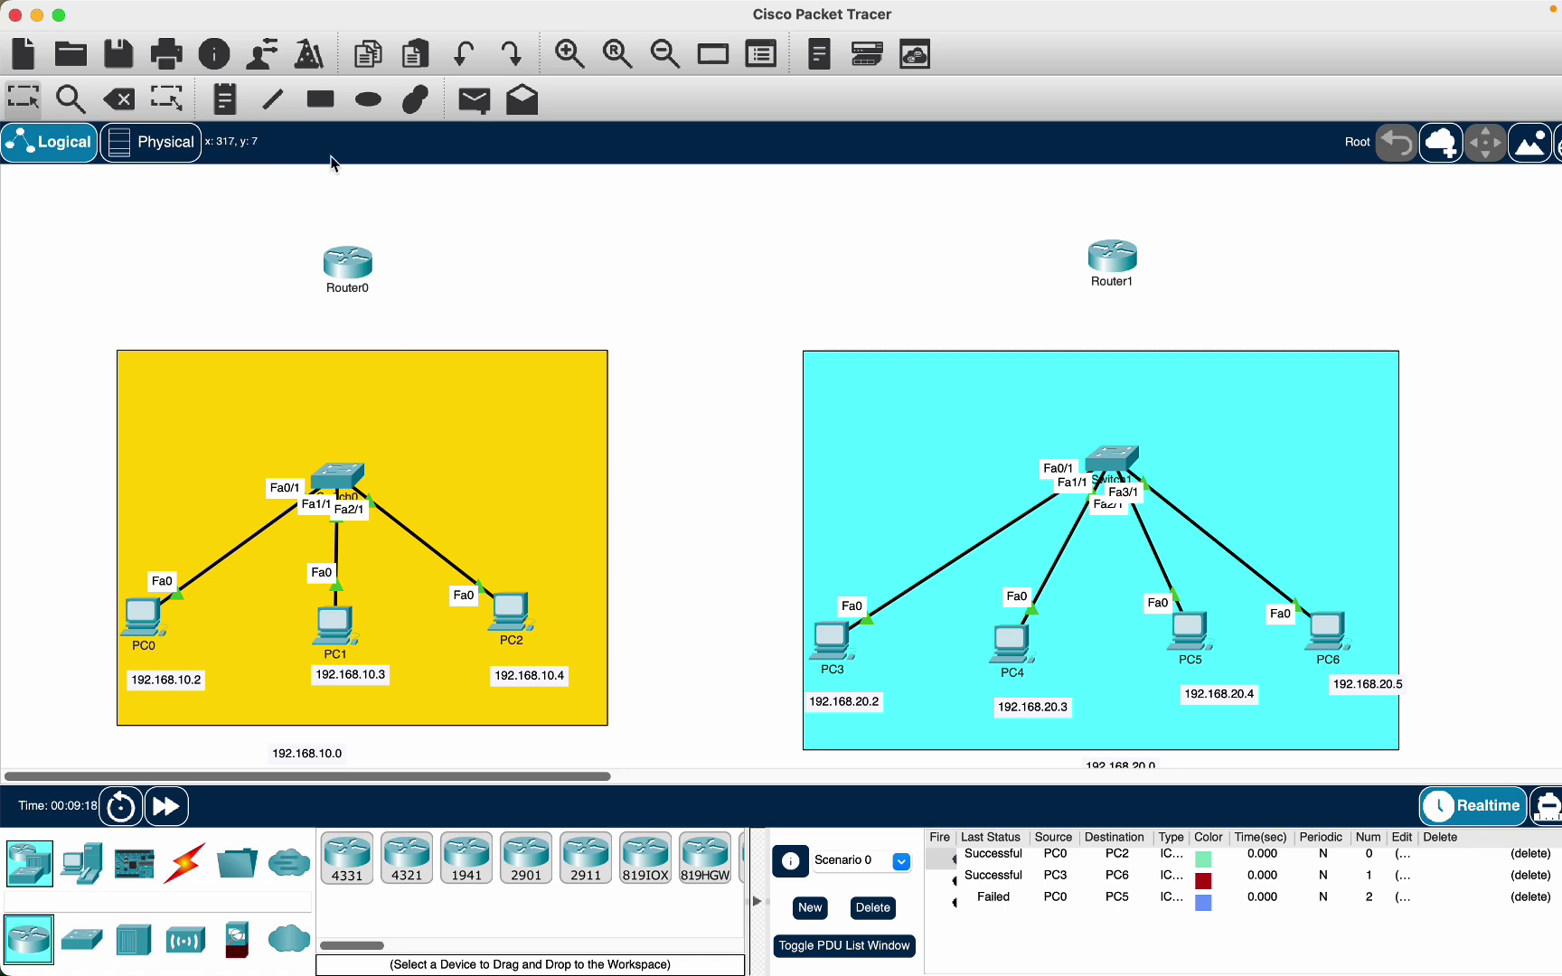
# Connect Switch0 to Router0 with an automatically chosen cable
pyautogui.click(184, 863)
pyautogui.click(347, 857)
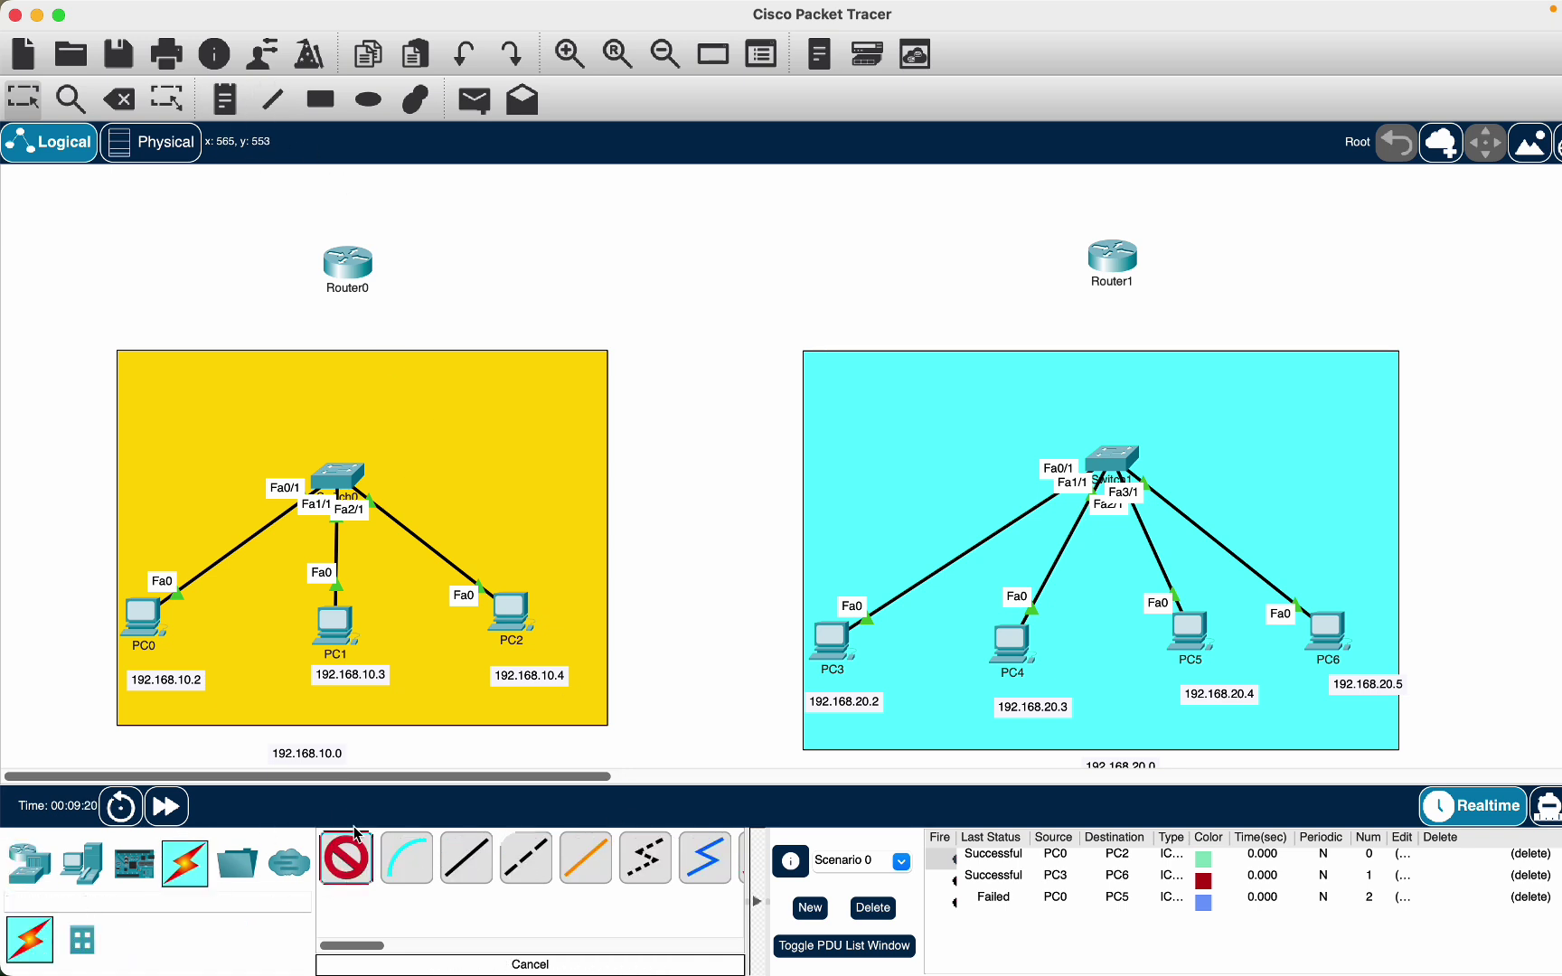
pyautogui.click(340, 471)
pyautogui.click(372, 266)
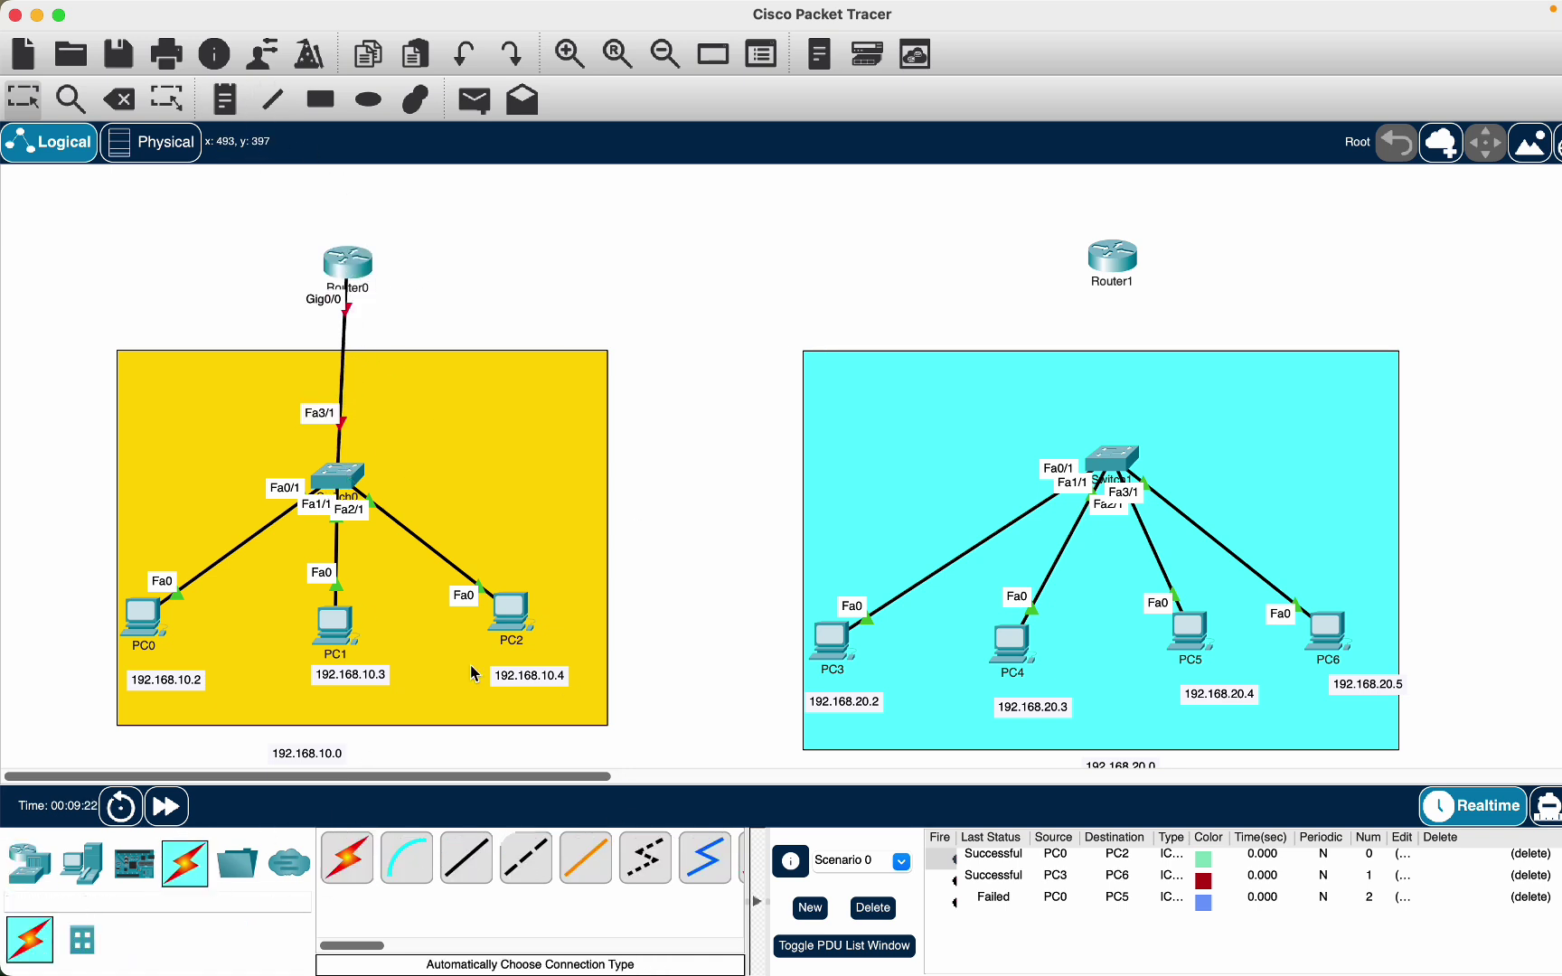
# Try to connect Switch1 to Router1 with an automatically chosen cable
pyautogui.click(344, 868)
pyautogui.click(1111, 459)
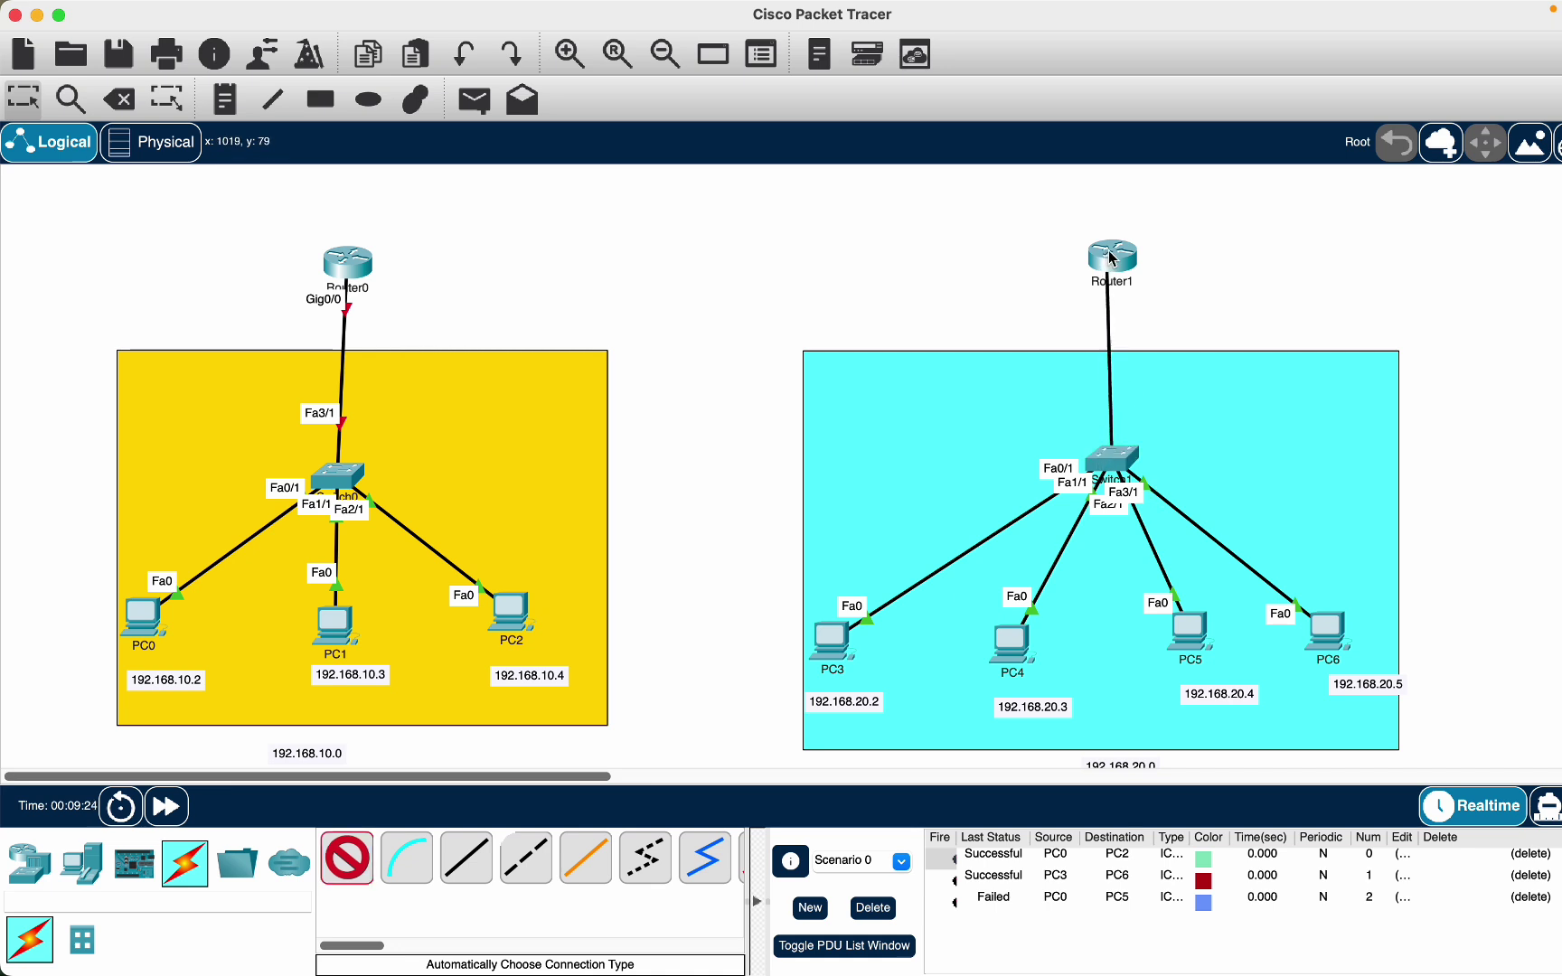
pyautogui.click(1113, 270)
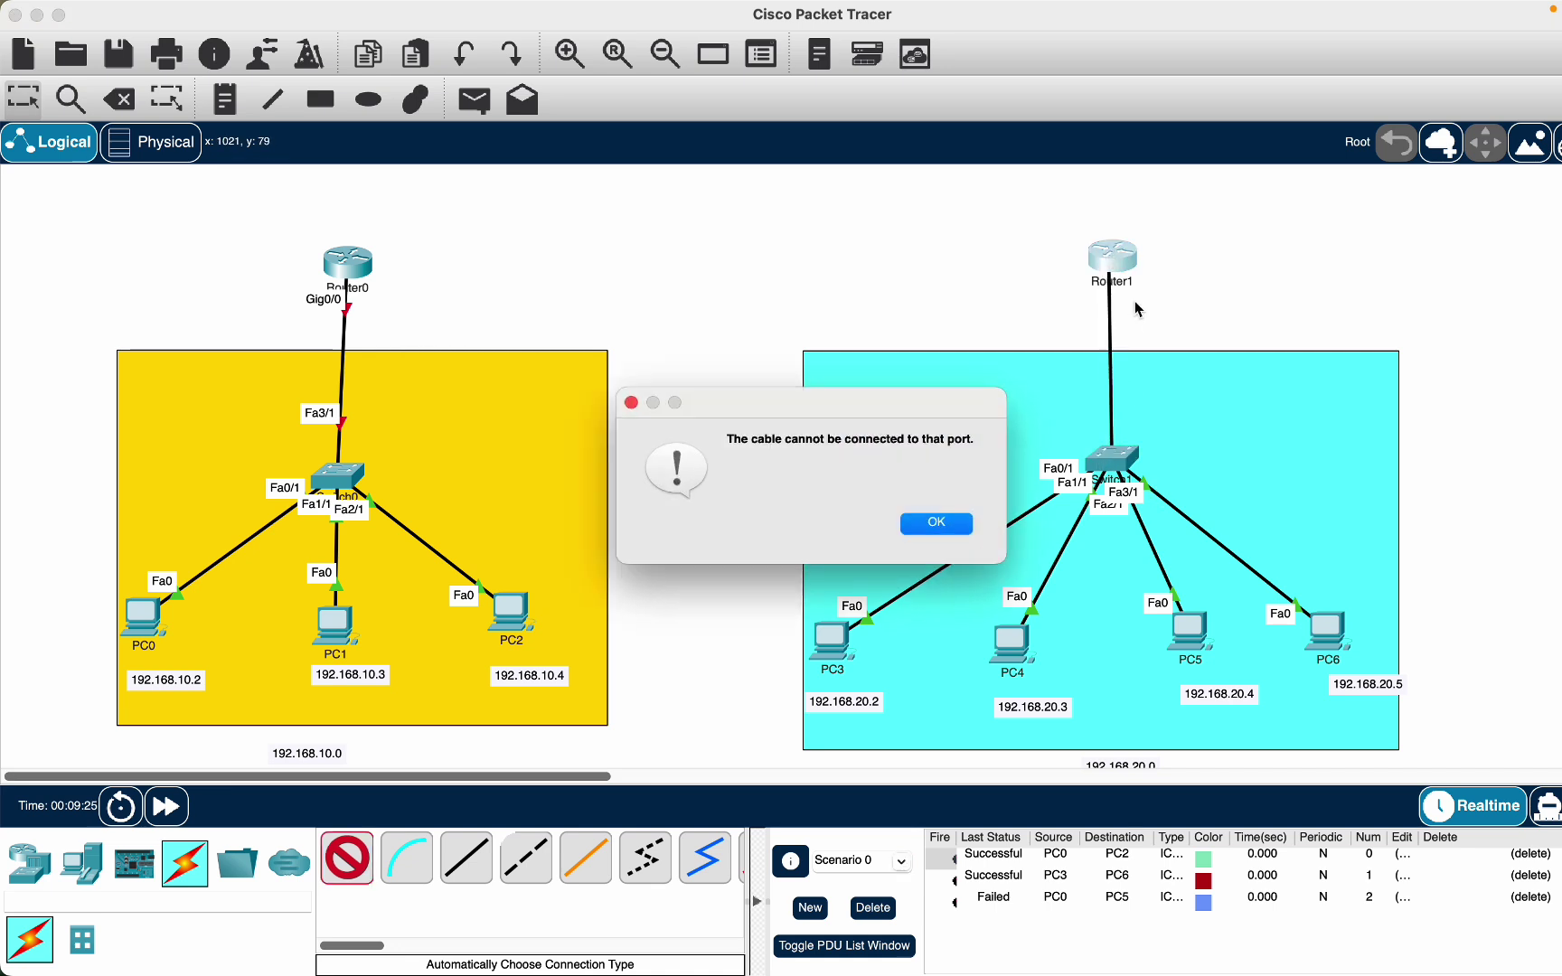
pyautogui.click(947, 537)
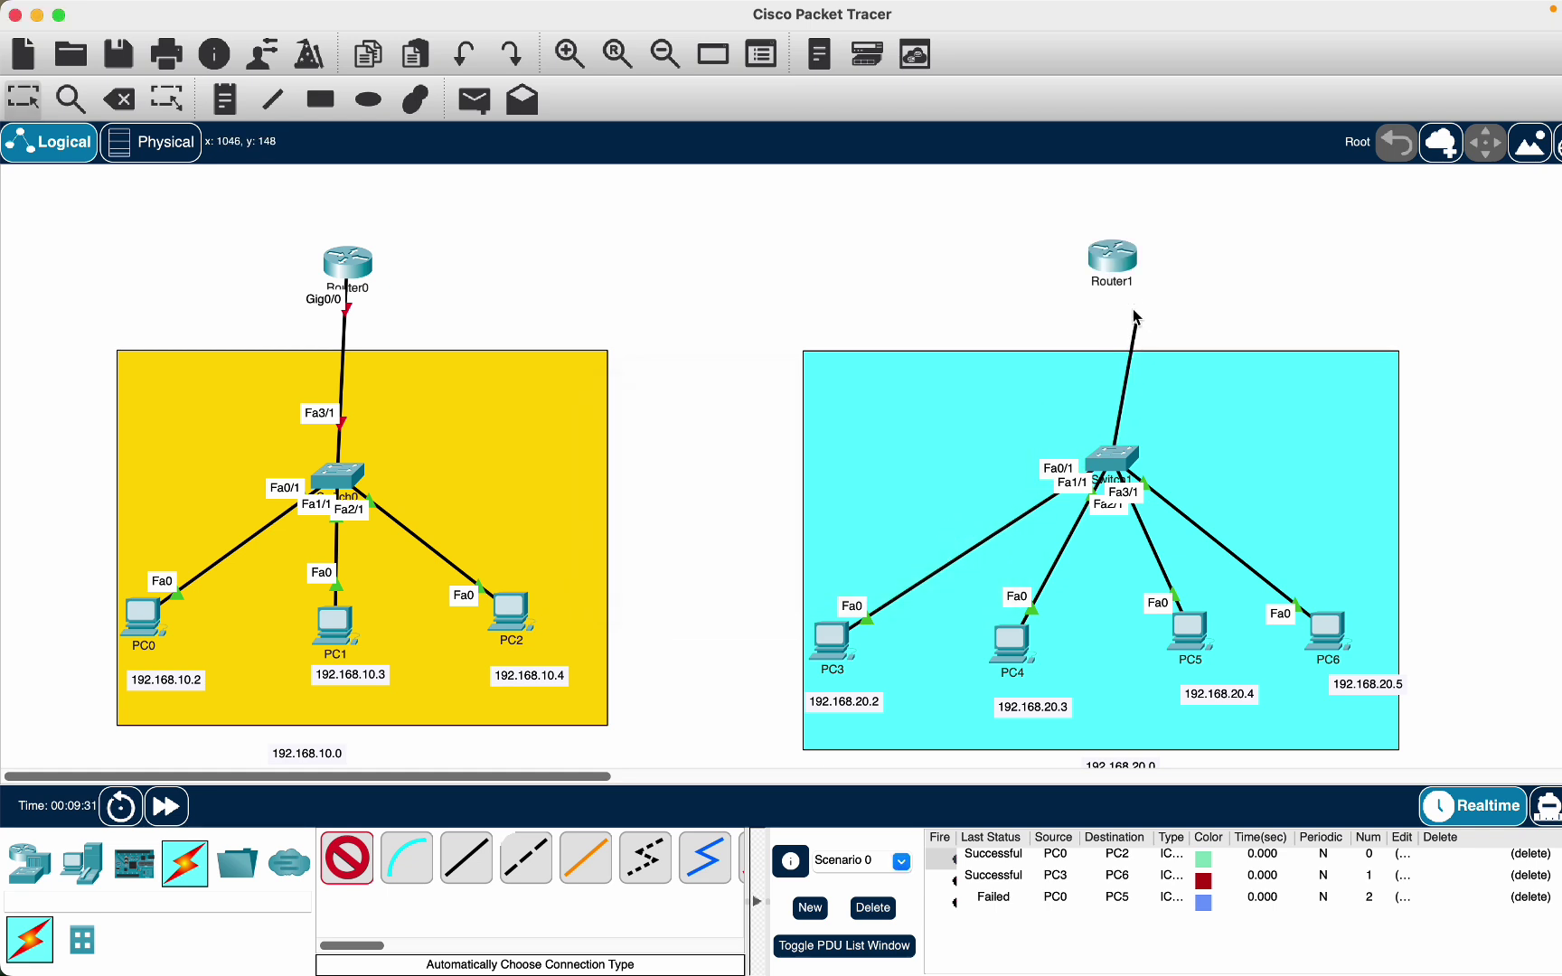
pyautogui.click(1112, 262)
pyautogui.click(935, 526)
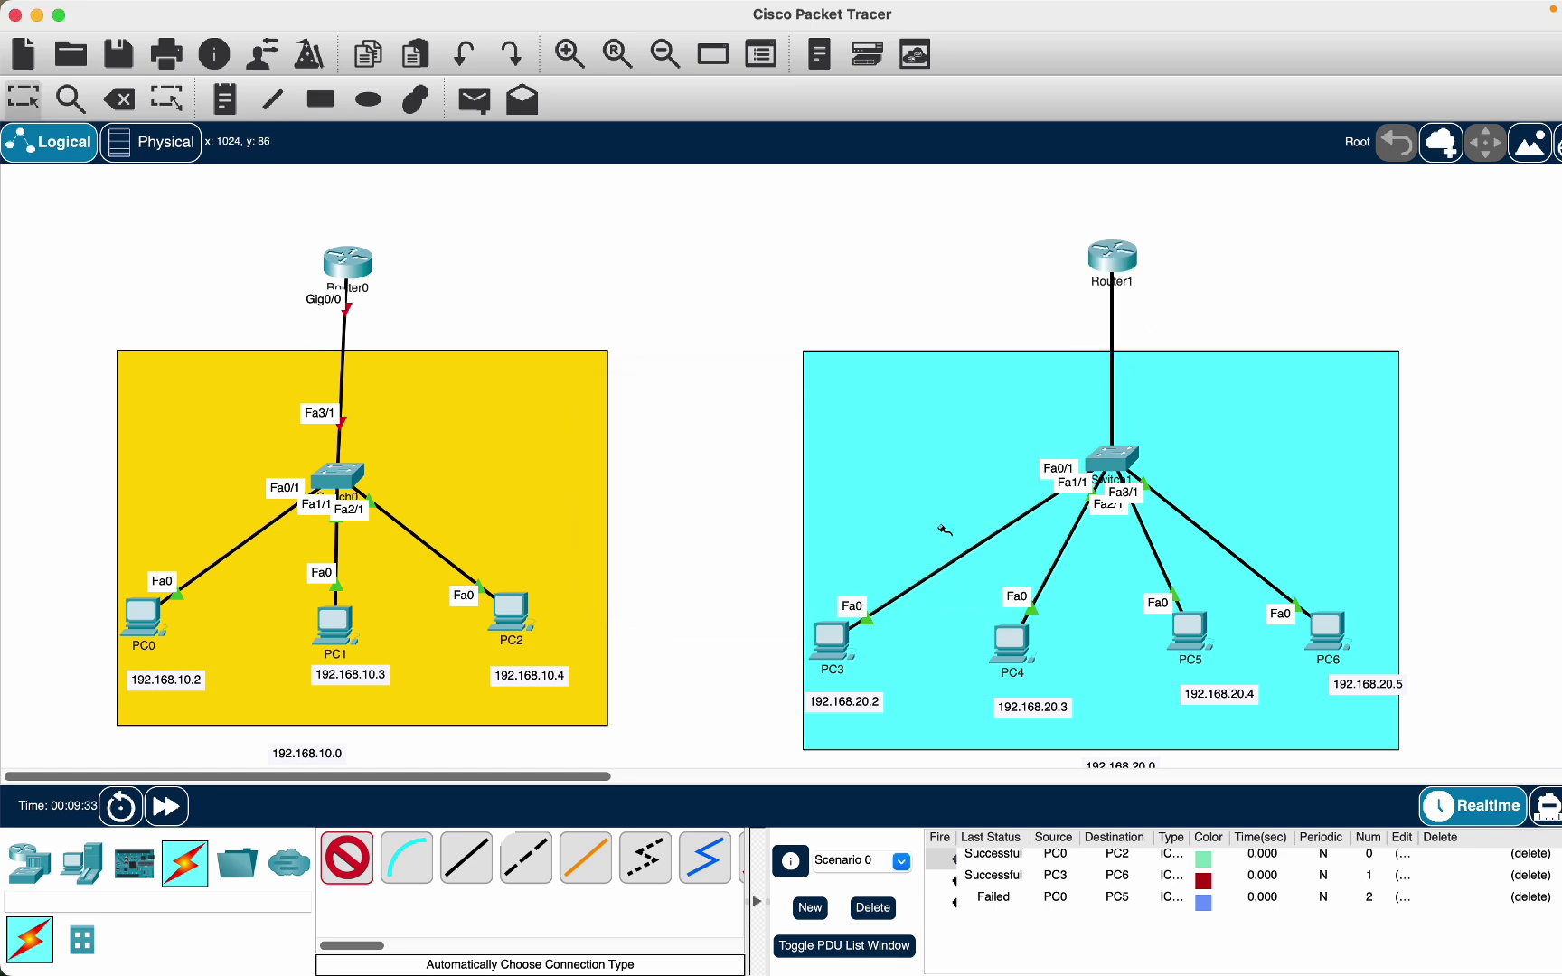
pyautogui.click(369, 877)
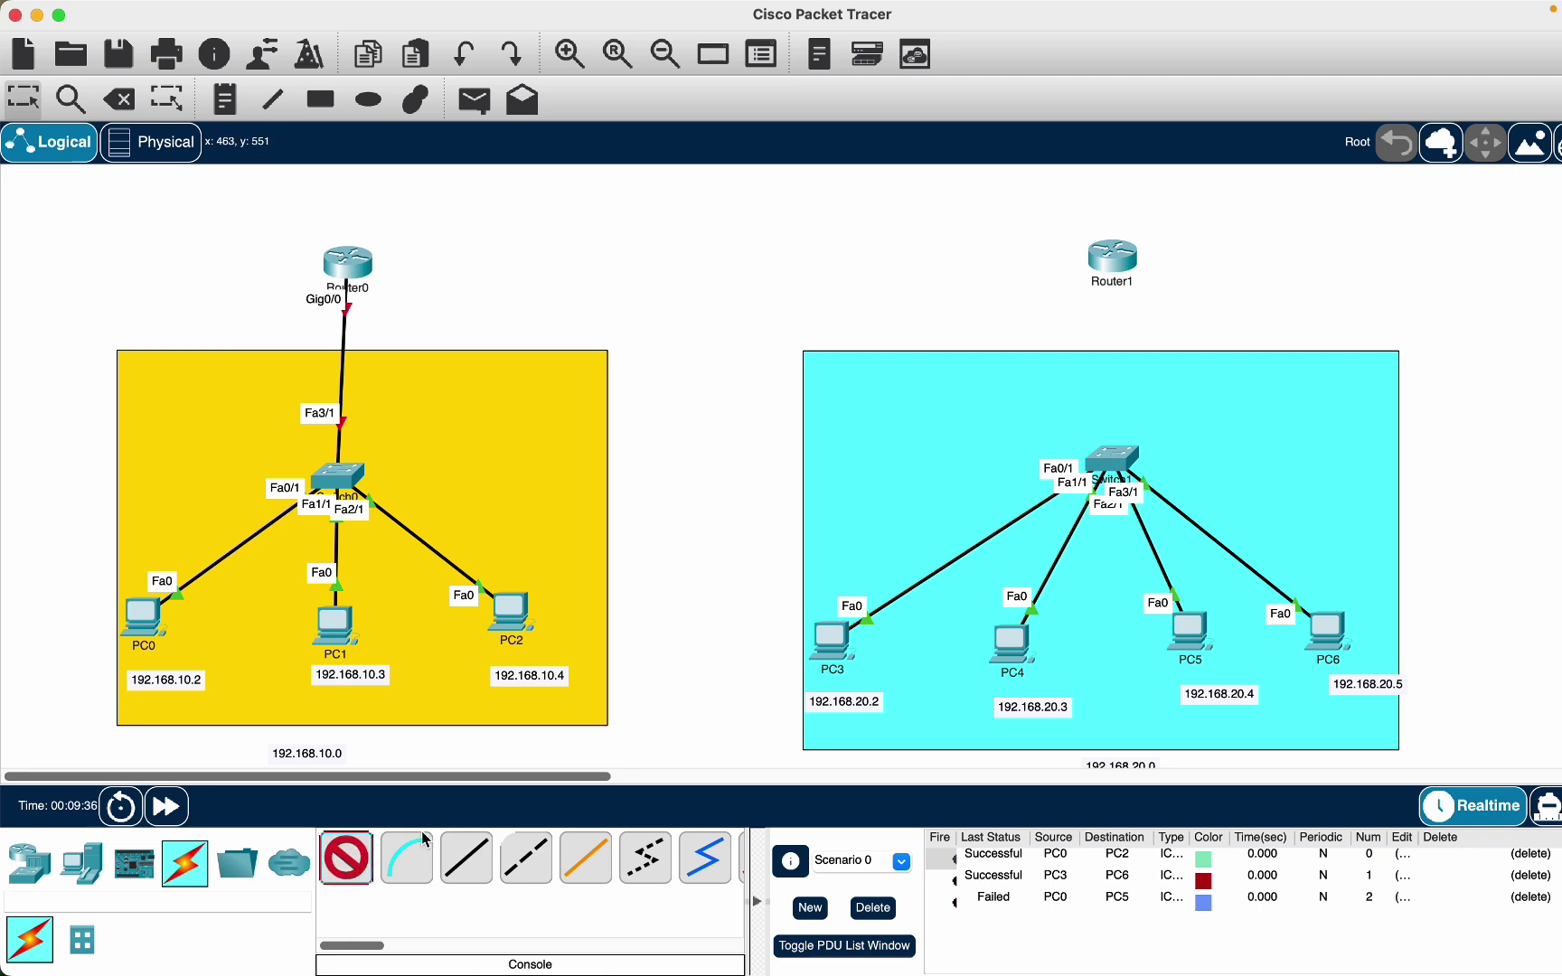
pyautogui.click(1113, 459)
pyautogui.click(1119, 269)
pyautogui.click(930, 522)
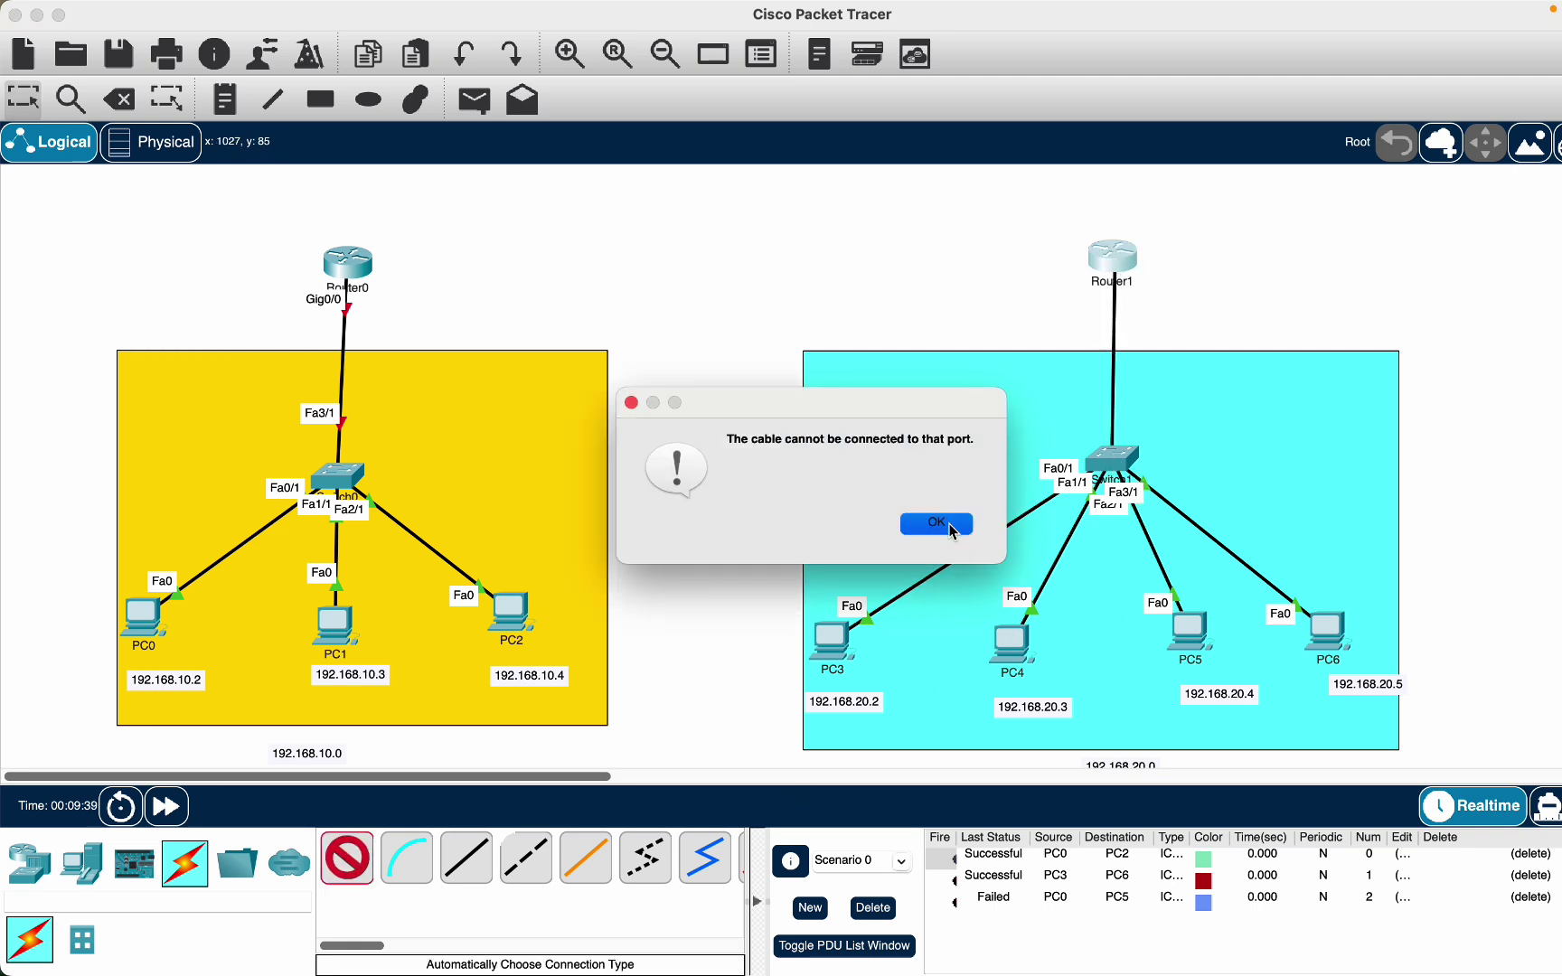
pyautogui.press('Escape')
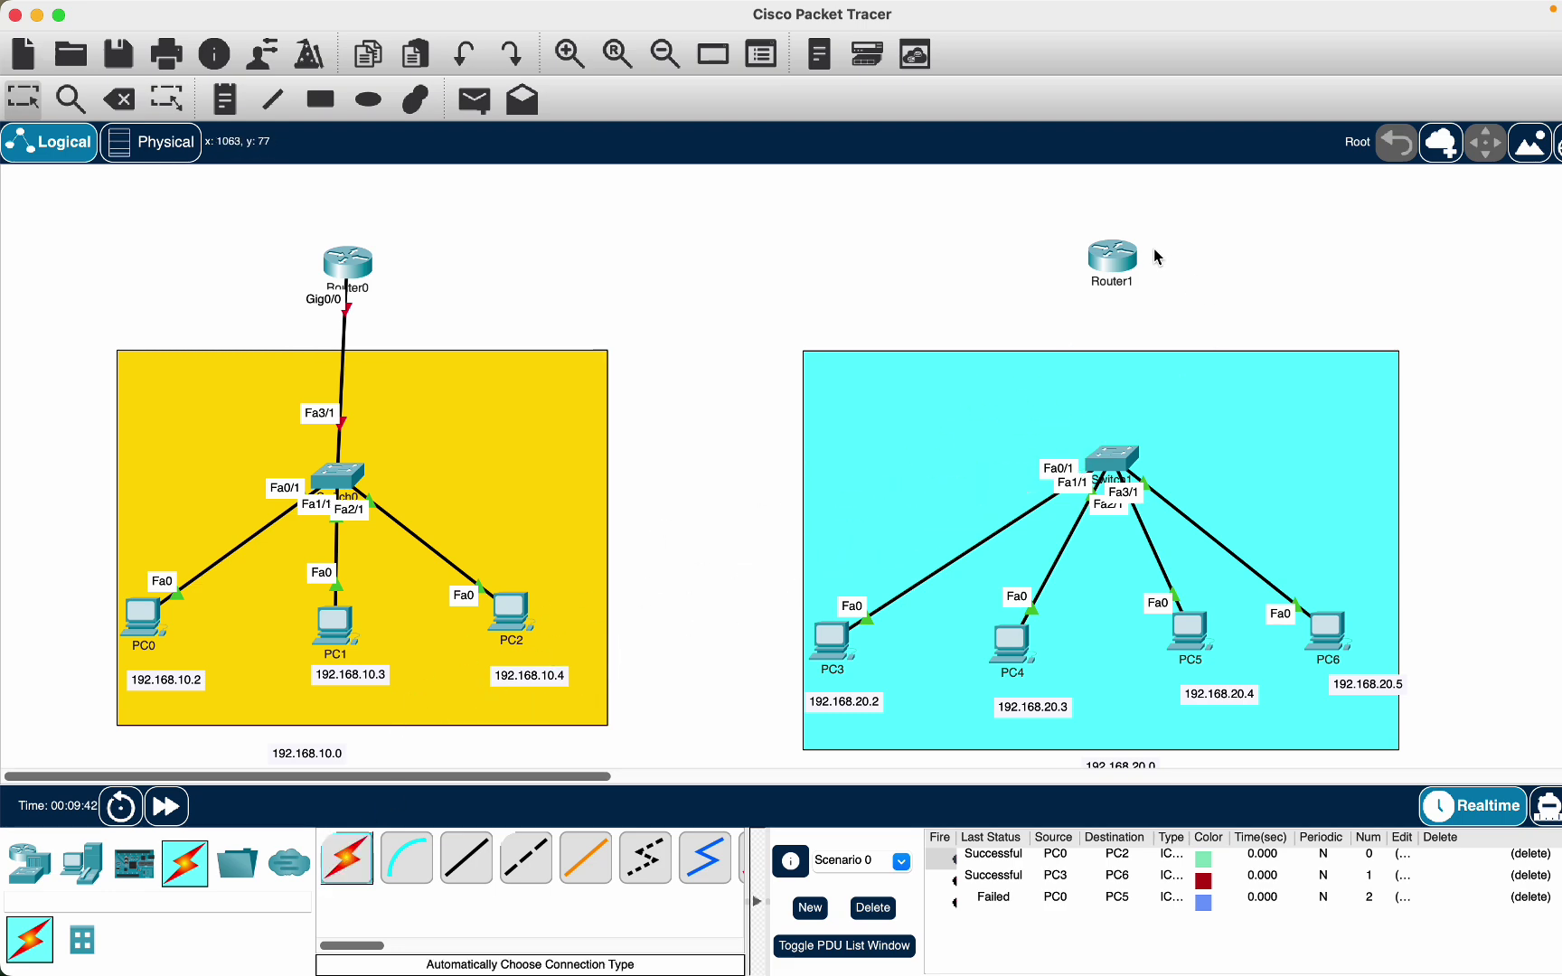
# Power off Switch1, install a PT-SWITCH-NM-1CFE module in an empty slot, and power the switch back on
pyautogui.click(1129, 269)
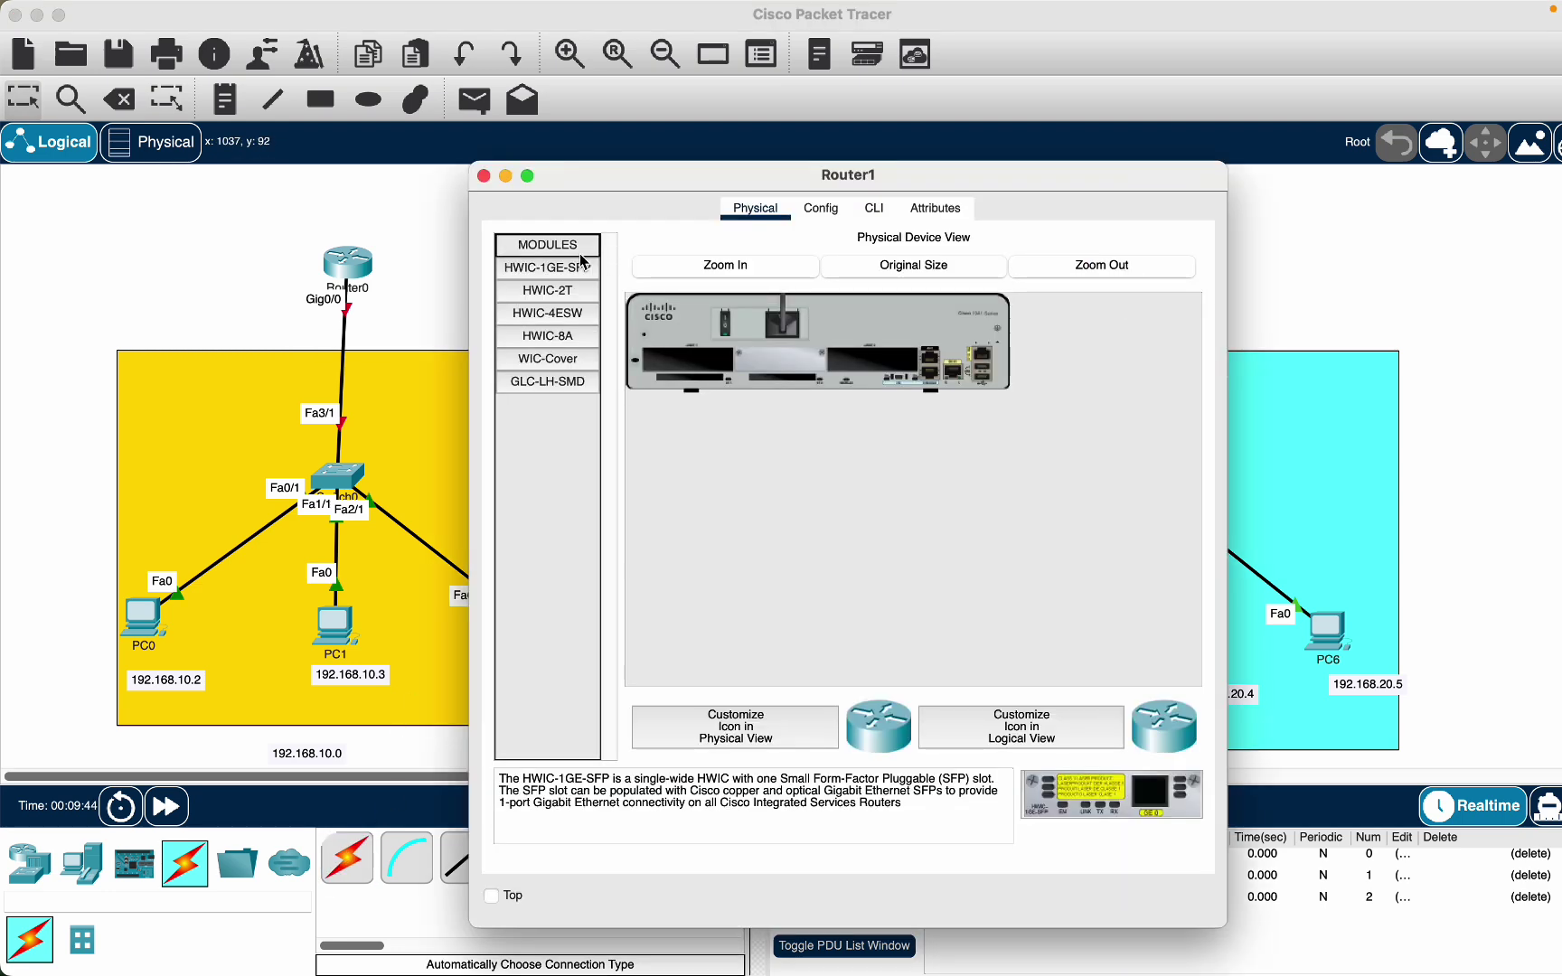
pyautogui.click(483, 176)
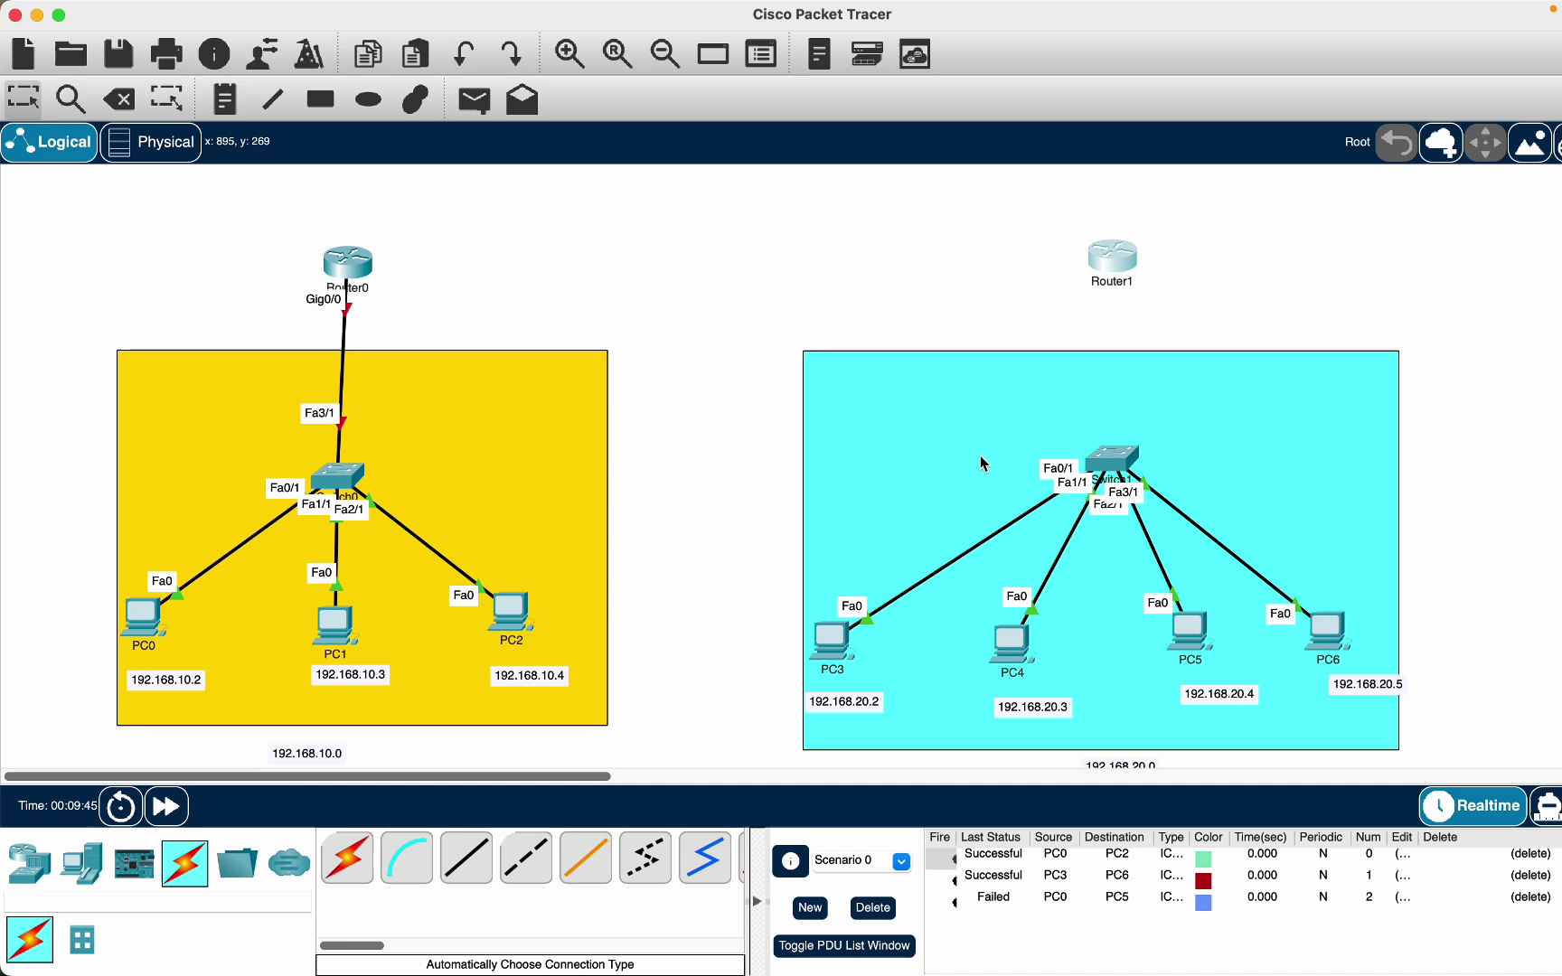
pyautogui.click(1107, 454)
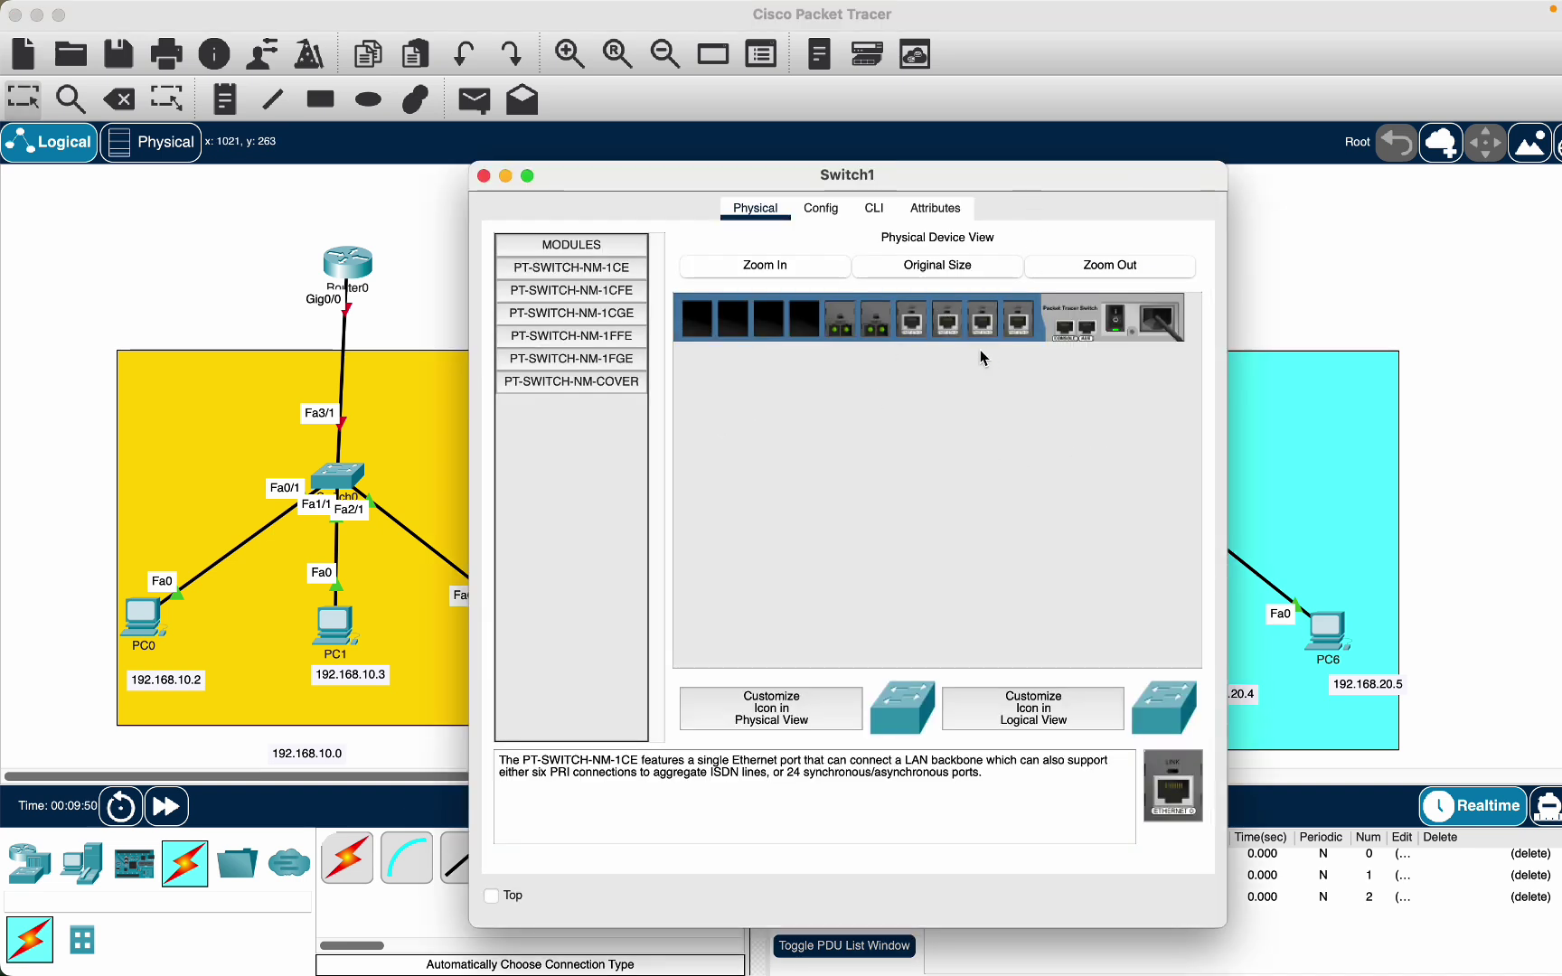
pyautogui.moveTo(578, 290); pyautogui.dragTo(794, 323)
pyautogui.click(944, 583)
pyautogui.click(1120, 325)
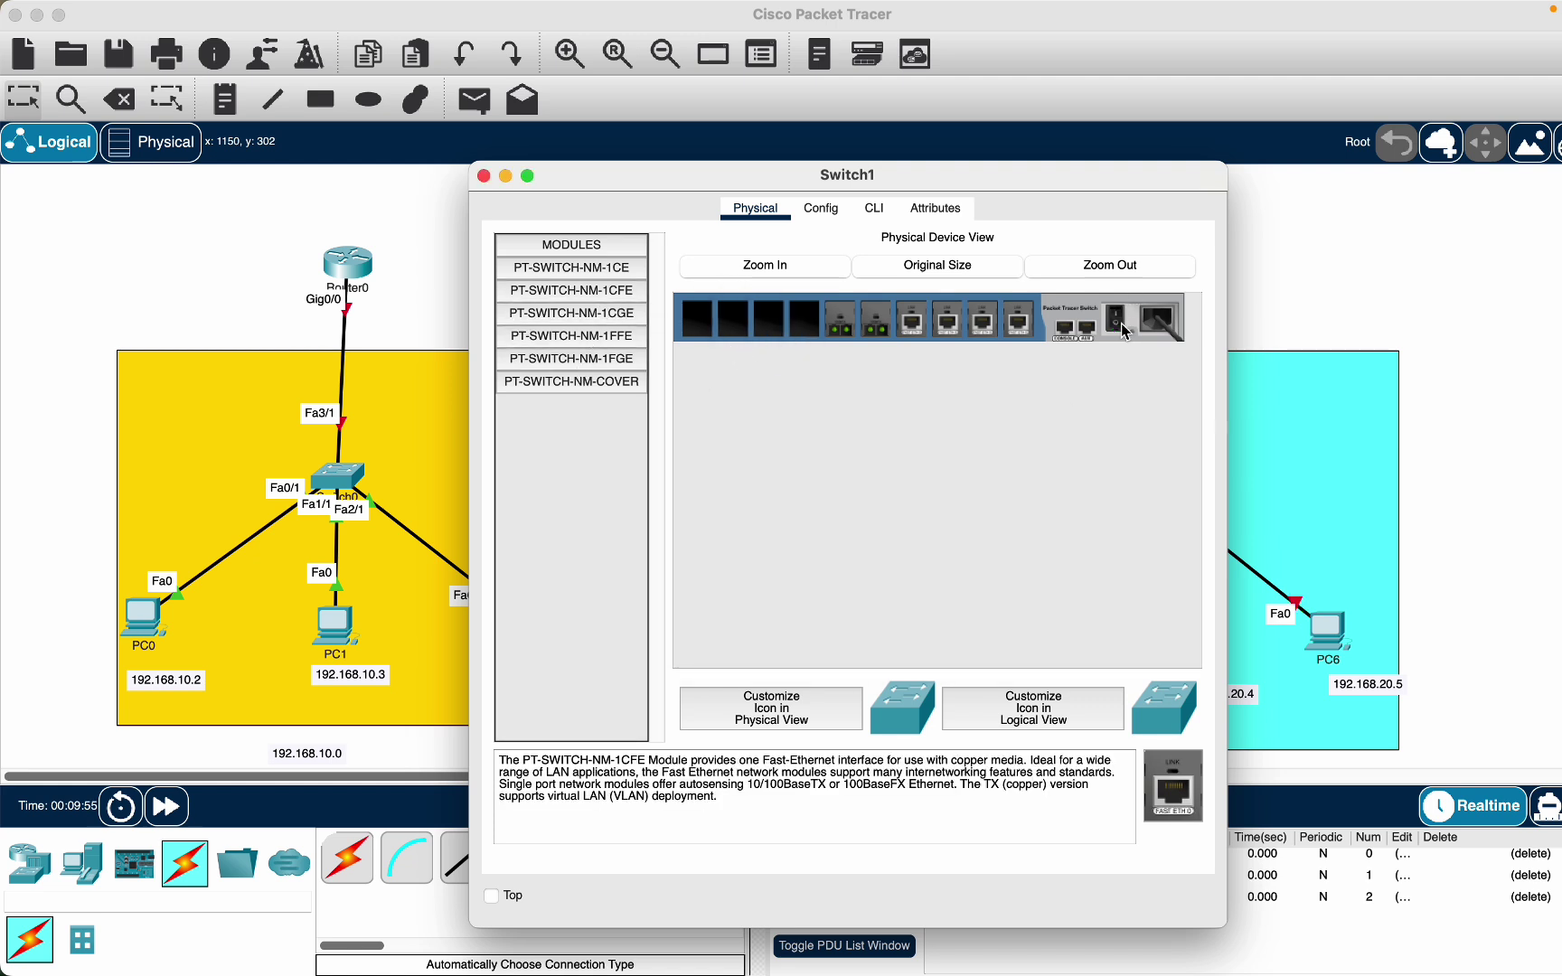
pyautogui.click(590, 300)
pyautogui.moveTo(772, 323); pyautogui.dragTo(807, 324)
pyautogui.click(484, 177)
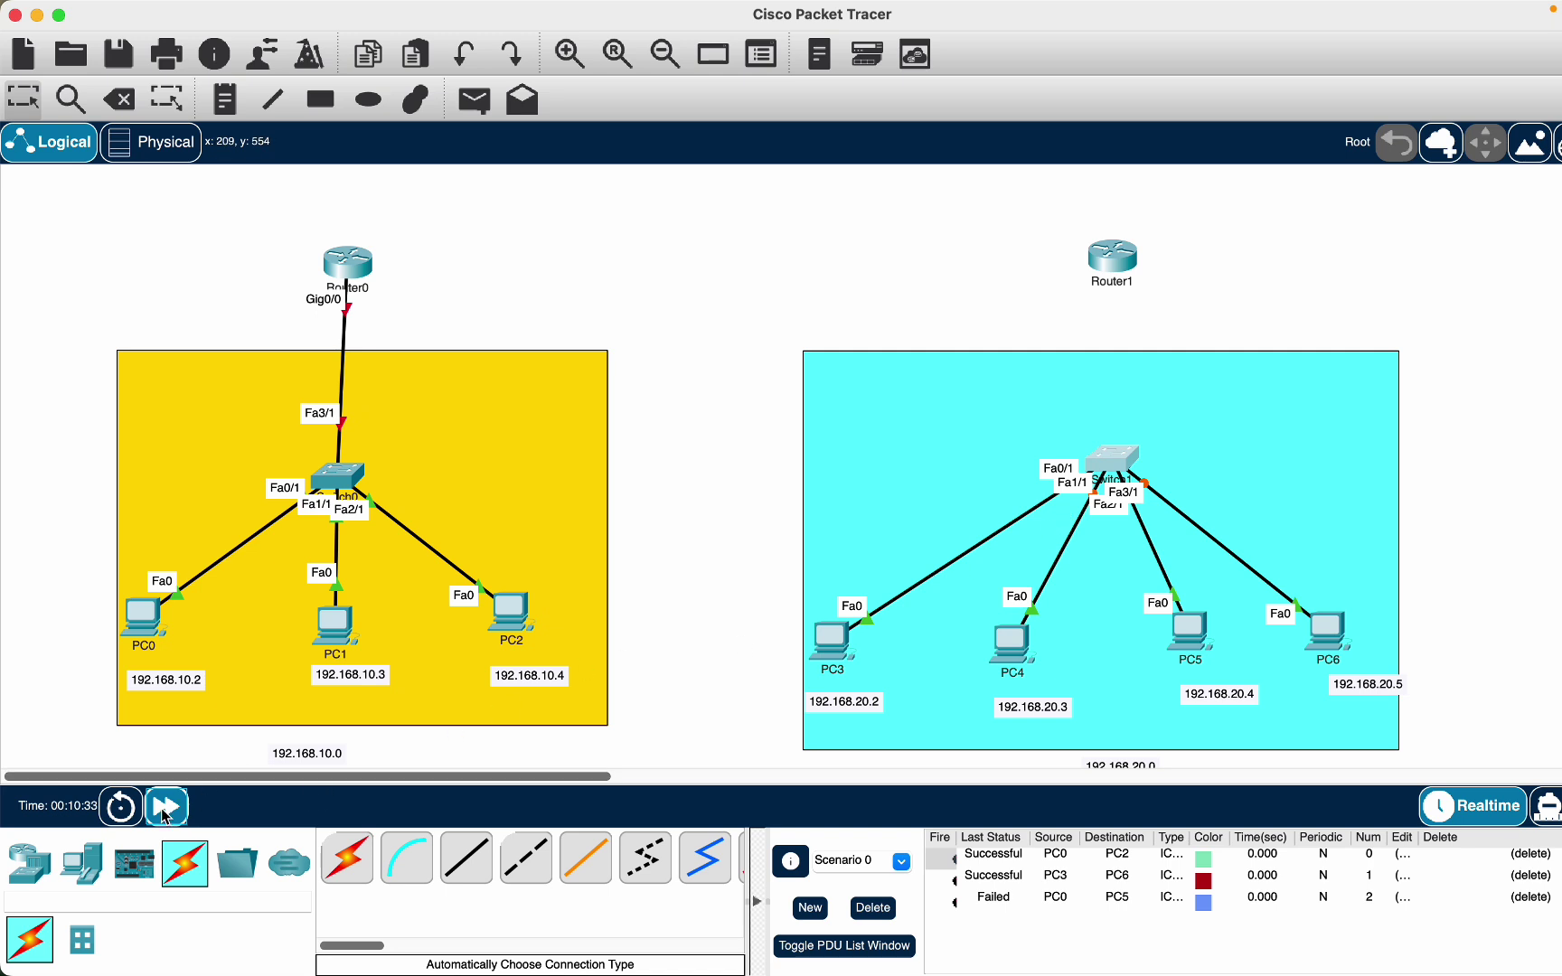
# Connect Router1 to Switch1 with an automatically chosen cable
pyautogui.click(347, 859)
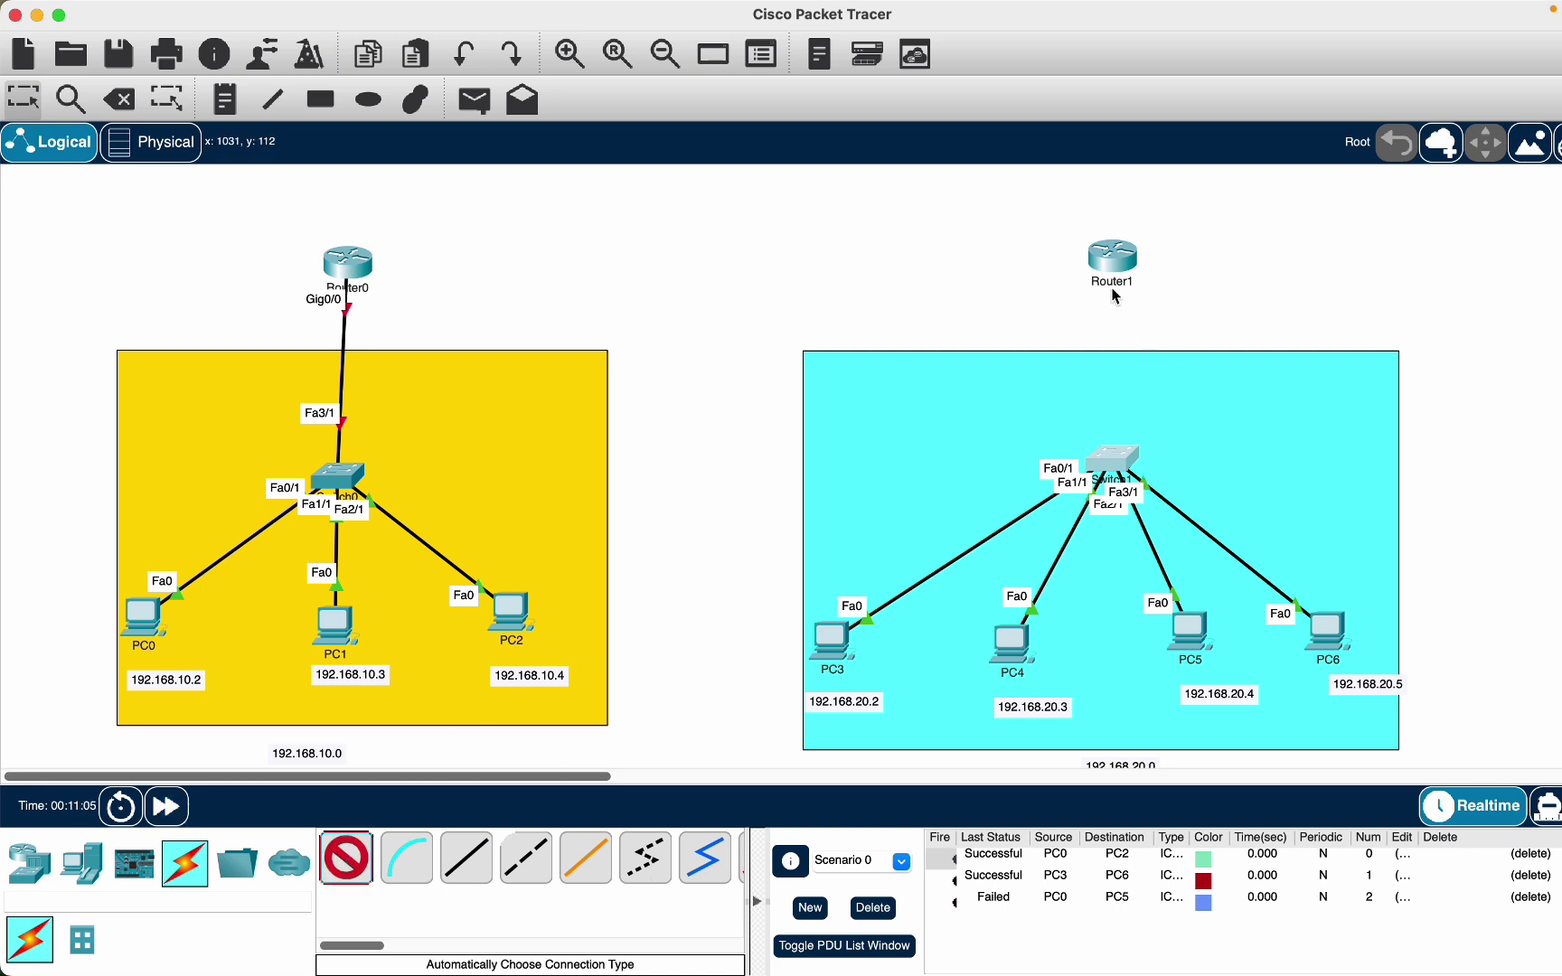
pyautogui.click(1112, 267)
pyautogui.click(1116, 462)
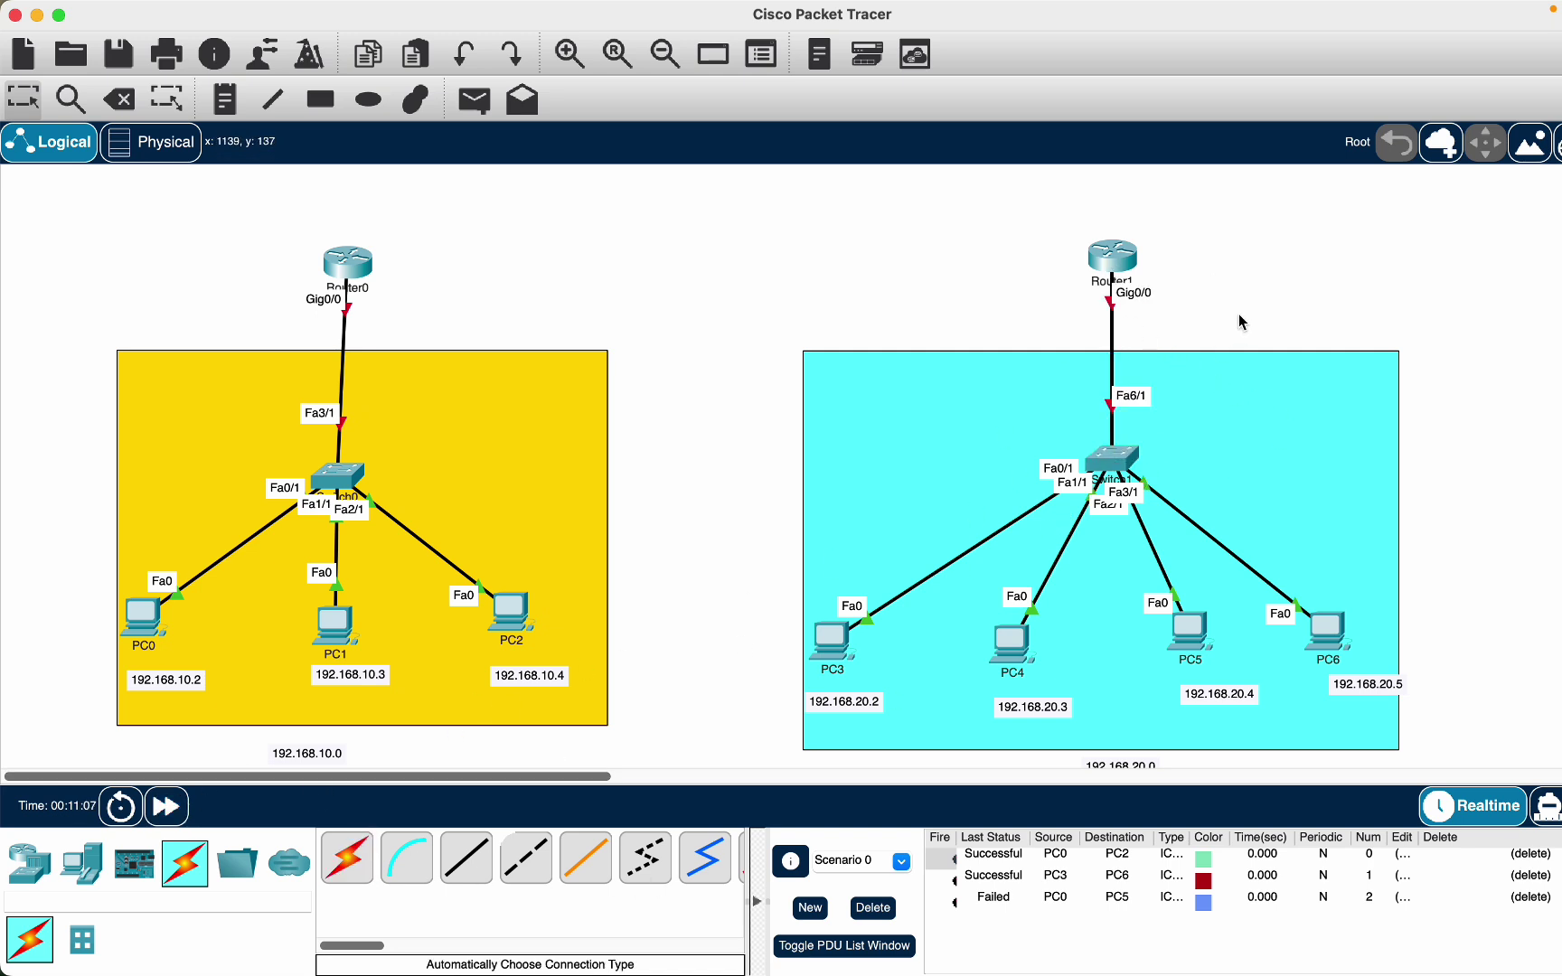
# Move both routers farther above their LANs and connect Router0 to Router1 with an automatically chosen cable
pyautogui.moveTo(348, 263); pyautogui.dragTo(327, 222)
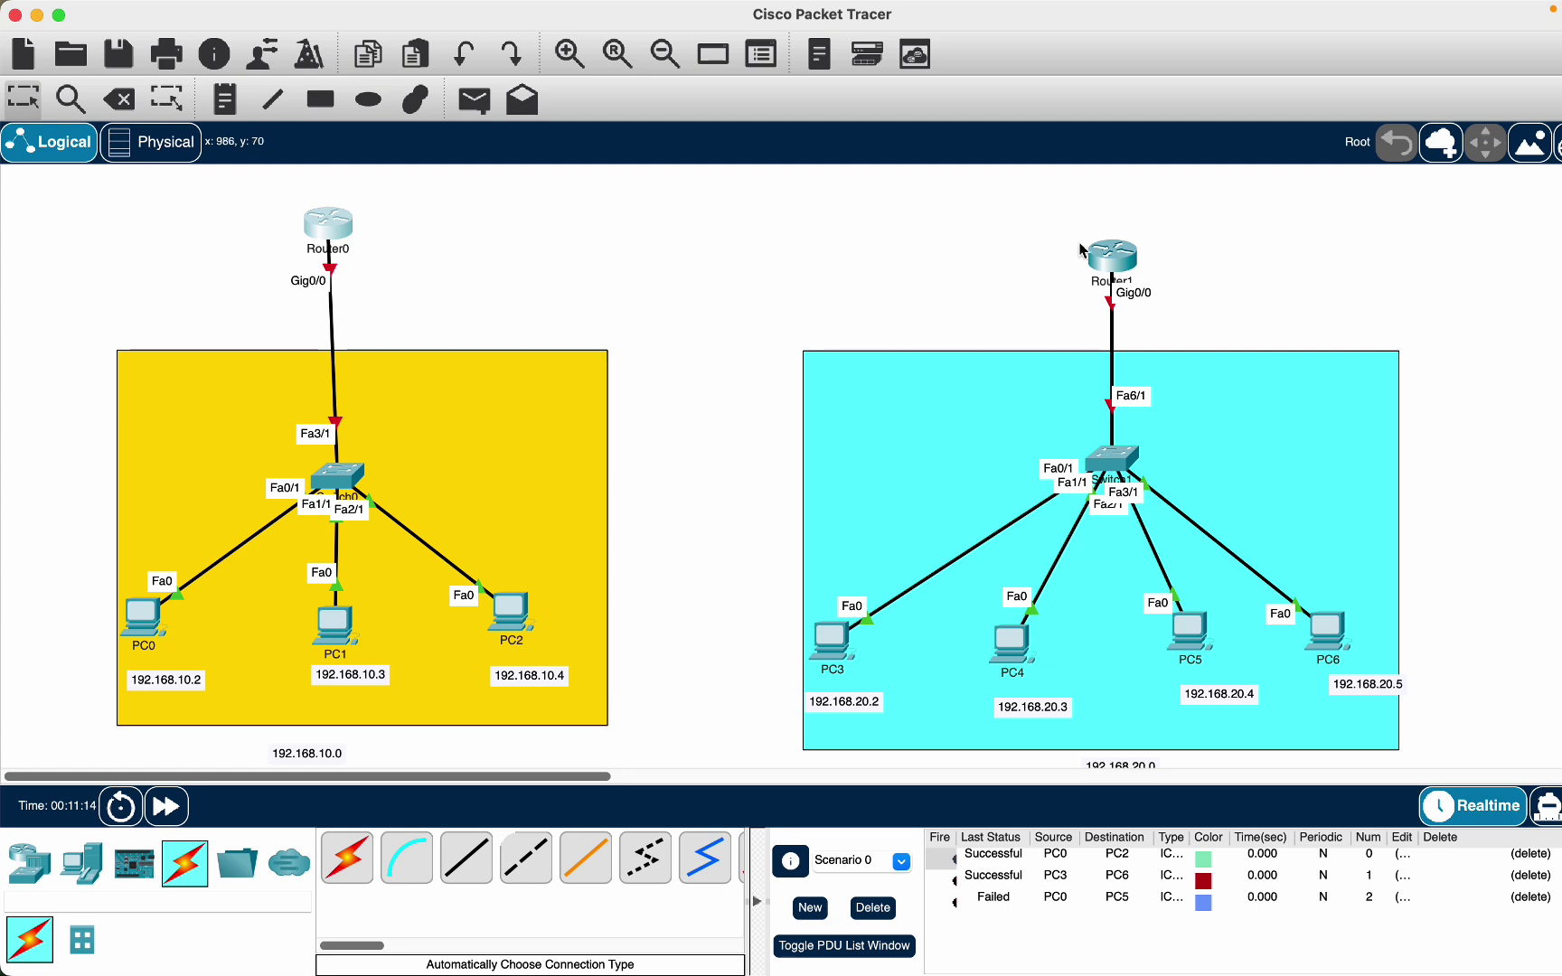
pyautogui.moveTo(1117, 253); pyautogui.dragTo(1124, 218)
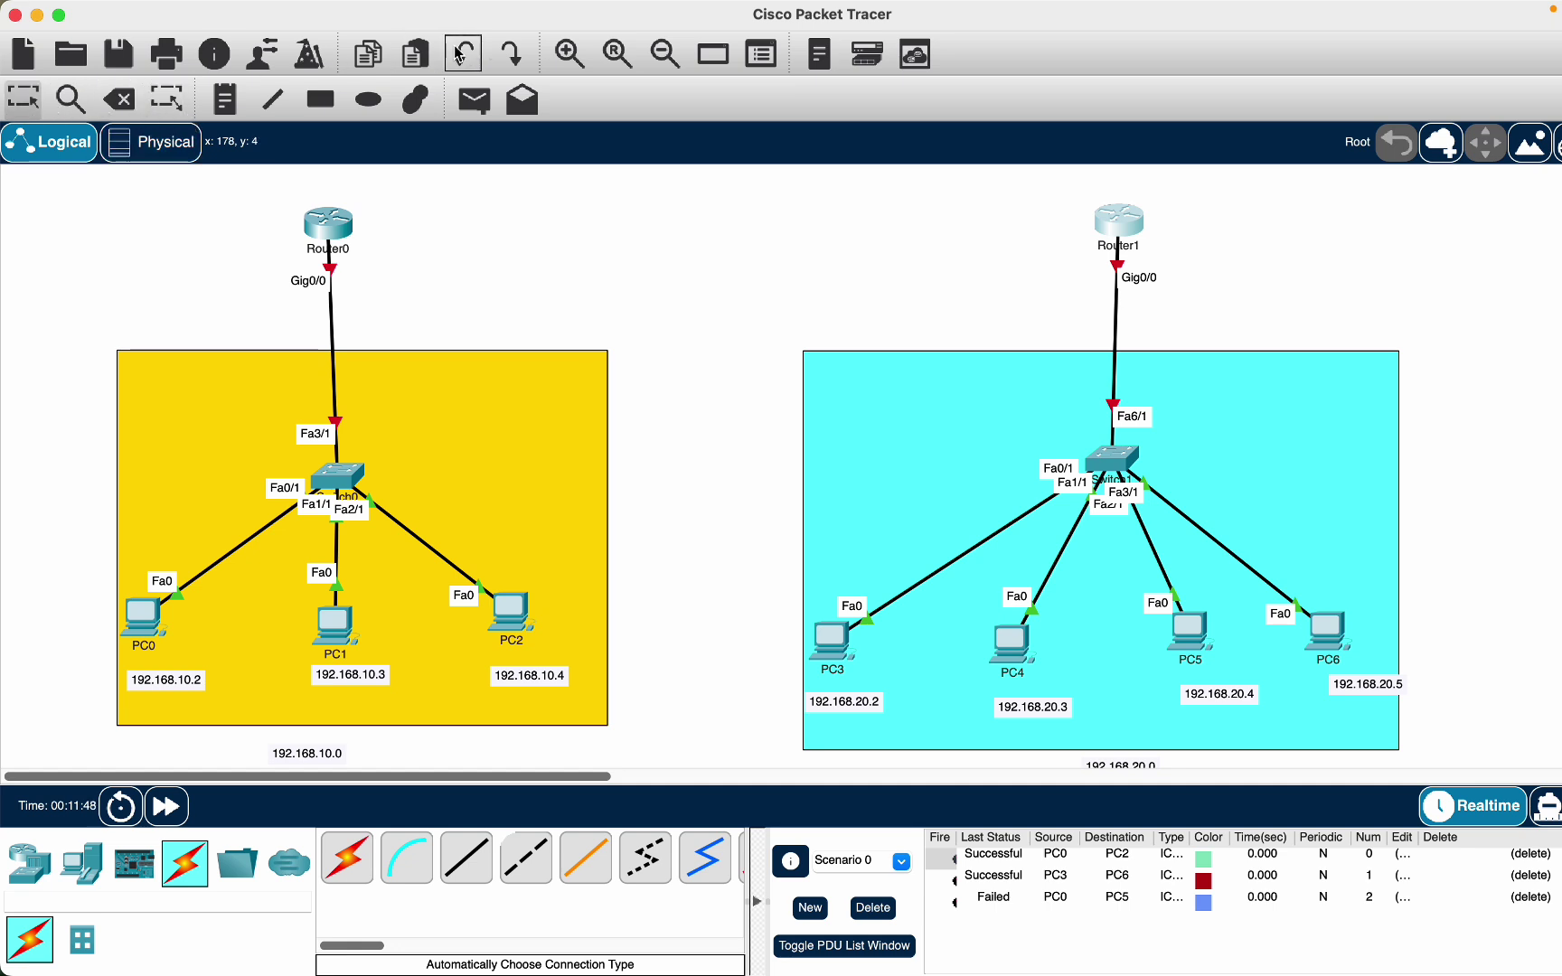
pyautogui.click(346, 857)
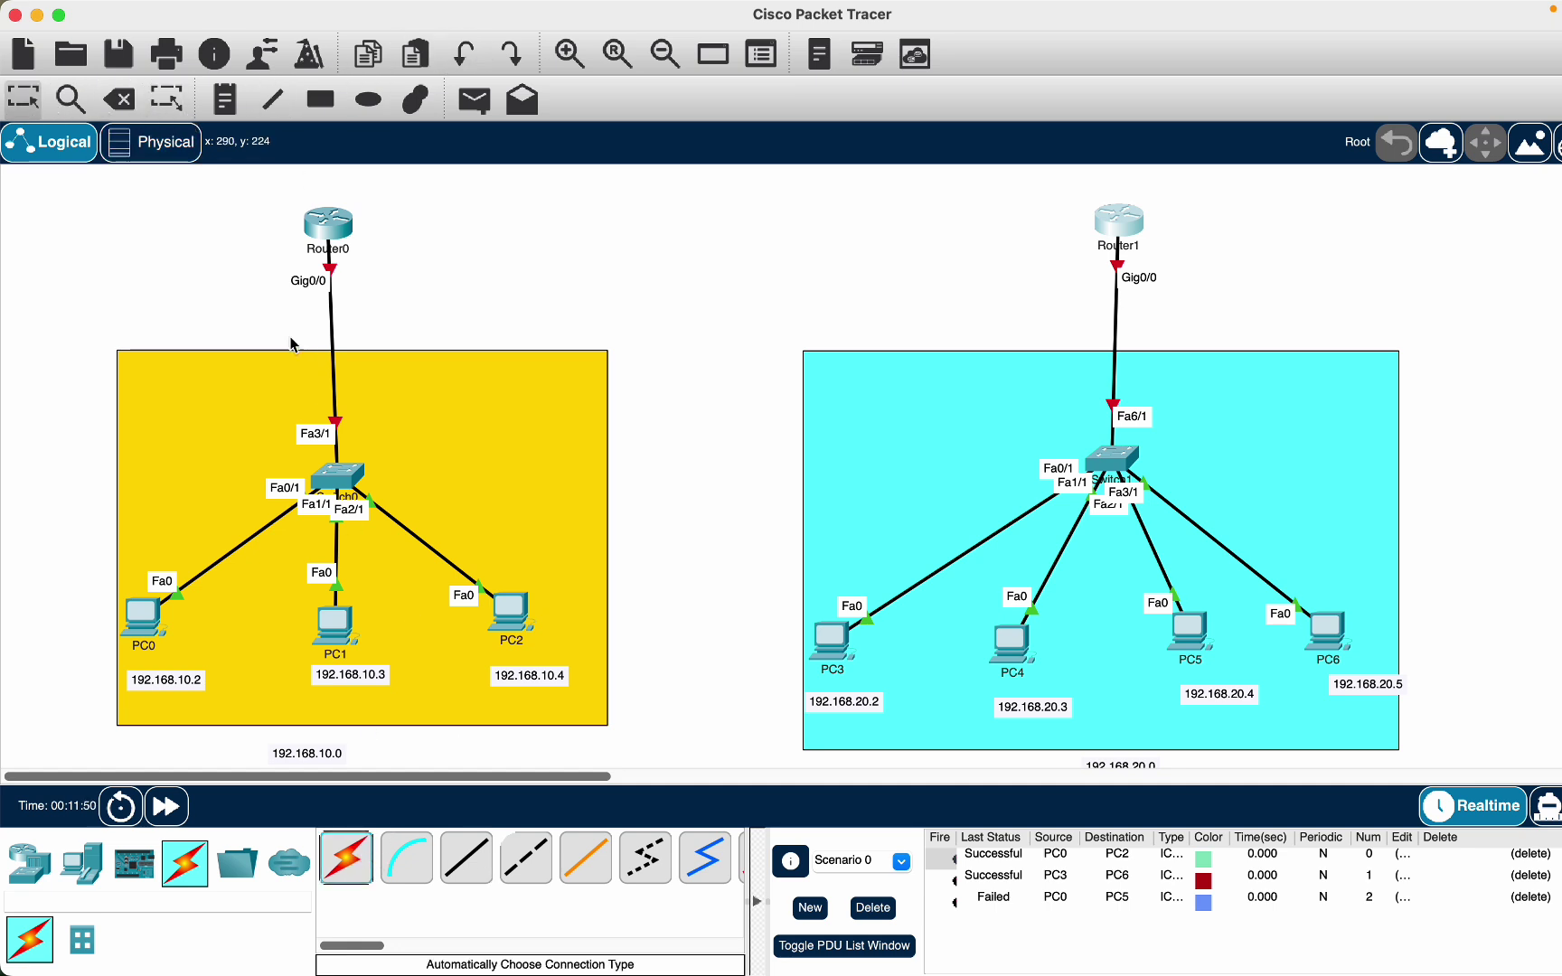
pyautogui.click(346, 859)
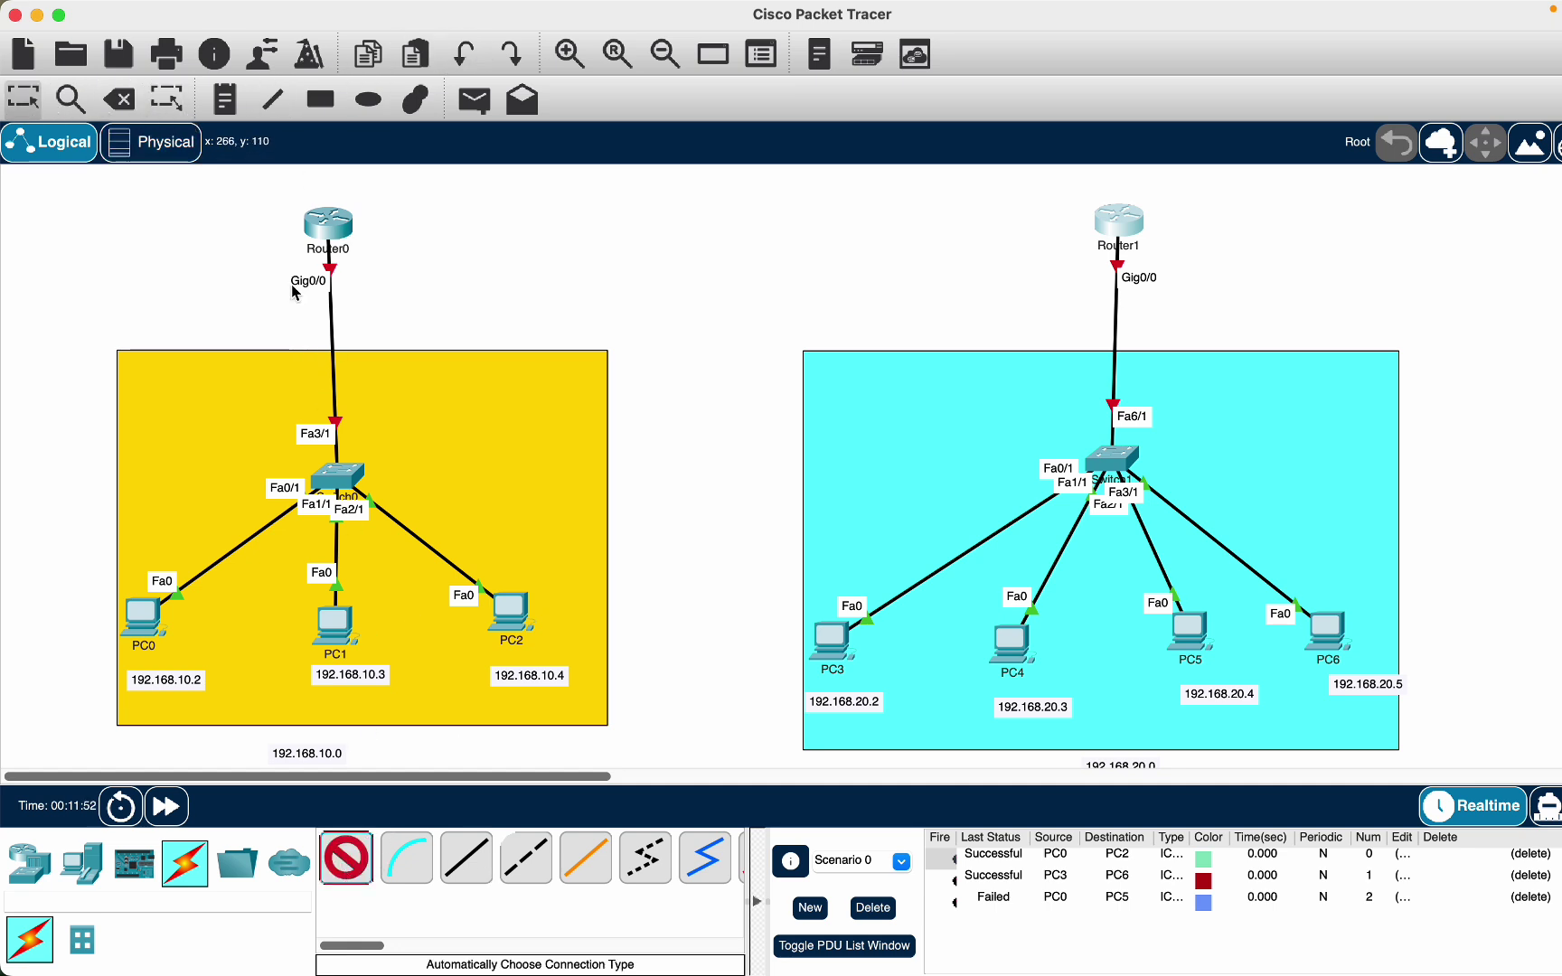
pyautogui.click(332, 221)
pyautogui.click(1118, 222)
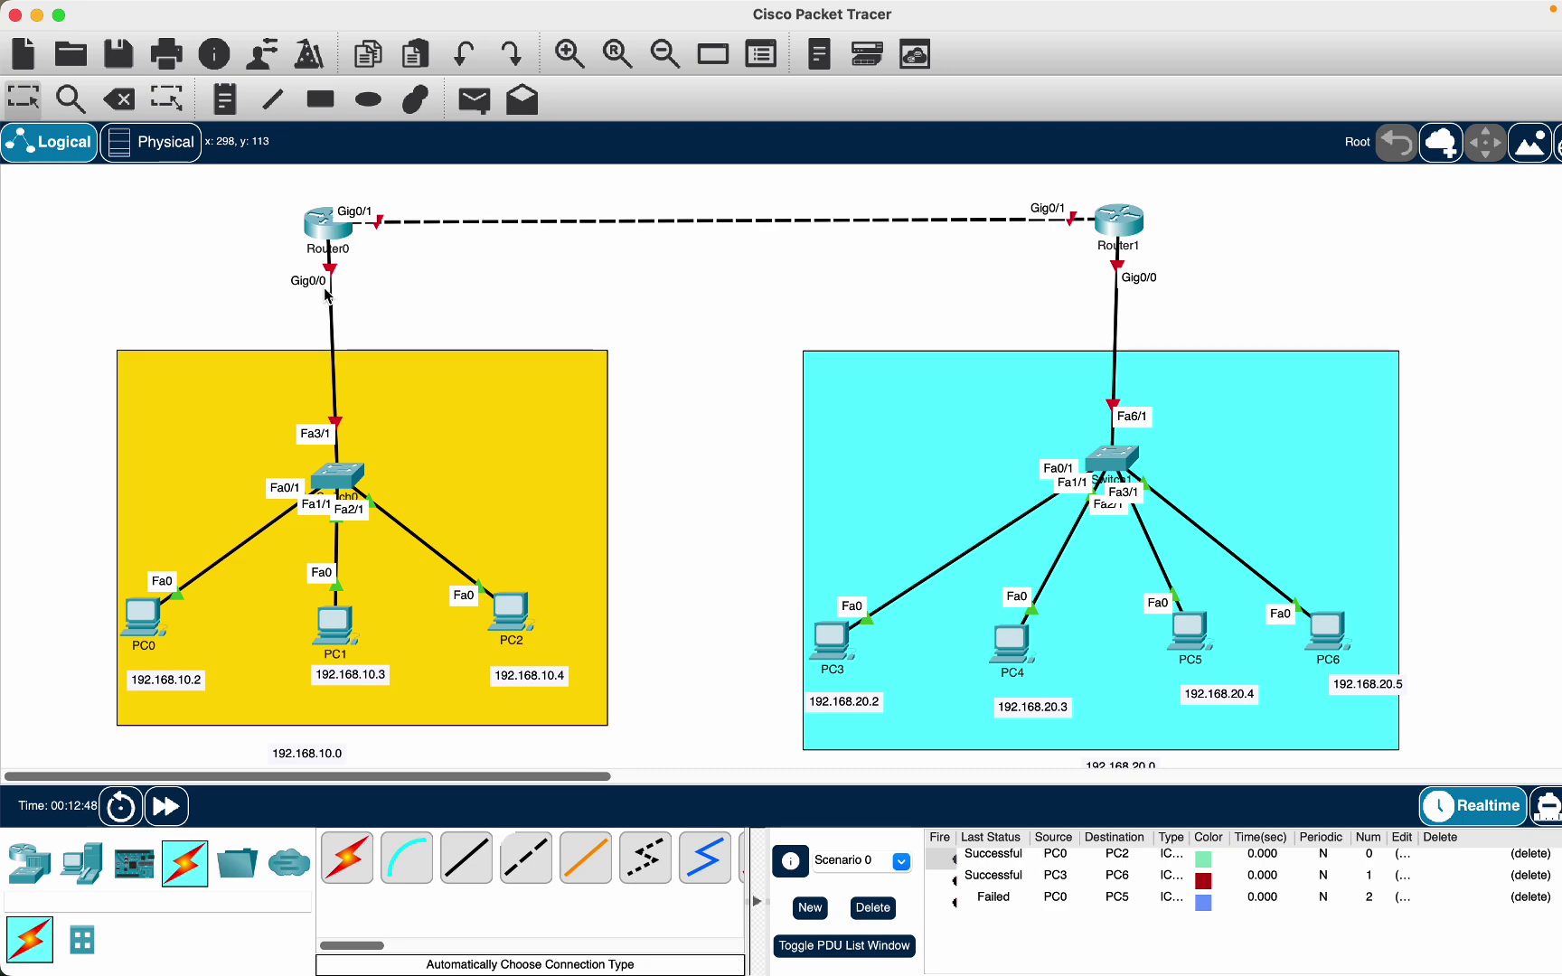
# Examine the configuration settings of Router0's GigabitEthernet0/0 and GigabitEthernet0/1 interfaces
pyautogui.click(340, 235)
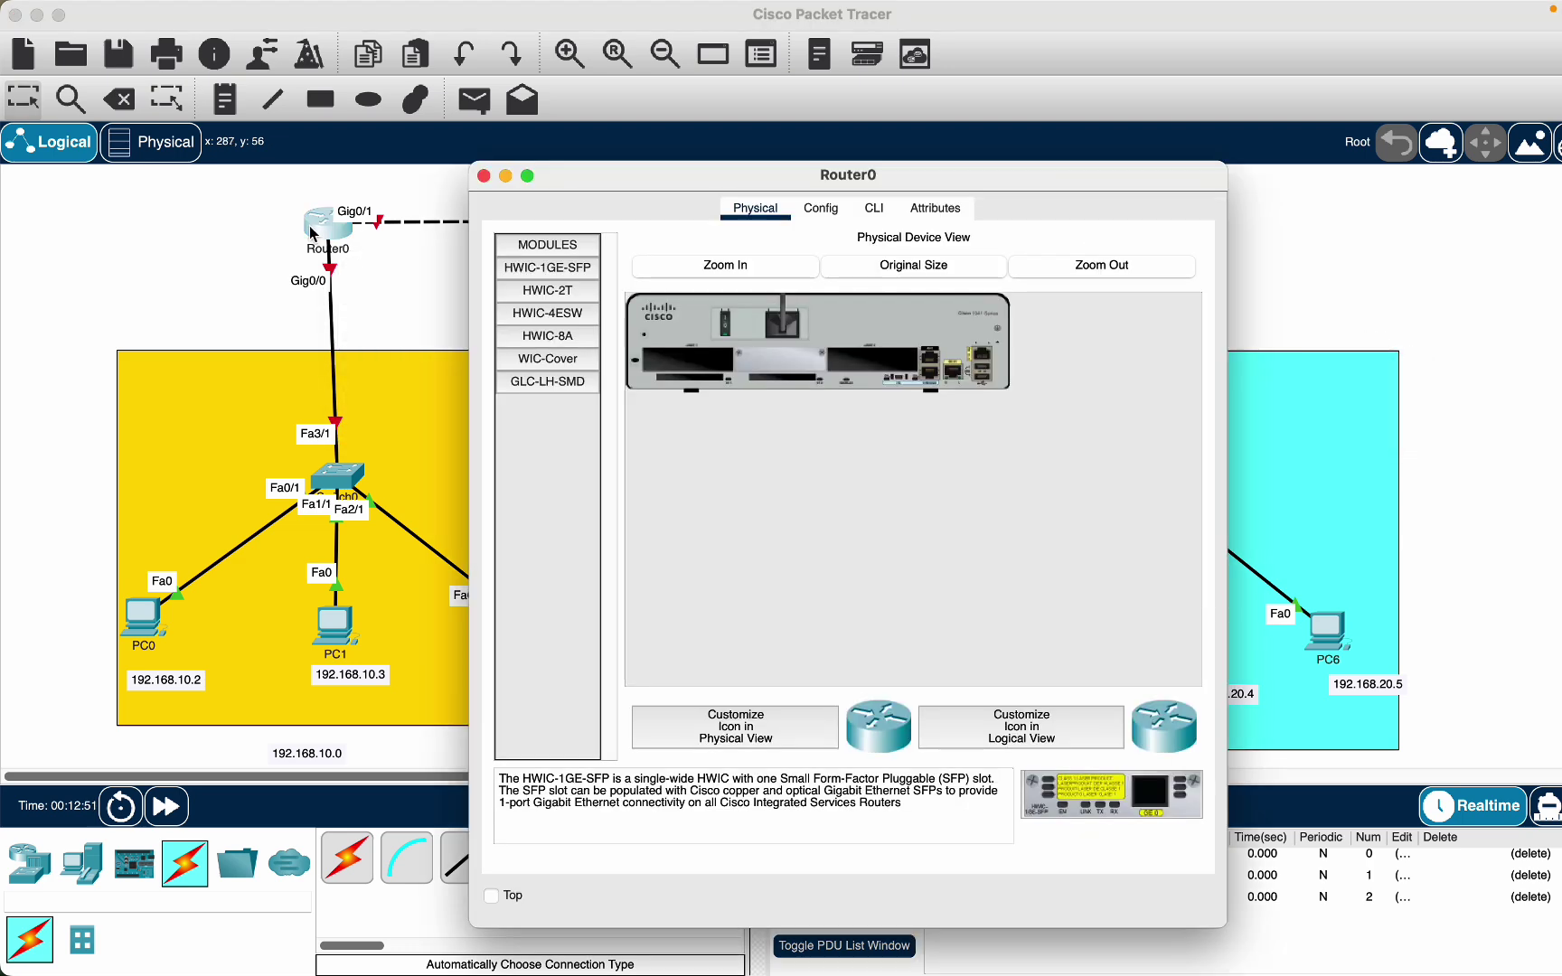
pyautogui.click(813, 210)
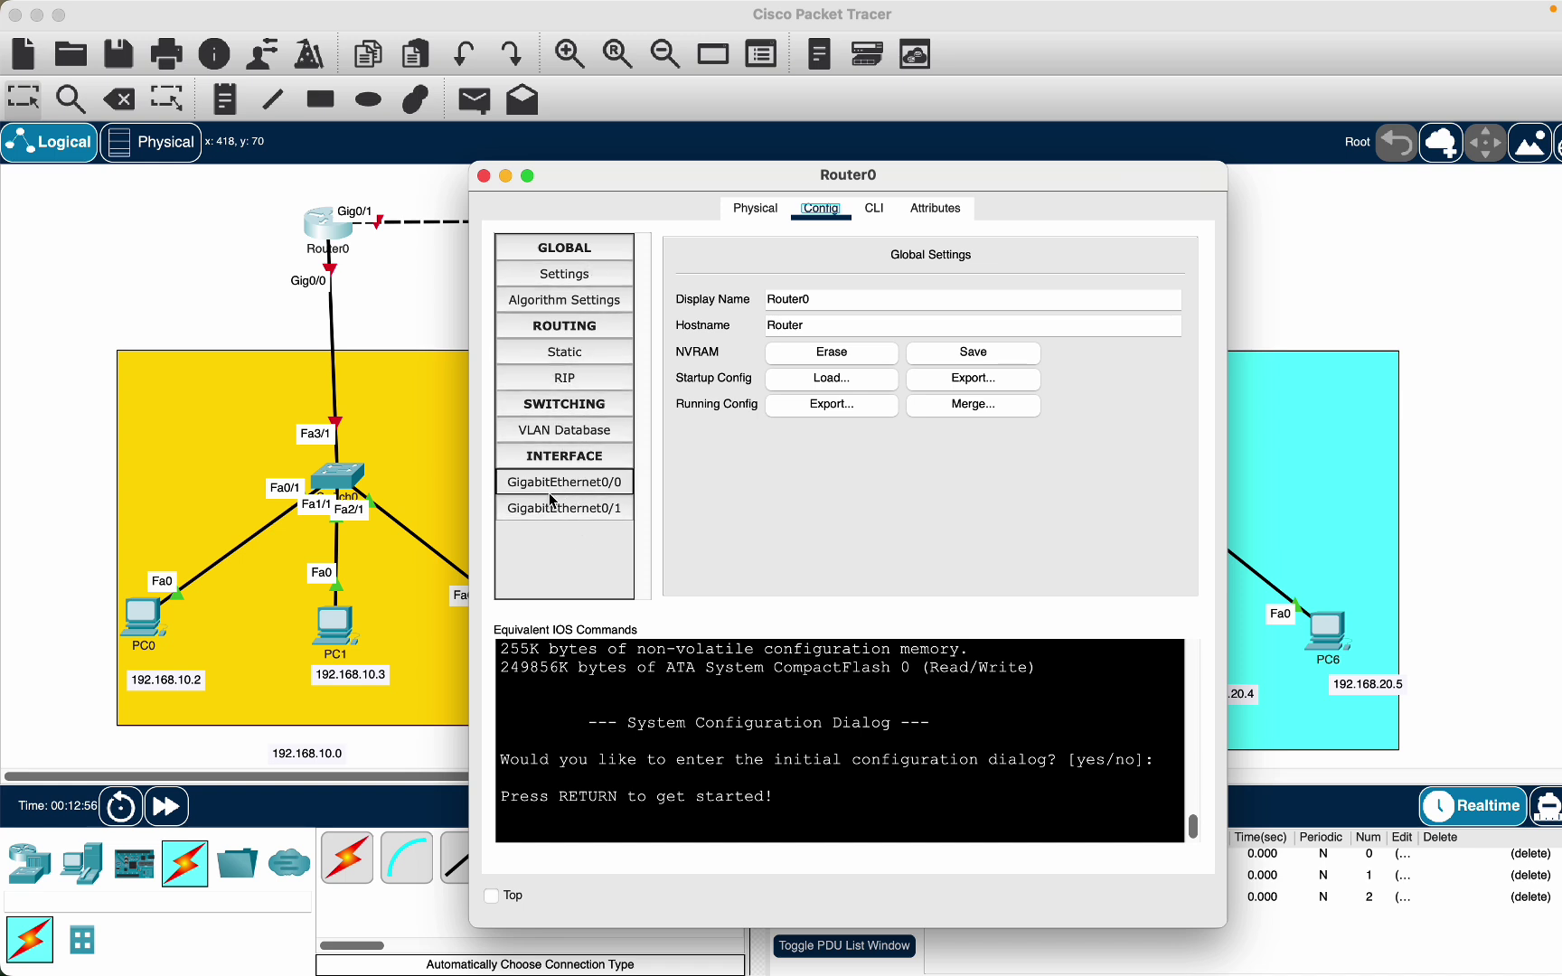
pyautogui.click(594, 498)
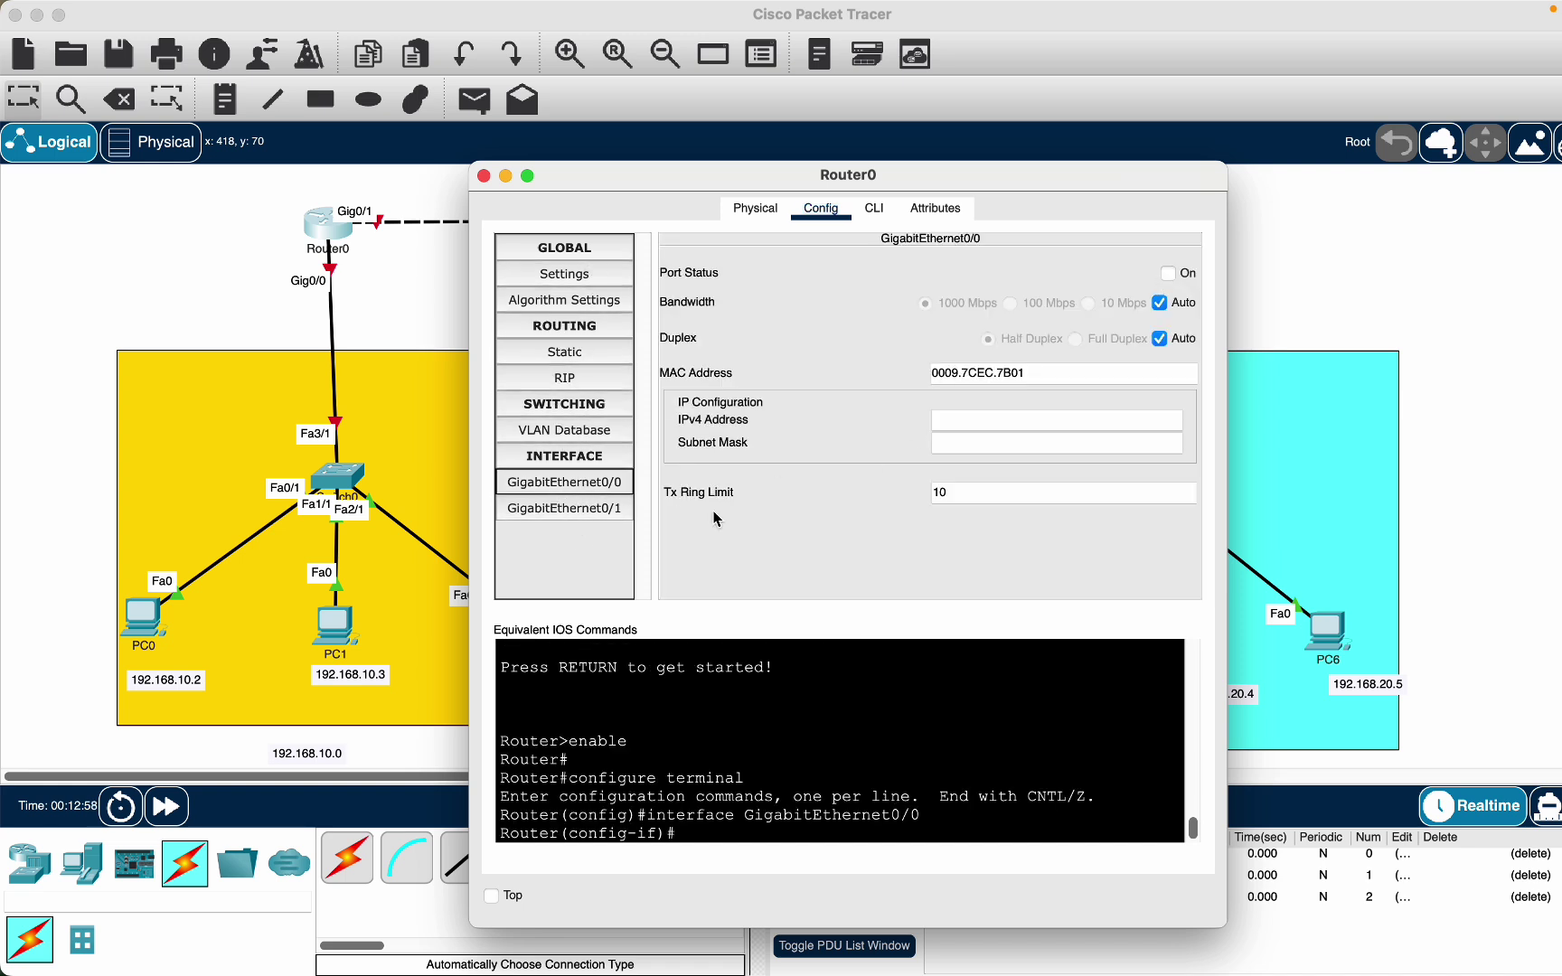
pyautogui.click(586, 509)
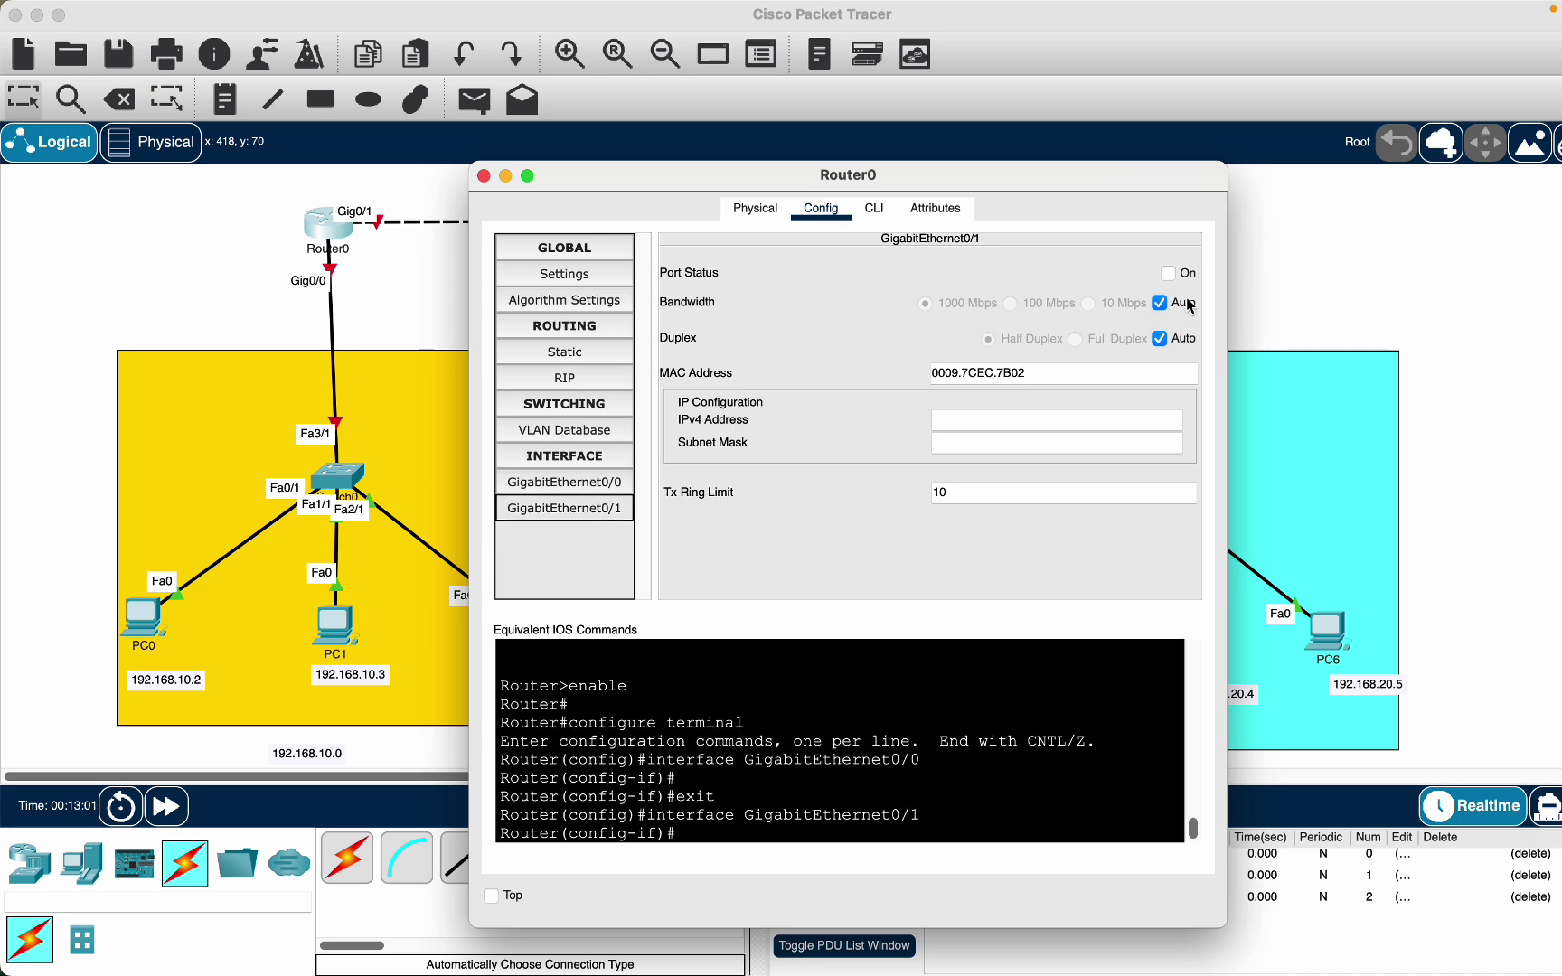
pyautogui.moveTo(968, 192); pyautogui.dragTo(1197, 184)
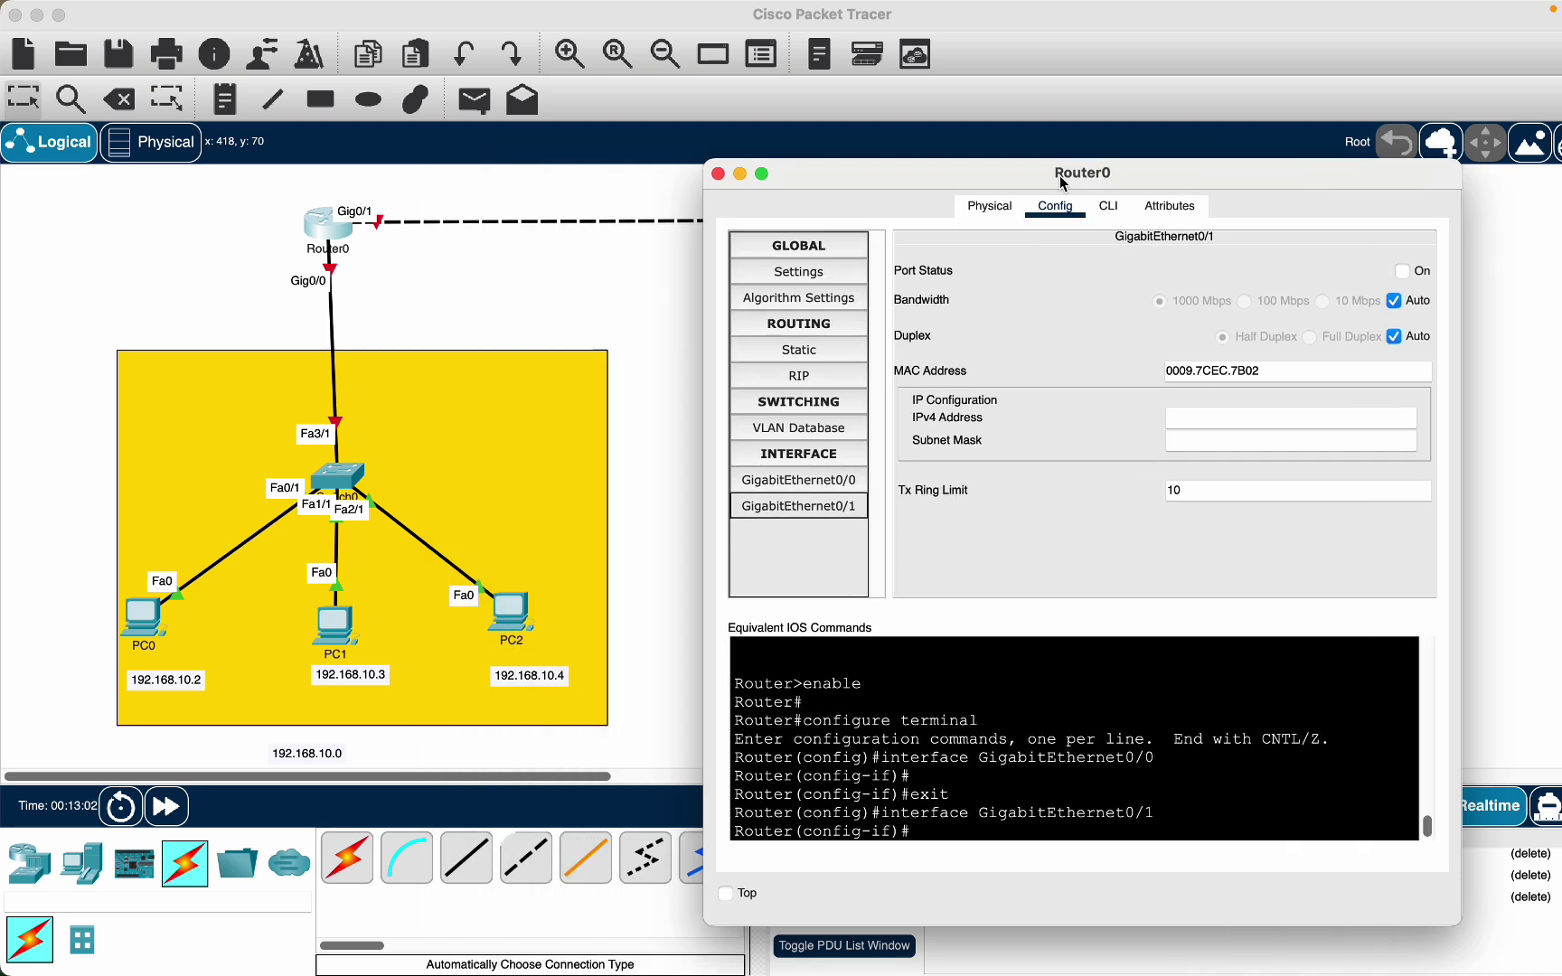
pyautogui.click(716, 168)
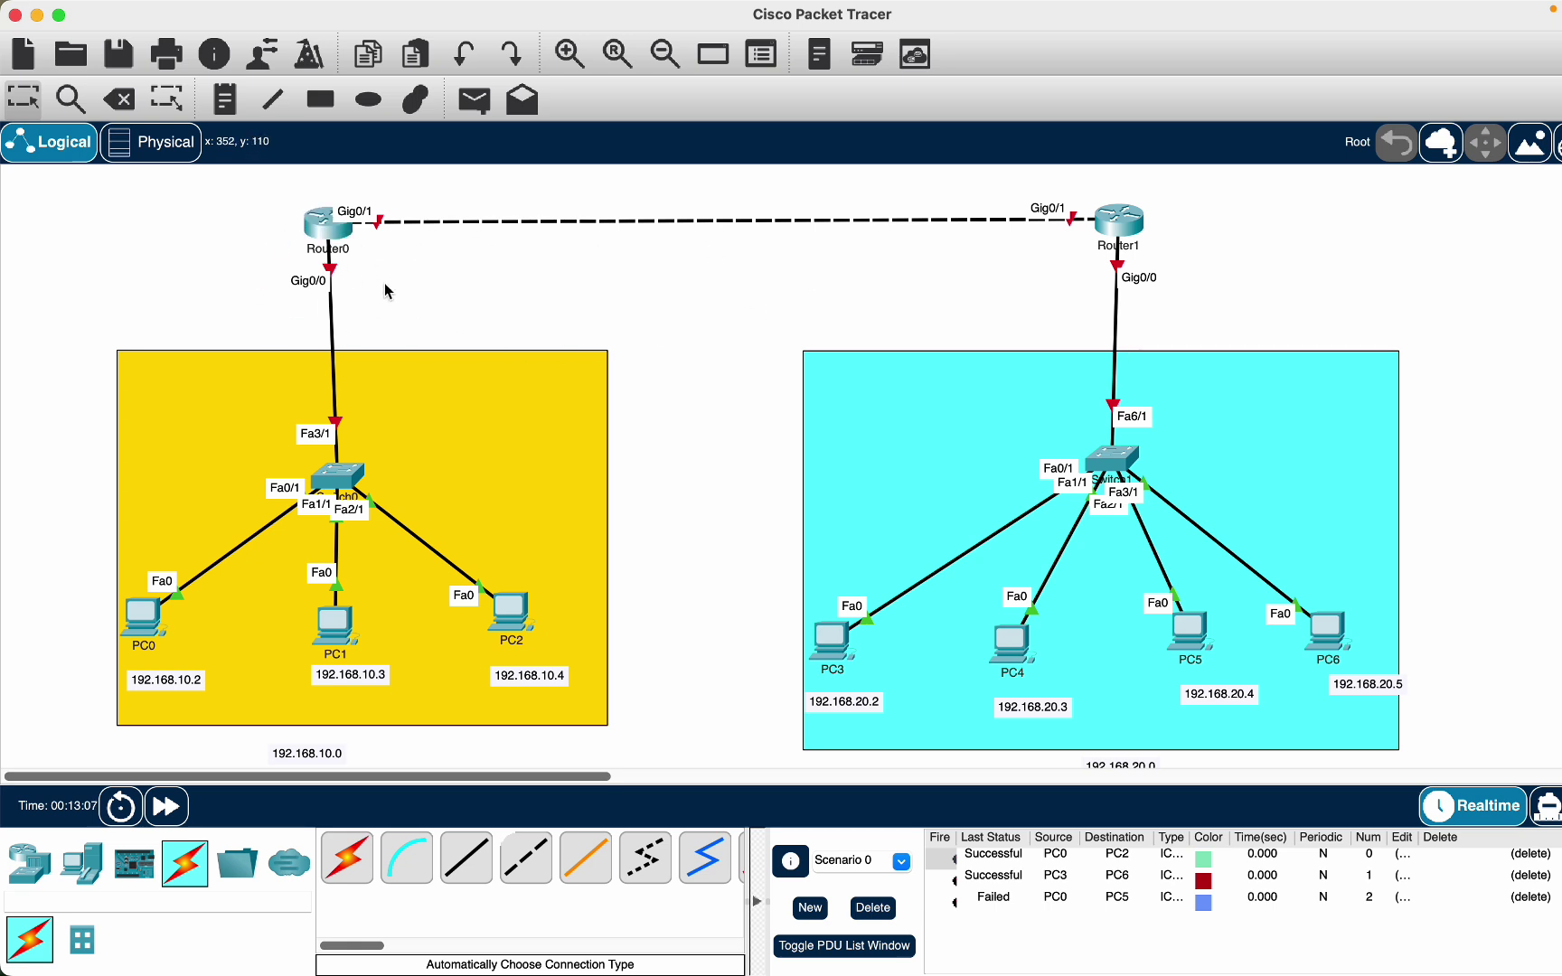
# Inspect the ports in Router0's physical device view and review its global configuration settings
pyautogui.click(326, 236)
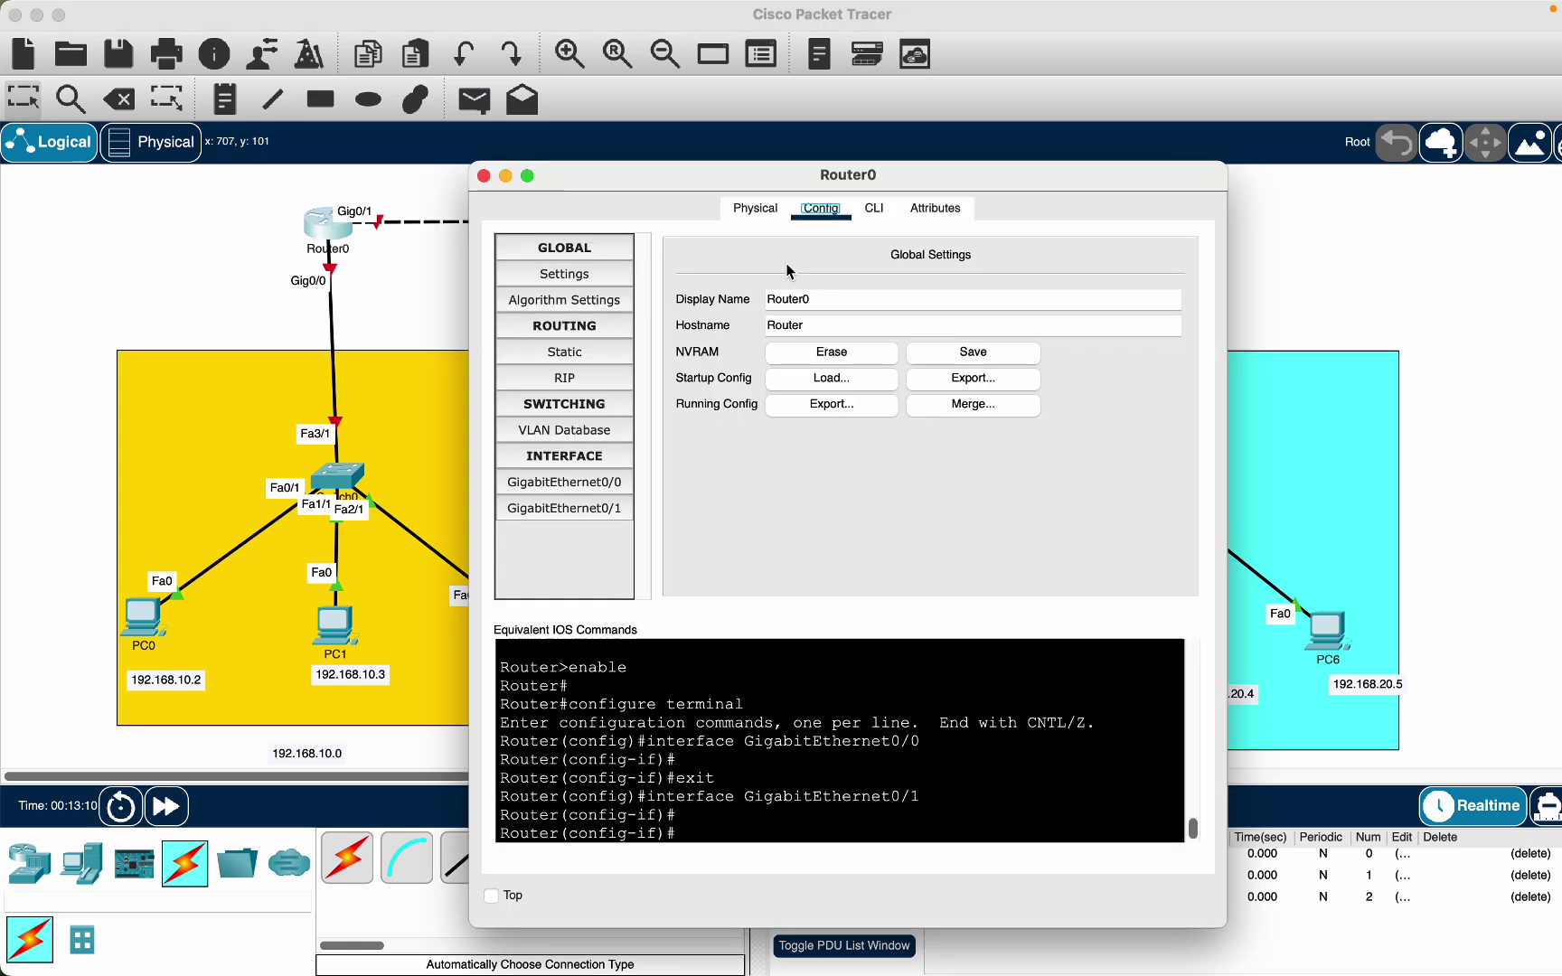
pyautogui.click(754, 208)
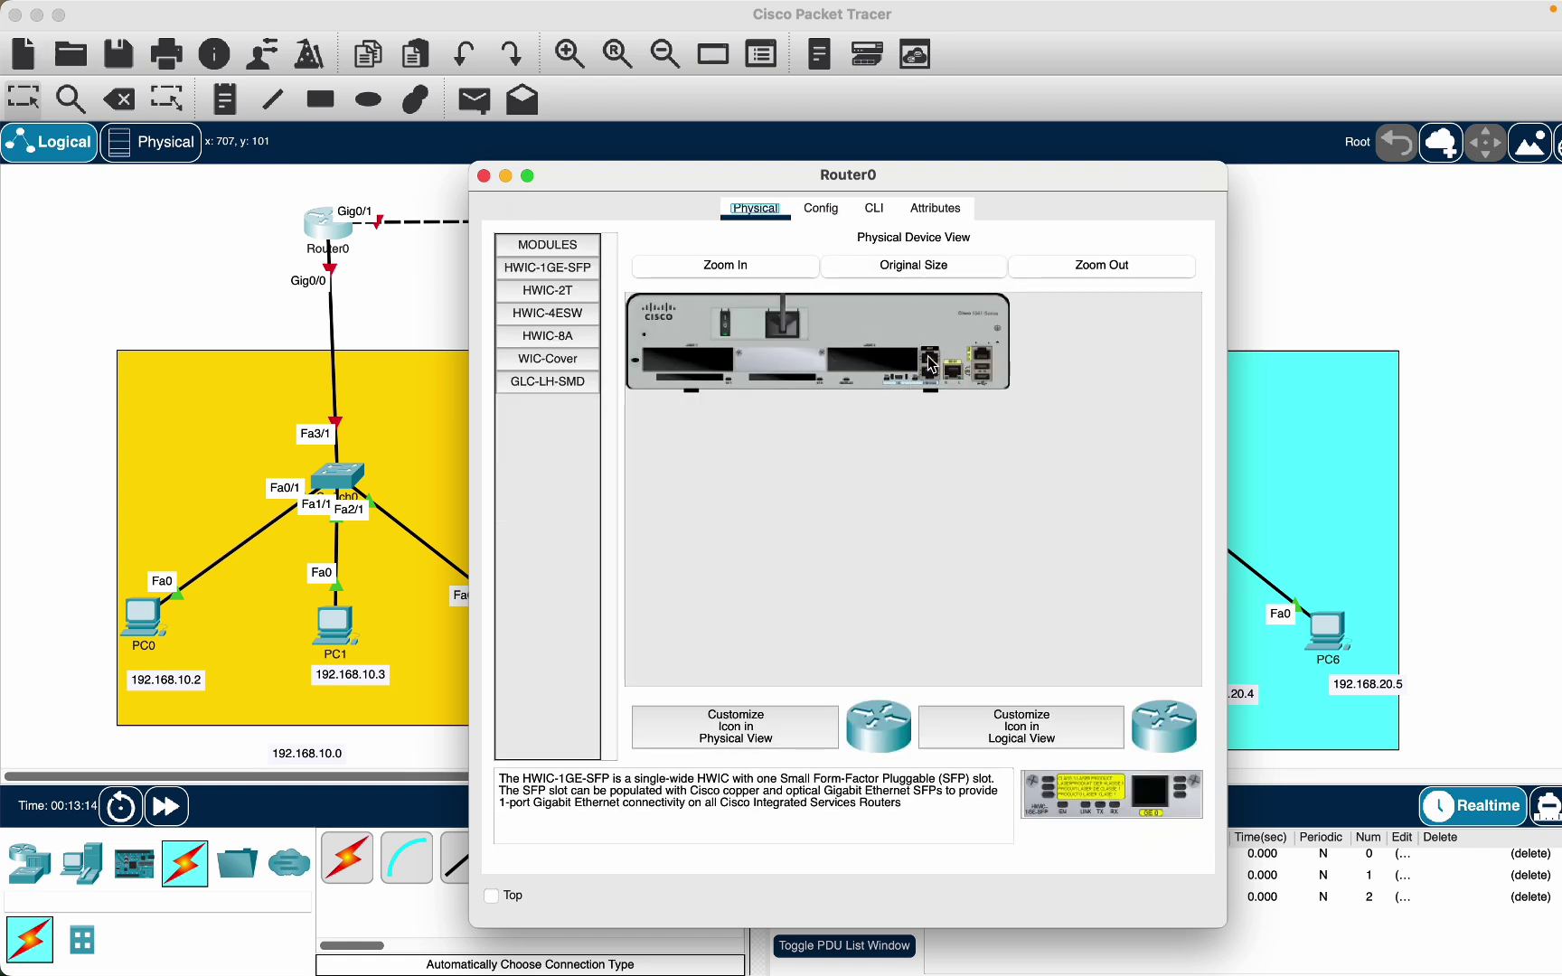
pyautogui.click(936, 387)
pyautogui.click(484, 175)
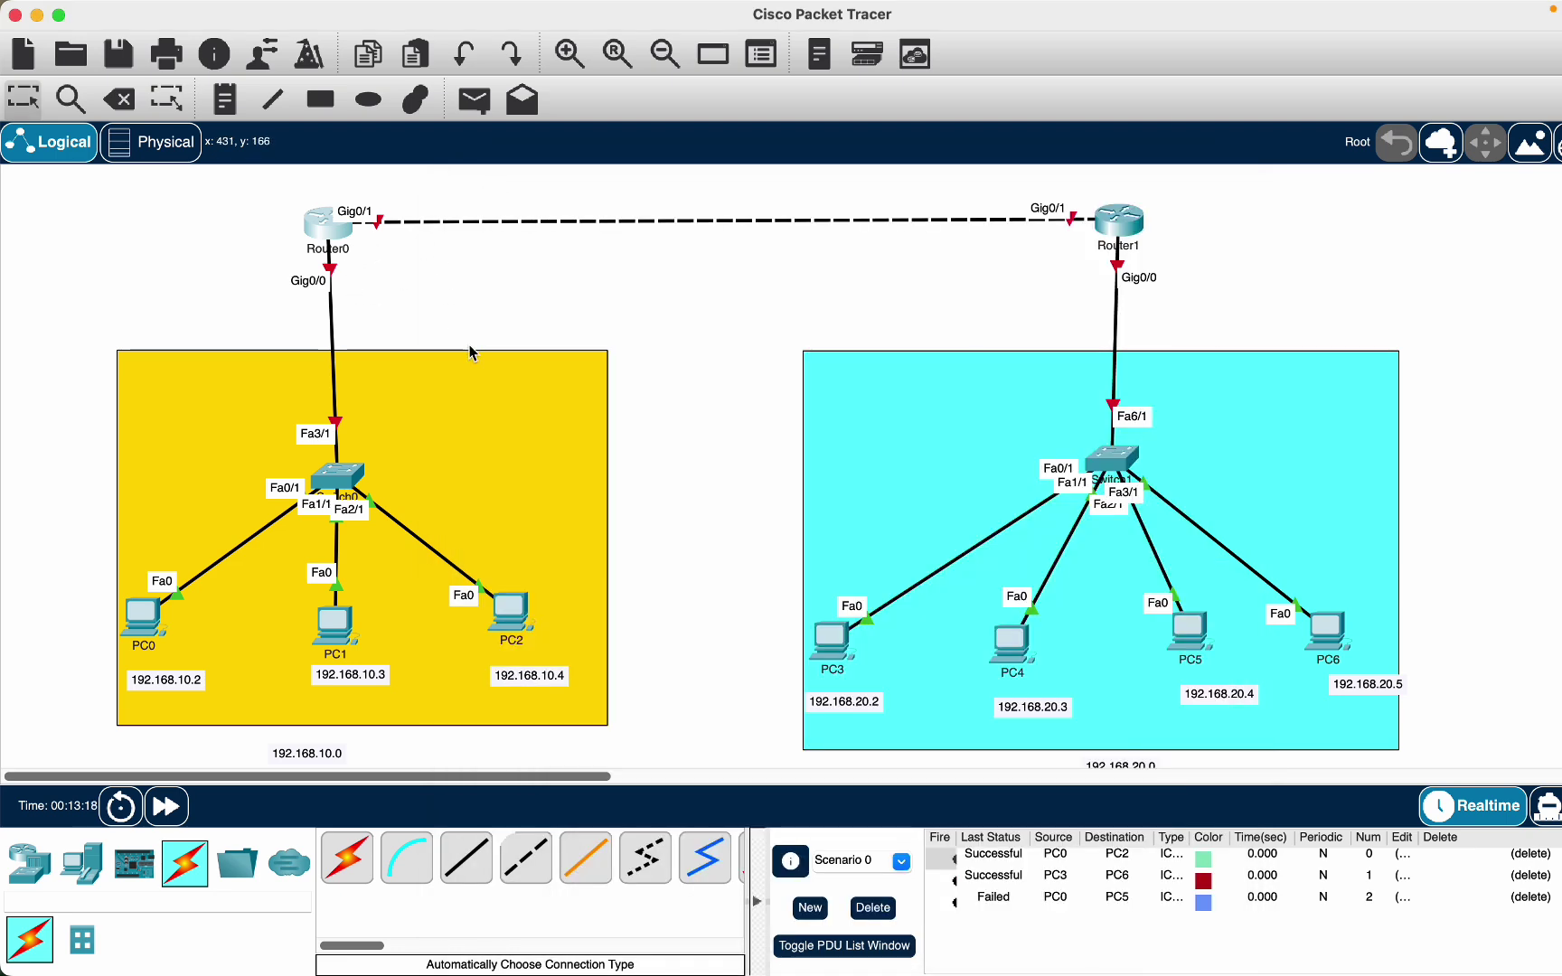
pyautogui.click(330, 240)
pyautogui.click(820, 214)
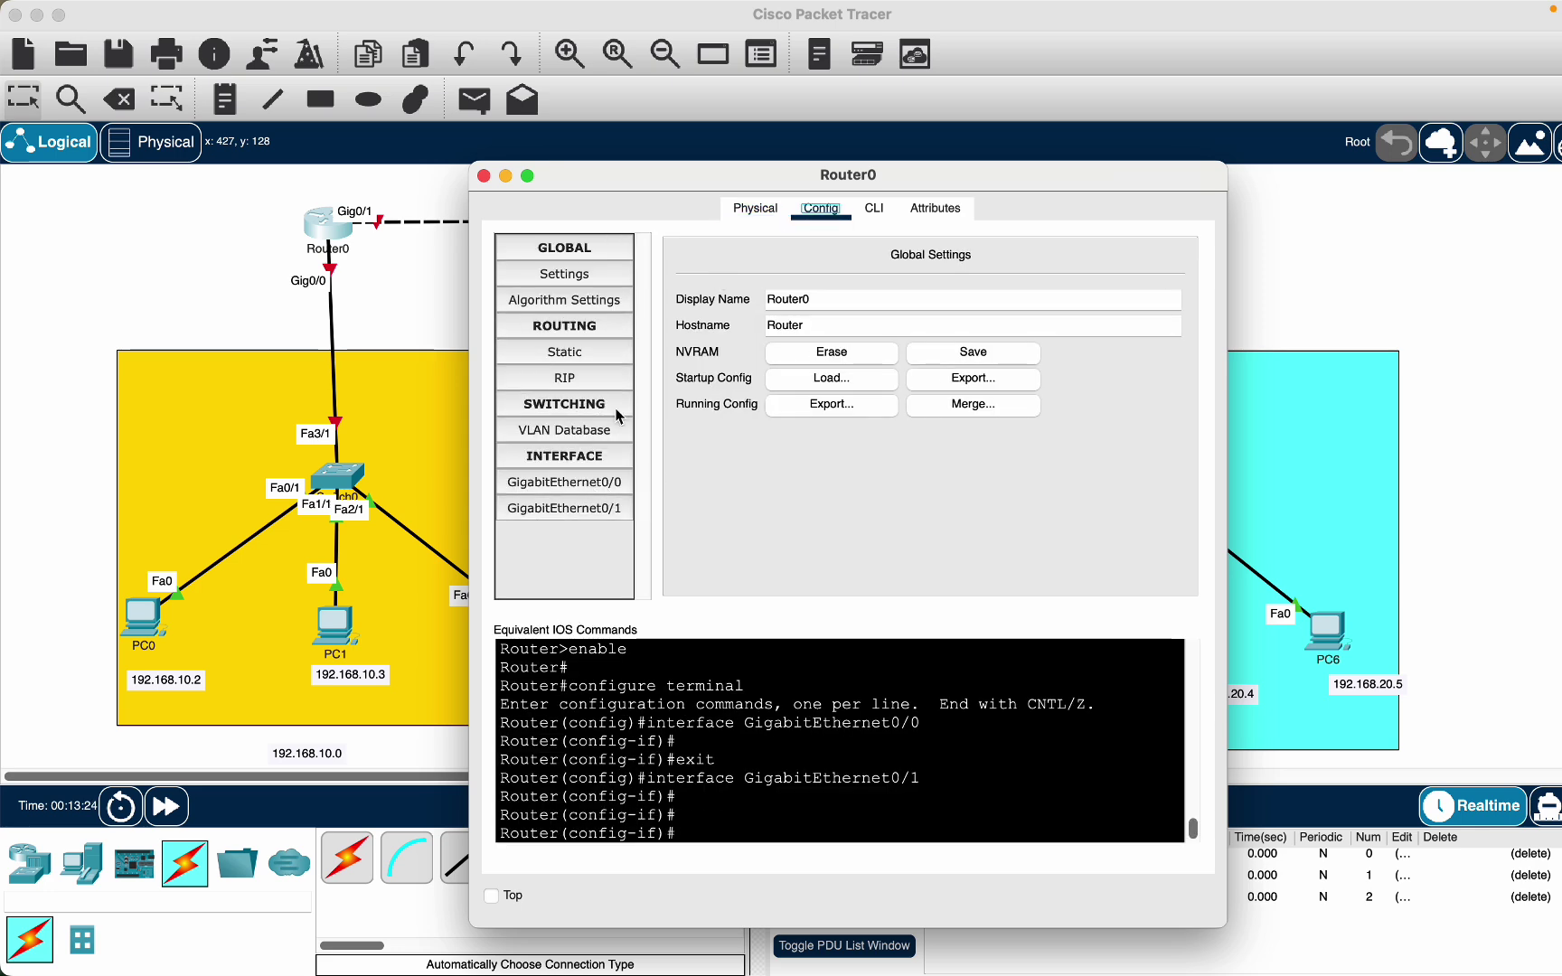
pyautogui.click(484, 175)
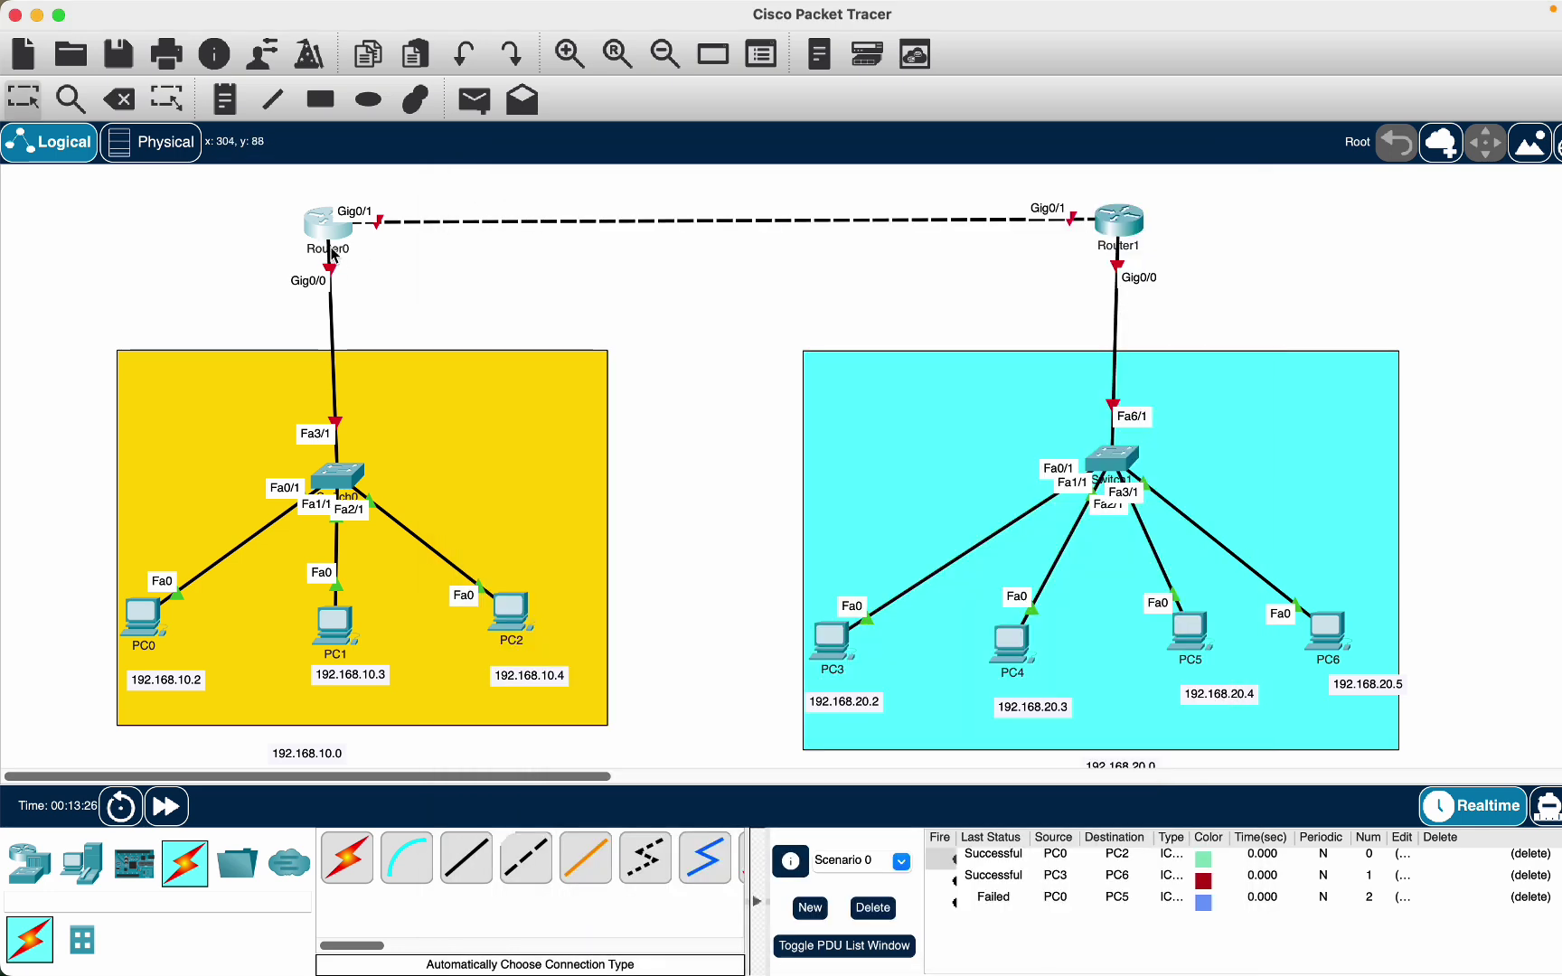
# Move the 192.168.10.0 label closer beneath its LAN and add a note reading 192.168.10.1 beside Router0's Gig0/0 port
pyautogui.moveTo(306, 759); pyautogui.dragTo(354, 750)
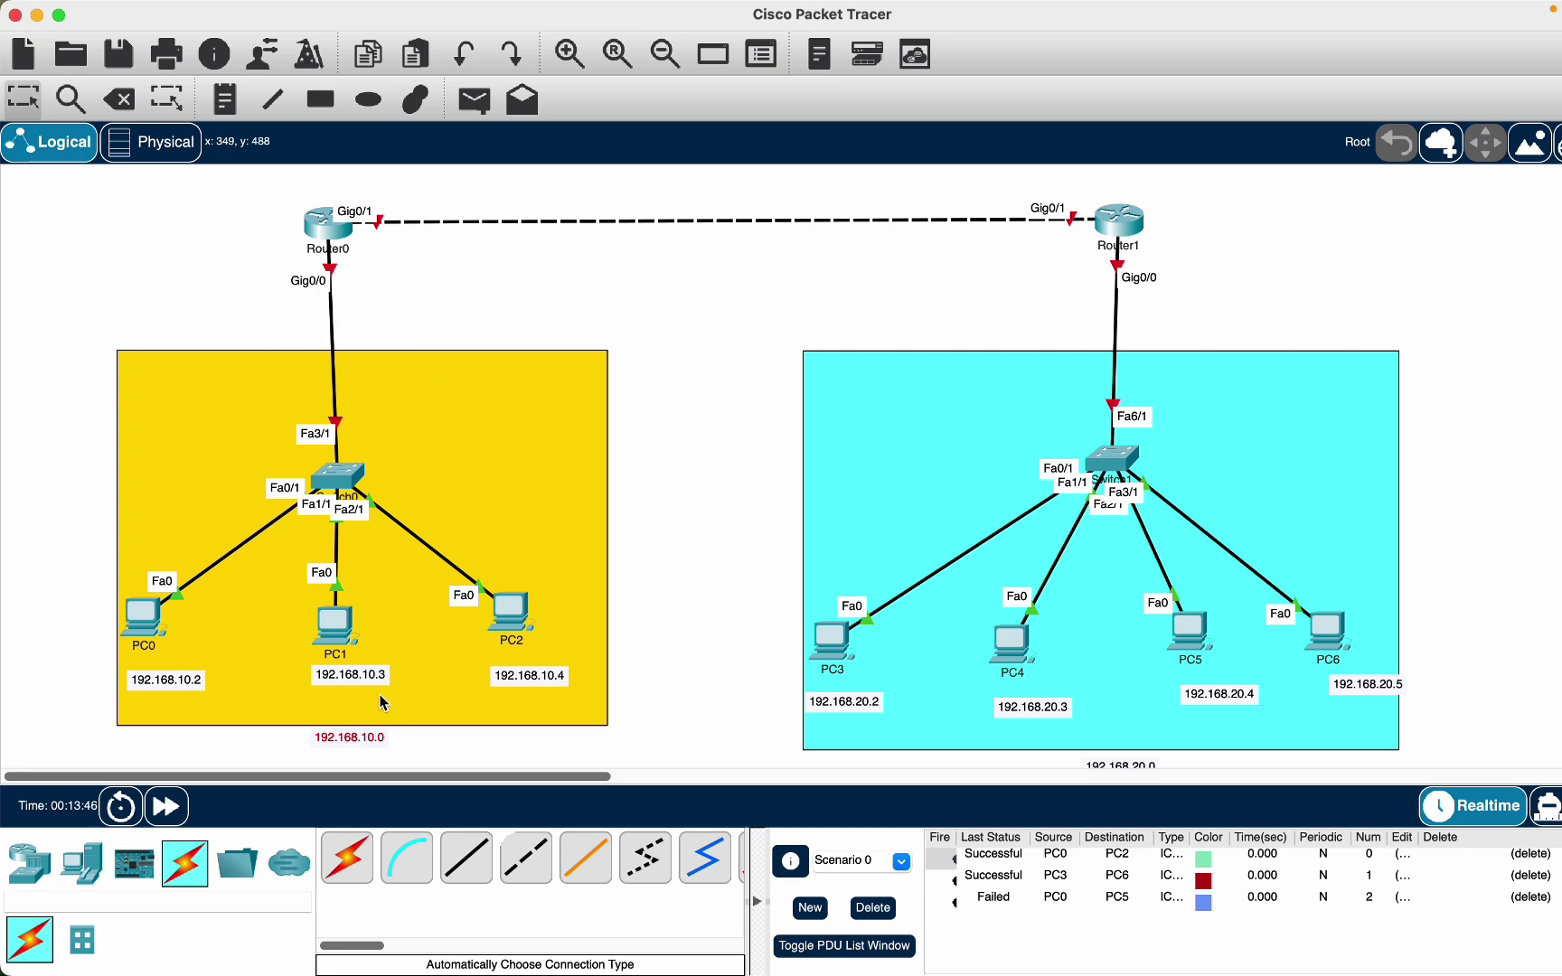
pyautogui.doubleClick(361, 736)
pyautogui.doubleClick(381, 738)
pyautogui.press('super+c')
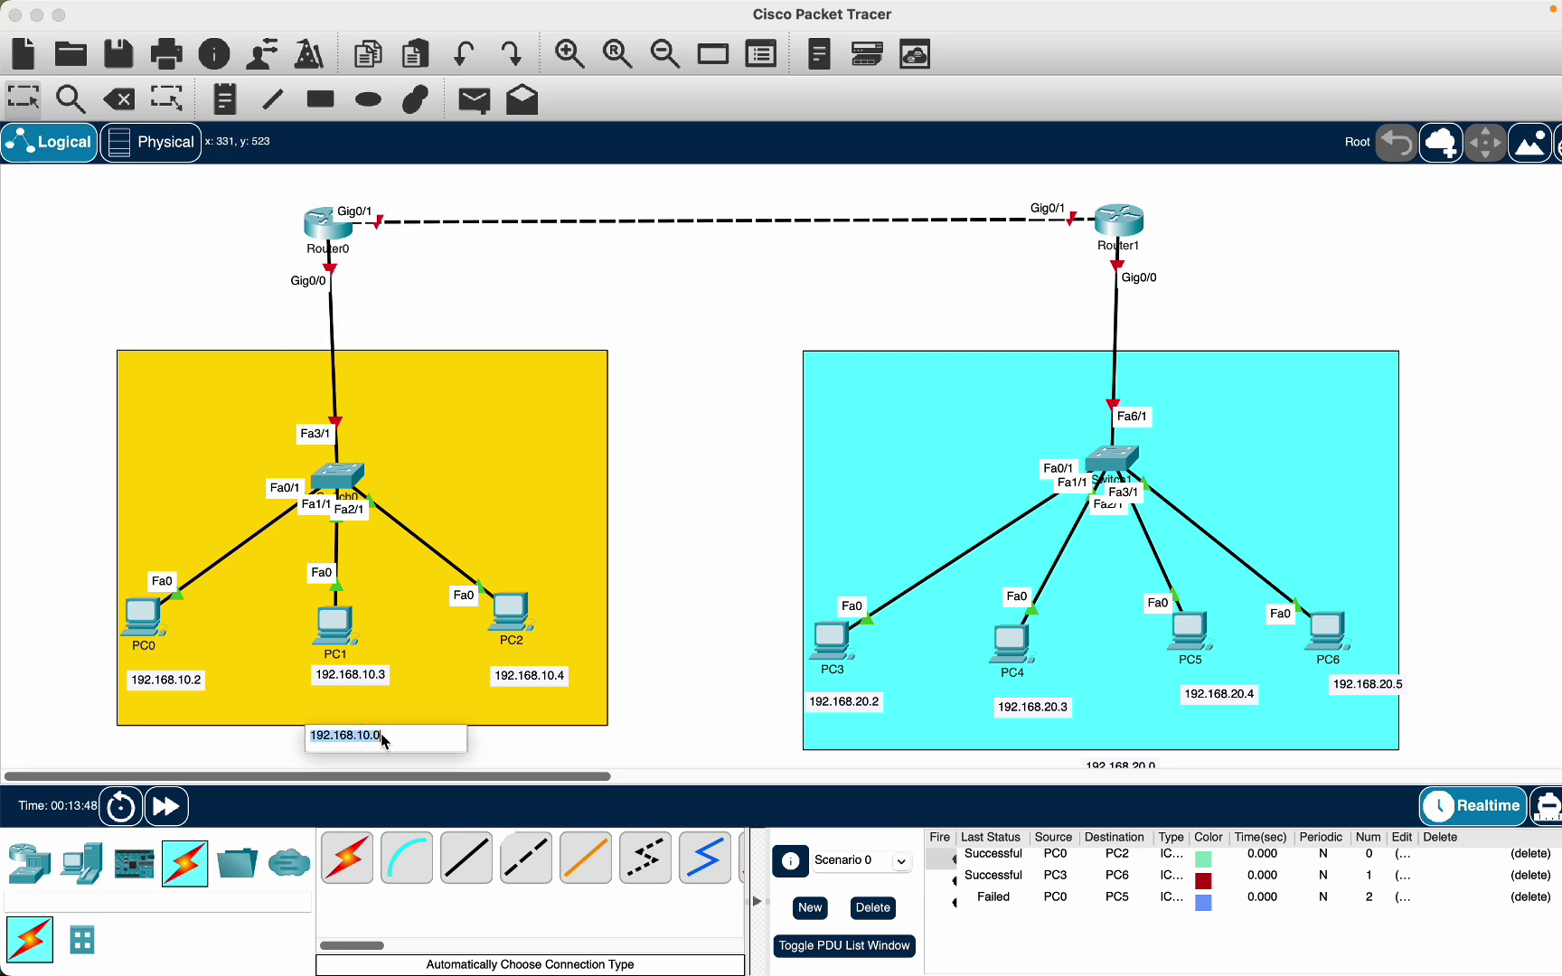
pyautogui.click(210, 99)
pyautogui.click(349, 299)
pyautogui.press('super+v')
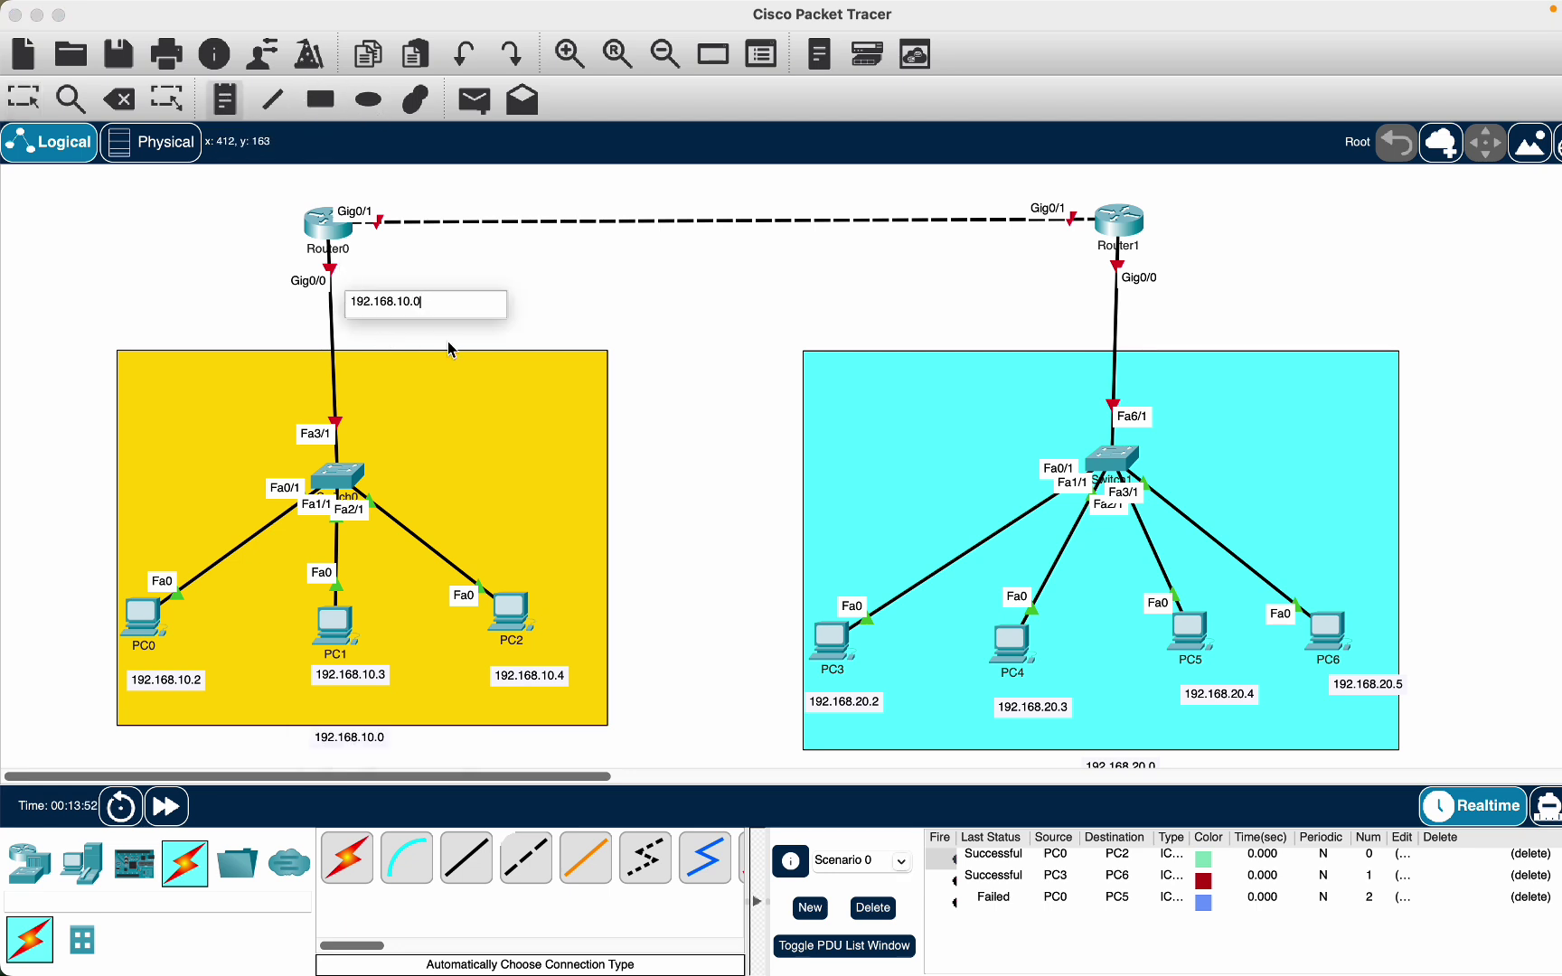
pyautogui.write('1')
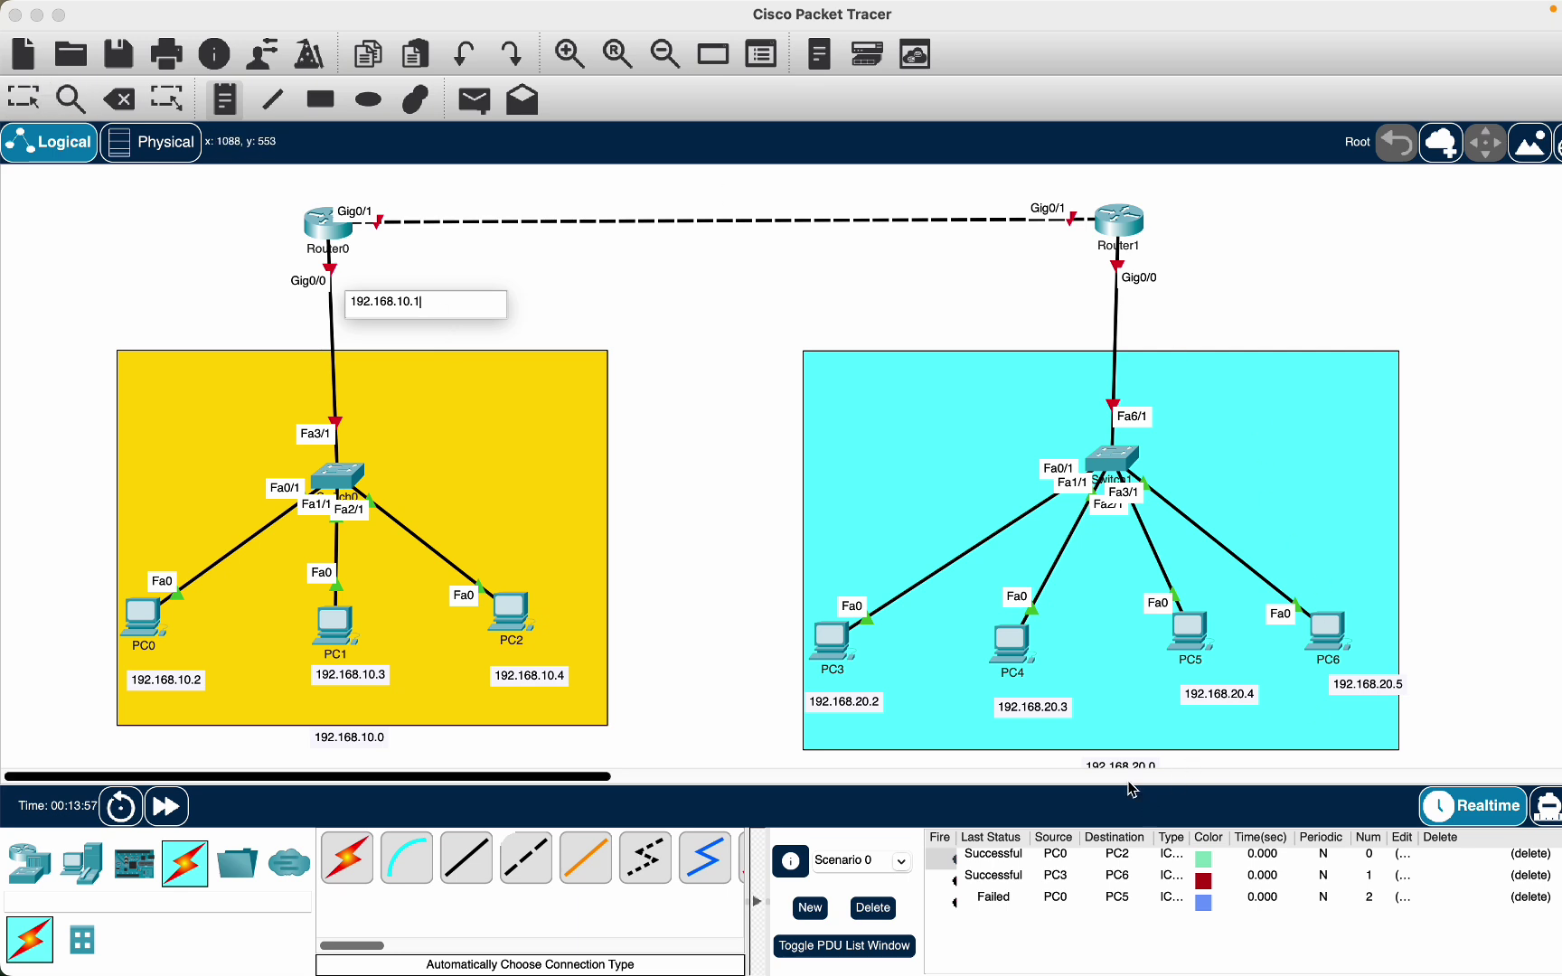
# Add a note reading 192.168.20.1 near Router1's Gig0/0 port
pyautogui.scroll(-1, 1150, 455)
pyautogui.click(1191, 264)
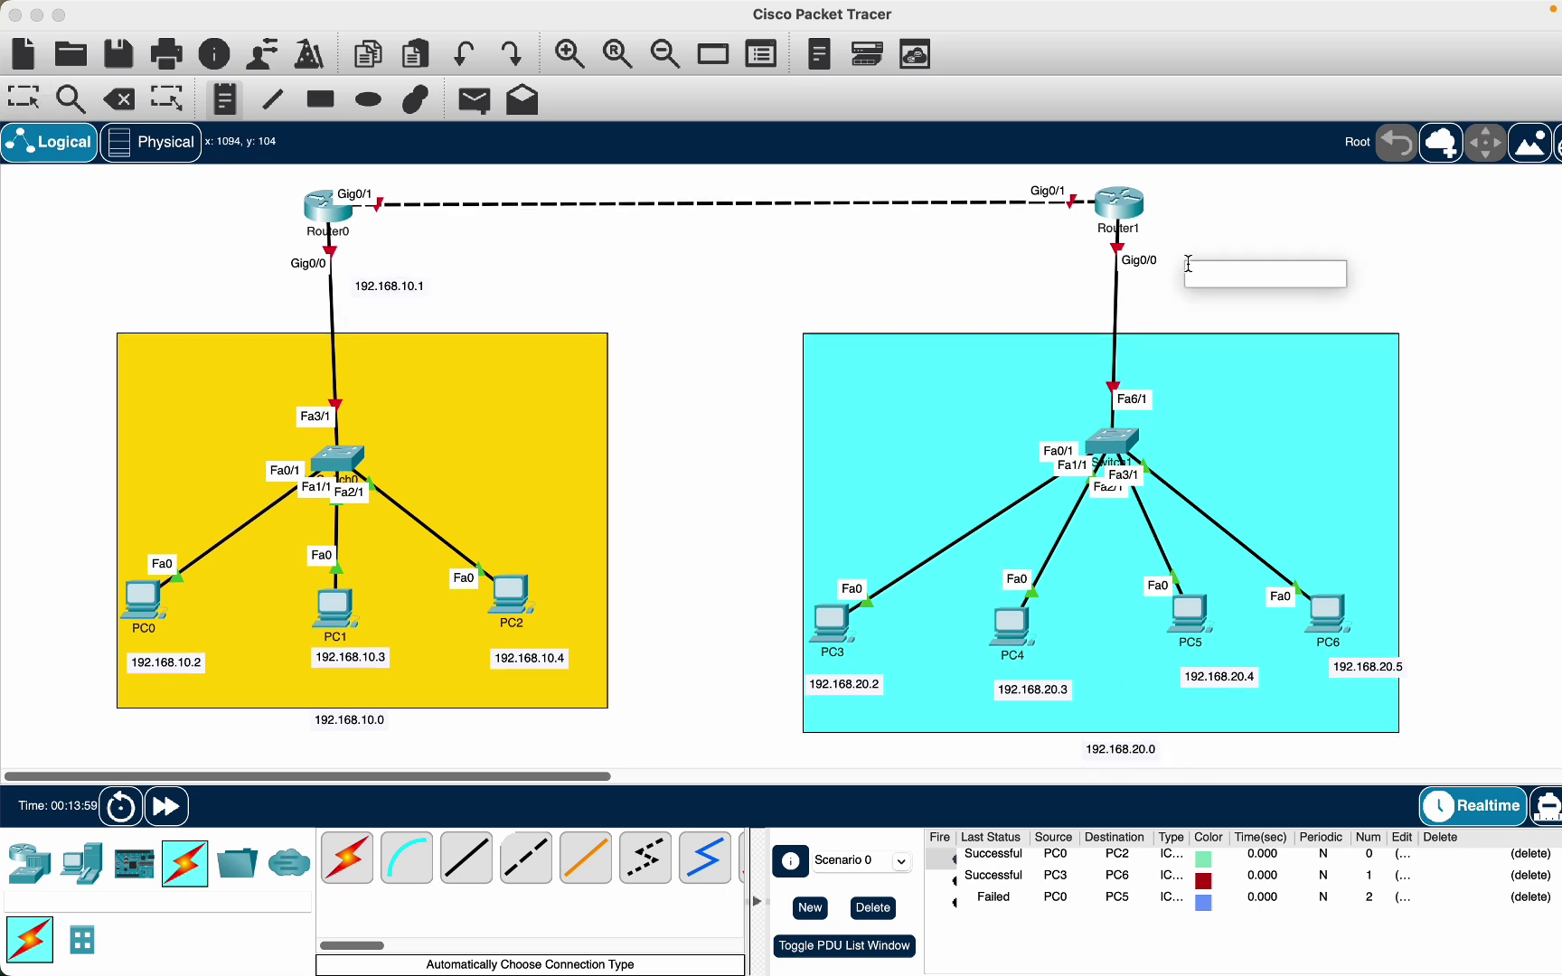
pyautogui.press('super+v')
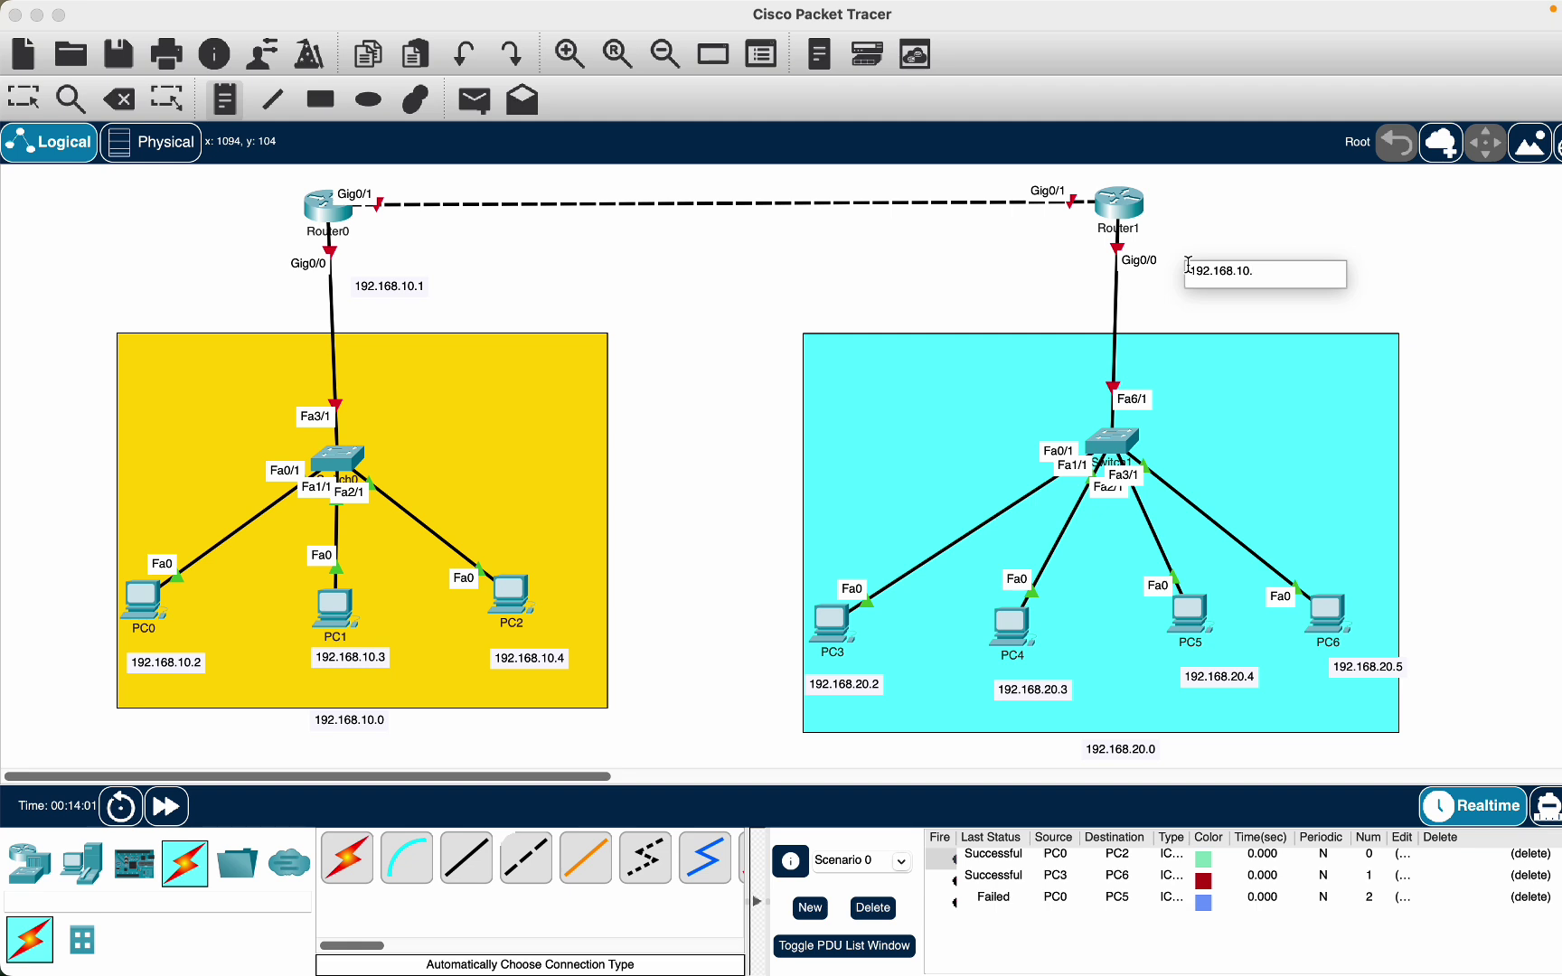
pyautogui.press('BackSpace')
pyautogui.click(23, 98)
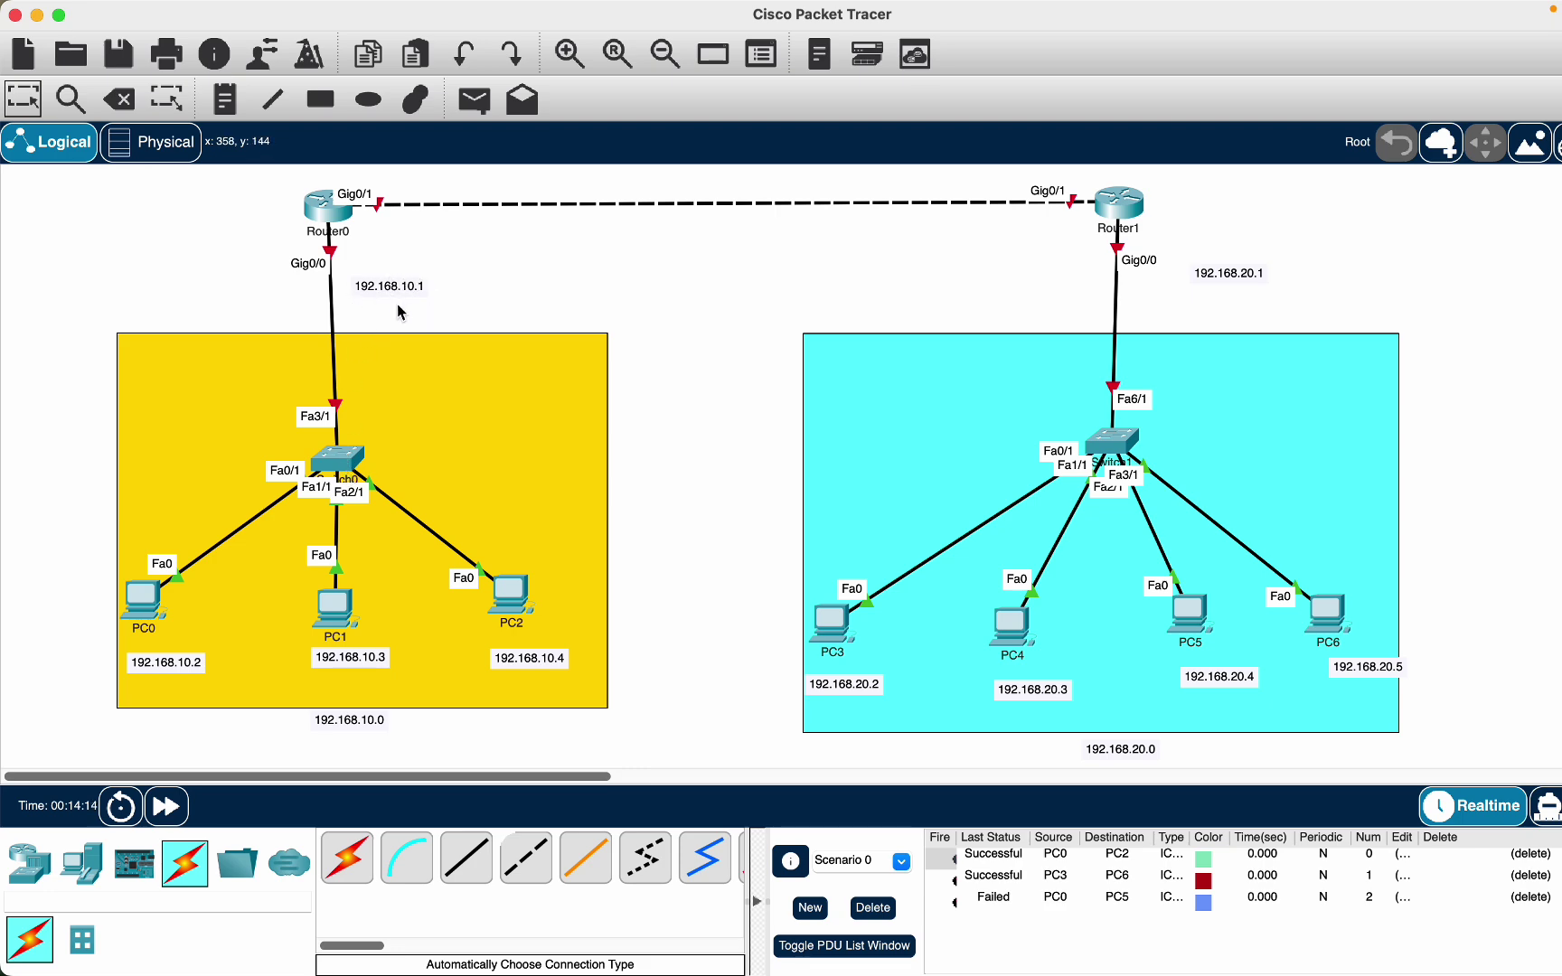
# Align Router0 above Switch0 and move the 192.168.10.1 and 192.168.20.1 notes to the left of their routers' Gig0/0 links
pyautogui.moveTo(341, 232)
pyautogui.moveTo(329, 209); pyautogui.dragTo(338, 216)
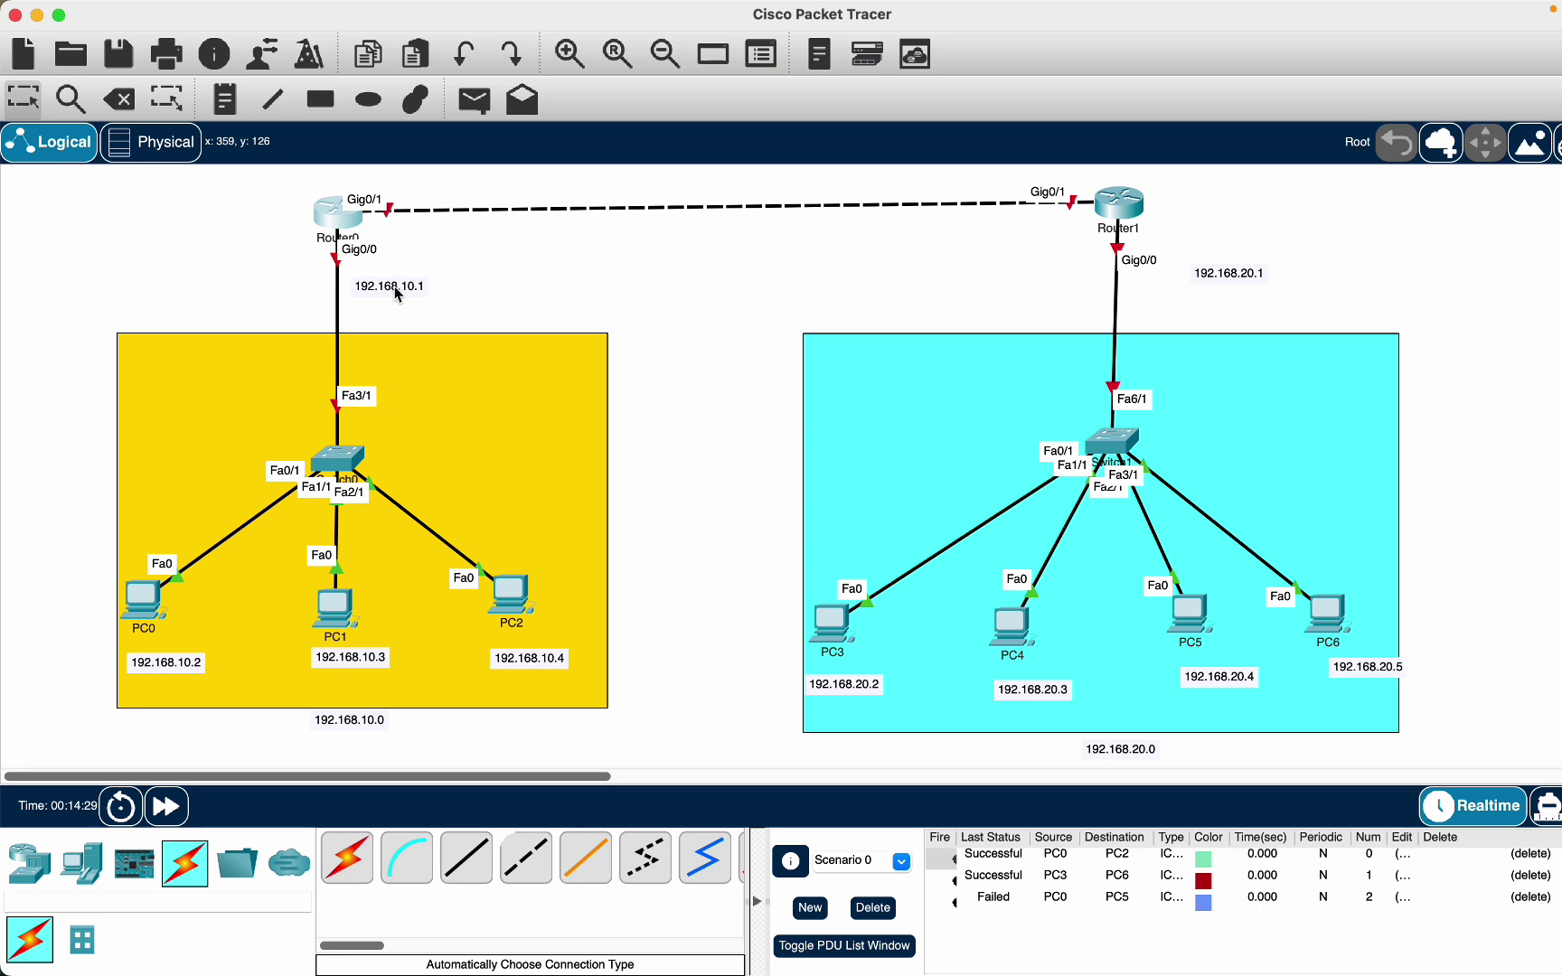
pyautogui.moveTo(399, 293); pyautogui.dragTo(341, 291)
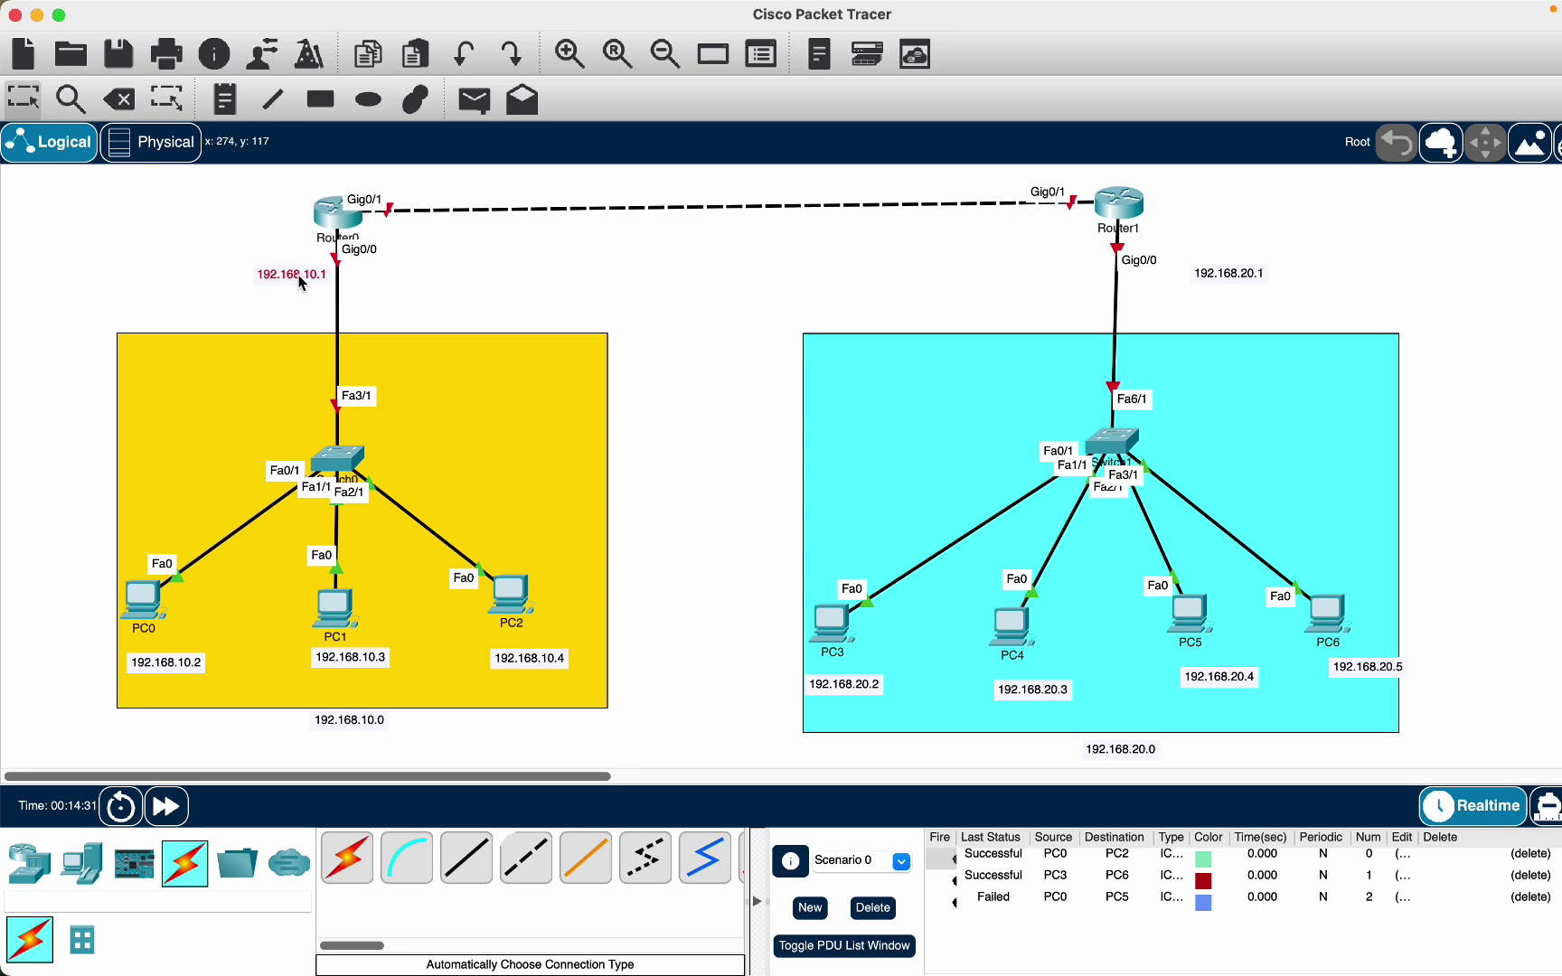
pyautogui.moveTo(1233, 279); pyautogui.dragTo(1075, 255)
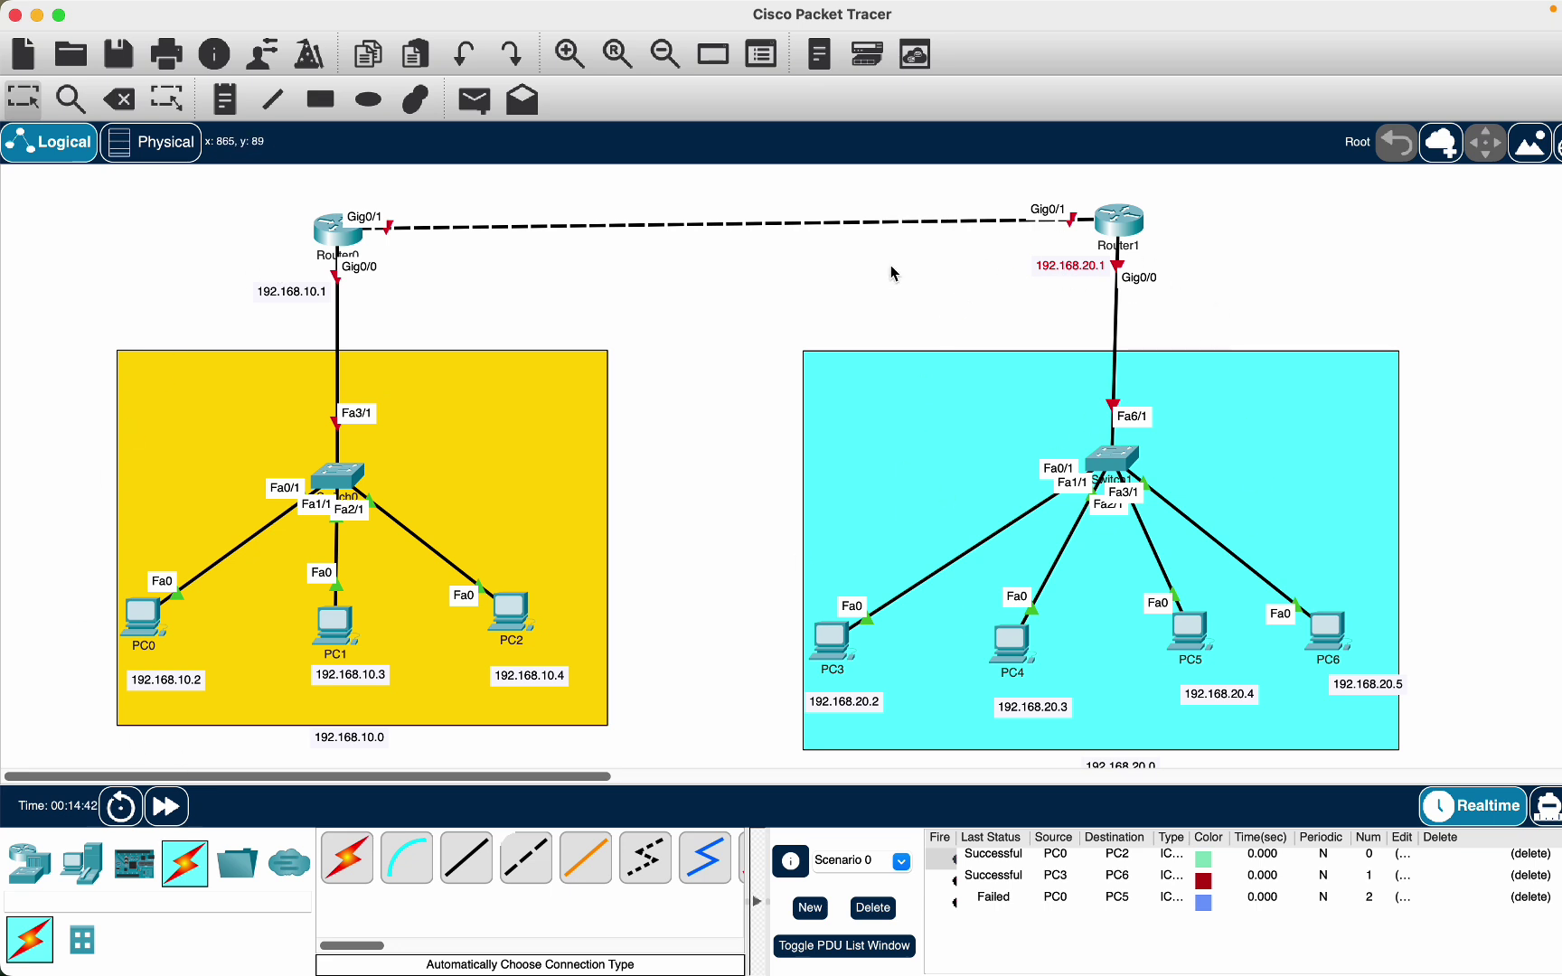
# Draw a light pink filled rectangle with a black outline over the link between Router0 and Router1
pyautogui.click(415, 100)
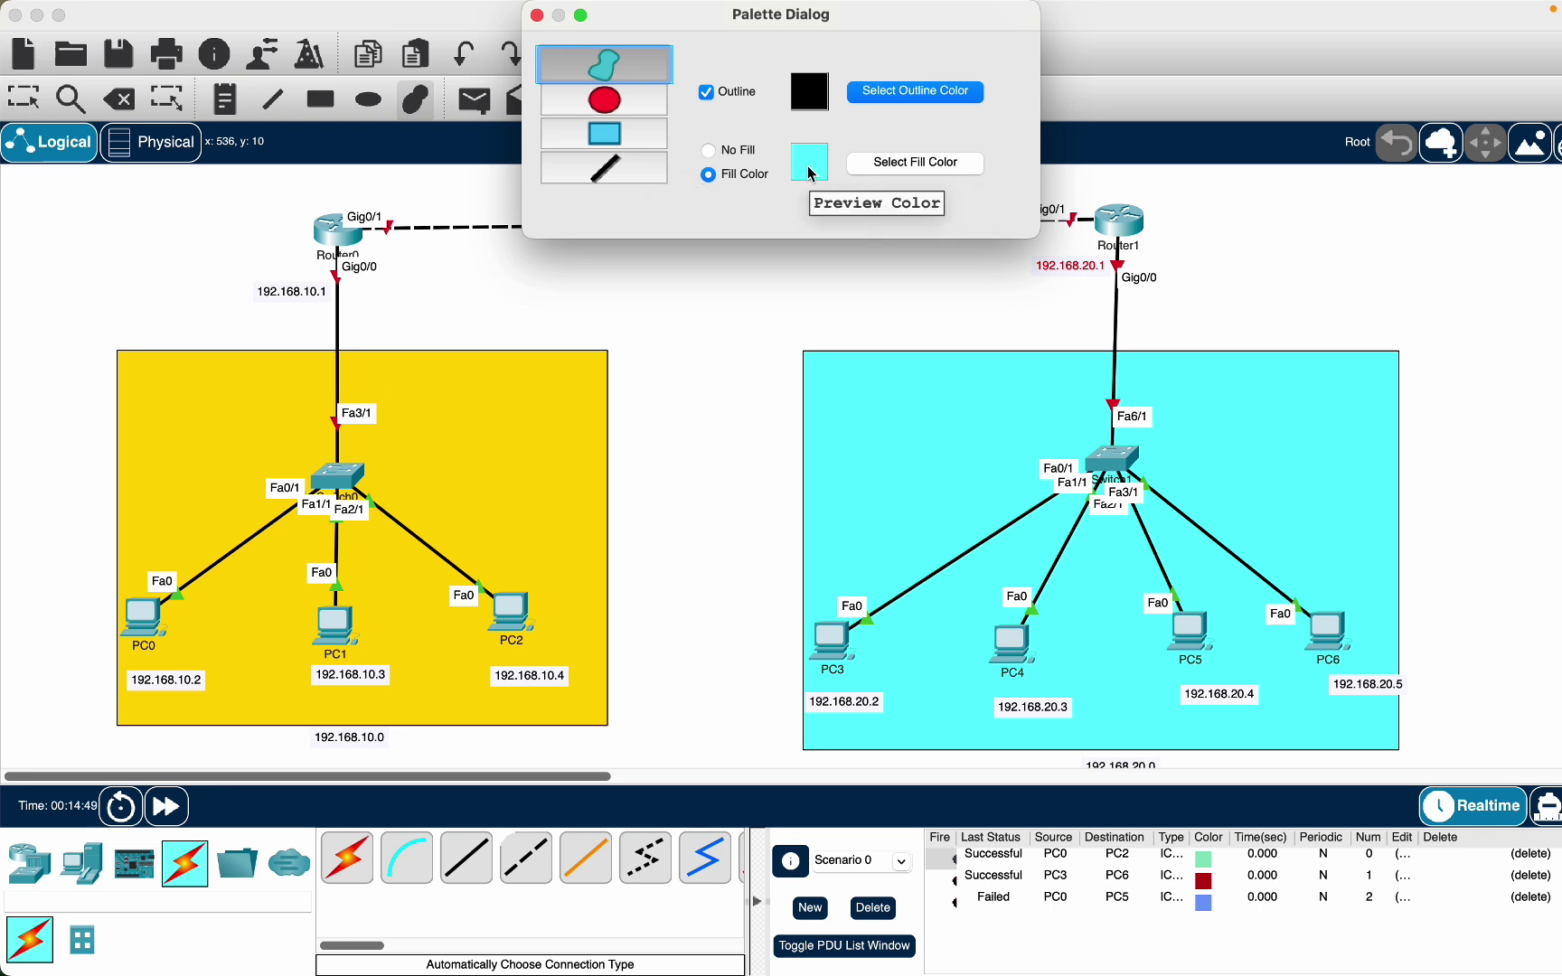
pyautogui.click(930, 162)
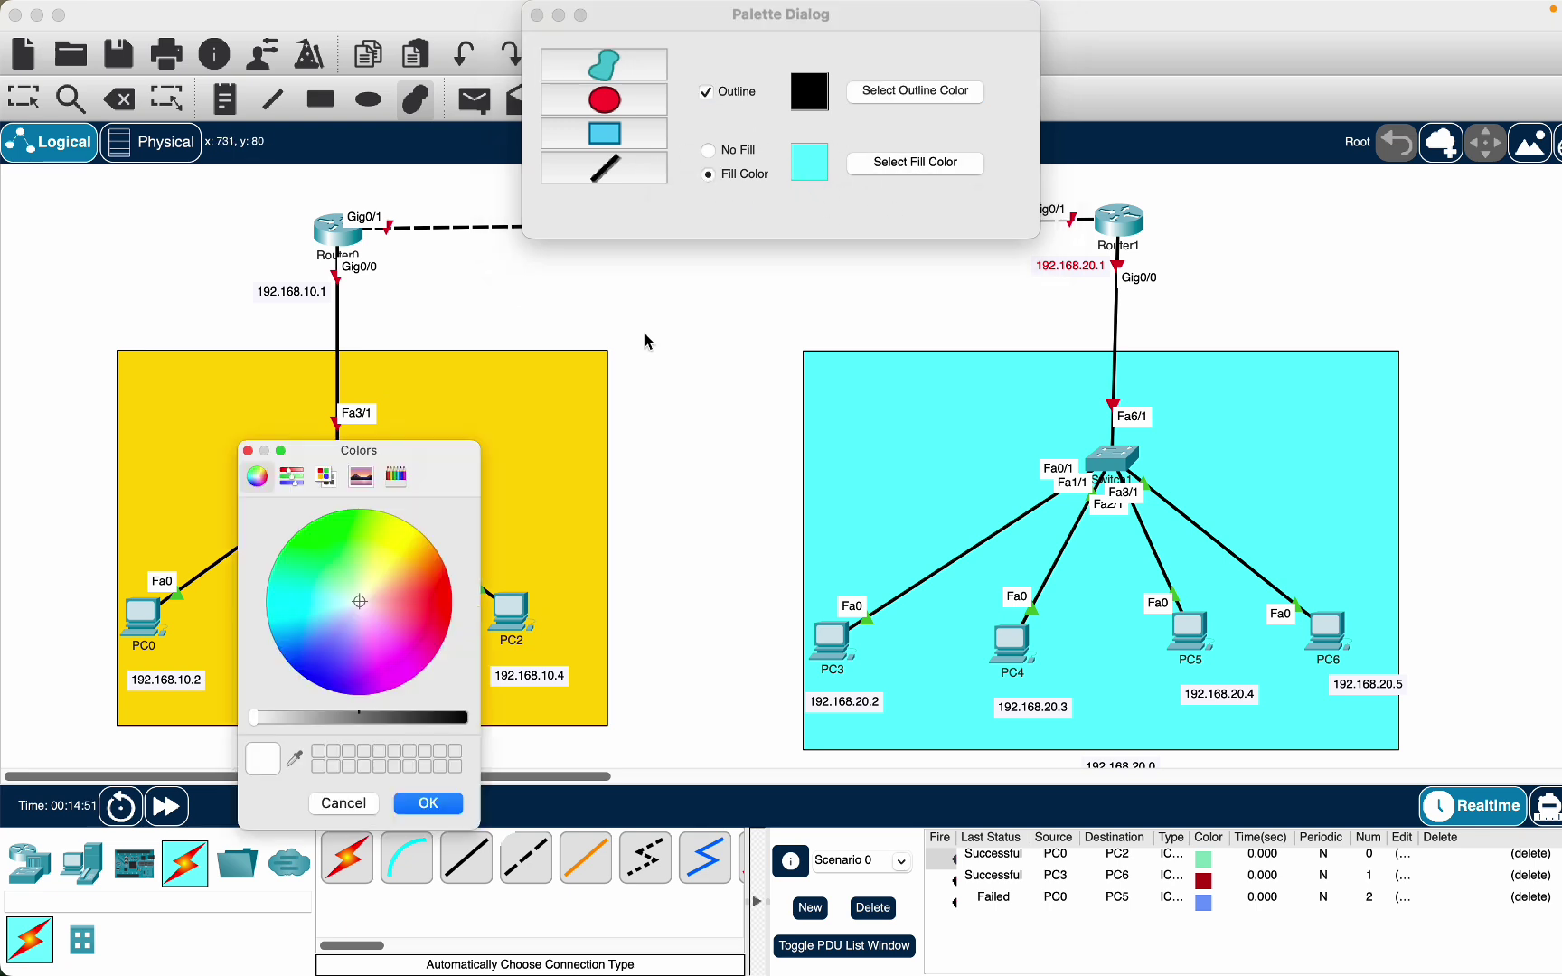
pyautogui.click(374, 607)
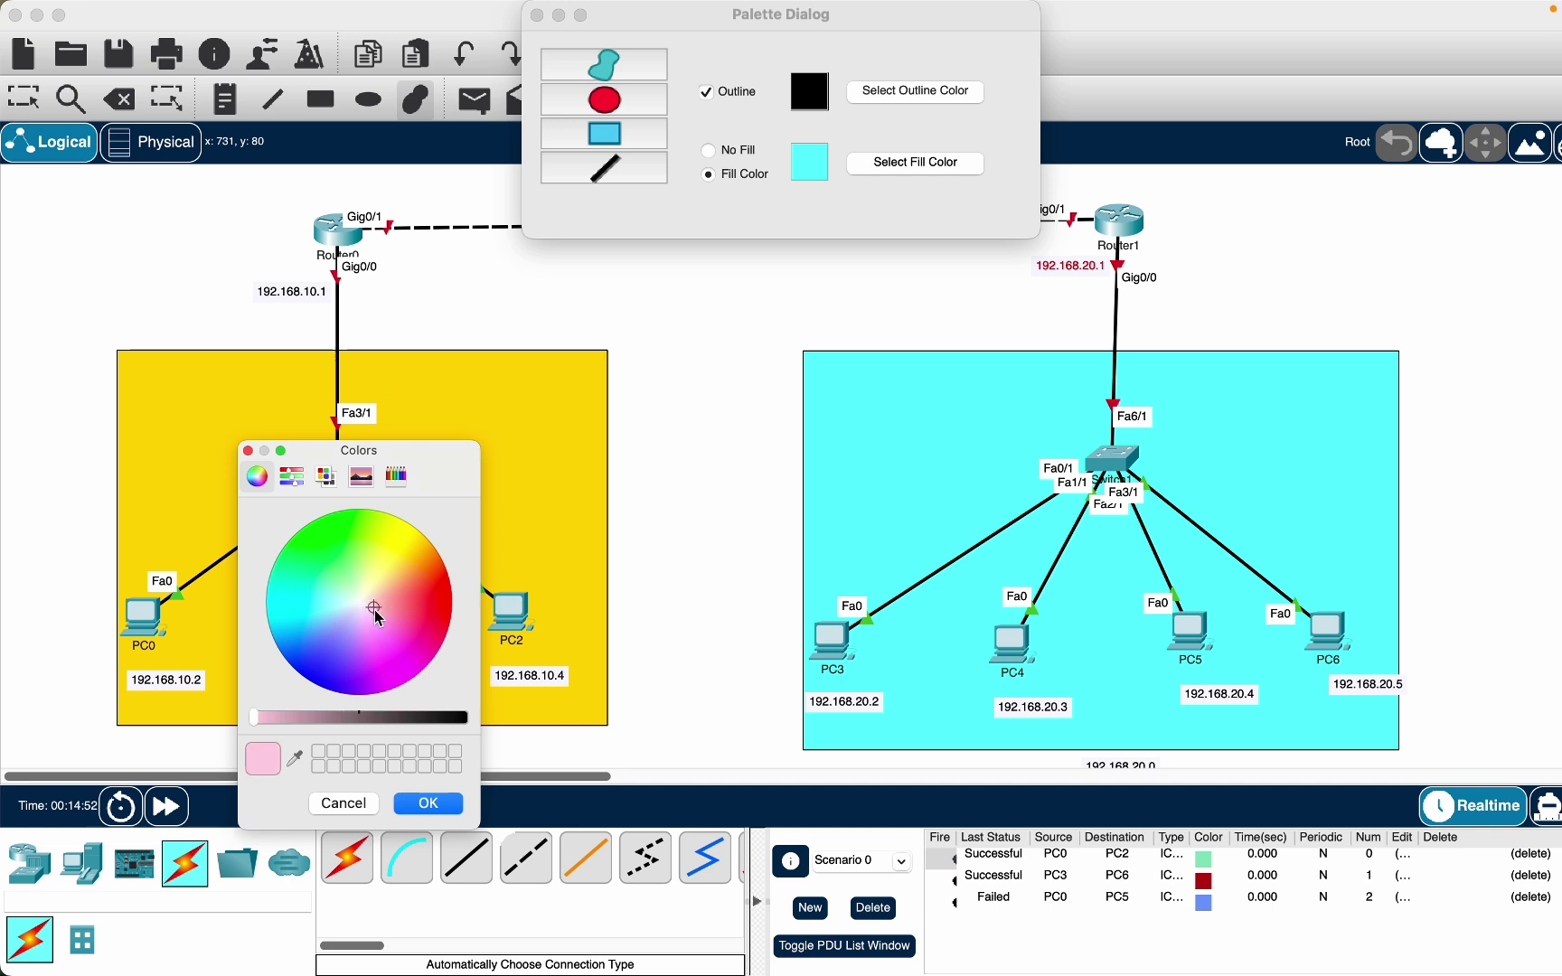
pyautogui.click(441, 805)
pyautogui.moveTo(411, 193); pyautogui.dragTo(535, 258)
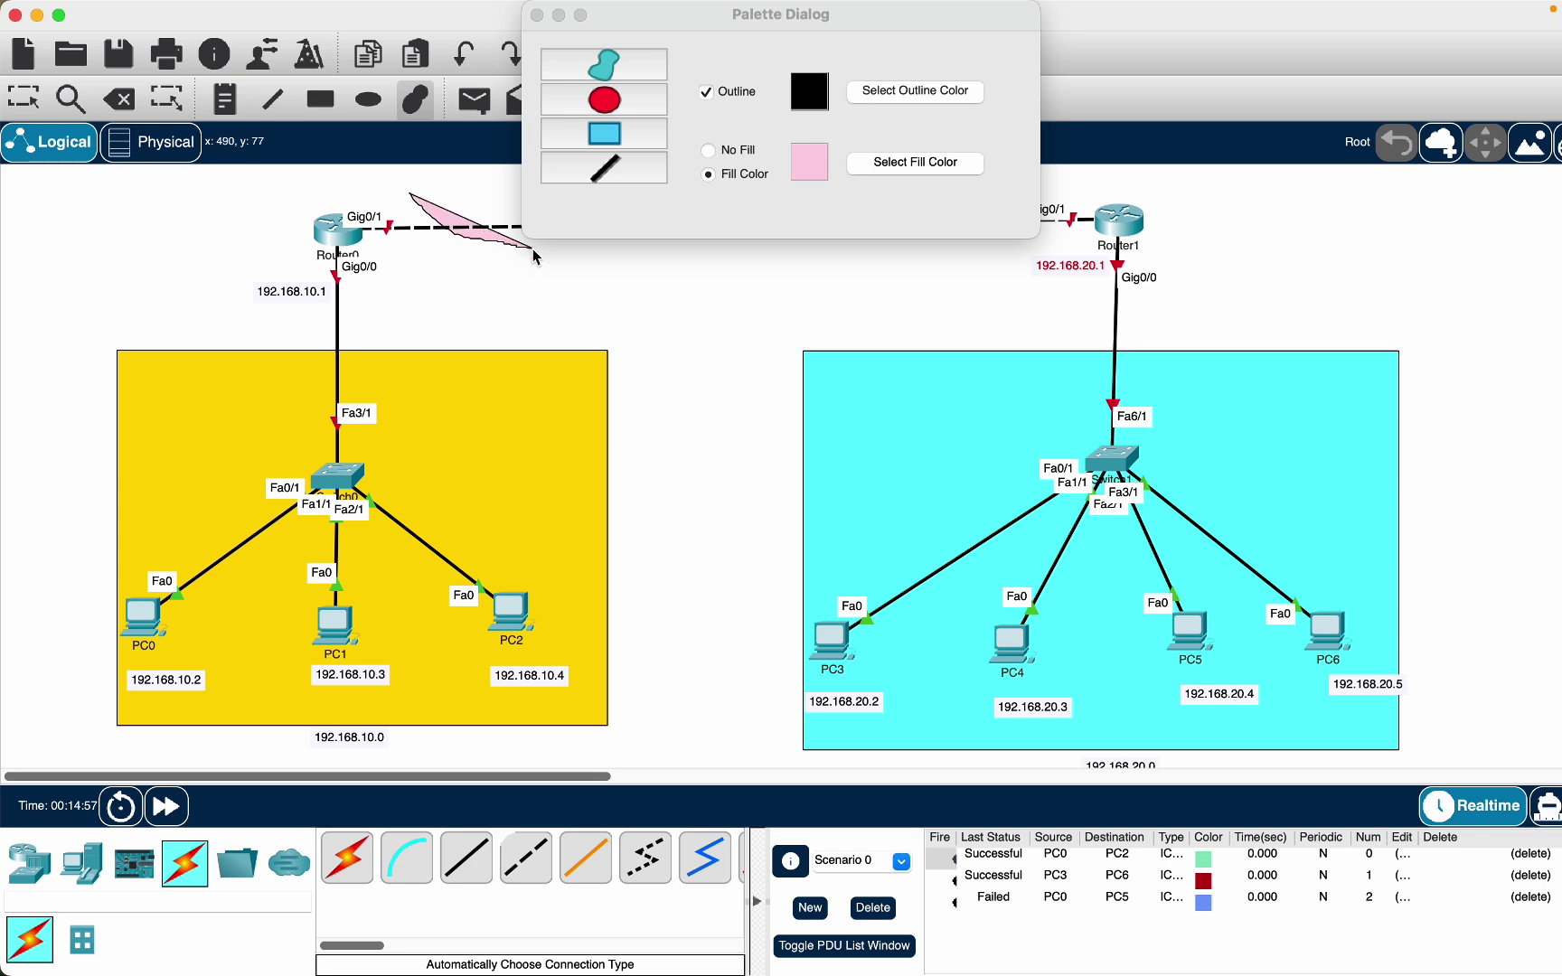
pyautogui.click(590, 177)
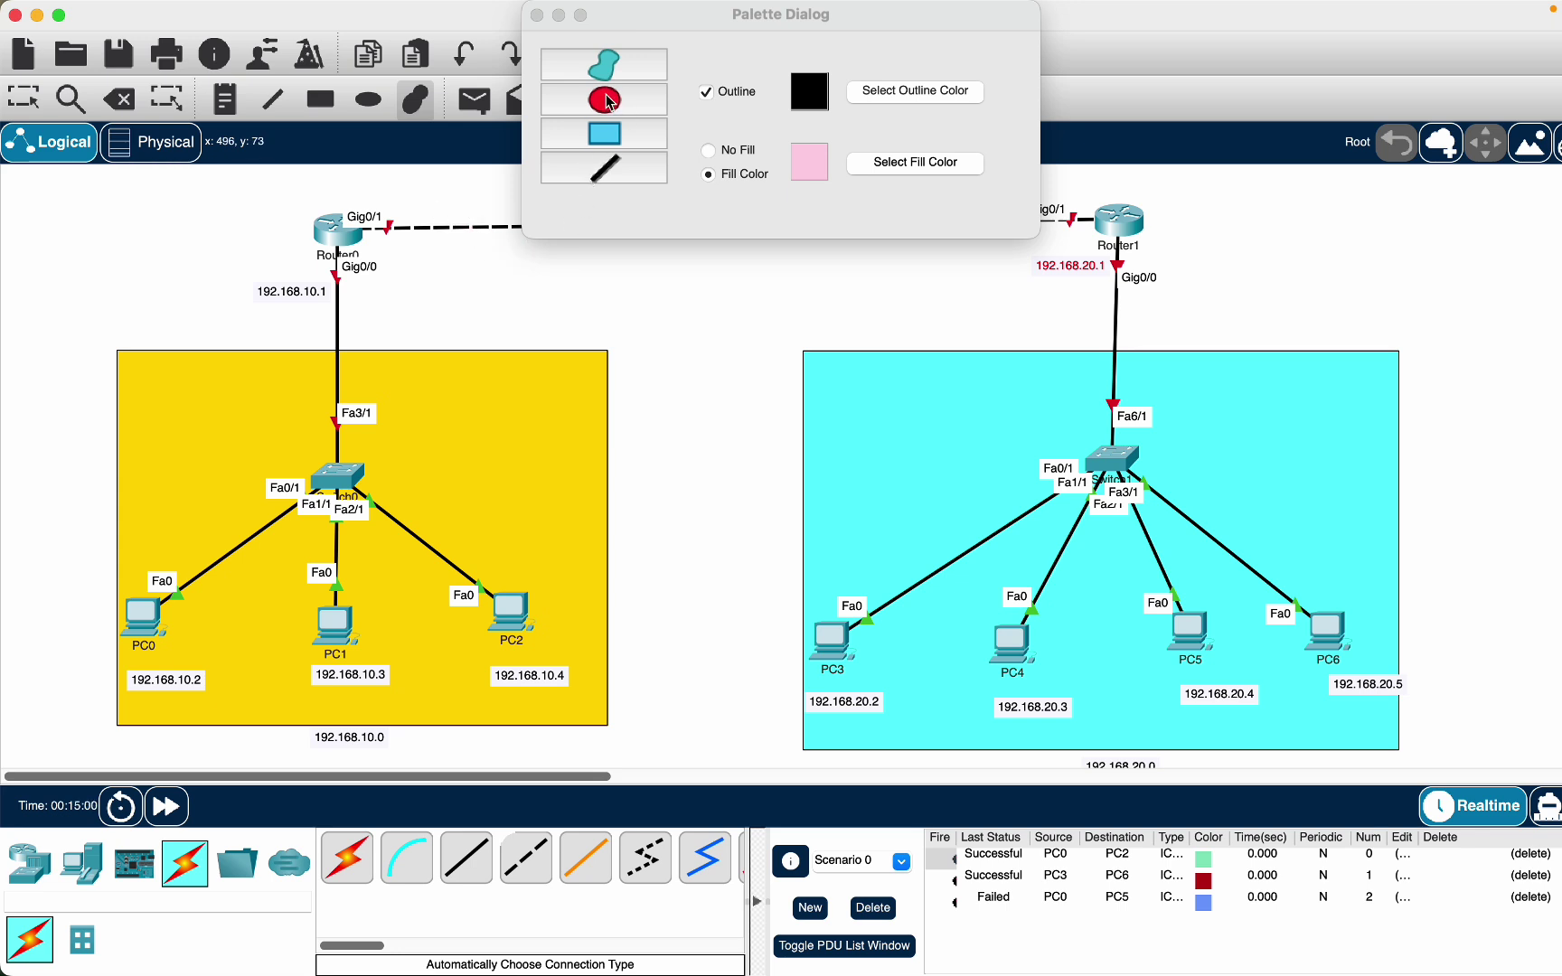
pyautogui.click(610, 145)
pyautogui.moveTo(407, 201); pyautogui.dragTo(1019, 255)
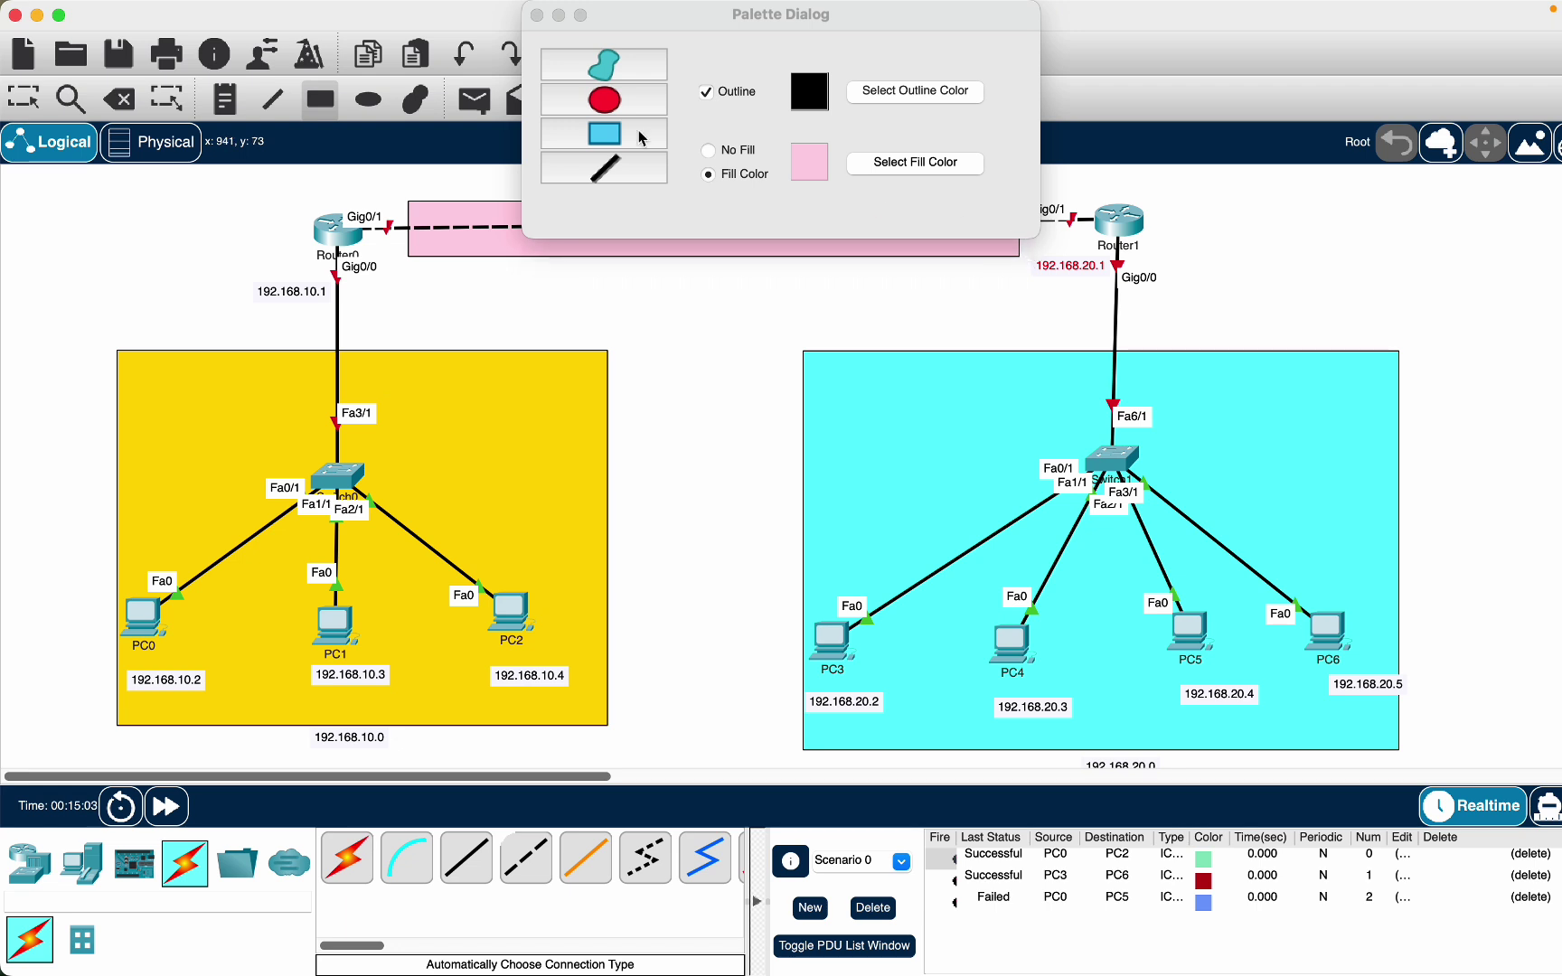
pyautogui.click(537, 15)
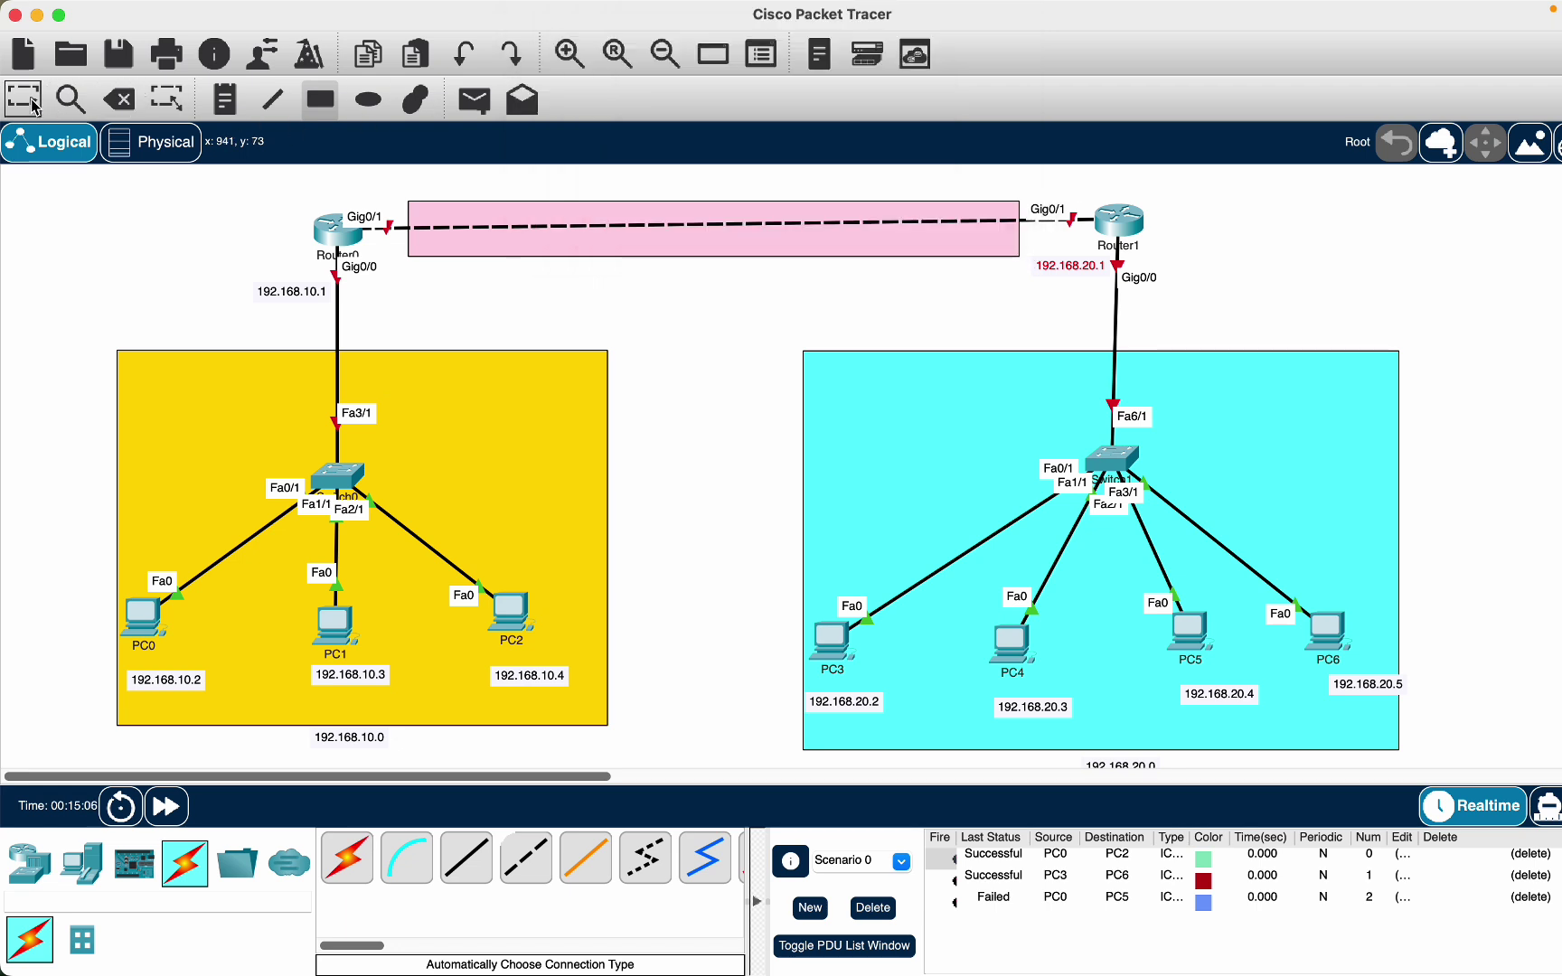
# Shift the pink rectangle slightly up and add a note reading 192.168.30.0 just beneath it
pyautogui.click(717, 239)
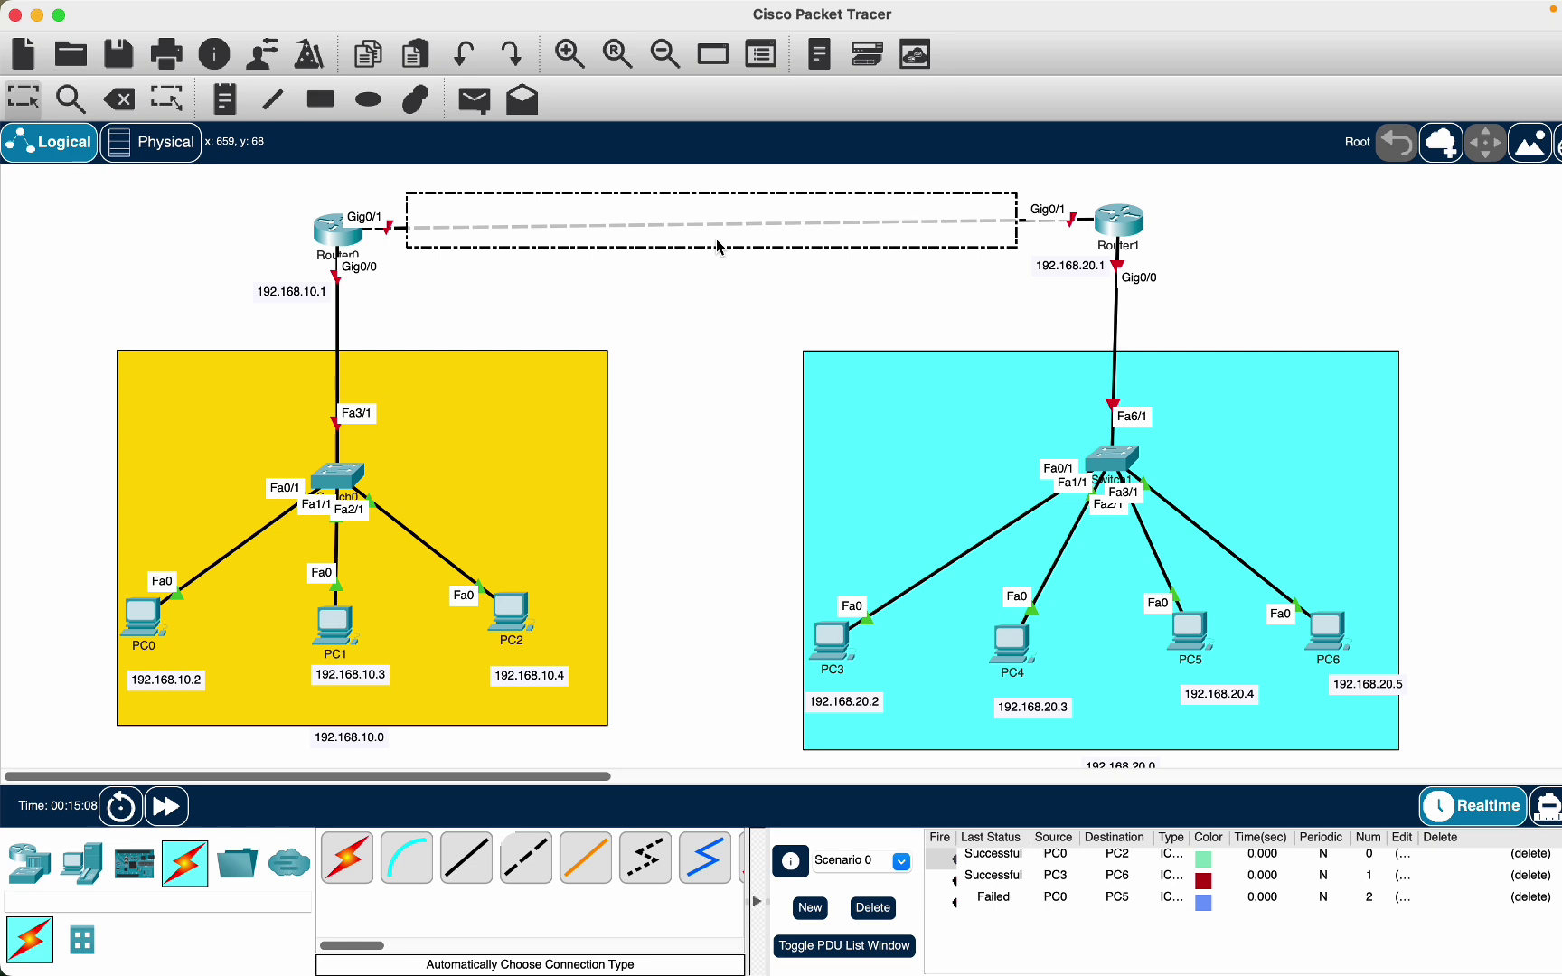
pyautogui.click(212, 241)
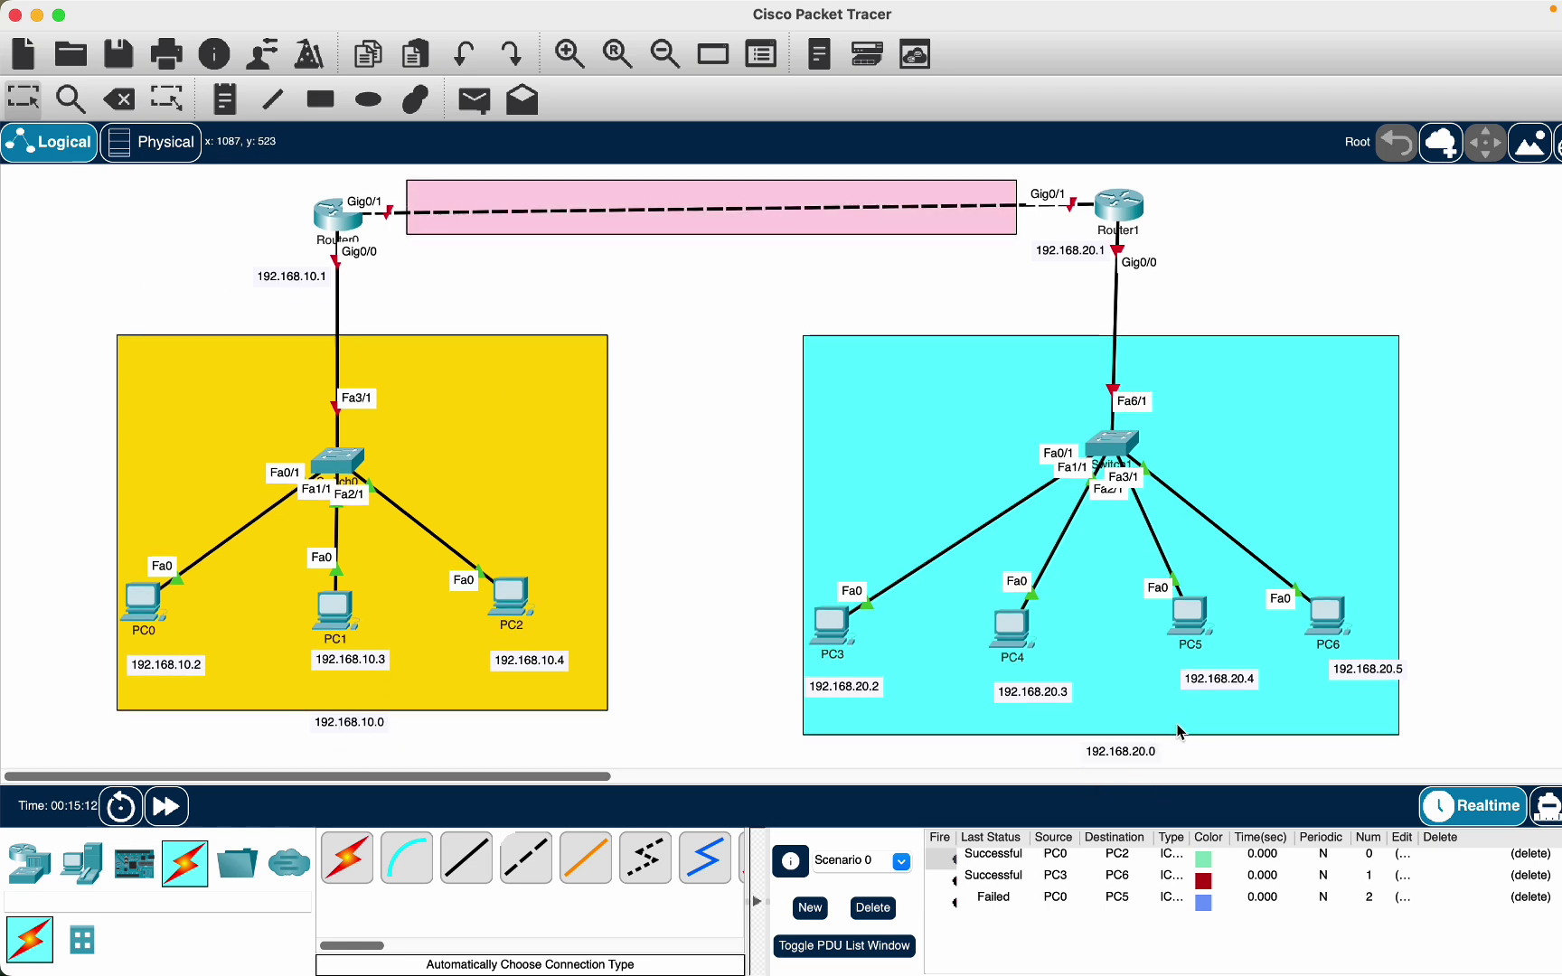
pyautogui.click(225, 98)
pyautogui.click(610, 238)
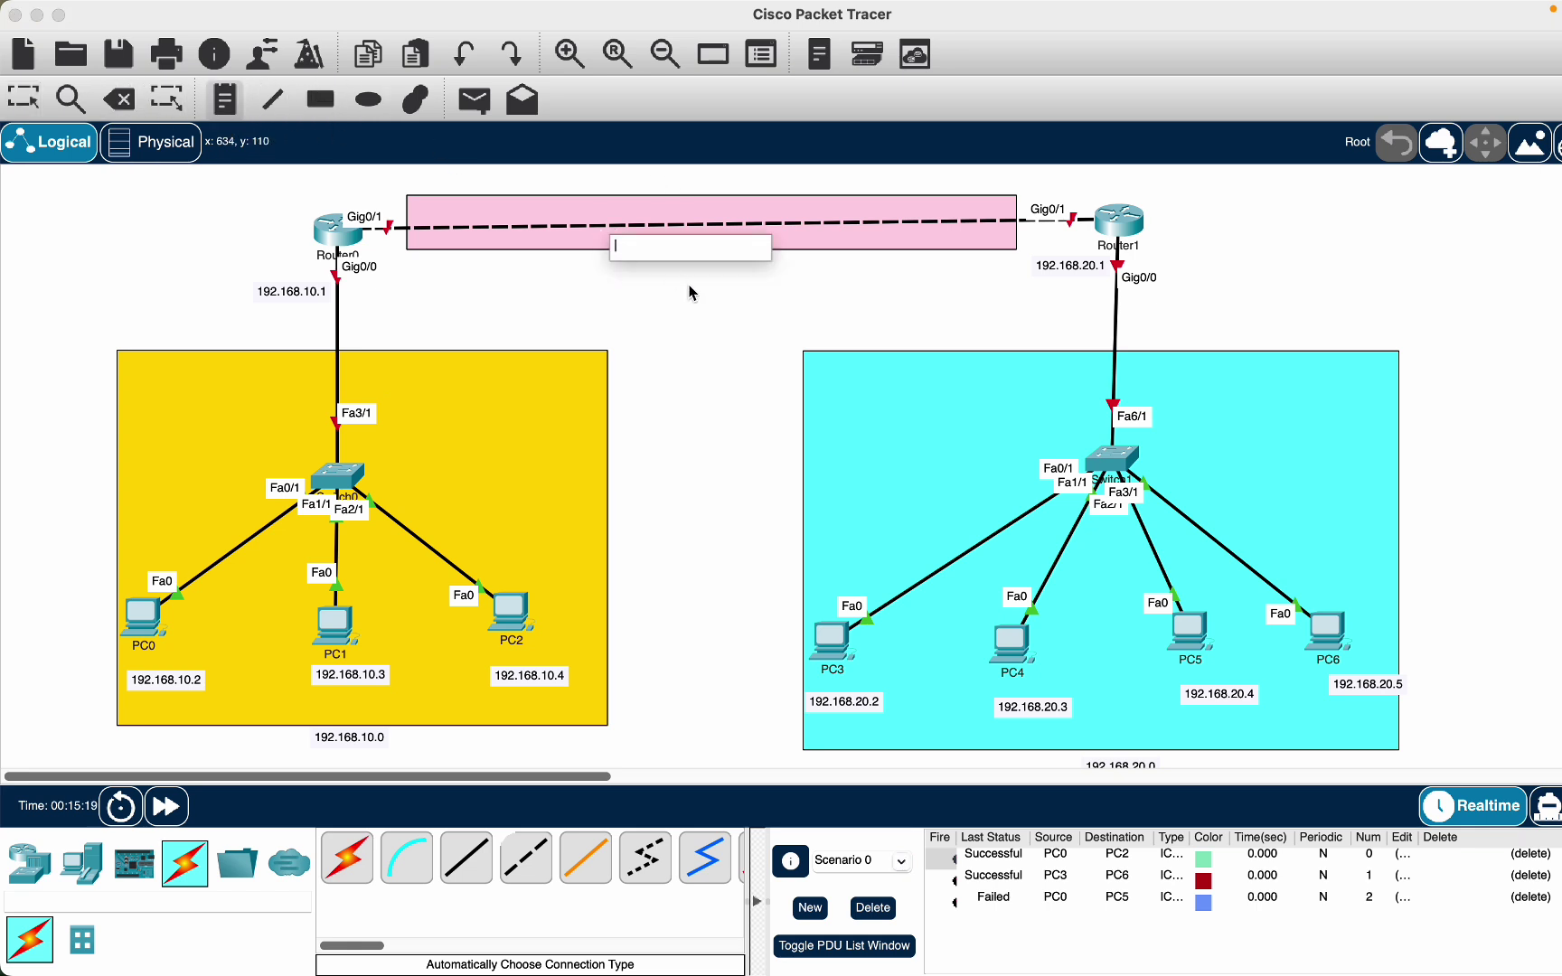
pyautogui.write('192.168.30.0')
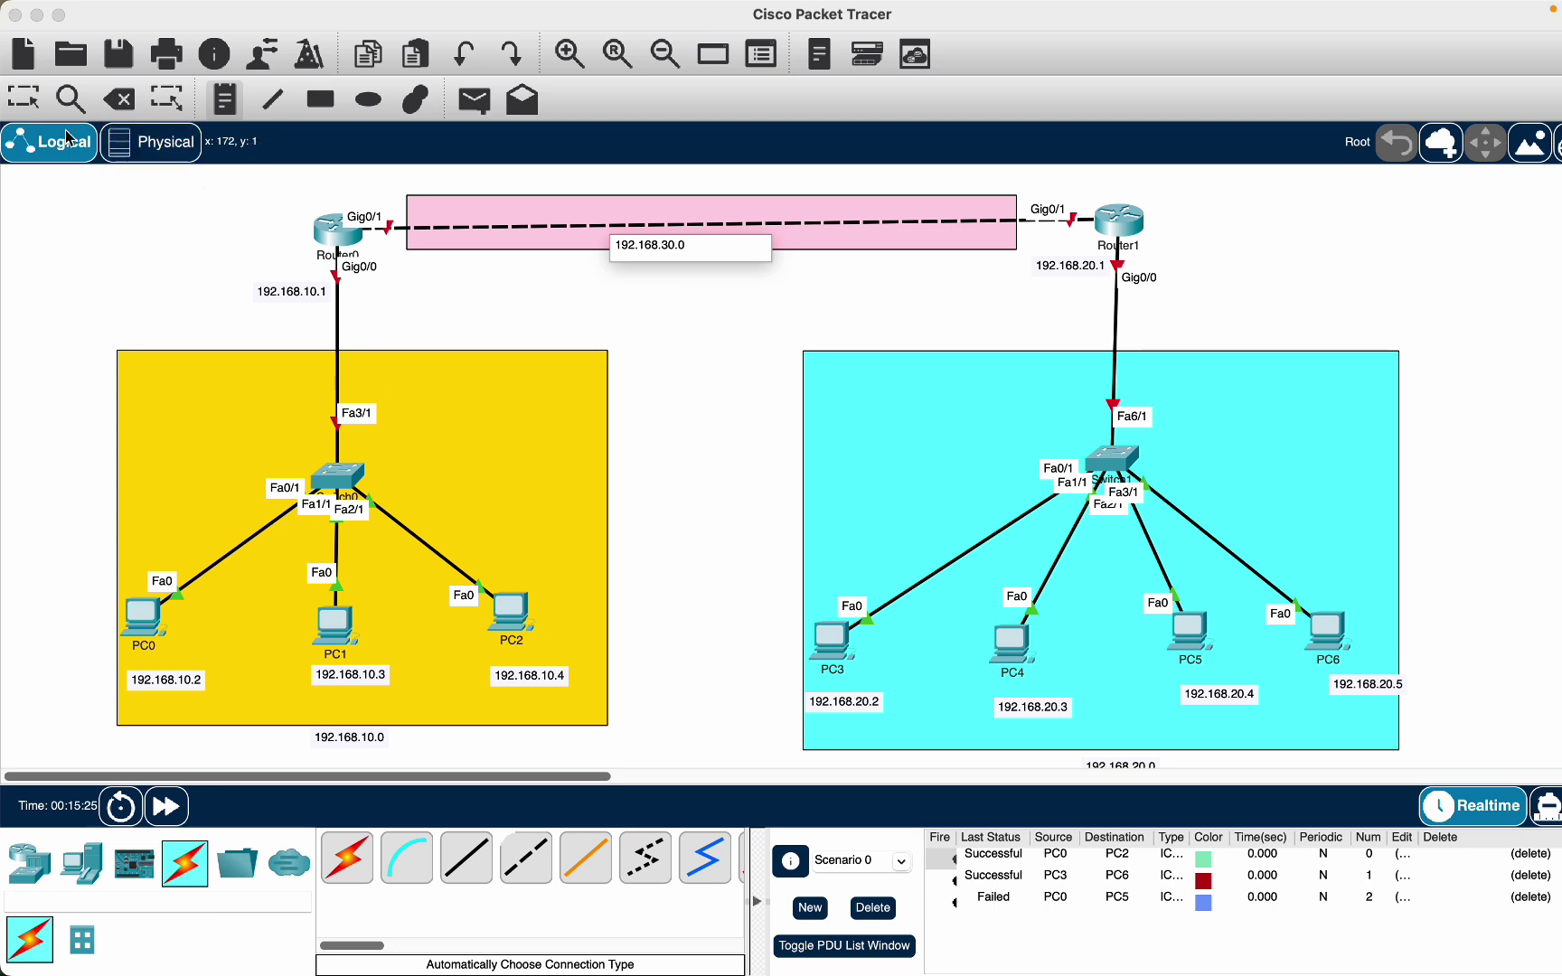
pyautogui.click(24, 98)
pyautogui.moveTo(620, 251); pyautogui.dragTo(655, 263)
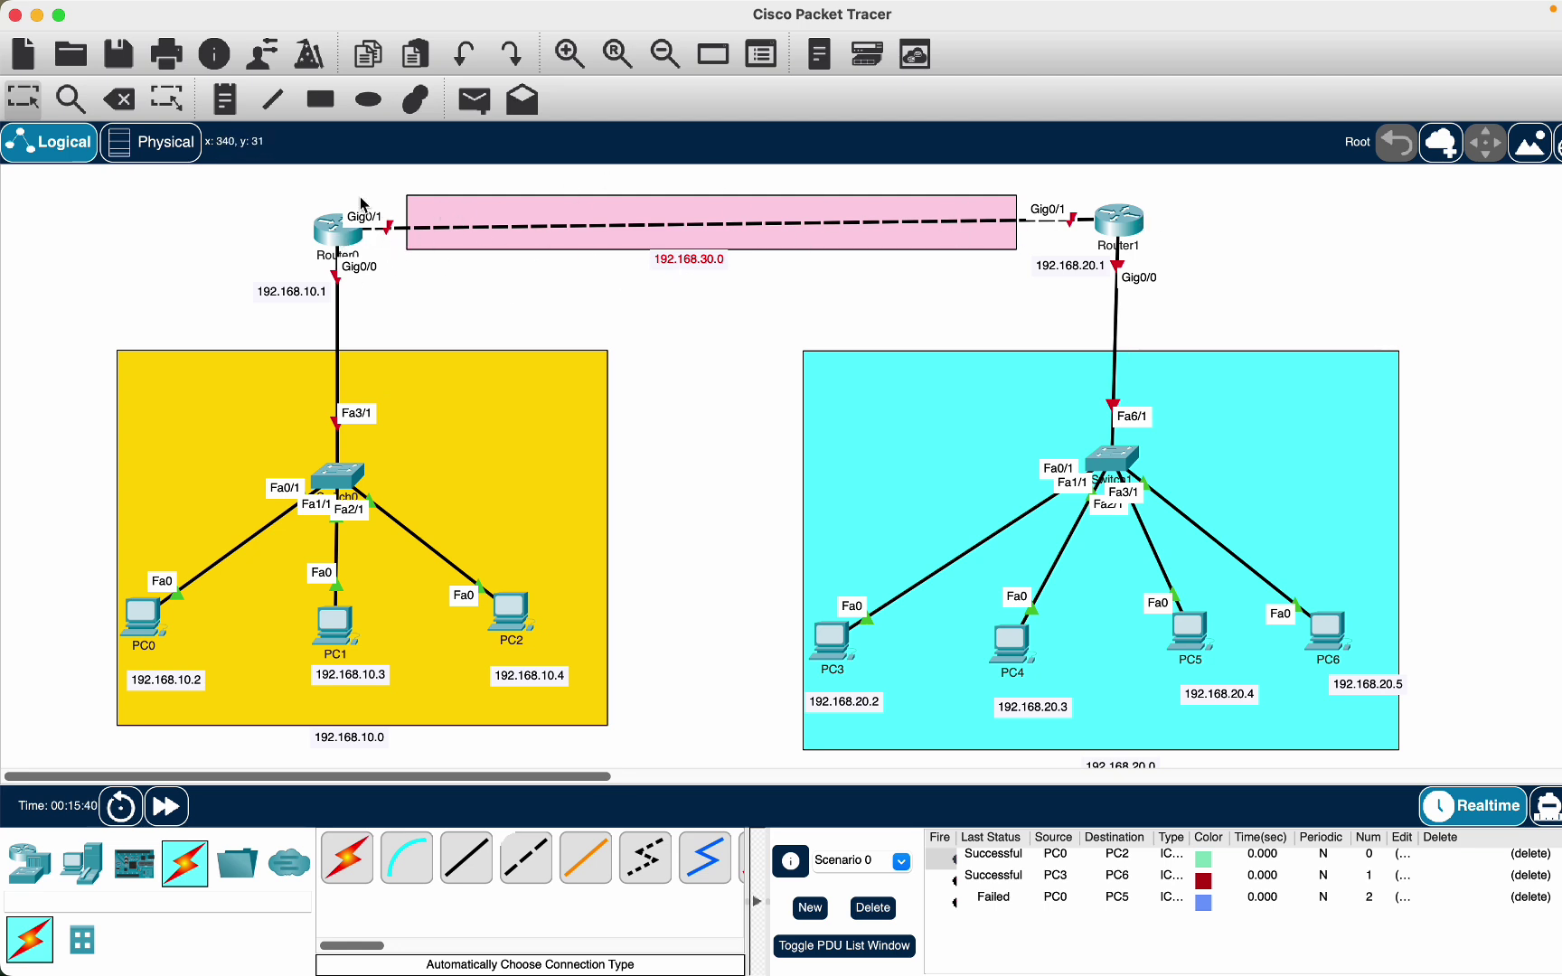
# Copy the 192.168.30.0 note's text and add a note reading 192.168.30.1 beside Router0's Gig0/1 port
pyautogui.doubleClick(673, 257)
pyautogui.press('super+c')
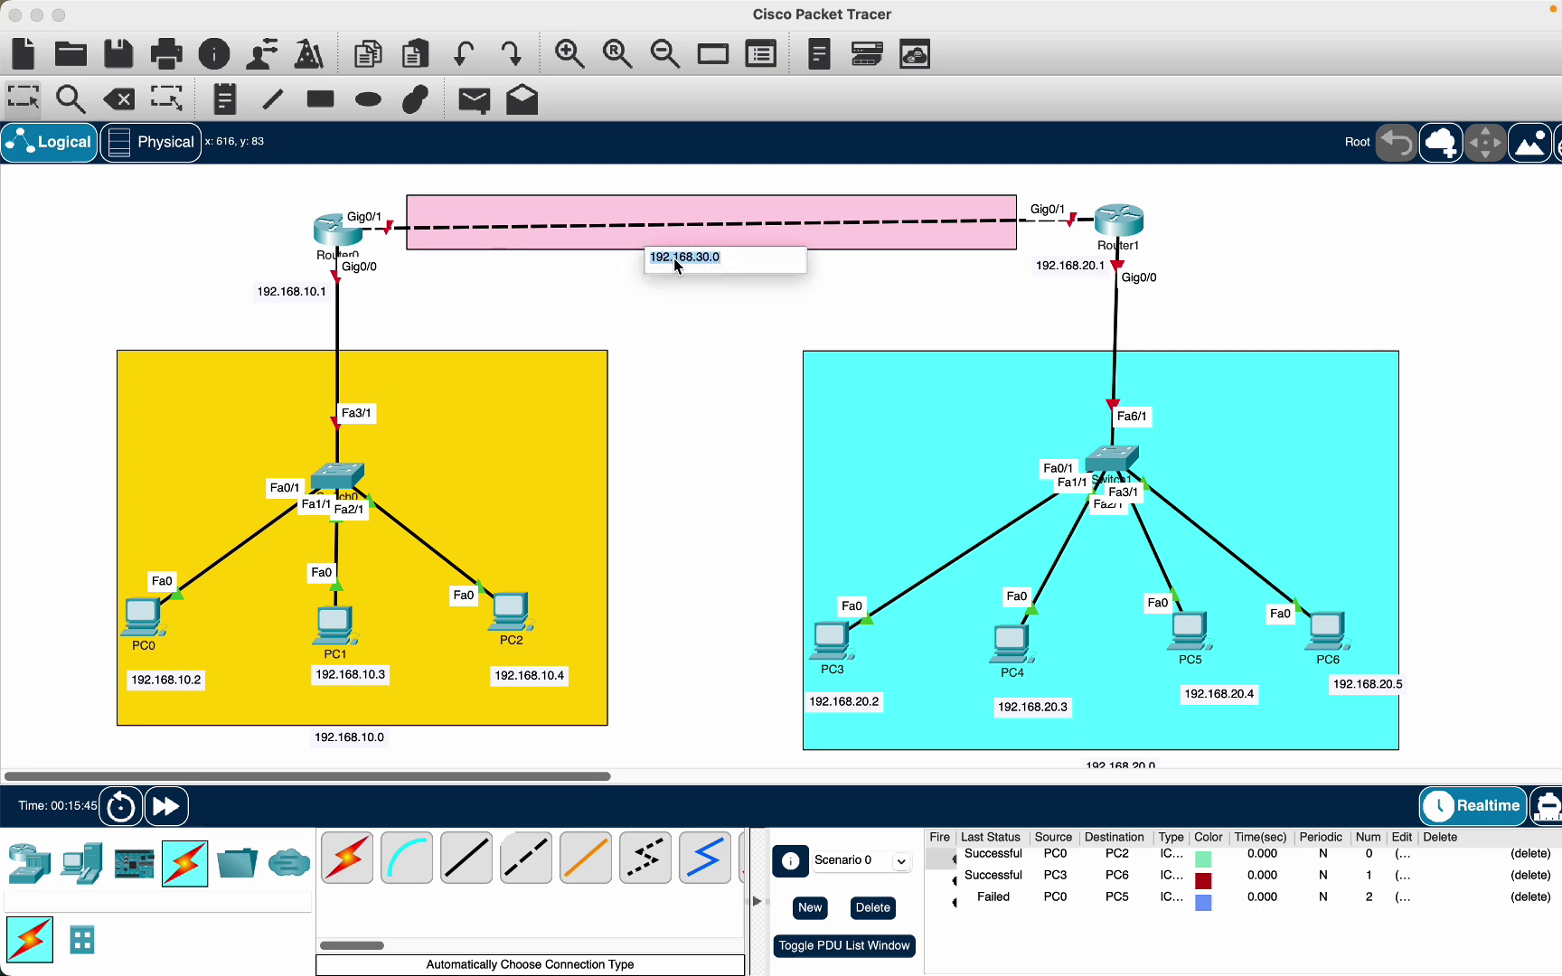
pyautogui.click(226, 101)
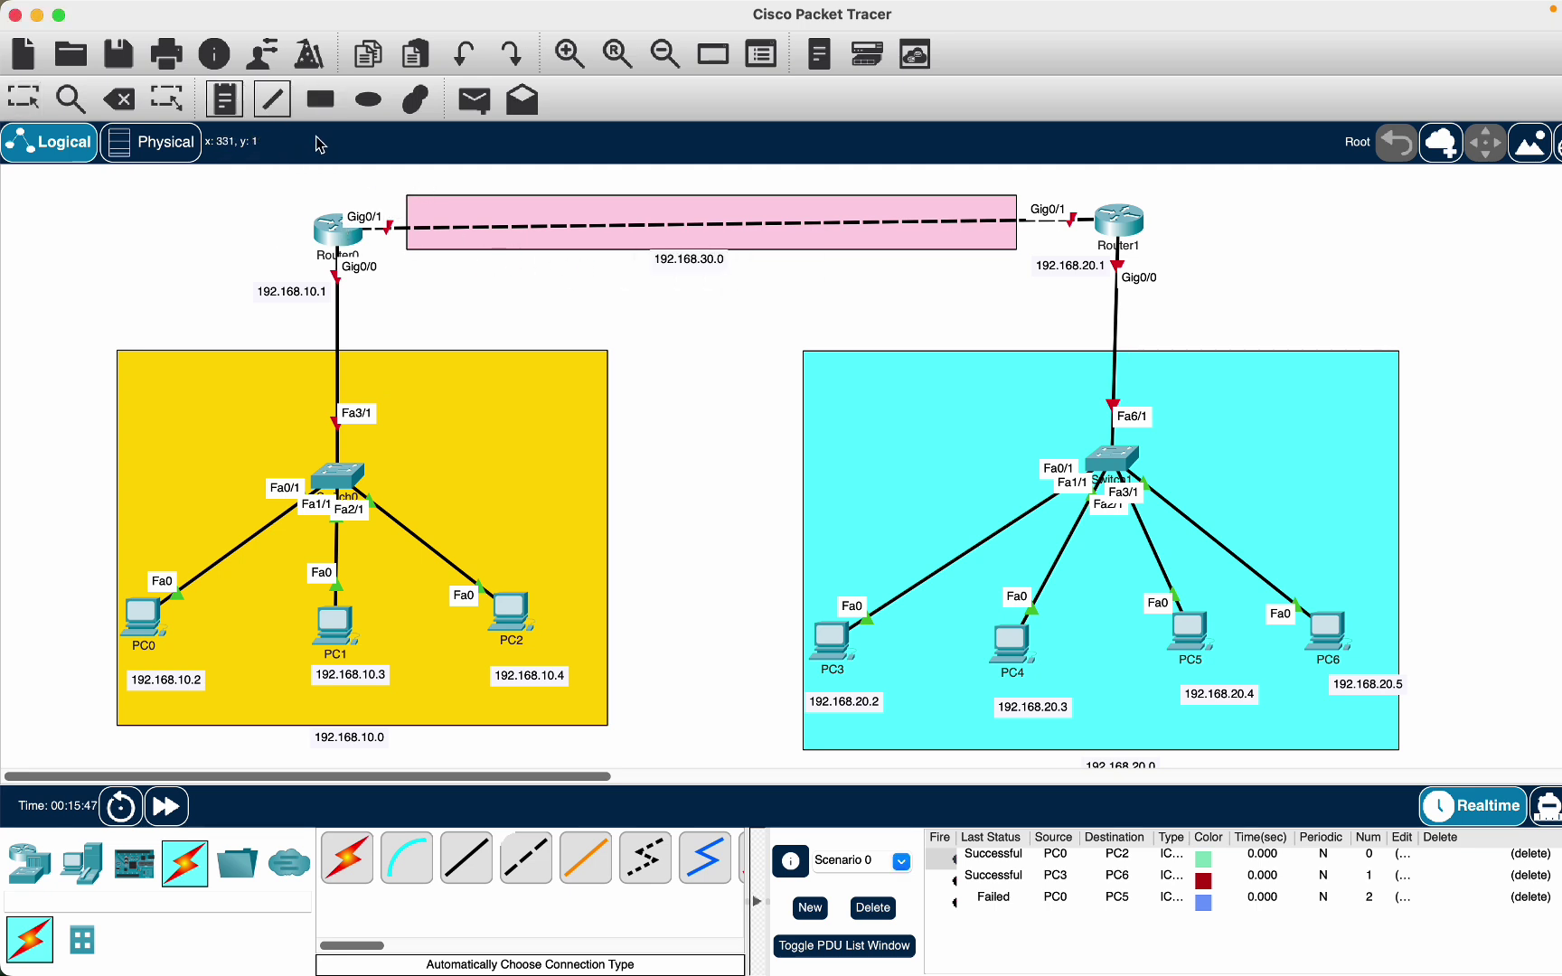
pyautogui.click(386, 194)
pyautogui.press('super+v')
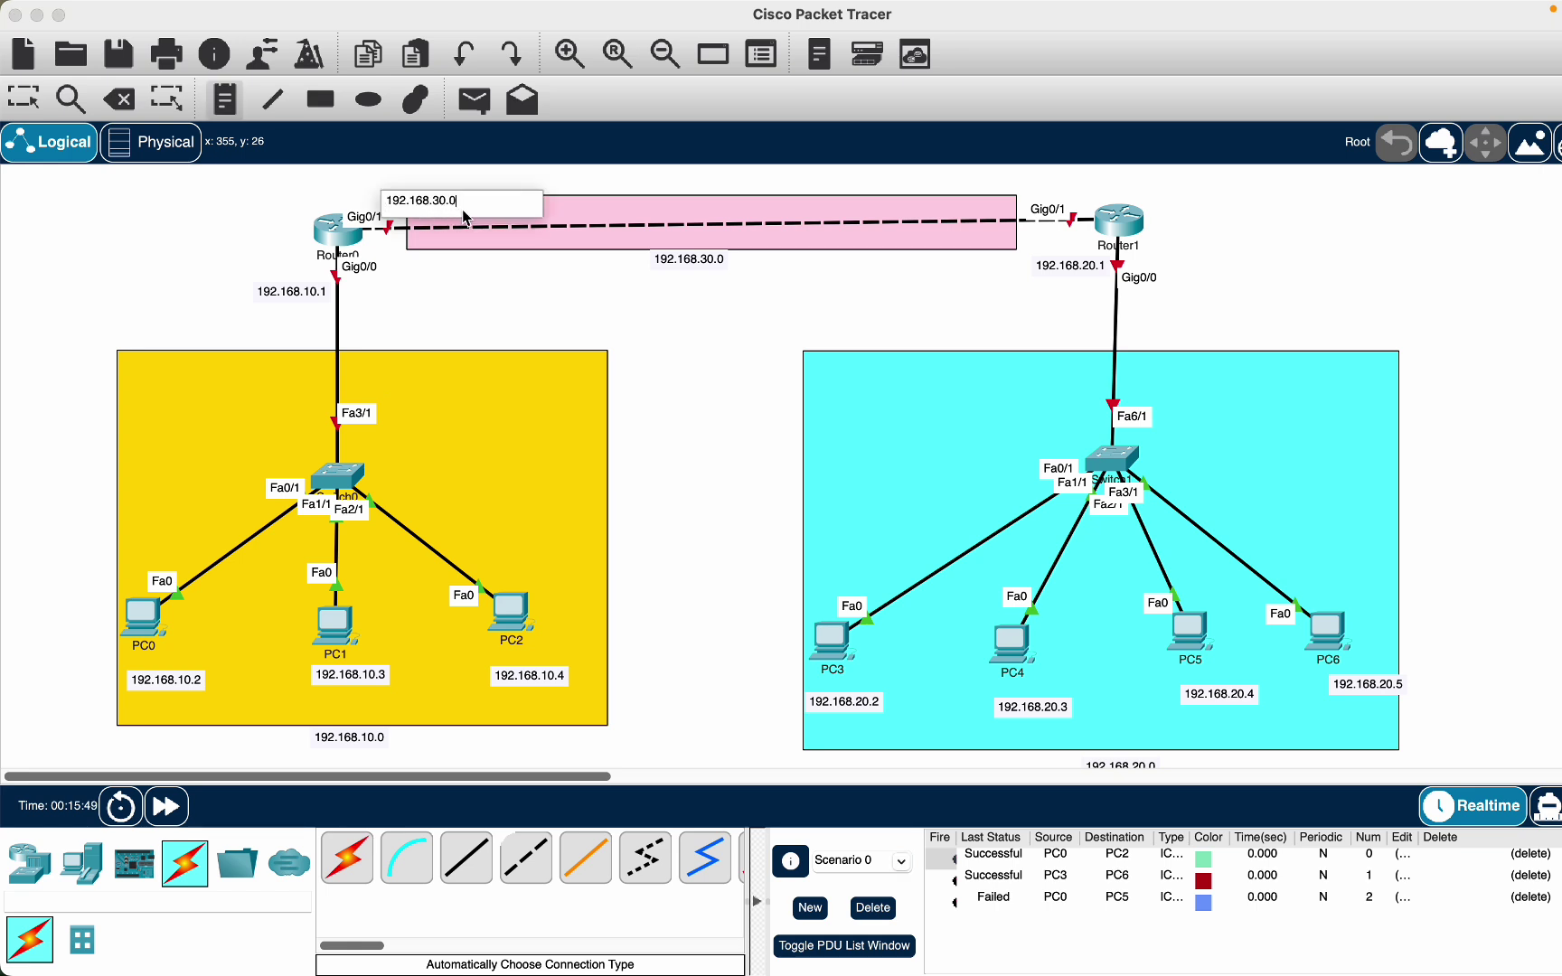
pyautogui.press('BackSpace')
pyautogui.write('1')
# Add a note reading 192.168.30.2 above Router1's Gig0/1 port
pyautogui.click(976, 191)
pyautogui.press('super+v')
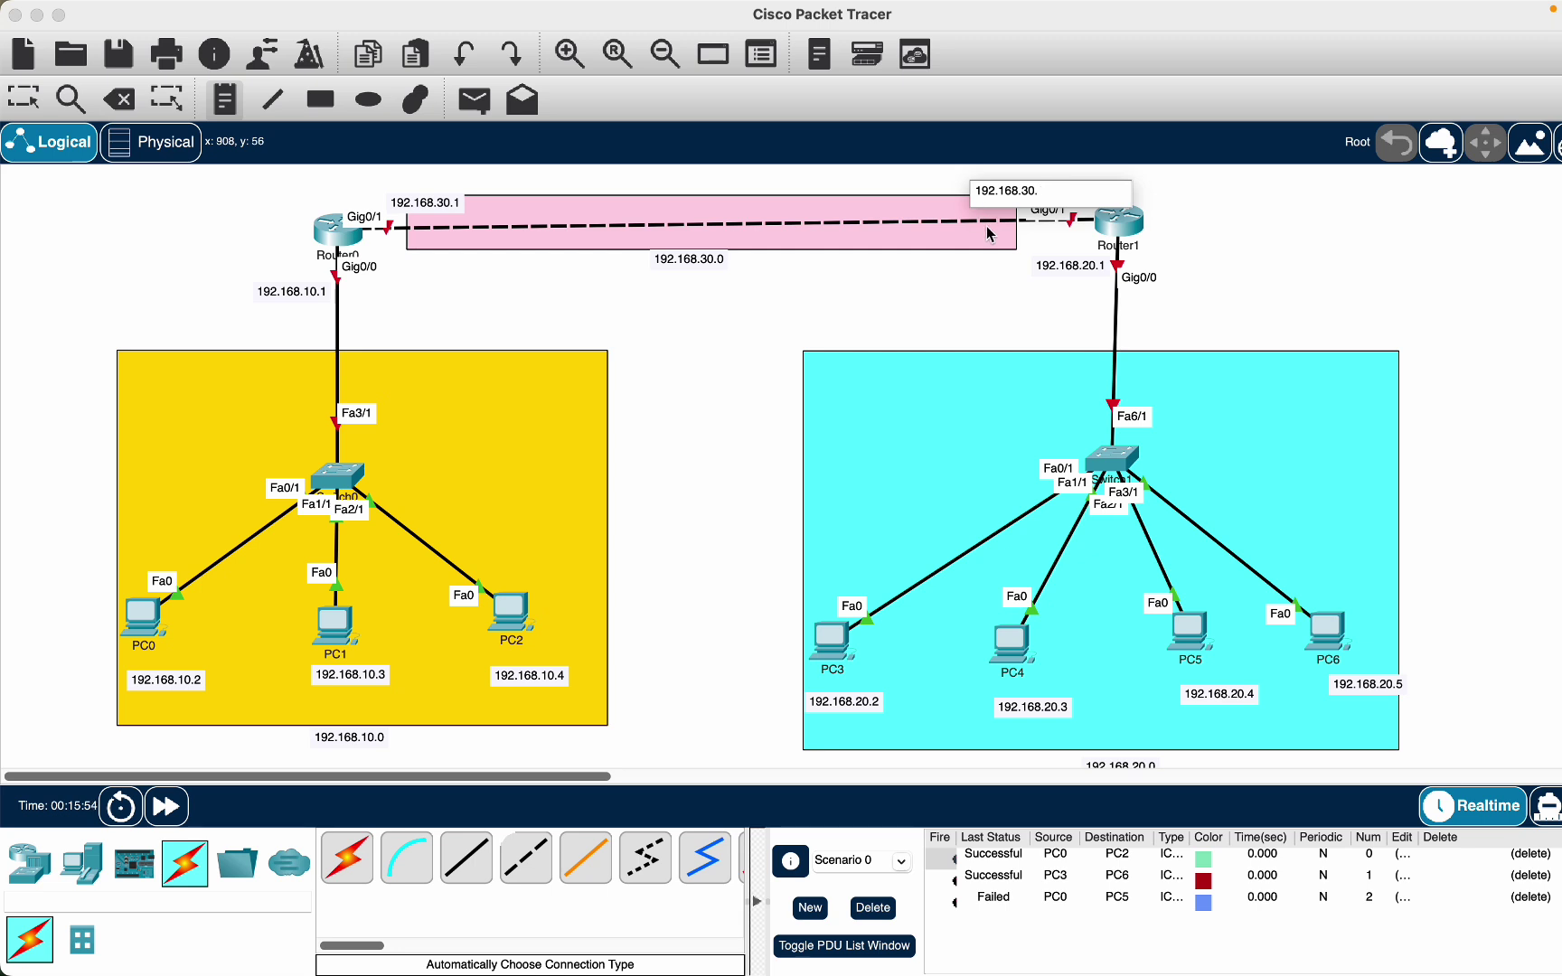
pyautogui.press('BackSpace')
pyautogui.write('2')
pyautogui.click(24, 98)
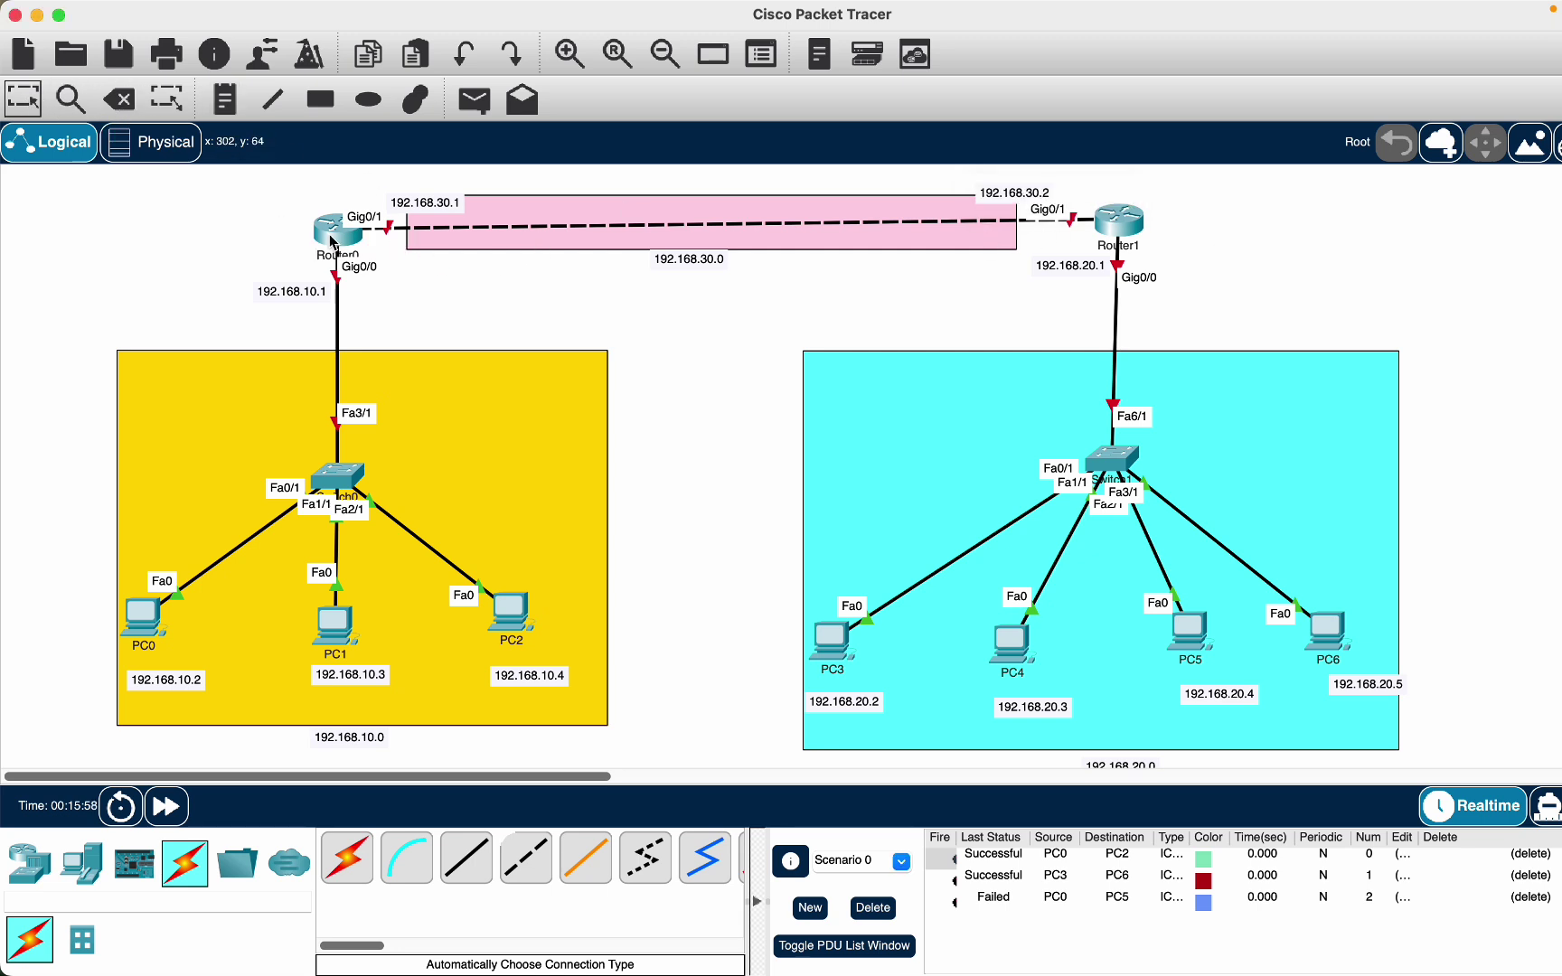
# Nudge Router0 and Router1 to level their link and move the 192.168.30.0 note inside the pink rectangle
pyautogui.moveTo(328, 248)
pyautogui.mouseDown()
pyautogui.moveTo(307, 237)
pyautogui.moveTo(335, 252)
pyautogui.moveTo(371, 237)
pyautogui.moveTo(326, 241)
pyautogui.mouseUp()
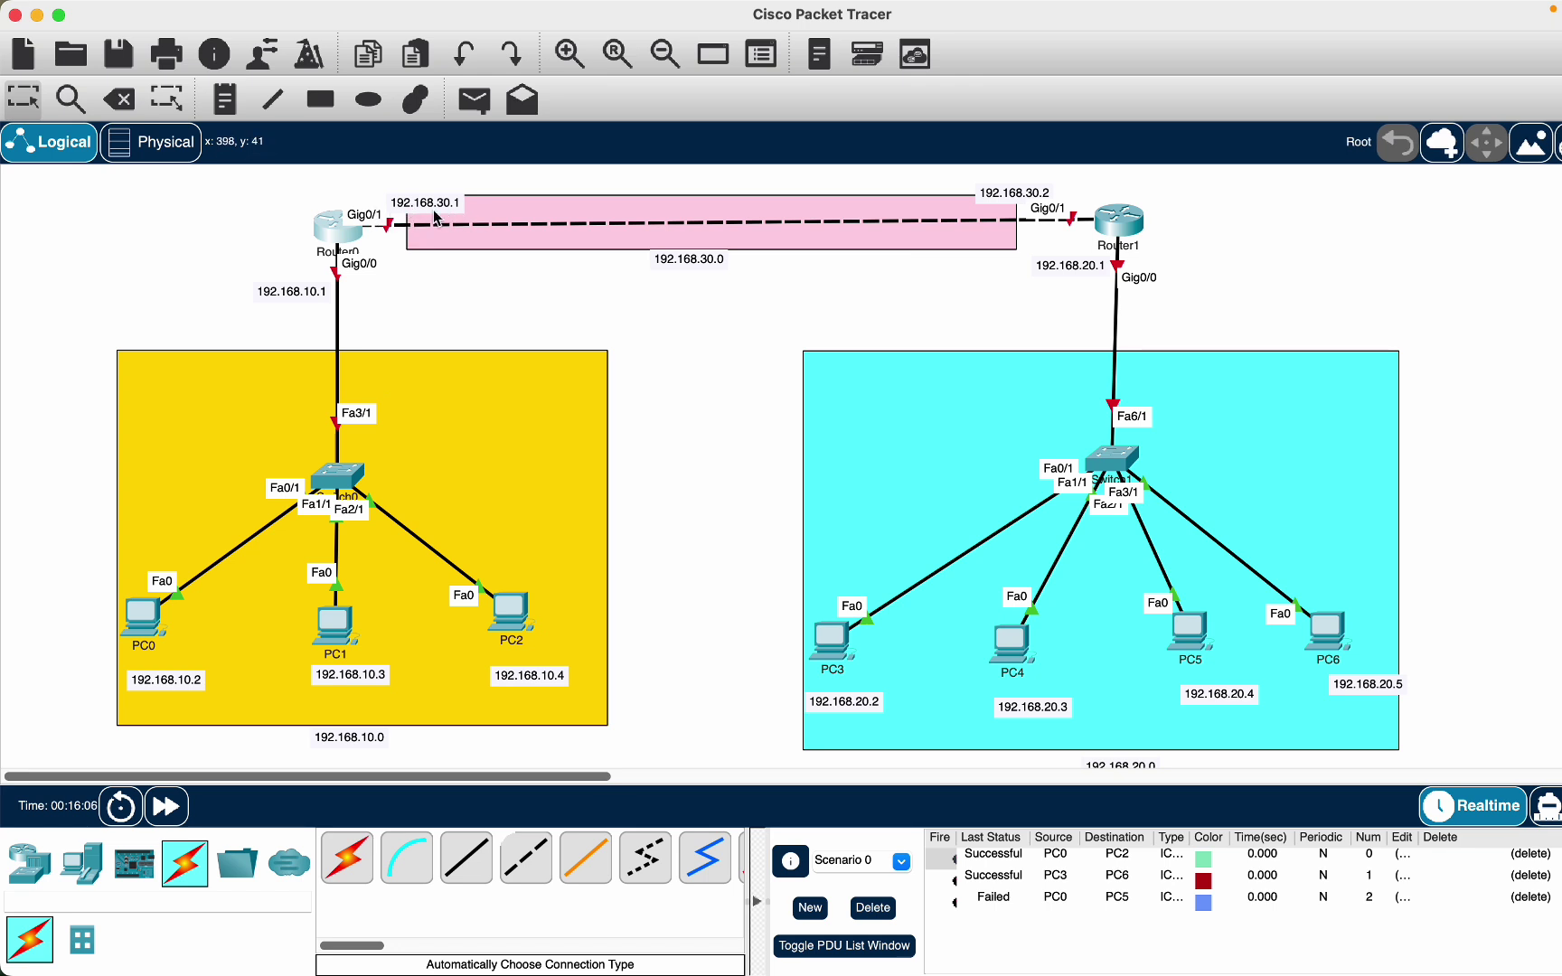
pyautogui.moveTo(1119, 233); pyautogui.dragTo(1128, 235)
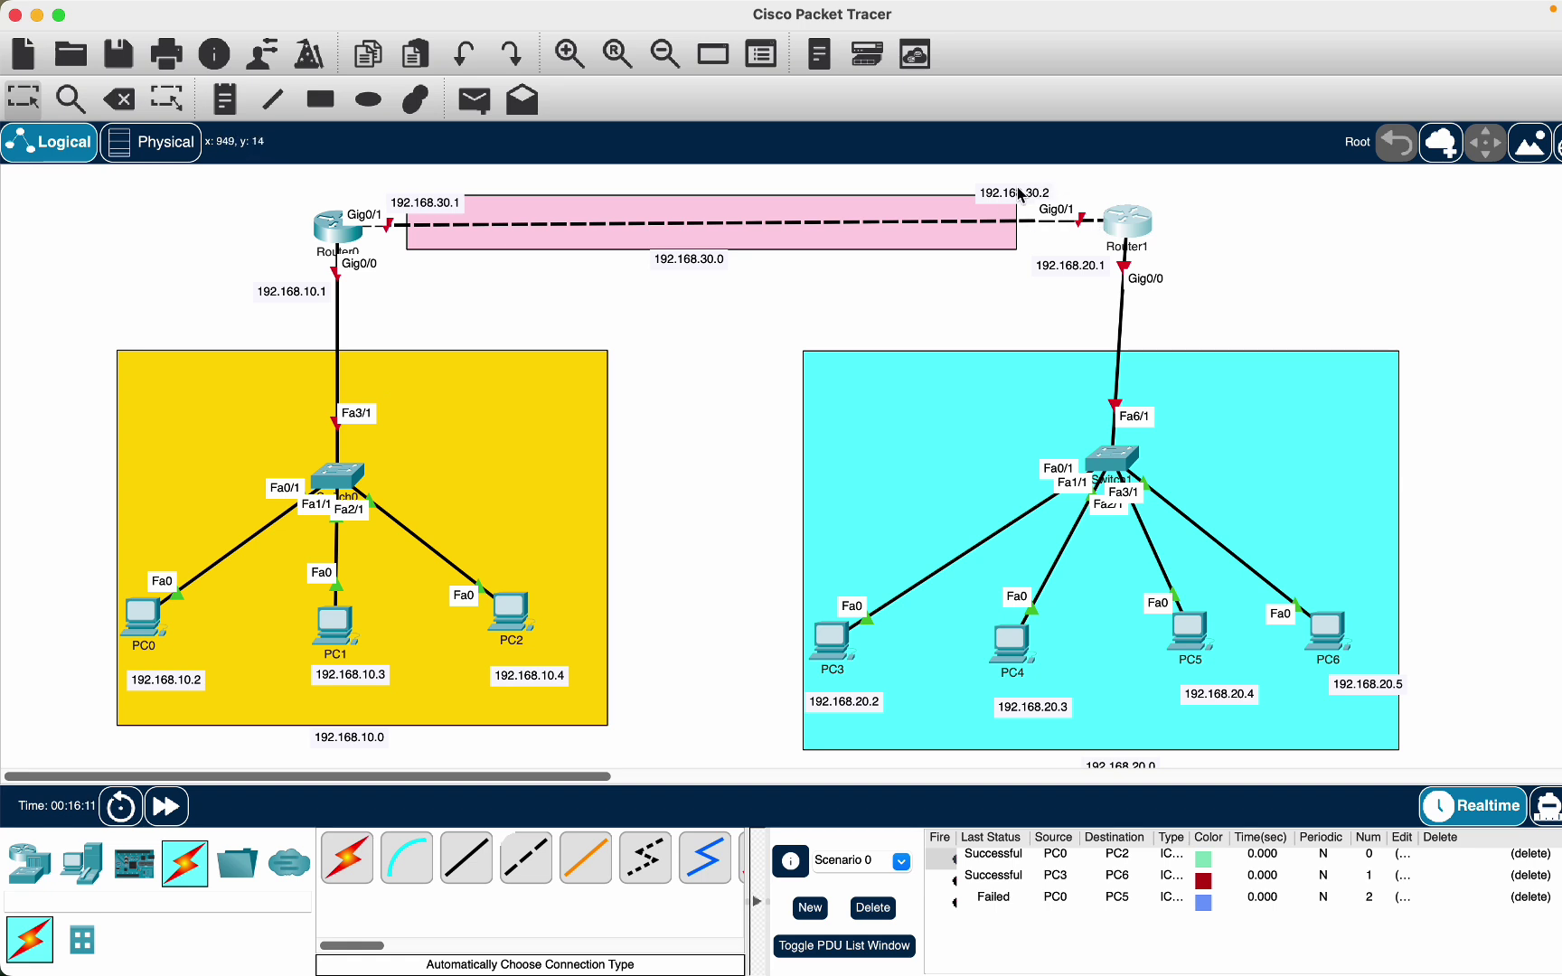
pyautogui.moveTo(712, 263); pyautogui.dragTo(738, 253)
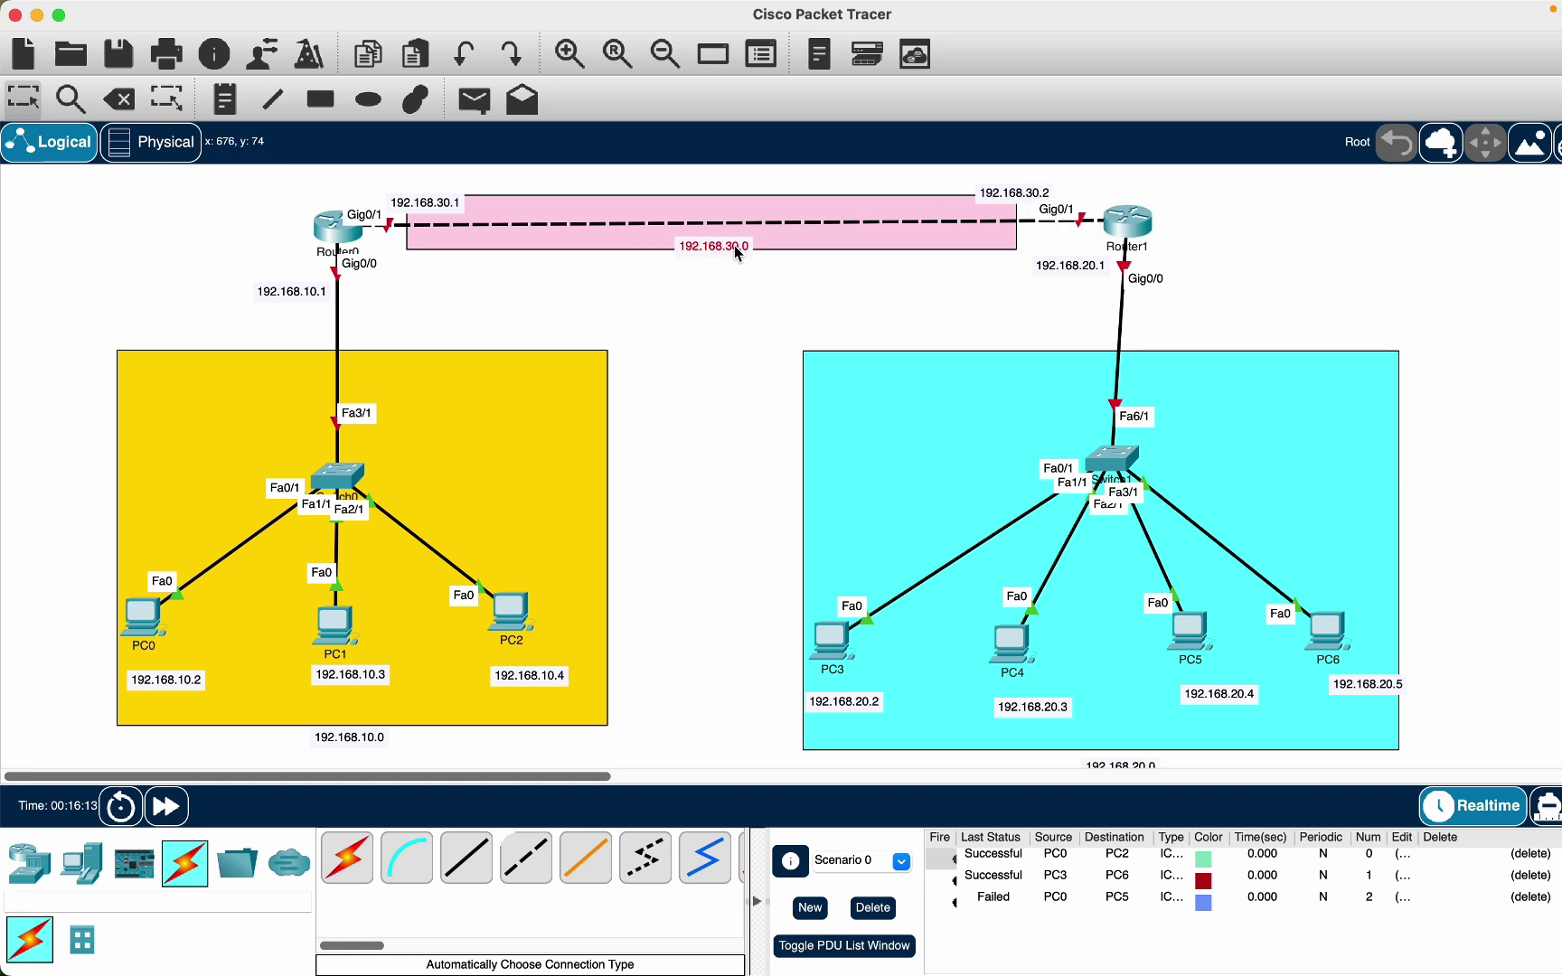
# Open Router0's configuration settings beside the topology and keep that window always on top
pyautogui.click(344, 237)
pyautogui.moveTo(743, 181); pyautogui.dragTo(1023, 156)
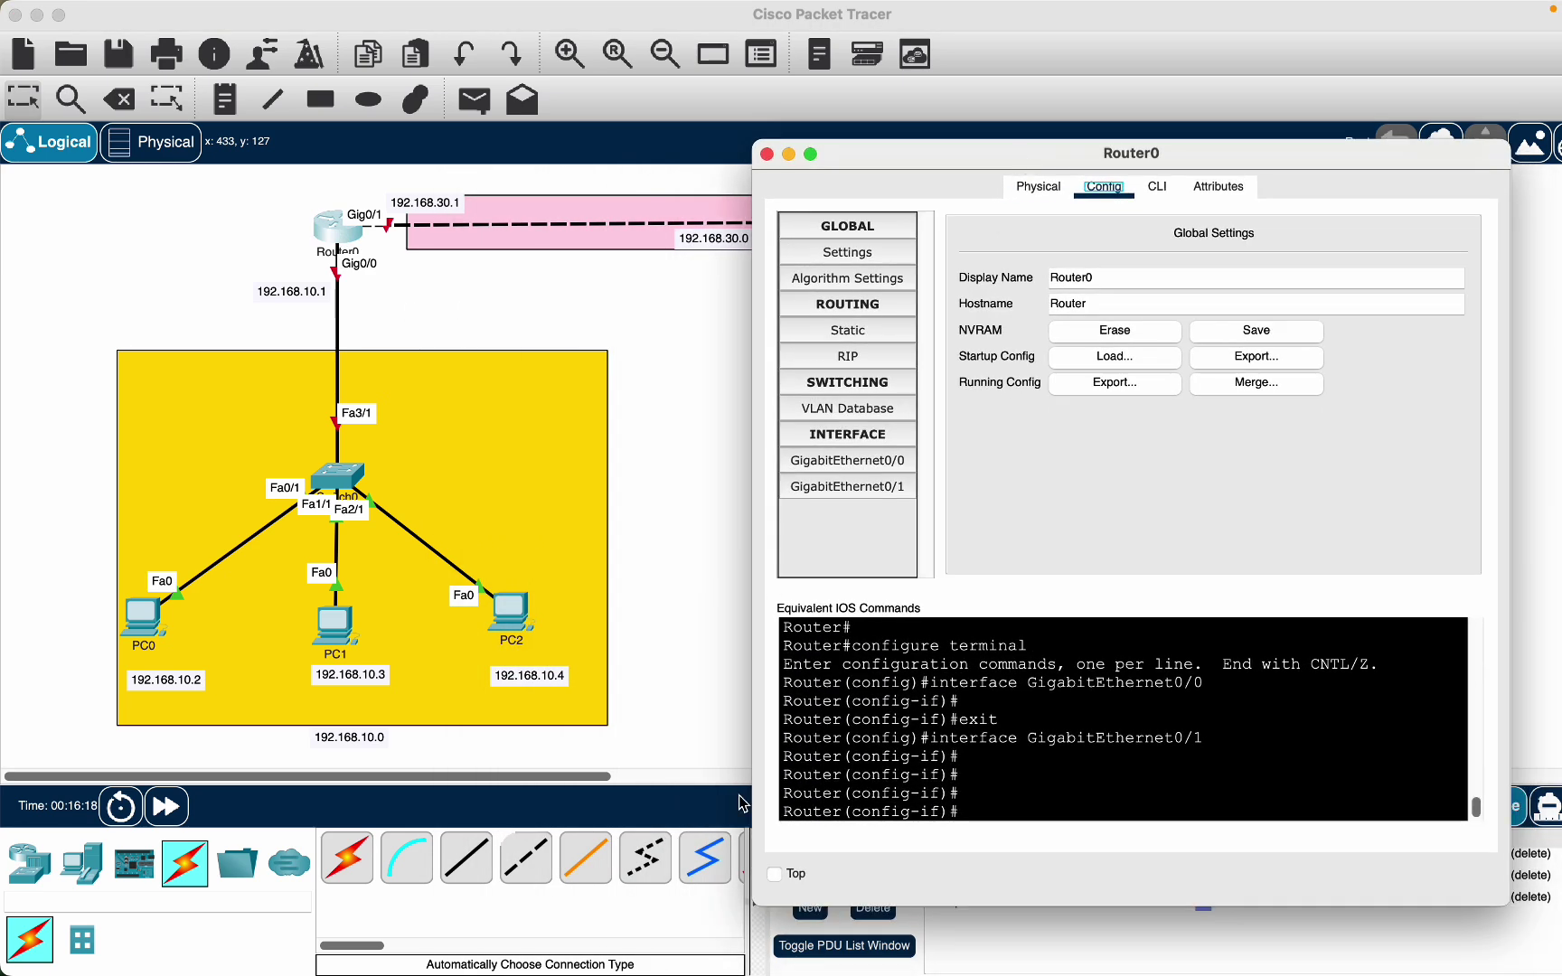
pyautogui.click(775, 873)
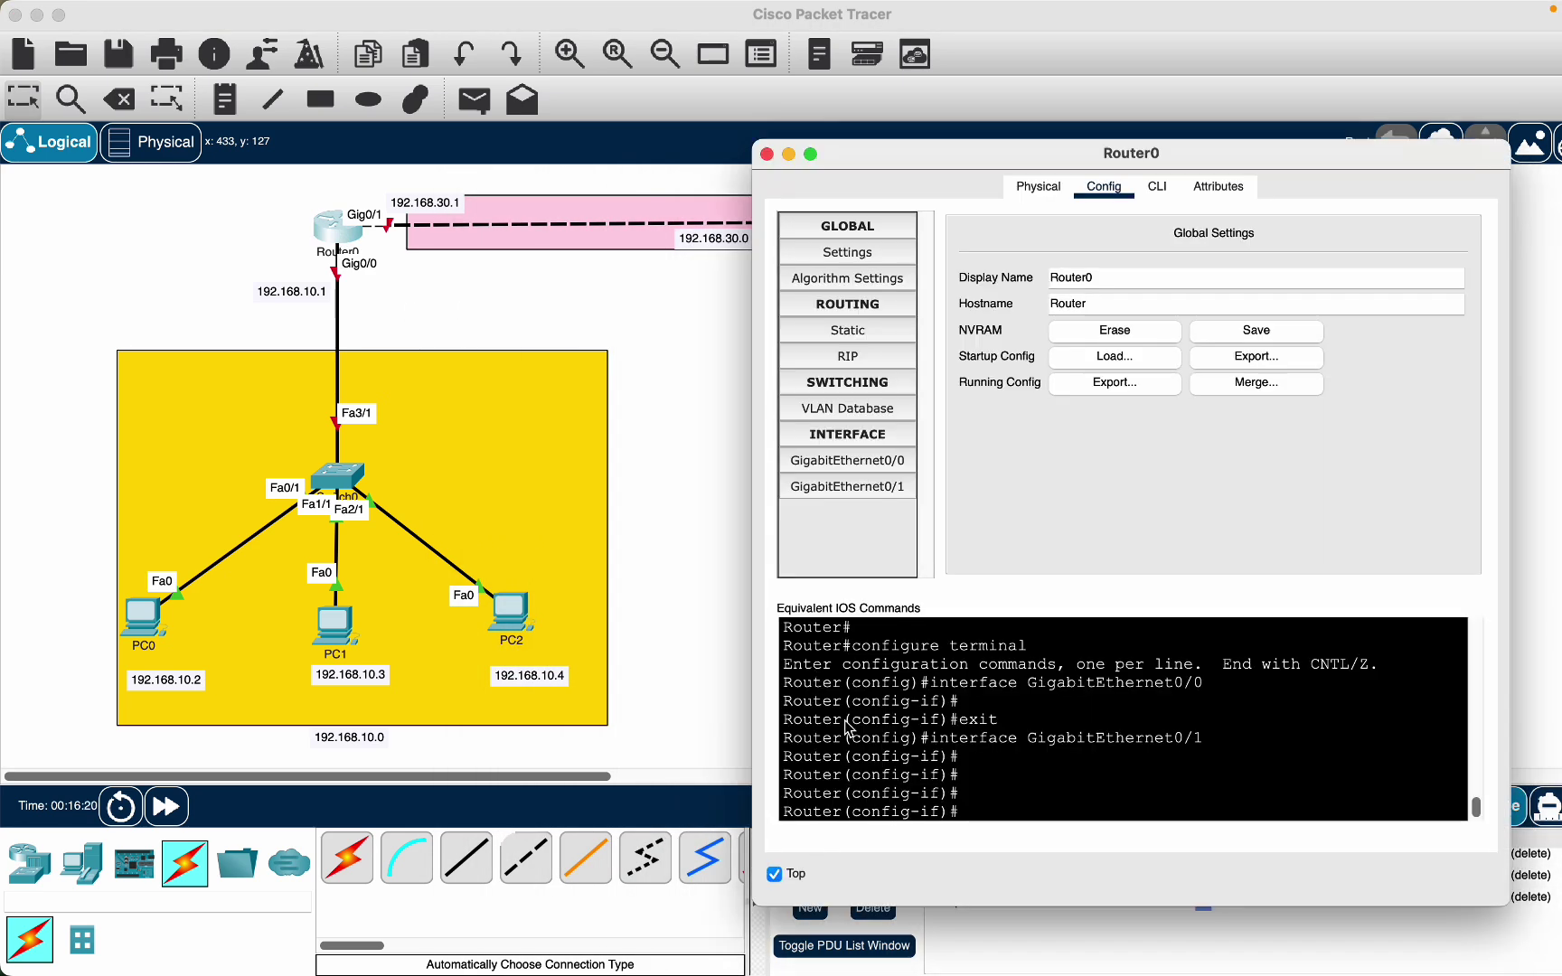
# Set Router0's GigabitEthernet0/0 to IPv4 address 192.168.10.1 with subnet mask 255.255.255.0 and turn the port on
pyautogui.click(888, 469)
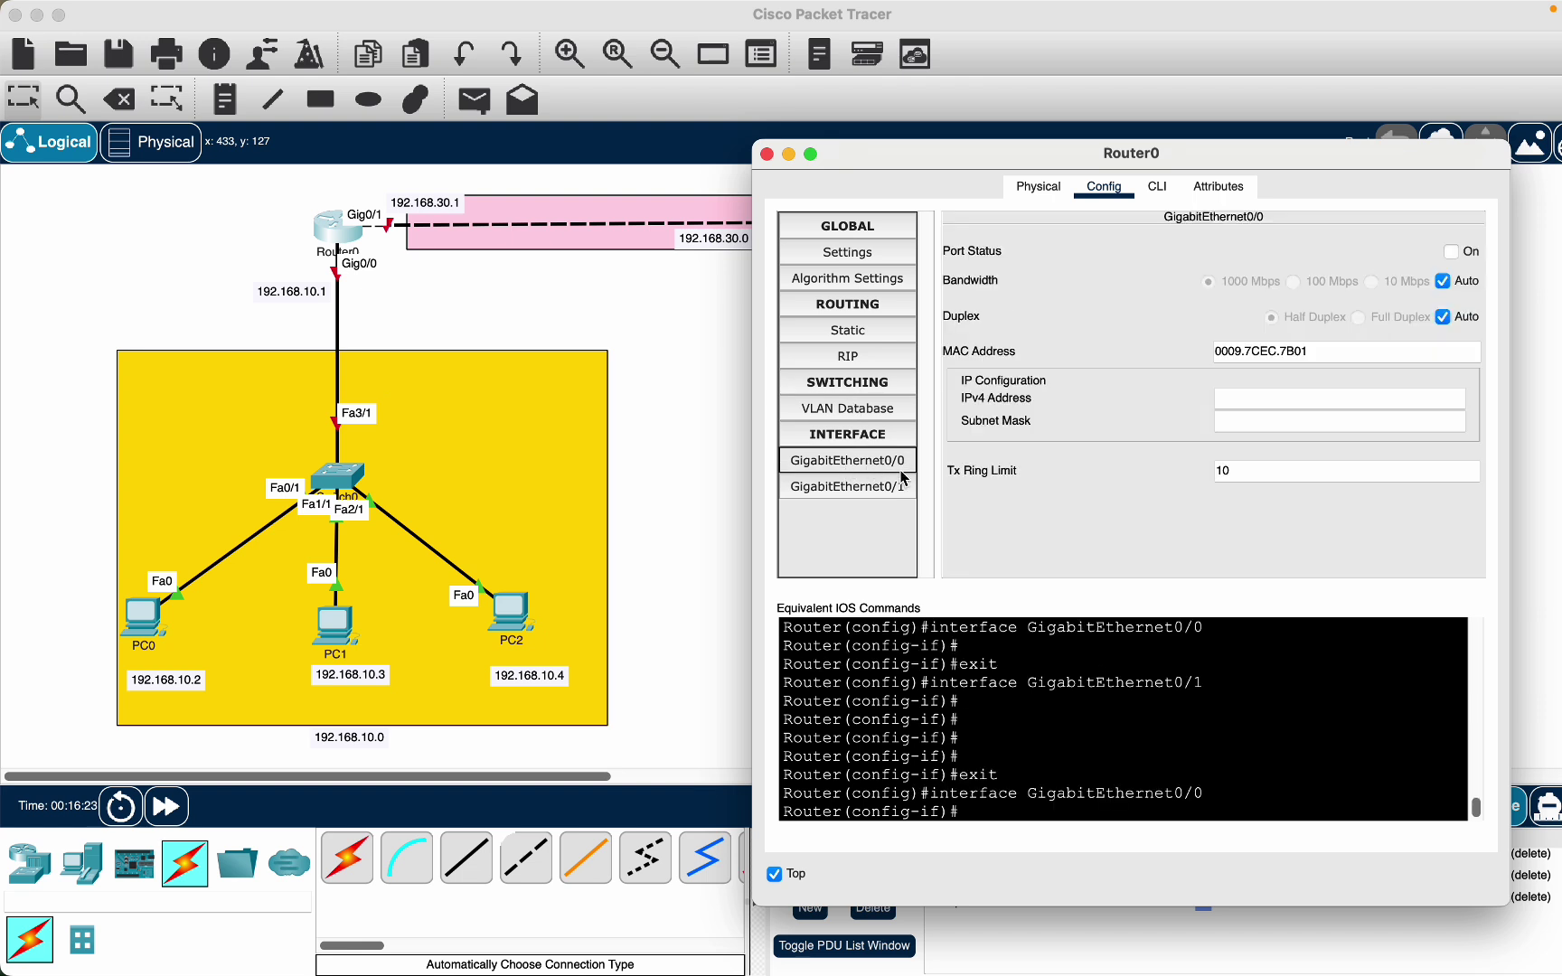
pyautogui.doubleClick(303, 297)
pyautogui.press('super+c')
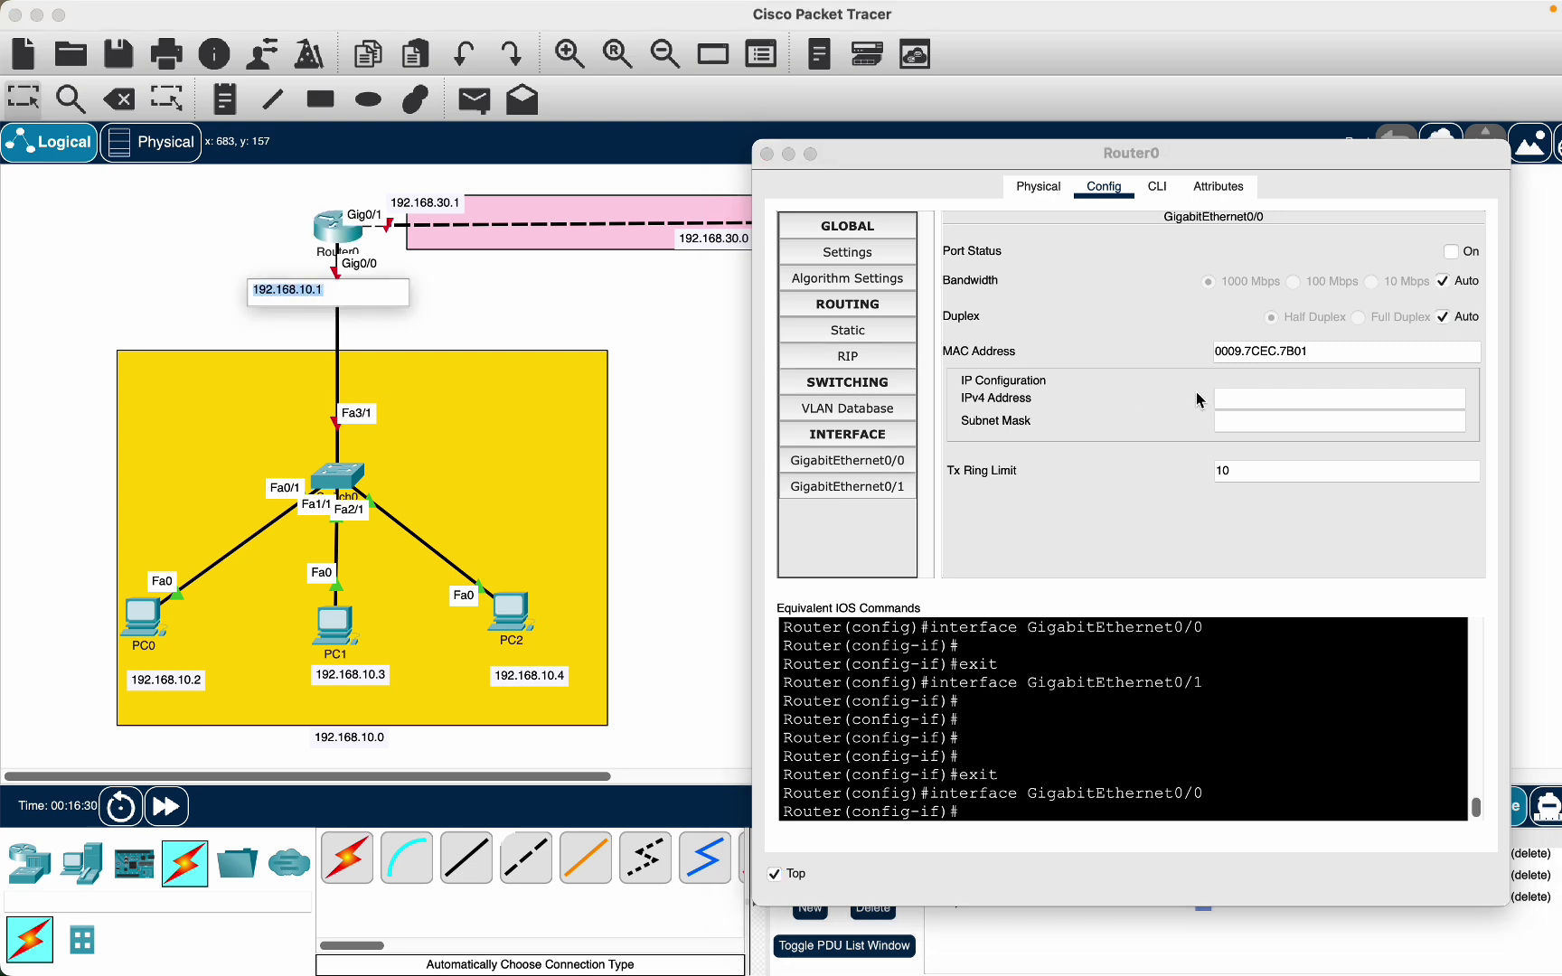
pyautogui.click(1246, 400)
pyautogui.press('super+v')
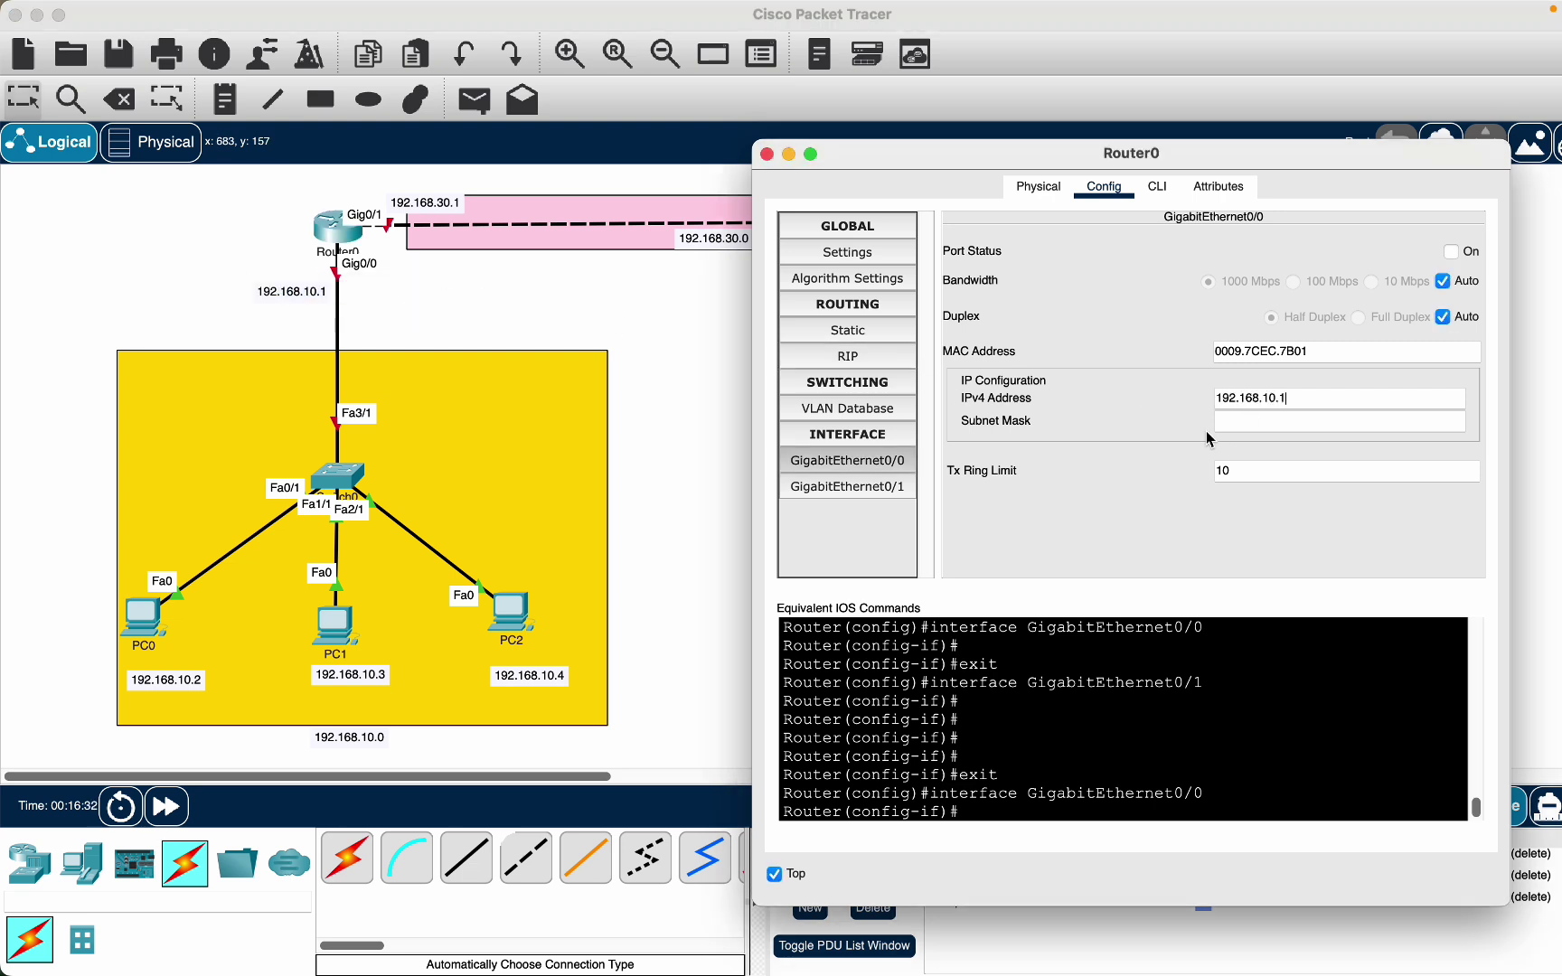
pyautogui.click(1254, 424)
pyautogui.click(1450, 253)
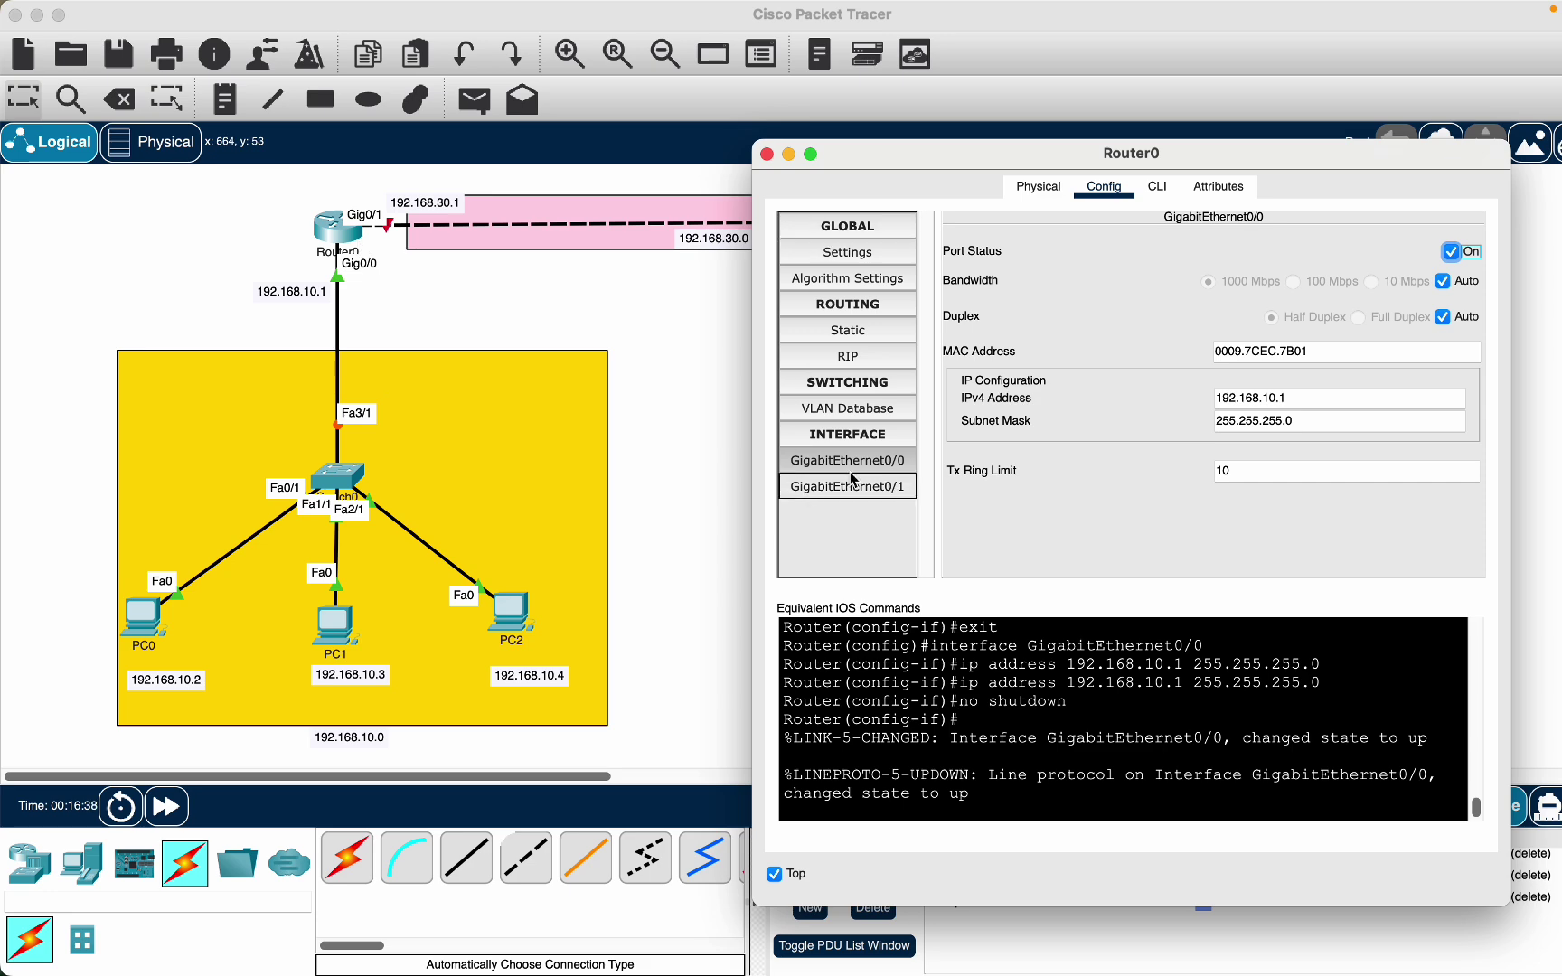
pyautogui.click(902, 463)
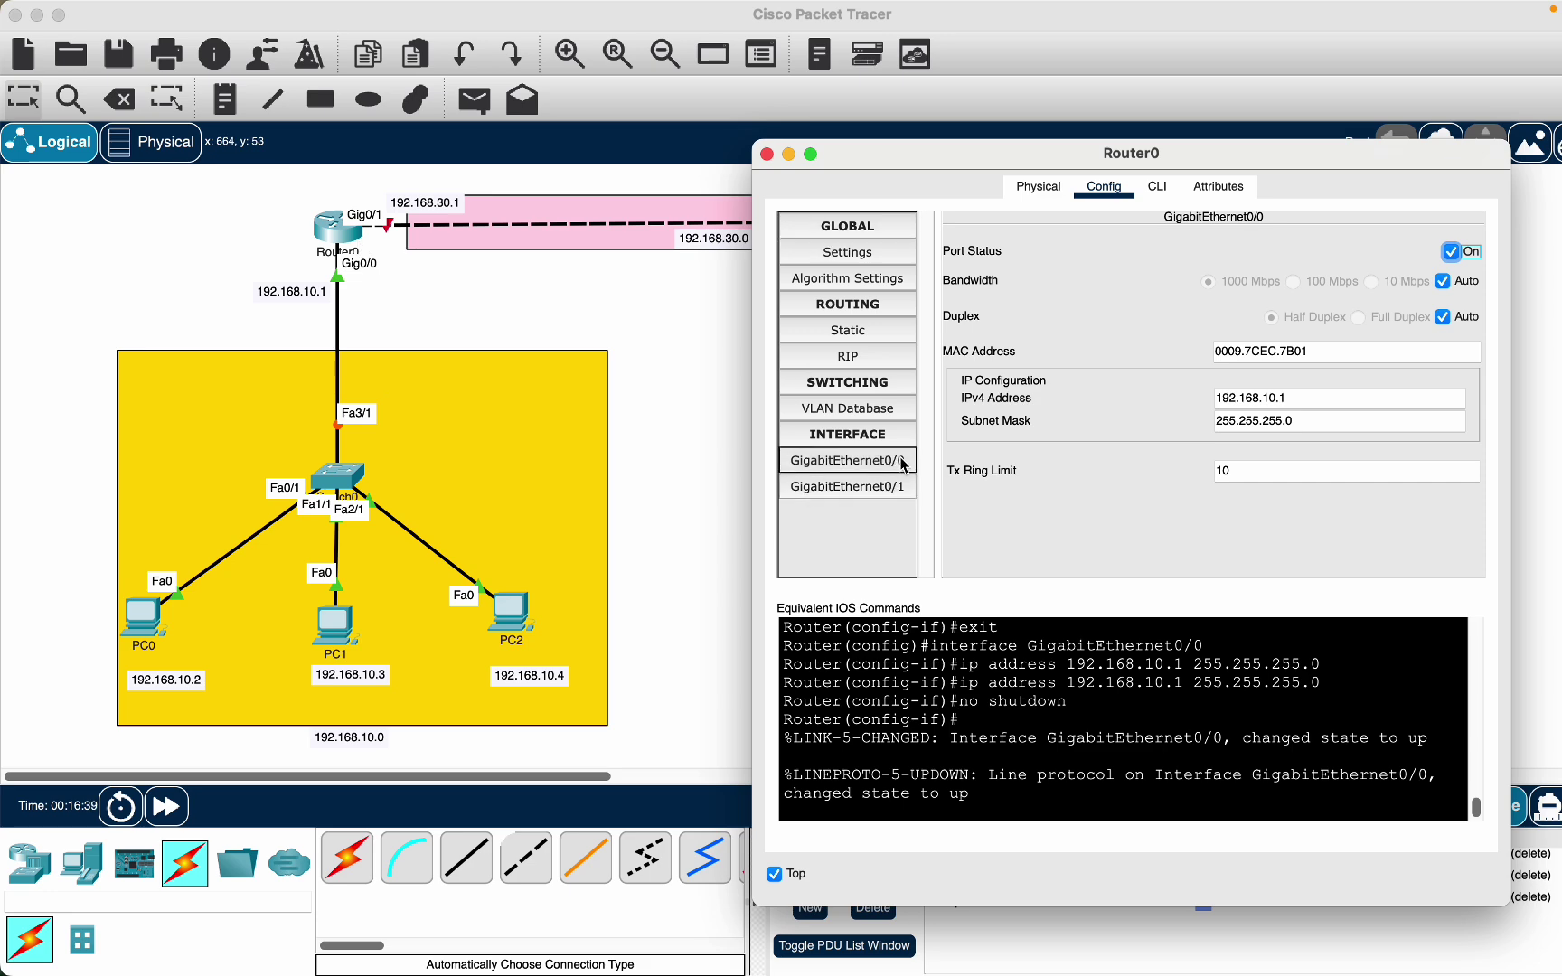
pyautogui.doubleClick(1163, 151)
pyautogui.doubleClick(99, 13)
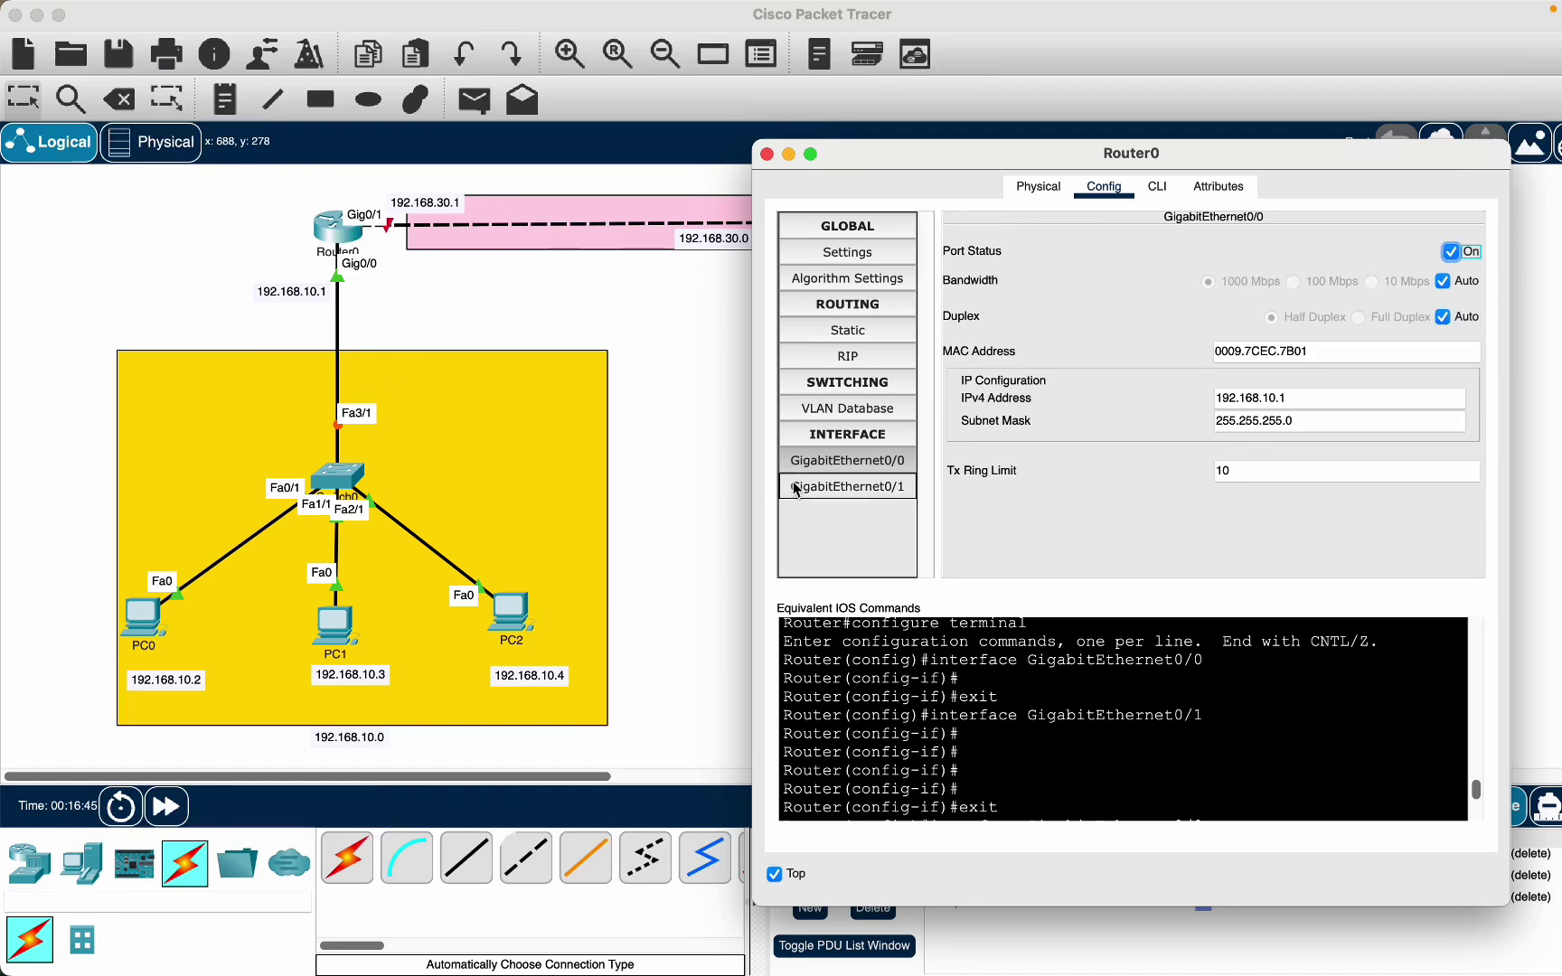
# Set Router0's GigabitEthernet0/1 to 192.168.30.1 with mask 255.255.255.0, turn the port on and close the router window
pyautogui.click(863, 486)
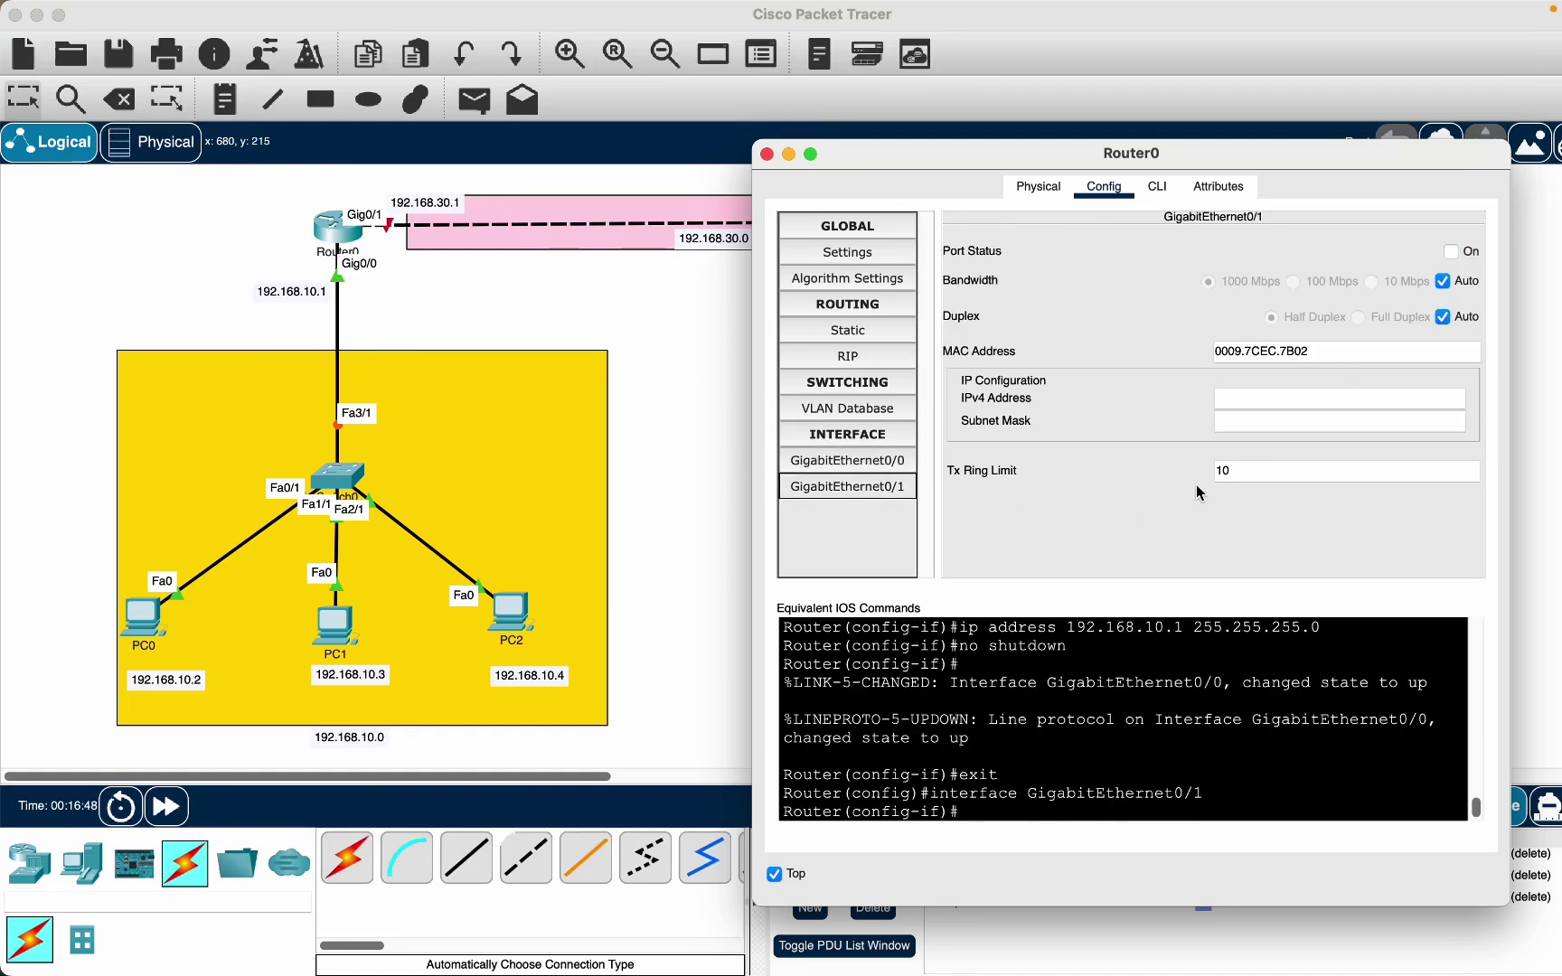
pyautogui.doubleClick(426, 202)
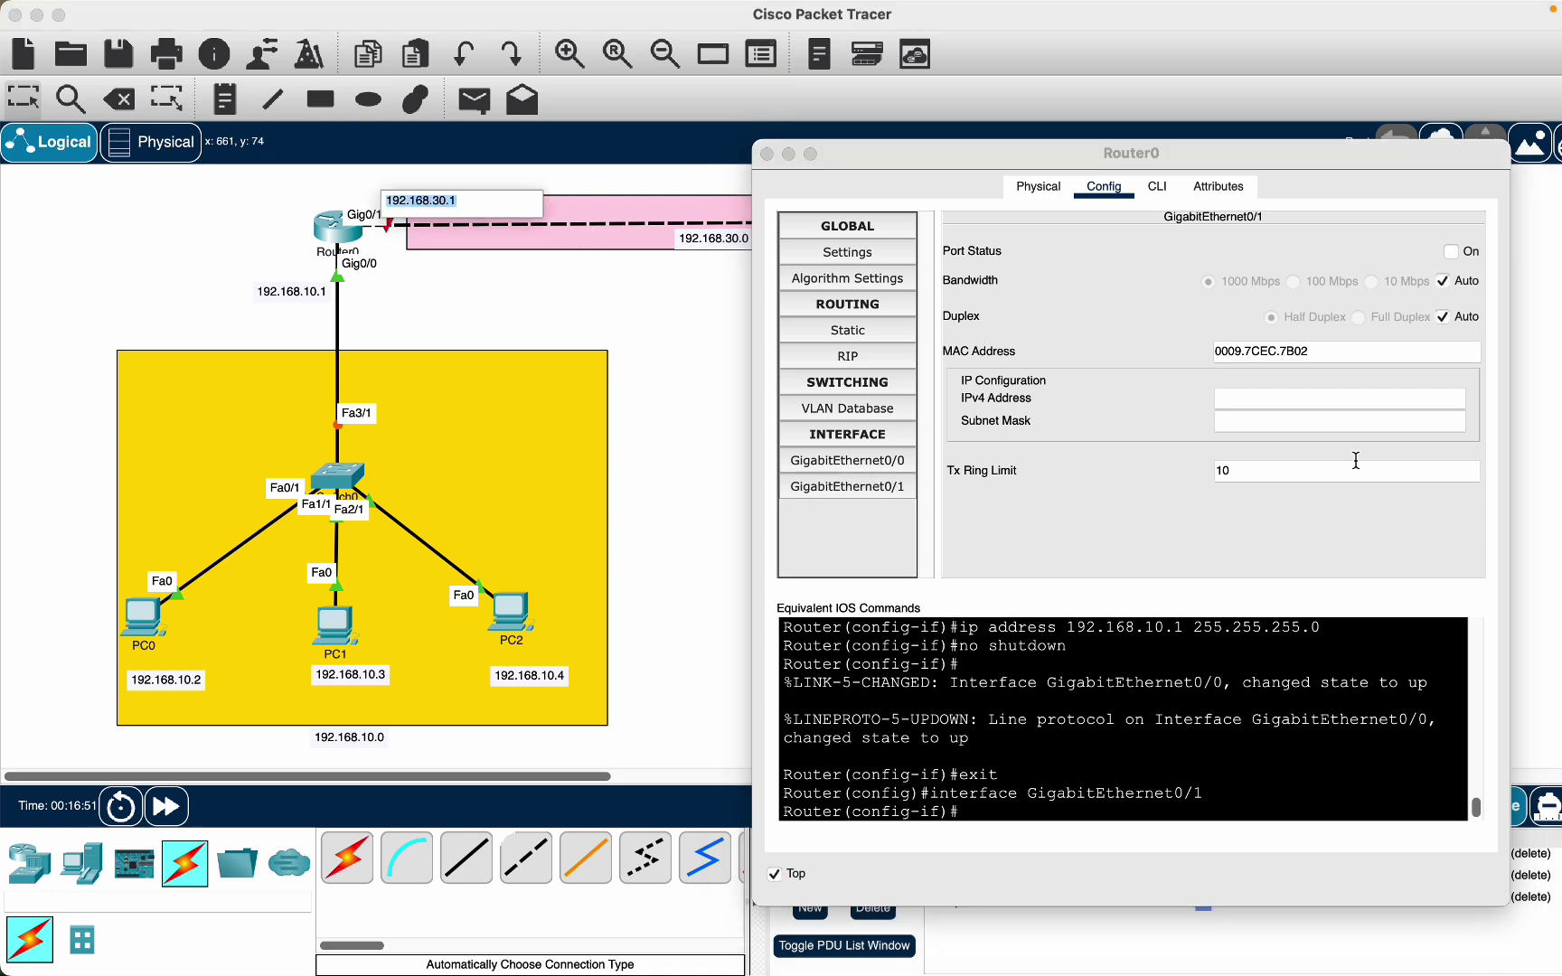
pyautogui.click(1274, 396)
pyautogui.click(1275, 422)
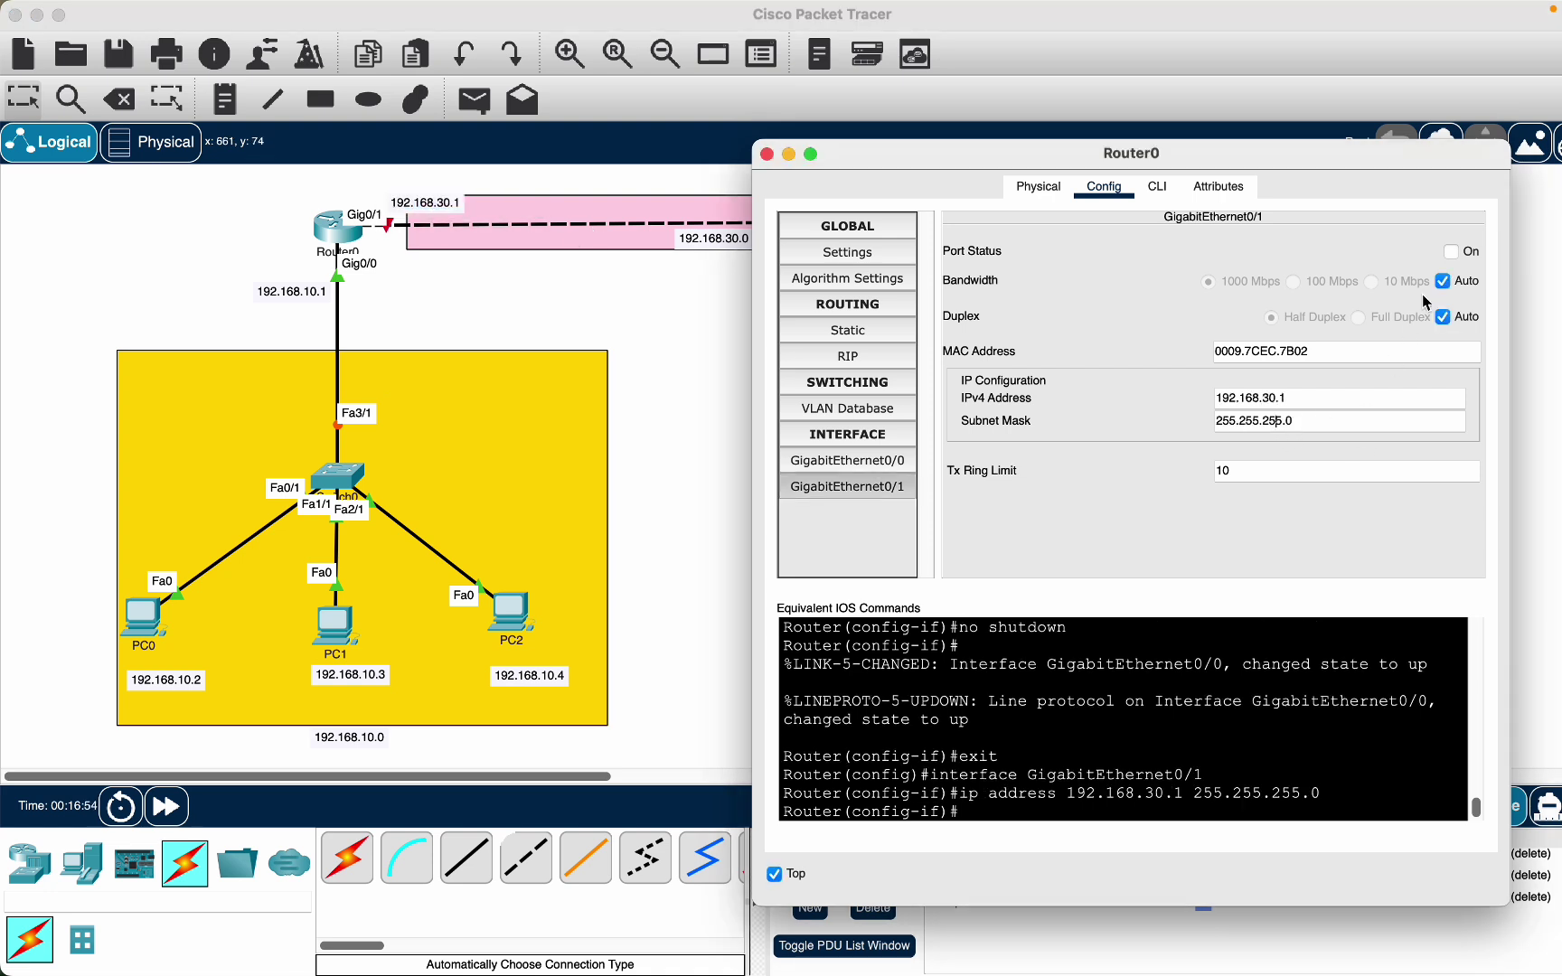
pyautogui.click(1452, 253)
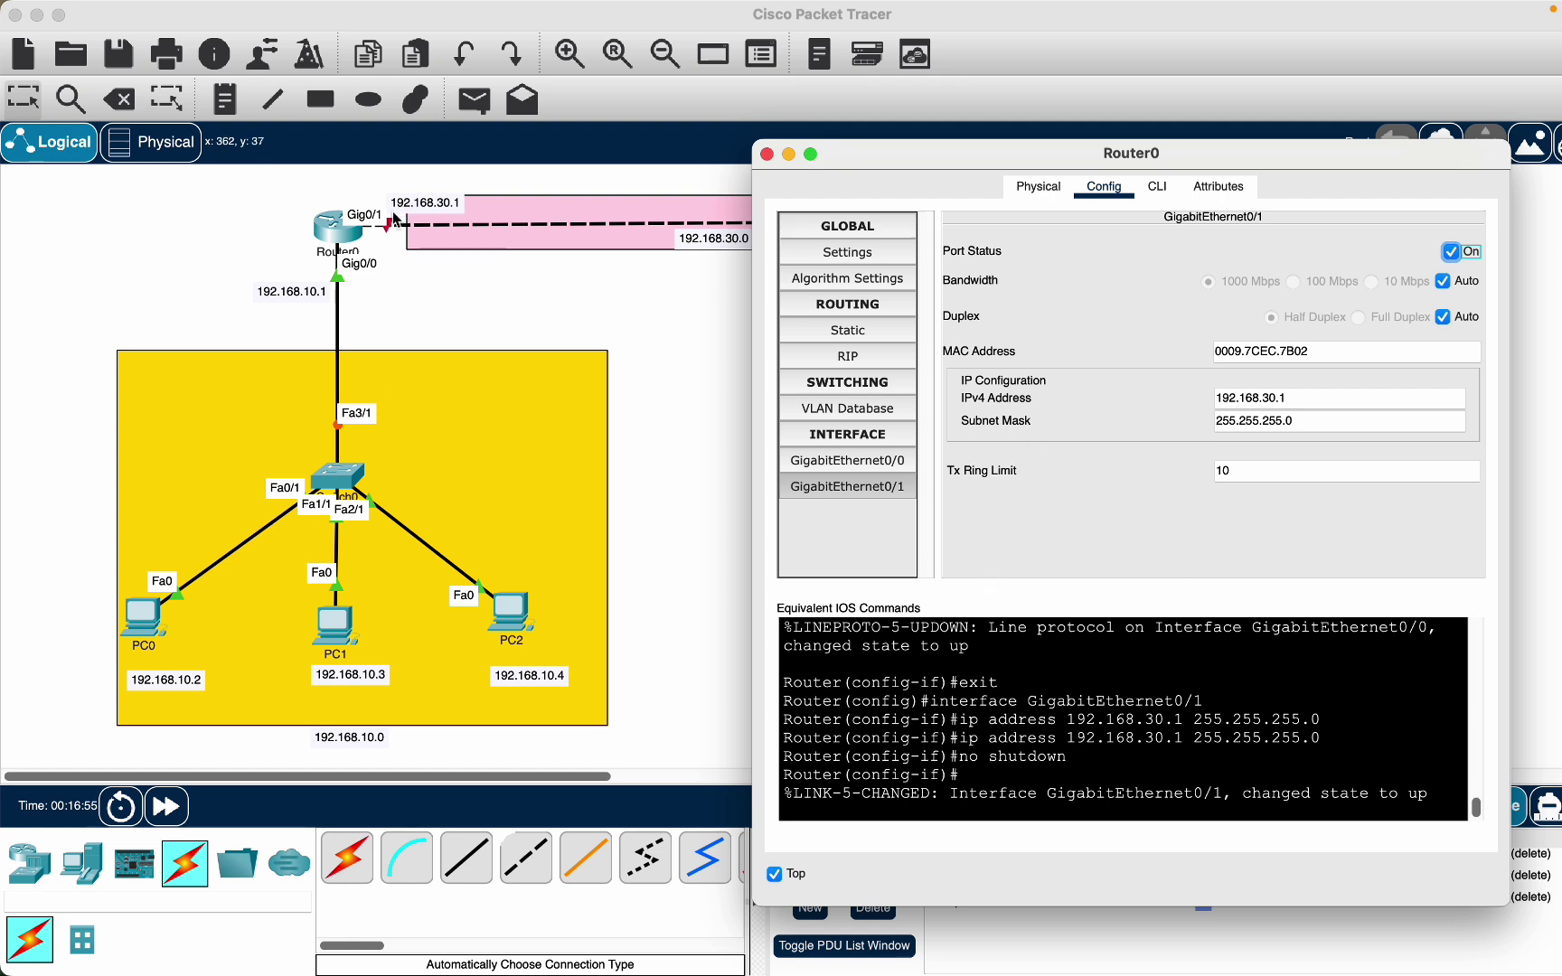
pyautogui.click(767, 154)
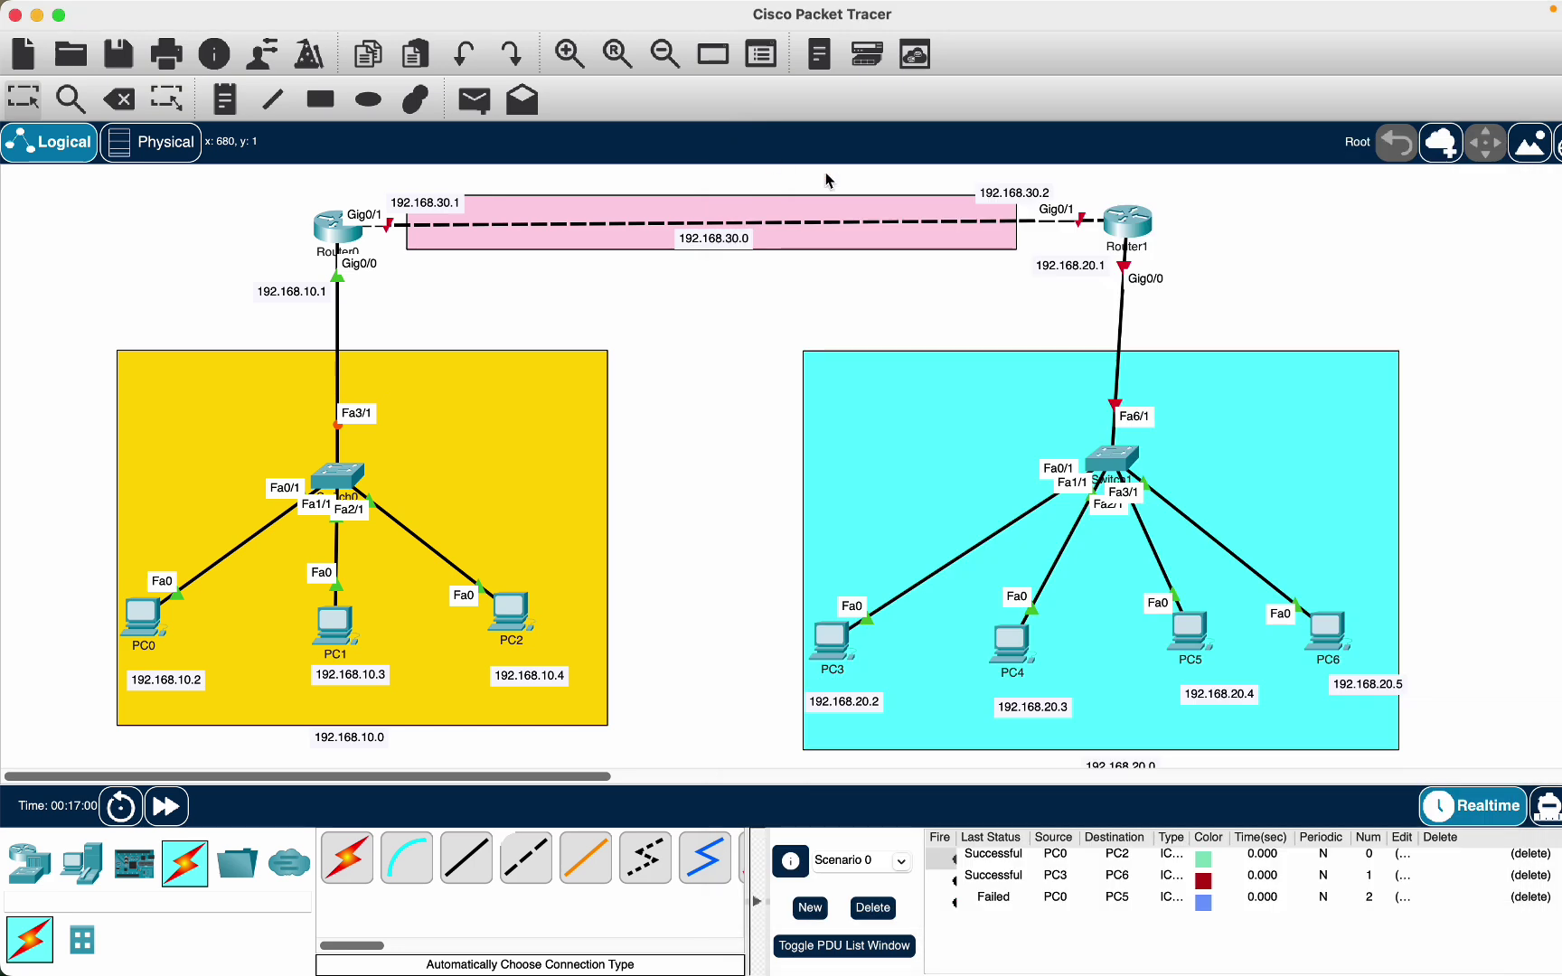
# Nudge Router1 slightly left, then open its configuration settings in an always-on-top window clear of the router
pyautogui.moveTo(1131, 233); pyautogui.dragTo(1126, 233)
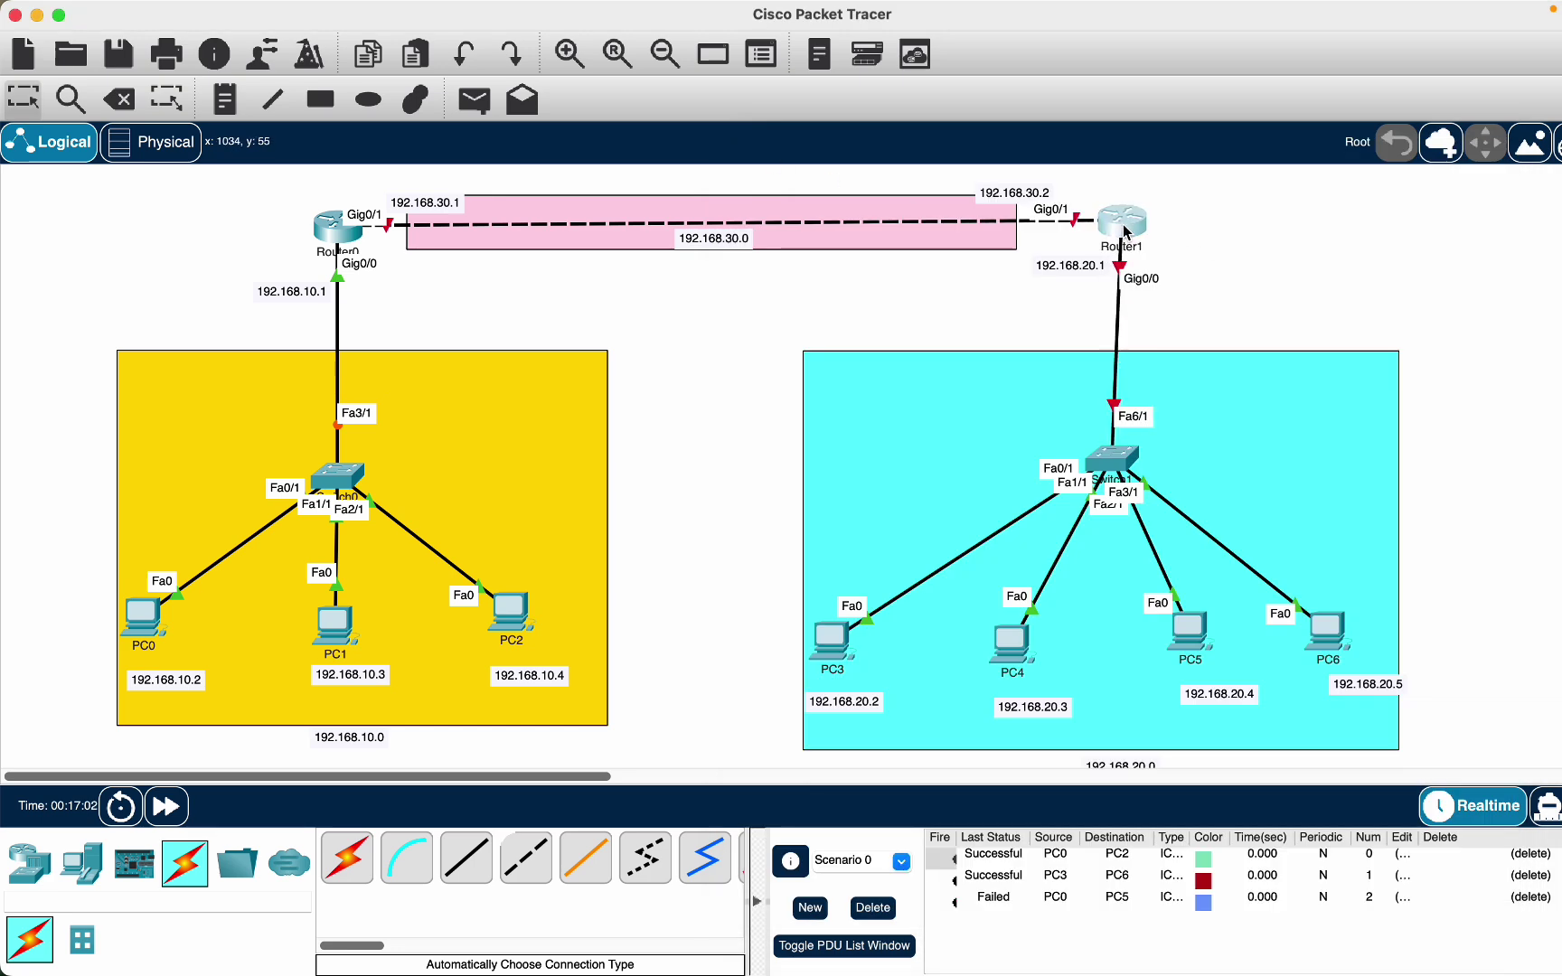
pyautogui.click(1125, 231)
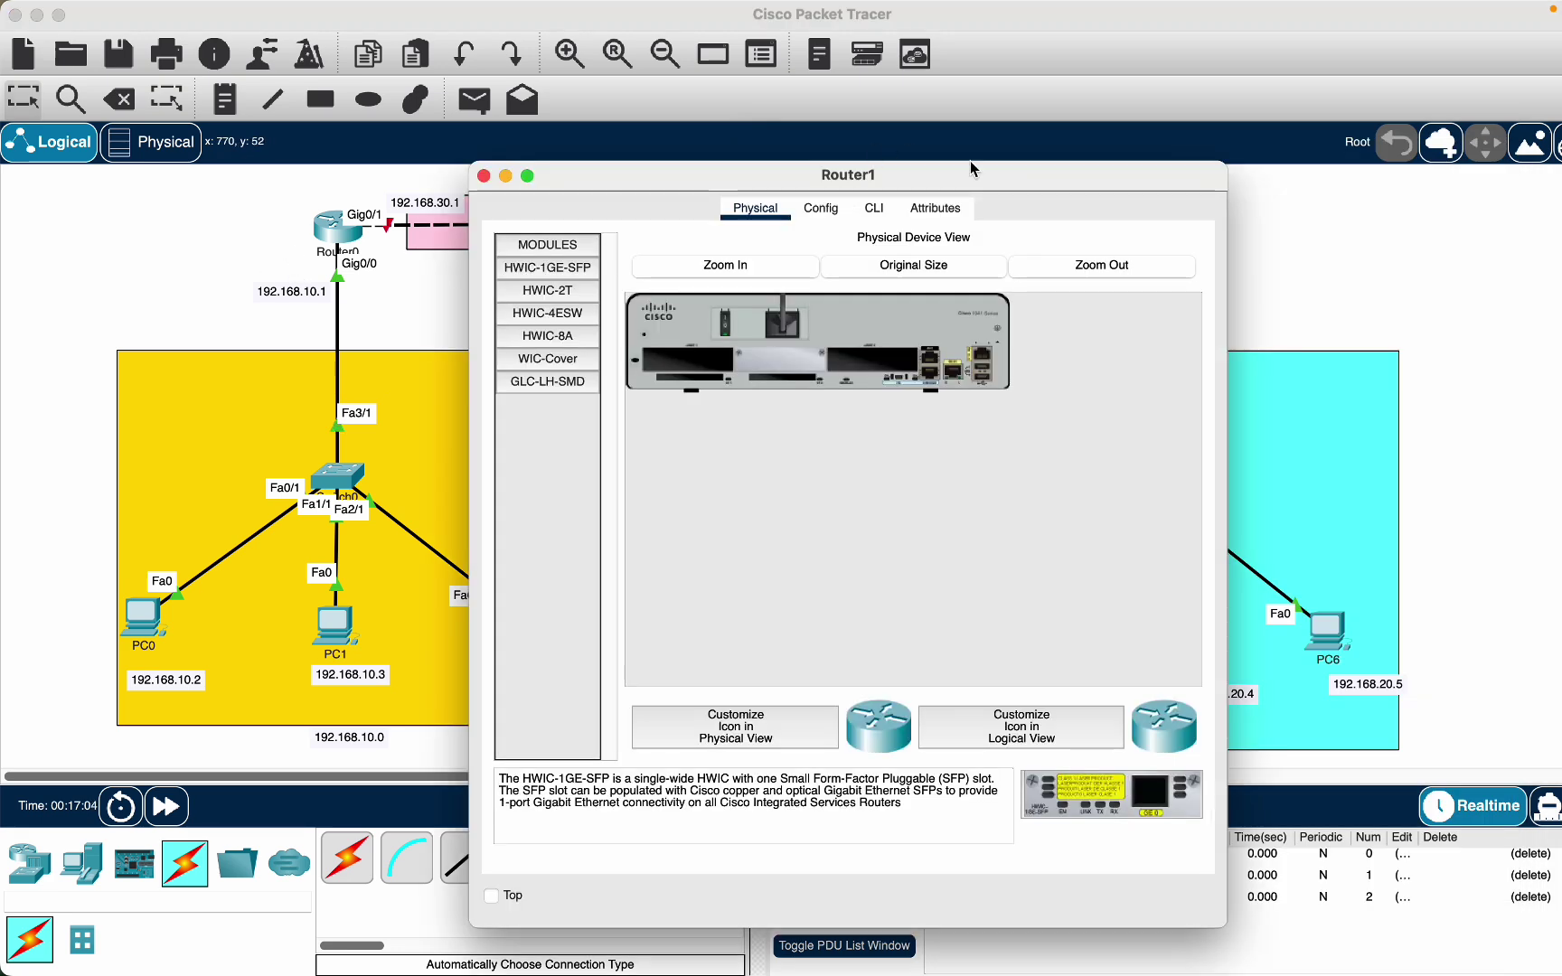
pyautogui.click(510, 884)
pyautogui.moveTo(859, 181); pyautogui.dragTo(489, 145)
pyautogui.click(451, 173)
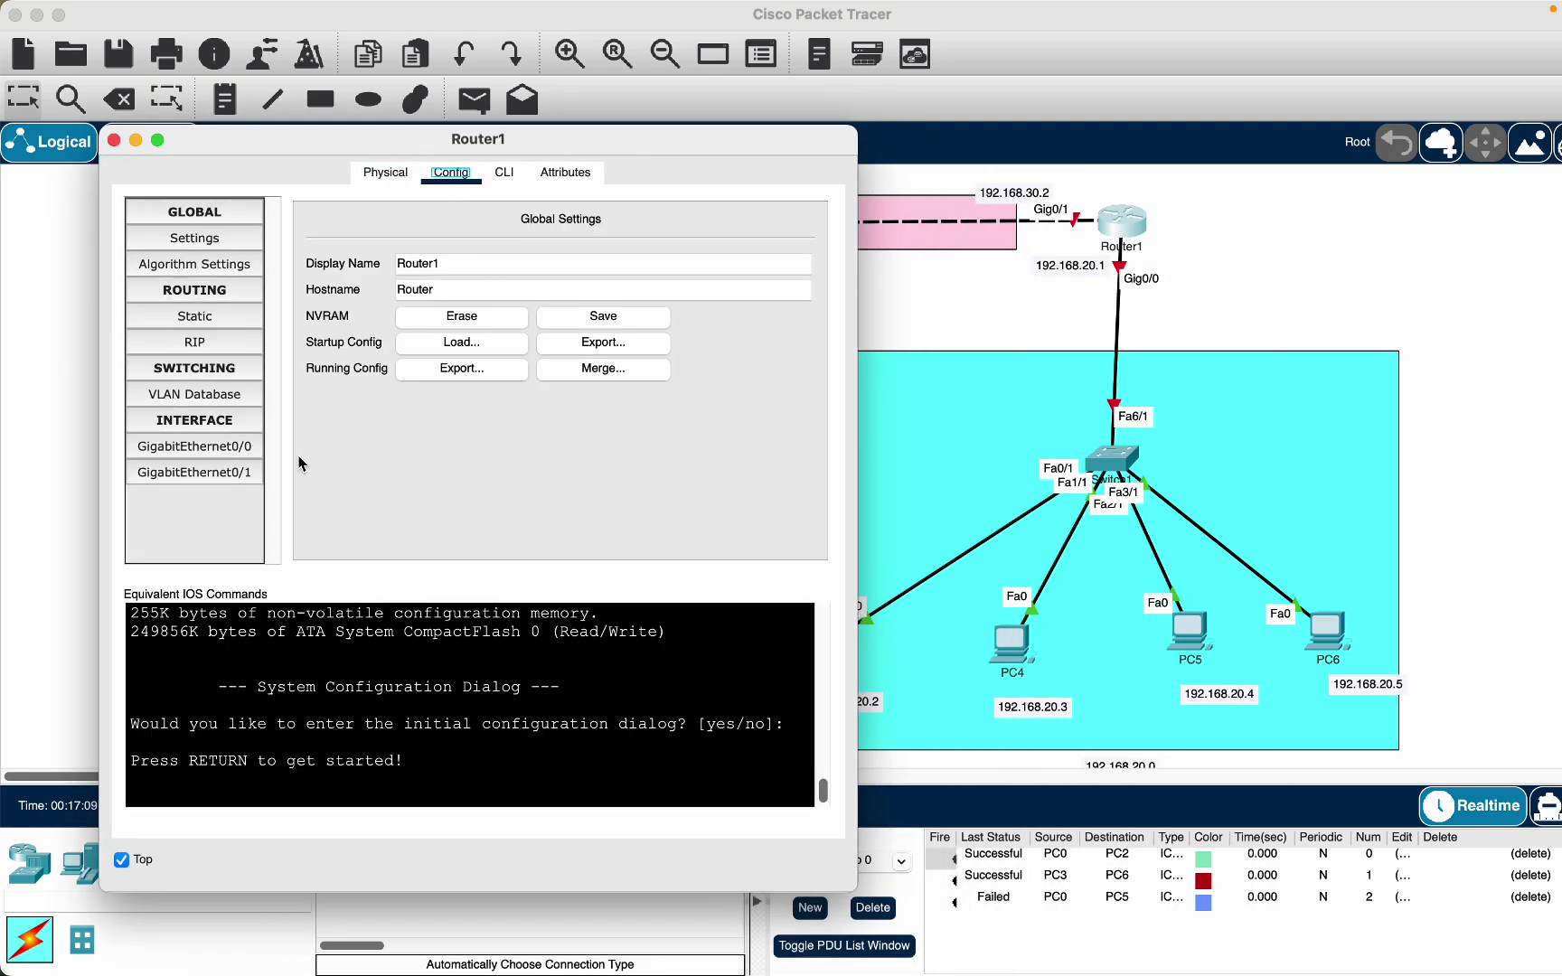
# Set Router1's GigabitEthernet0/0 to IPv4 address 192.168.20.1 with subnet mask 255.255.255.0 and turn the port on
pyautogui.doubleClick(1079, 265)
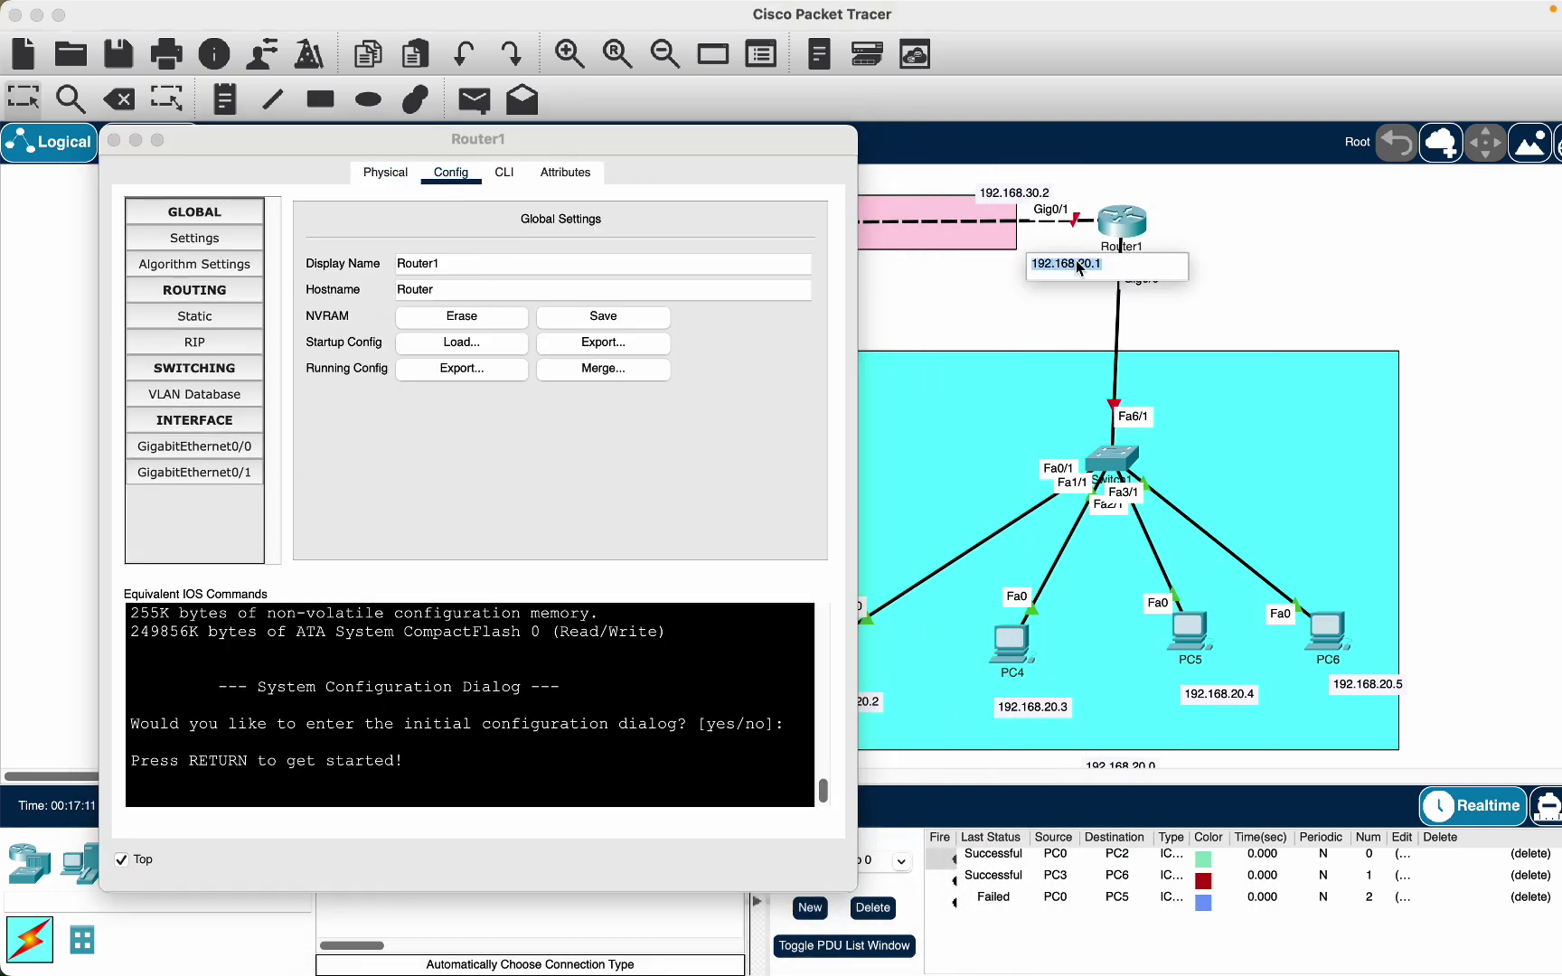
pyautogui.click(194, 445)
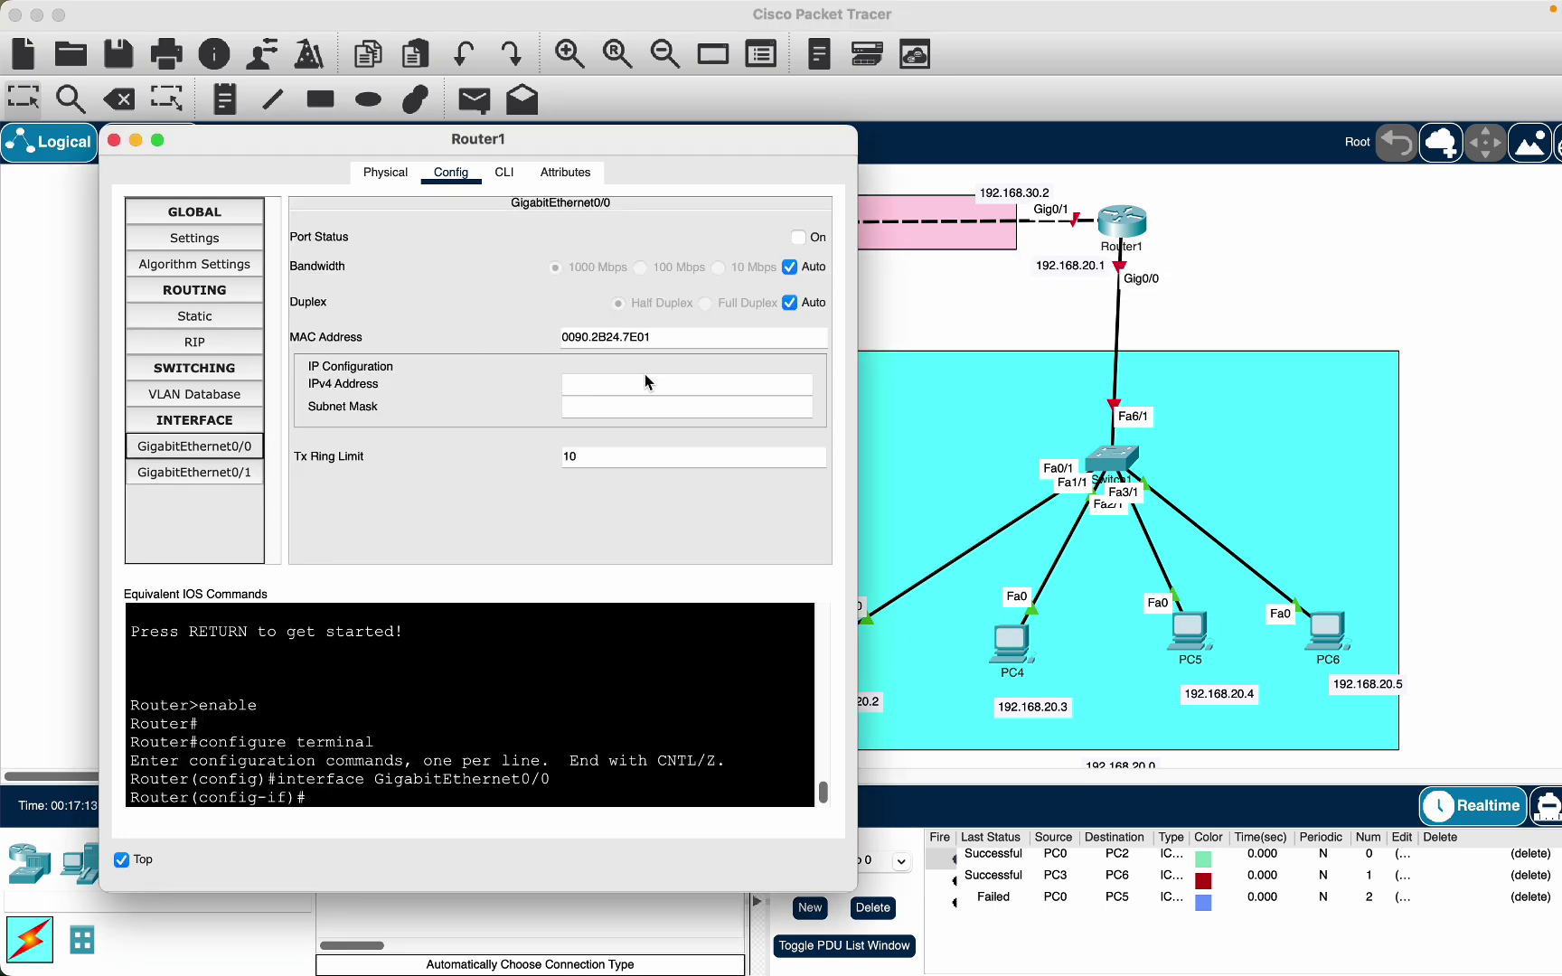
pyautogui.click(647, 383)
pyautogui.write('192.168.20.1')
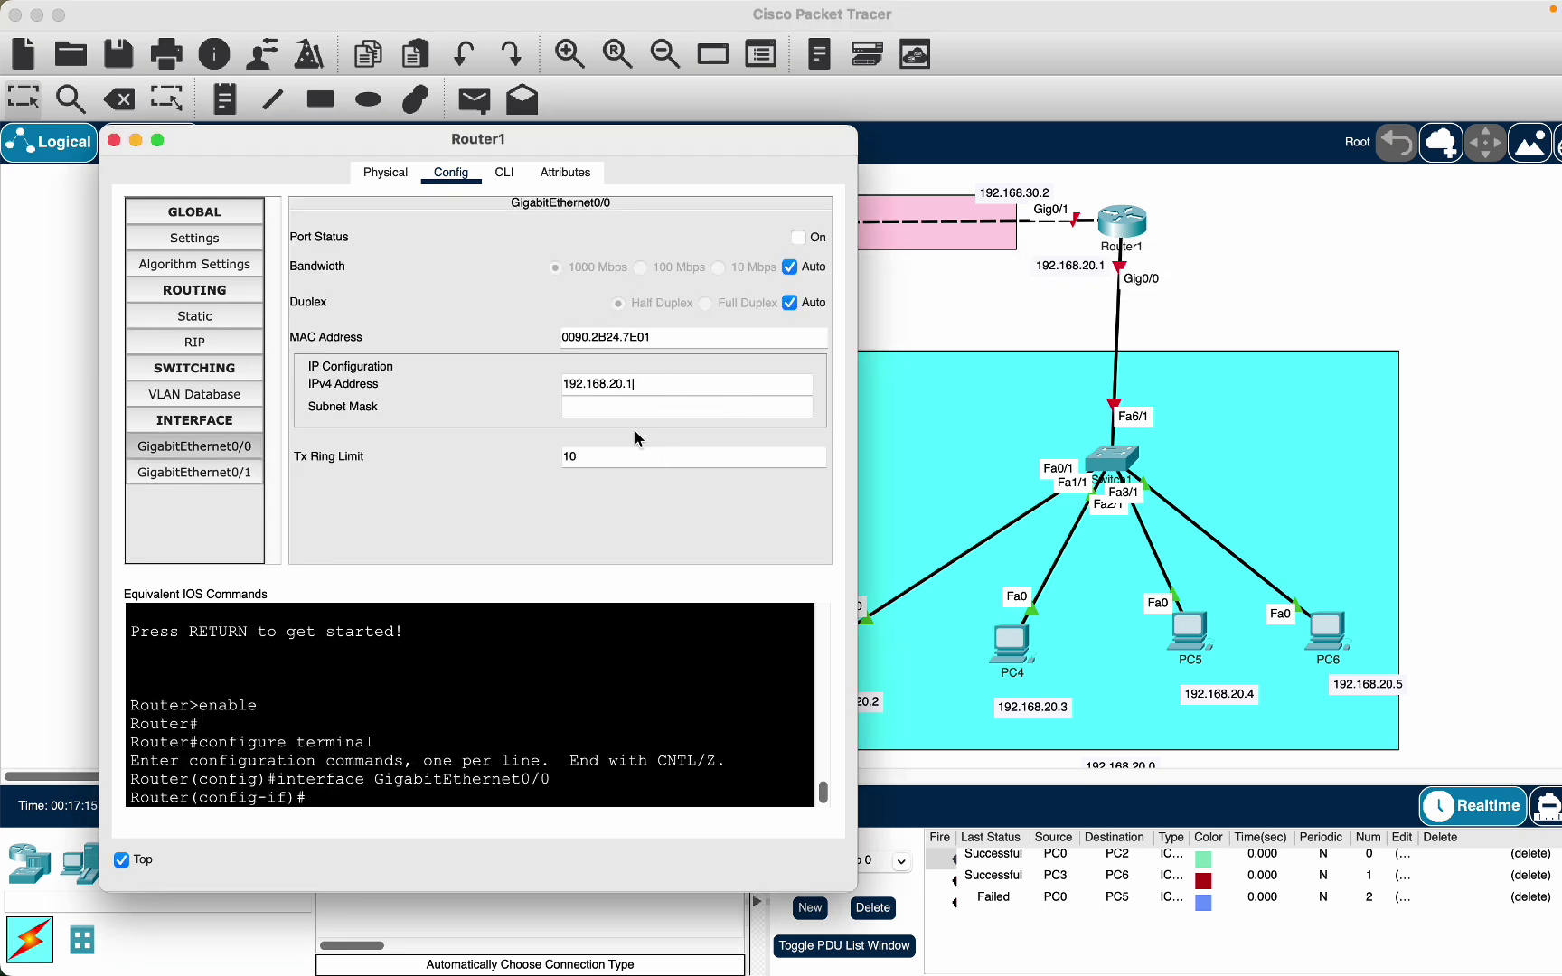
pyautogui.press('Tab')
pyautogui.click(798, 237)
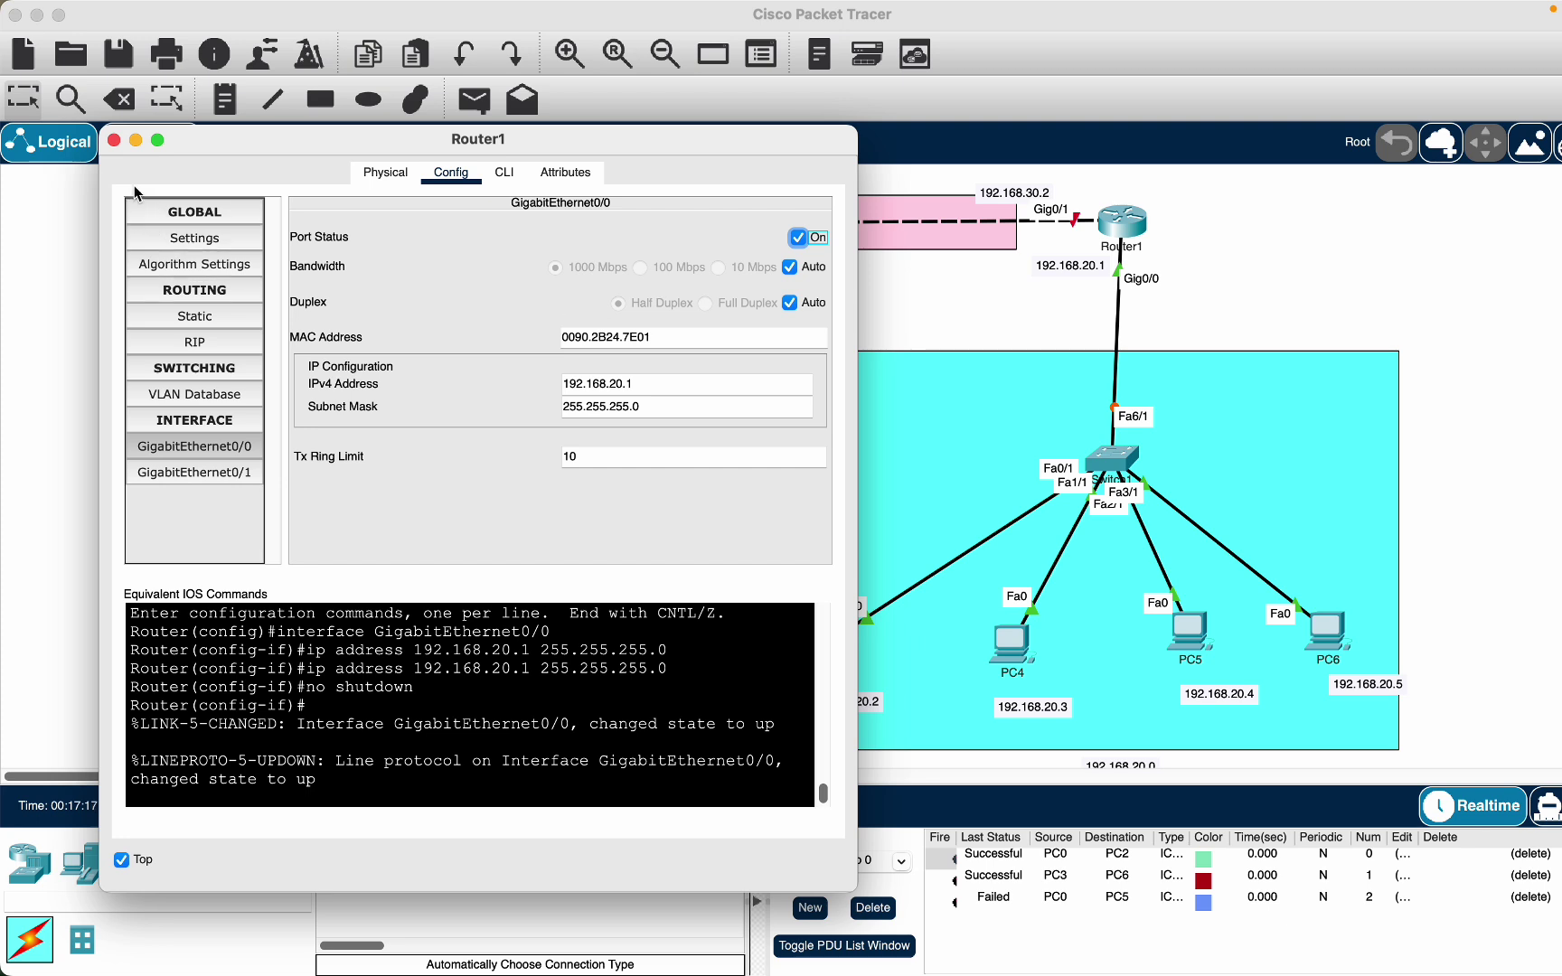
# Set Router1's GigabitEthernet0/1 to IPv4 address 192.168.30.2 with mask 255.255.255.0, turn the port on and close the router window
pyautogui.click(213, 472)
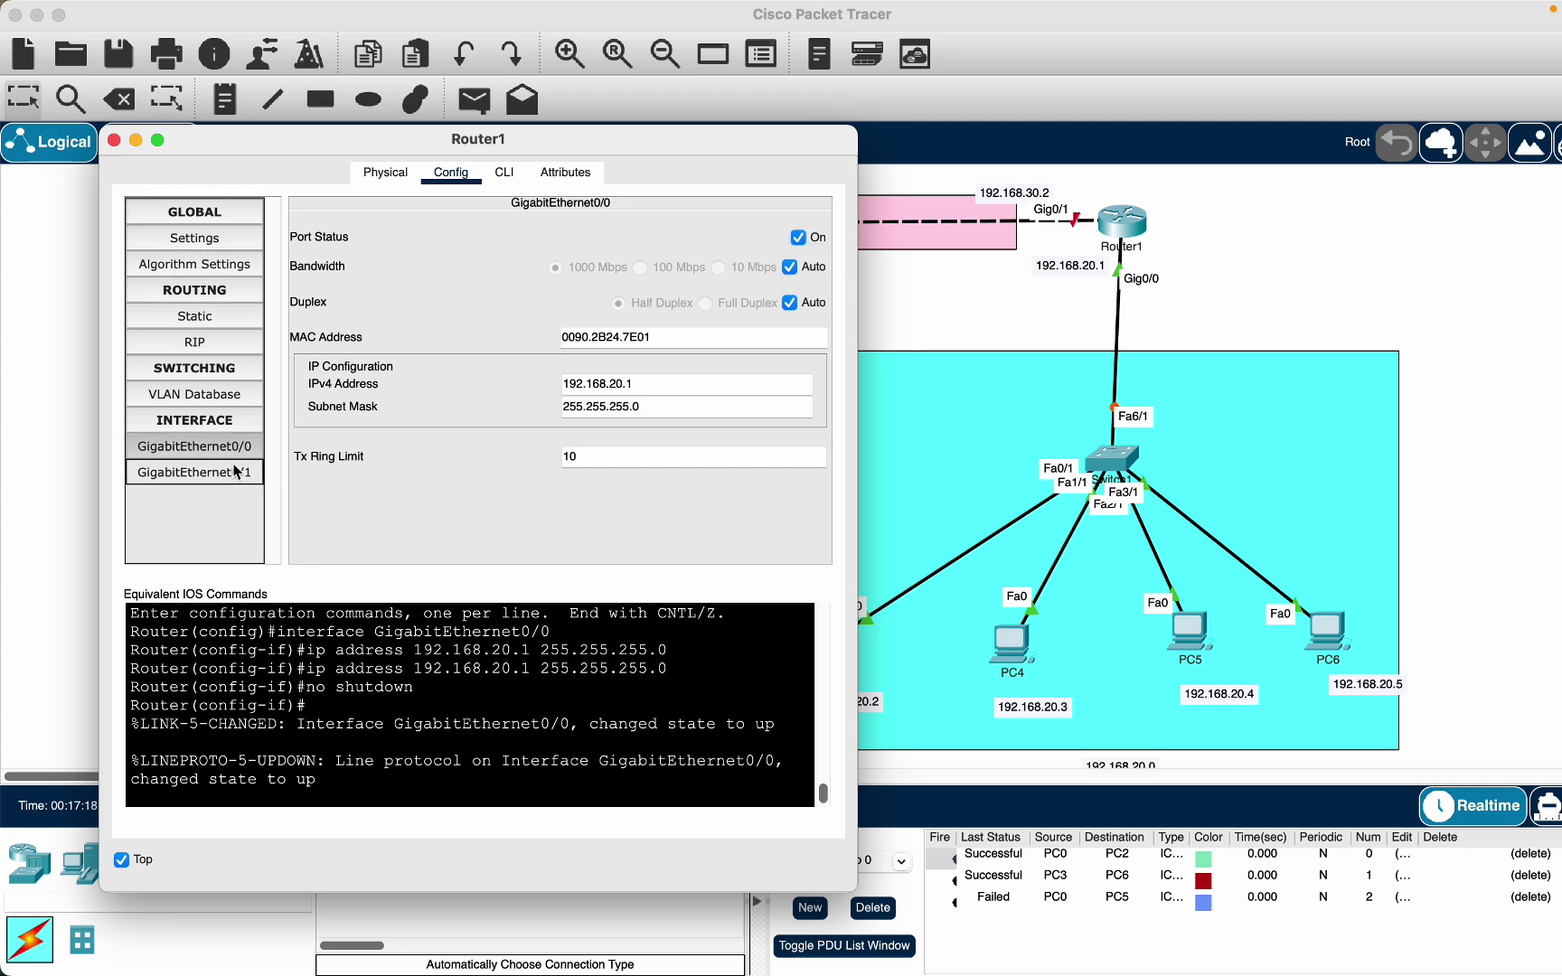
pyautogui.doubleClick(1012, 193)
pyautogui.press('super+c')
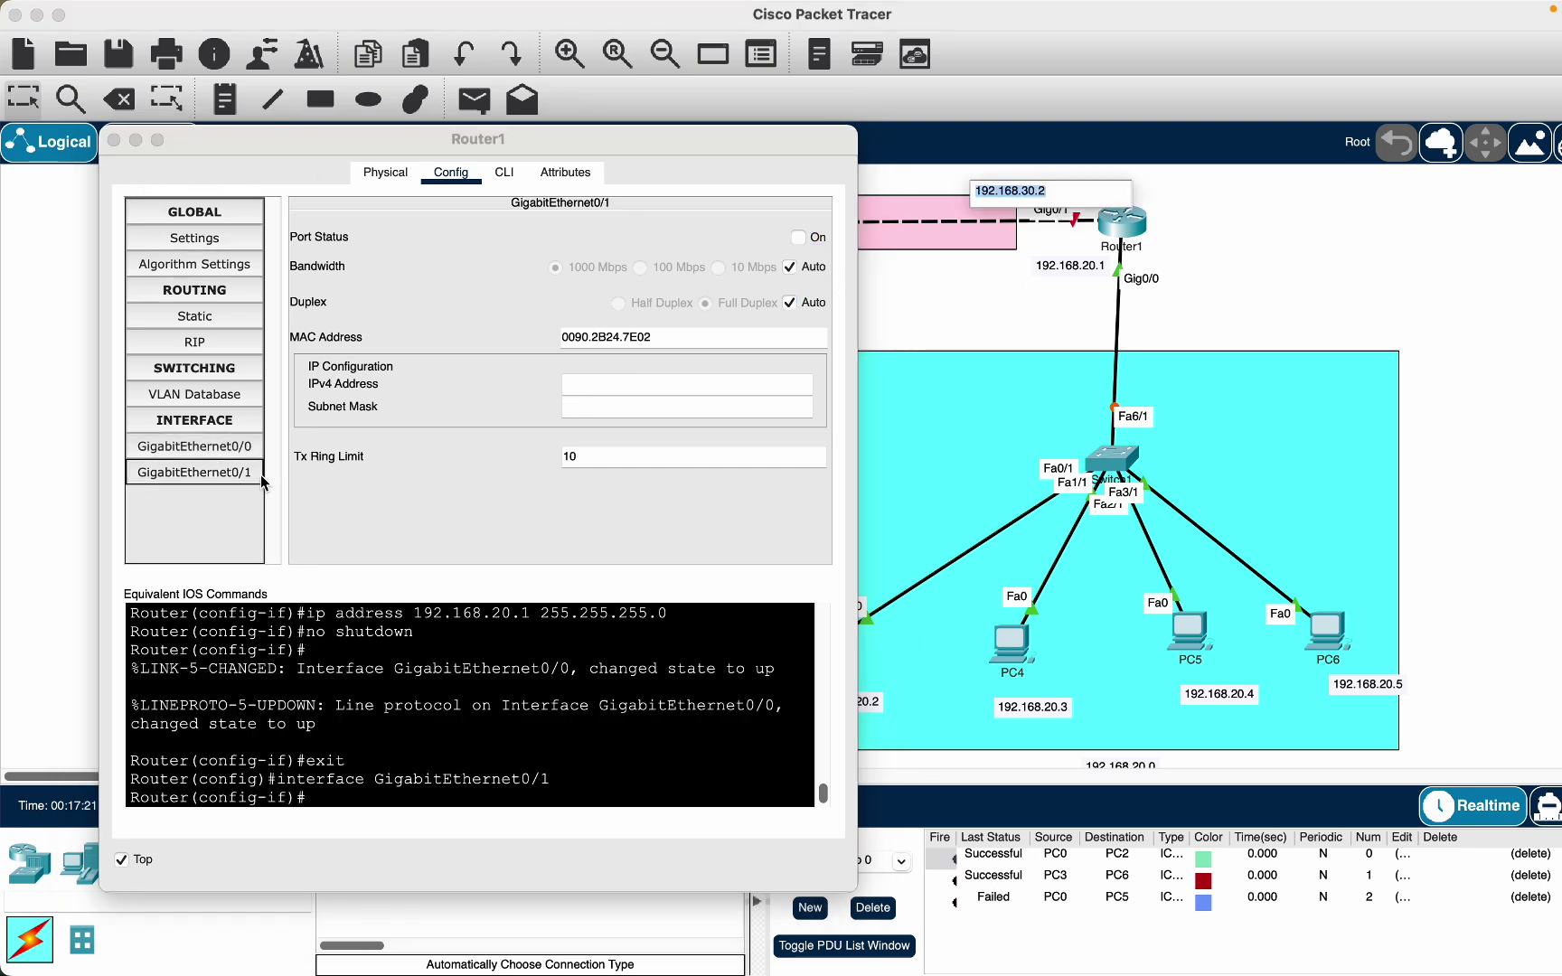
pyautogui.click(228, 474)
pyautogui.click(656, 385)
pyautogui.press('super+v')
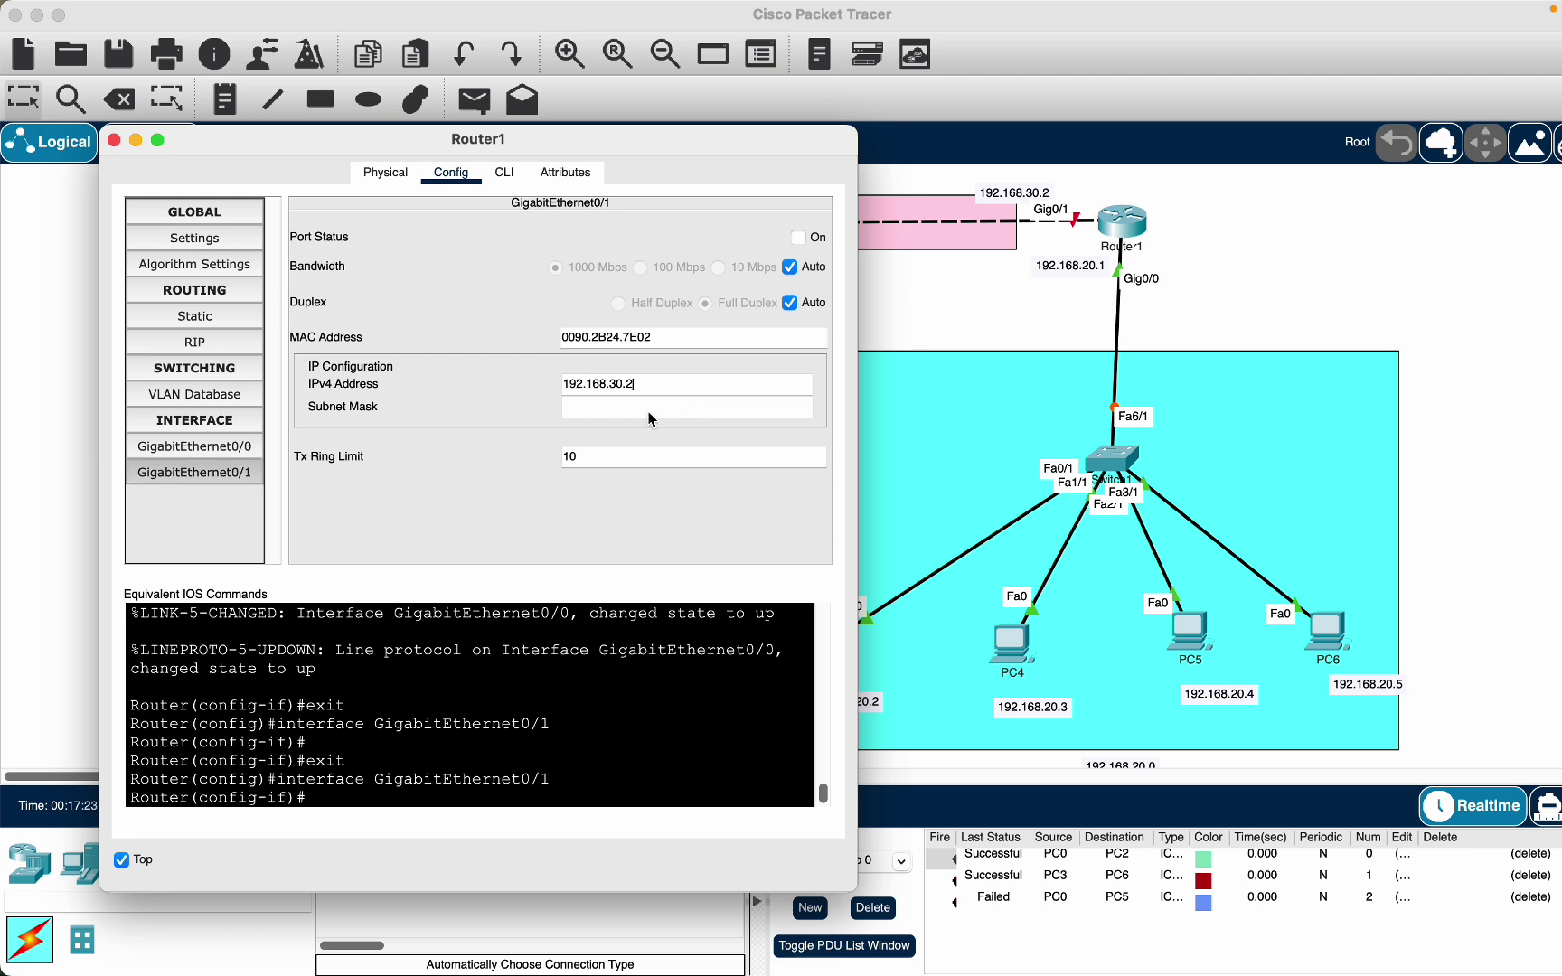
pyautogui.click(655, 405)
pyautogui.click(812, 241)
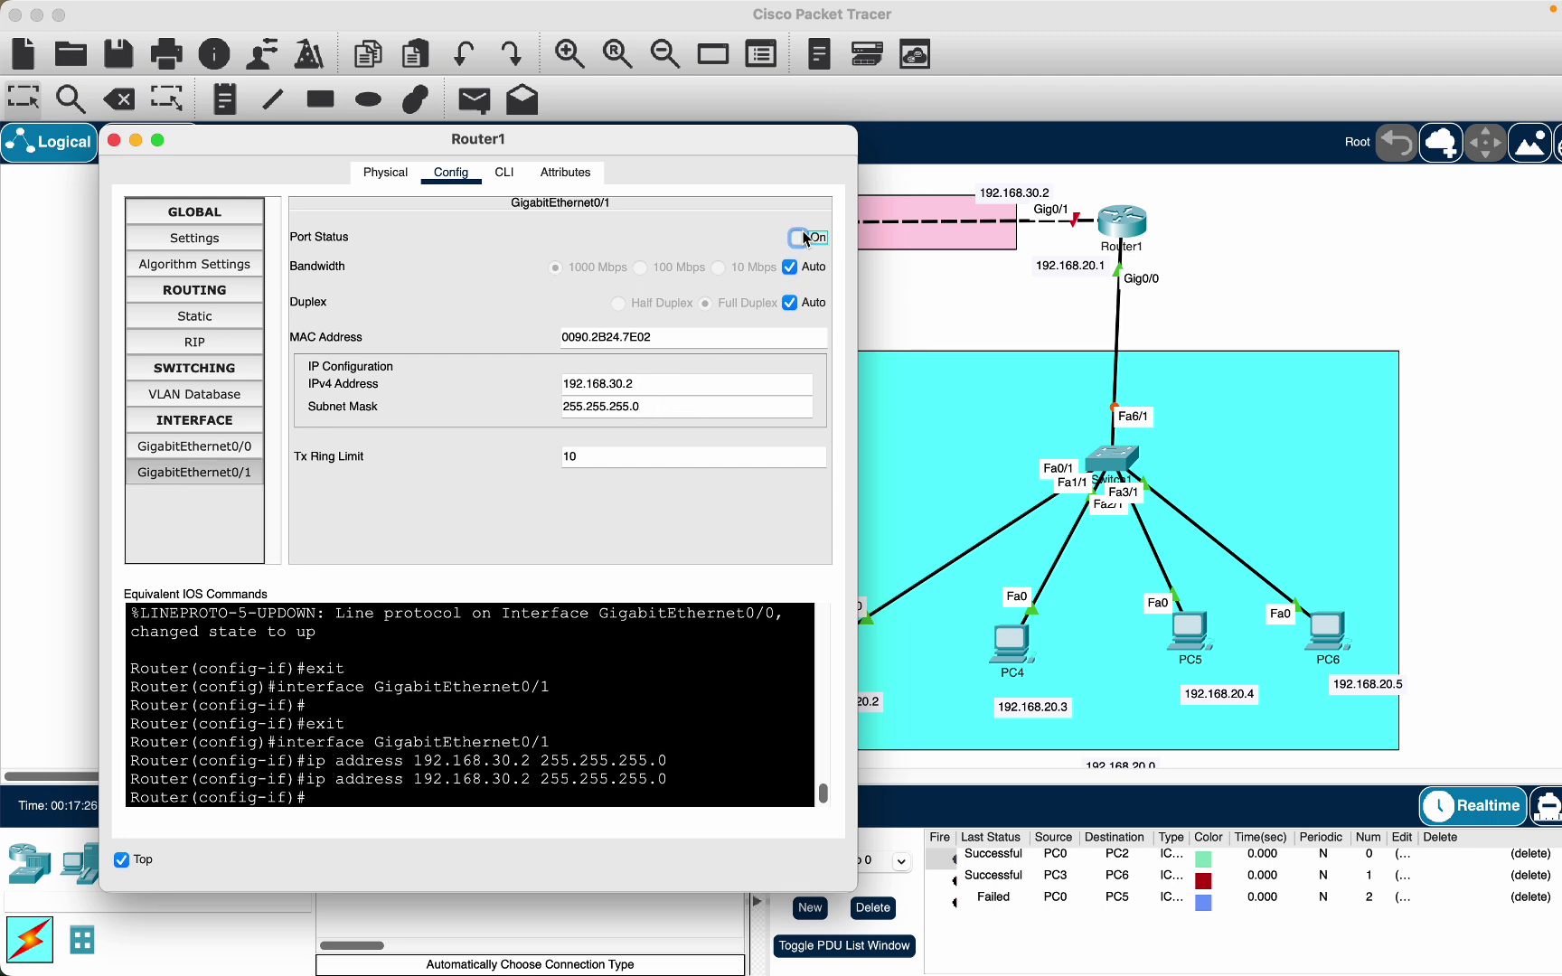
pyautogui.click(114, 140)
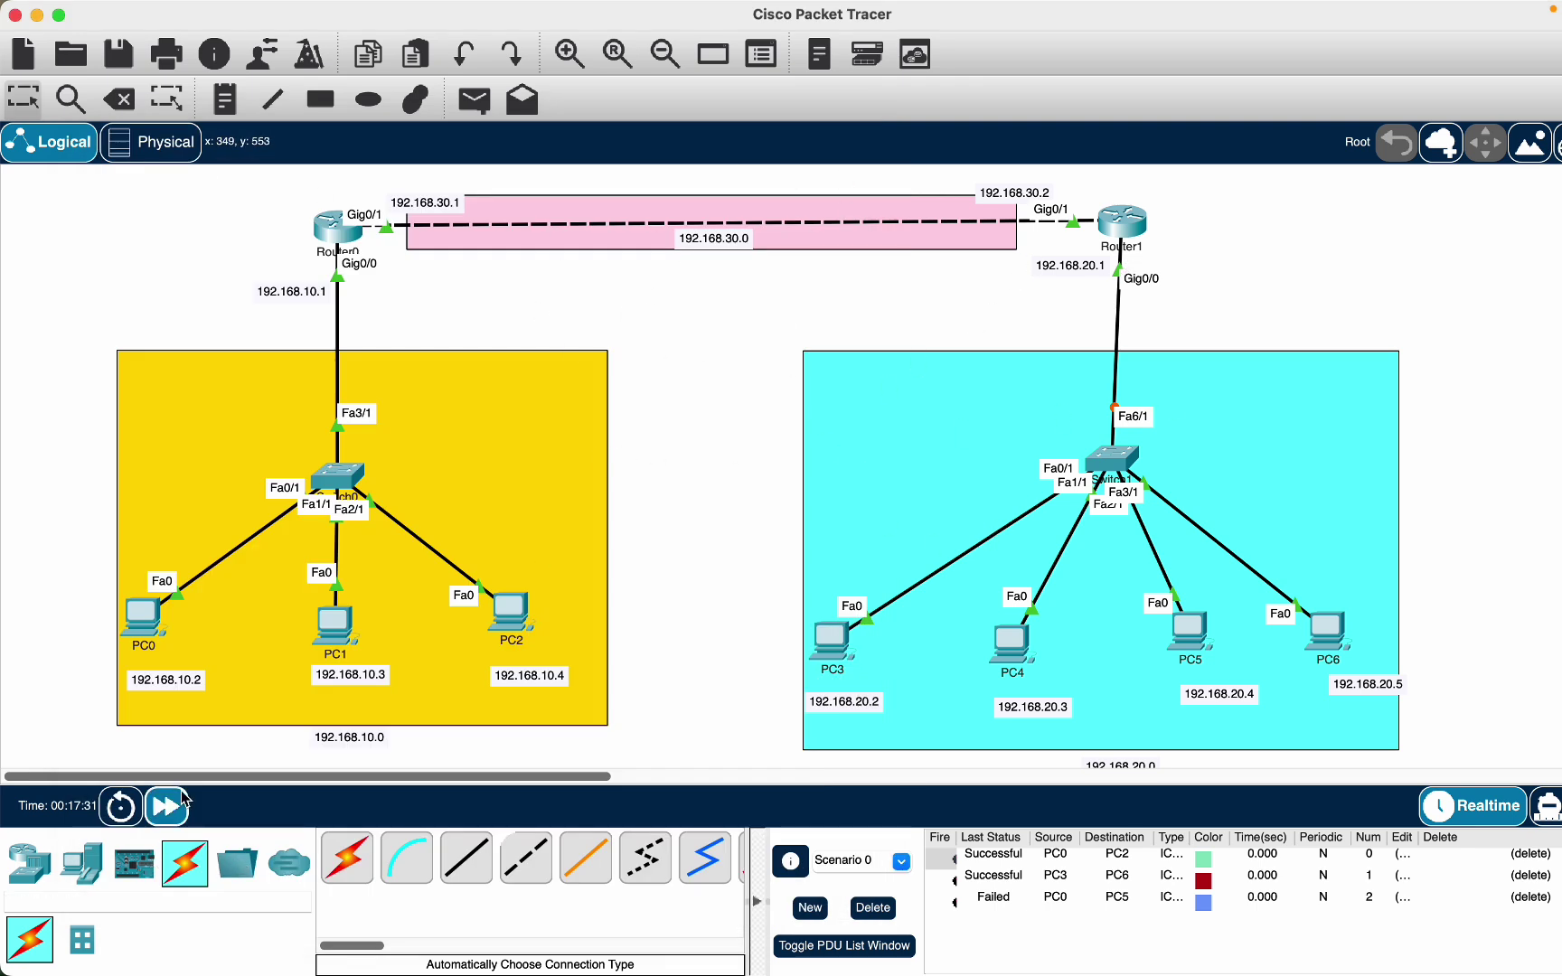
# Fast-forward the simulation time and send a simple PDU from PC0 to PC3 to test connectivity between the two LANs
pyautogui.click(167, 805)
pyautogui.click(475, 99)
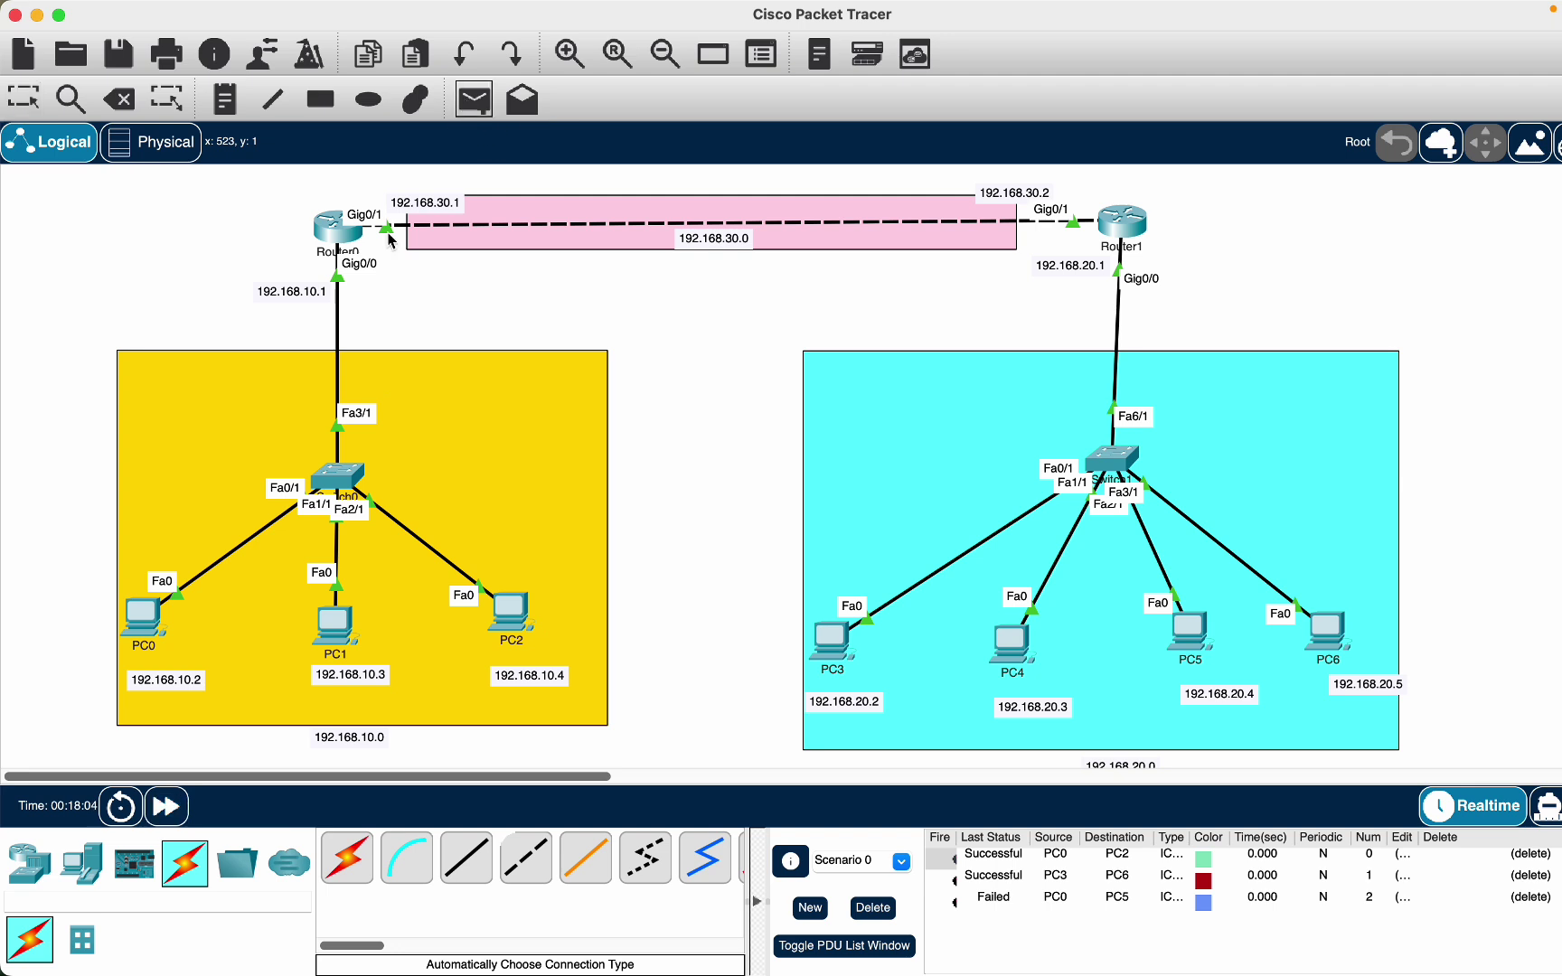
pyautogui.click(142, 617)
pyautogui.click(829, 644)
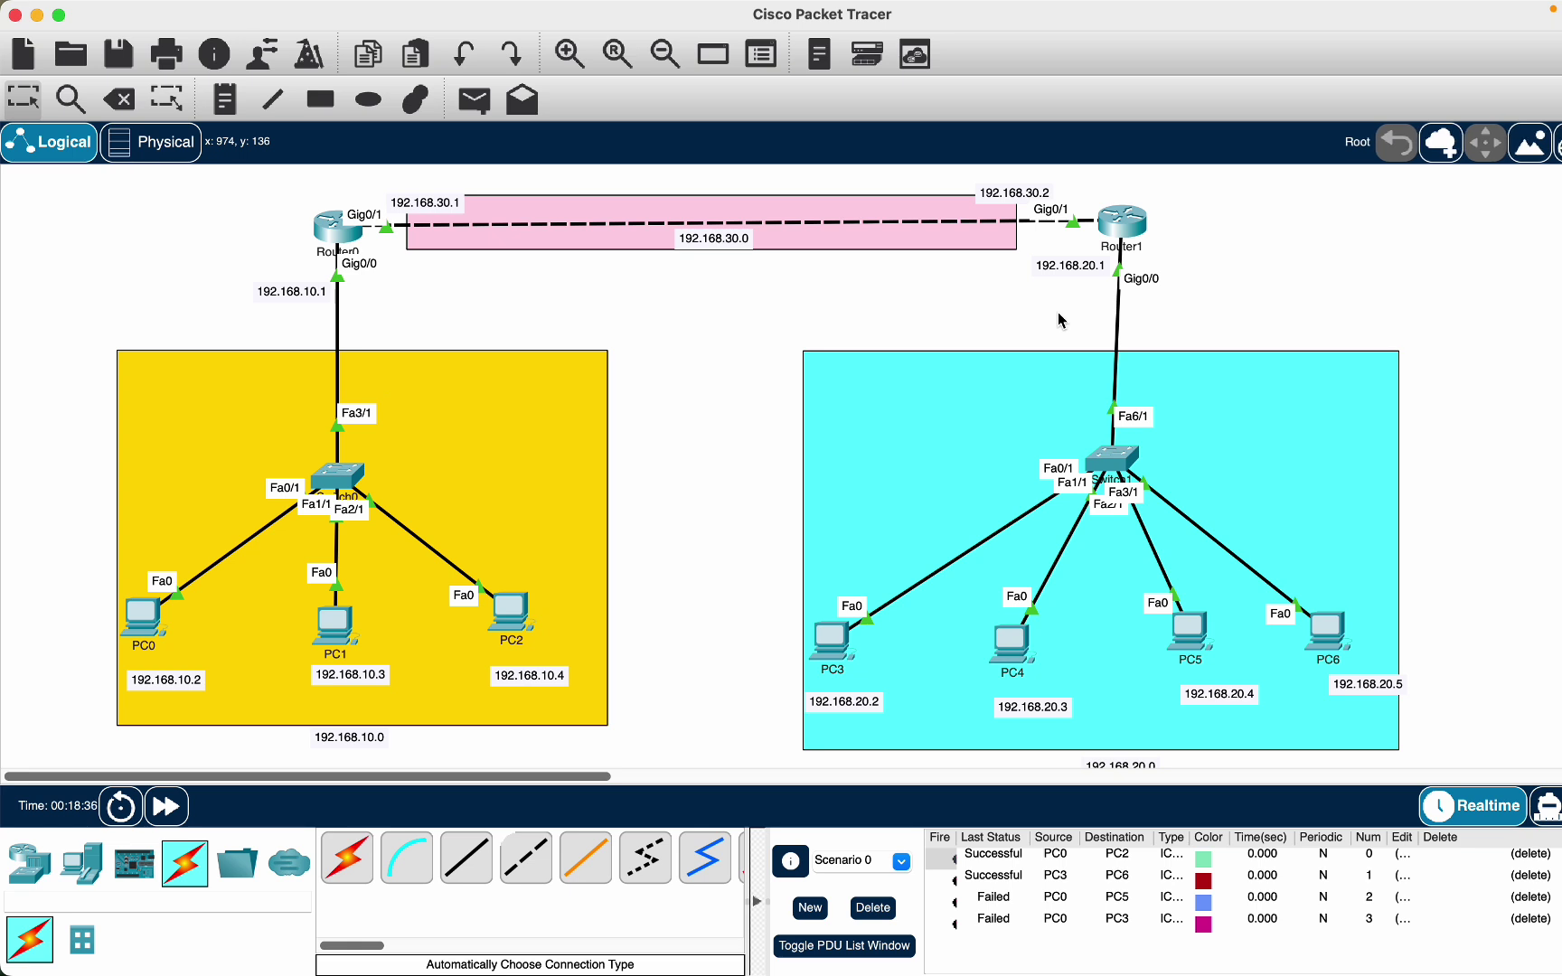
# Open Router0's static route settings, move the window aside and open the 192.168.20.0 network label for editing
pyautogui.click(337, 228)
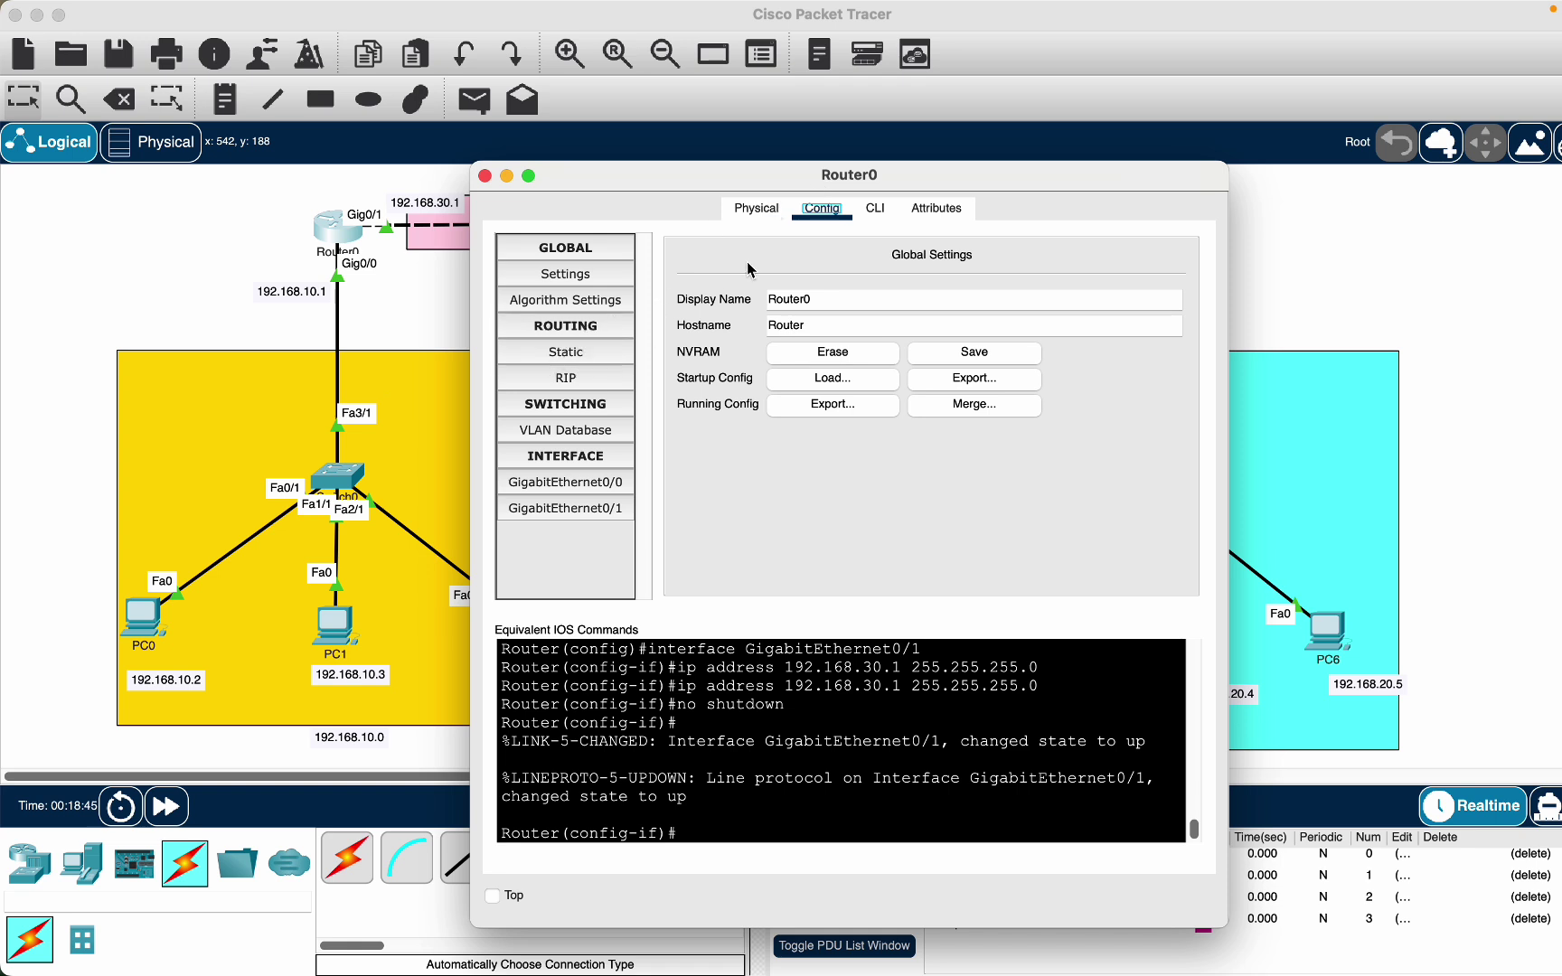
pyautogui.click(580, 352)
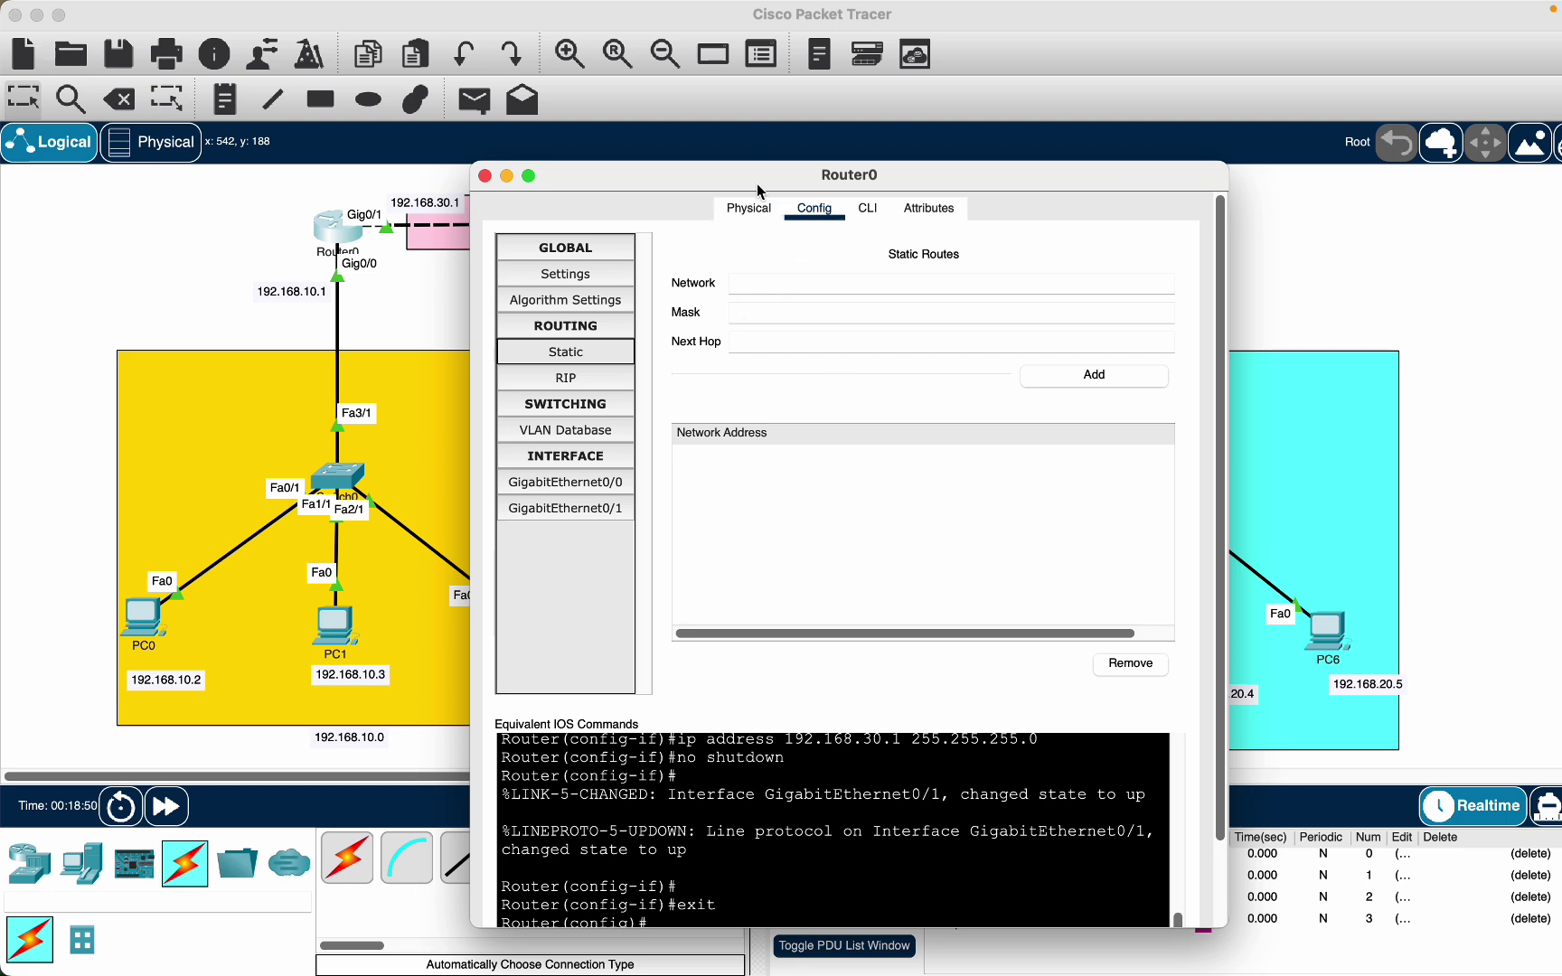
pyautogui.moveTo(756, 172); pyautogui.dragTo(382, 290)
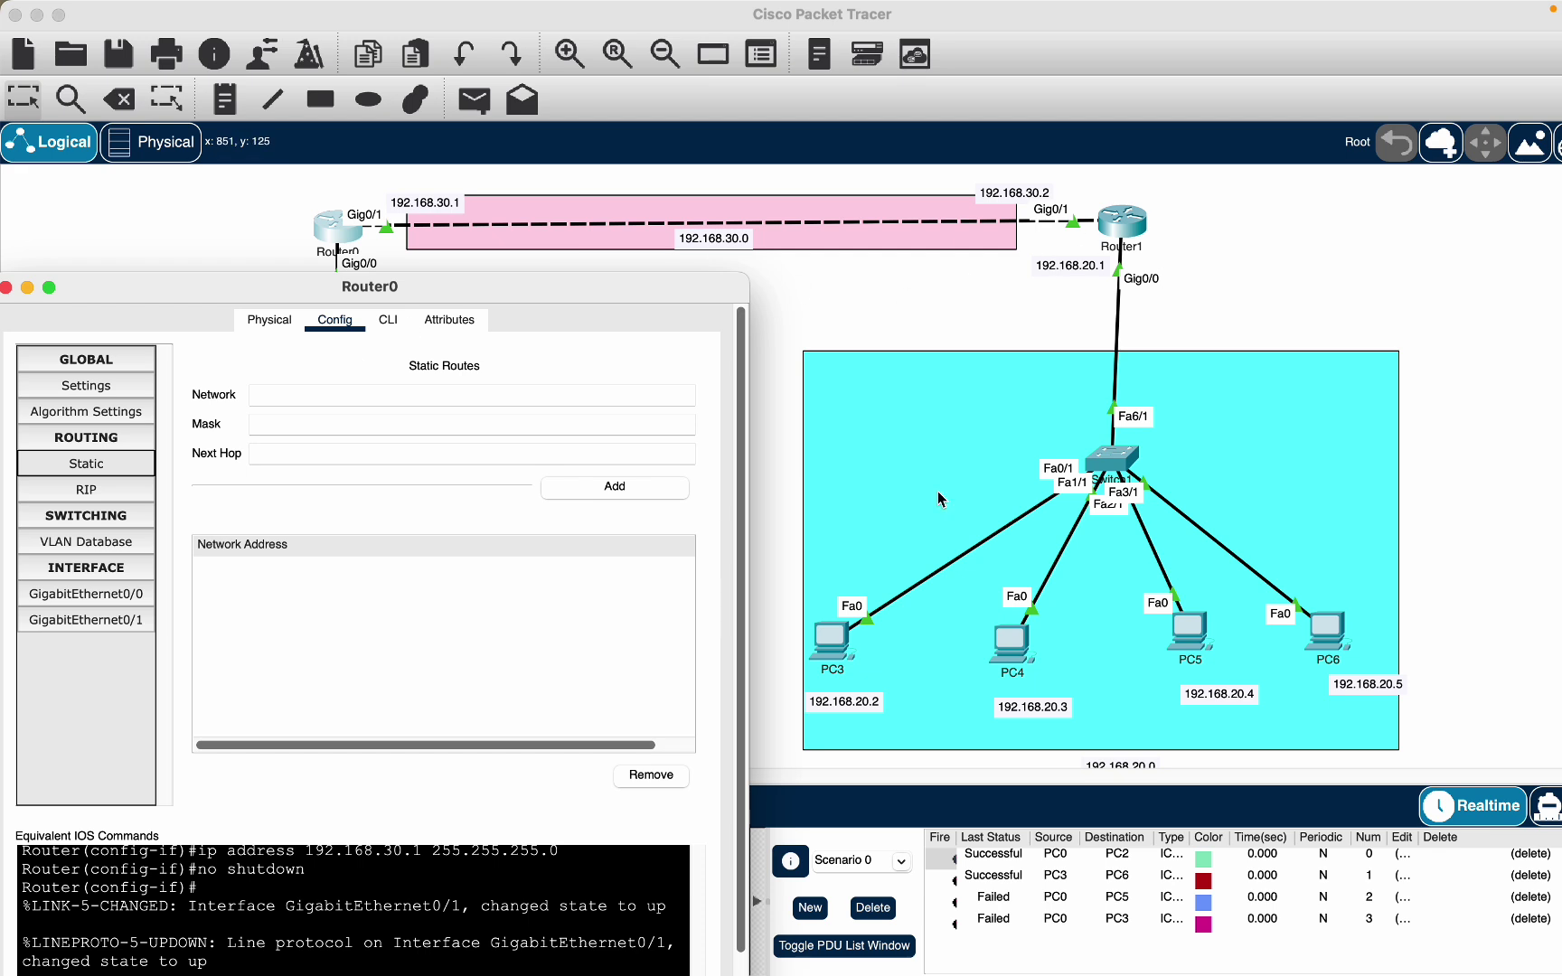
pyautogui.scroll(-2, 1248, 697)
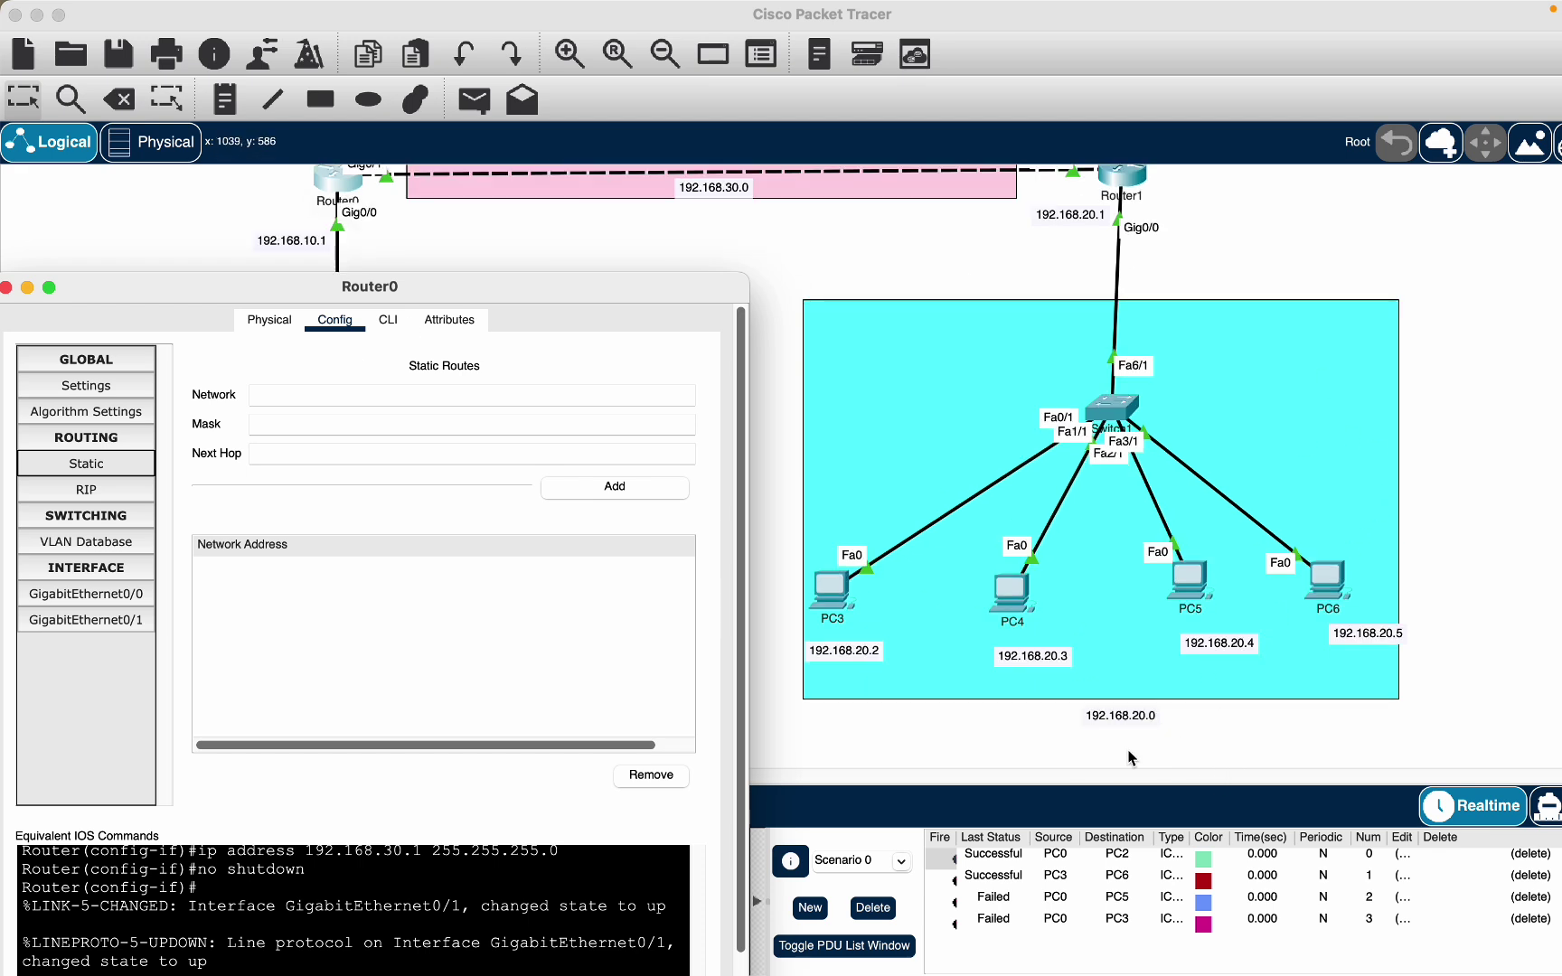
pyautogui.doubleClick(1119, 714)
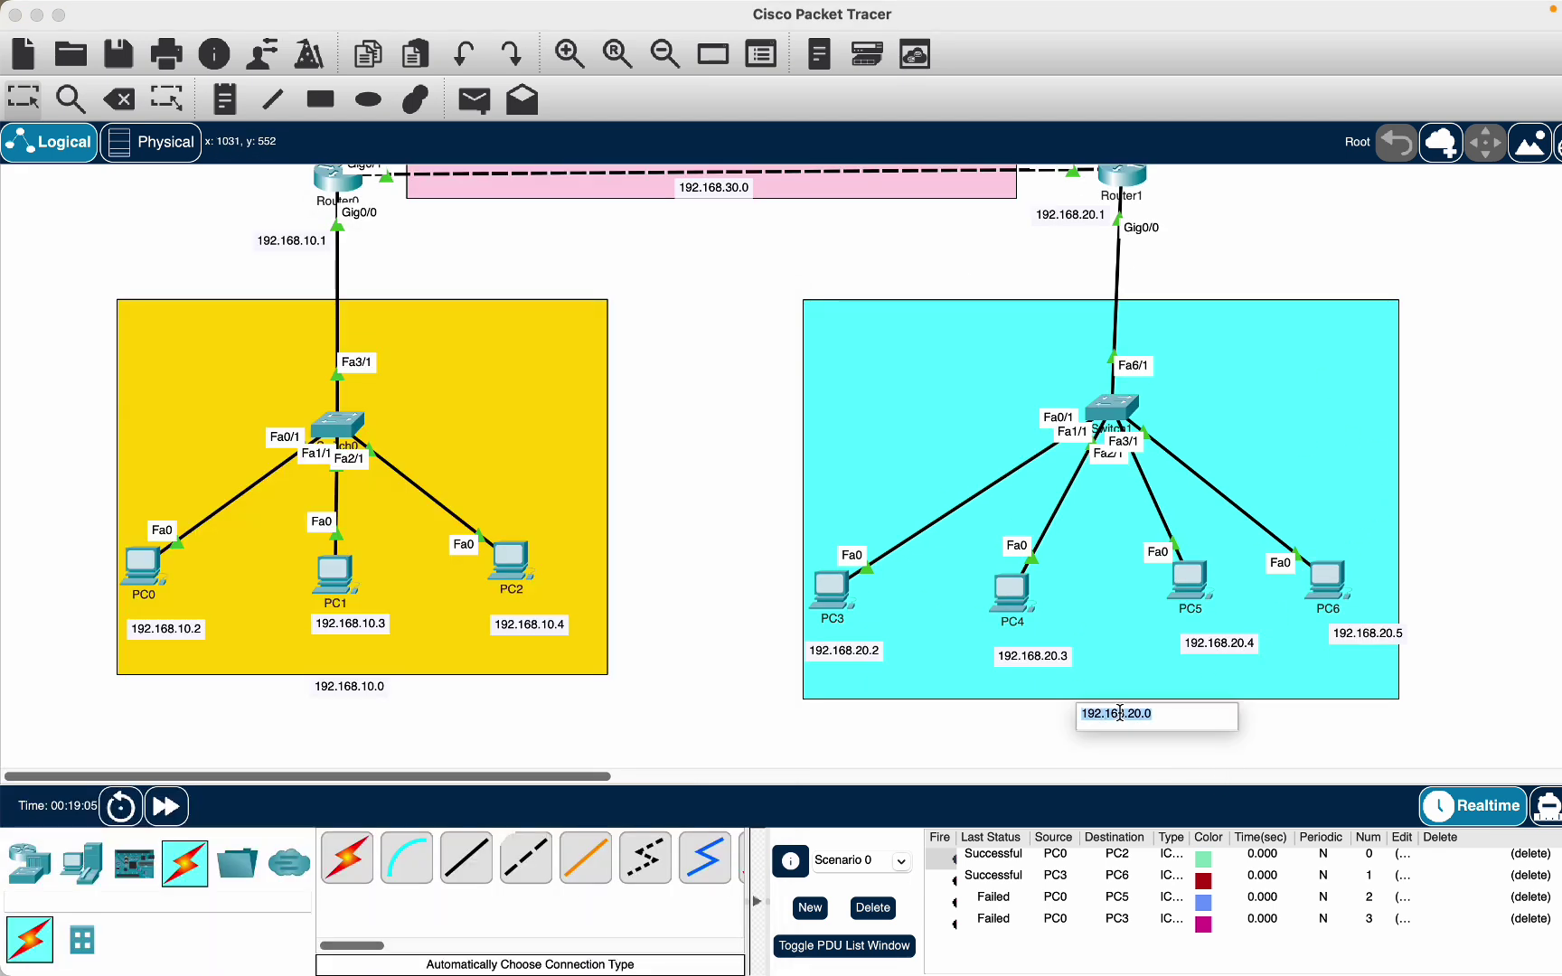
# Bring back Router0's static route settings in an always-on-top window placed below the link between the routers
pyautogui.click(342, 185)
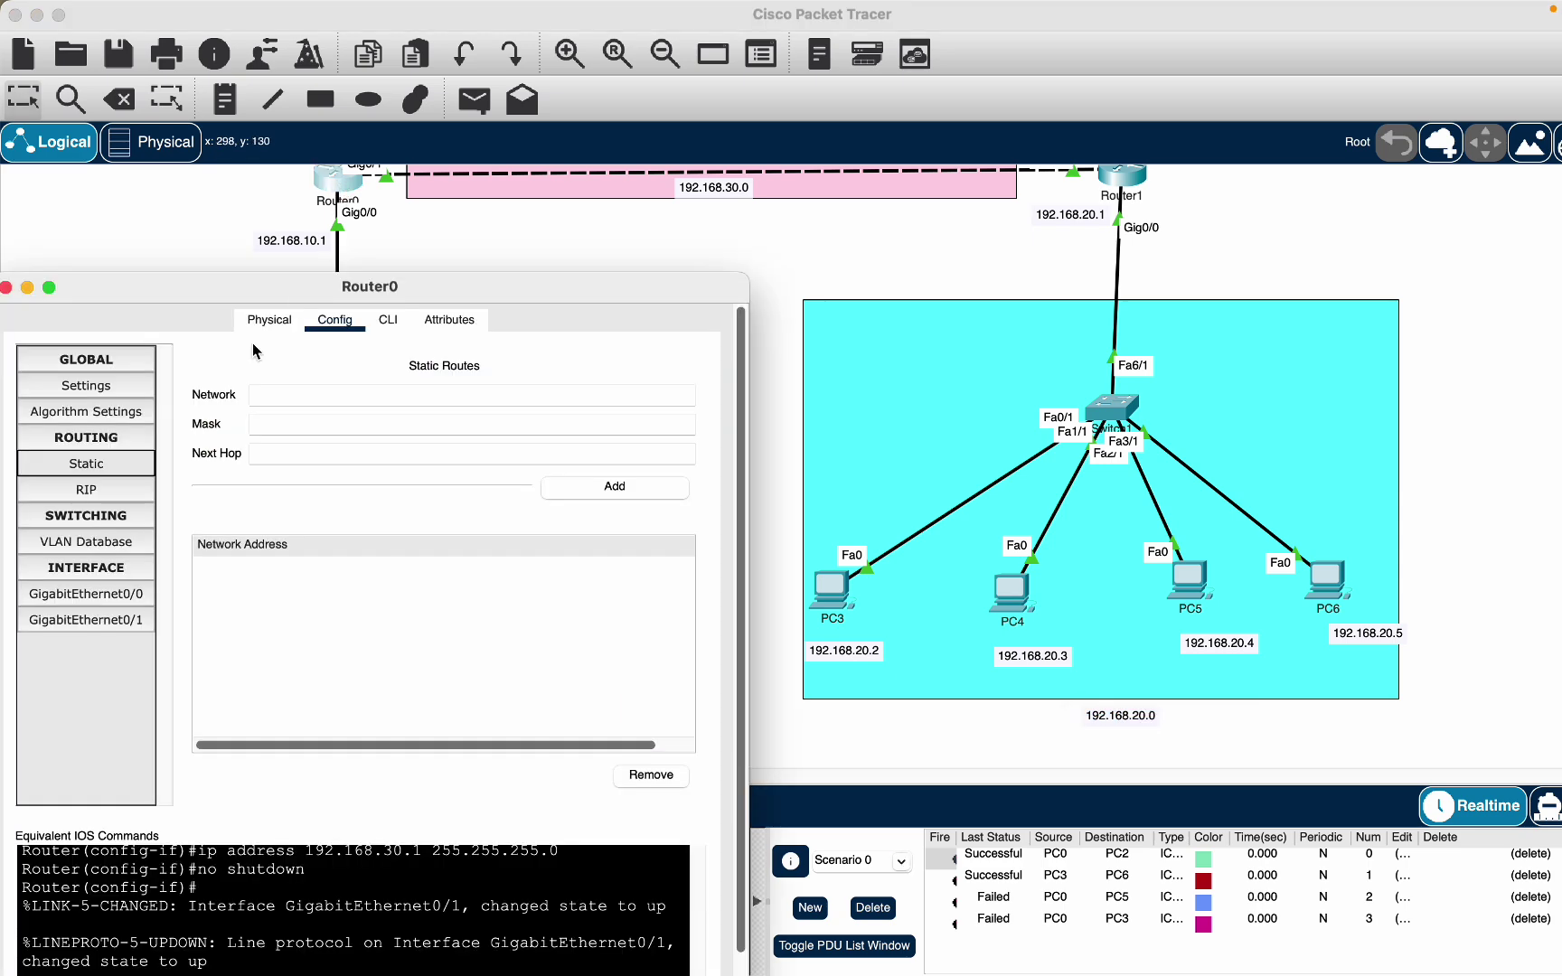
pyautogui.moveTo(291, 301); pyautogui.dragTo(295, 188)
pyautogui.scroll(-3, 533, 669)
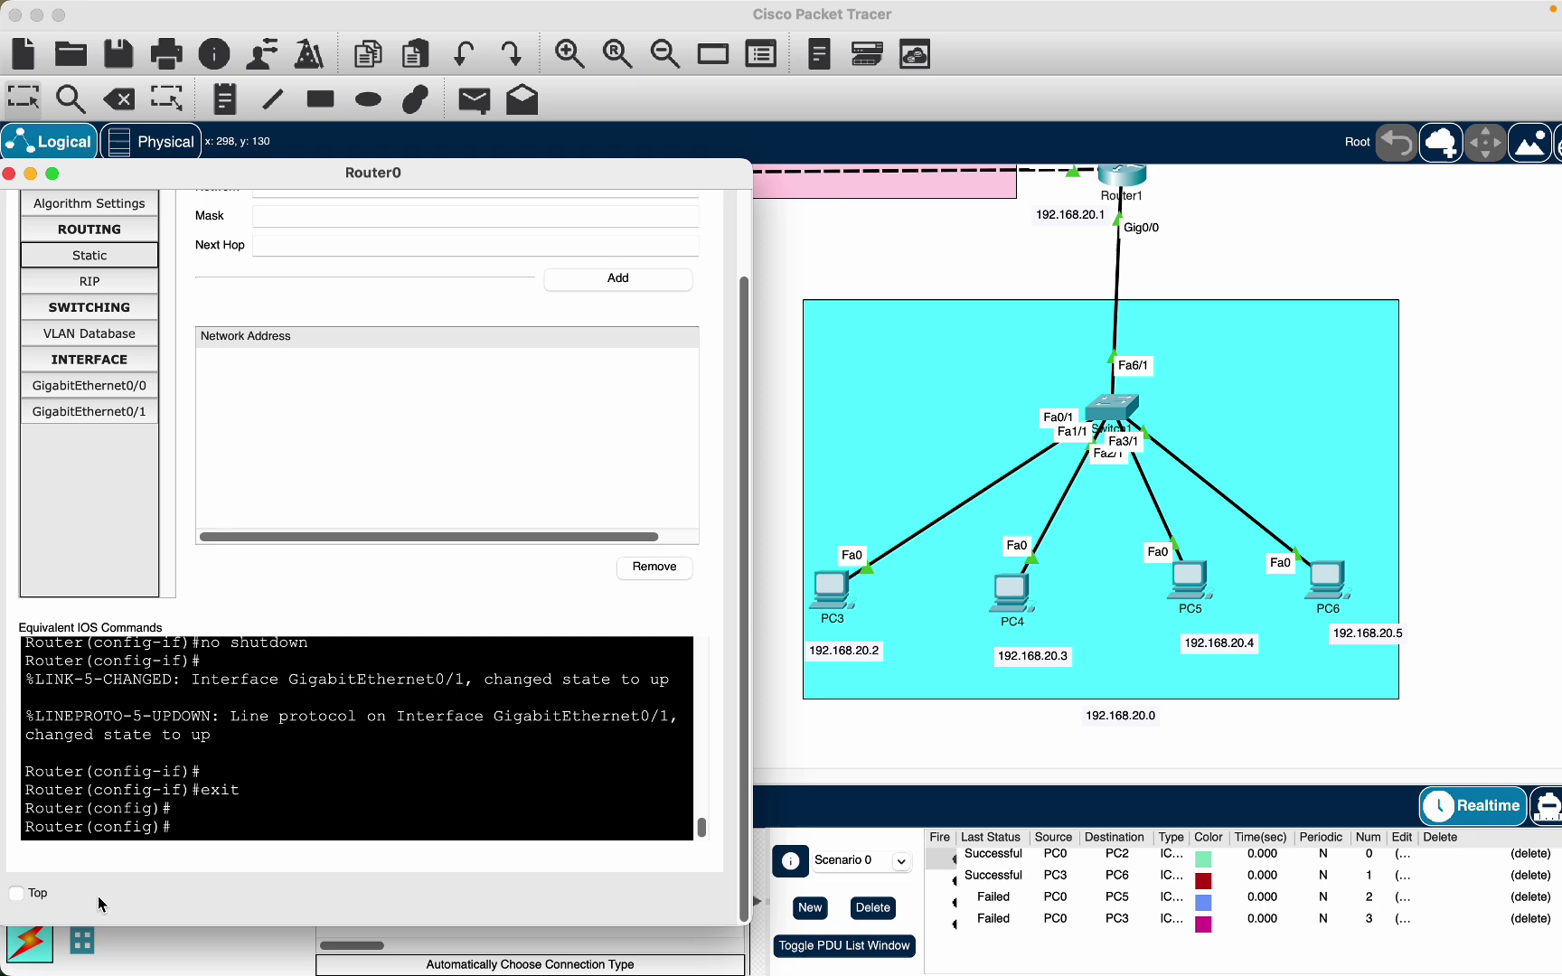
pyautogui.click(18, 893)
pyautogui.moveTo(480, 181); pyautogui.dragTo(246, 273)
pyautogui.scroll(1, 390, 210)
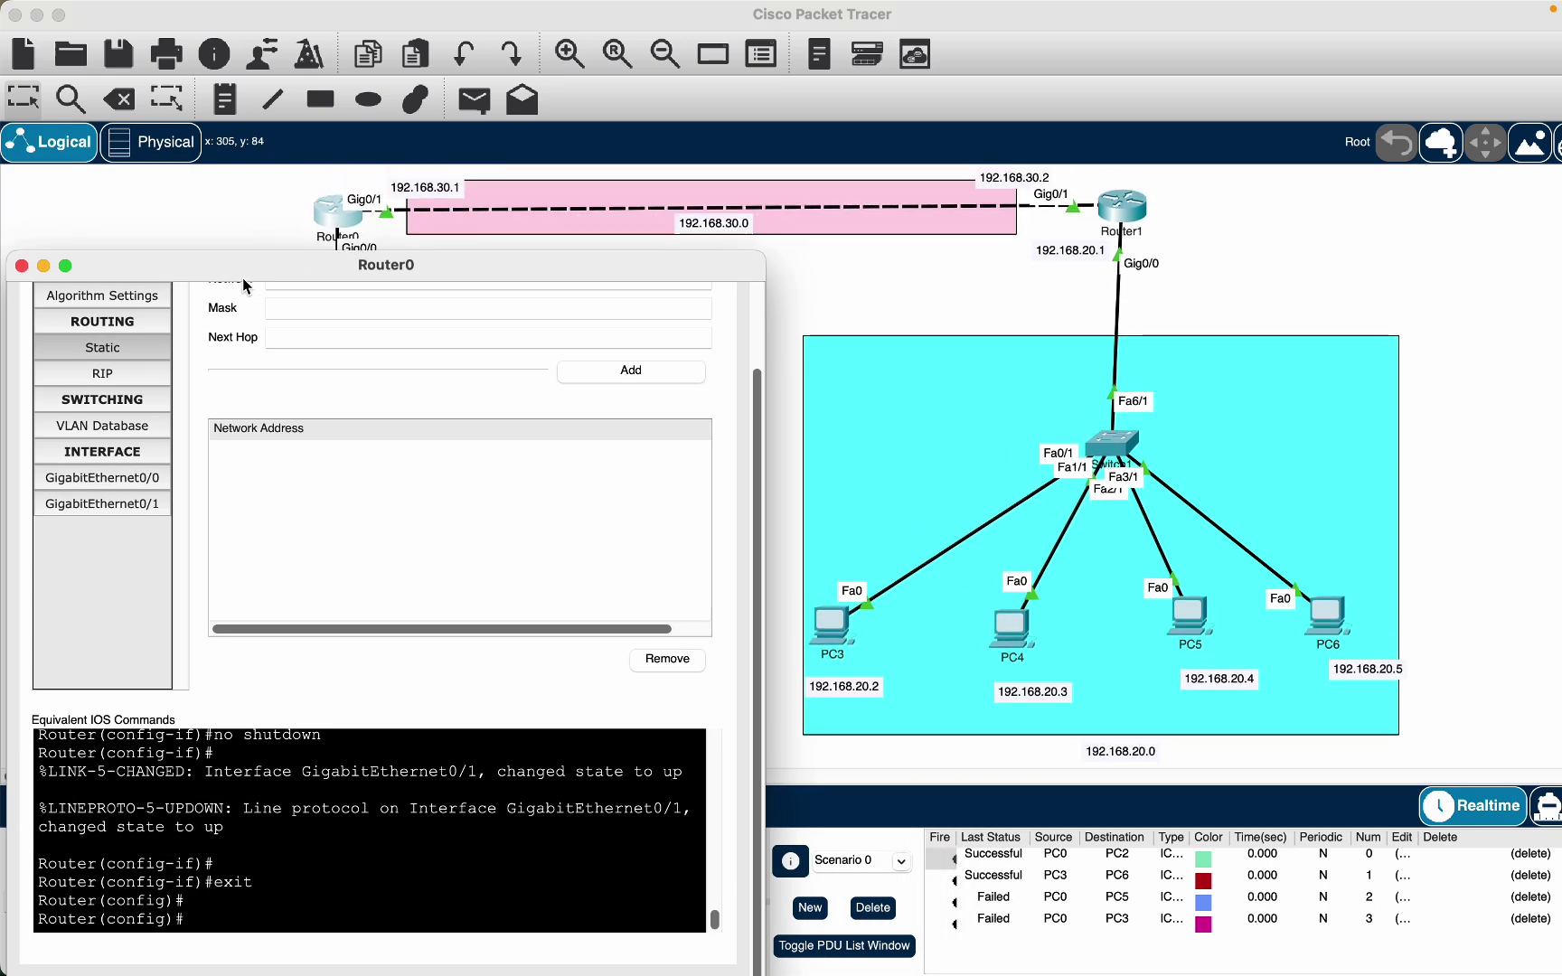
pyautogui.click(113, 350)
pyautogui.scroll(2, 287, 374)
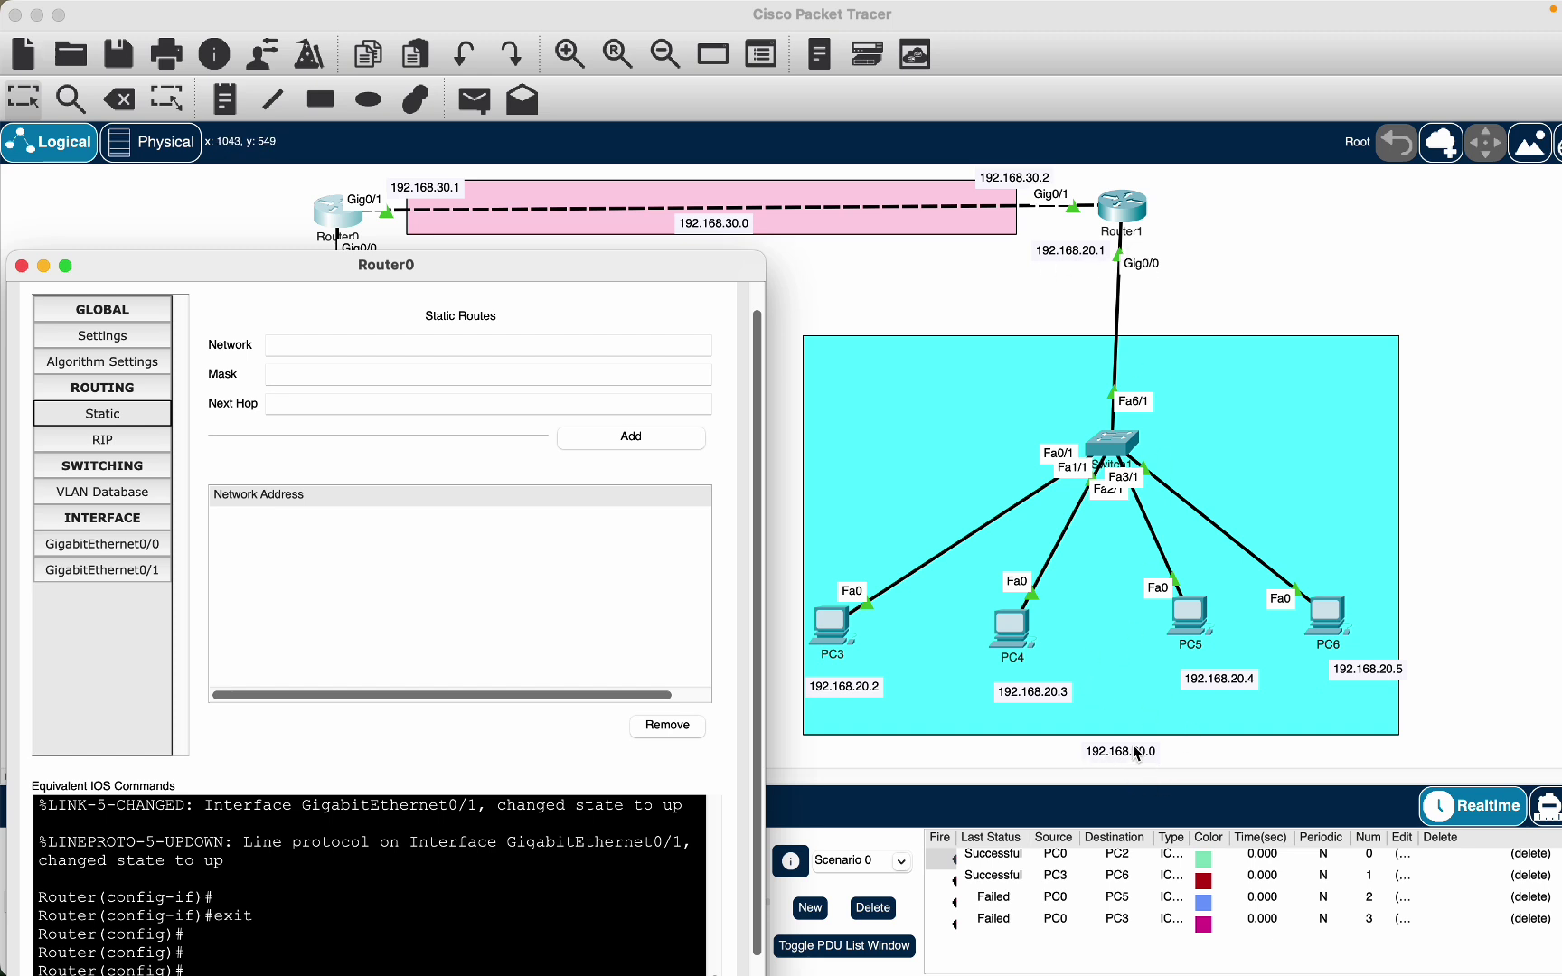
# Enter network 192.168.20.0 and mask 255.255.255.0 for a static route on Router0
pyautogui.click(301, 344)
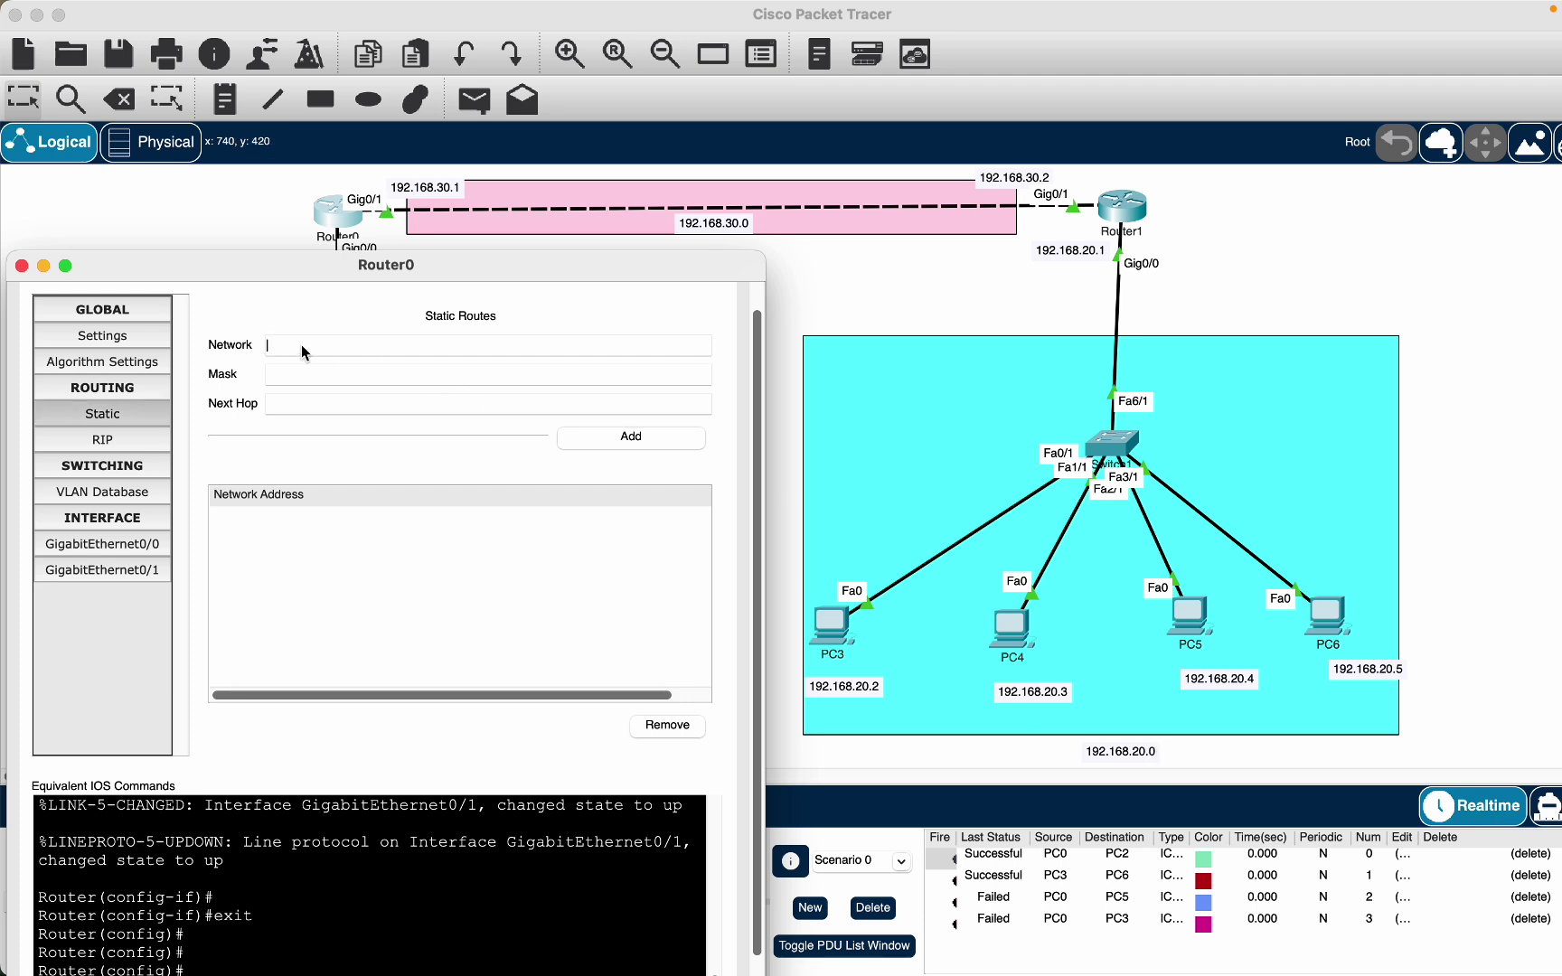
pyautogui.write('192.168.20.0')
pyautogui.click(341, 372)
pyautogui.write('255.255.255.0')
# Lower the Router0 window slightly and move the 192.168.30.0 label just below the pink rectangle
pyautogui.moveTo(365, 267); pyautogui.dragTo(368, 316)
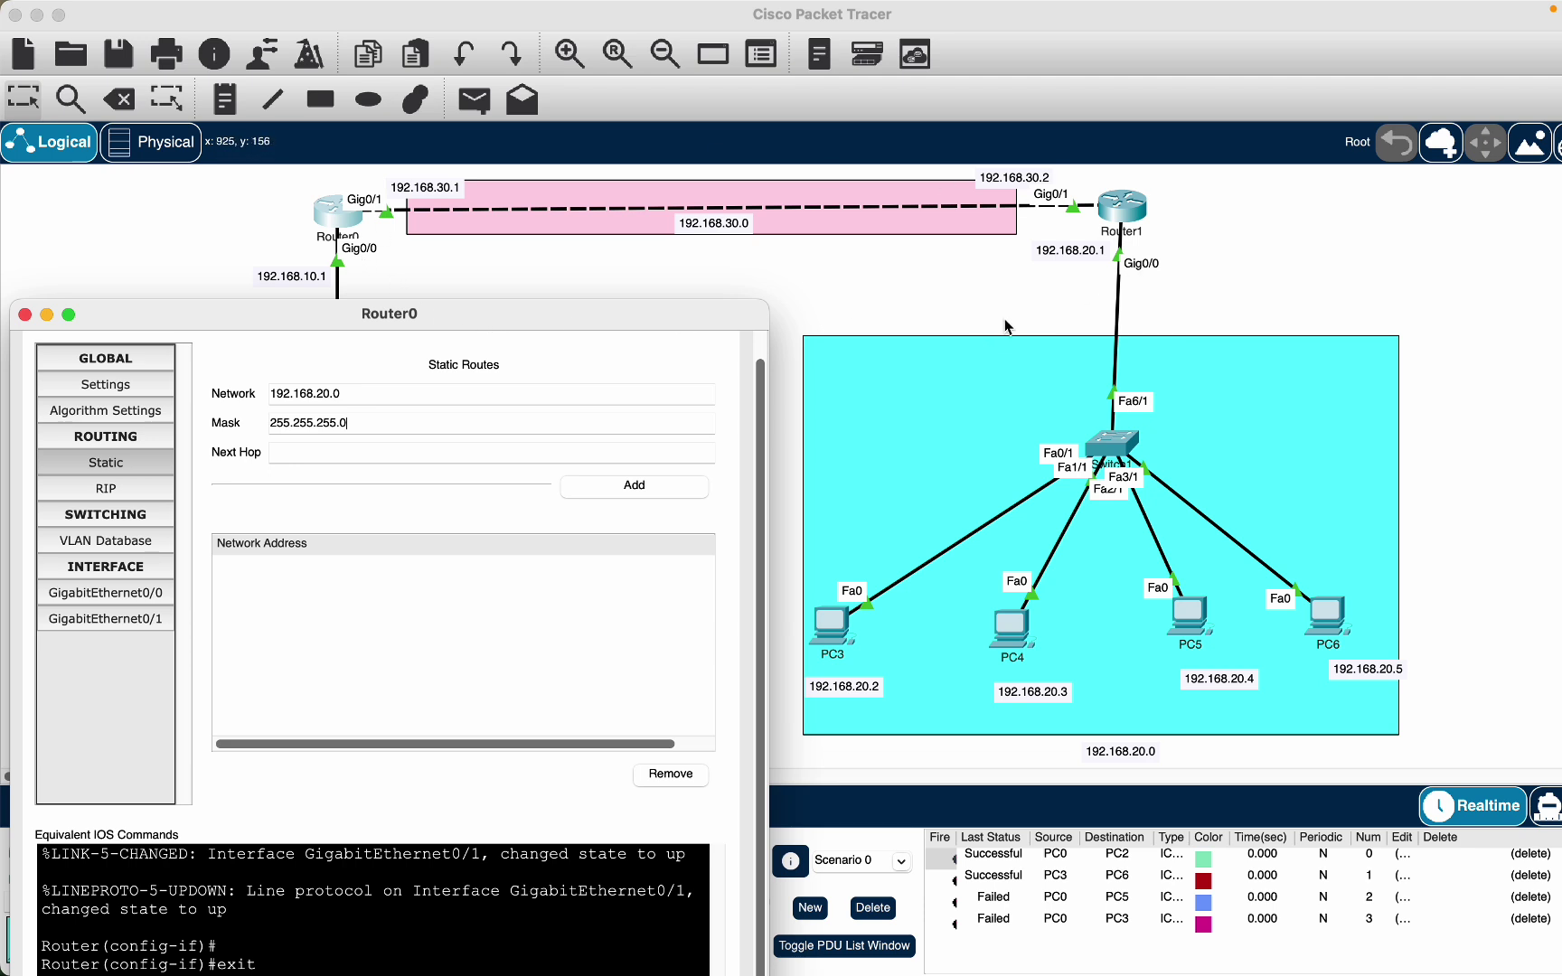
pyautogui.scroll(1, 996, 223)
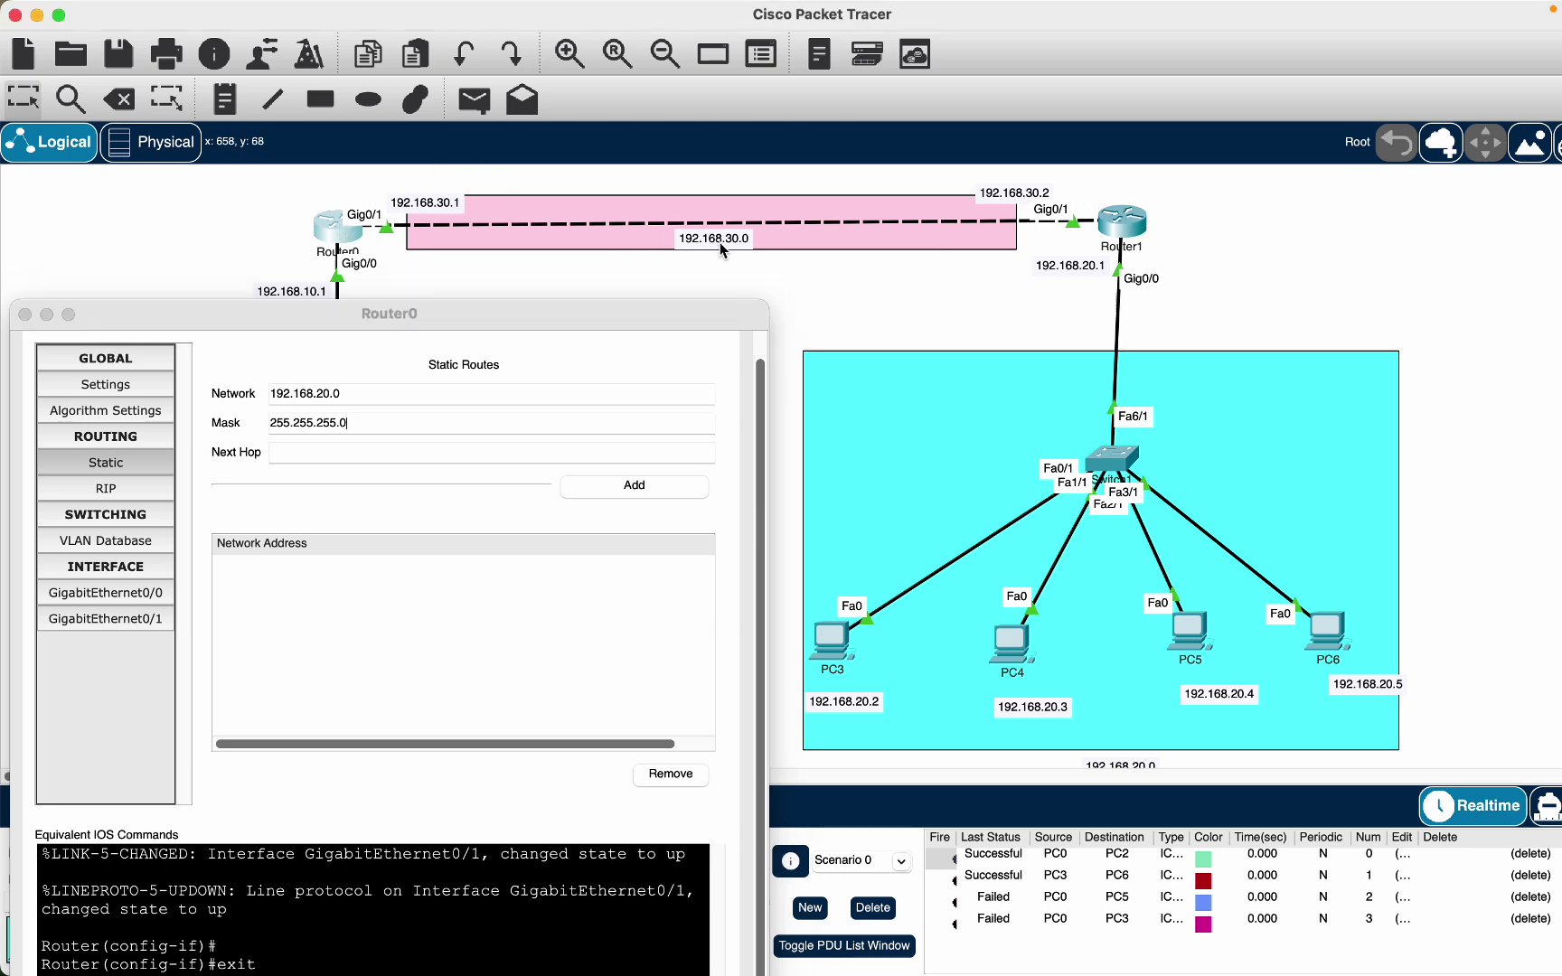
pyautogui.moveTo(719, 243); pyautogui.dragTo(725, 271)
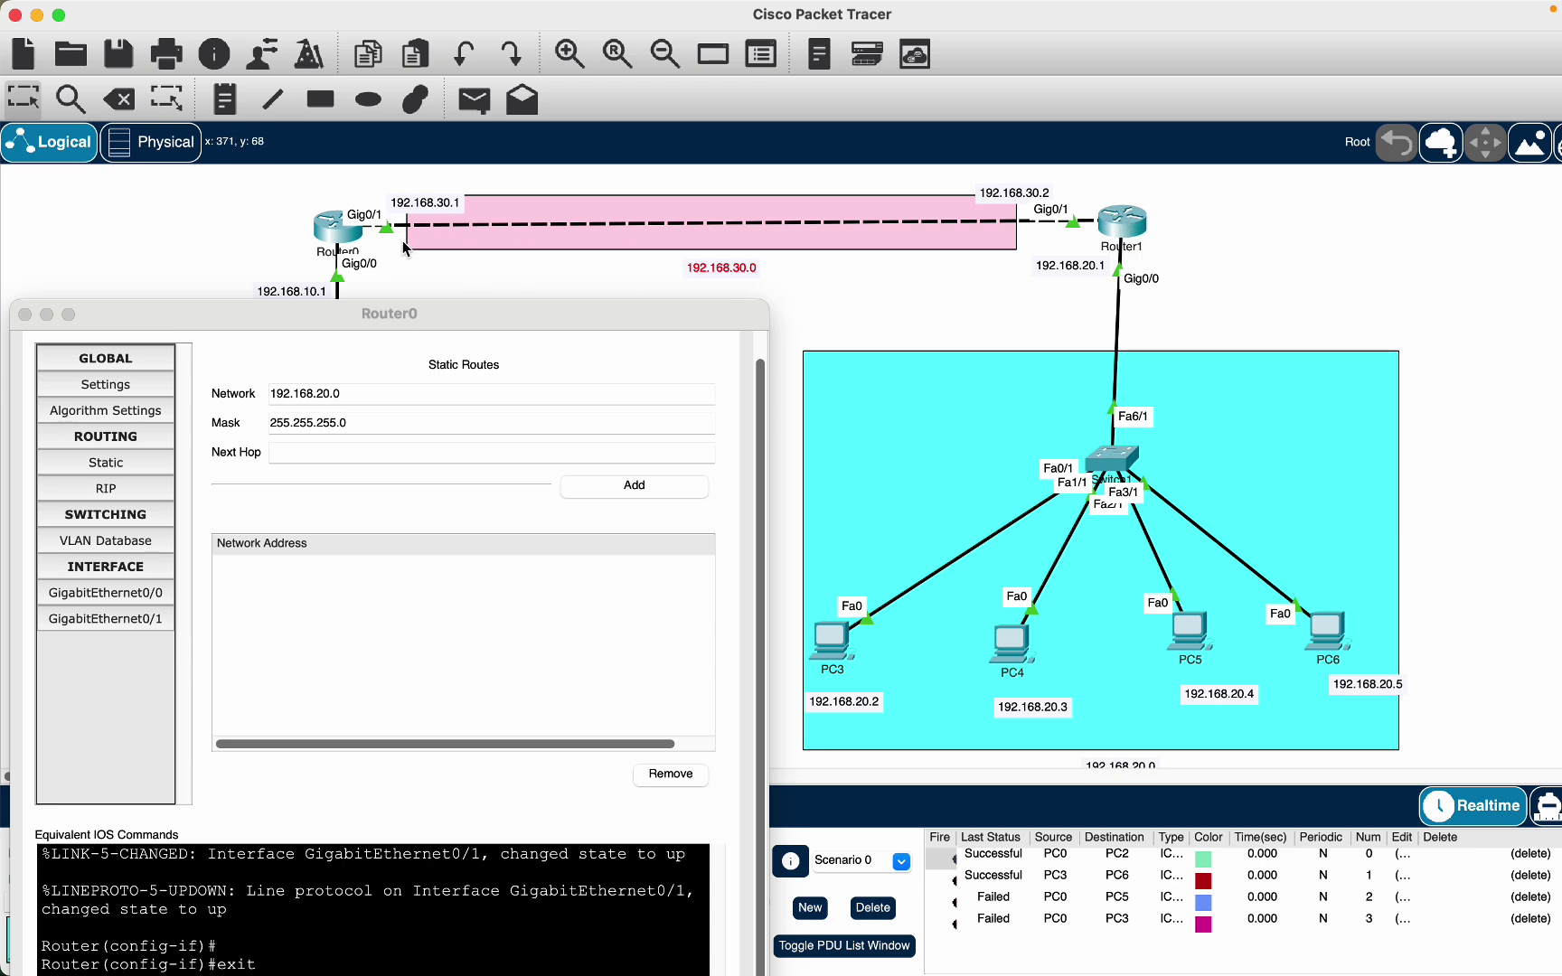
# Set the static route's next hop to 192.168.30.2 from Router1's label, add the route on Router0 and close its window
pyautogui.doubleClick(1035, 191)
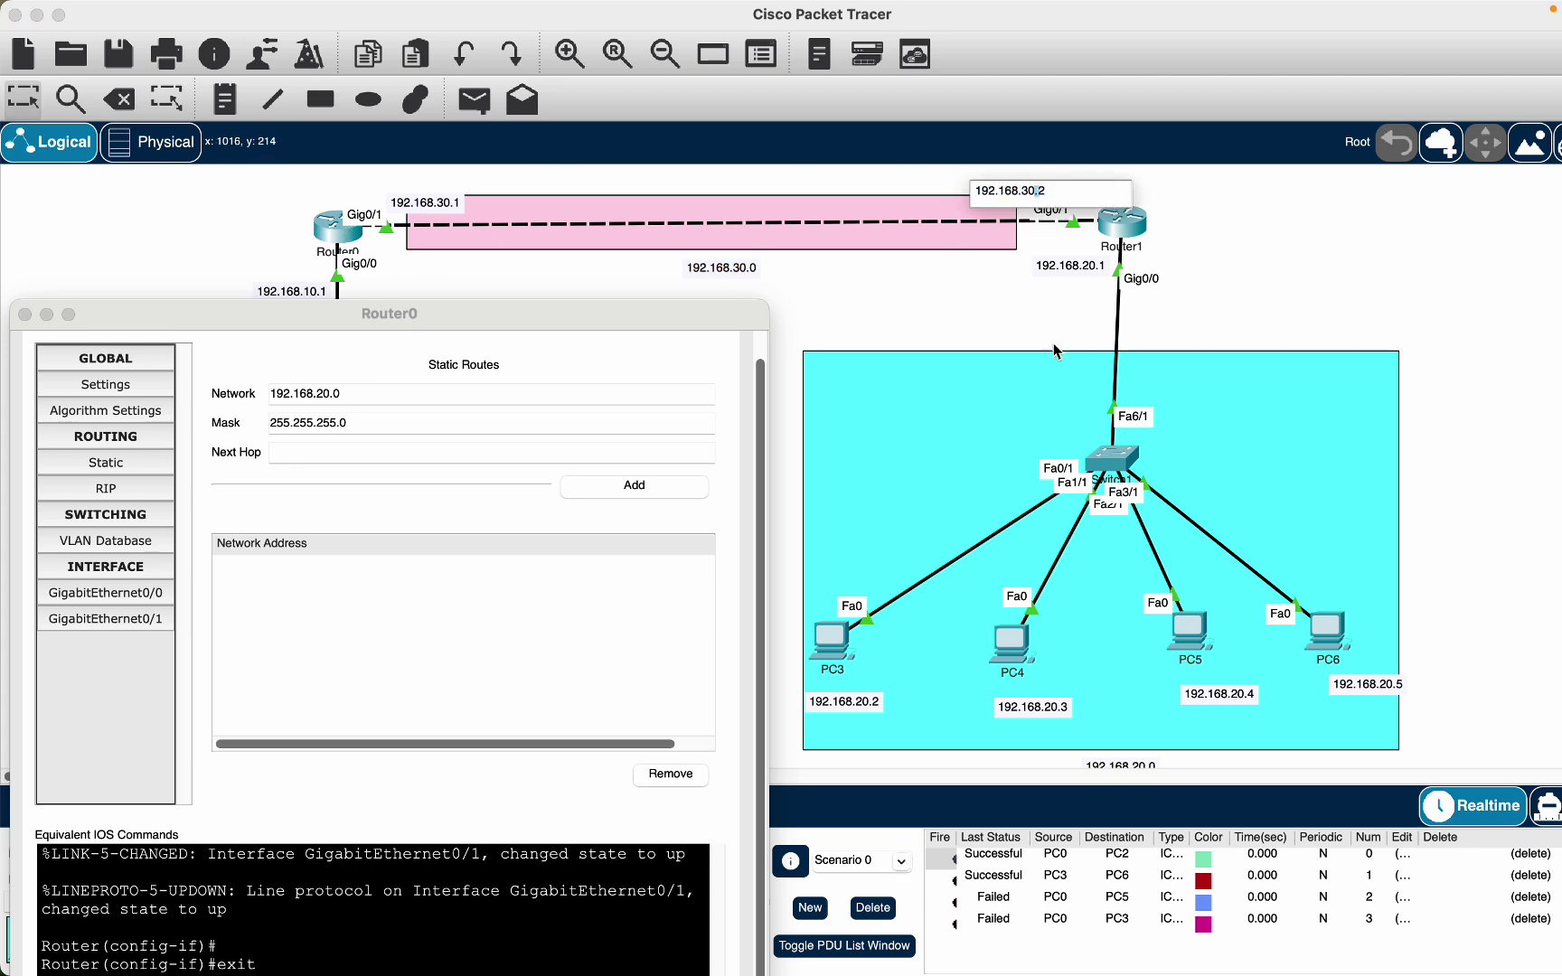
pyautogui.doubleClick(1012, 194)
pyautogui.press('super+c')
pyautogui.click(300, 454)
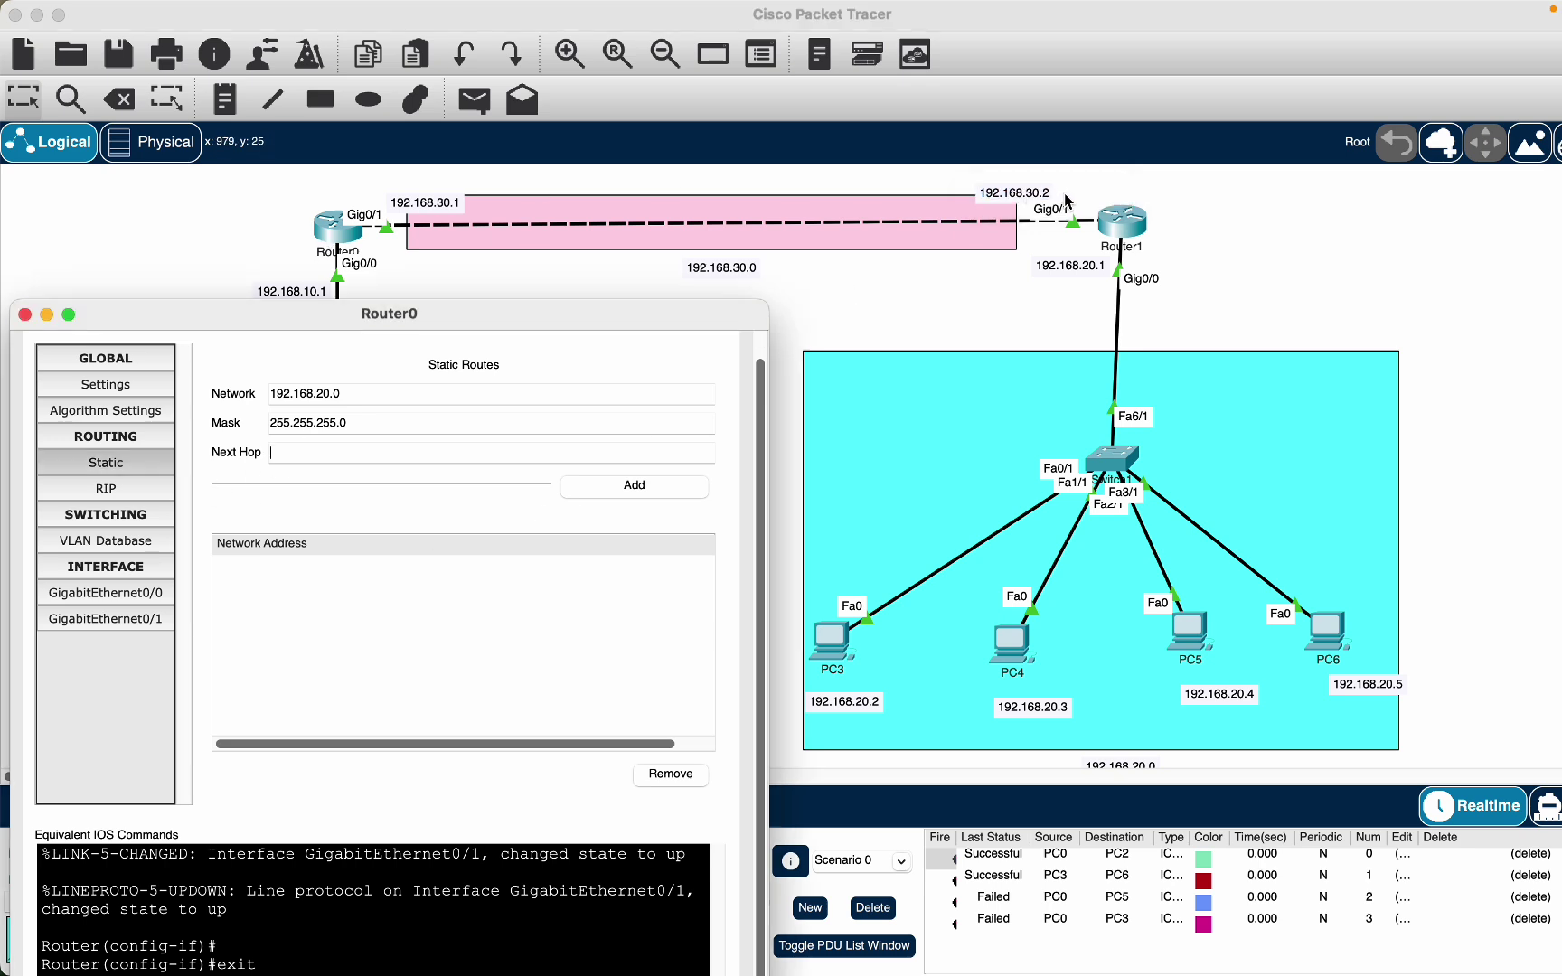
pyautogui.press('super+v')
pyautogui.press('super+w')
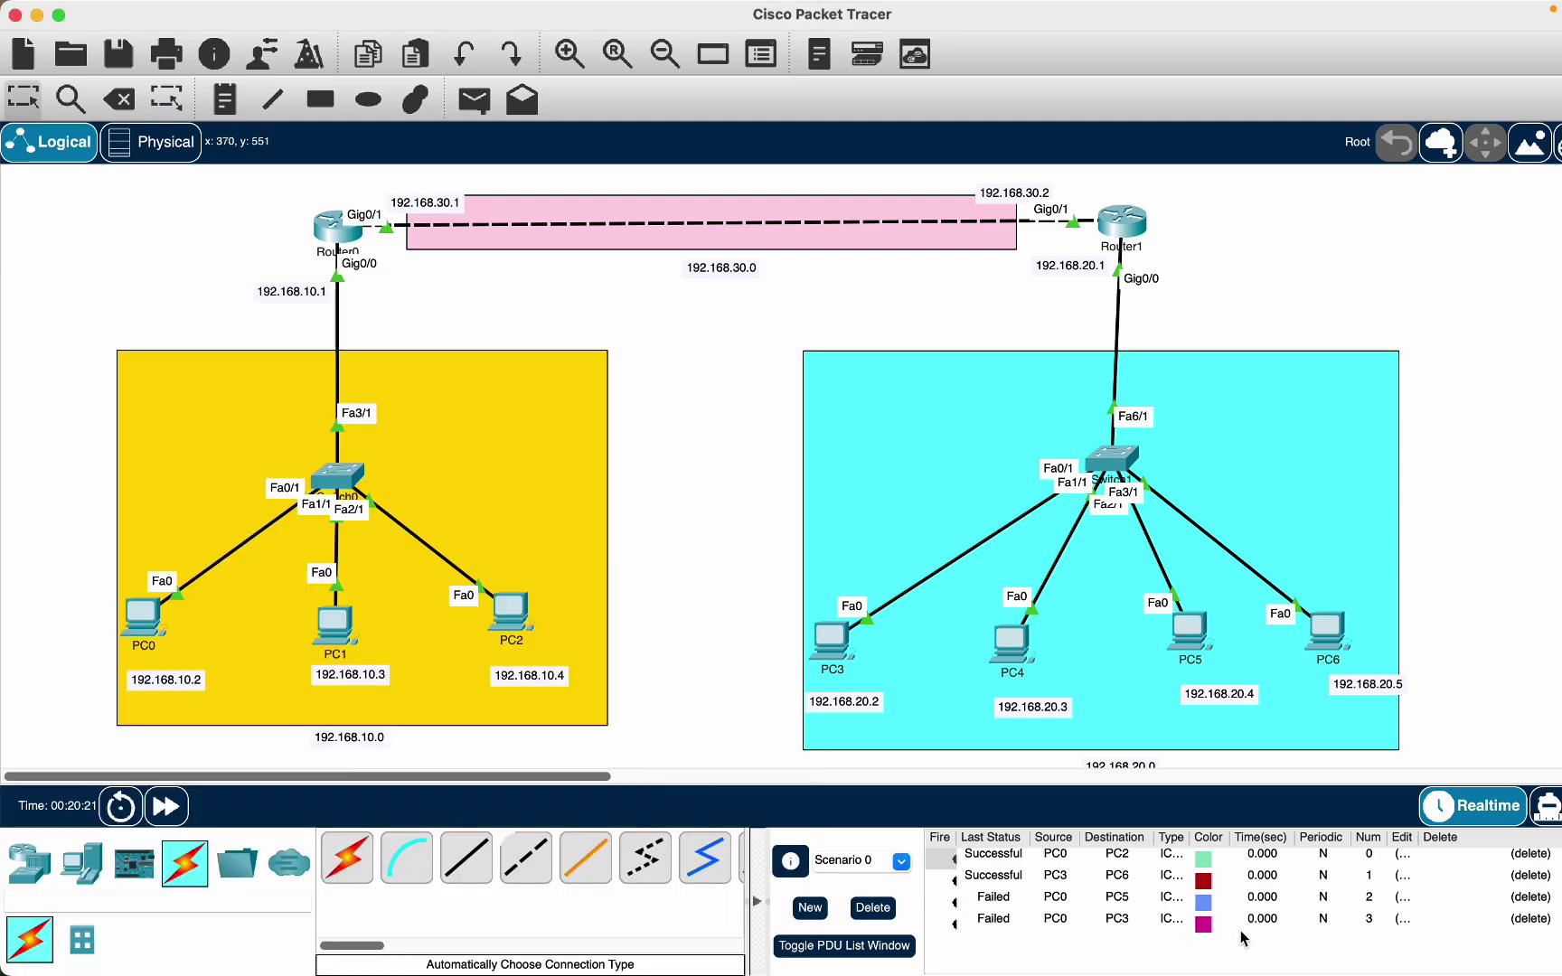
# Reopen Router0's static routes, compare the next hop with Router1's Gig0/1 address label, and close the window
pyautogui.click(331, 229)
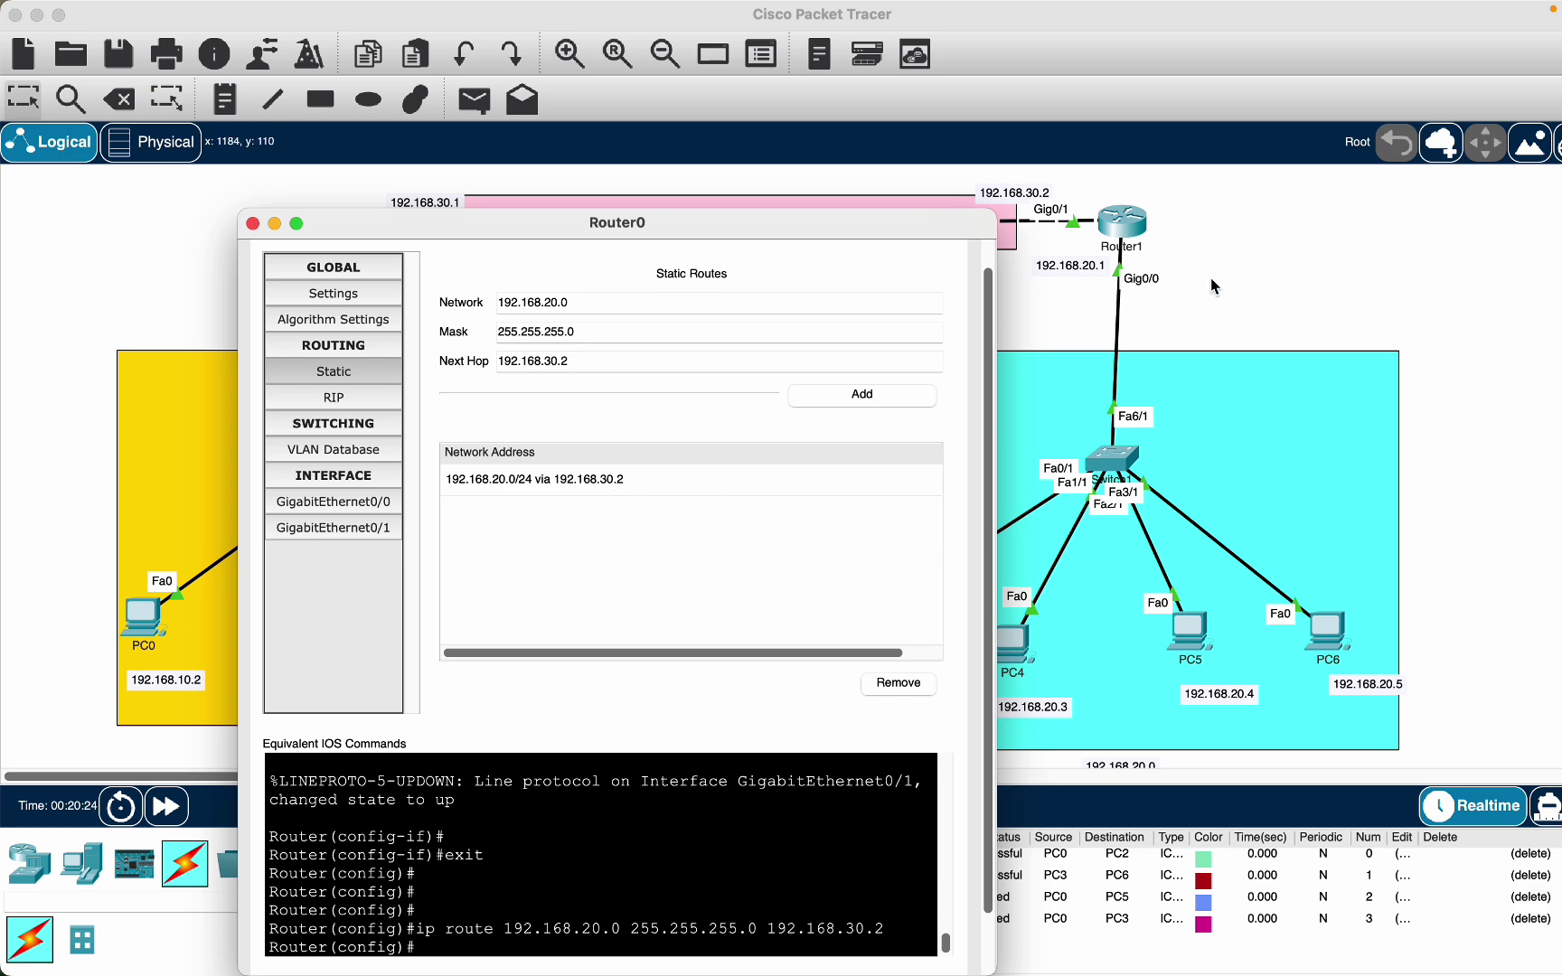
pyautogui.moveTo(818, 235); pyautogui.dragTo(642, 333)
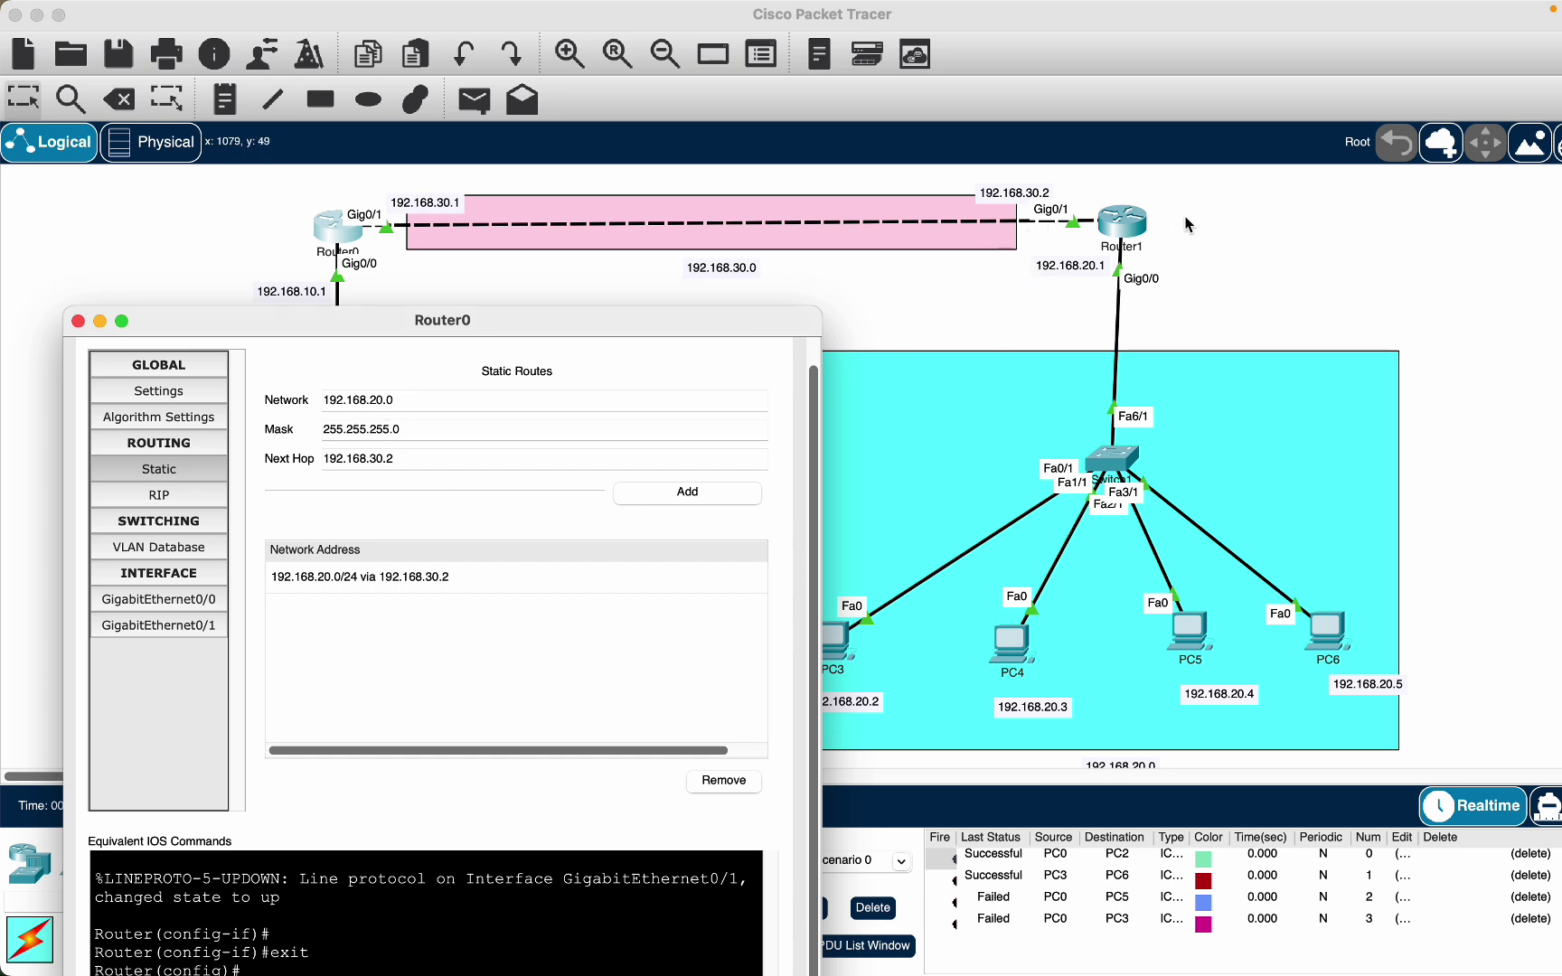
pyautogui.doubleClick(1038, 197)
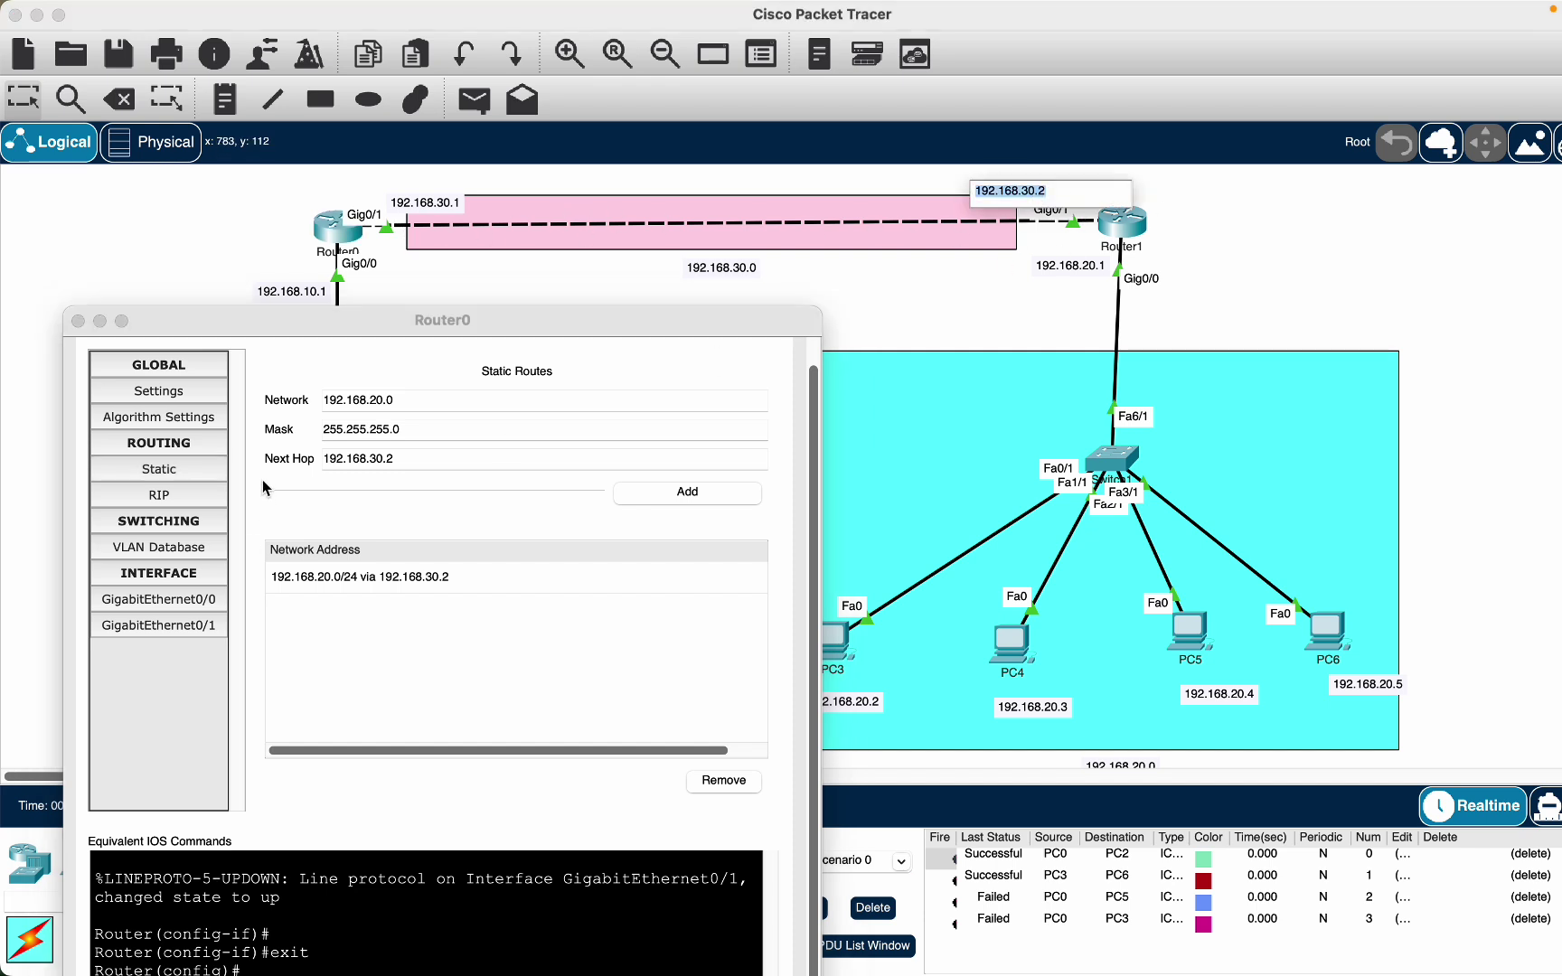
pyautogui.click(703, 502)
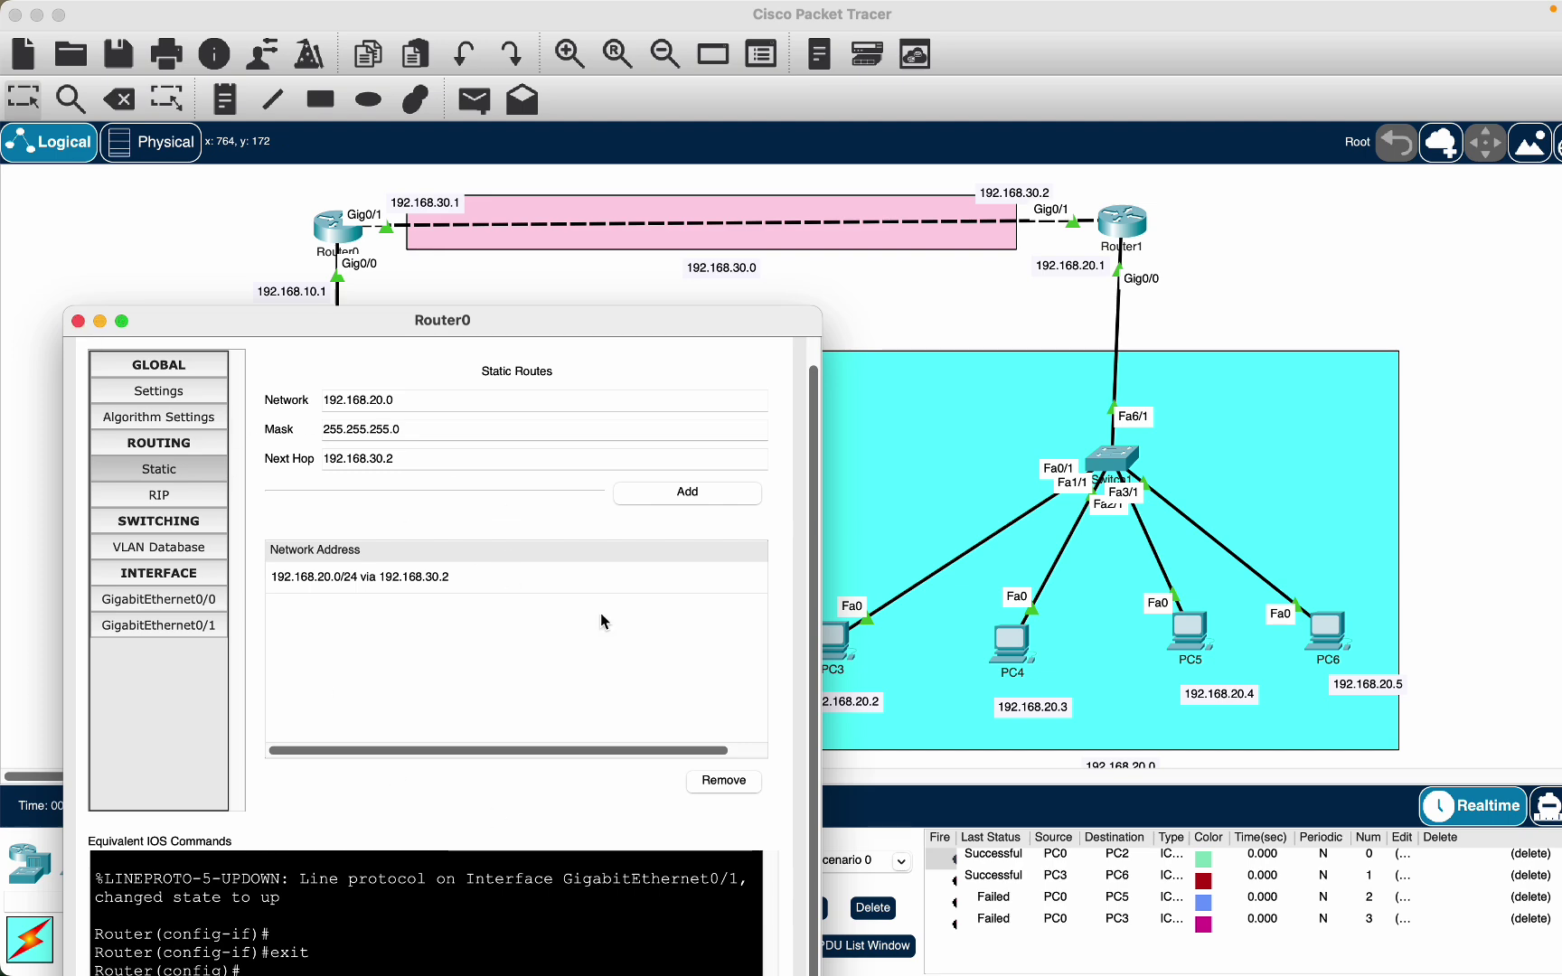
pyautogui.click(78, 323)
# Open Router1's configuration settings in an always-on-top window placed clear of the 192.168.10.0 LAN and the router link
pyautogui.click(1122, 221)
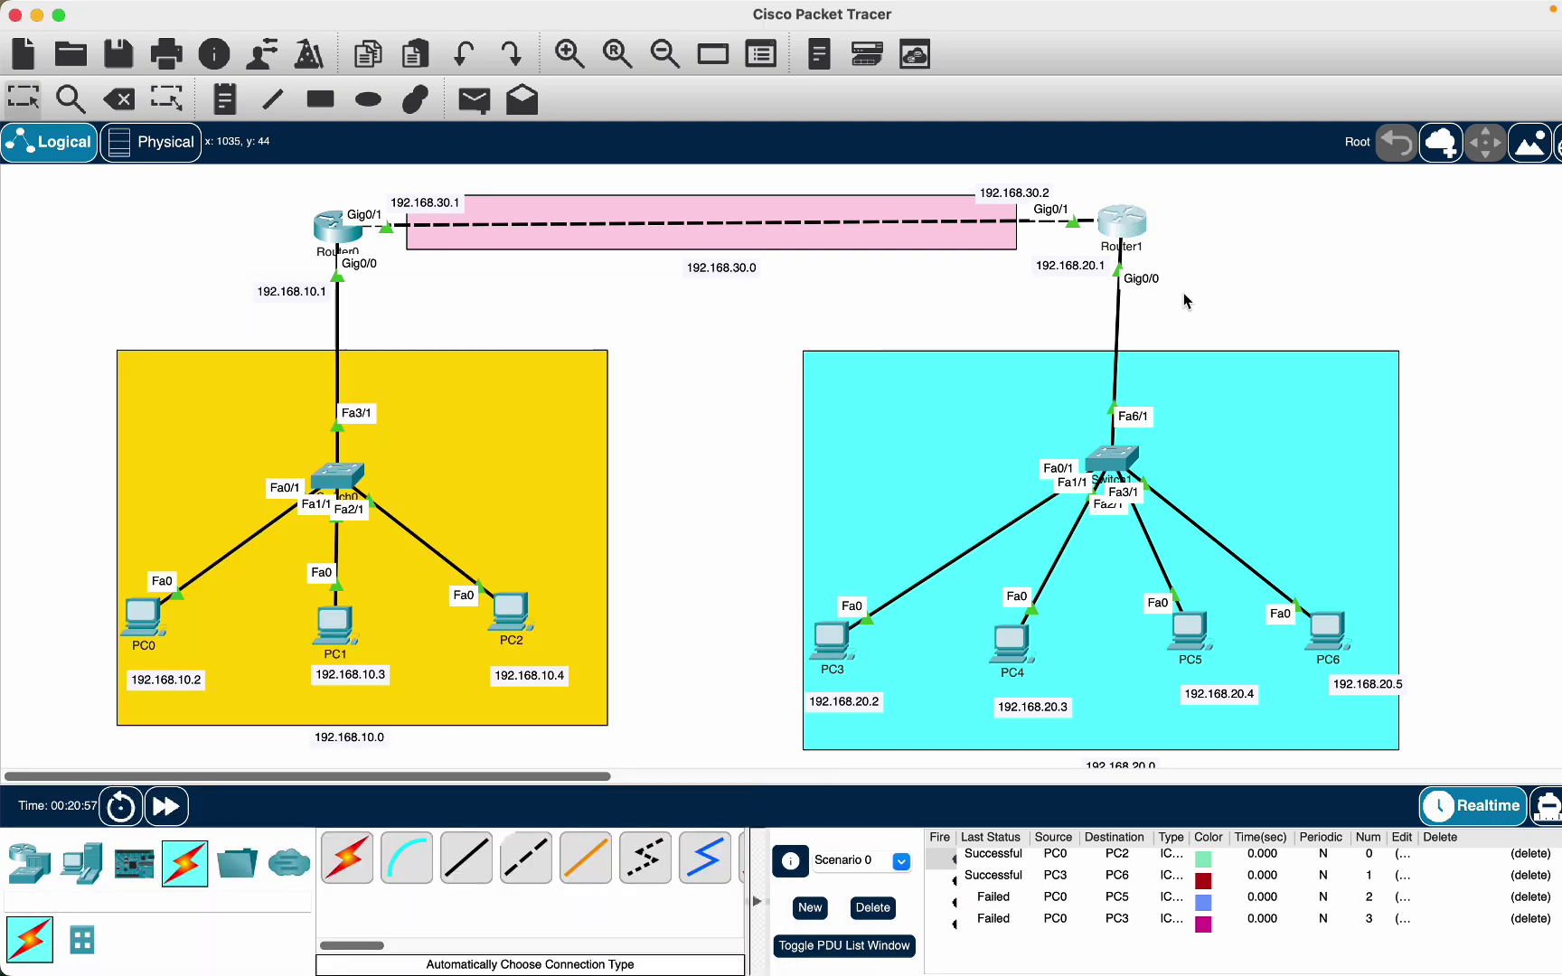
pyautogui.click(490, 896)
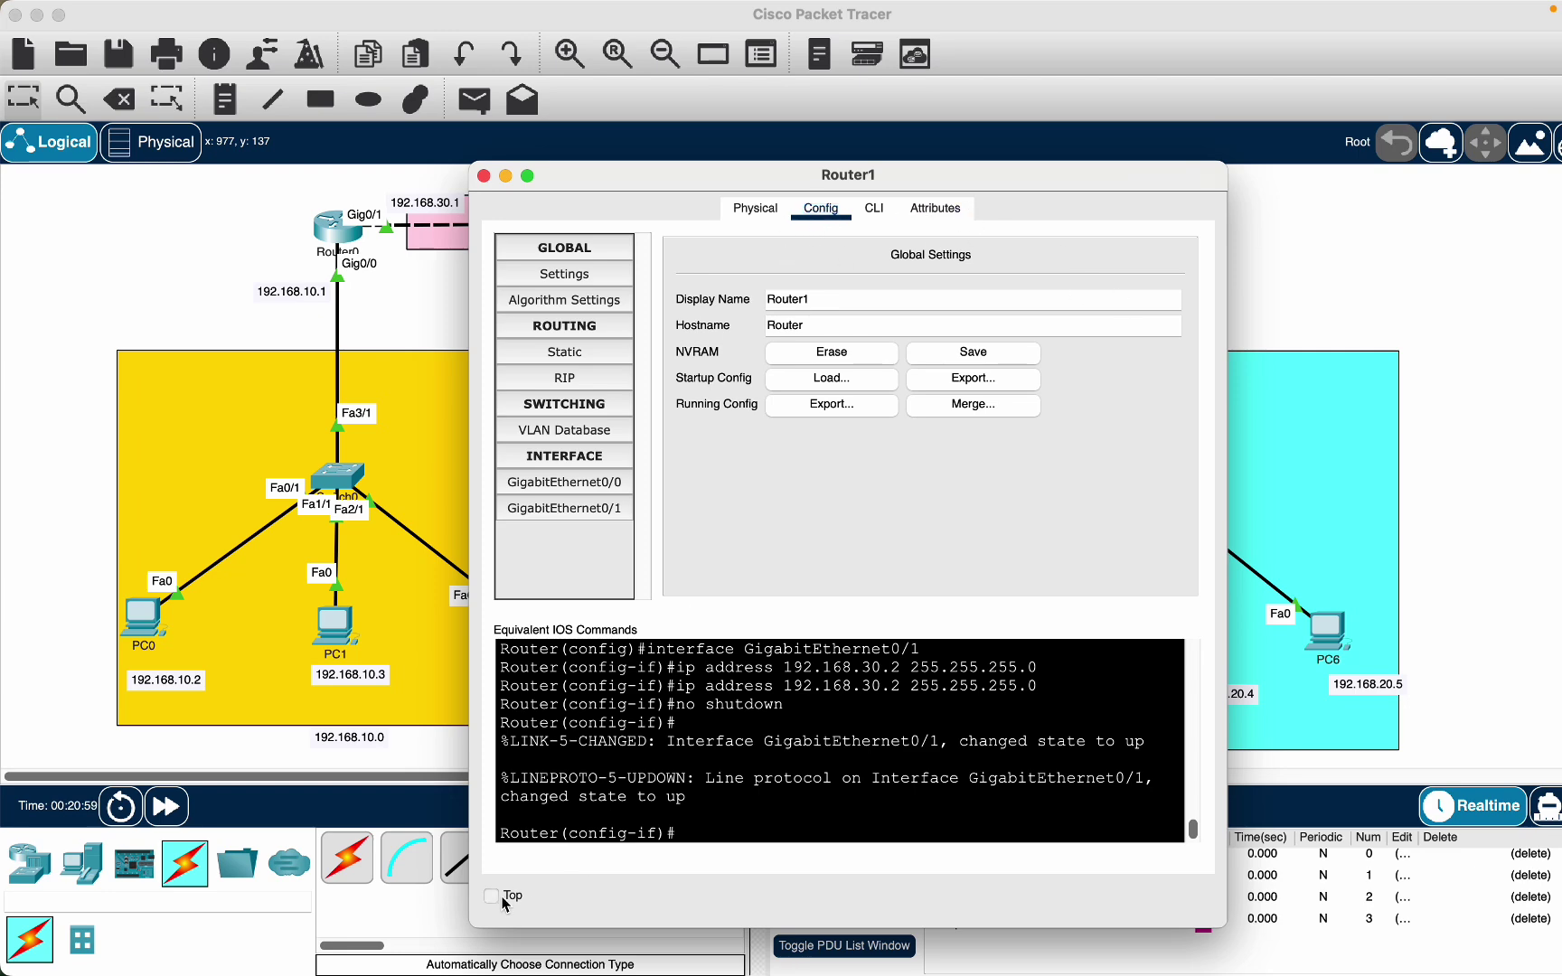
pyautogui.moveTo(912, 182); pyautogui.dragTo(1162, 86)
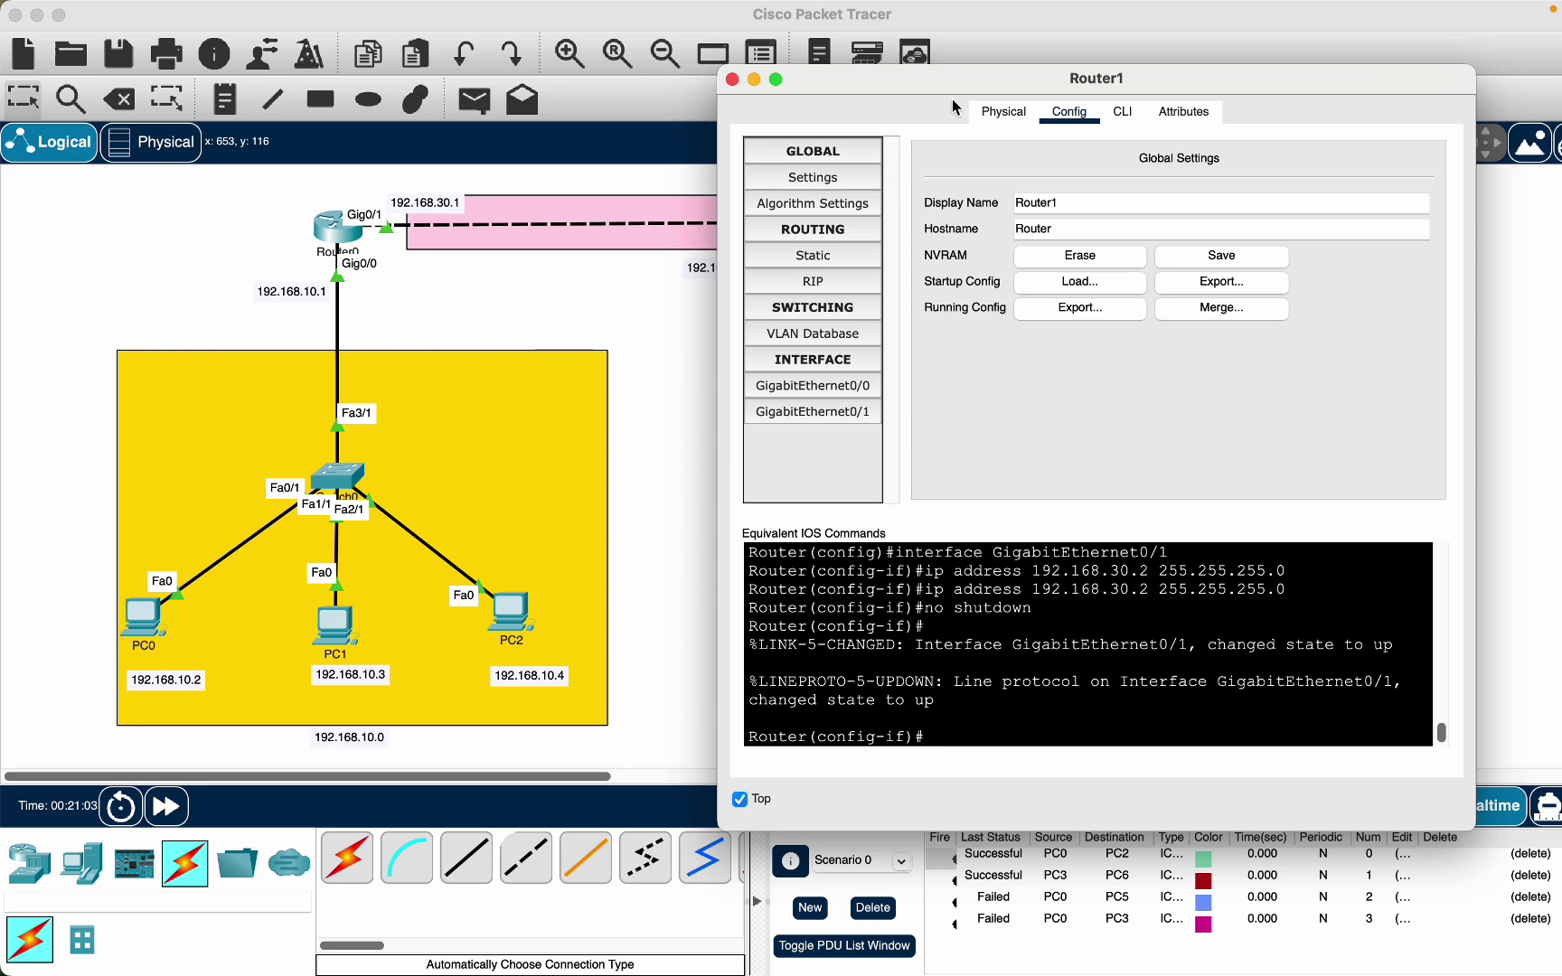
pyautogui.moveTo(994, 78); pyautogui.dragTo(1045, 271)
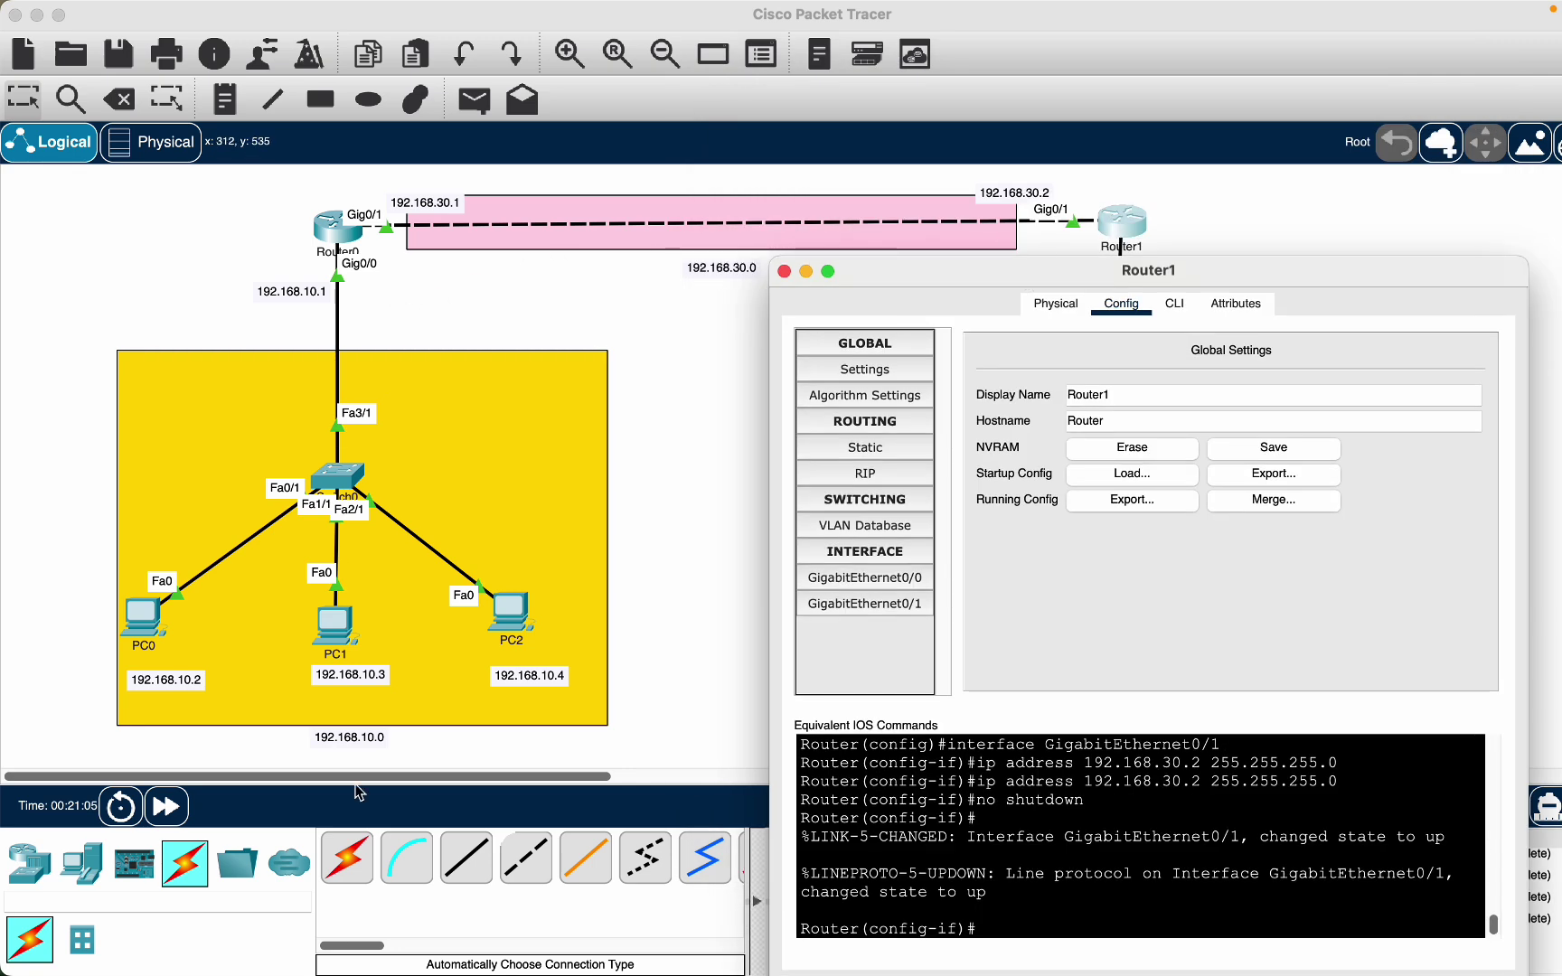
# Enter network 192.168.10.0, copied from its LAN label, and mask 255.255.255.0 for a static route on Router1
pyautogui.doubleClick(365, 736)
pyautogui.press('super+c')
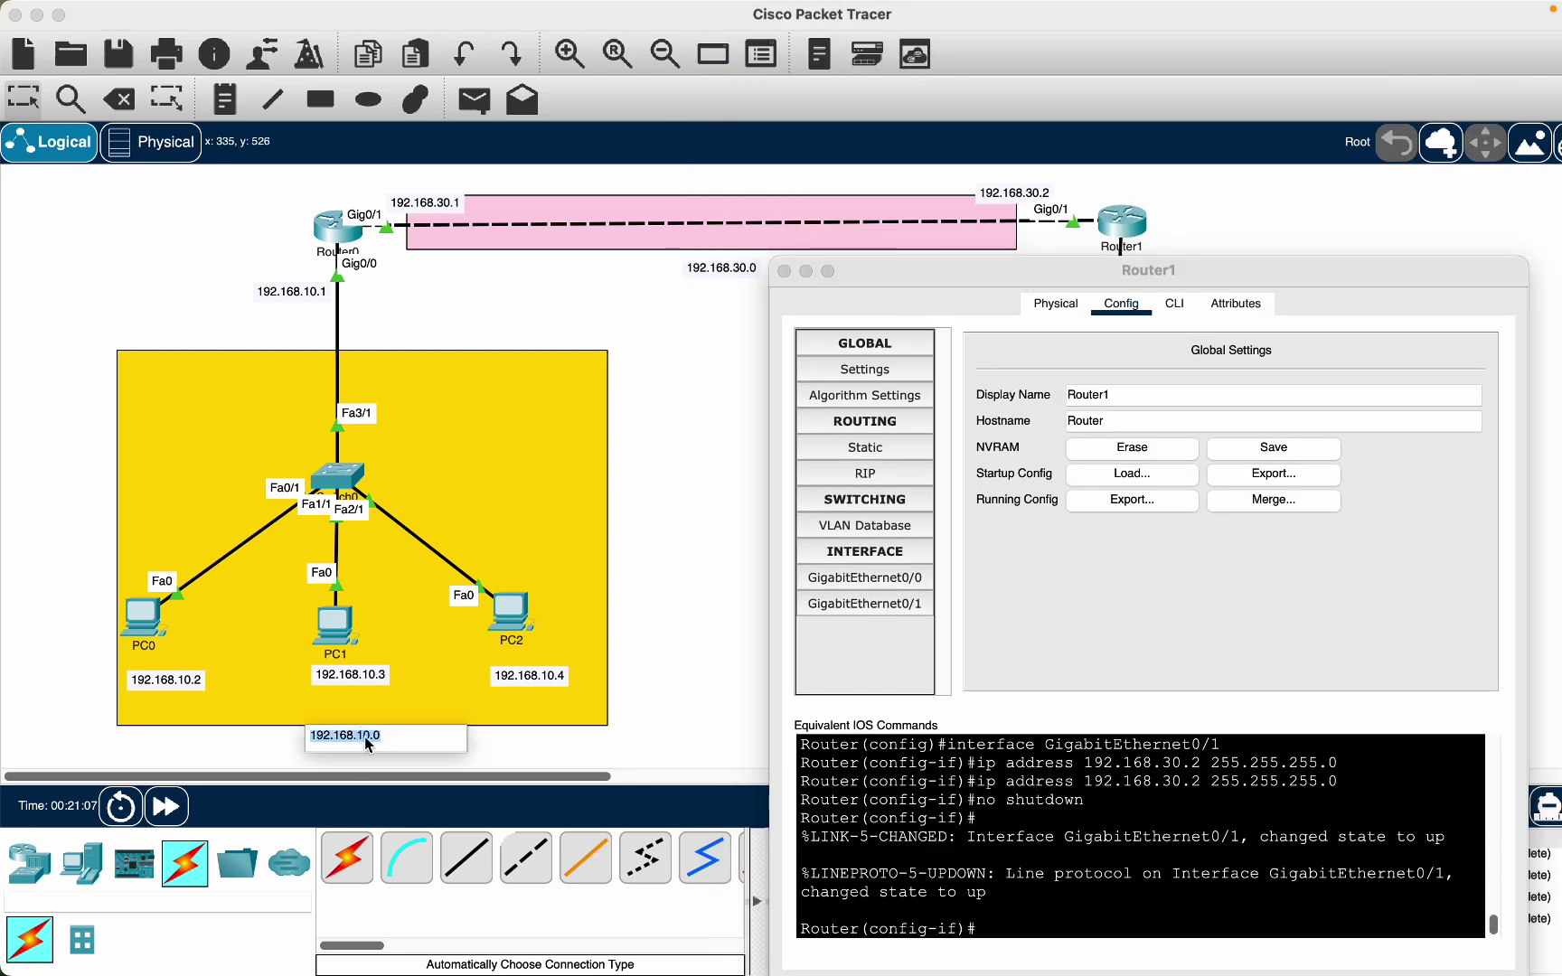
pyautogui.click(879, 449)
pyautogui.click(1102, 377)
pyautogui.press('super+v')
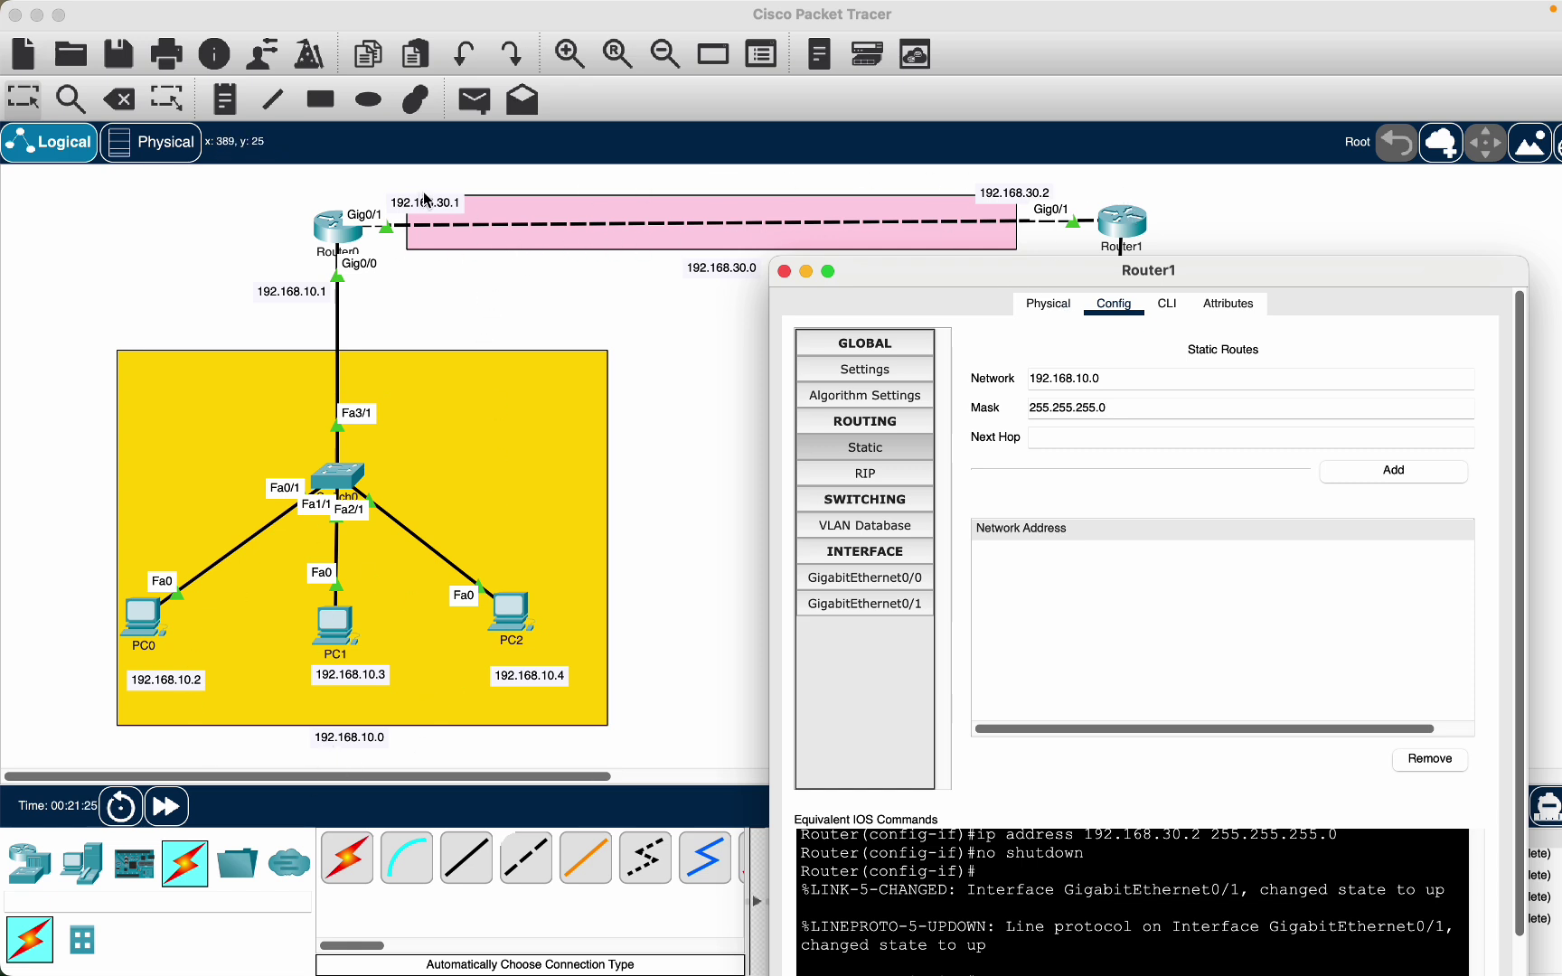
# Move the 192.168.30.2 label slightly up and to the right, above Router1's Gig0/1 port label
pyautogui.click(1047, 197)
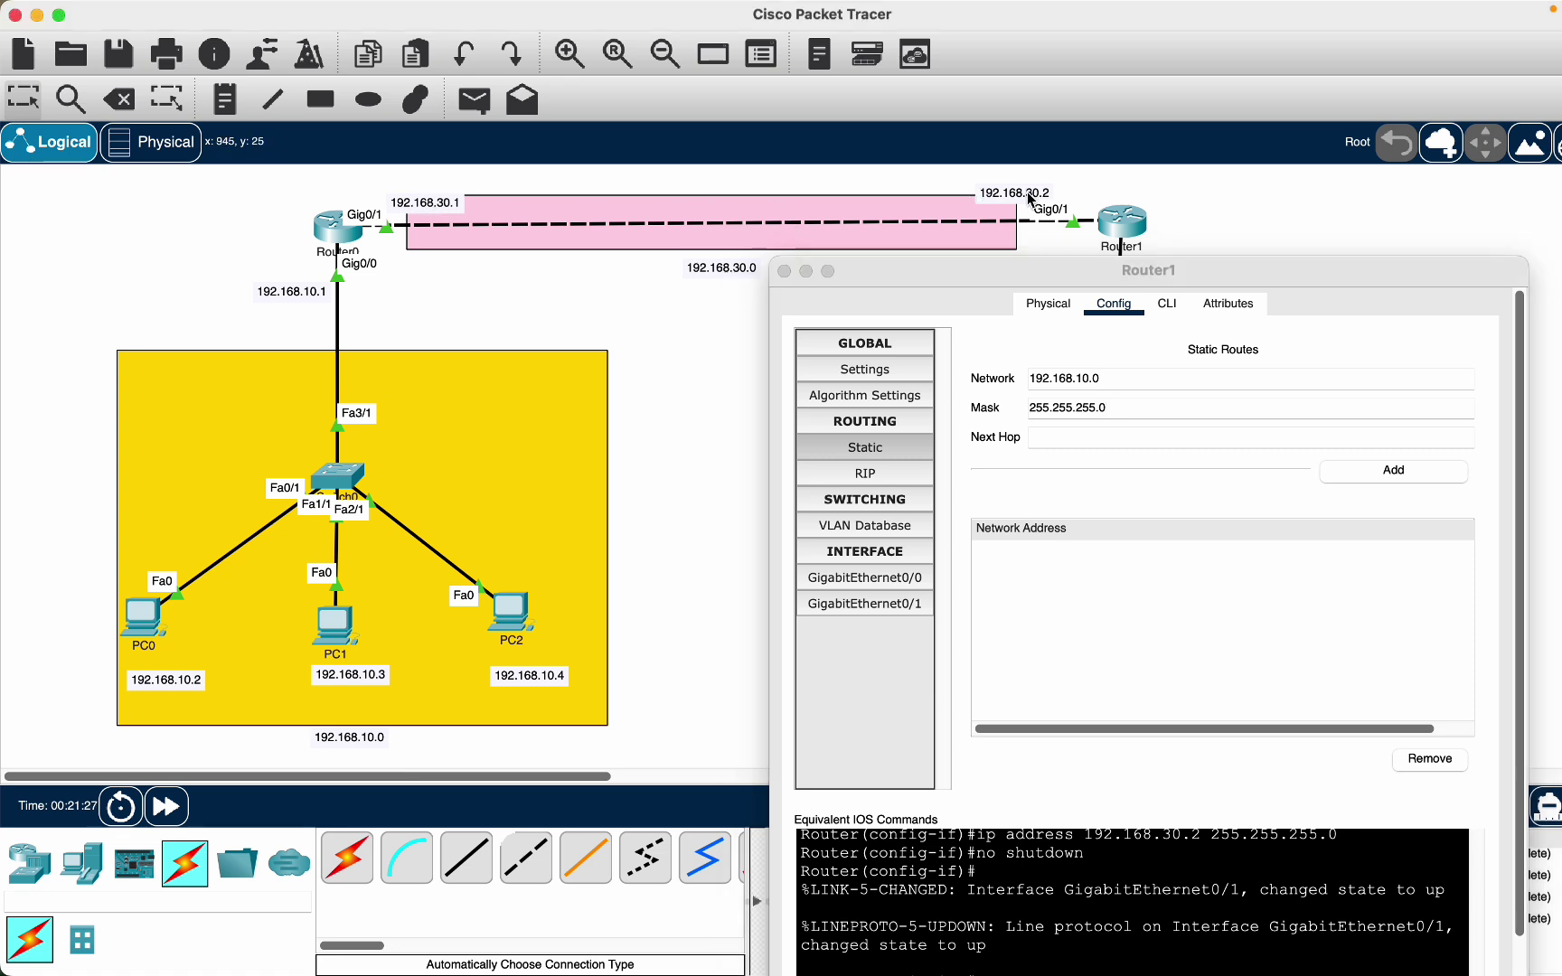
pyautogui.moveTo(1051, 199); pyautogui.dragTo(1058, 185)
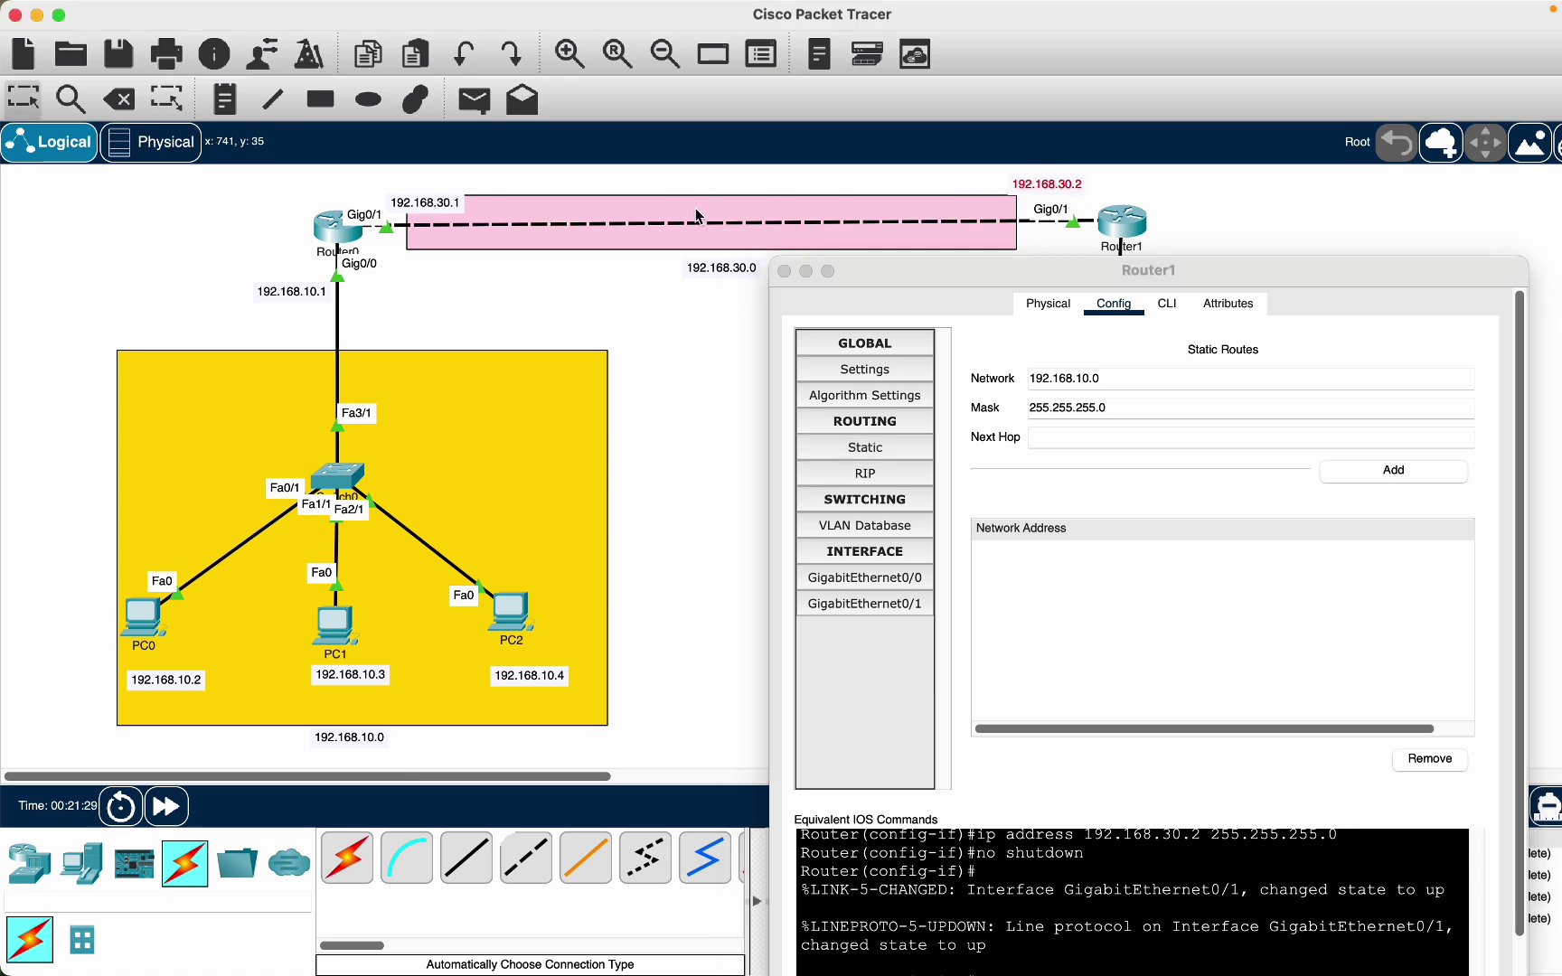
# Set the next hop of Router1's static route to 192.168.30.1, add the route, and check it in the router's route list
pyautogui.doubleClick(432, 212)
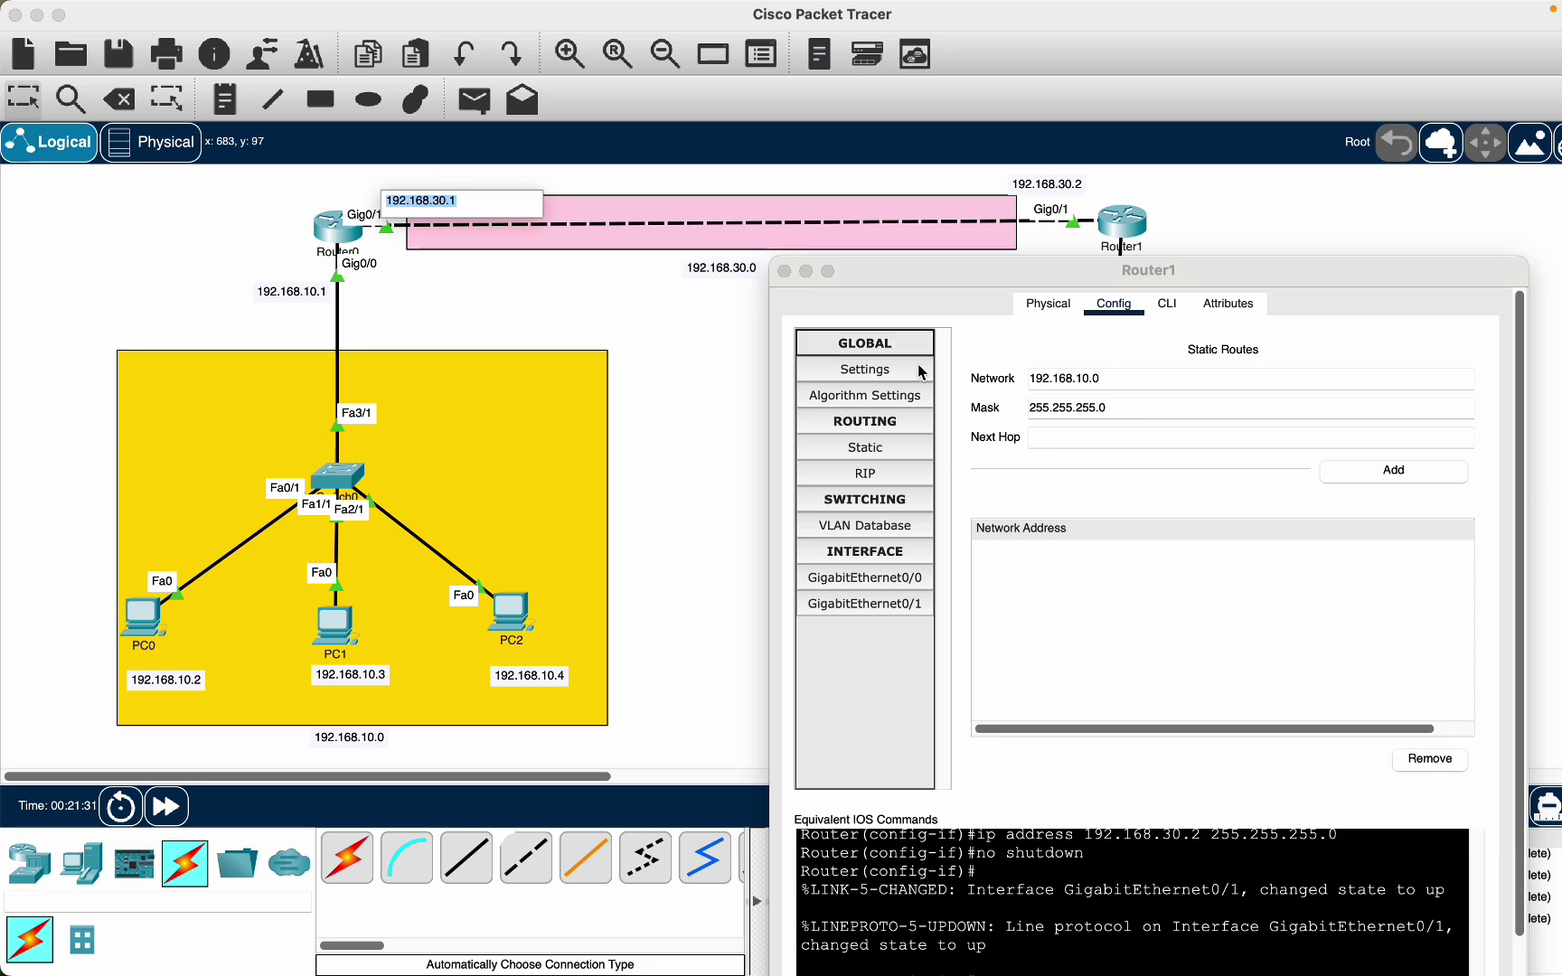
pyautogui.click(1057, 437)
pyautogui.write('192.168.30.1')
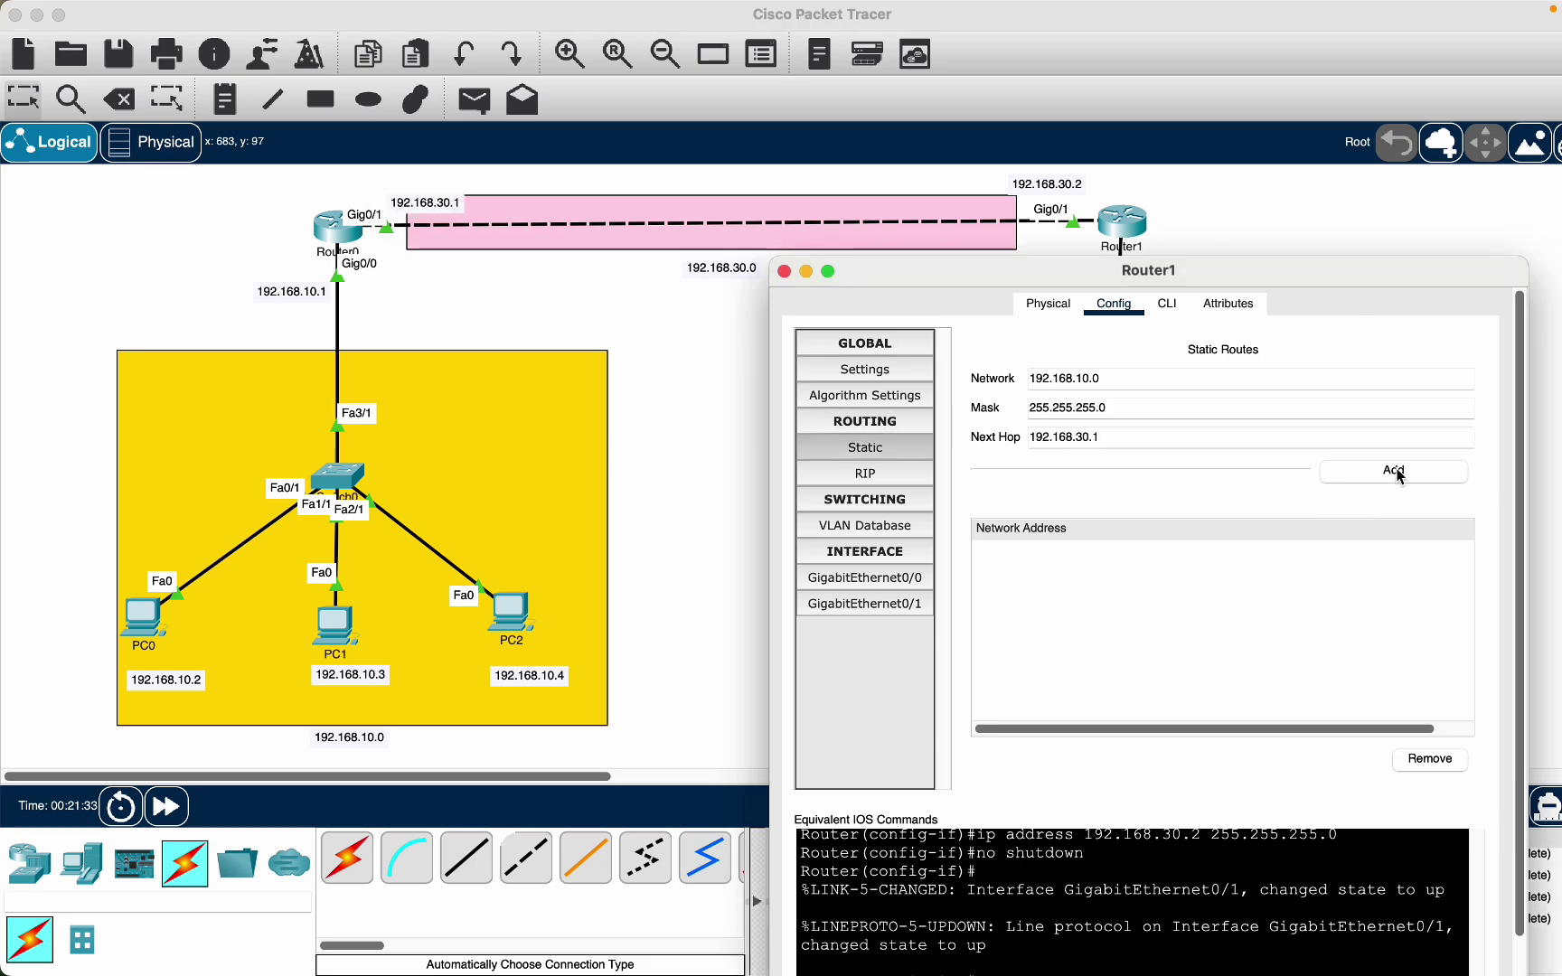
pyautogui.click(1397, 477)
pyautogui.press('super+w')
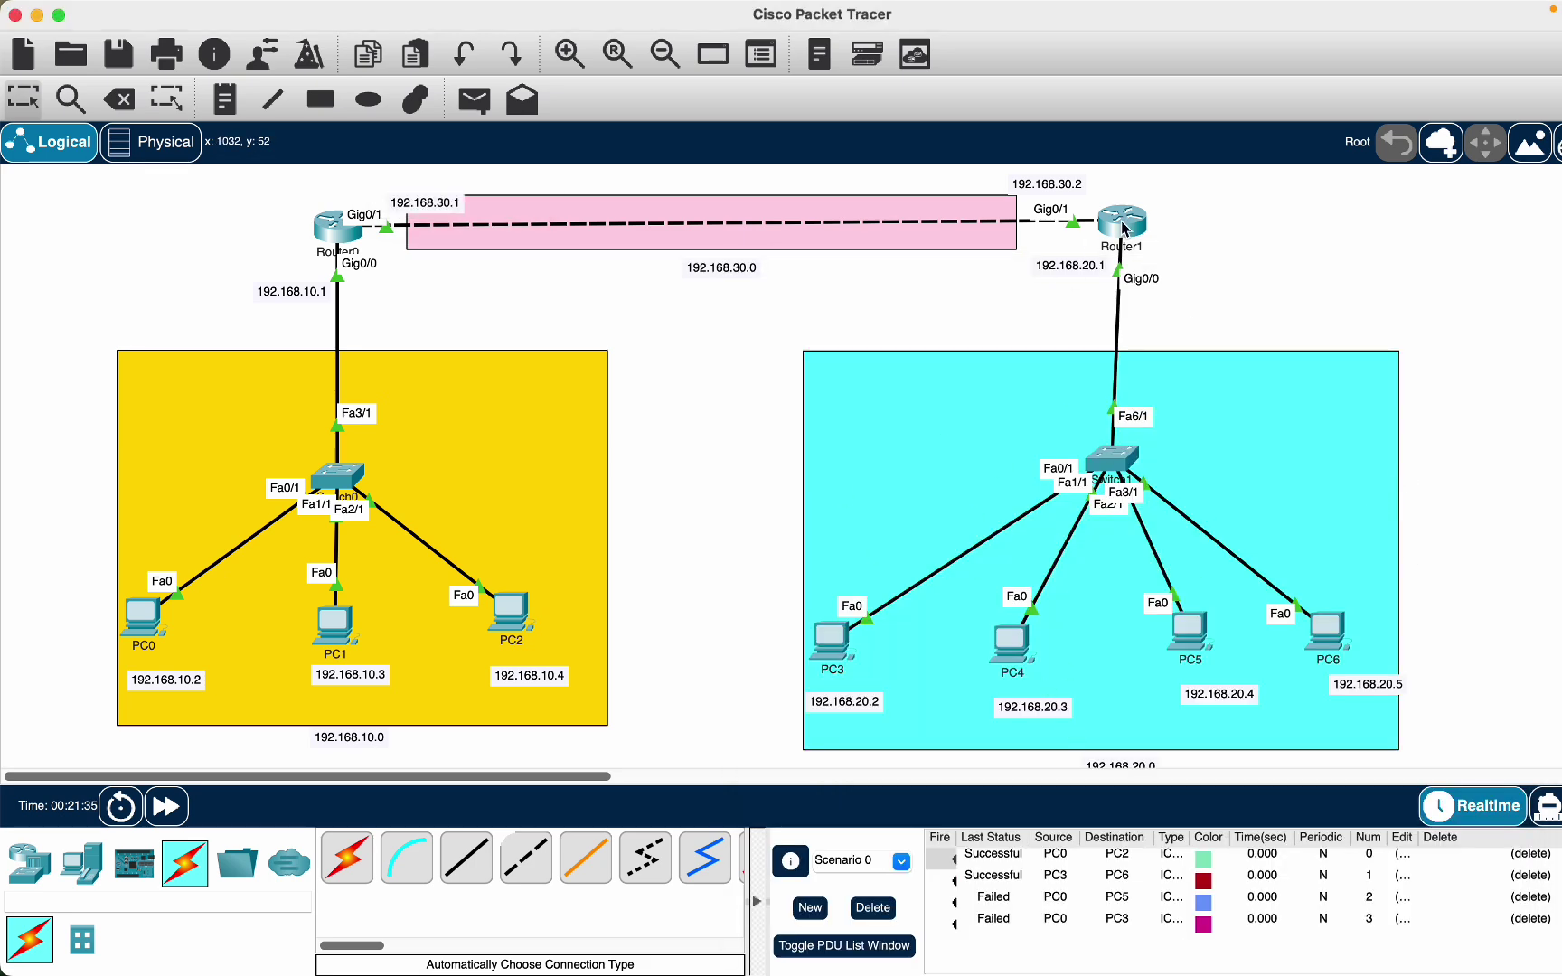
pyautogui.click(1125, 230)
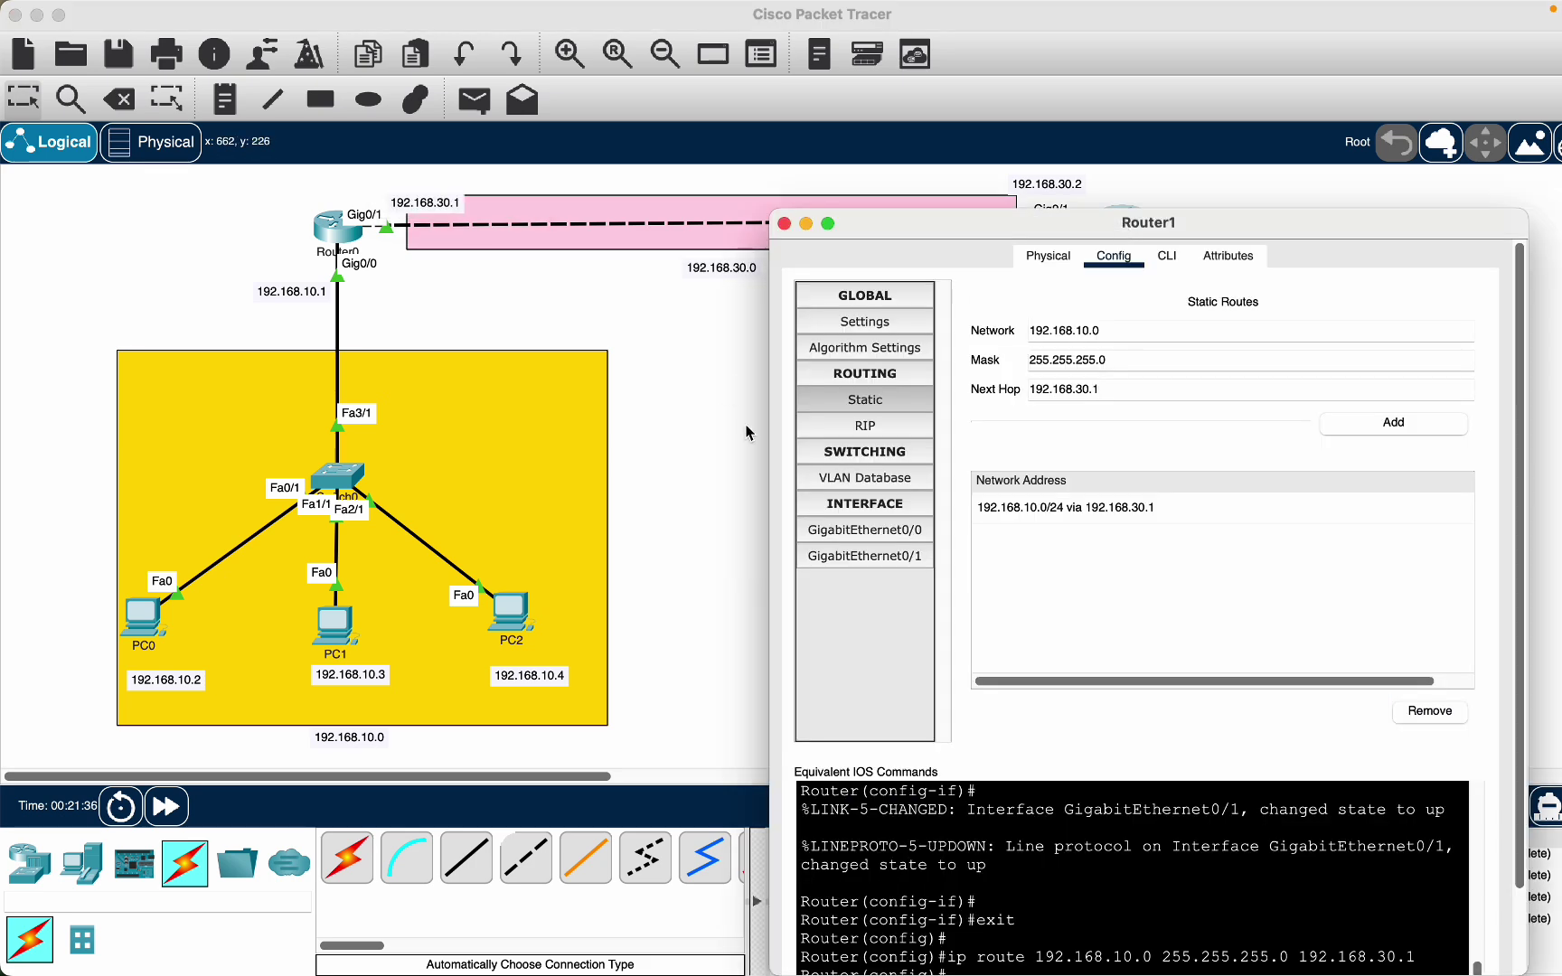
pyautogui.click(783, 224)
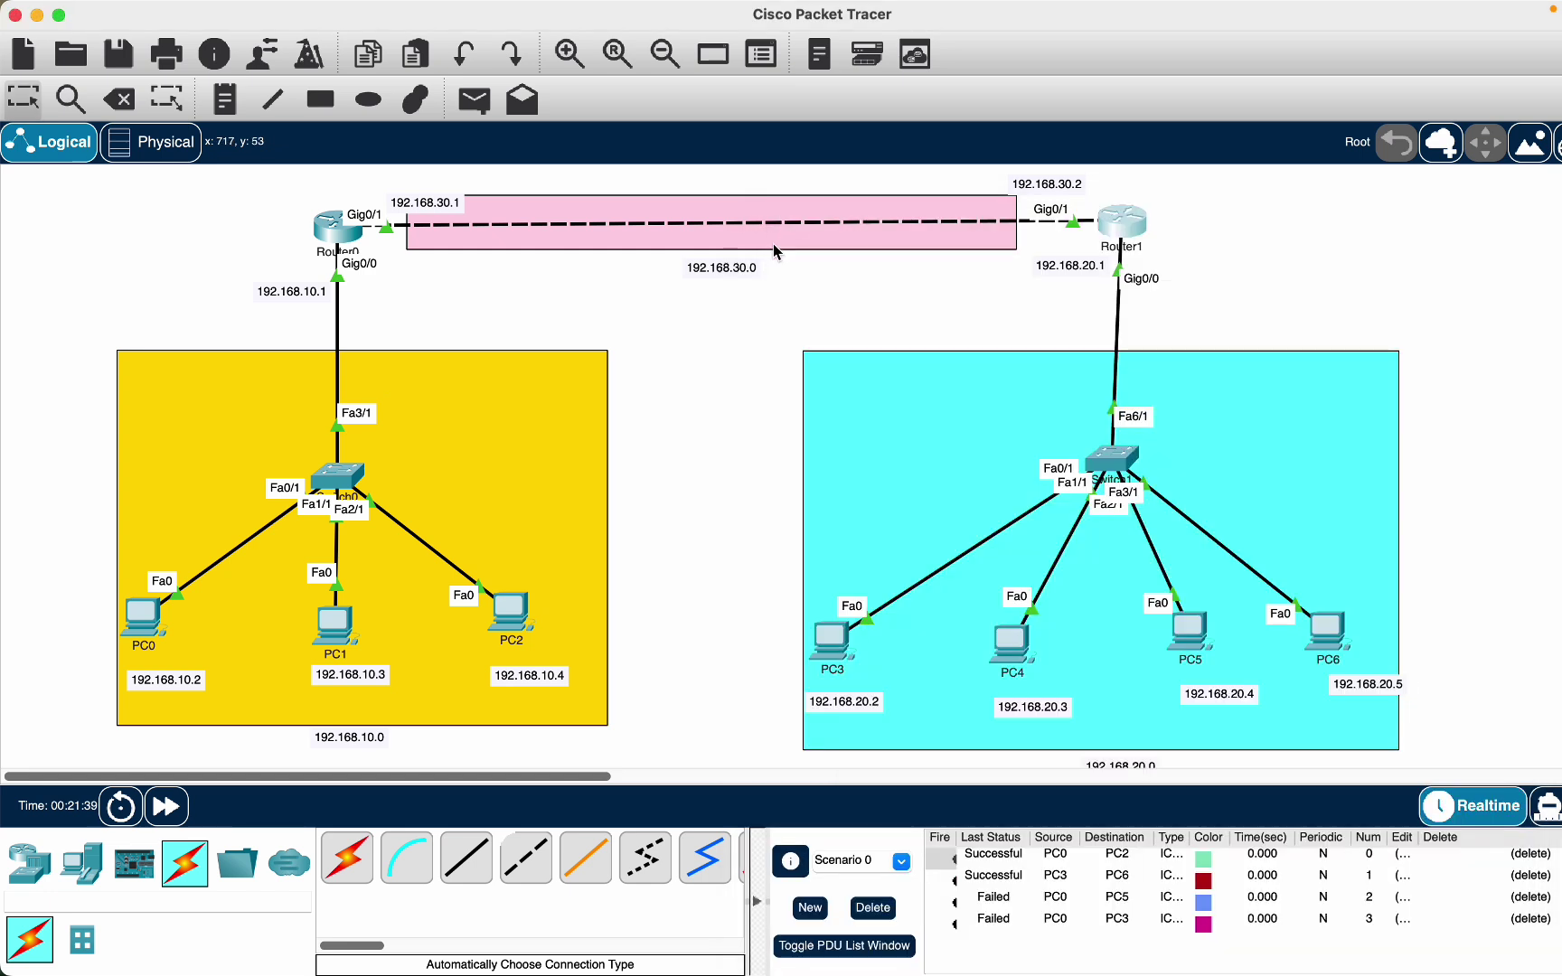
# Send simple PDUs from PC0 to PC4 and from PC0 to PC3 to test connectivity between the LANs
pyautogui.click(468, 102)
pyautogui.click(156, 630)
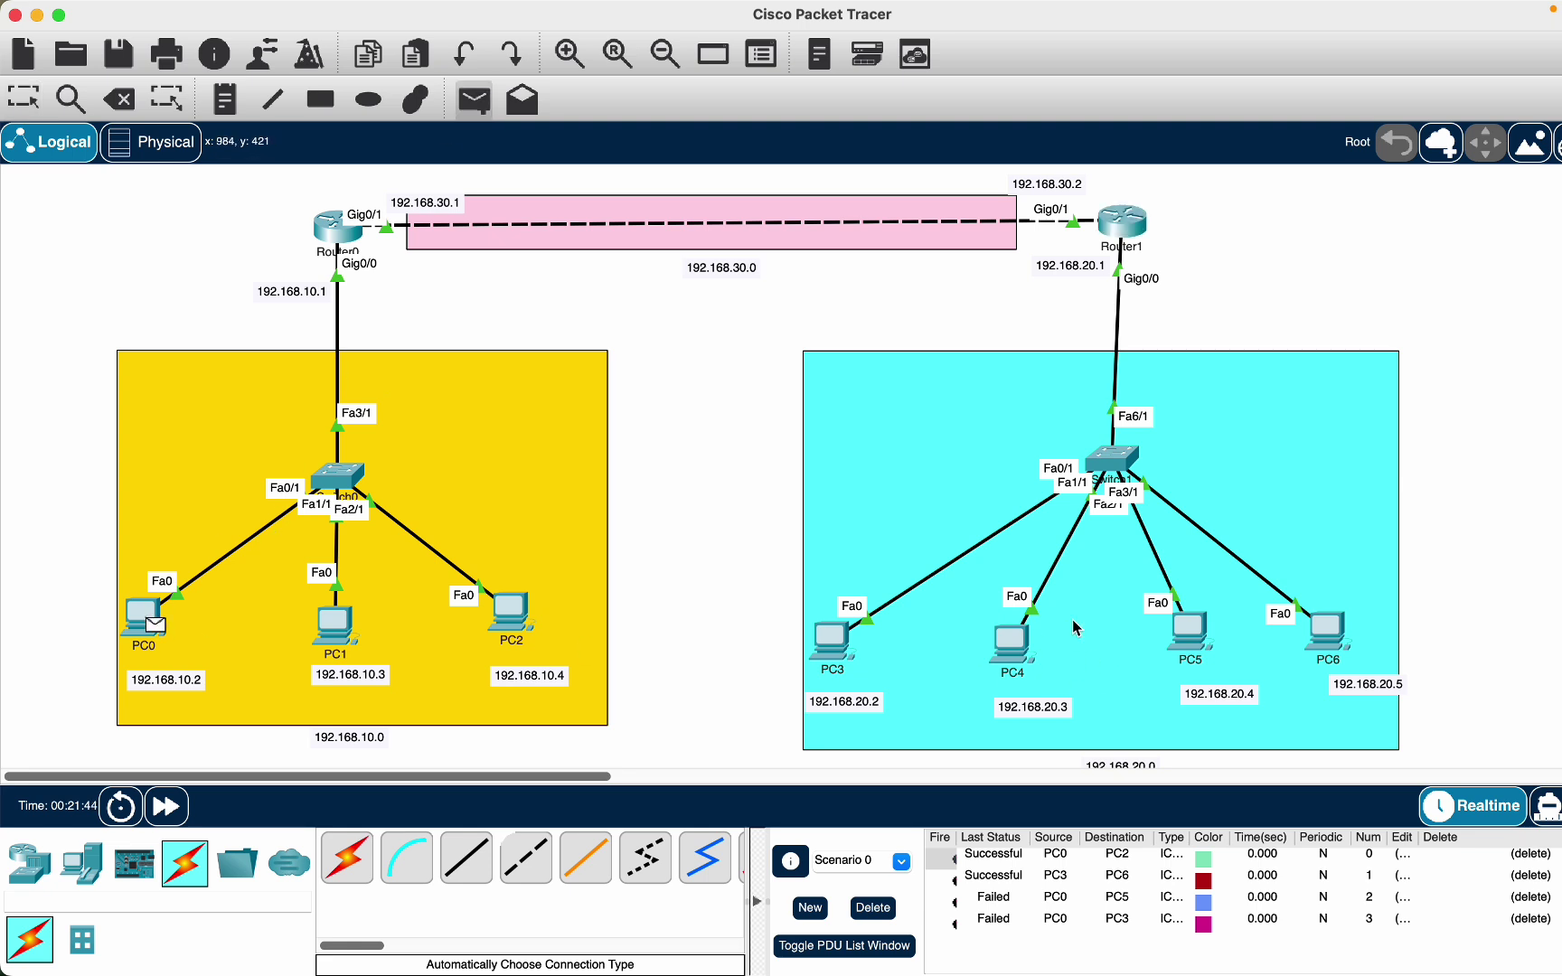
pyautogui.click(1017, 649)
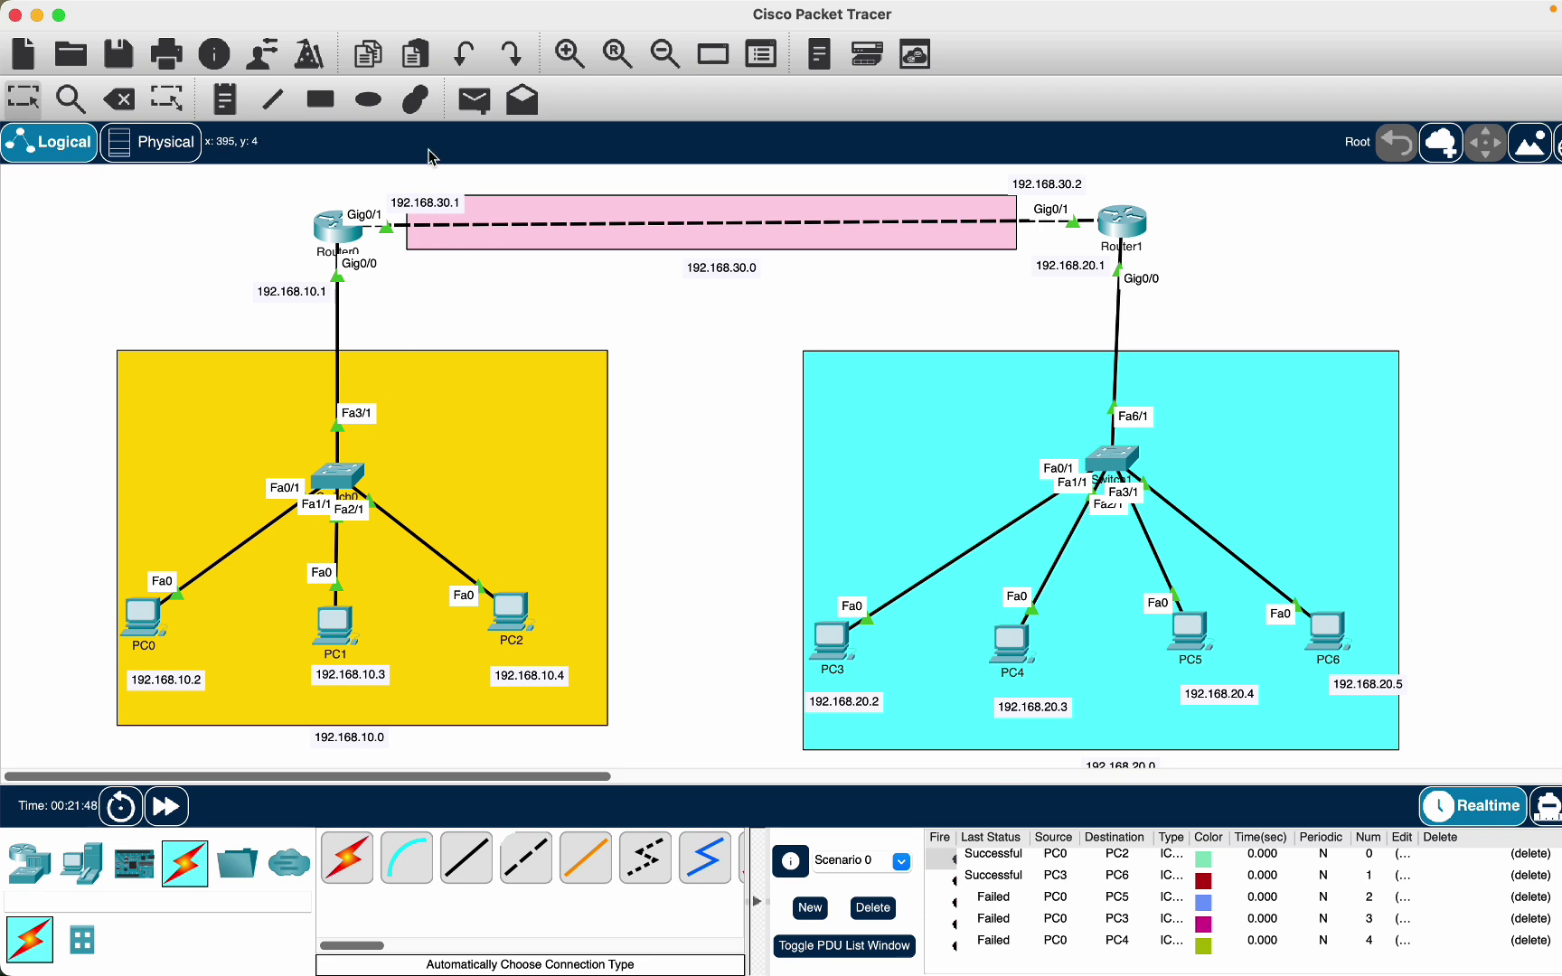
pyautogui.press('p')
pyautogui.click(151, 597)
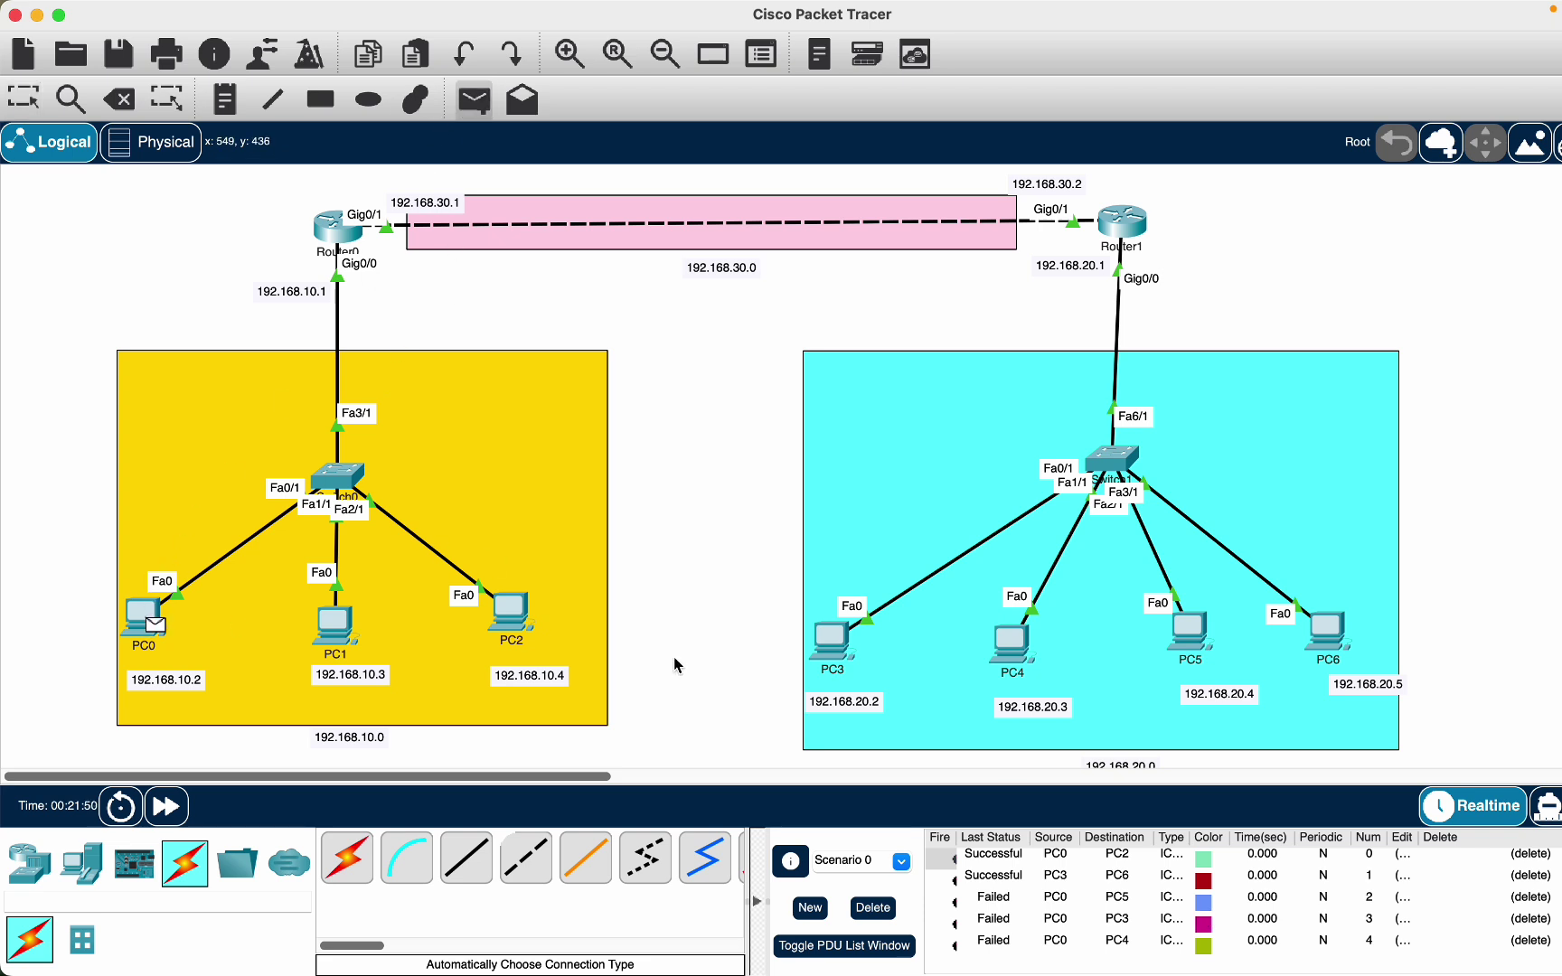
pyautogui.click(837, 644)
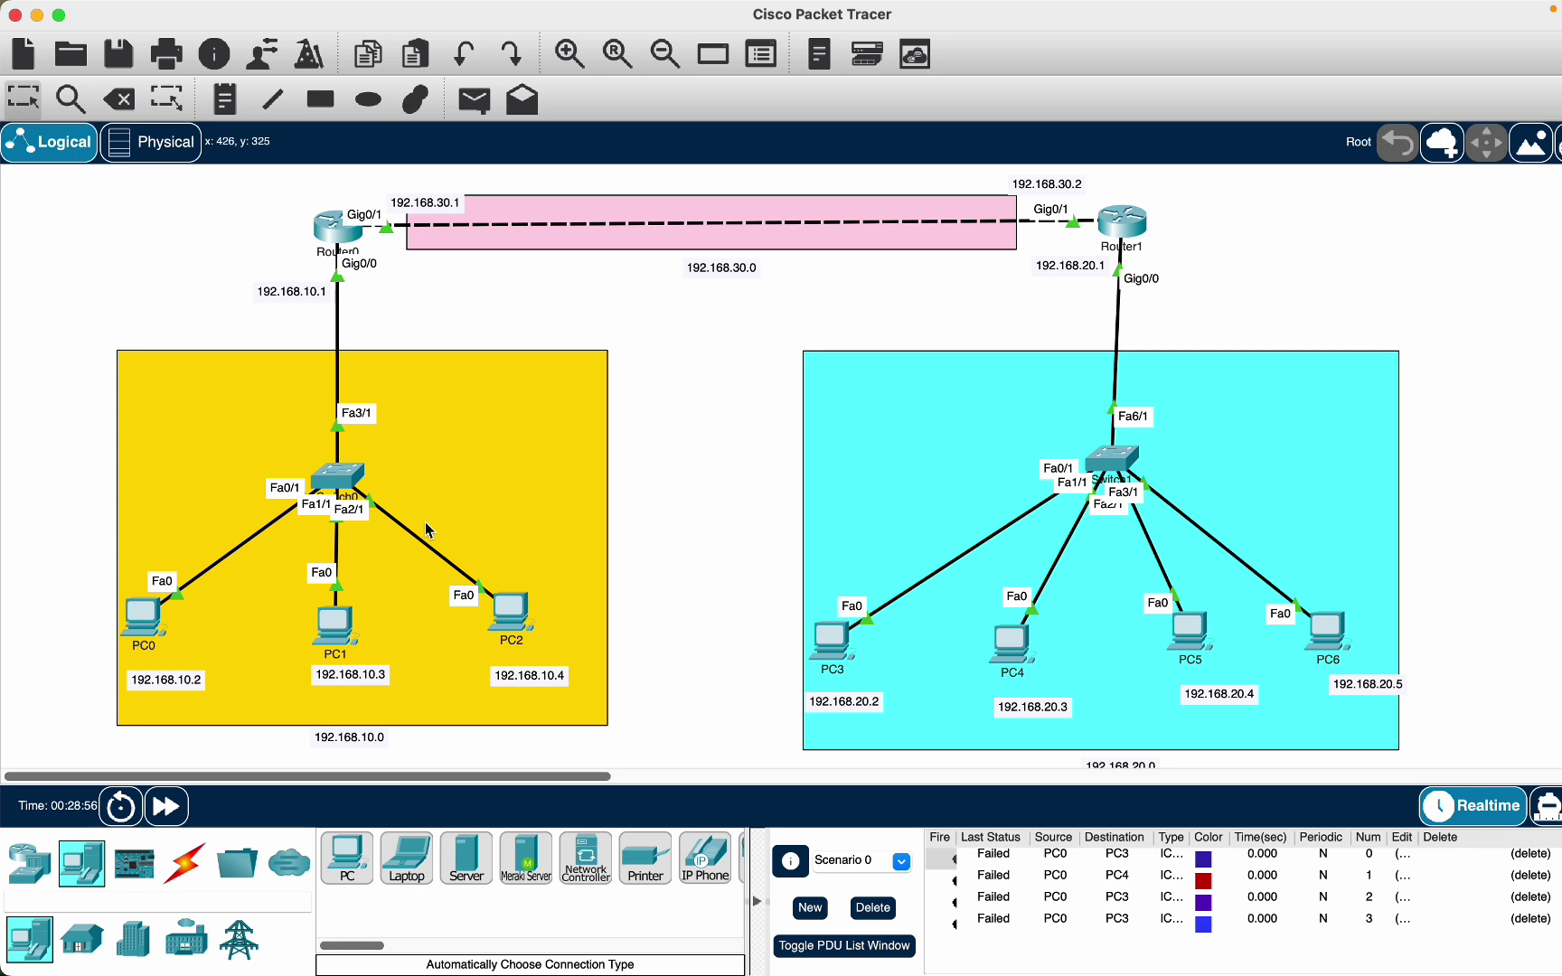
# Move the 192.168.10.2 and 192.168.10.3 labels slightly so they sit centred beneath PC0 and PC1
pyautogui.moveTo(151, 685); pyautogui.dragTo(126, 674)
pyautogui.moveTo(339, 678); pyautogui.dragTo(324, 675)
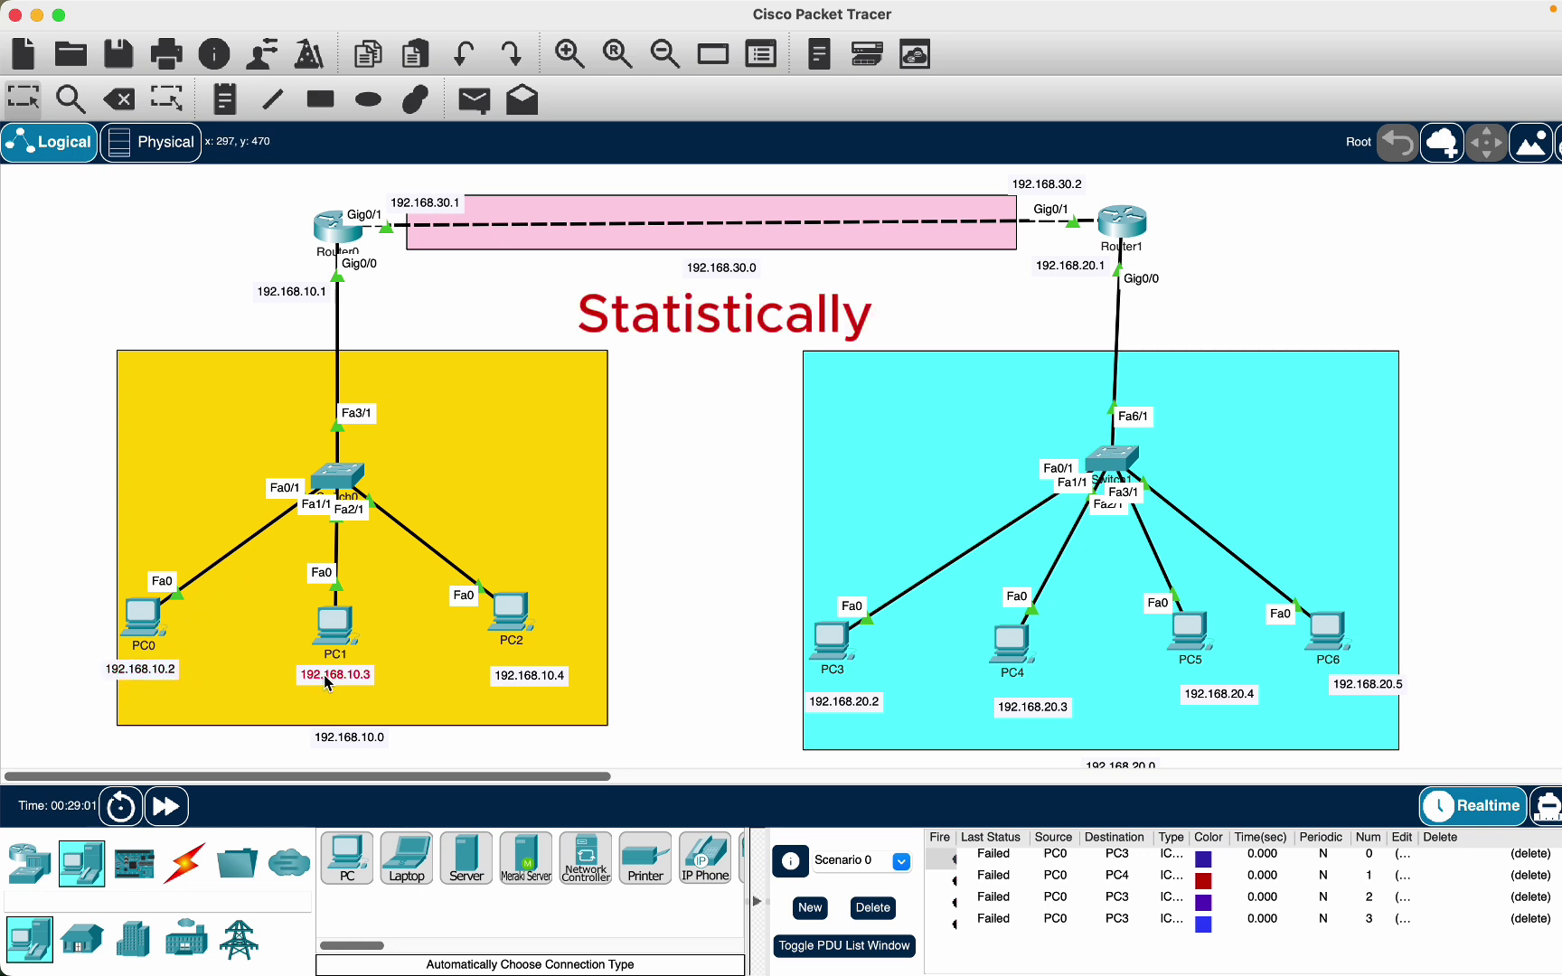
# Set PC0's default gateway to 192.168.10.1, copied from the label at Router0's Gig0/0, and close its window
pyautogui.doubleClick(142, 630)
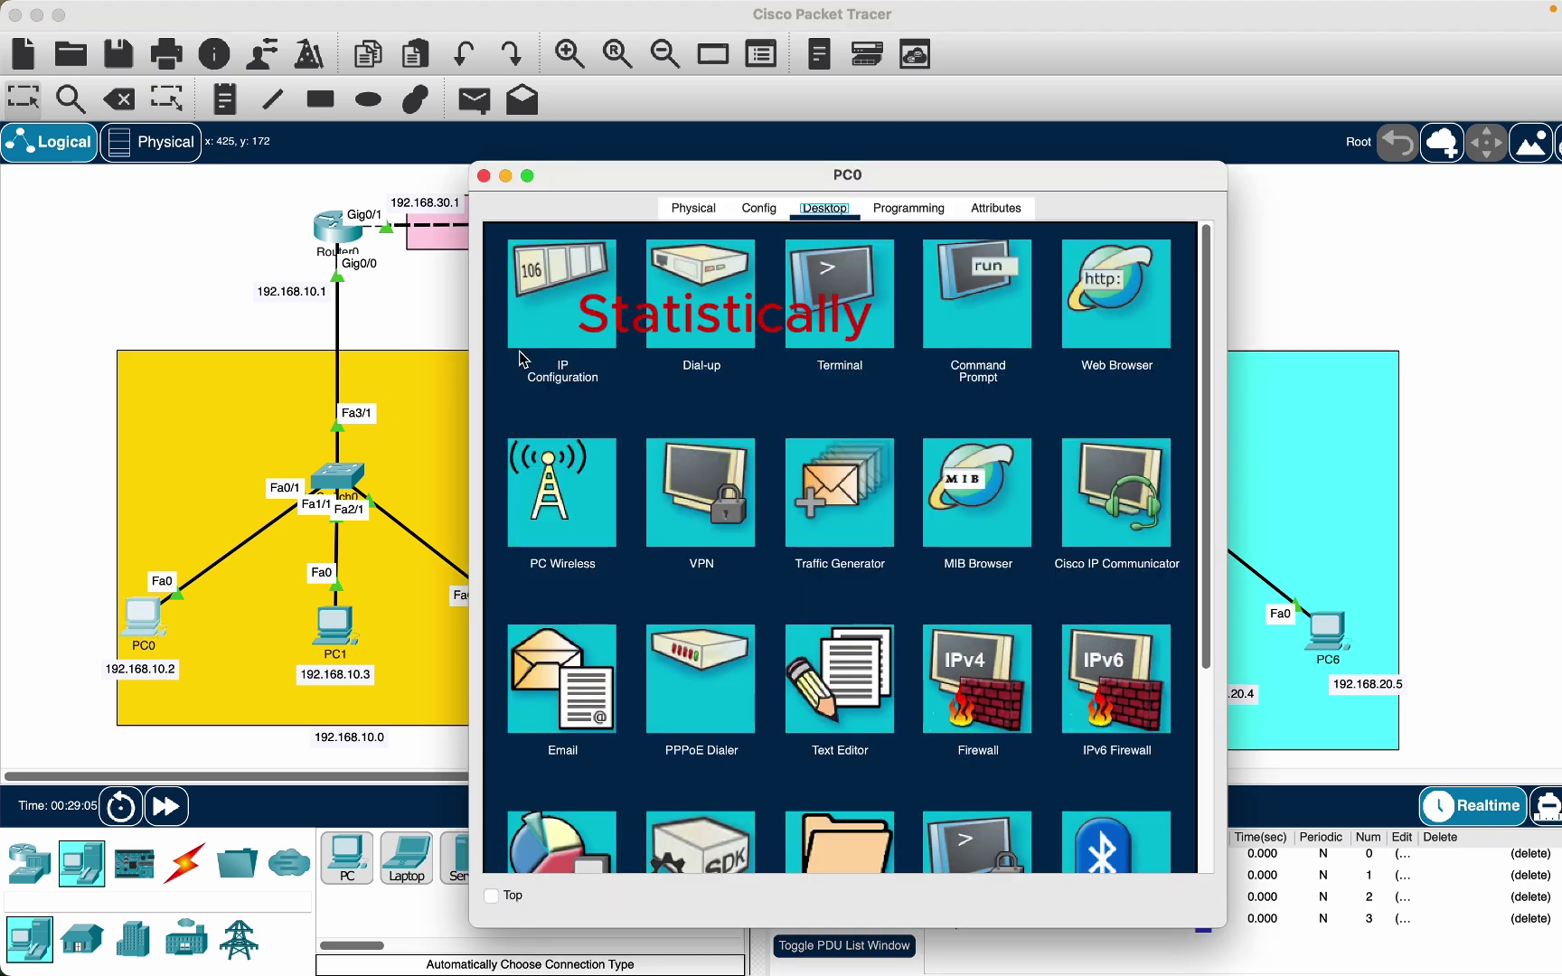
pyautogui.click(571, 318)
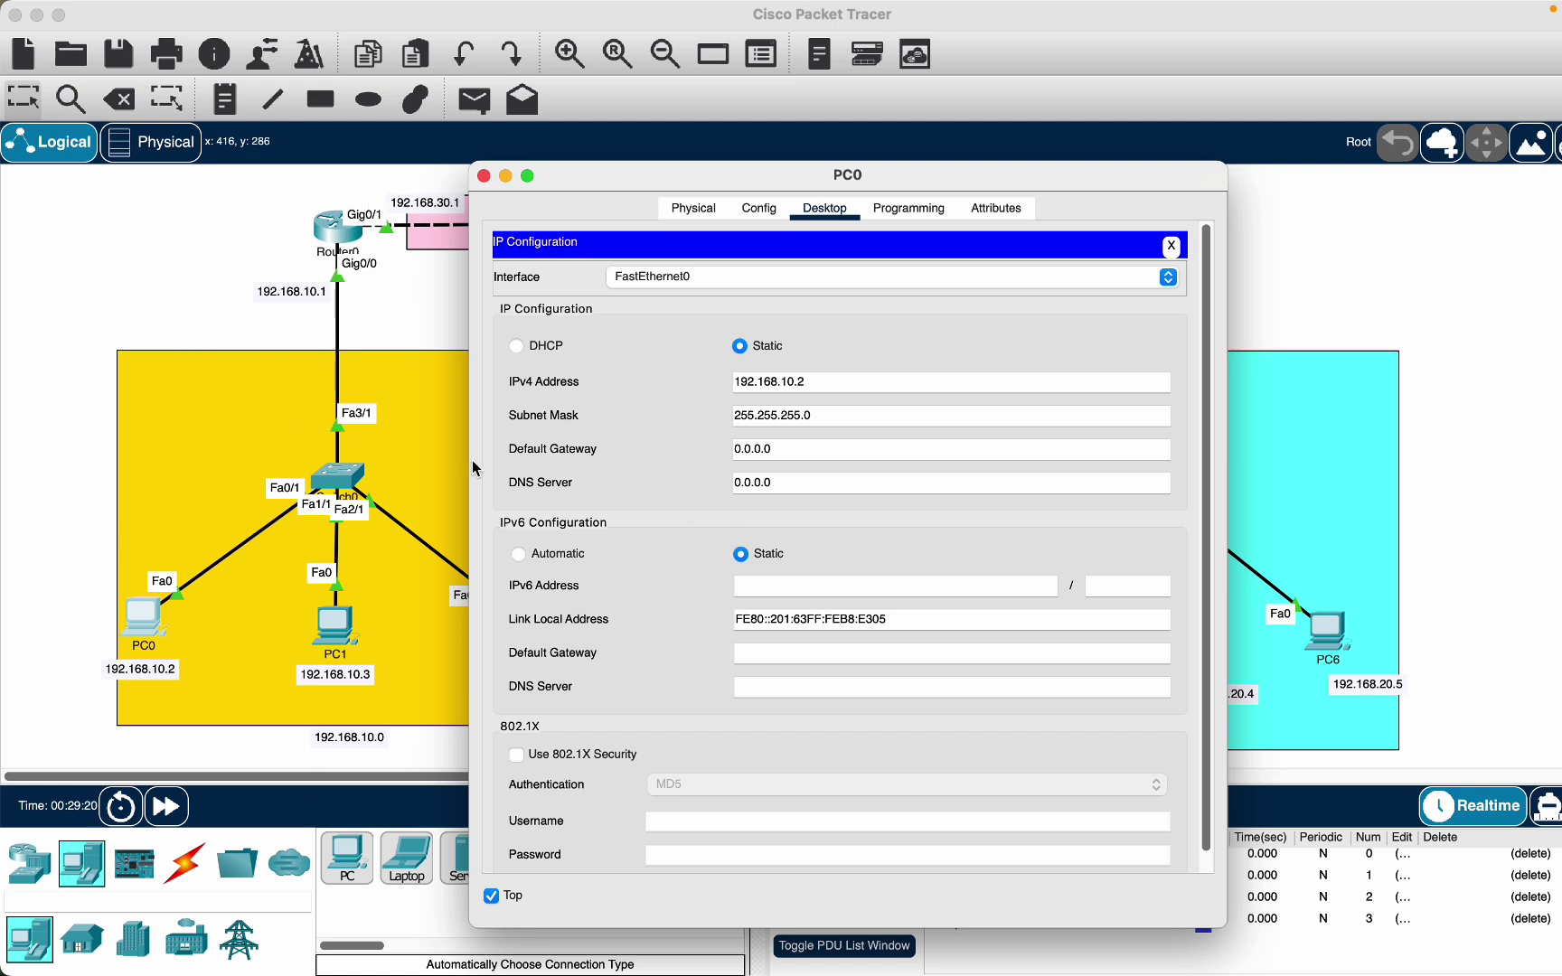
pyautogui.doubleClick(298, 292)
pyautogui.press('super+c')
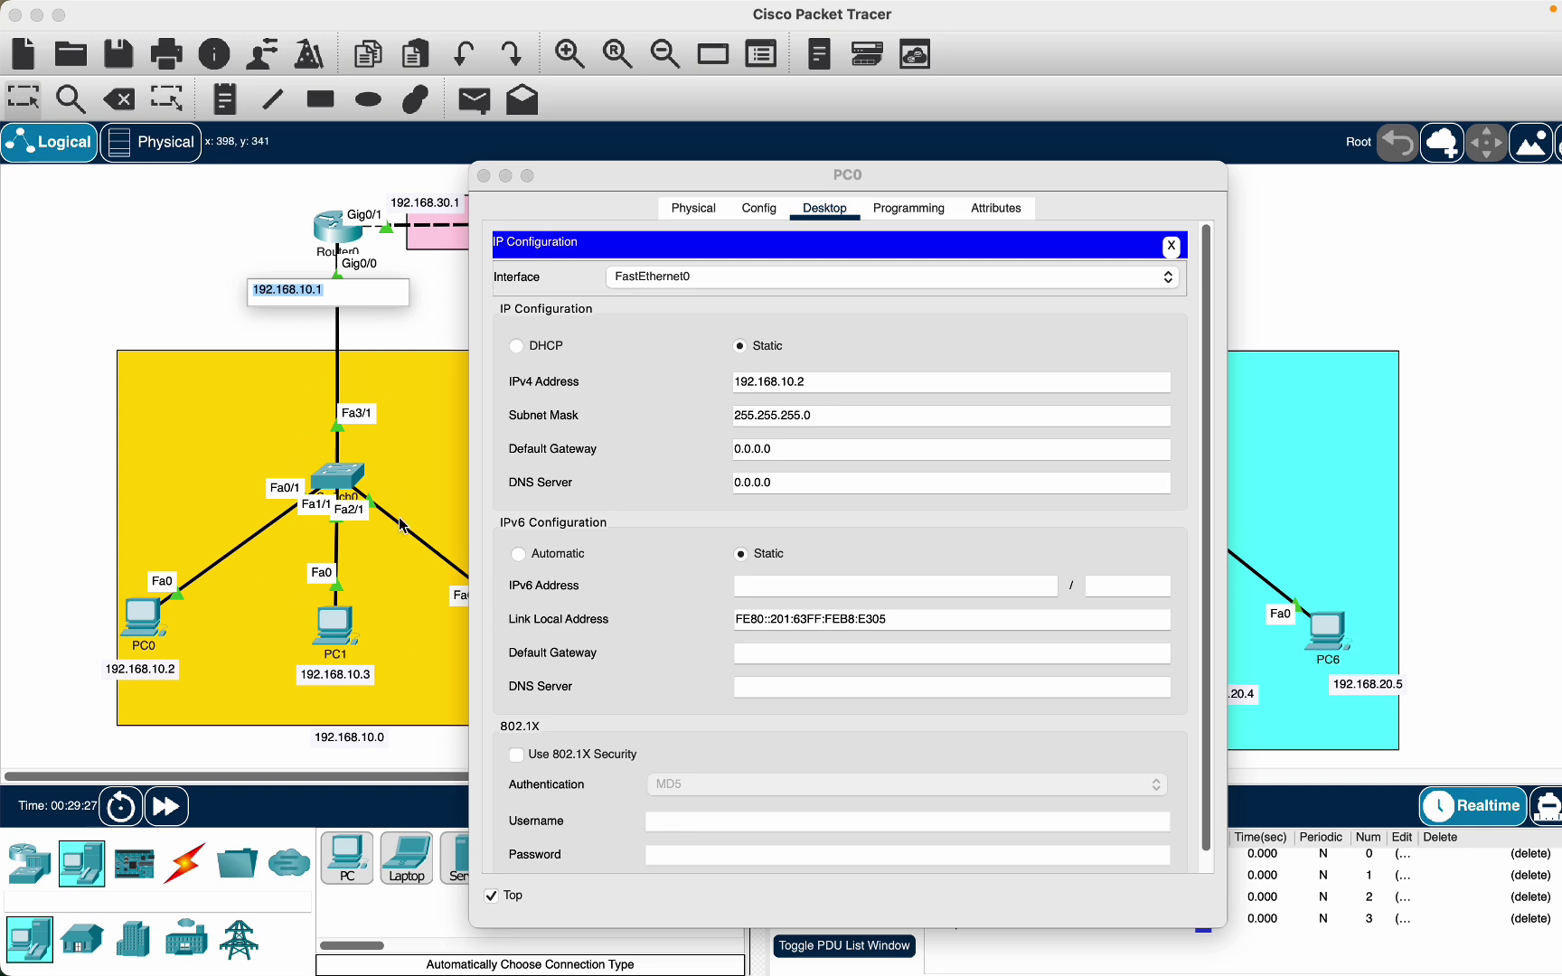
pyautogui.click(772, 444)
pyautogui.tripleClick(768, 454)
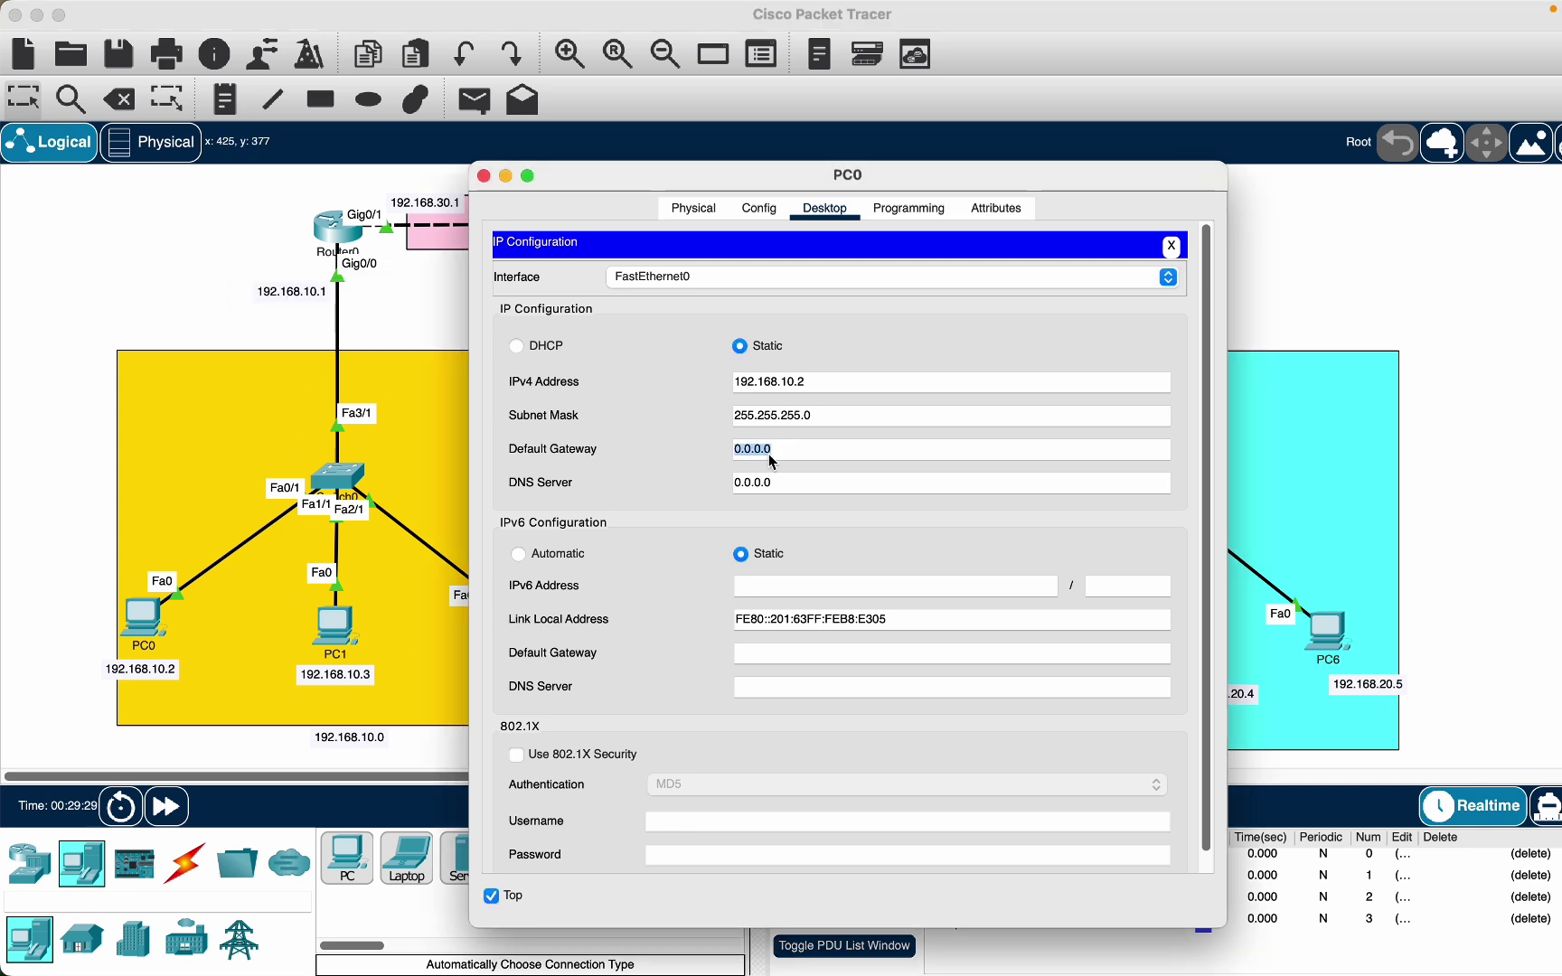
pyautogui.press('super+v')
pyautogui.click(485, 176)
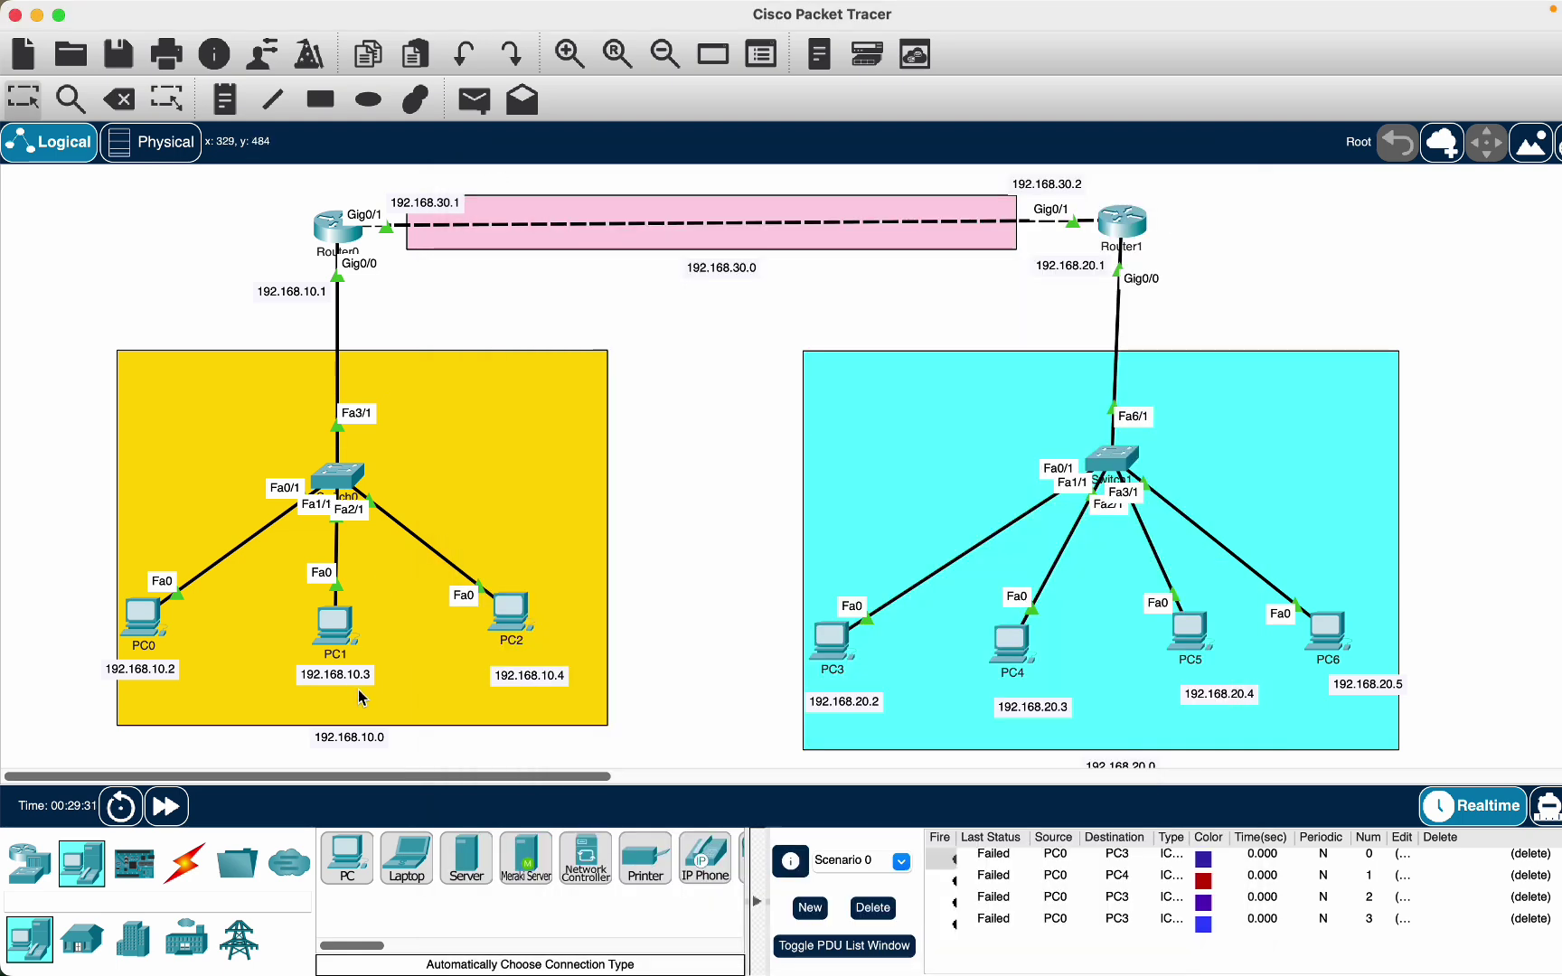
# Set PC1's default gateway to 192.168.10.1 in its IP configuration and close its window
pyautogui.click(340, 626)
pyautogui.click(568, 310)
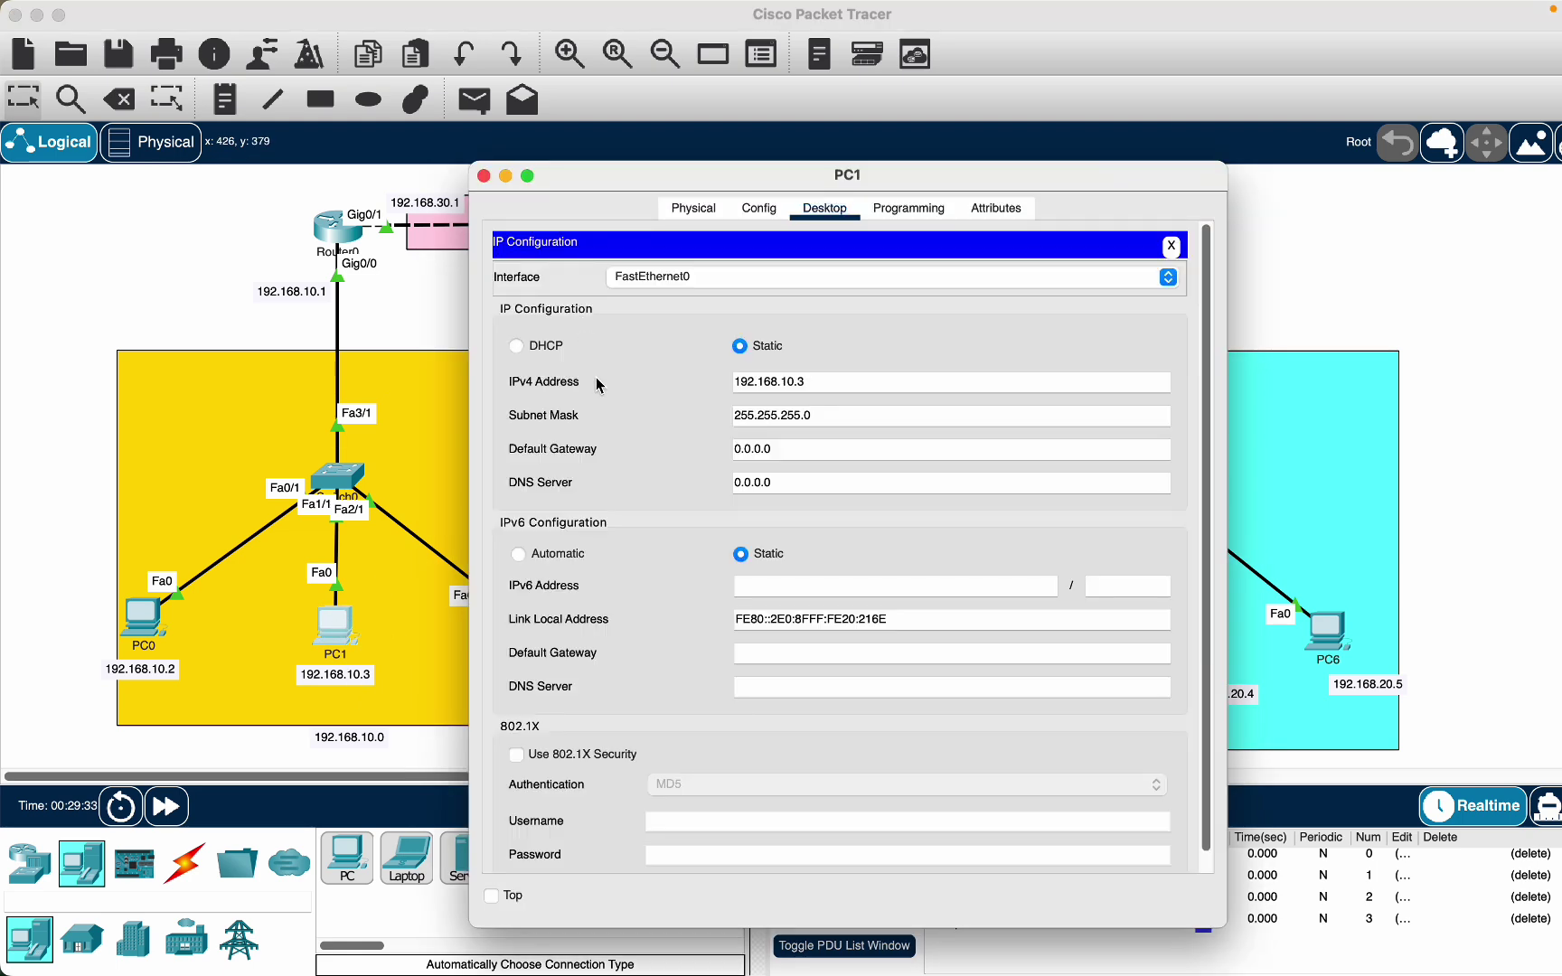
pyautogui.tripleClick(760, 450)
pyautogui.press('super+v')
pyautogui.click(485, 176)
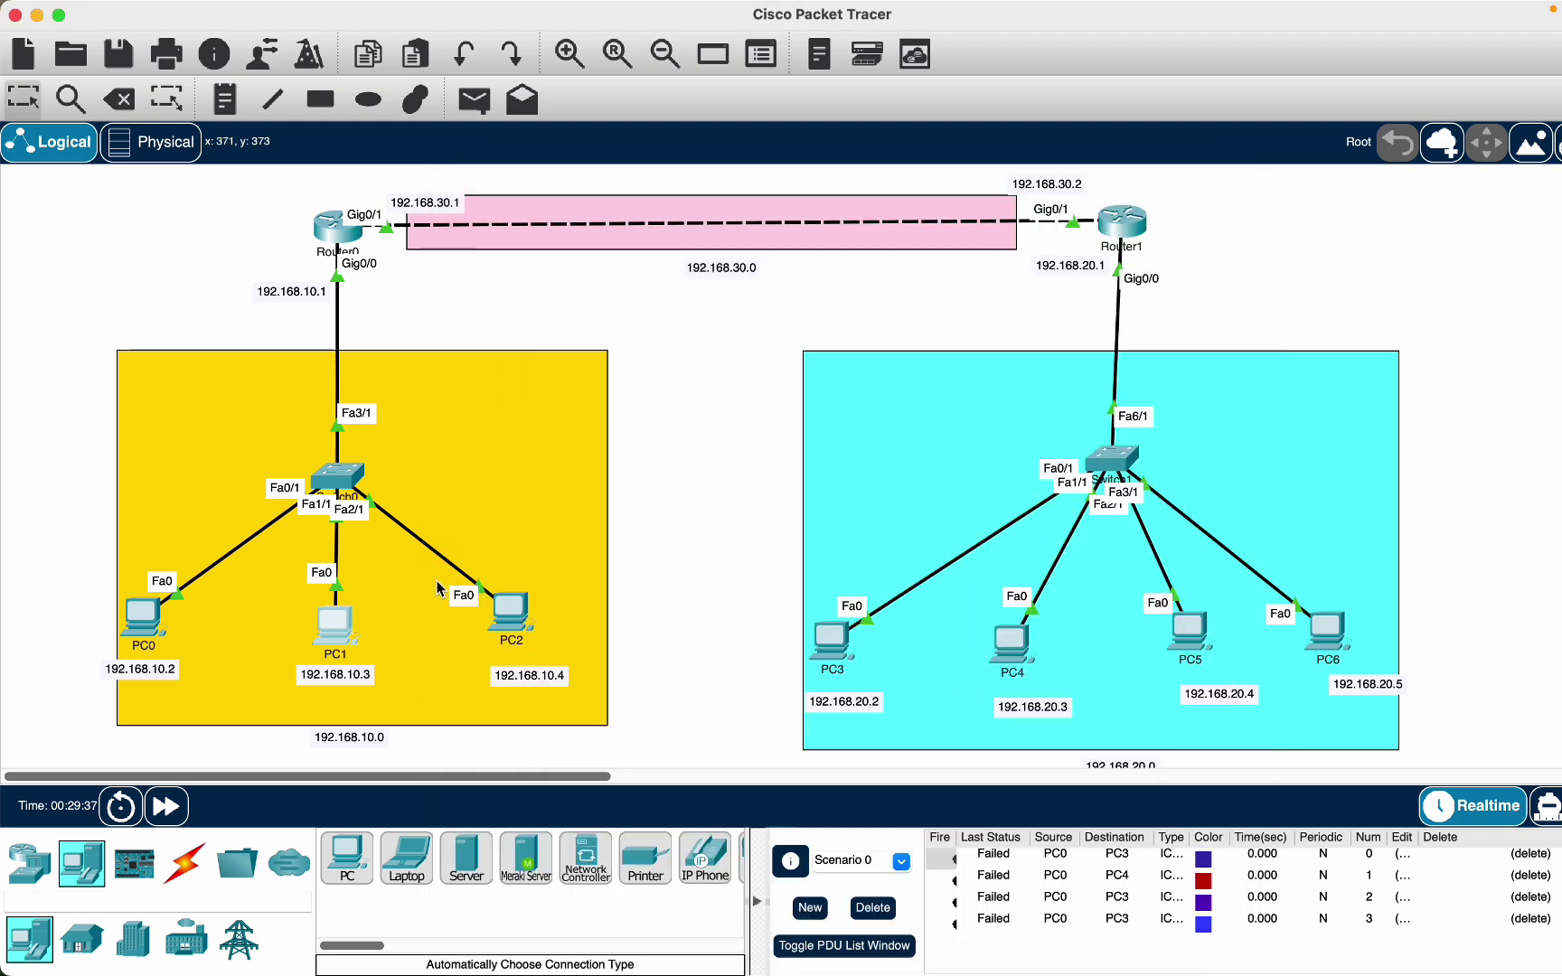
# Set PC2's default gateway to 192.168.10.1 in its IP configuration and close its window
pyautogui.click(508, 610)
pyautogui.click(589, 345)
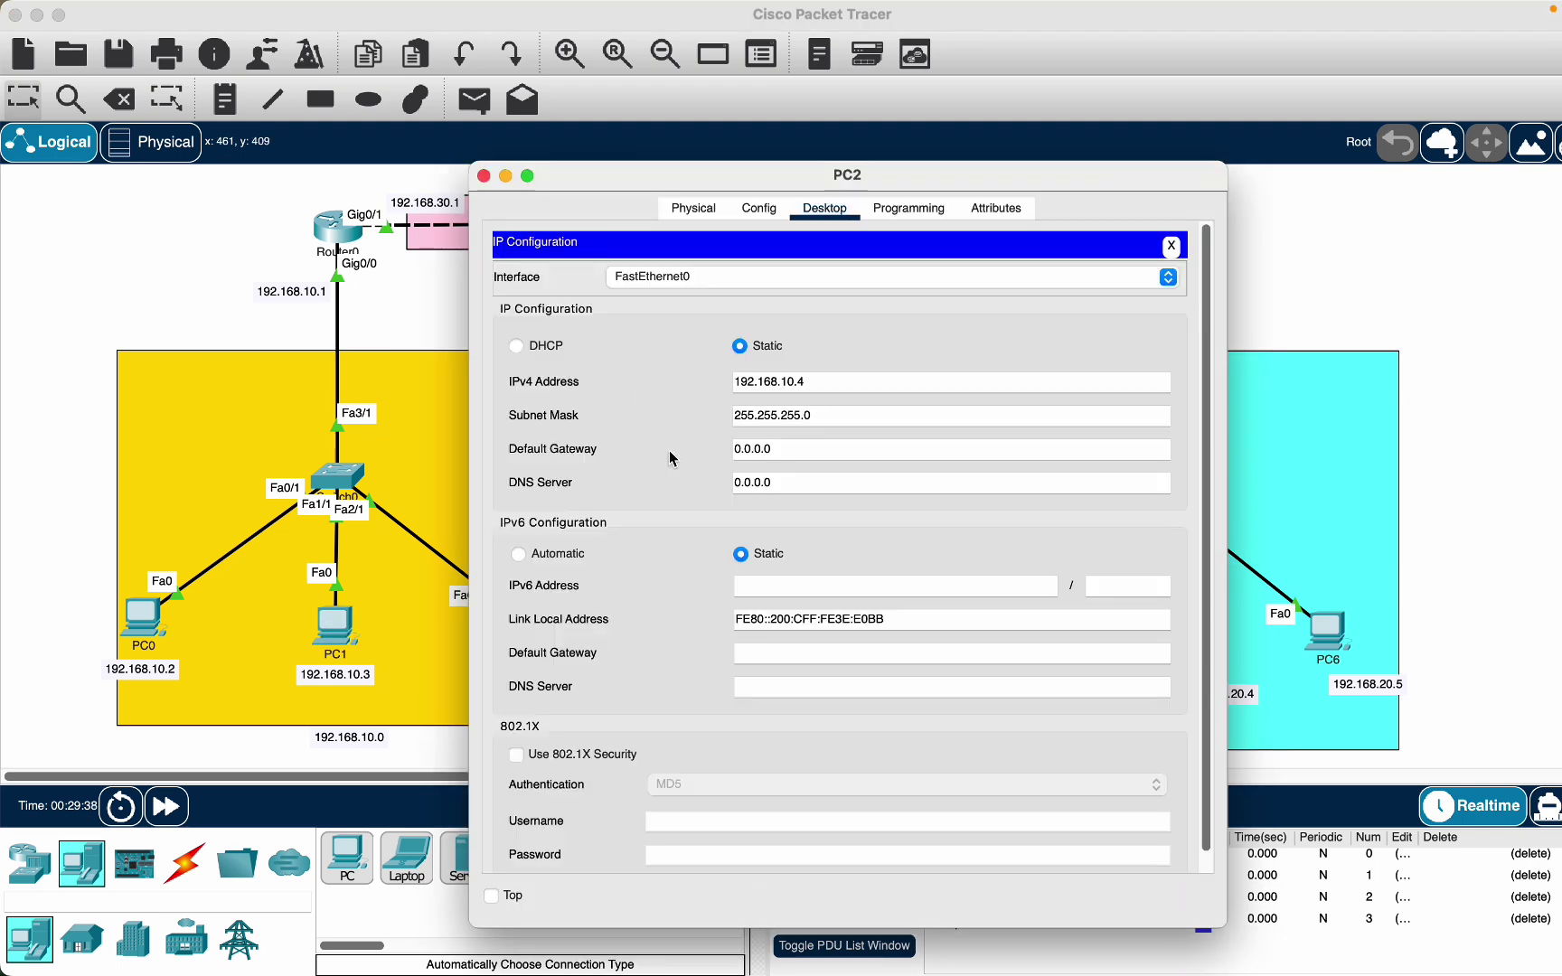
pyautogui.tripleClick(776, 452)
pyautogui.press('super+v')
pyautogui.click(484, 176)
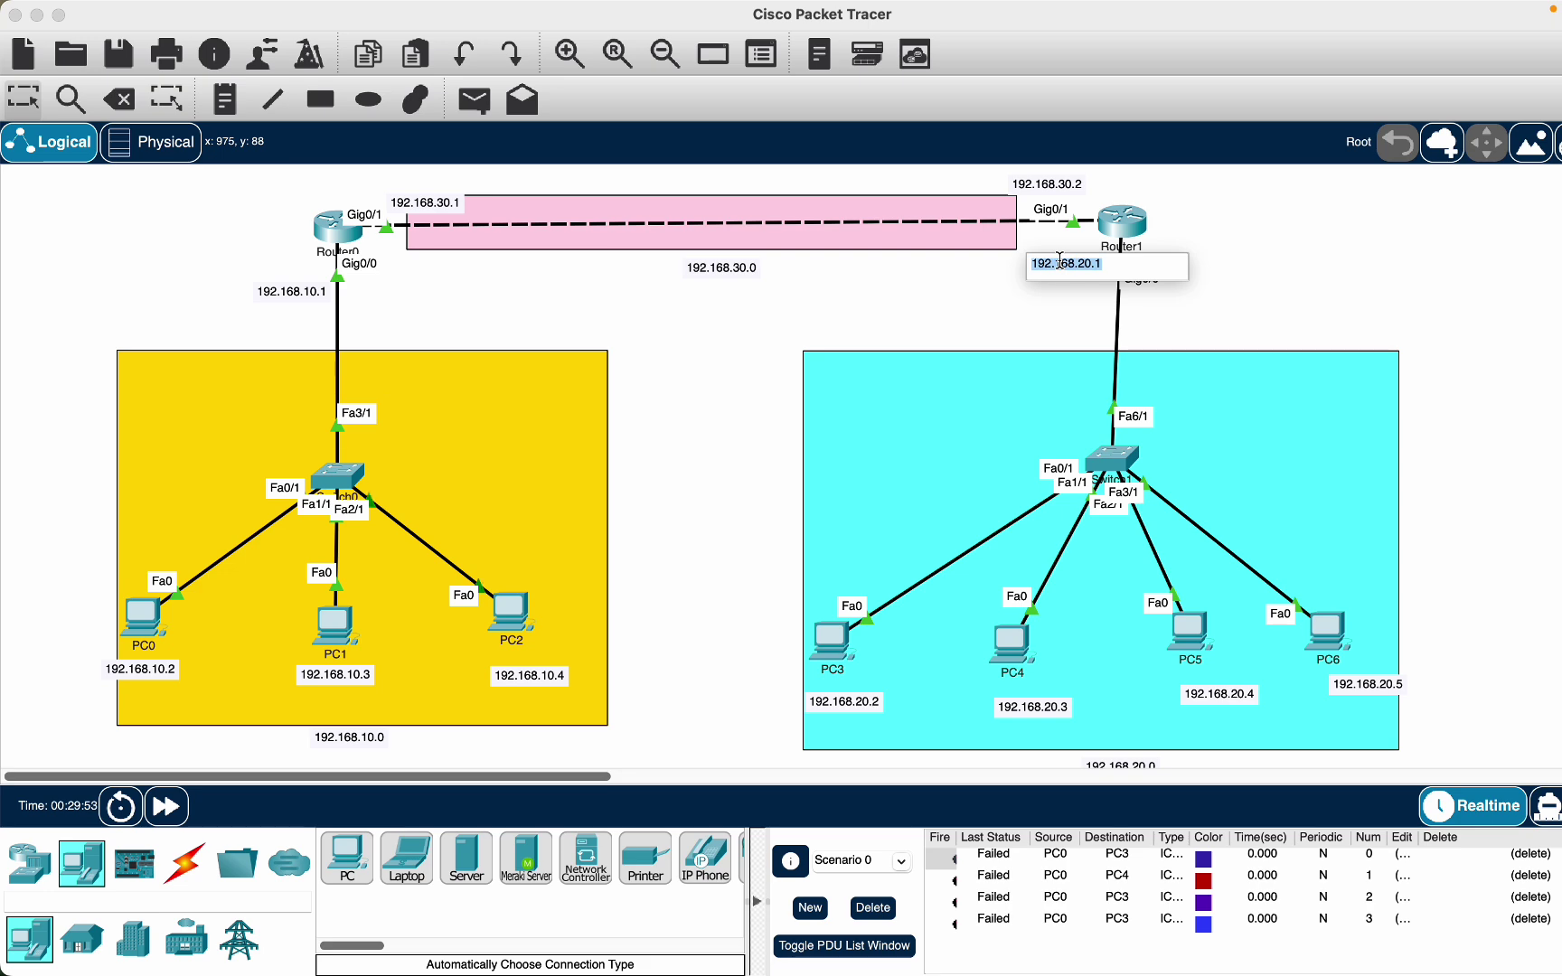
# Set PC3's default gateway to 192.168.20.1, Router1's Gig0/0 address, and close its window
pyautogui.click(839, 644)
pyautogui.click(579, 330)
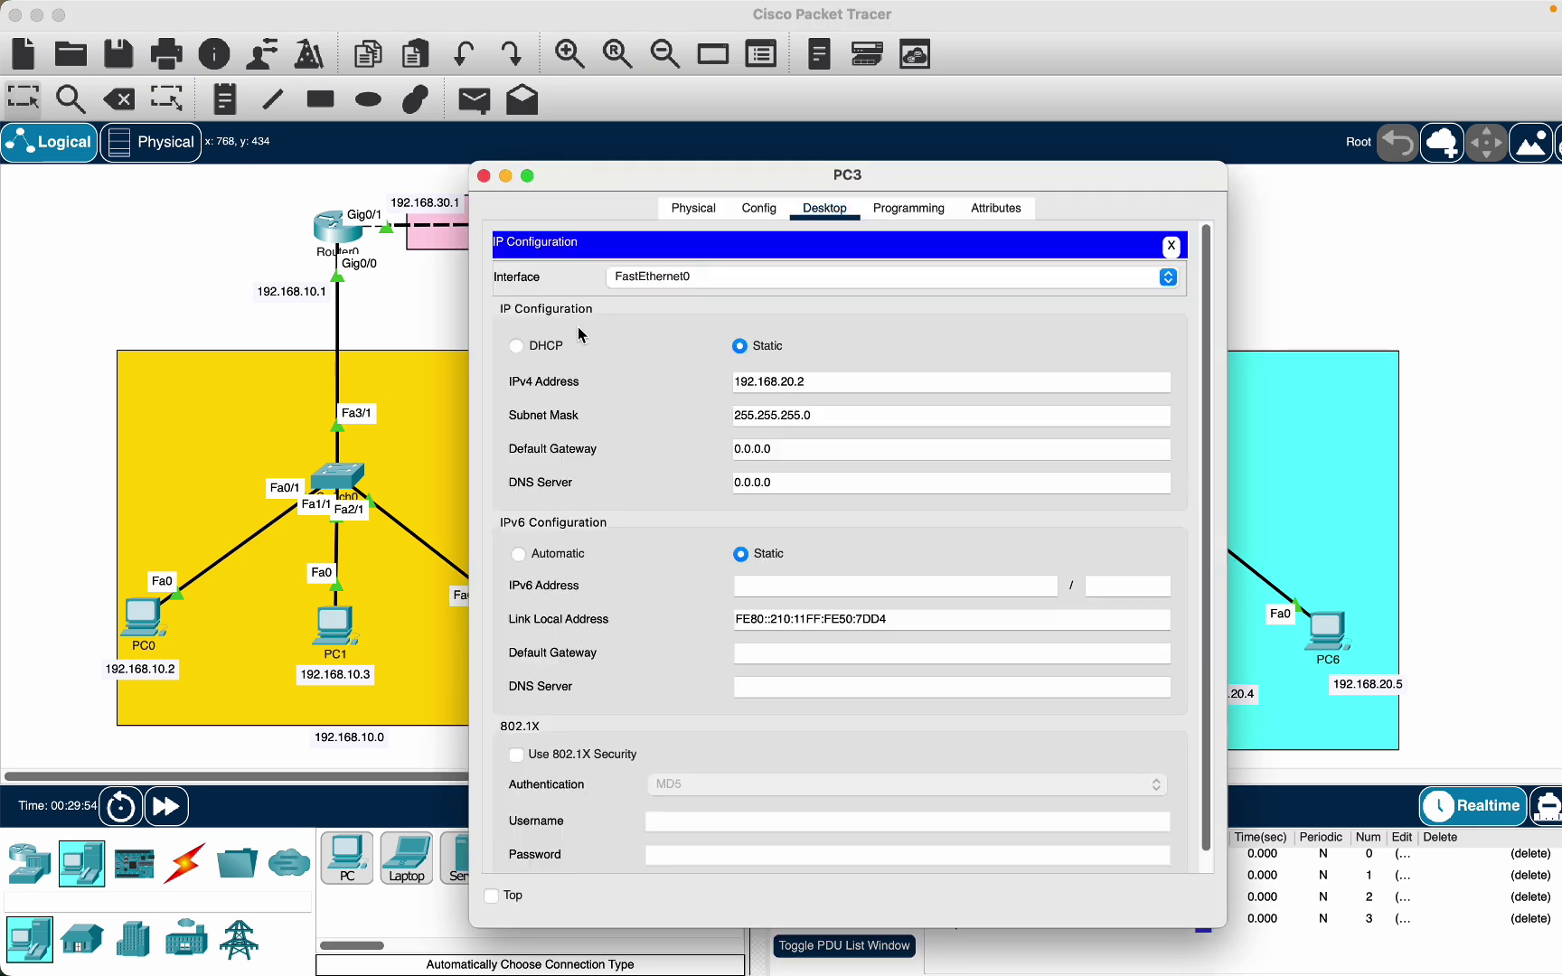
pyautogui.moveTo(766, 459); pyautogui.dragTo(734, 449)
pyautogui.write('192.168.20.1')
pyautogui.click(484, 176)
# Set PC4's default gateway to 192.168.20.1 in its IP configuration and close its window
pyautogui.click(1005, 658)
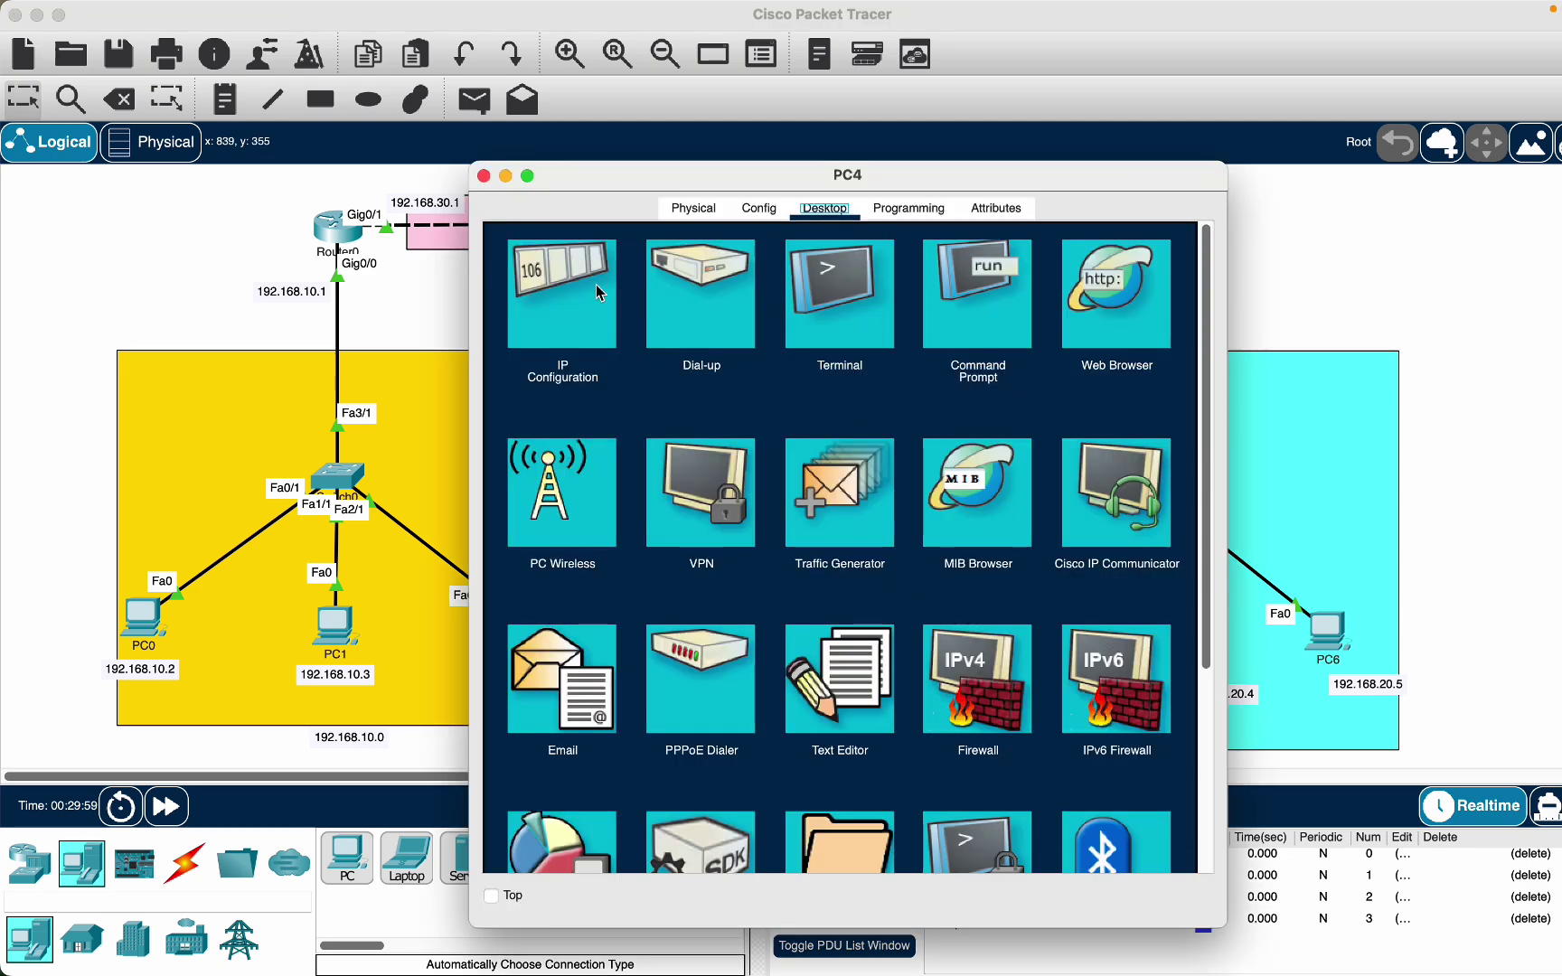
pyautogui.click(579, 299)
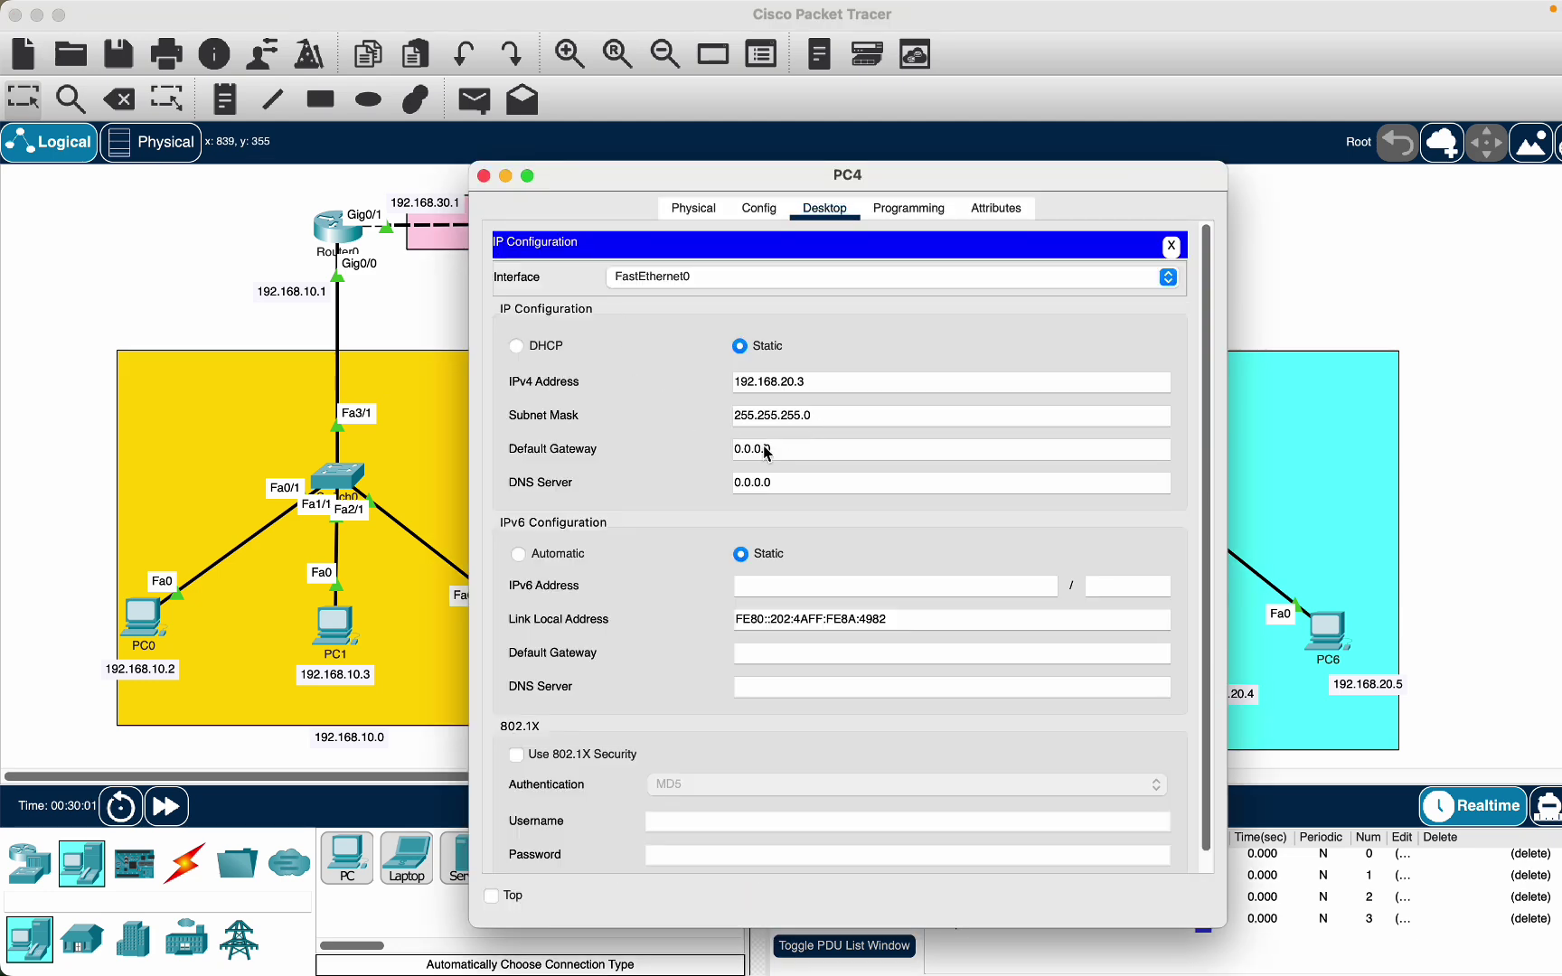
pyautogui.moveTo(766, 454); pyautogui.dragTo(734, 449)
pyautogui.write('192.168.20.1')
pyautogui.click(483, 177)
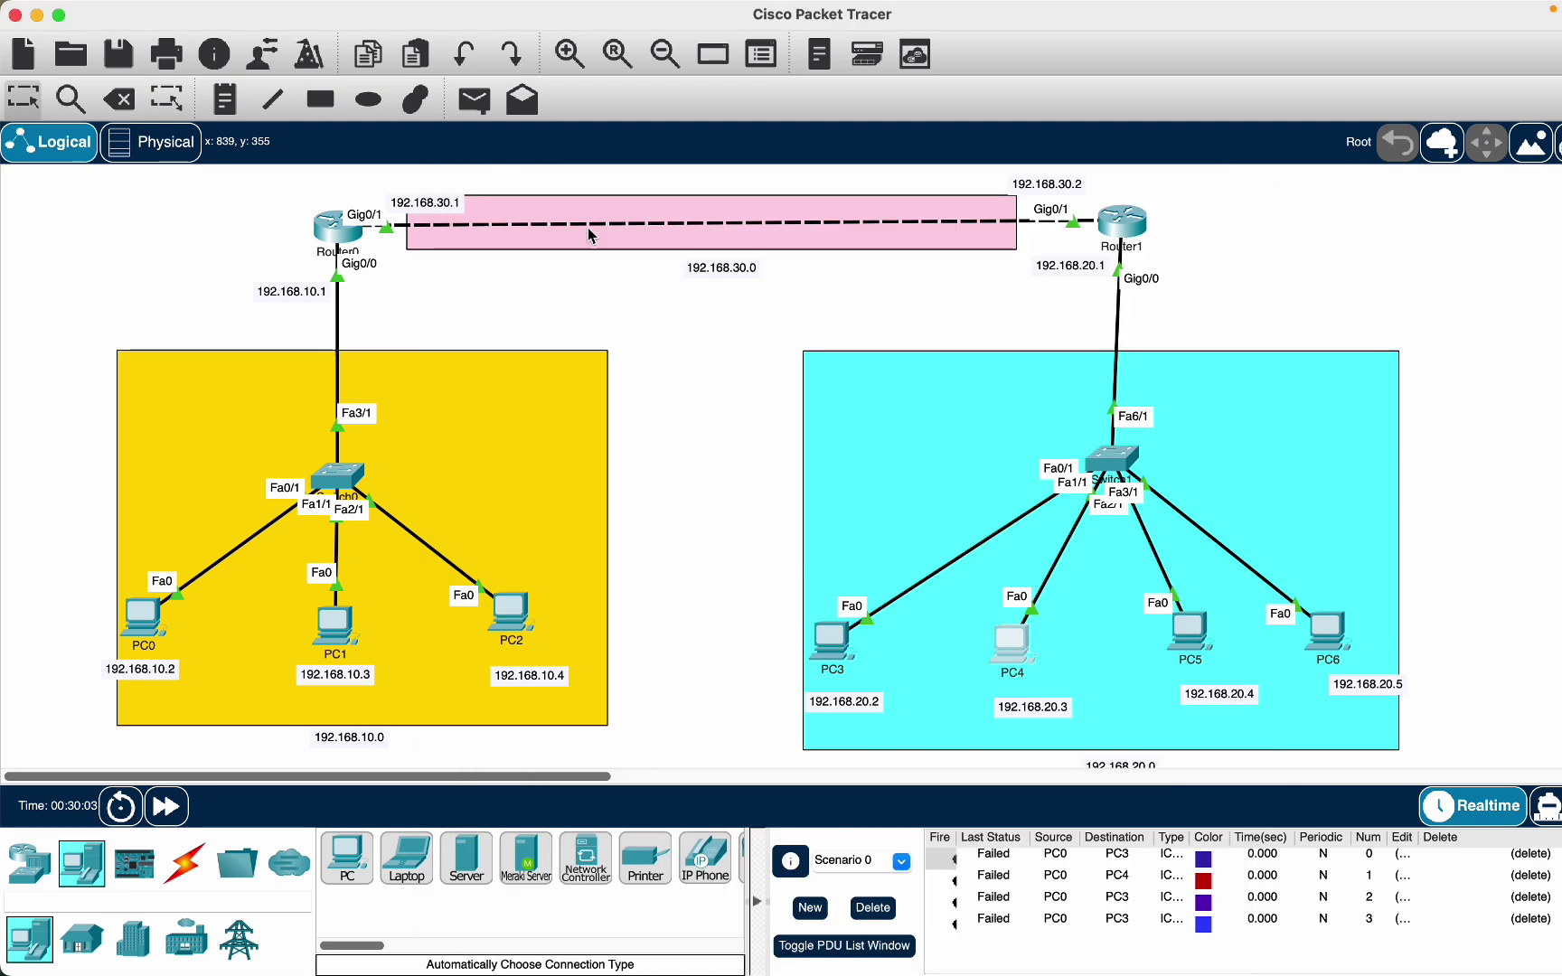
# Set PC5's default gateway to 192.168.20.1 in its IP configuration and close its window
pyautogui.click(1191, 631)
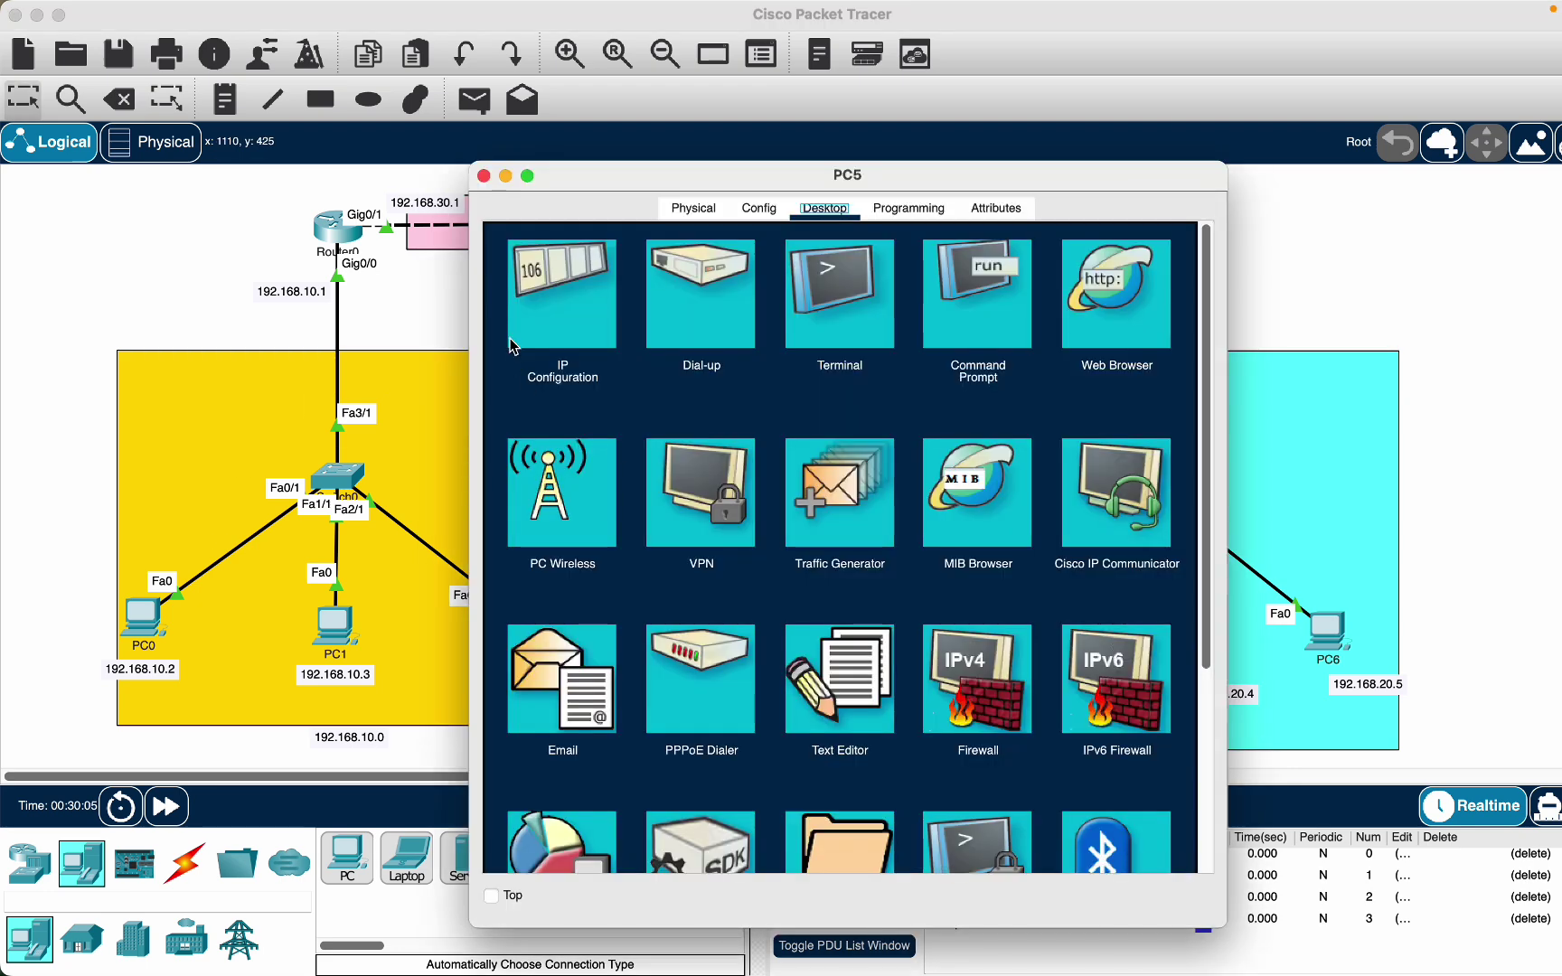
pyautogui.click(597, 303)
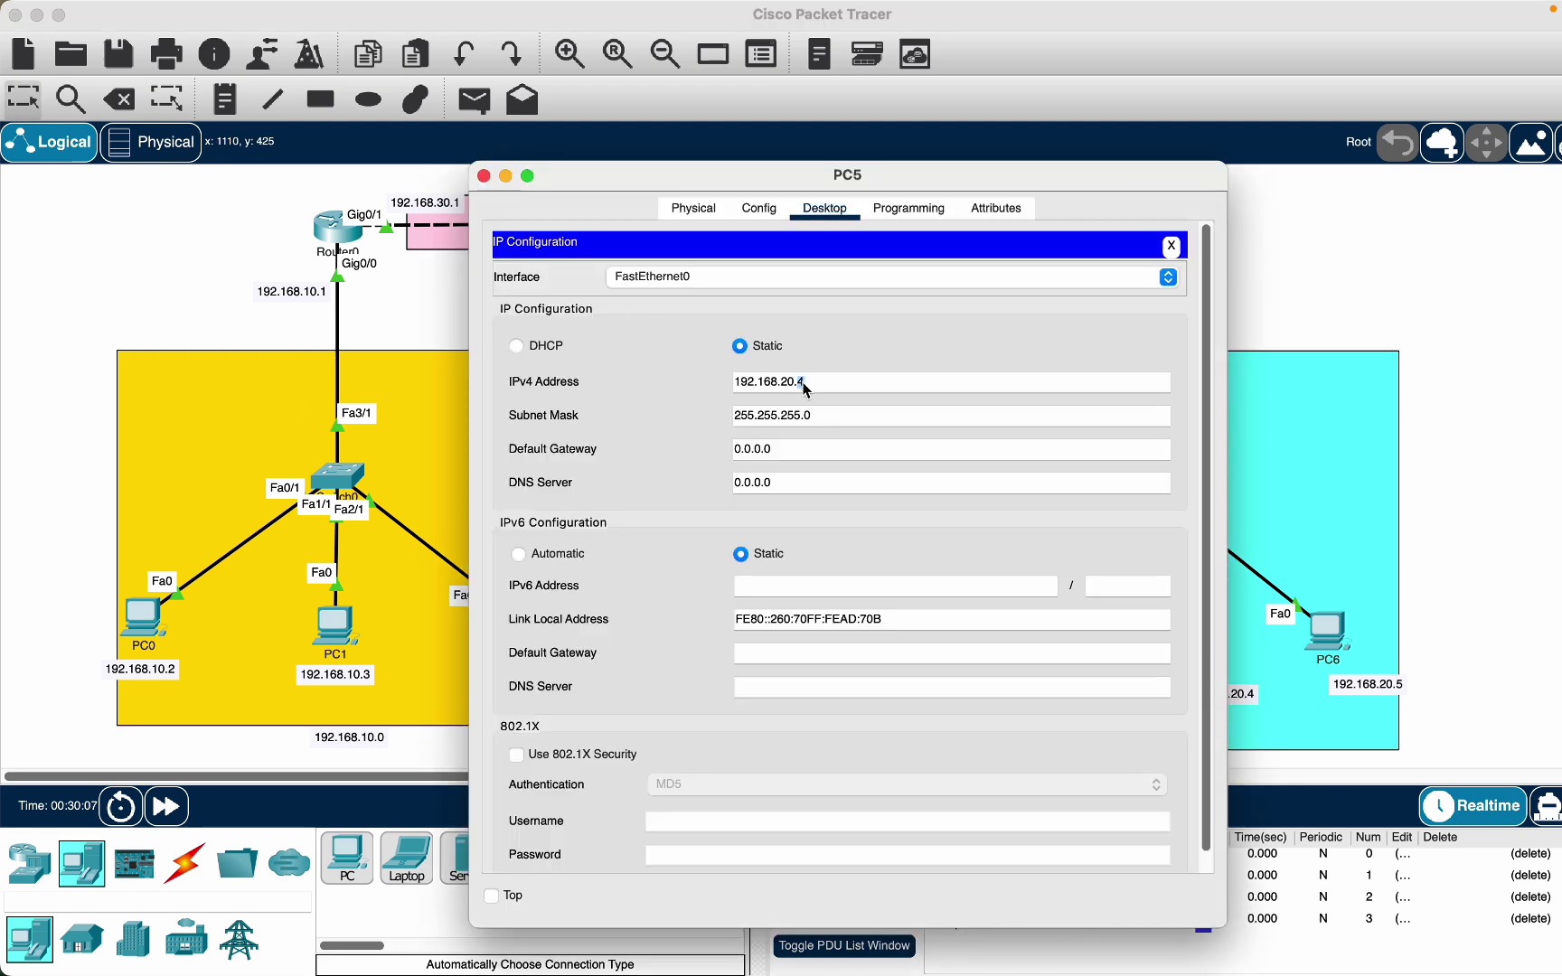
pyautogui.moveTo(806, 452); pyautogui.dragTo(735, 449)
pyautogui.write('192.168.20.1')
pyautogui.click(483, 177)
# Set PC6's default gateway to 192.168.20.1 in its IP configuration and close its window
pyautogui.click(1326, 631)
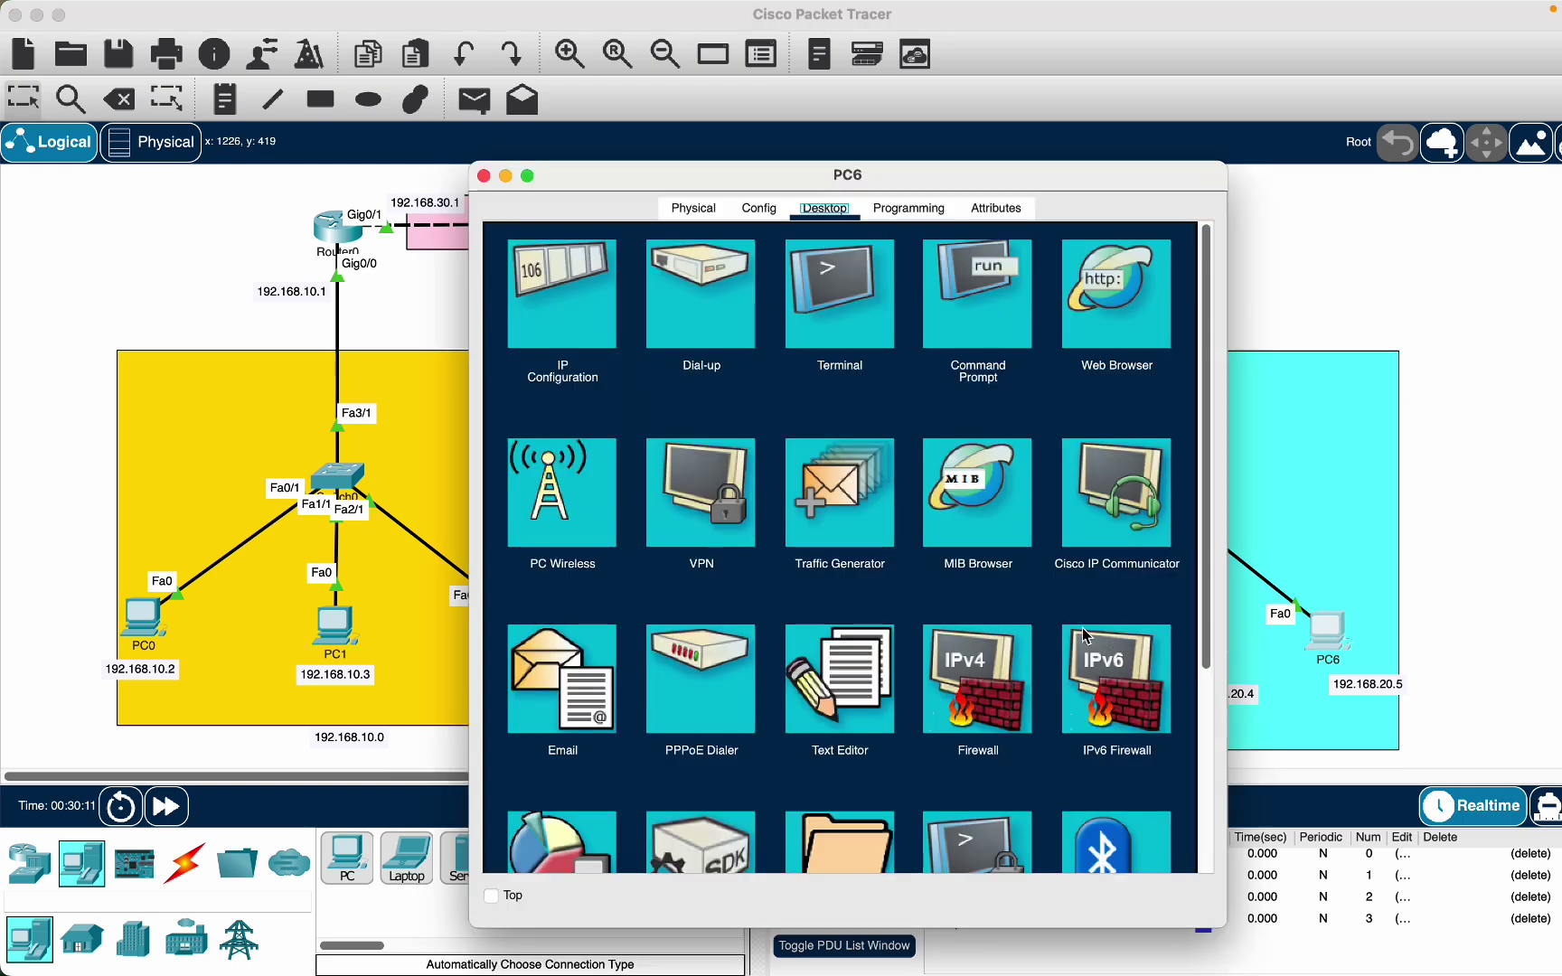
pyautogui.click(562, 298)
pyautogui.doubleClick(784, 449)
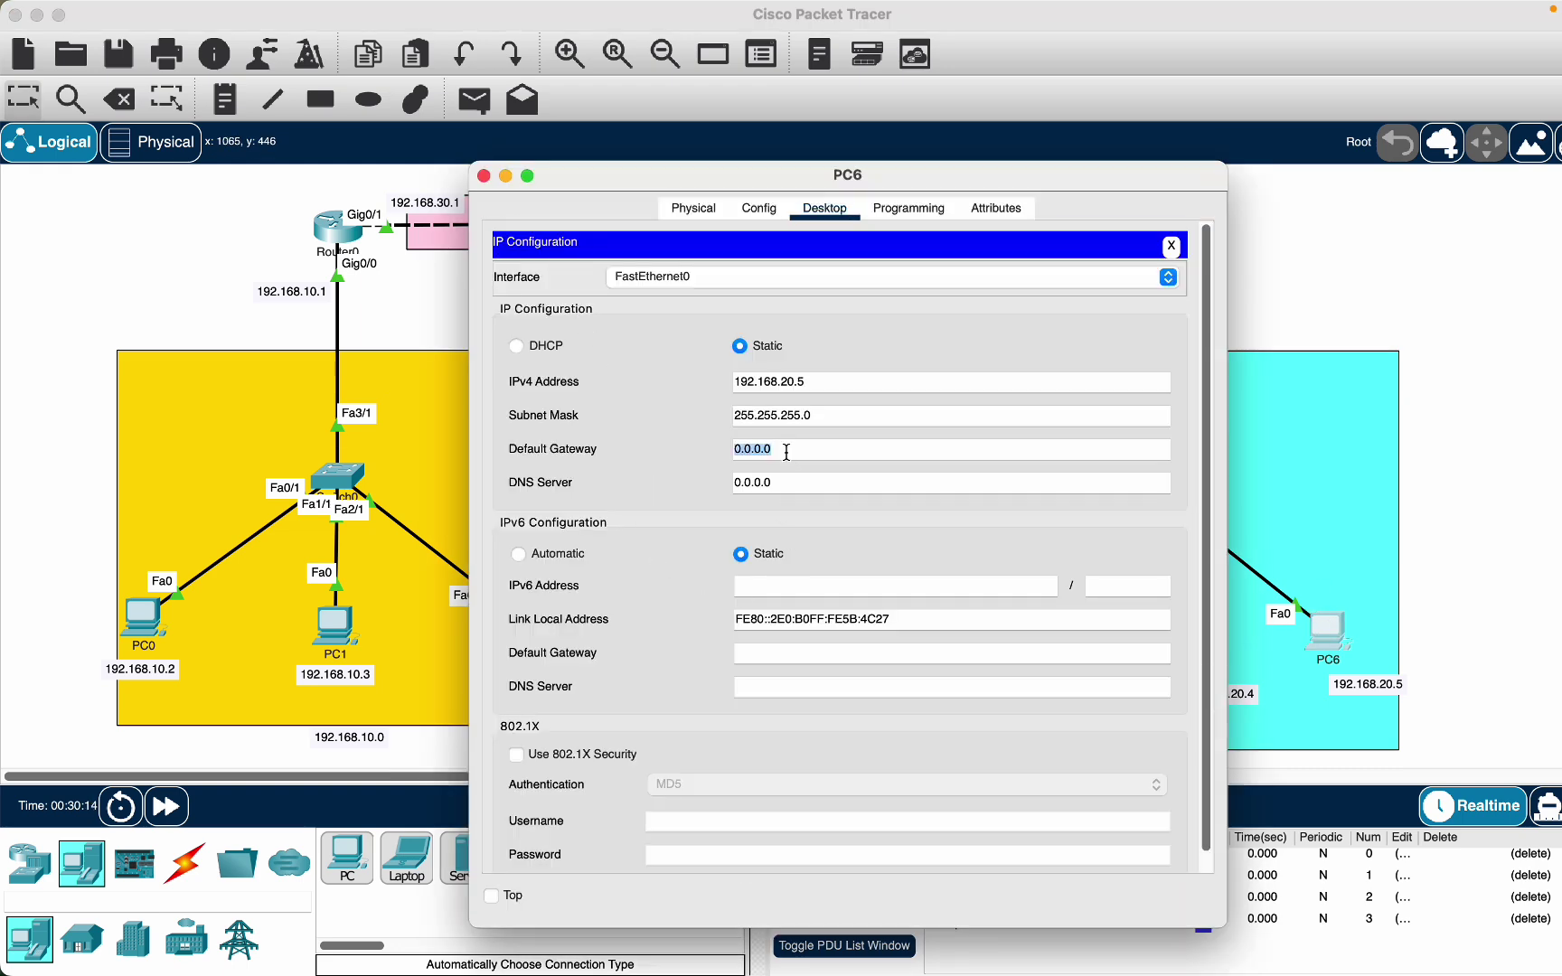
pyautogui.write('192.168.20.1')
pyautogui.click(485, 176)
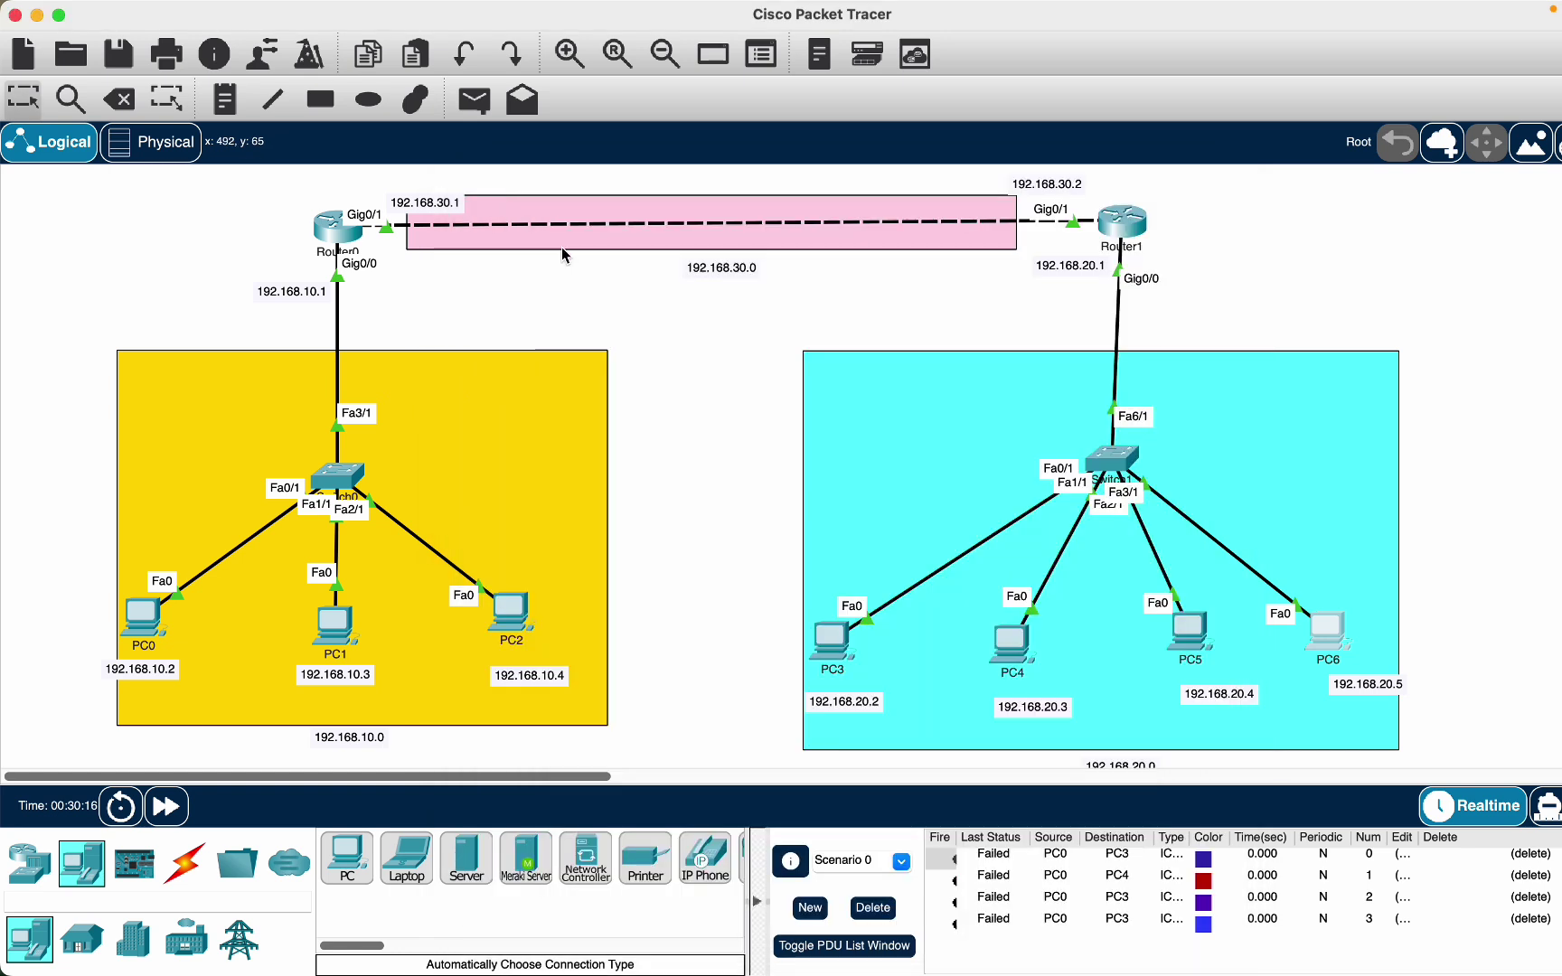
# Send simple PDUs from PC0 to PC4 and from PC0 to Router1, and check their status in the PDU list
pyautogui.click(474, 100)
pyautogui.click(151, 616)
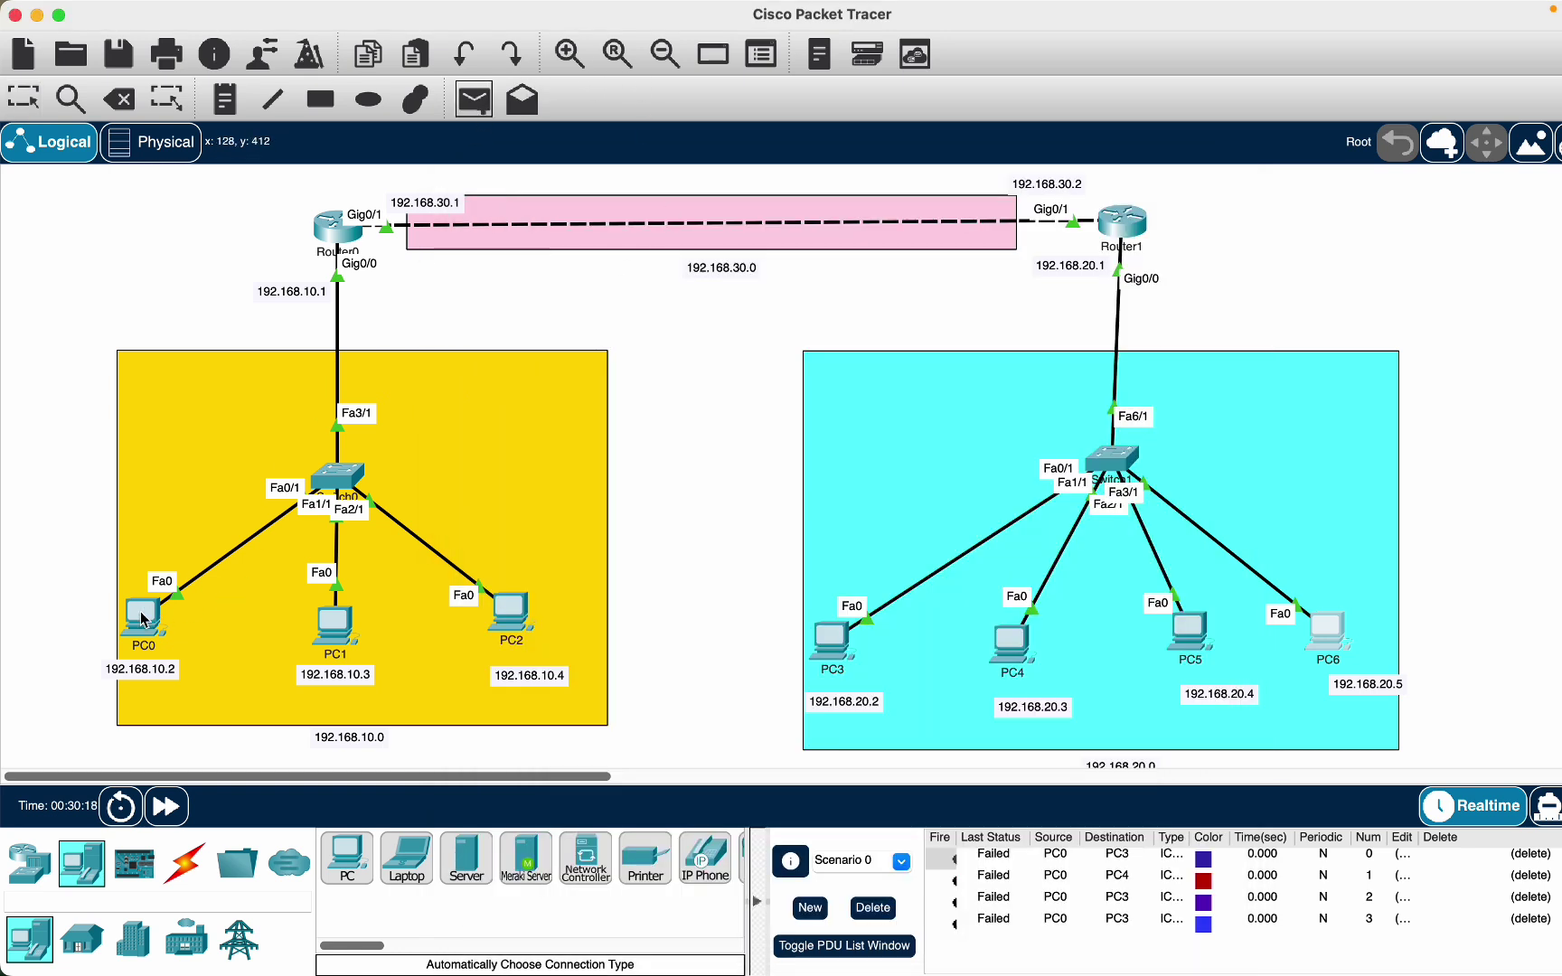
pyautogui.click(1008, 644)
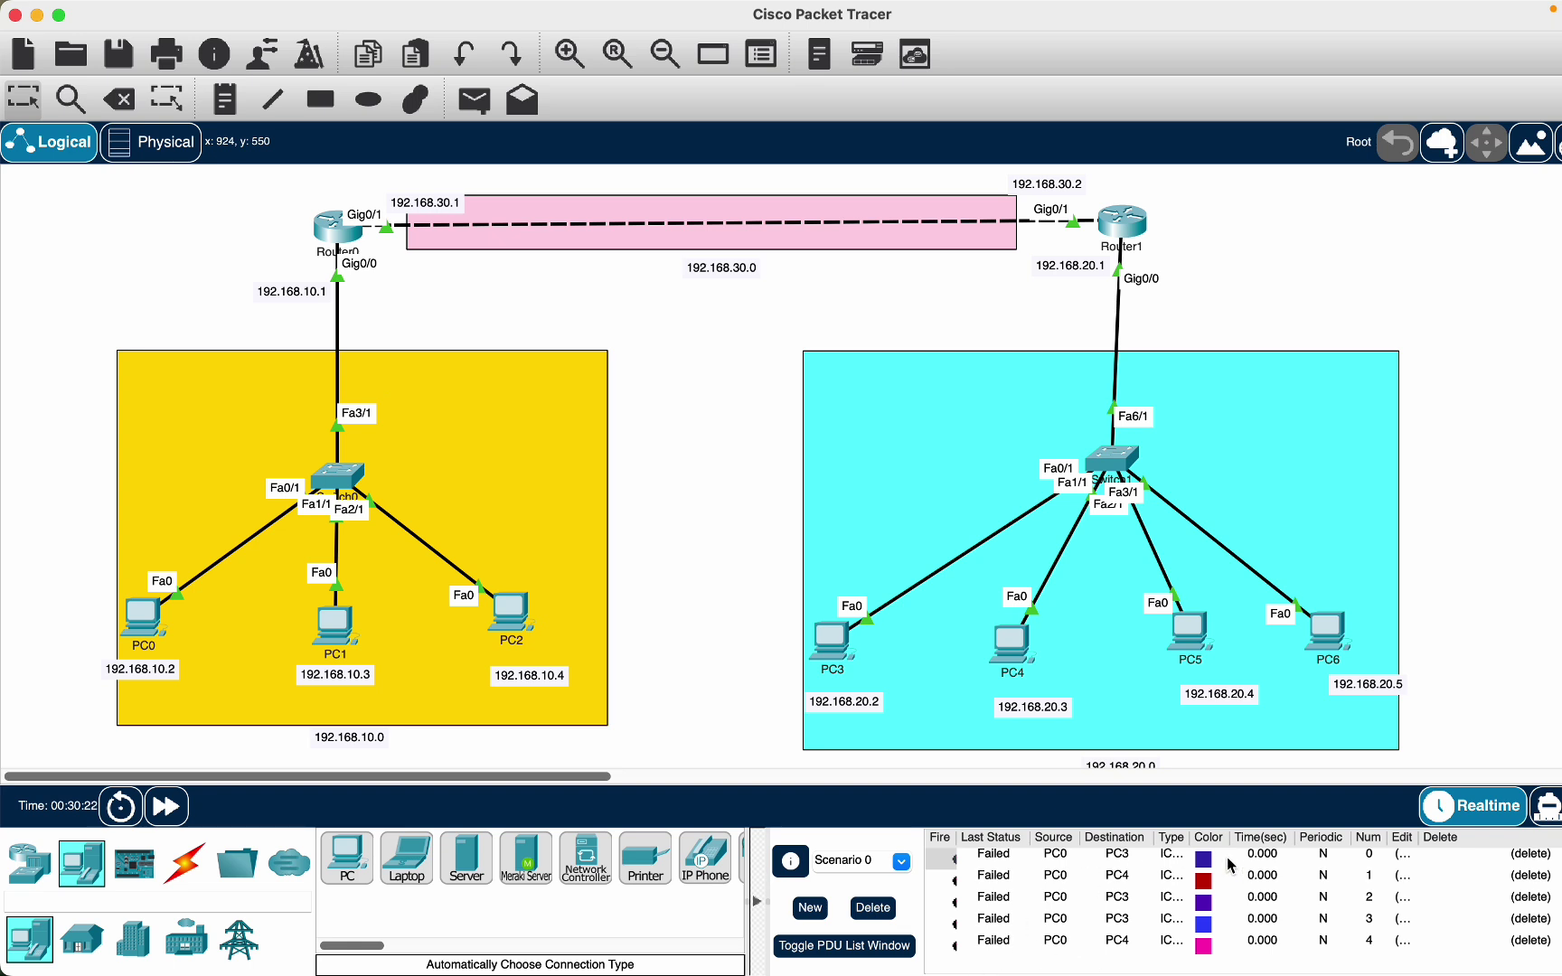
pyautogui.click(474, 100)
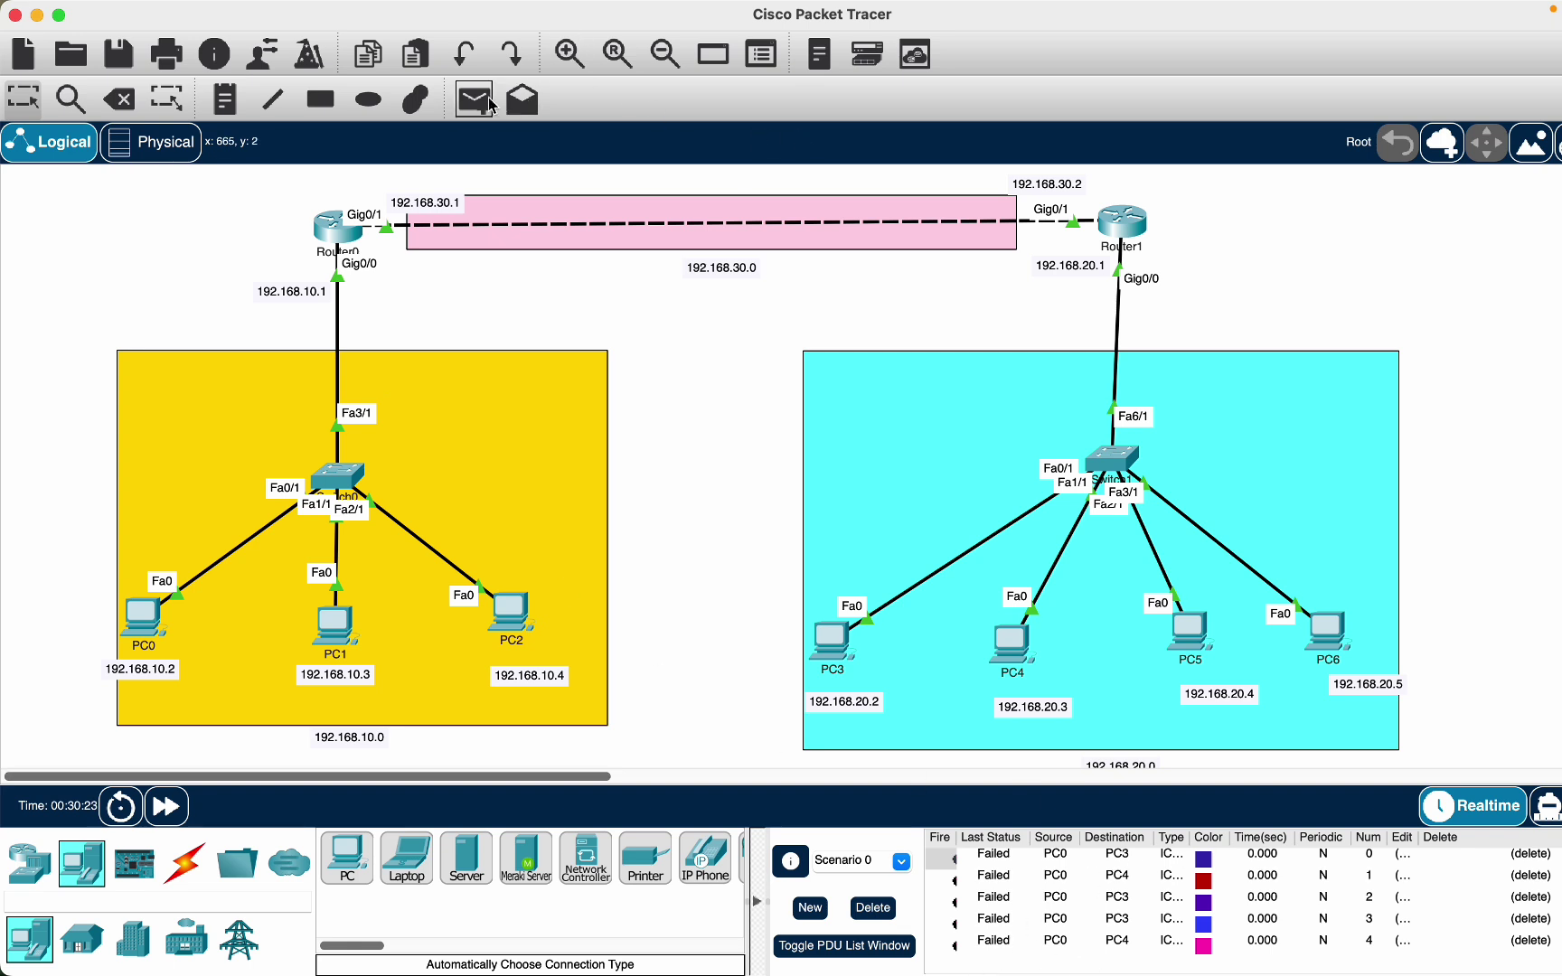
pyautogui.click(145, 623)
pyautogui.click(1121, 222)
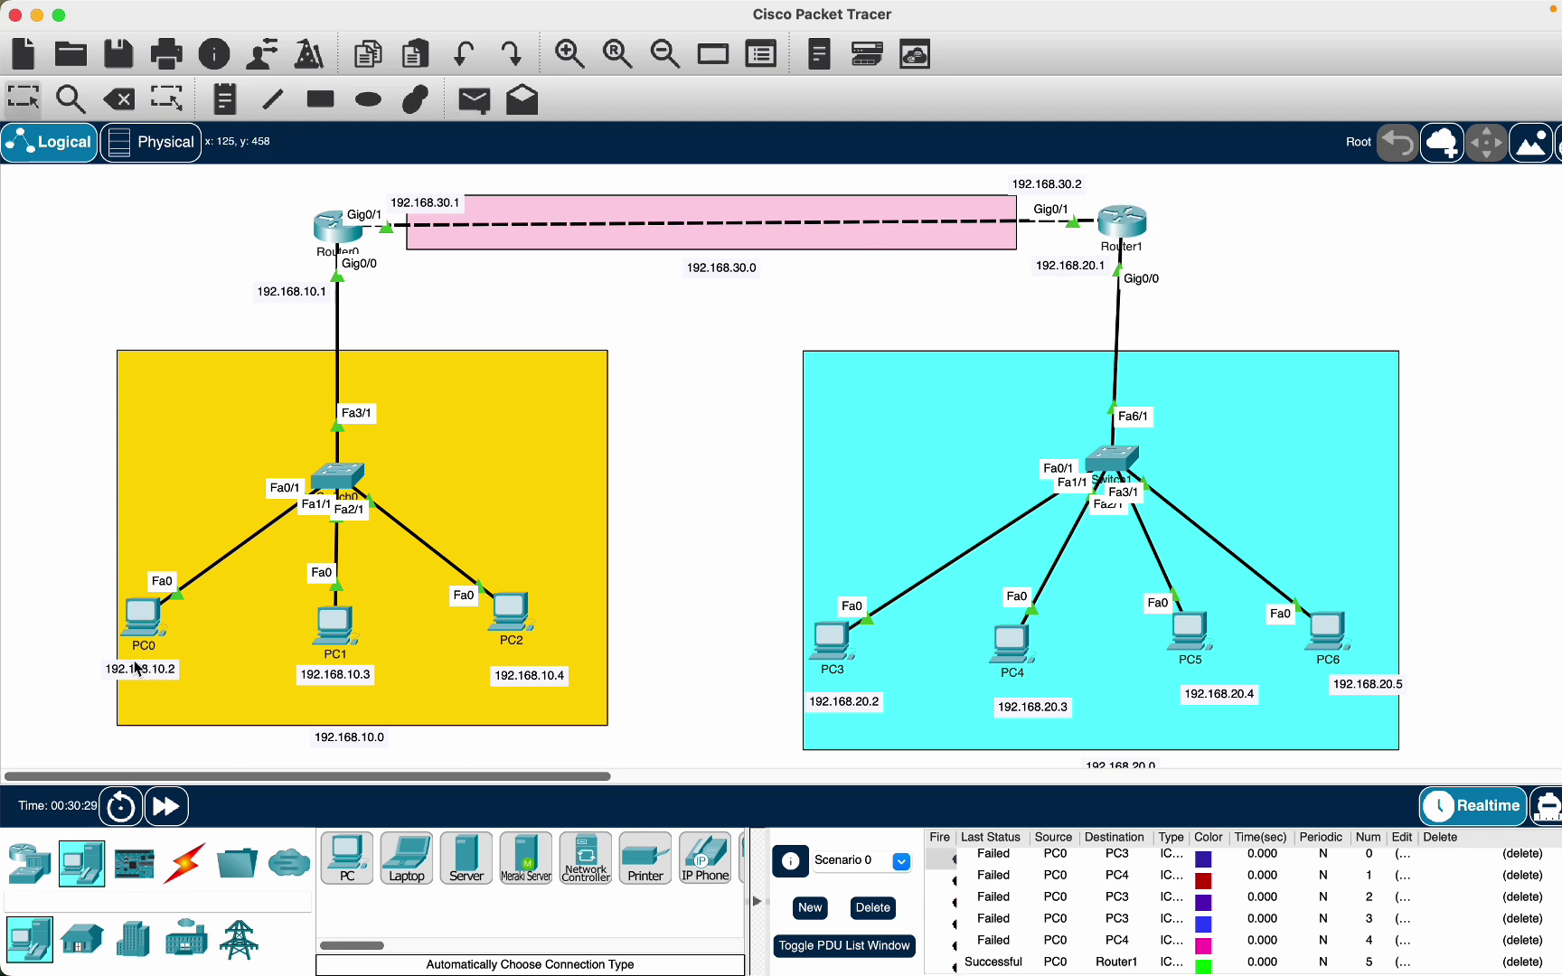
pyautogui.scroll(-1, 1188, 931)
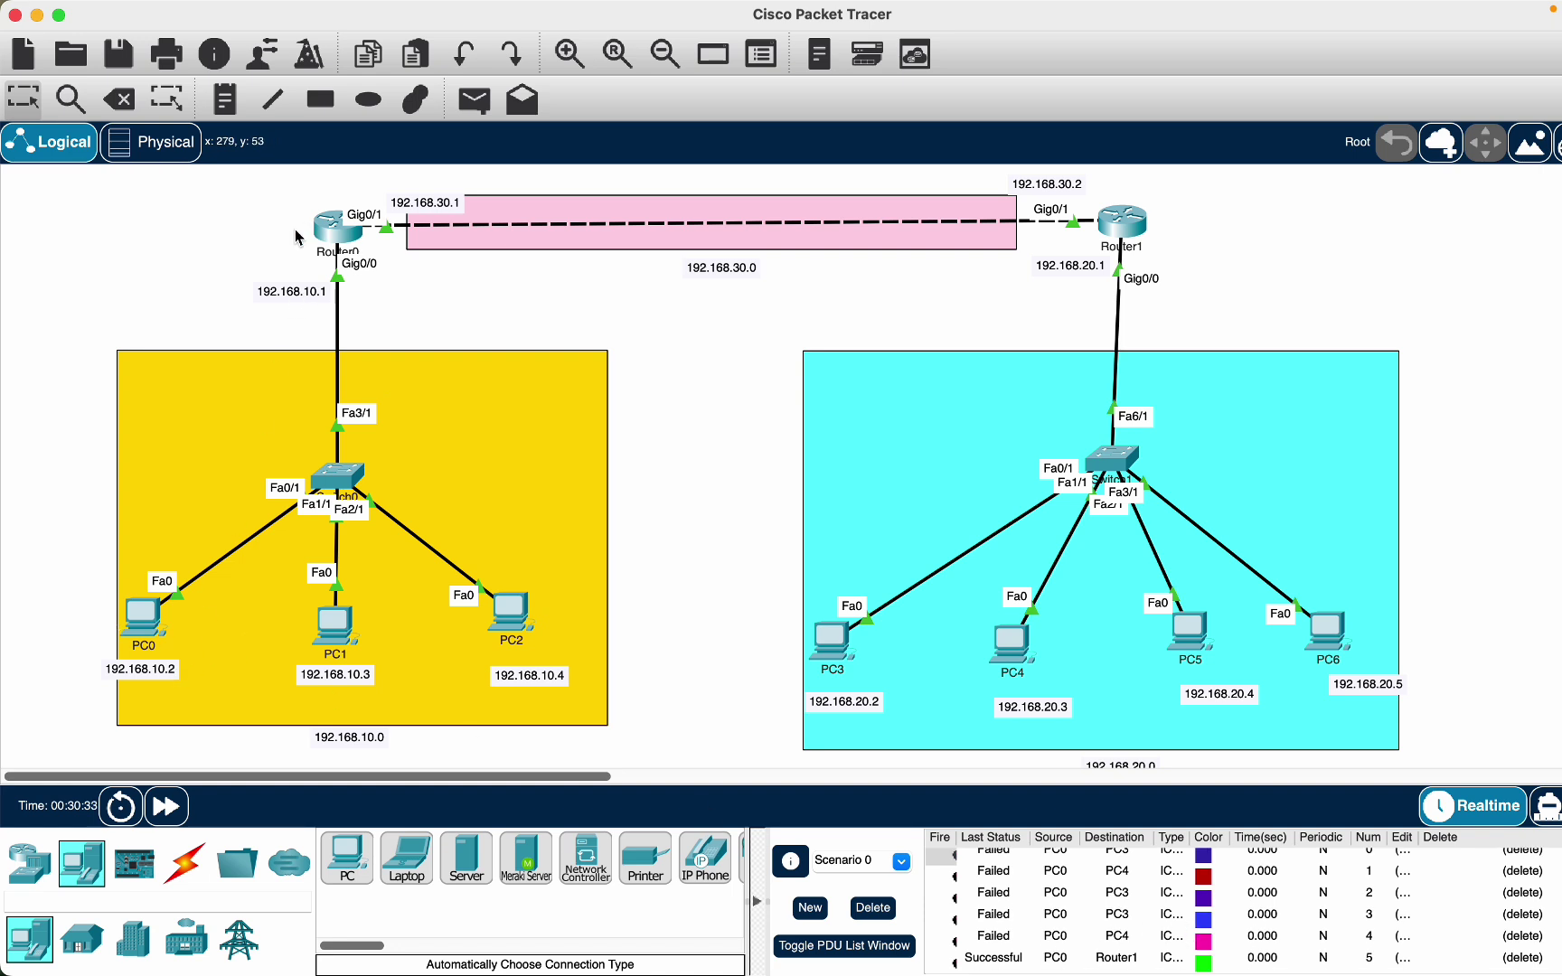
# Move the 192.168.10.1 label slightly closer to Router0, and send a simple PDU from PC0 to PC3, checking its status
pyautogui.moveTo(300, 294); pyautogui.dragTo(297, 277)
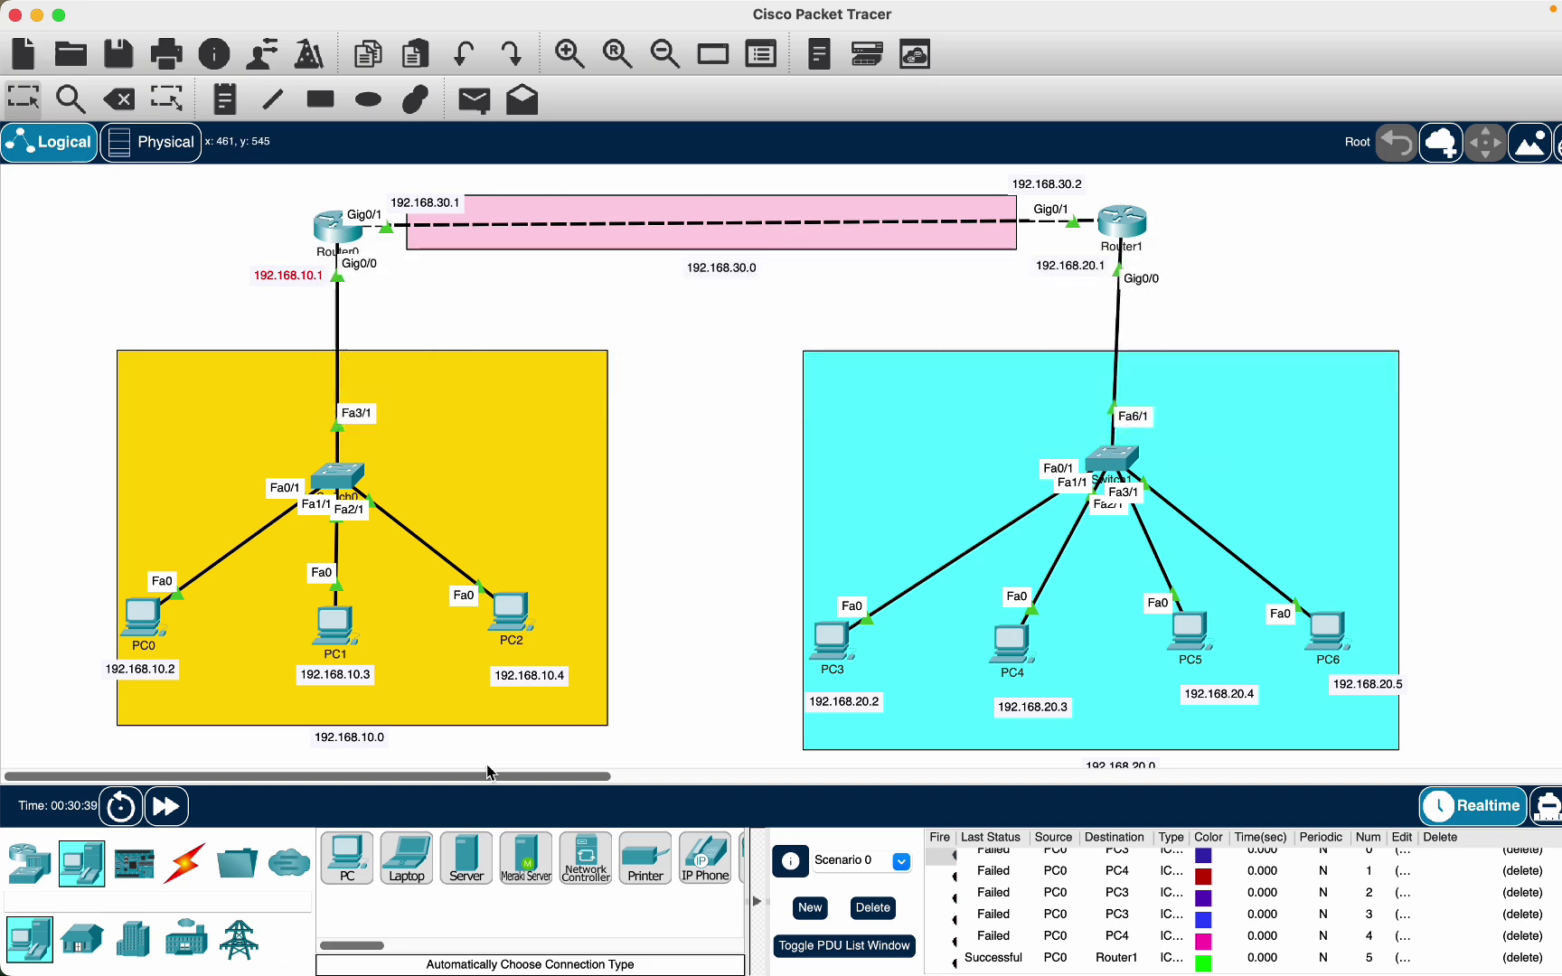
pyautogui.click(473, 99)
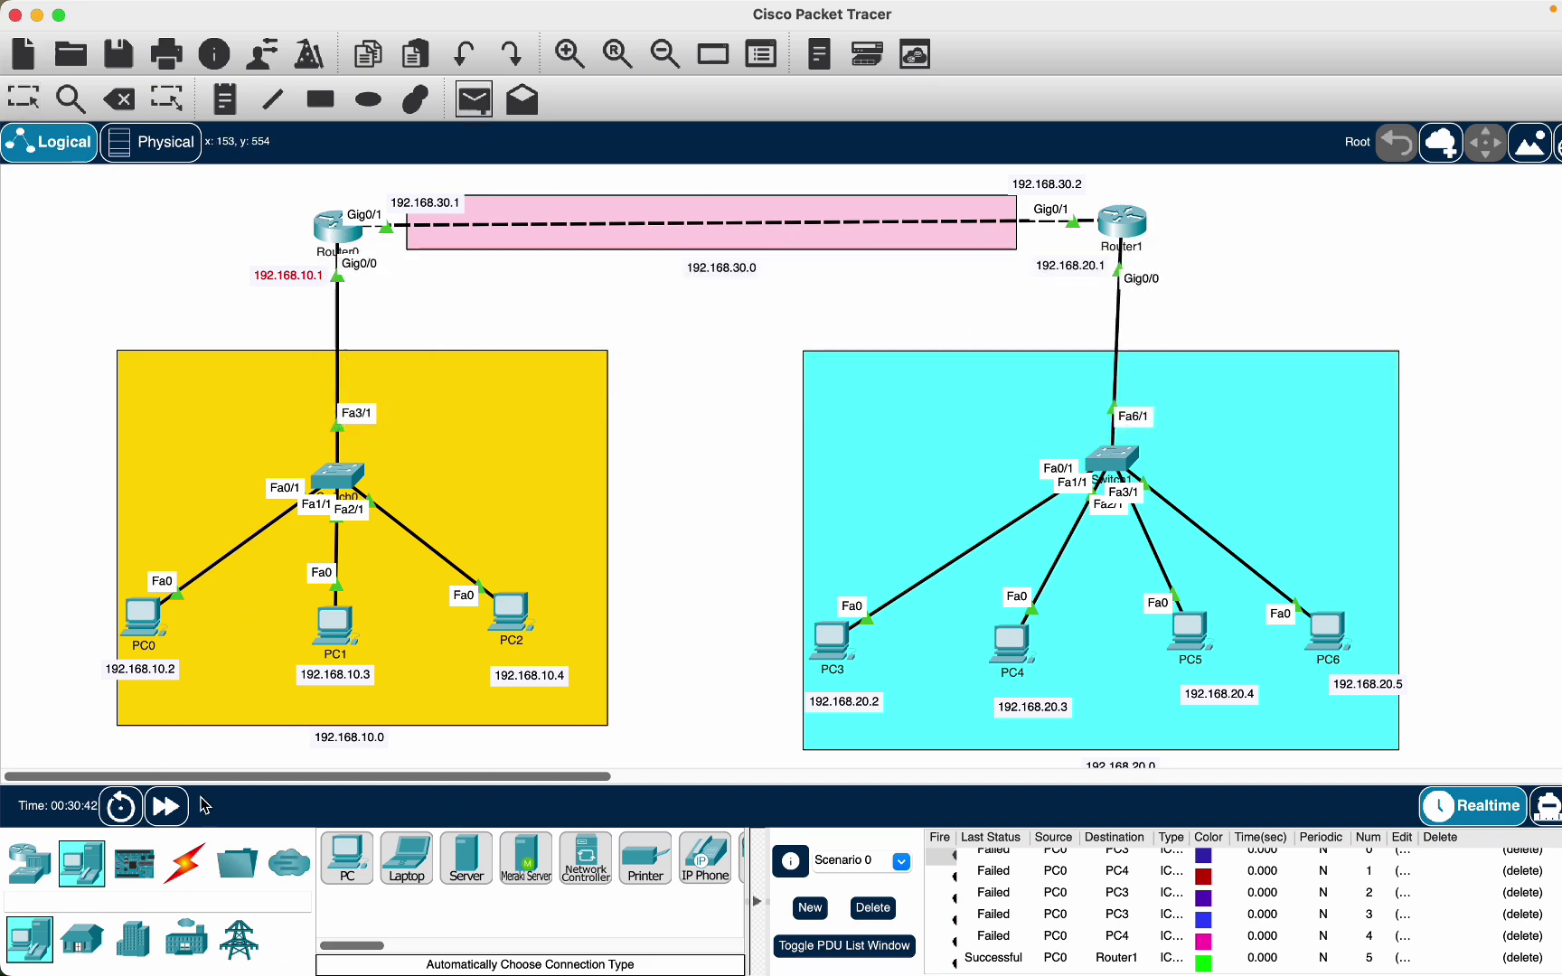
pyautogui.click(149, 618)
pyautogui.click(846, 639)
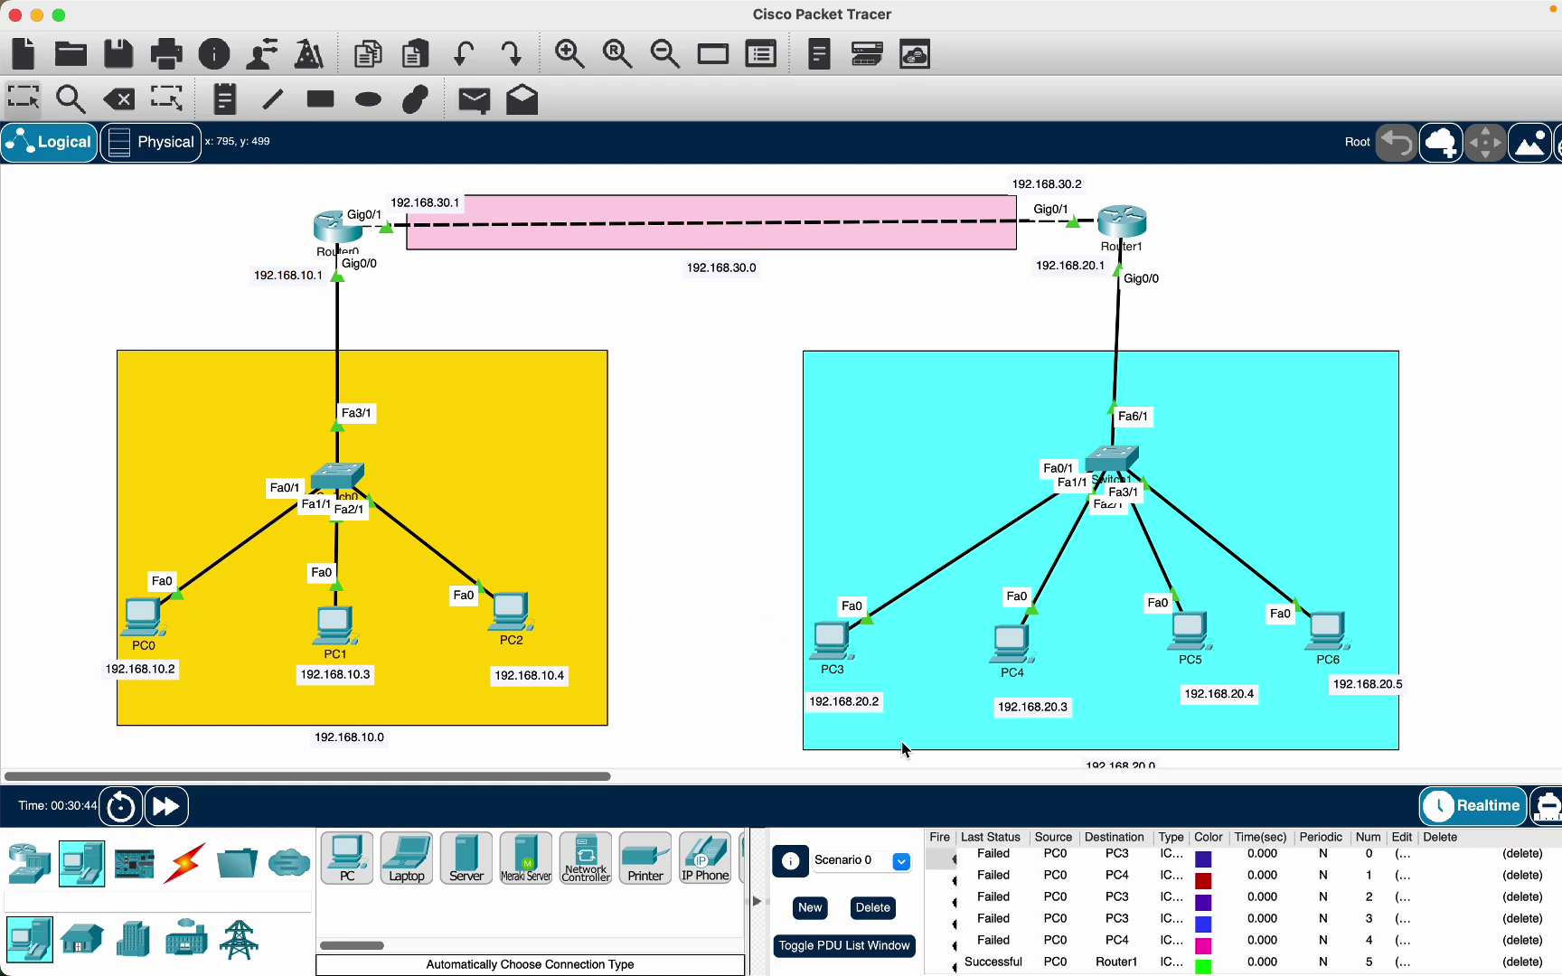
pyautogui.scroll(-1, 1158, 891)
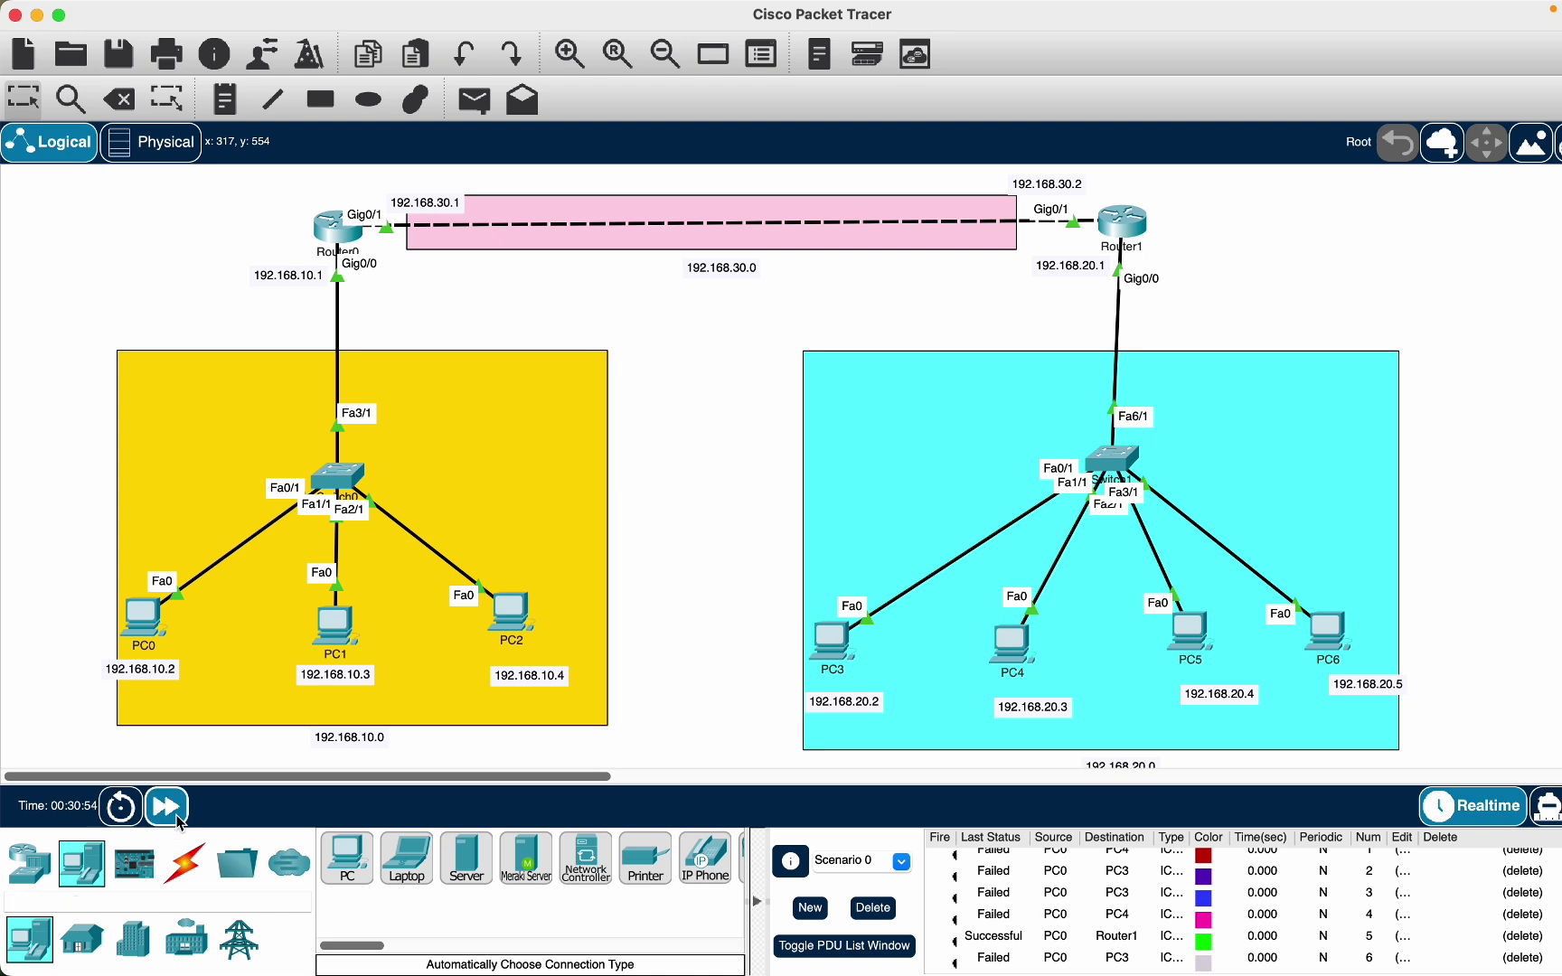
# Fast-forward the simulation time and send a simple PDU from PC0 to PC6
pyautogui.click(166, 805)
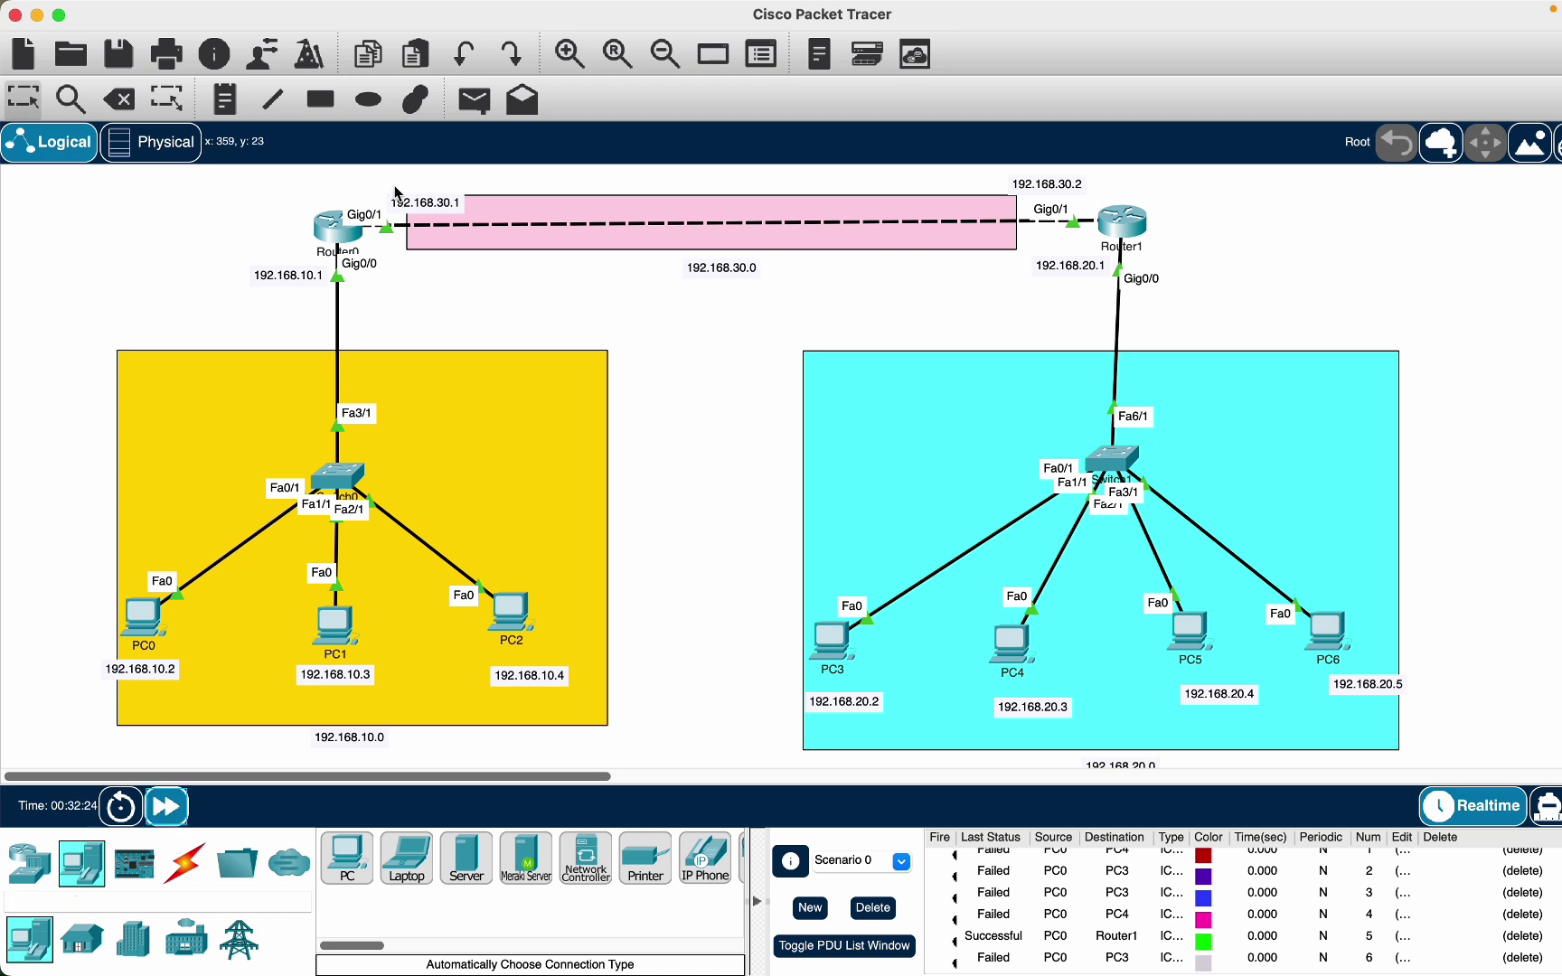
pyautogui.click(474, 101)
pyautogui.click(147, 619)
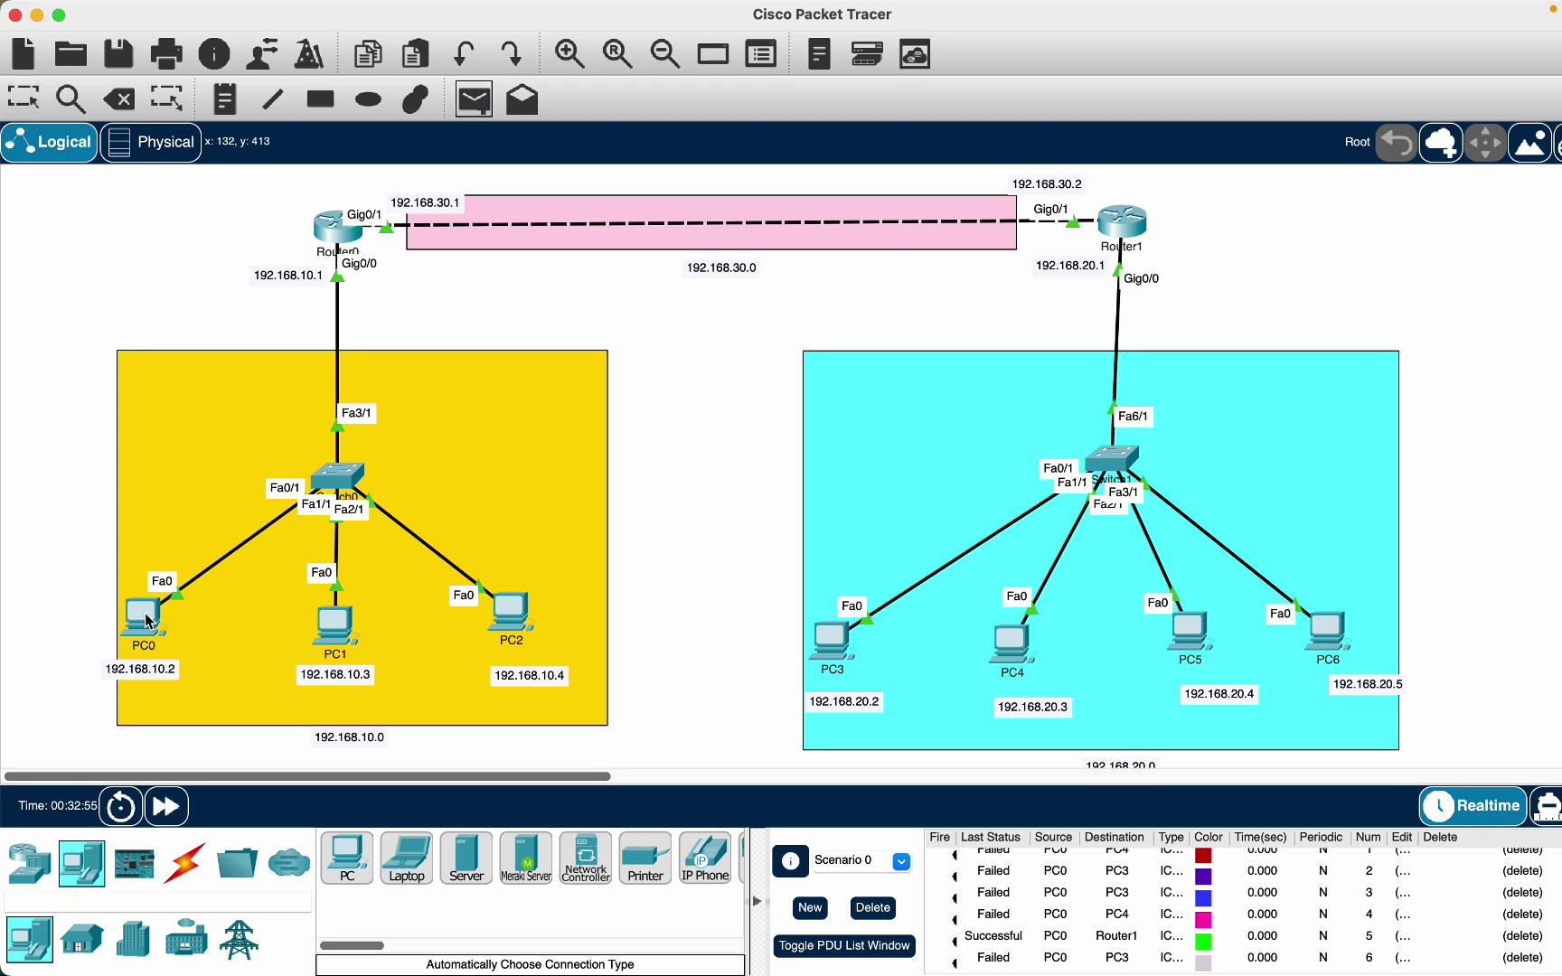
pyautogui.click(1332, 640)
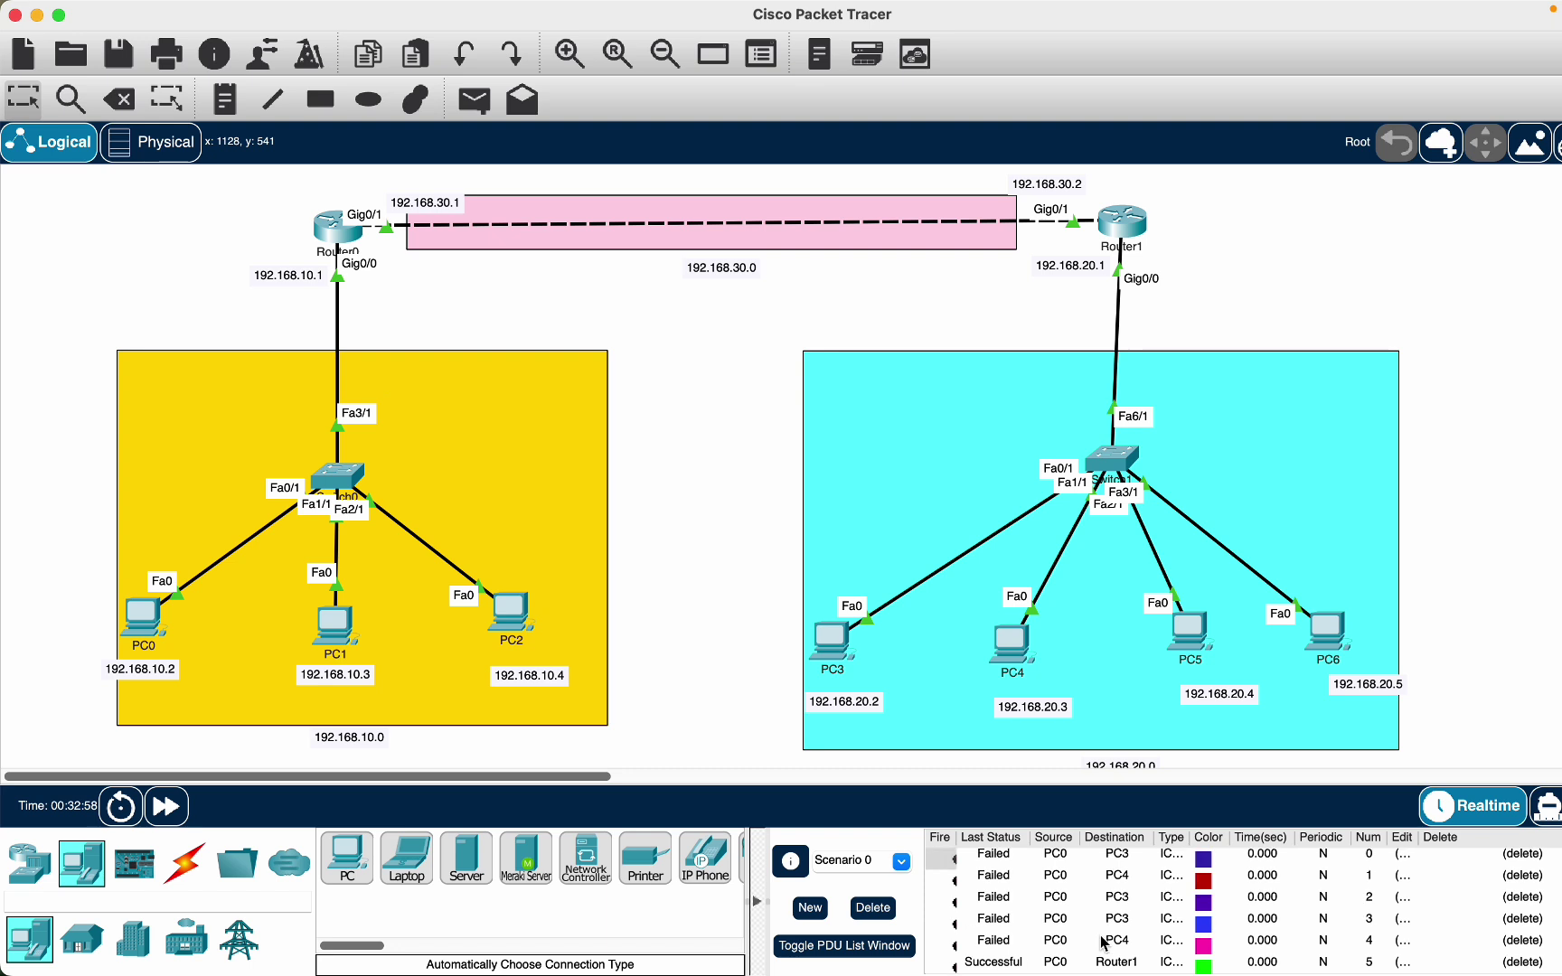
# Delete all PDUs of Scenario 0 and ping 192.168.20.5 from PC0's Command Prompt
pyautogui.click(875, 911)
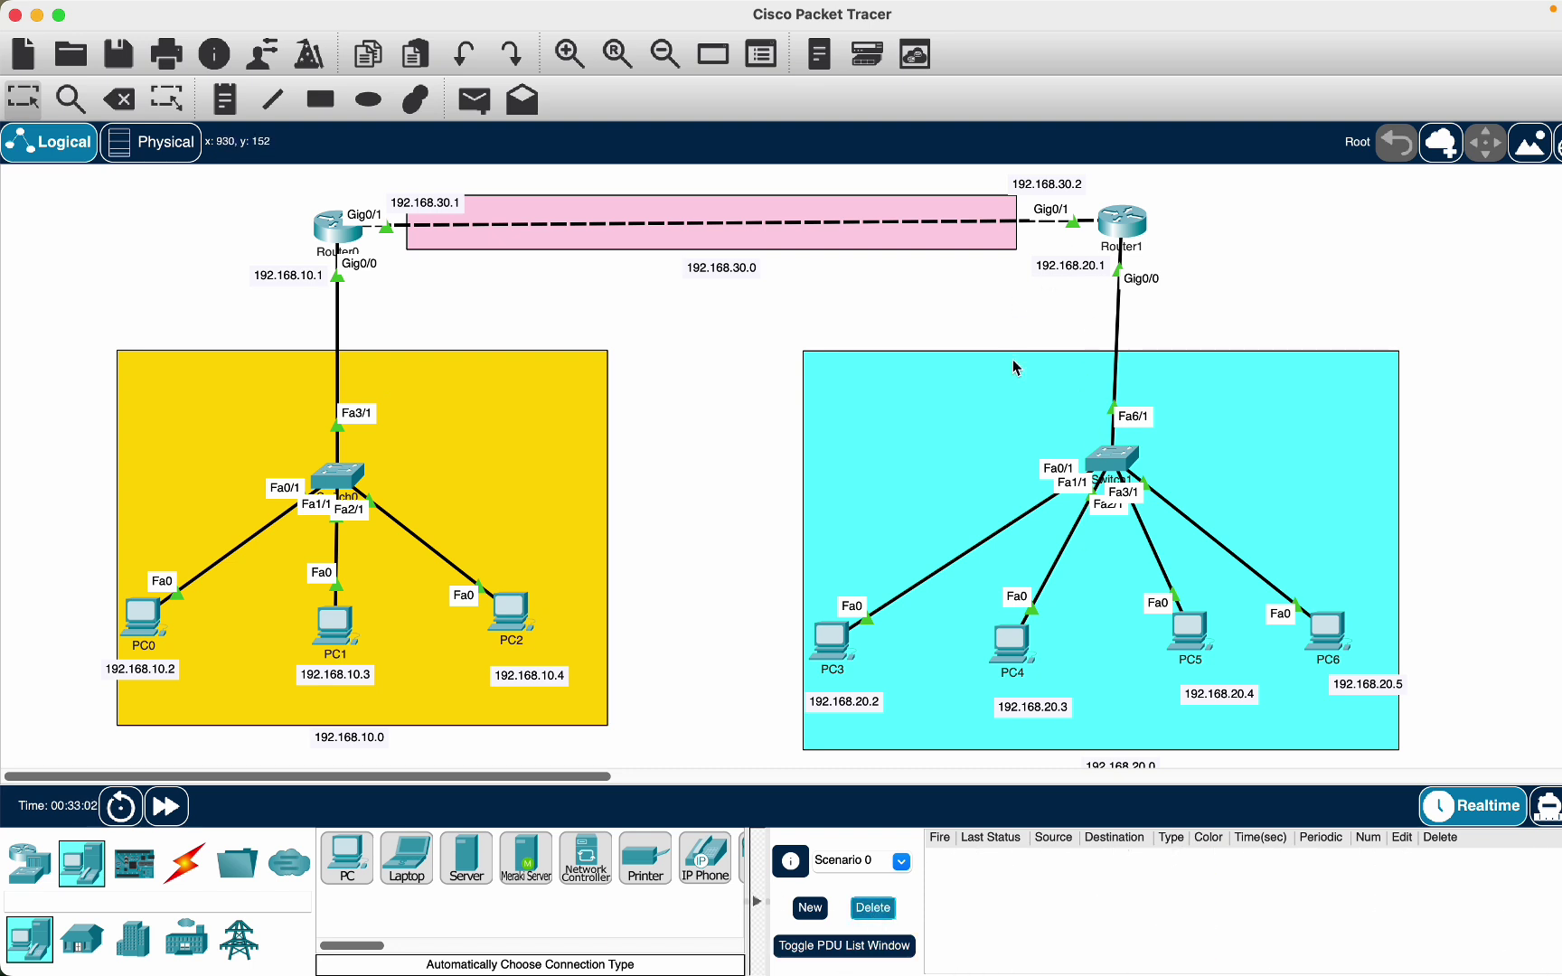
pyautogui.click(143, 619)
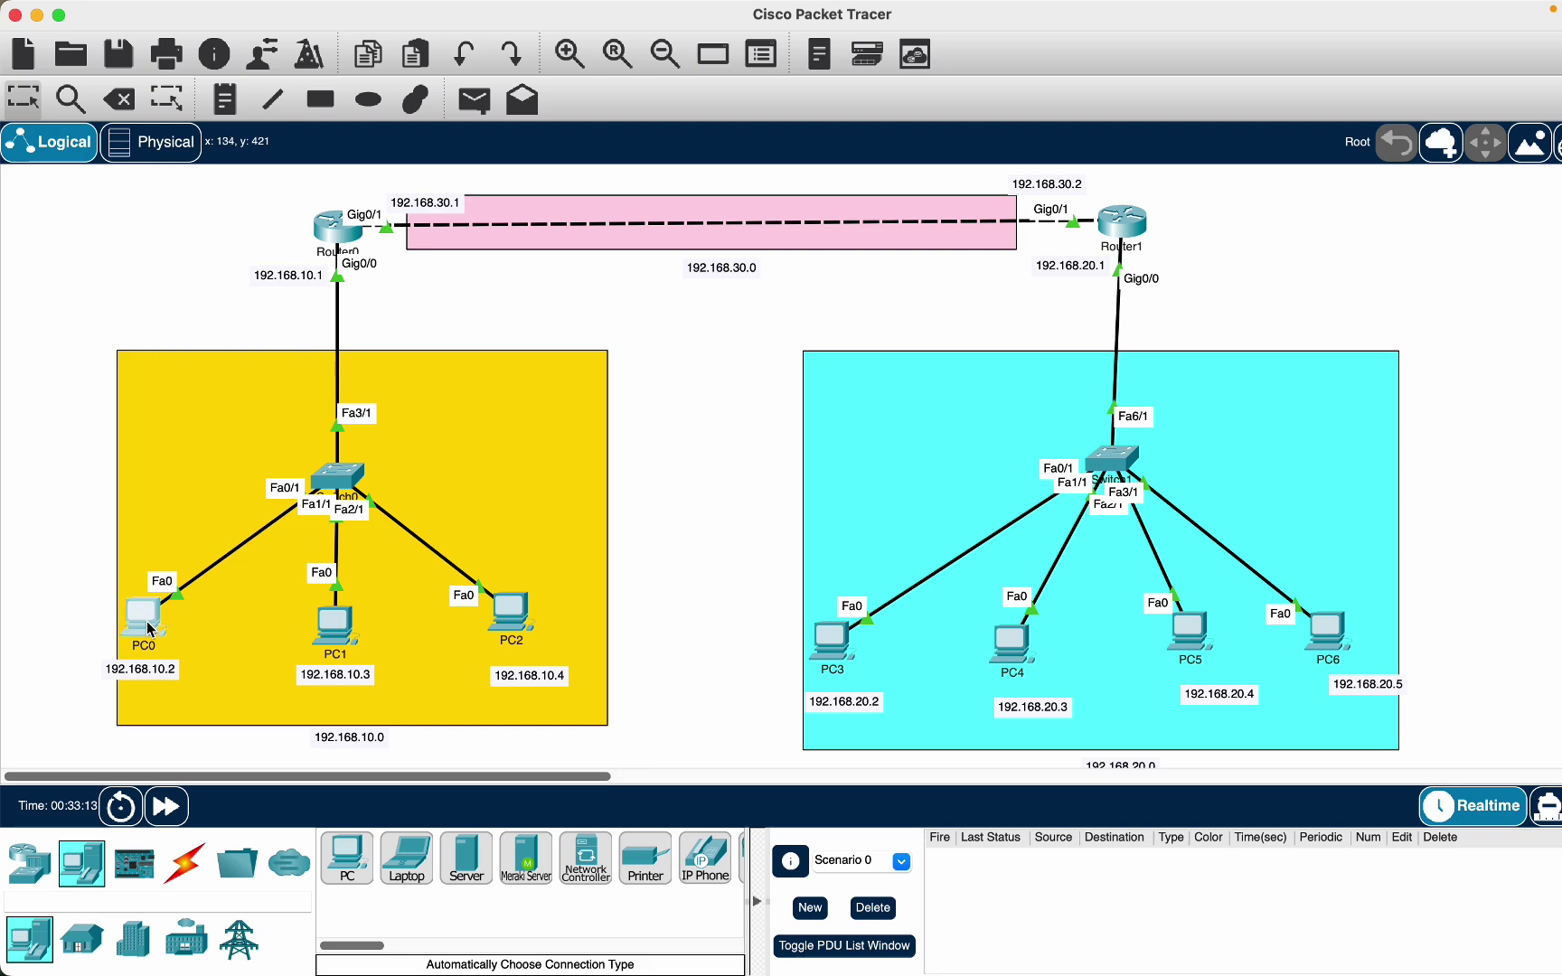
pyautogui.click(978, 303)
pyautogui.moveTo(1014, 176); pyautogui.dragTo(703, 199)
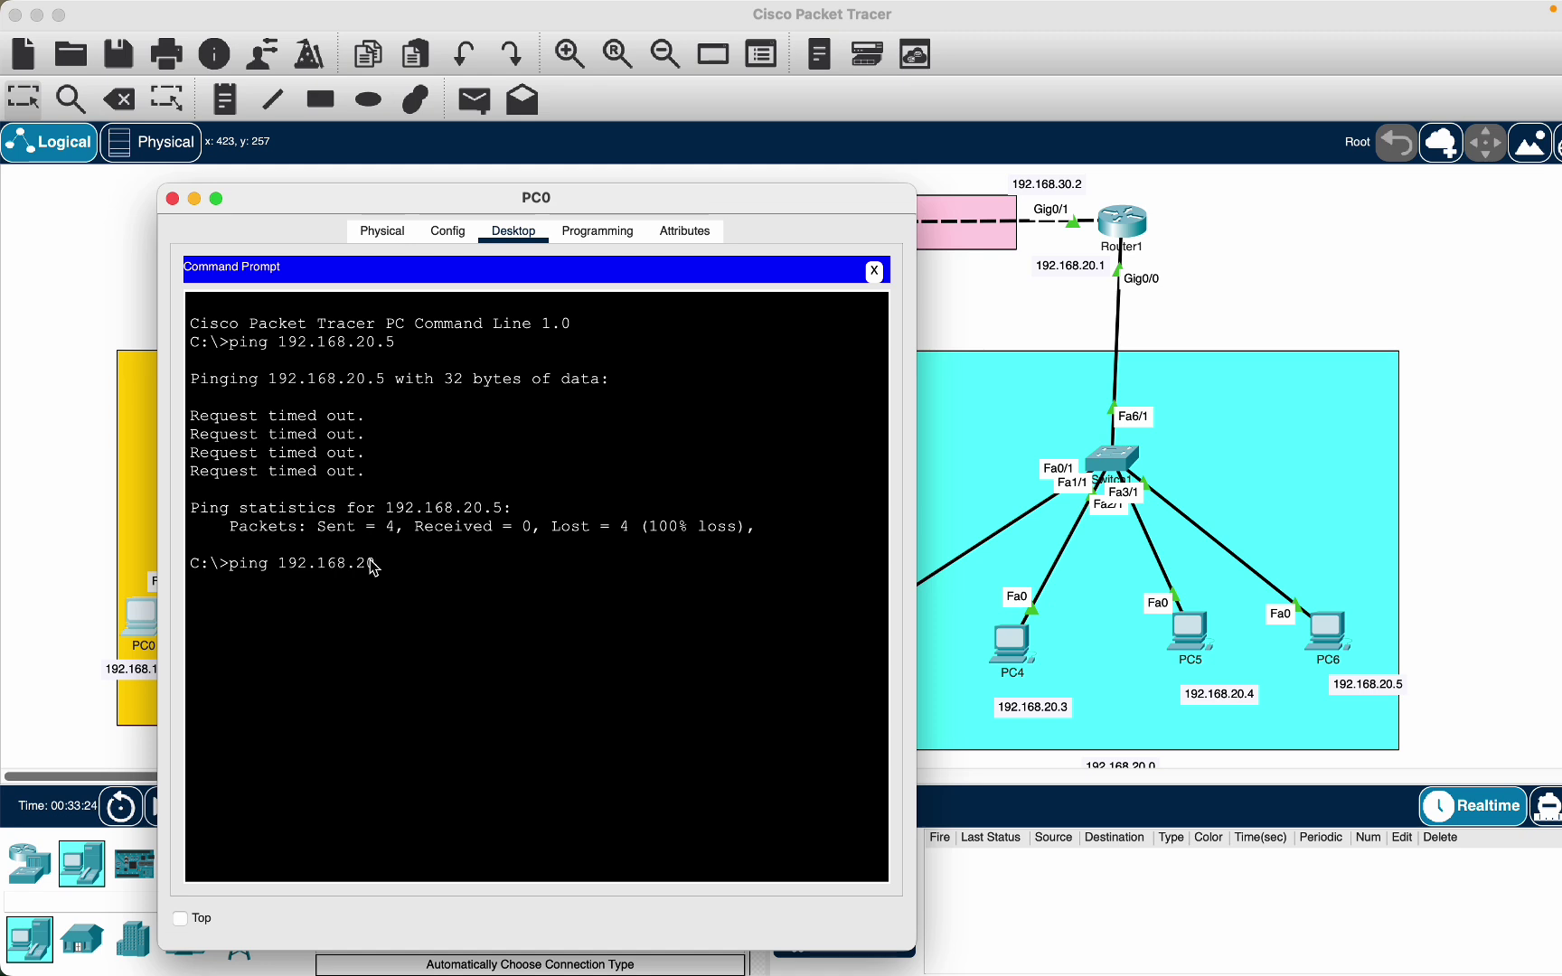
pyautogui.press('Return')
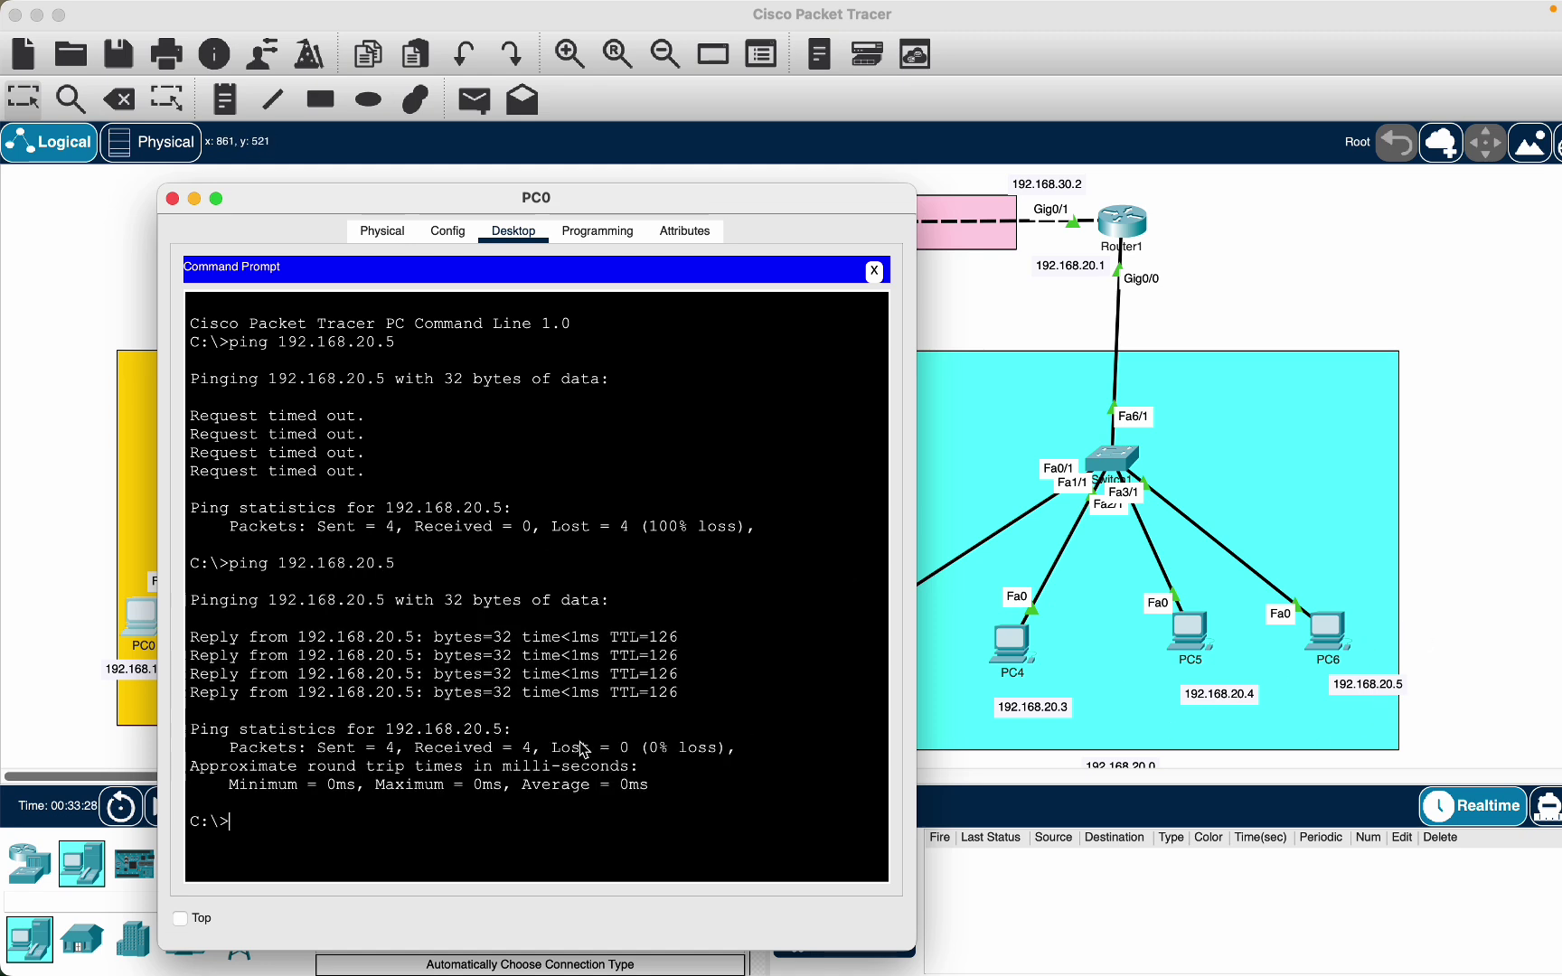
# Review the latest ping command and its replies in PC0's Command Prompt, and close PC0's window
pyautogui.moveTo(188, 563); pyautogui.dragTo(261, 571)
pyautogui.moveTo(395, 563); pyautogui.dragTo(282, 570)
pyautogui.moveTo(679, 692); pyautogui.dragTo(189, 633)
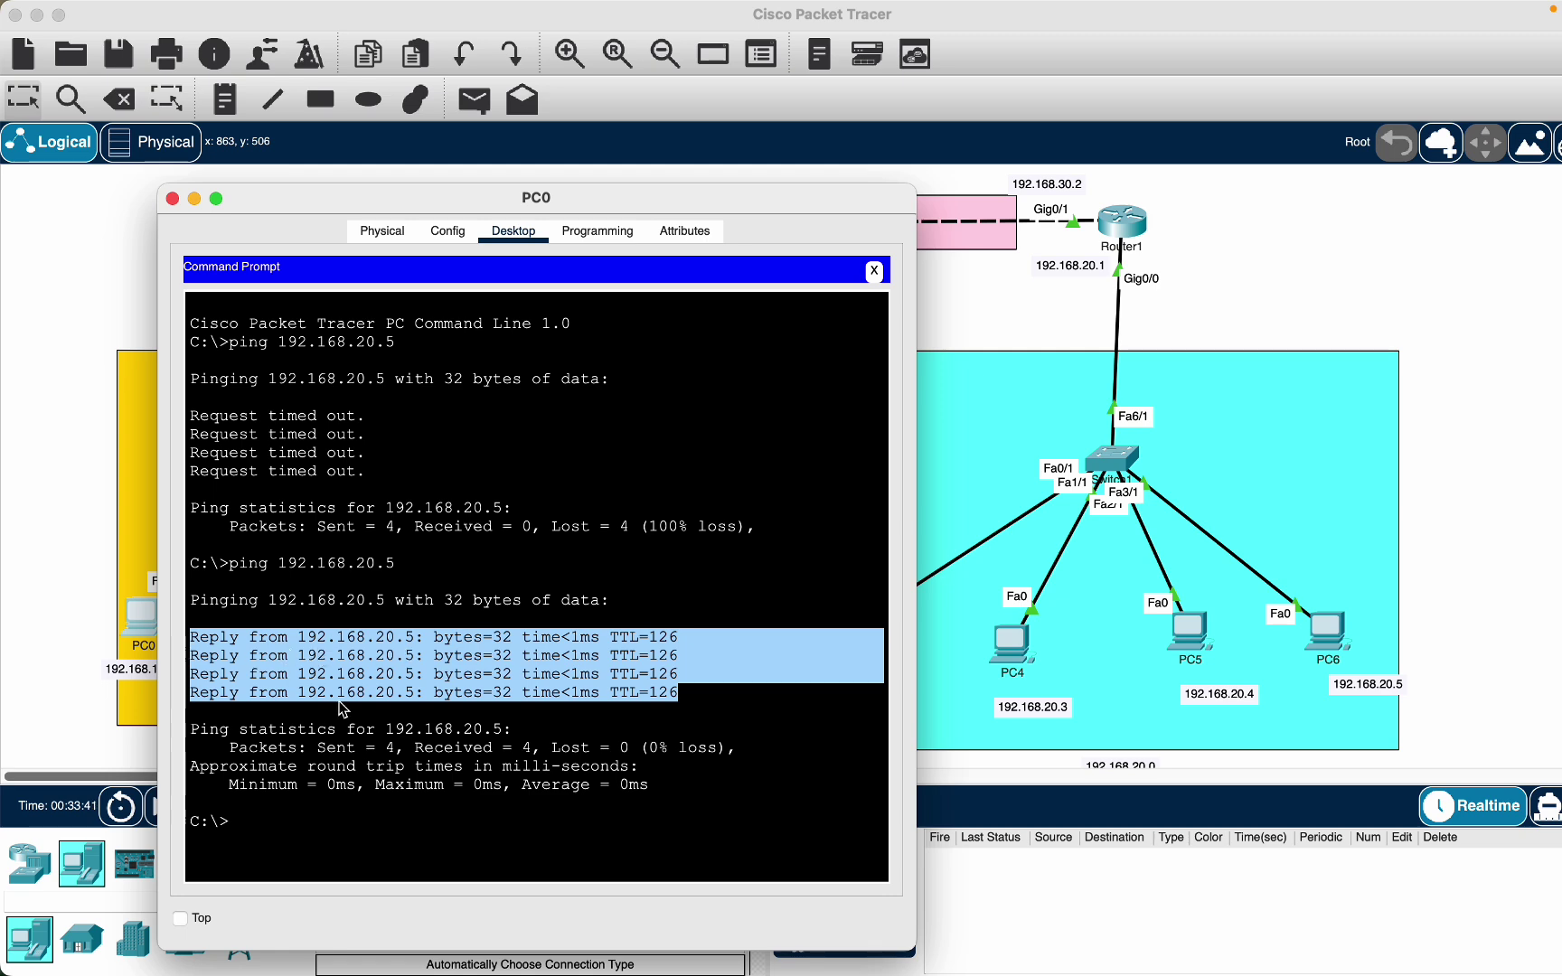
pyautogui.click(709, 801)
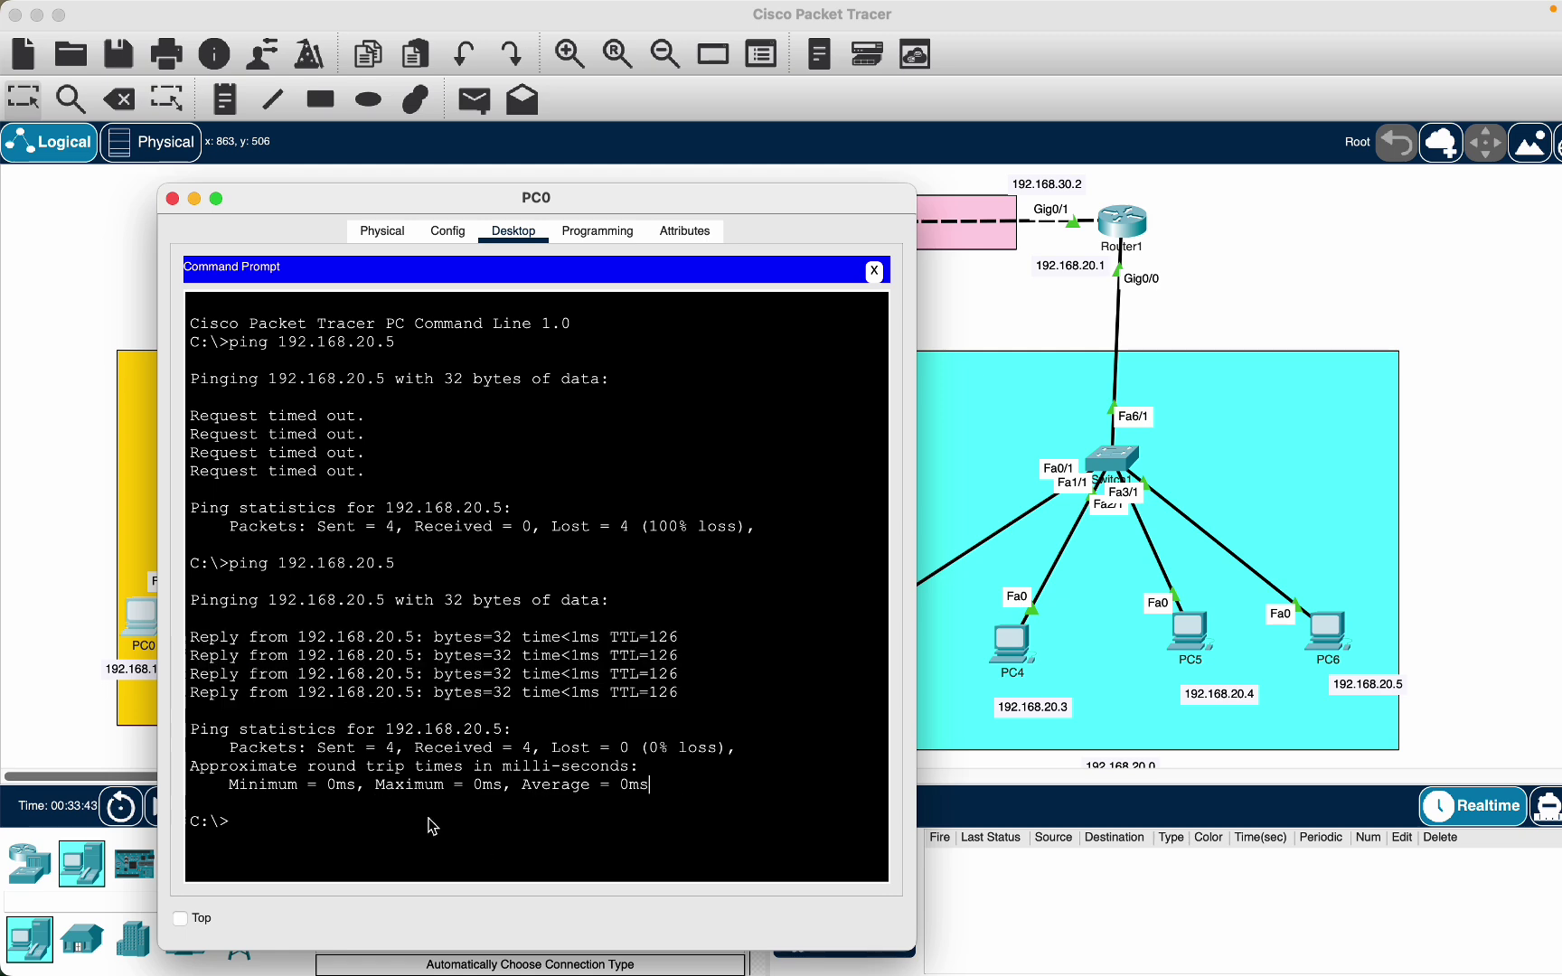
pyautogui.click(172, 198)
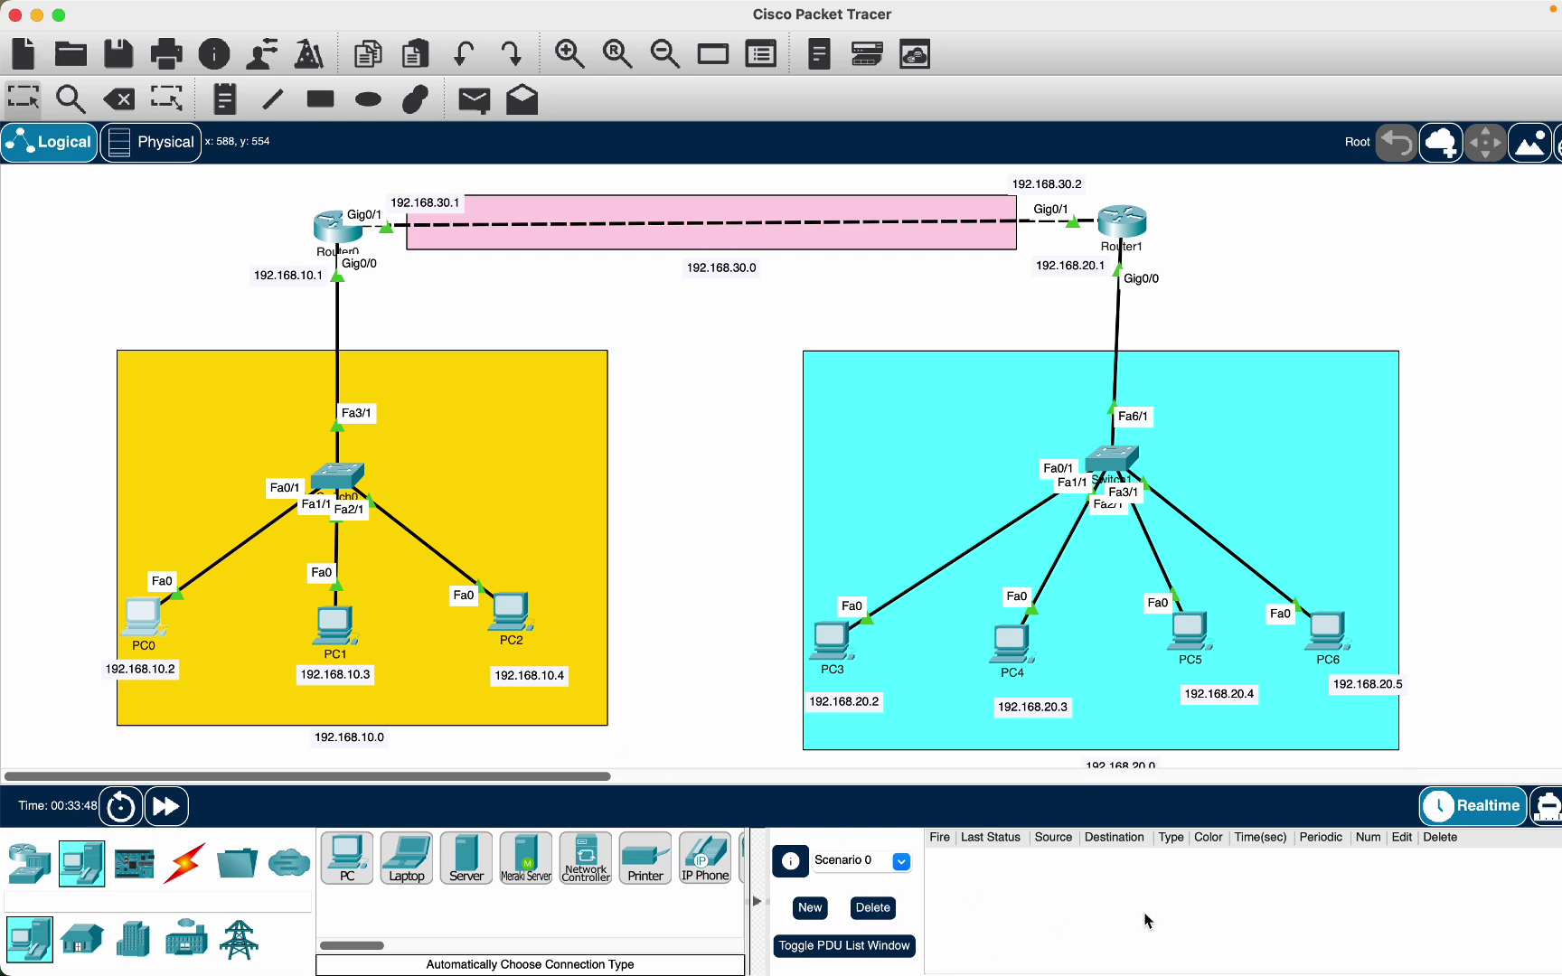
# Send simple PDUs from PC0 to PC6 and from PC1 to PC4, and check their status in the PDU list
pyautogui.click(473, 100)
pyautogui.click(143, 616)
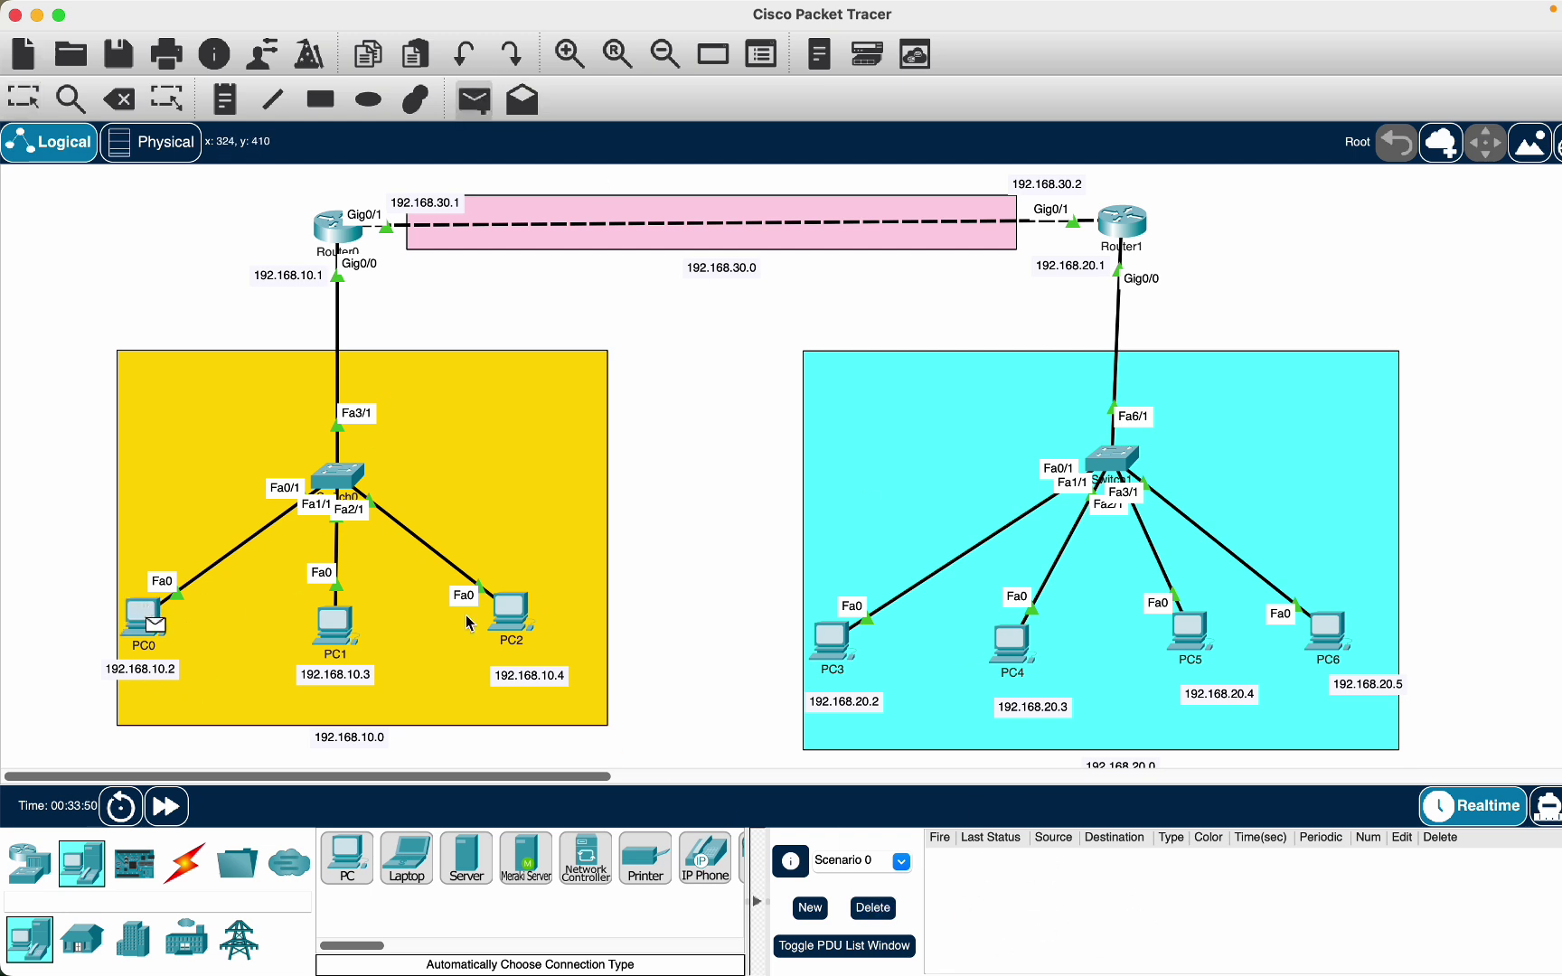
pyautogui.click(1327, 632)
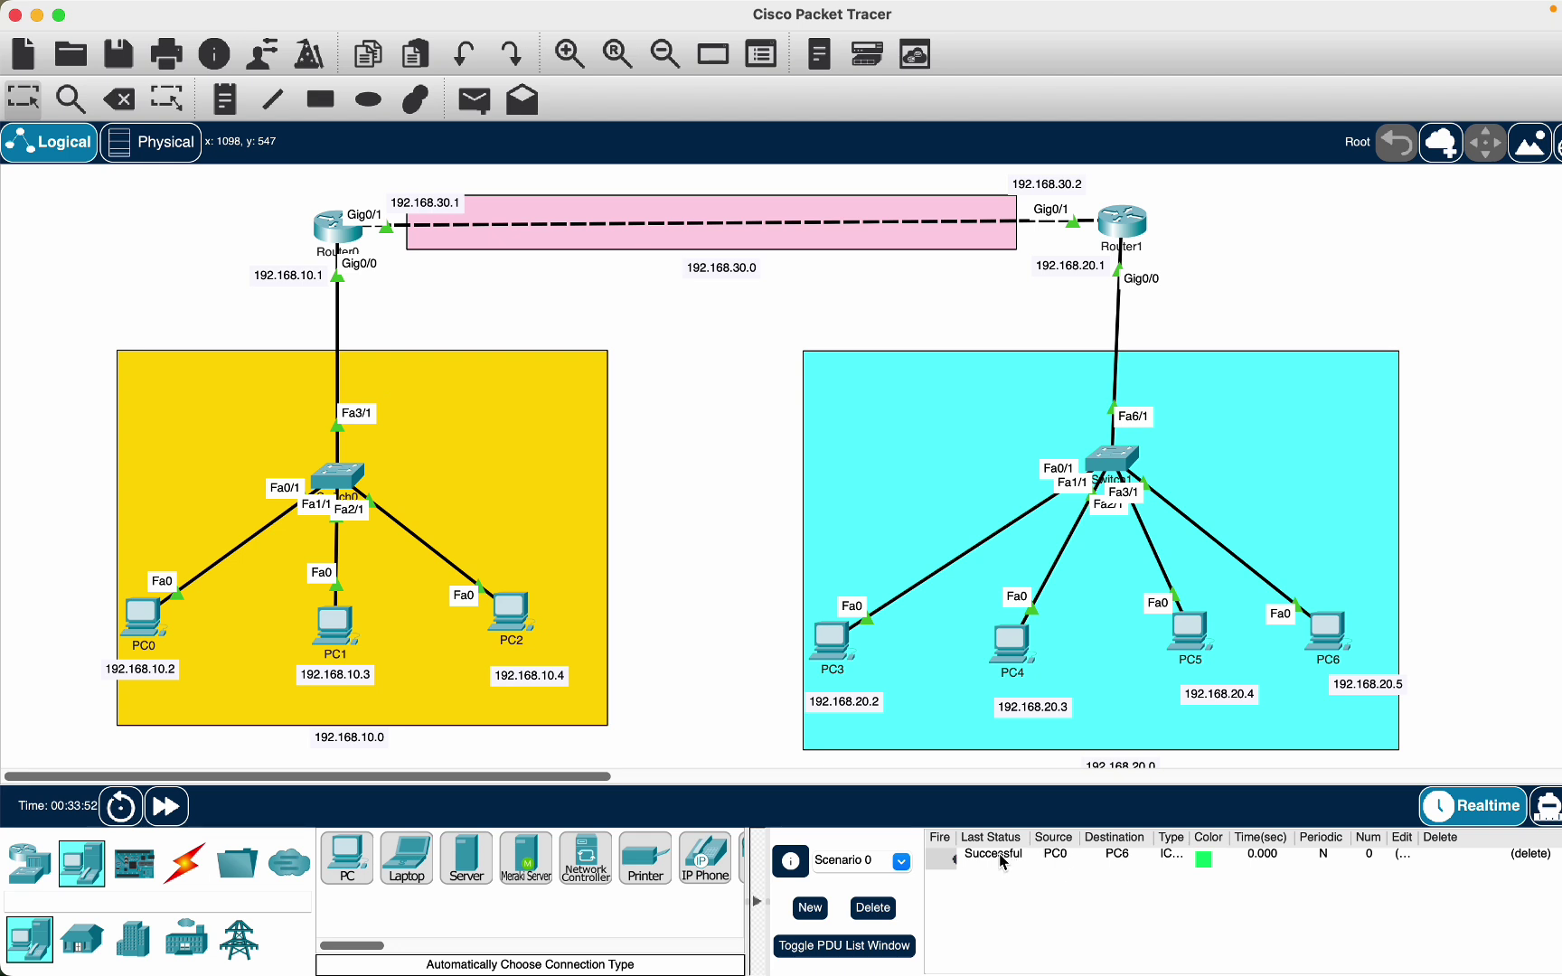
pyautogui.click(474, 99)
pyautogui.click(336, 623)
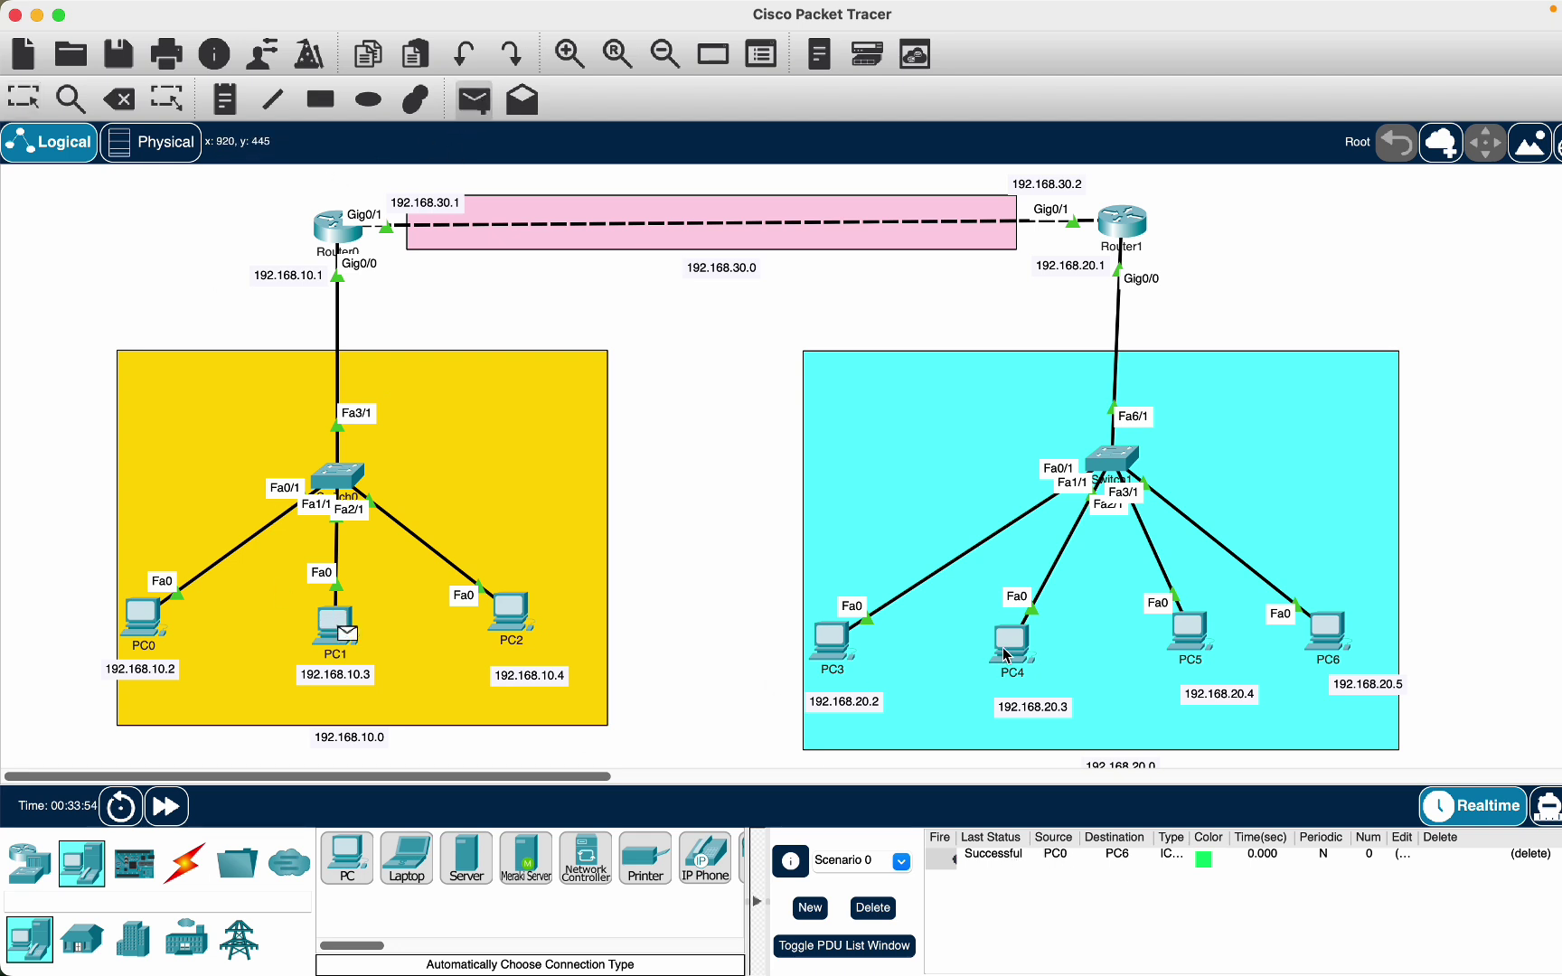
pyautogui.click(1006, 652)
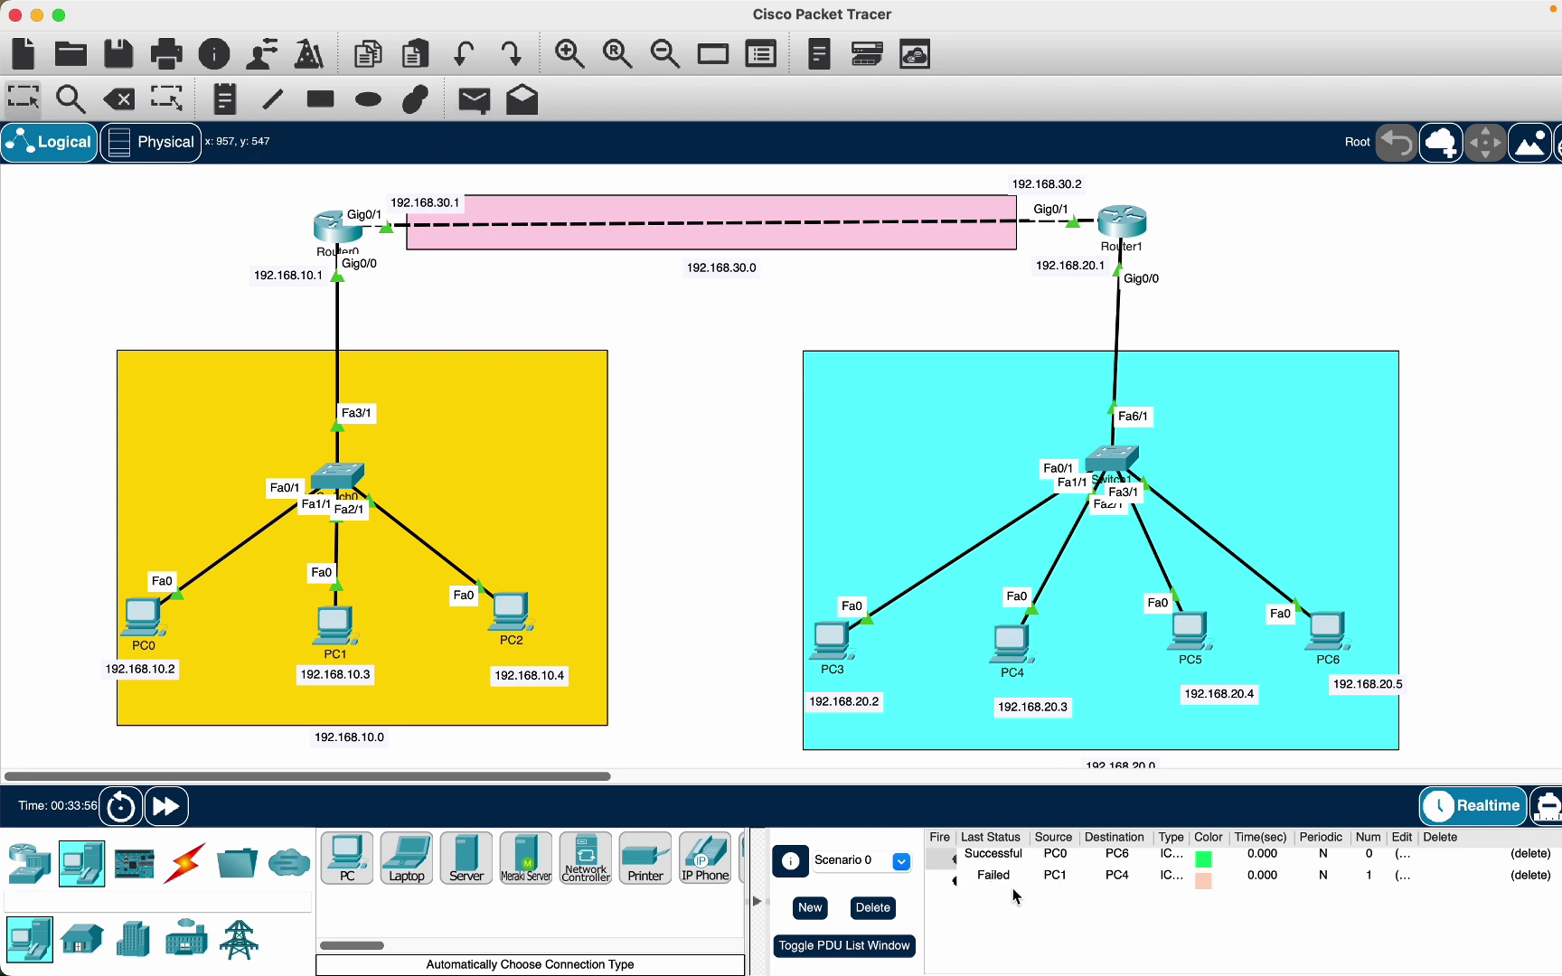
# Send simple PDUs from PC0 to PC5 and again from PC0 to PC6
pyautogui.click(474, 107)
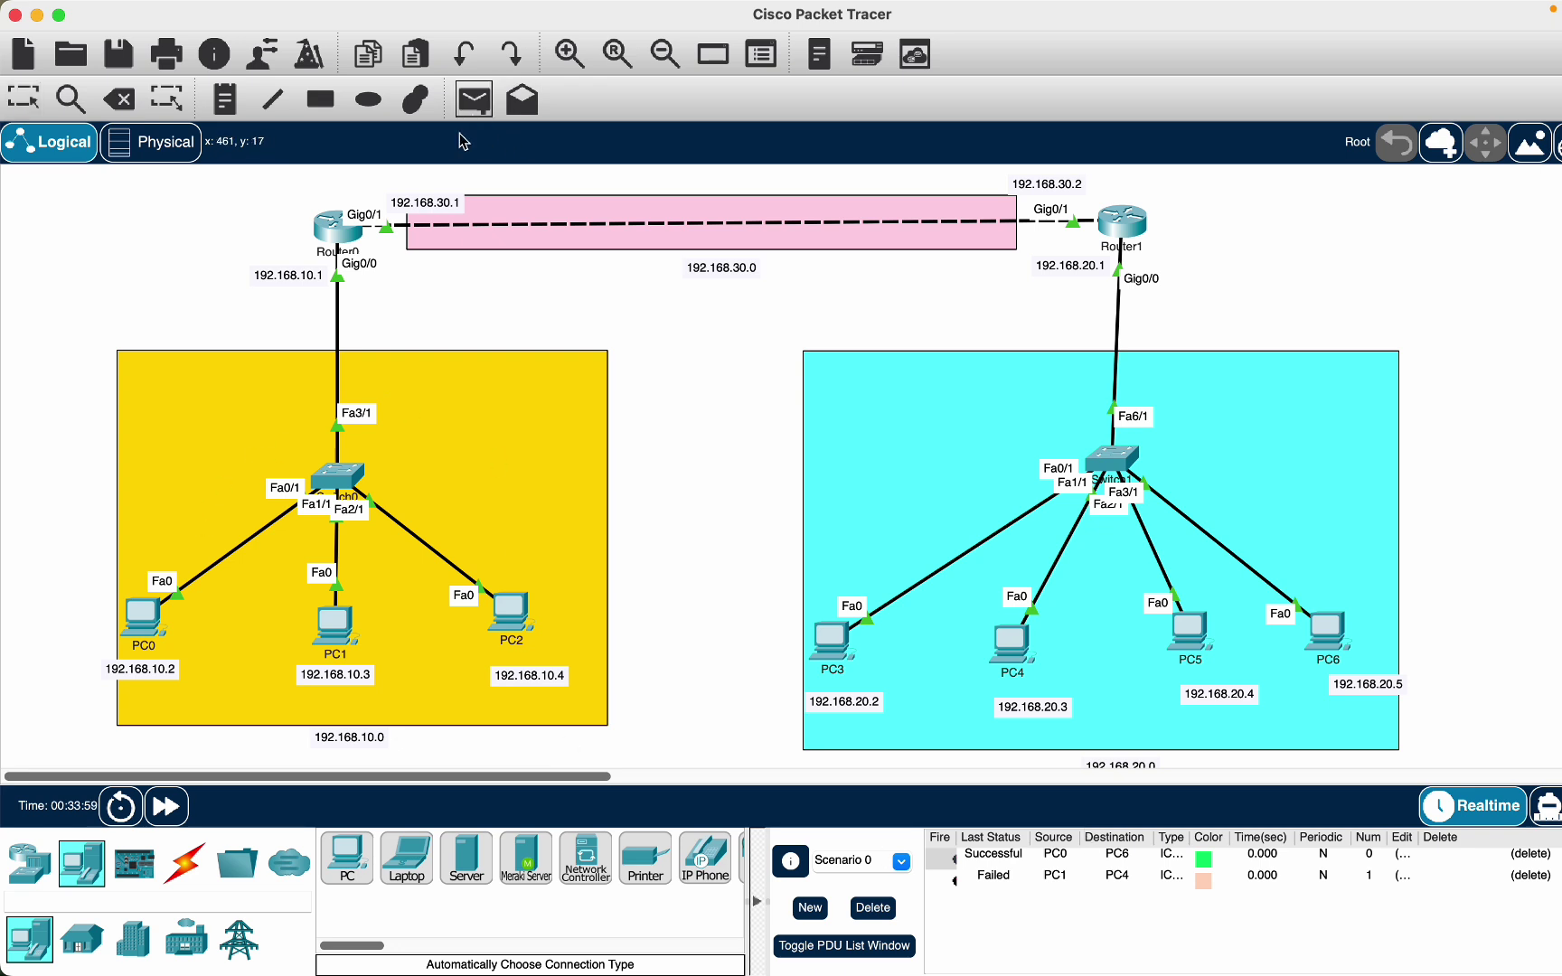
pyautogui.click(149, 622)
pyautogui.click(1193, 632)
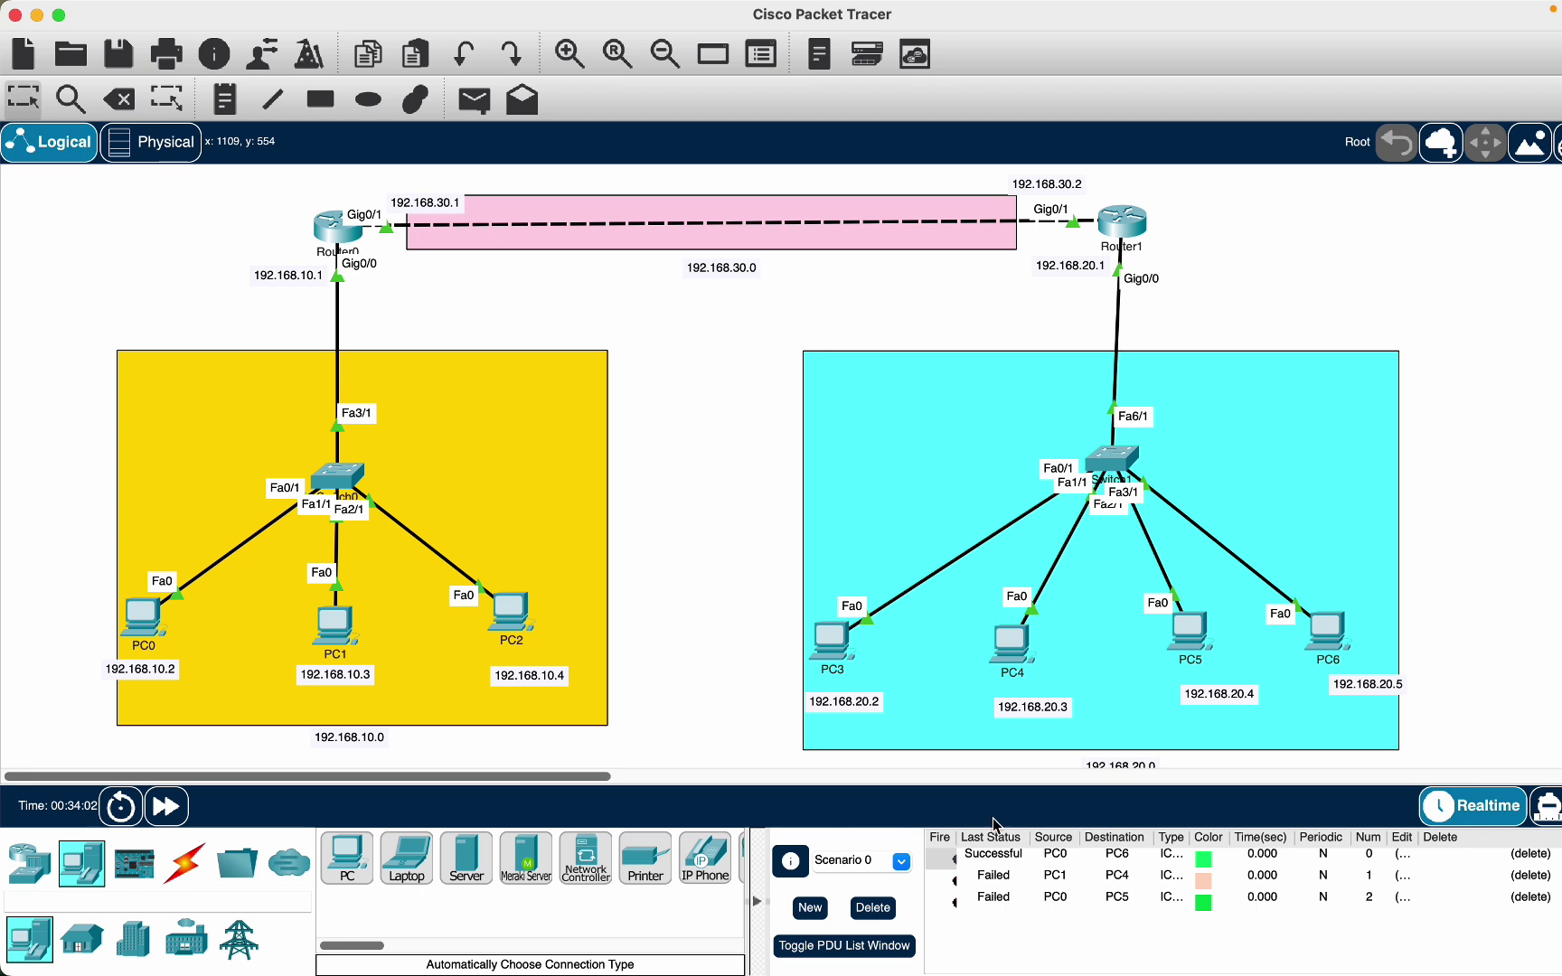
pyautogui.click(474, 101)
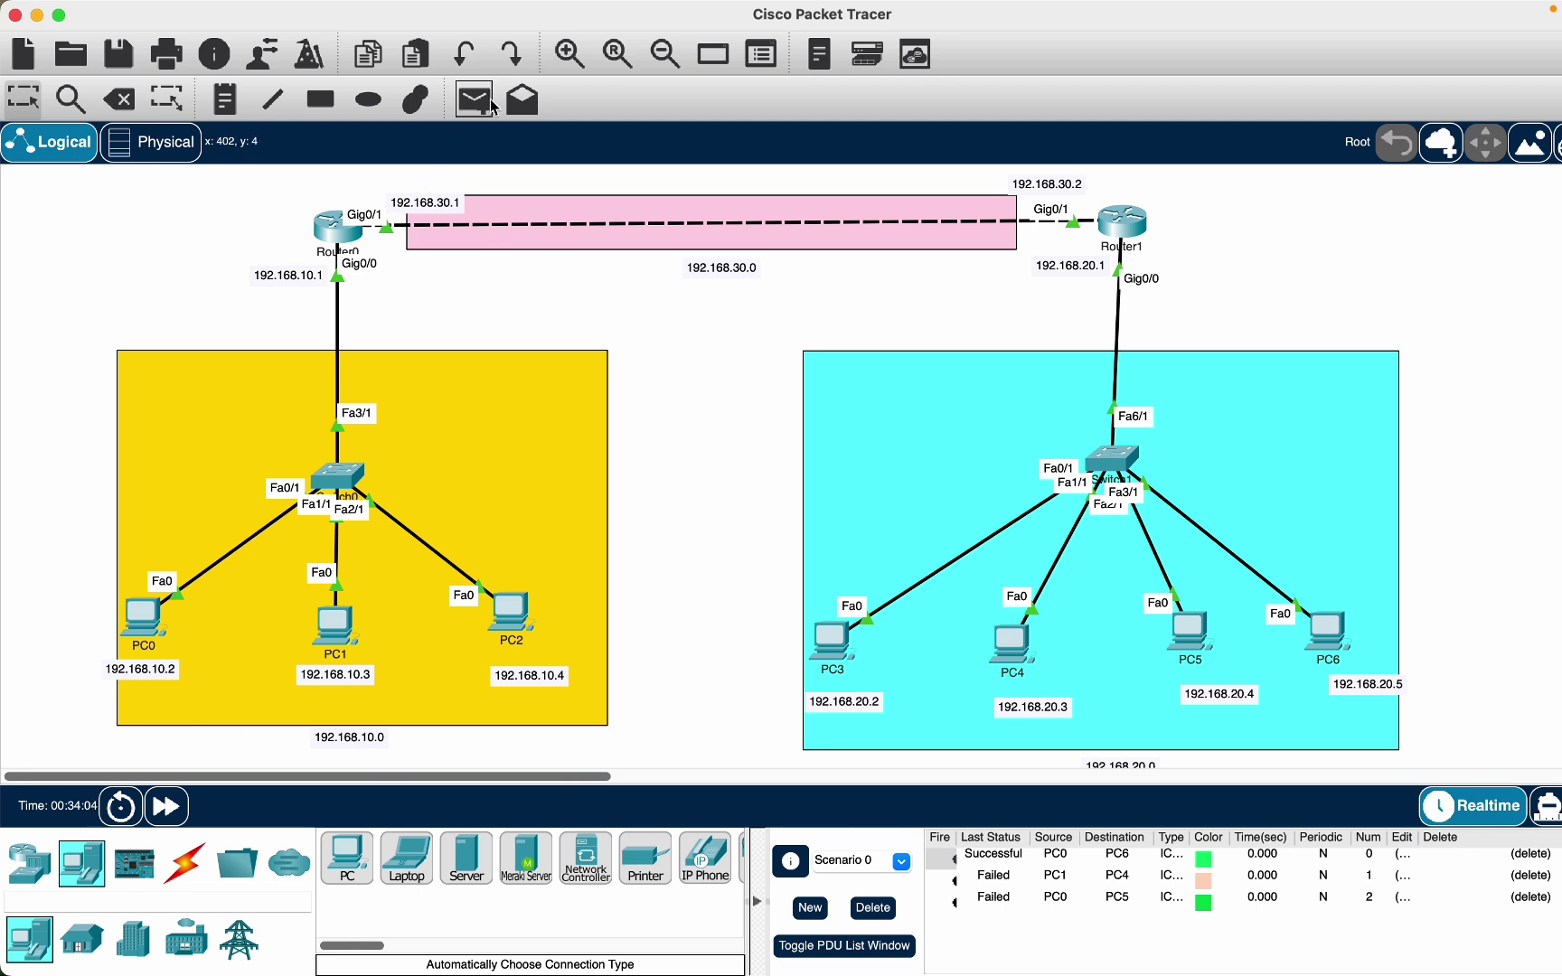
pyautogui.click(155, 626)
pyautogui.click(1329, 639)
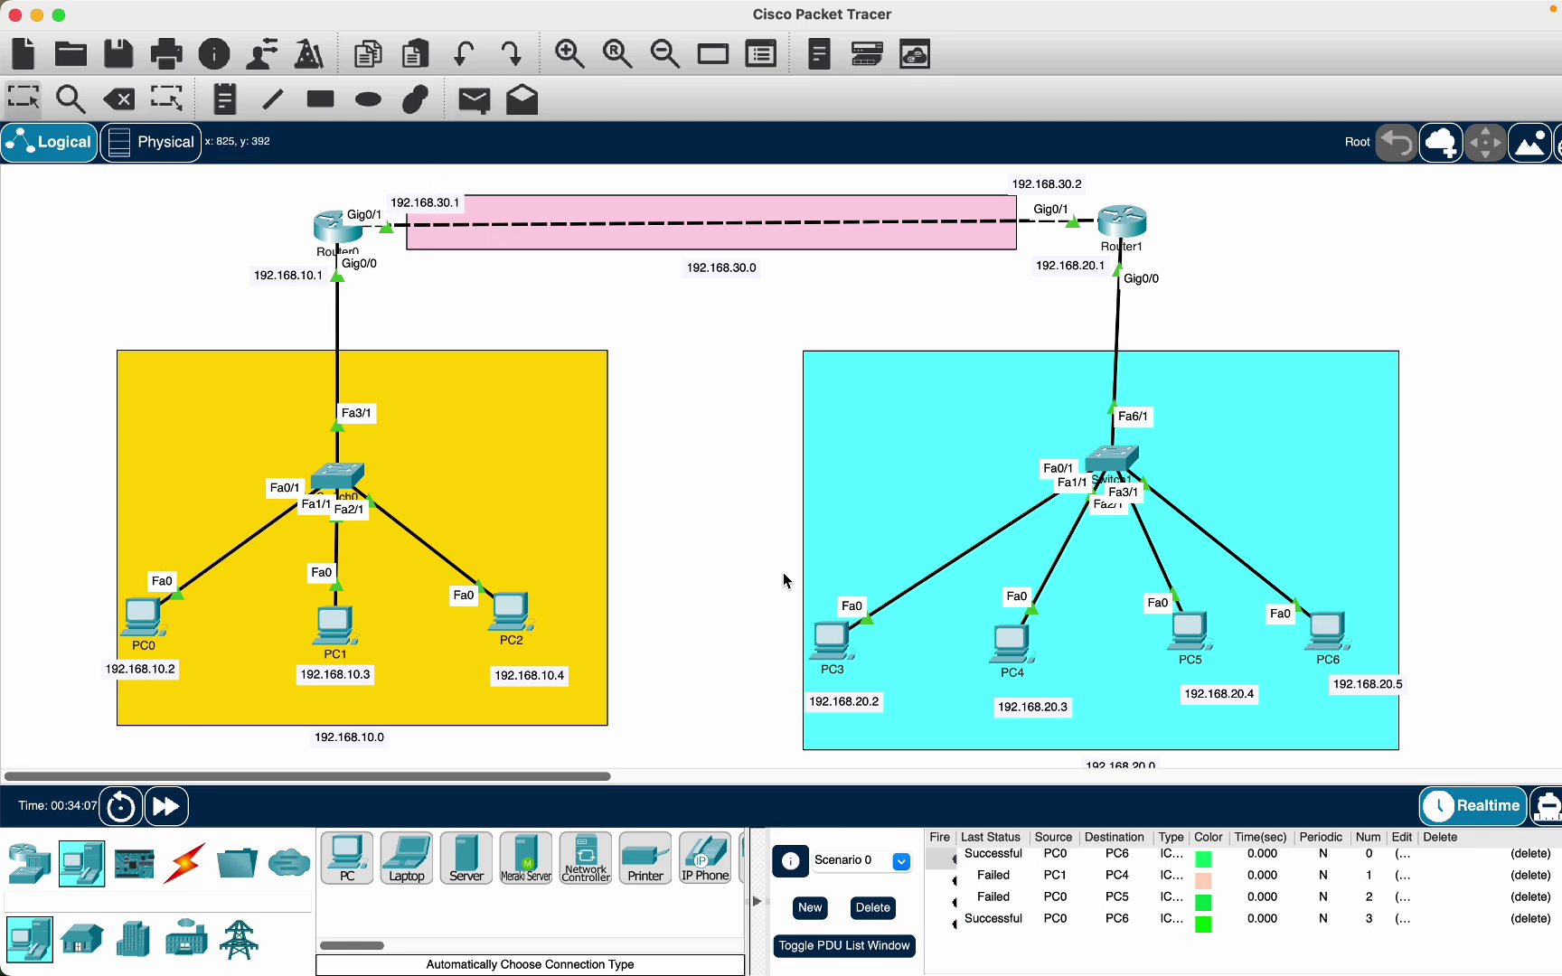
# Check PC4's IPv4 address, subnet mask and default gateway in its IP configuration, and close its window
pyautogui.click(1011, 643)
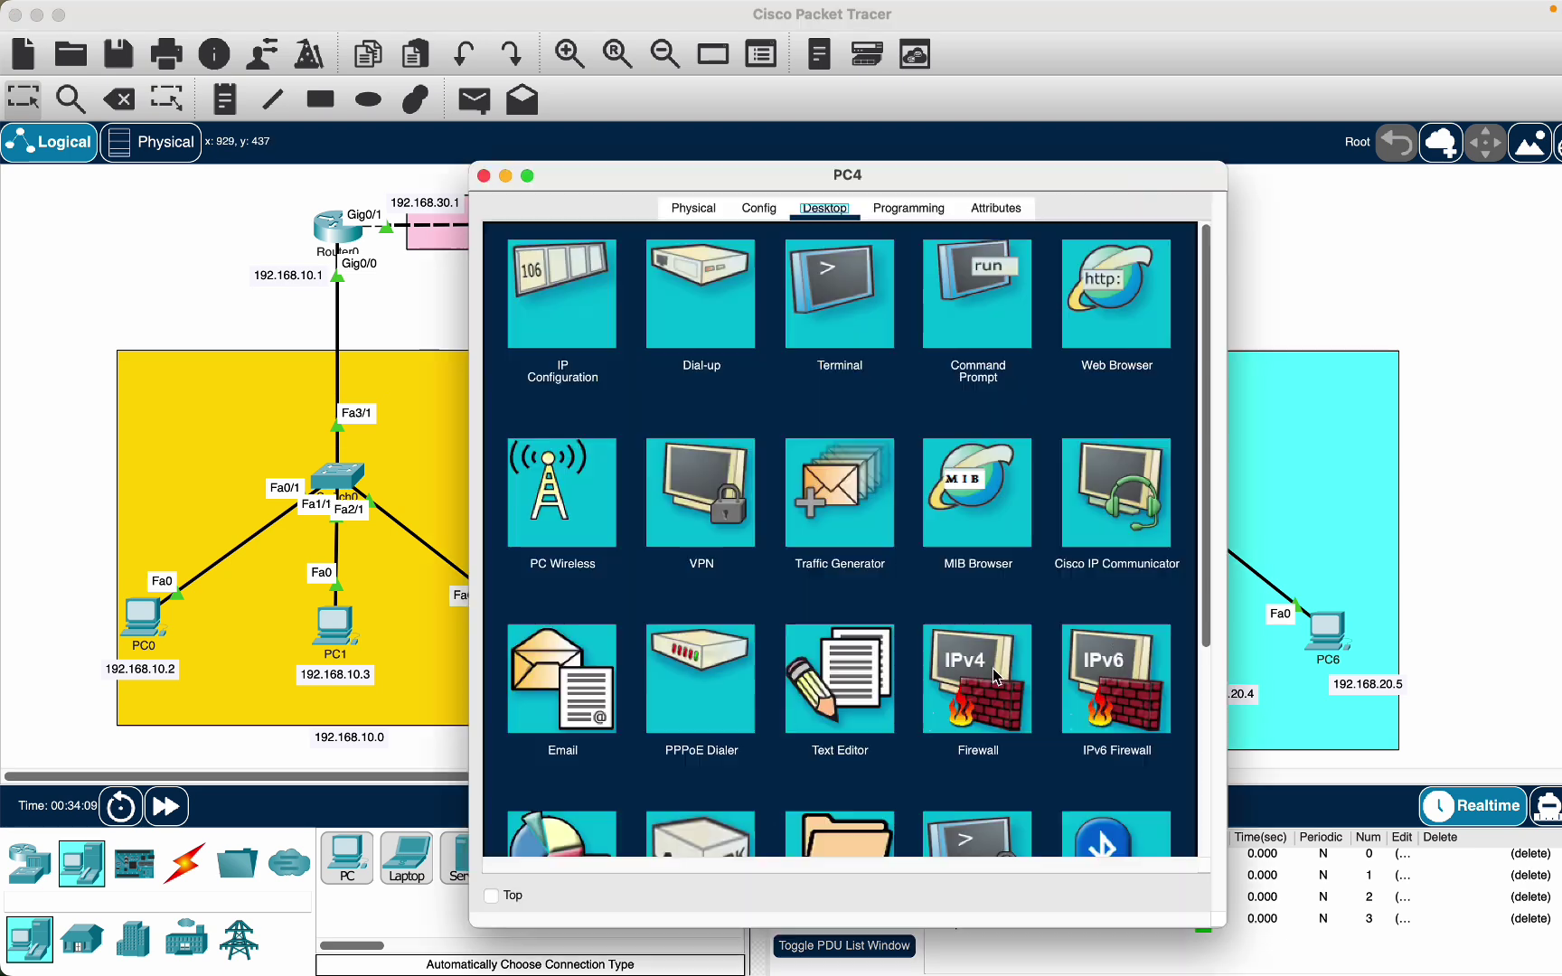
pyautogui.click(520, 297)
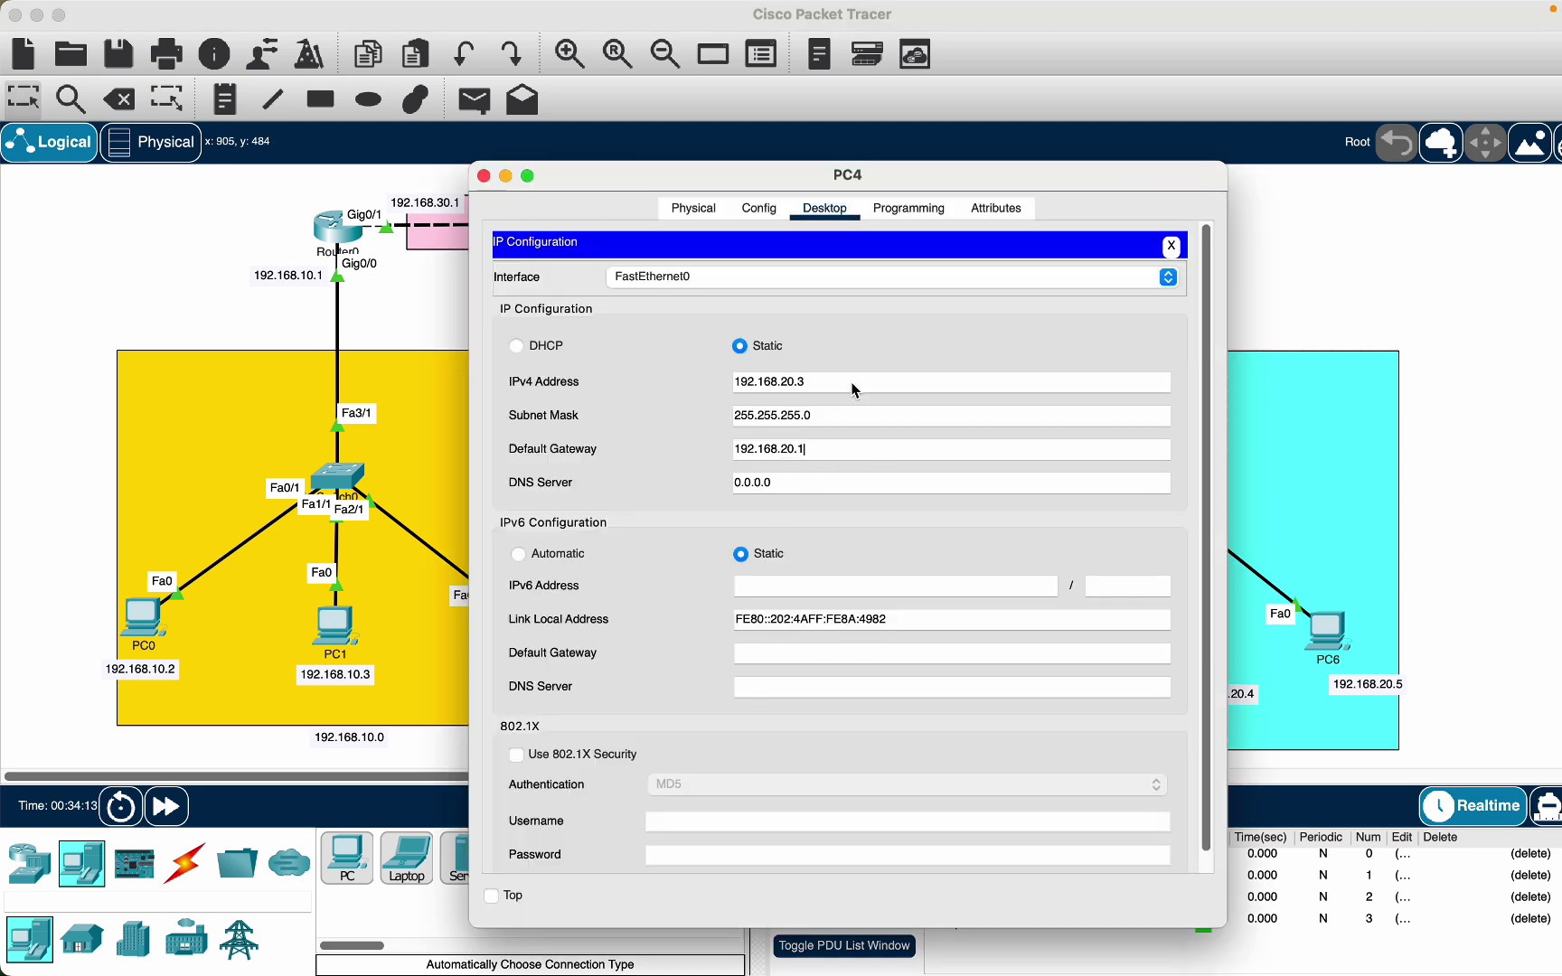
pyautogui.click(483, 176)
pyautogui.hscroll(5, 1121, 754)
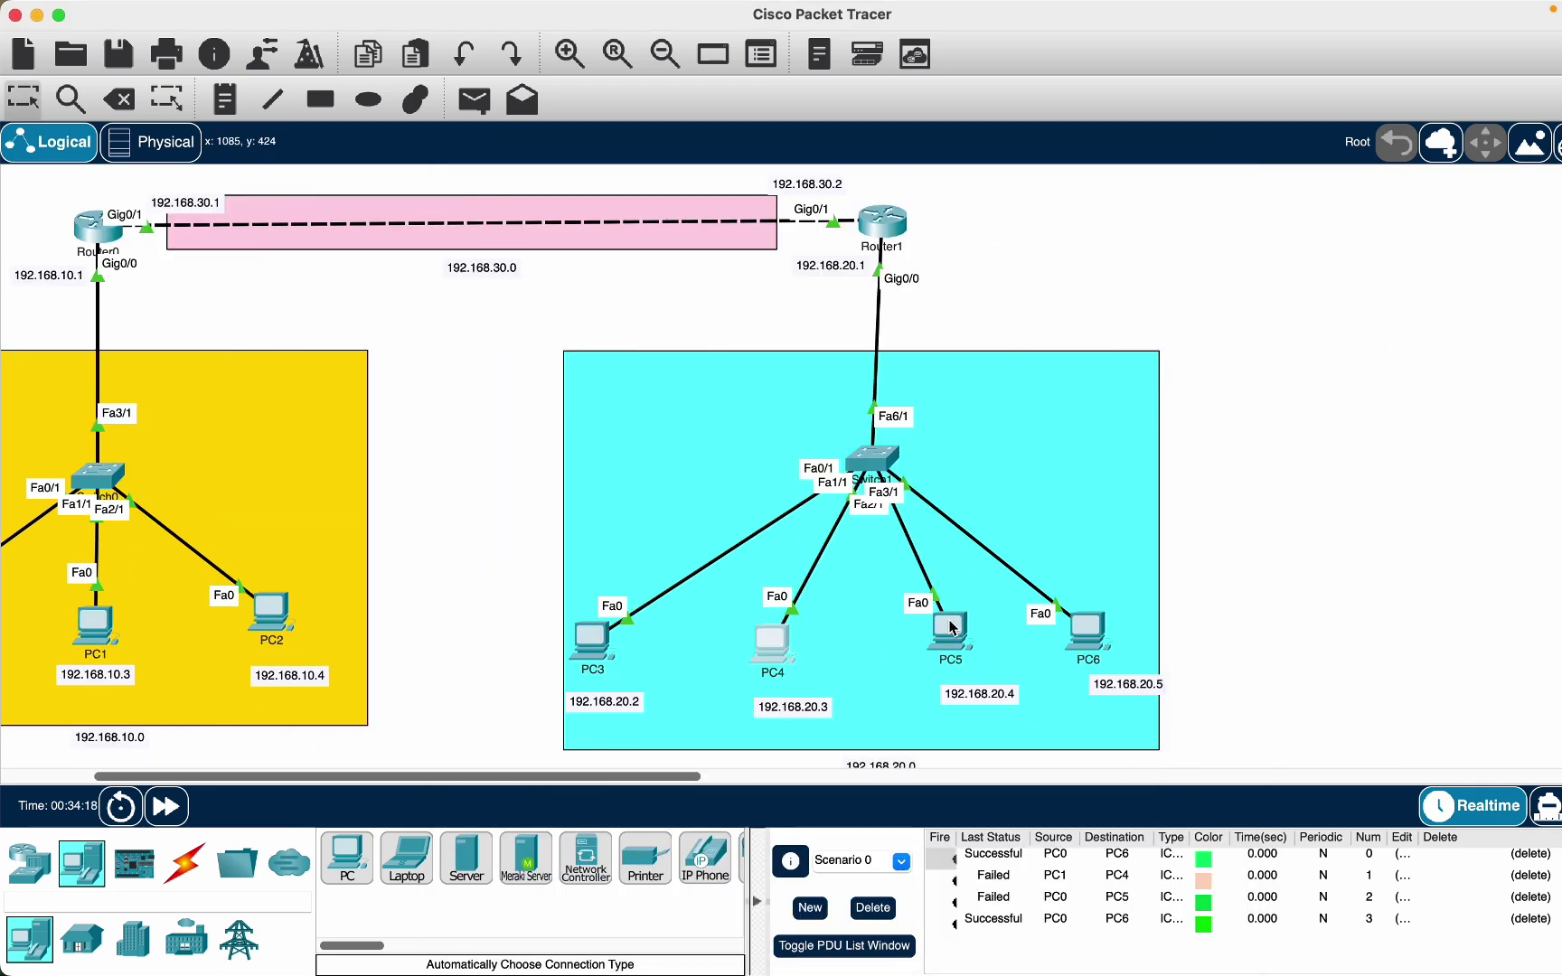
pyautogui.hscroll(-5, 578, 777)
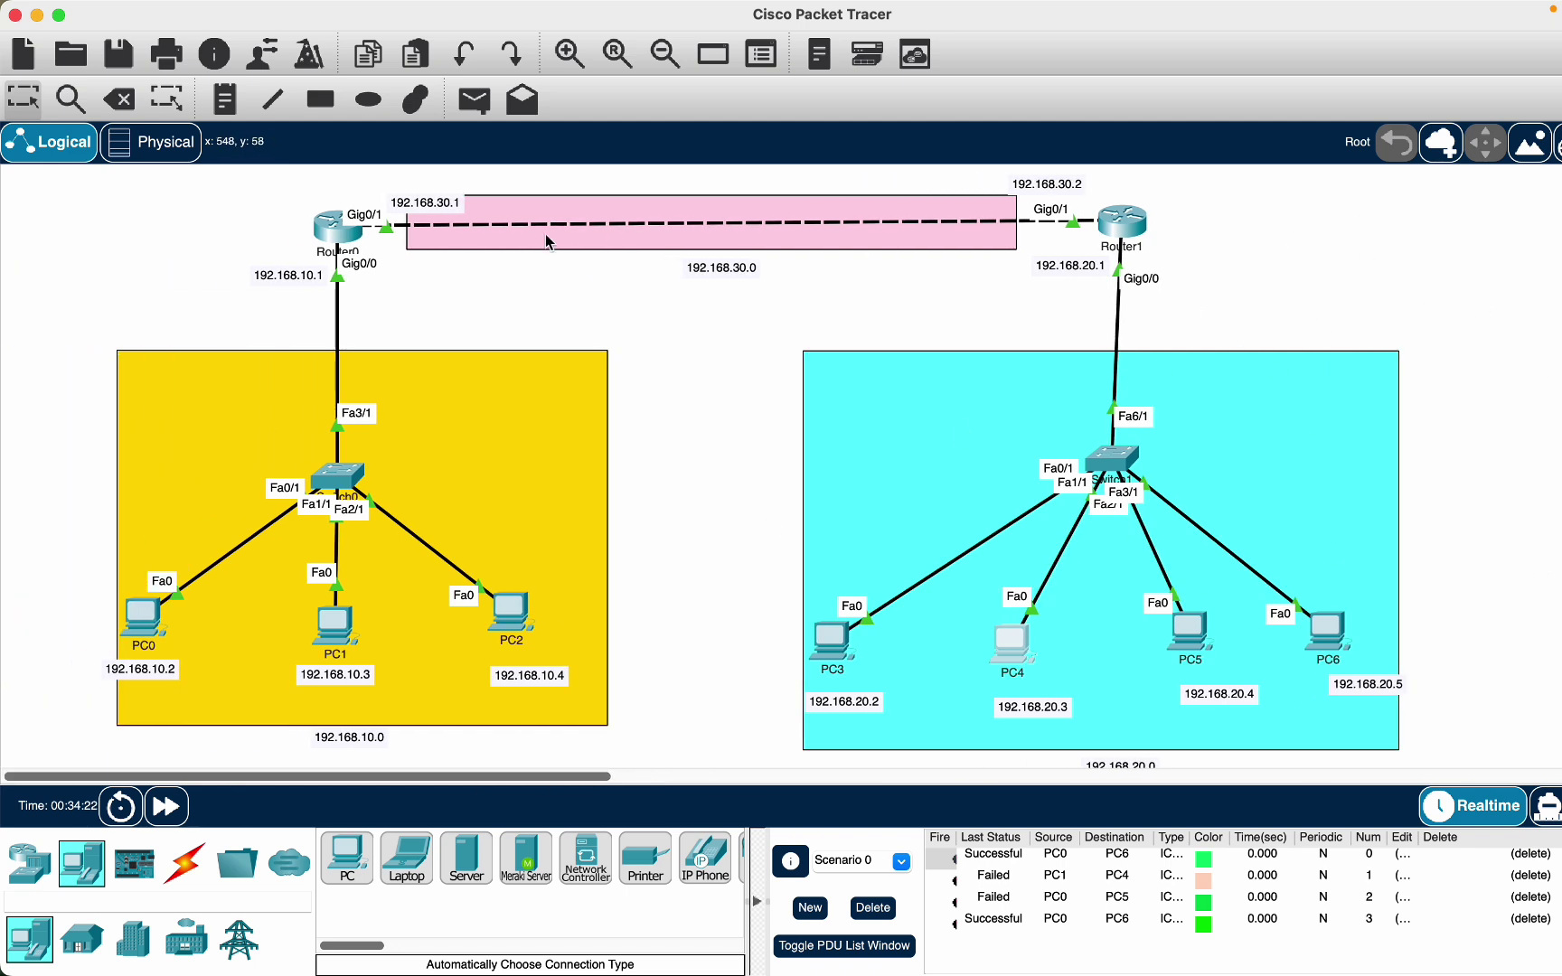
# Send another simple PDU from PC0 to PC5 and compare its status with the earlier PC0-to-PC5 entry
pyautogui.press('p')
pyautogui.click(150, 617)
pyautogui.click(1191, 638)
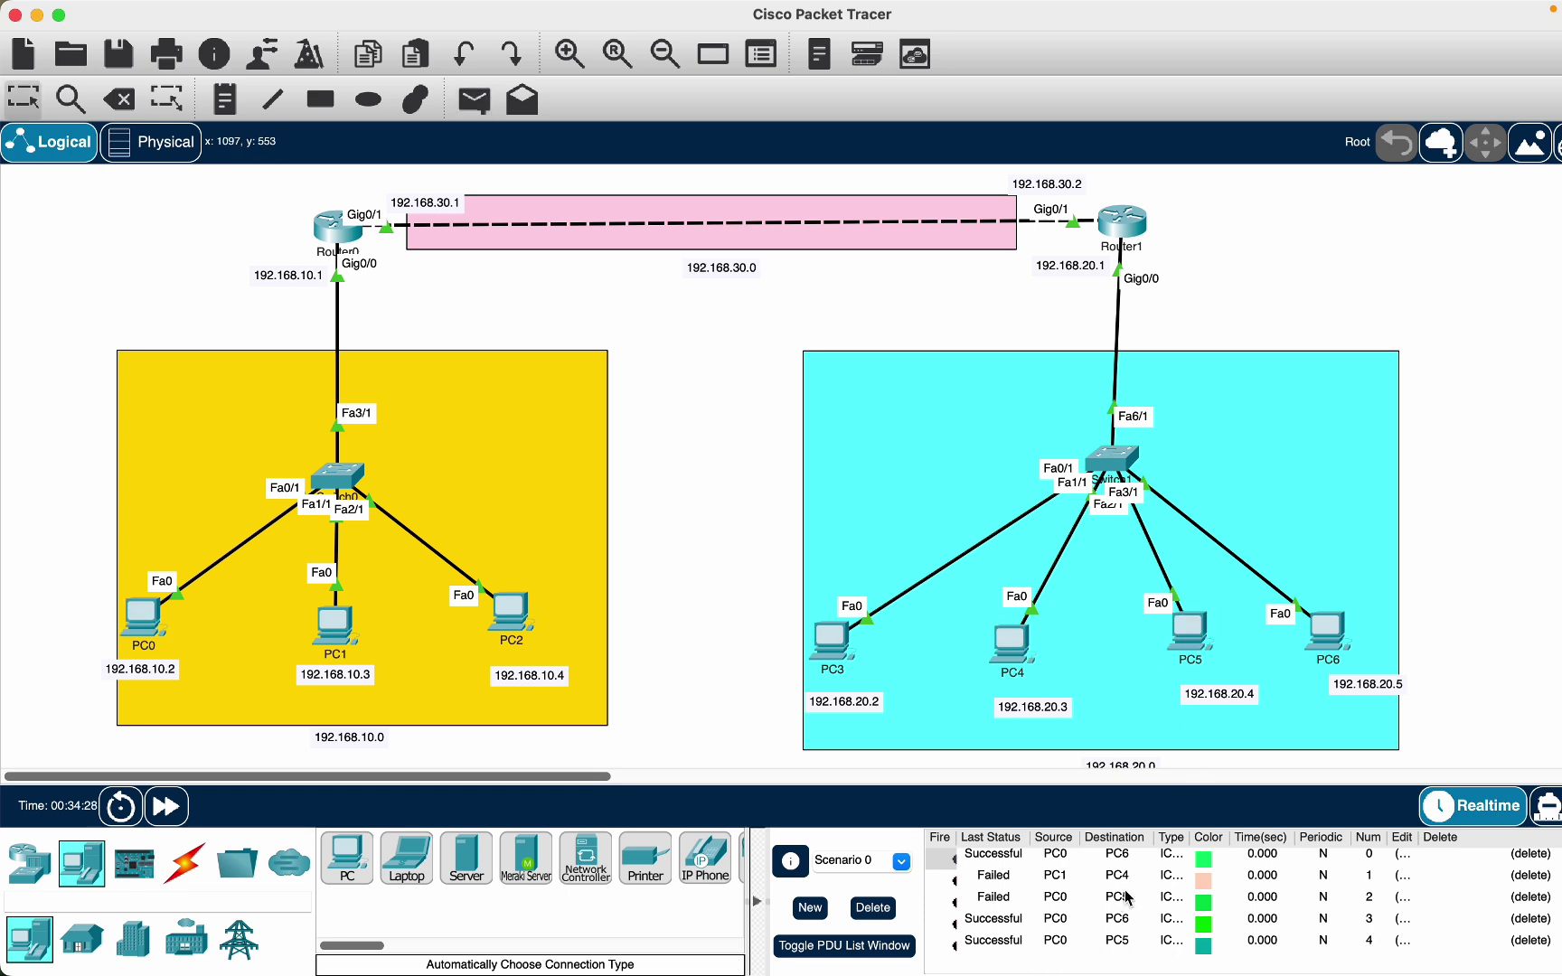
pyautogui.click(994, 896)
pyautogui.click(1055, 896)
pyautogui.click(1117, 896)
pyautogui.click(1031, 941)
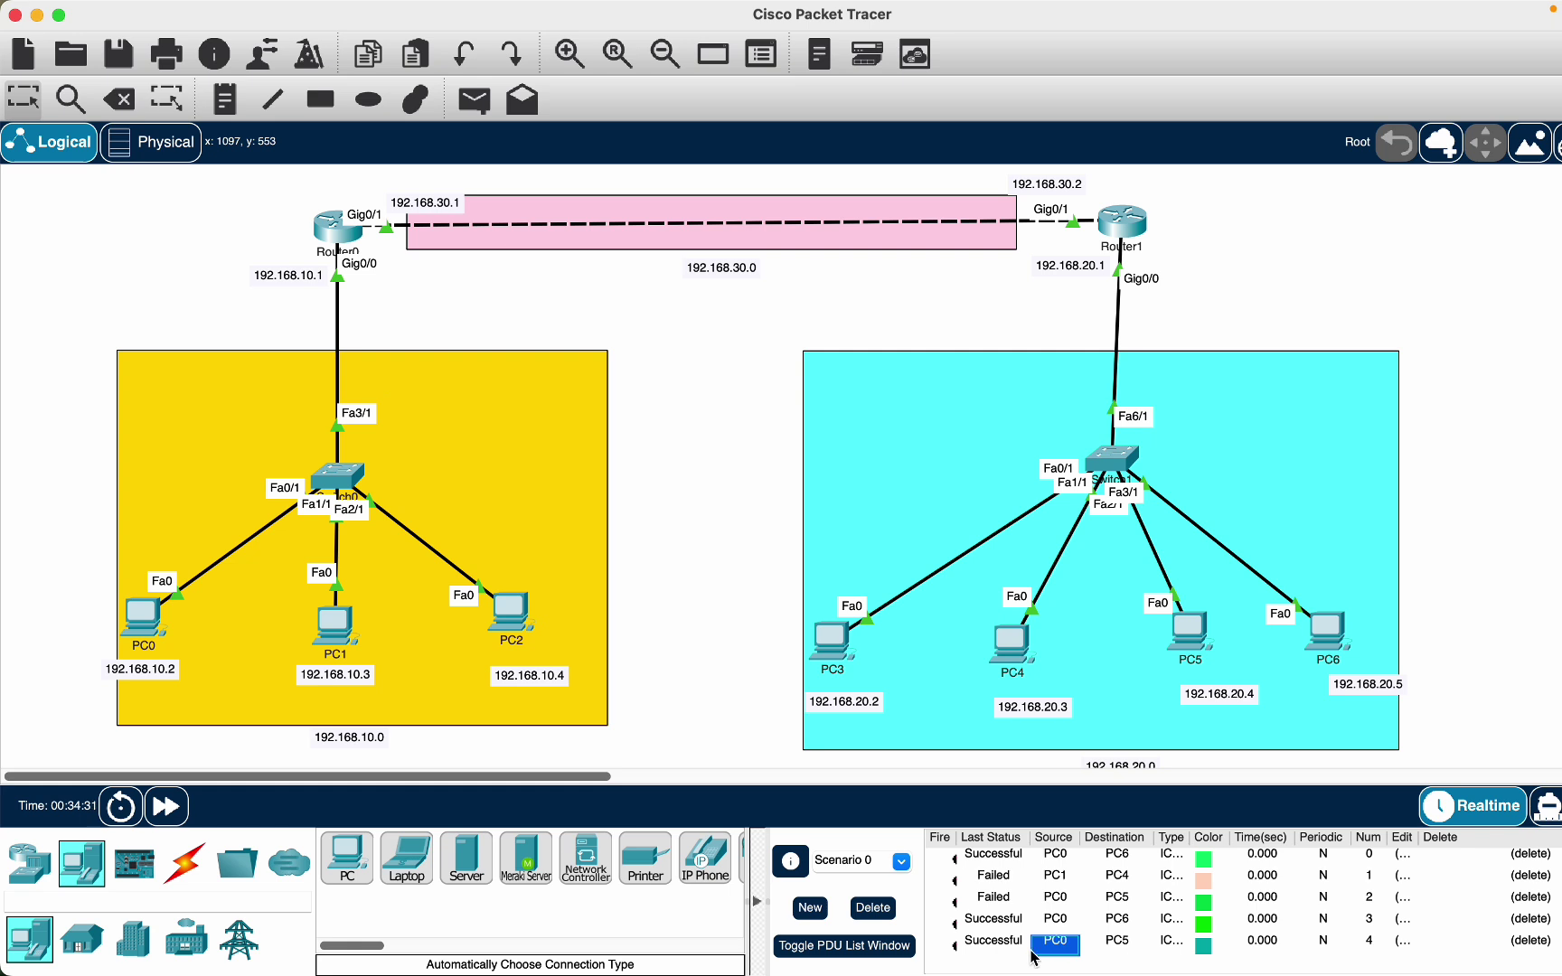
# Send a simple PDU from PC0 to PC4 and check its status in the PDU list
pyautogui.click(490, 94)
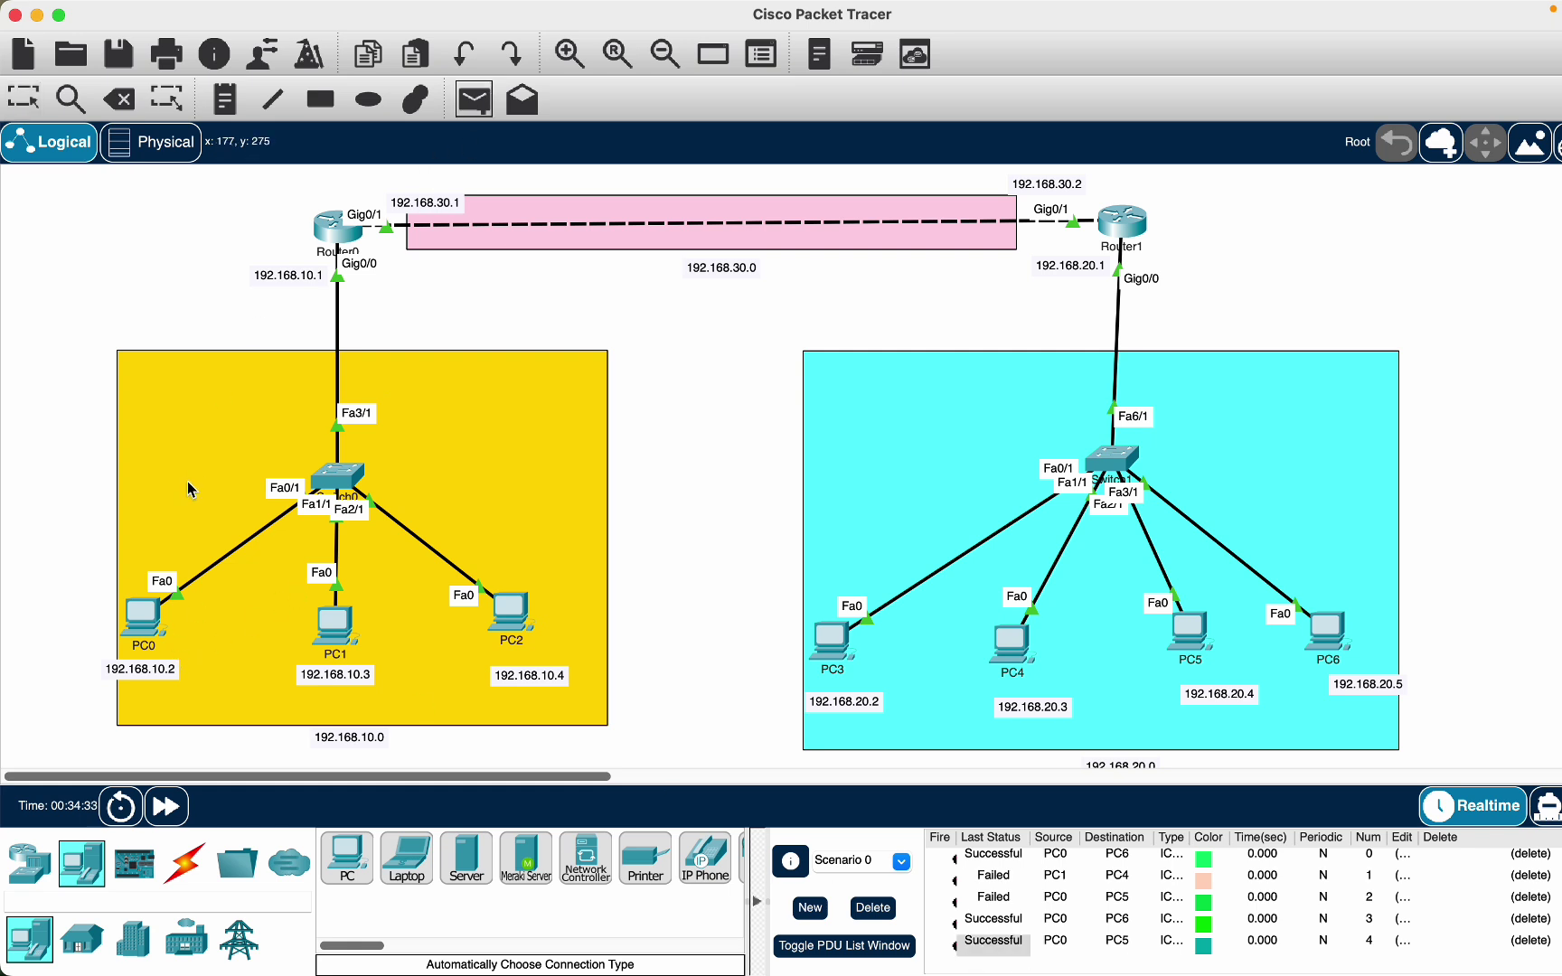
pyautogui.click(147, 619)
pyautogui.click(1008, 644)
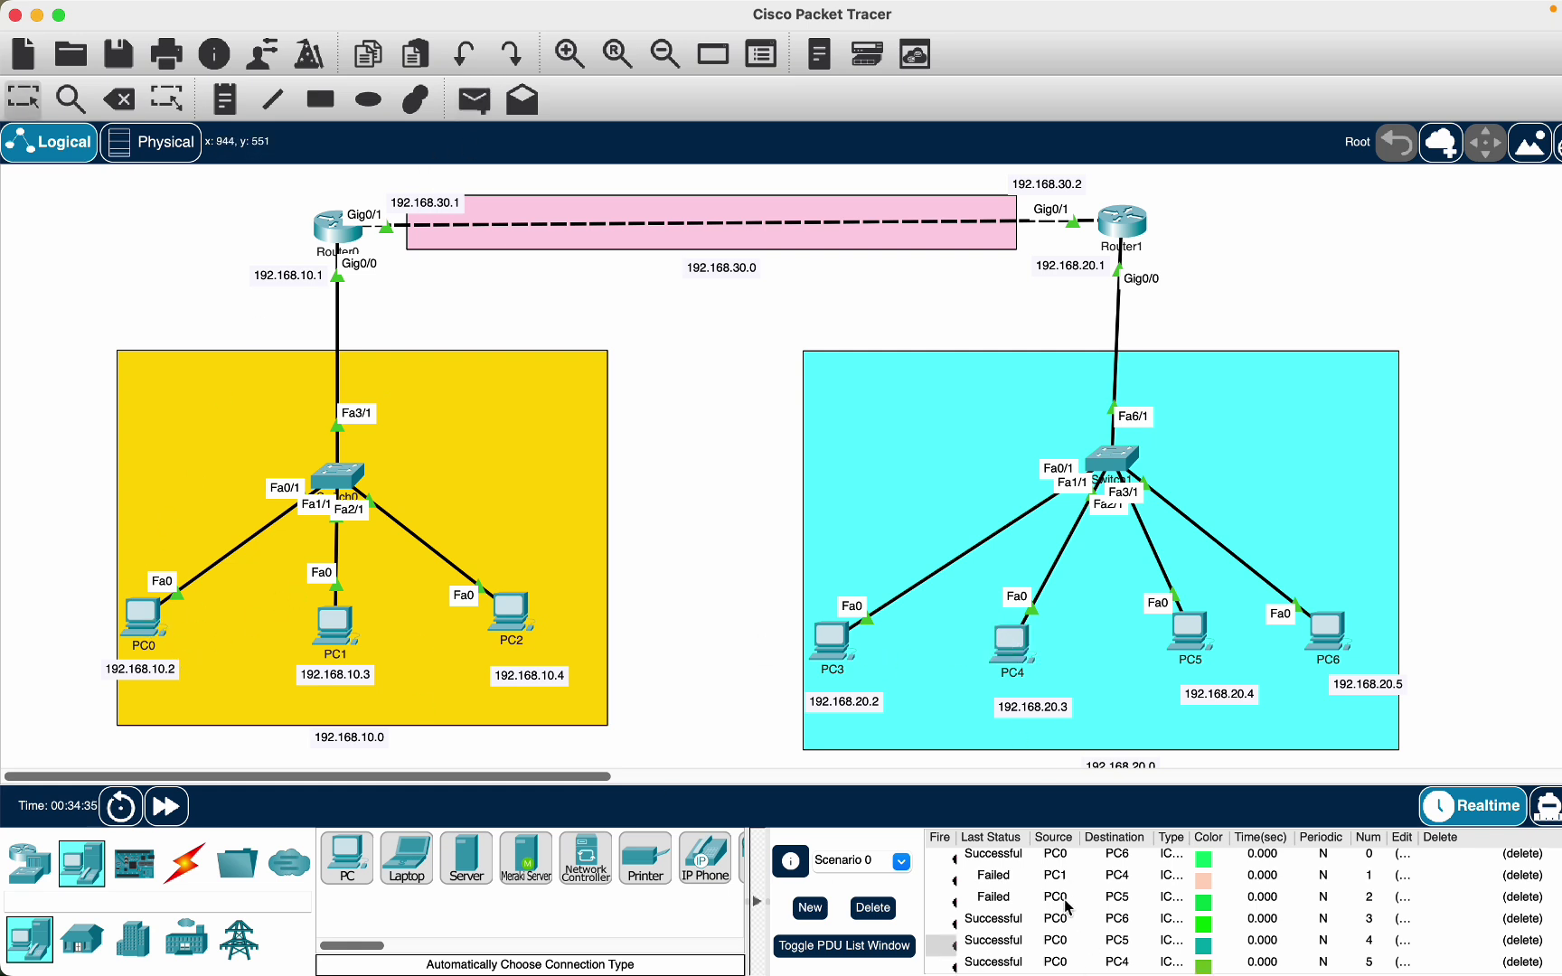
pyautogui.scroll(-1, 1067, 907)
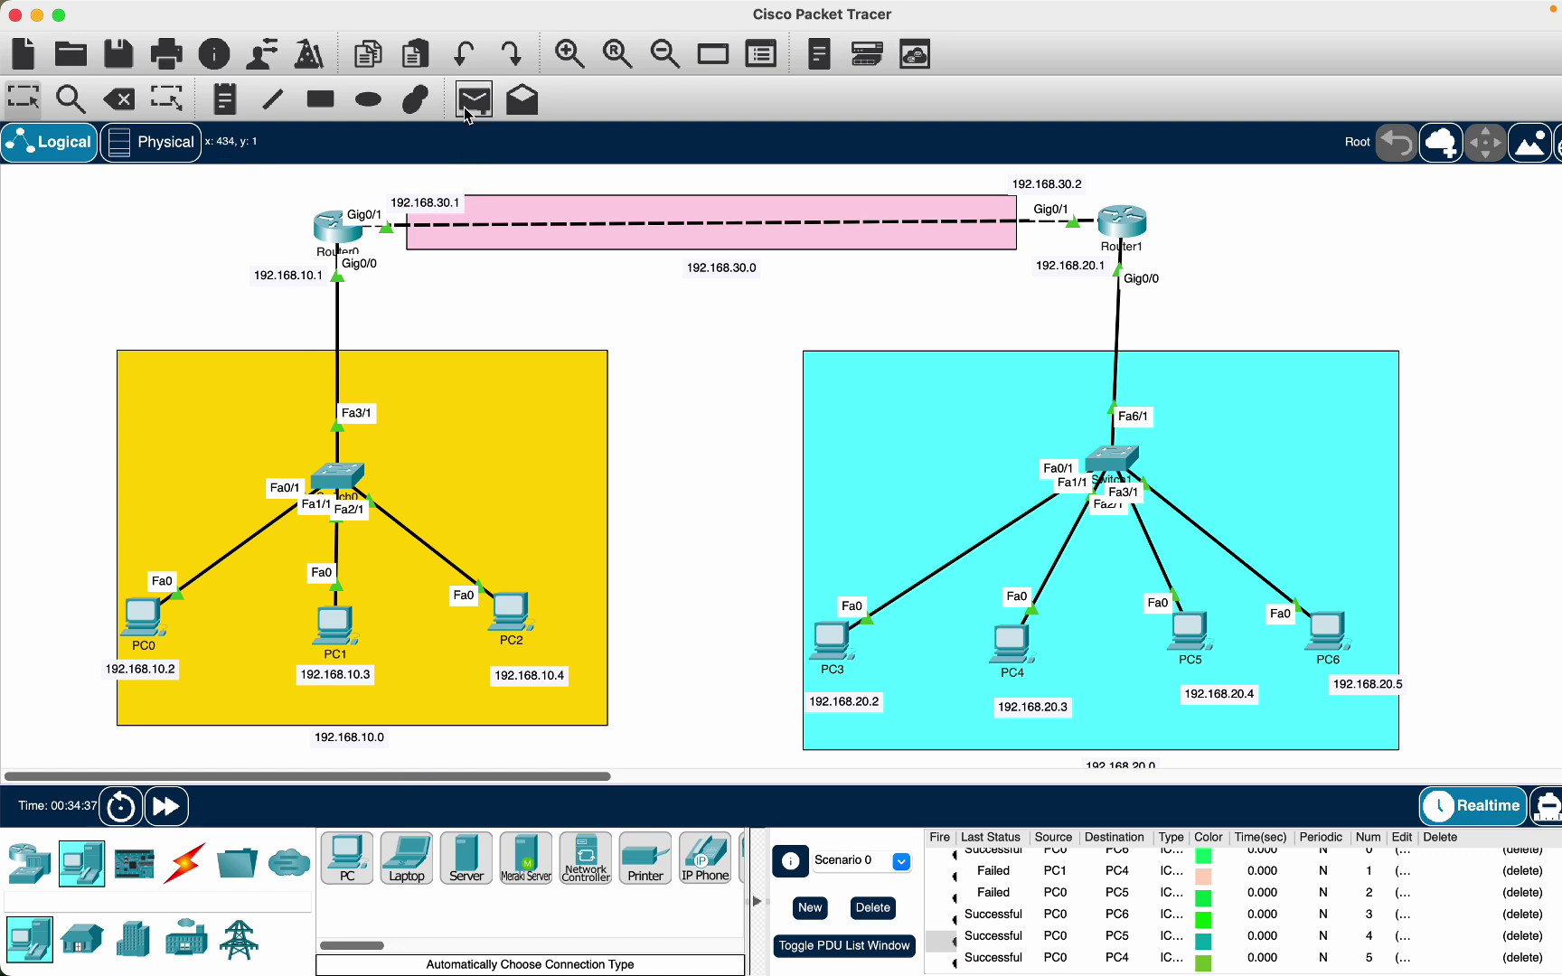